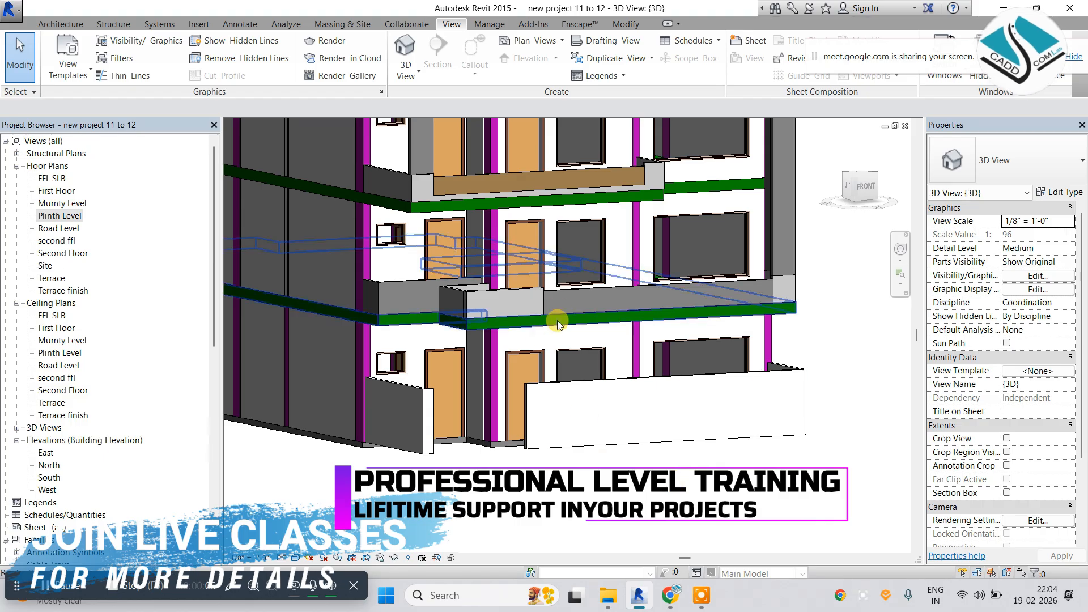
Open the South elevation and turn off its sun path display.
{"action": "middle_click_drag", "start_coordinate": [559, 324], "coordinate": [569, 368], "text": "shift"}
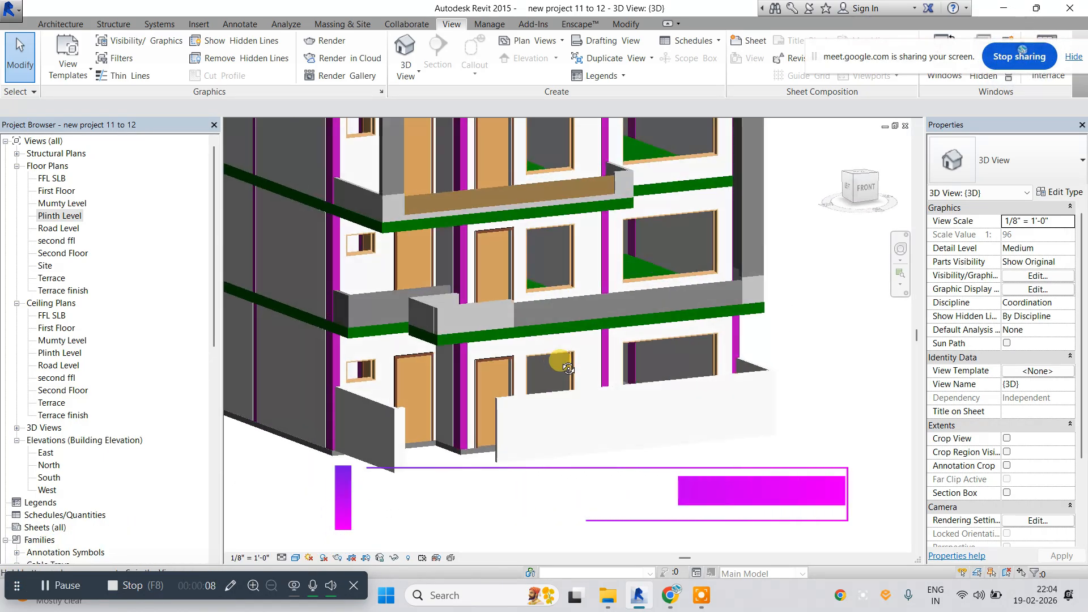
{"action": "scroll", "coordinate": [568, 369], "scroll_direction": "up", "scroll_amount": 5}
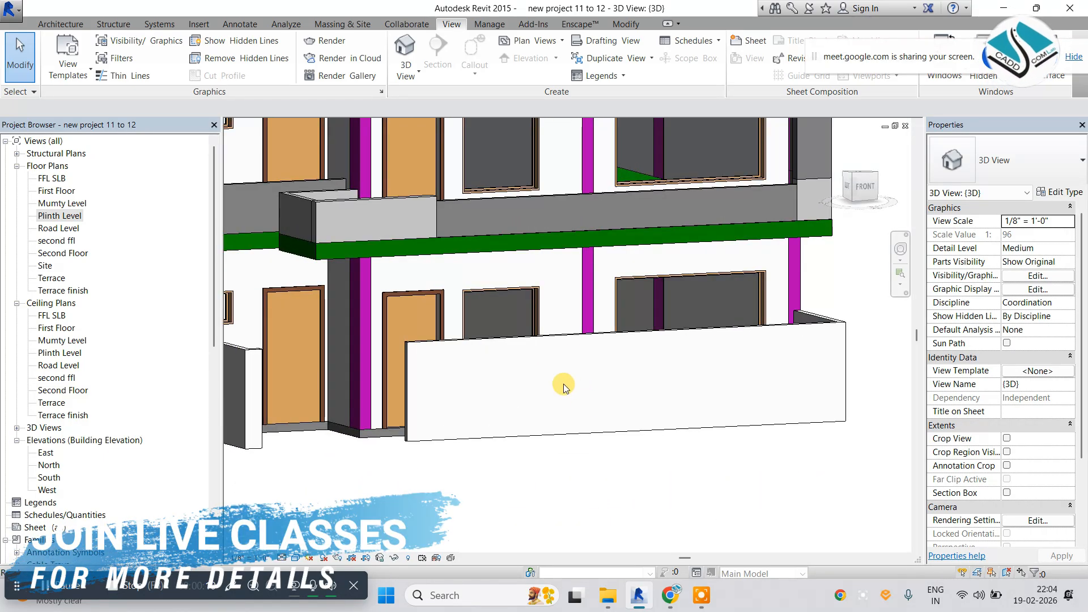
{"action": "scroll", "coordinate": [567, 389], "scroll_direction": "up", "scroll_amount": 4}
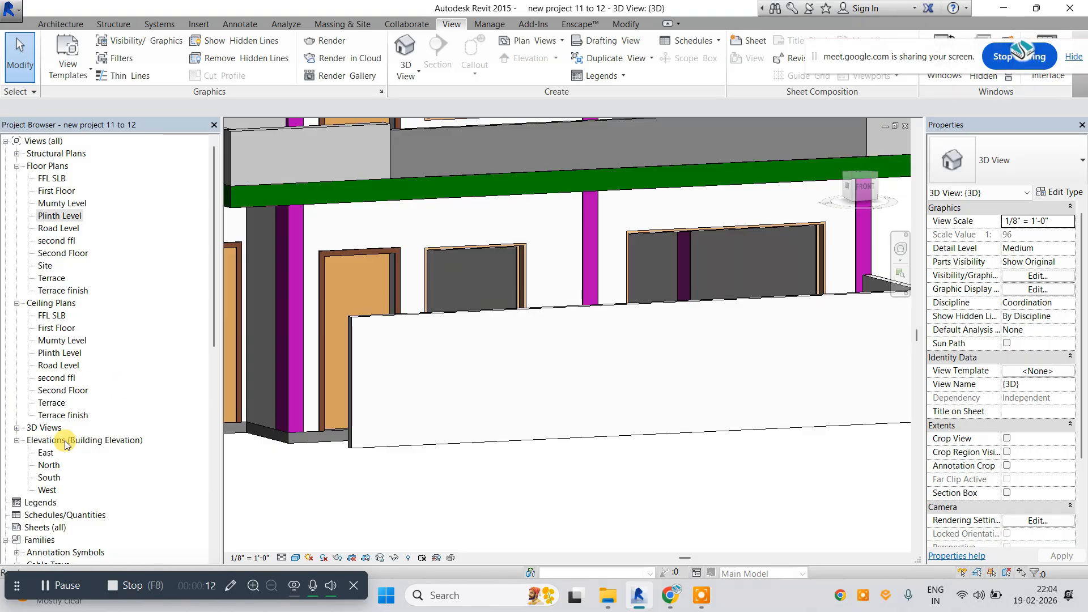
{"action": "double_click", "coordinate": [51, 478]}
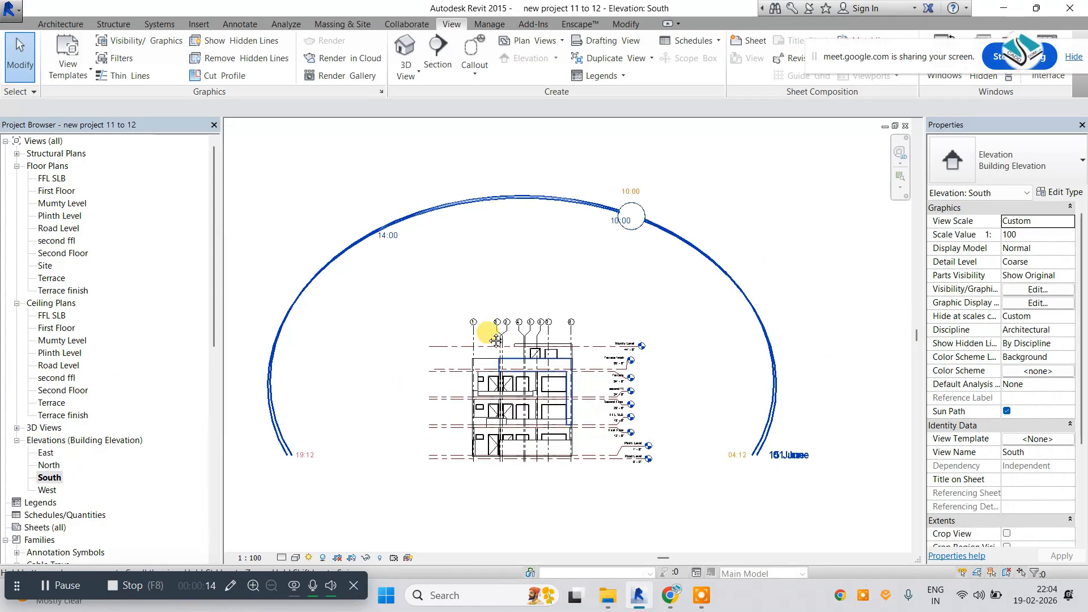
{"action": "left_click", "coordinate": [308, 558]}
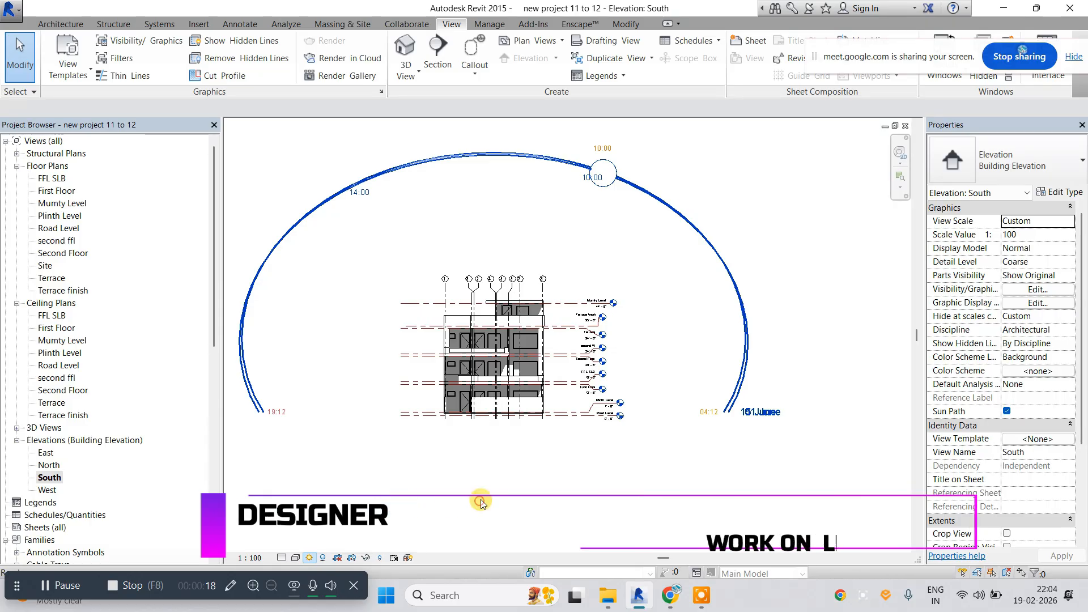
{"action": "scroll", "coordinate": [510, 409], "scroll_direction": "up", "scroll_amount": 5}
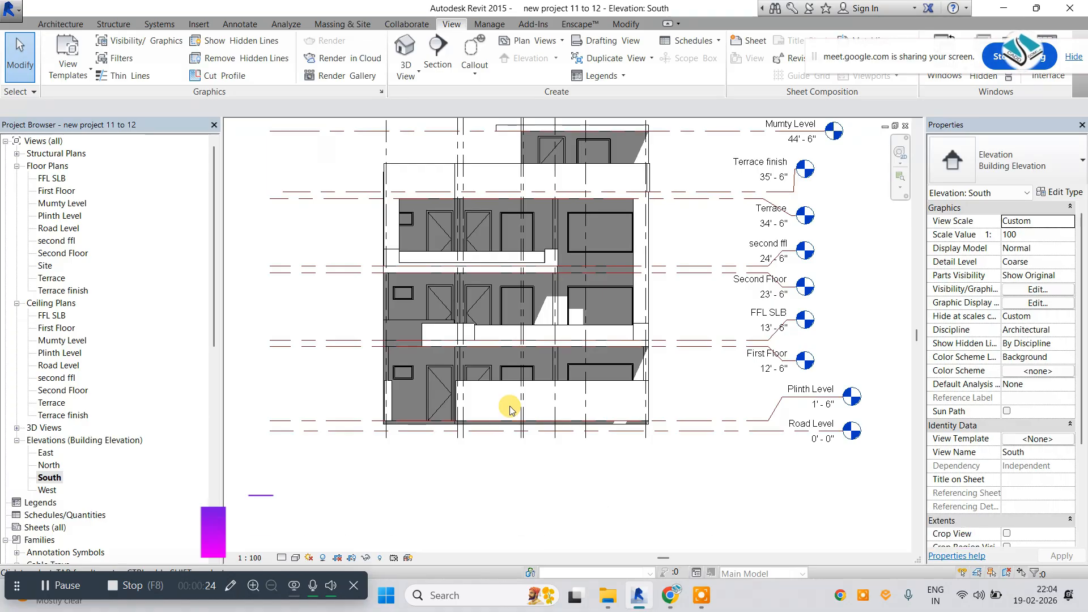
{"action": "scroll", "coordinate": [554, 381], "scroll_direction": "up", "scroll_amount": 3}
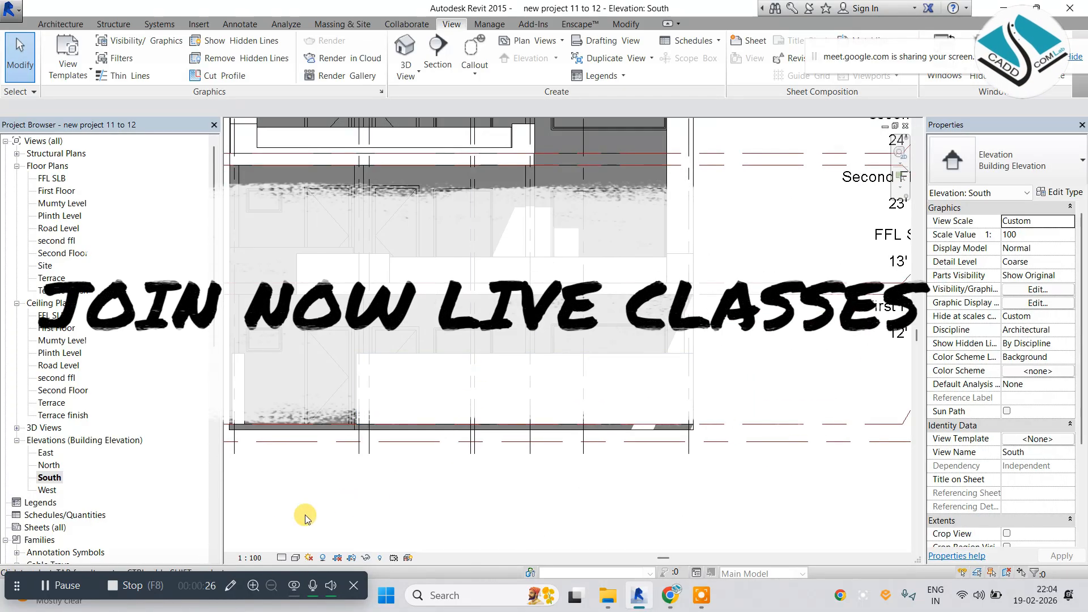
Switch the South elevation's visual style from line display to a coloured, shaded appearance.
{"action": "left_click", "coordinate": [295, 558]}
{"action": "left_click", "coordinate": [356, 486]}
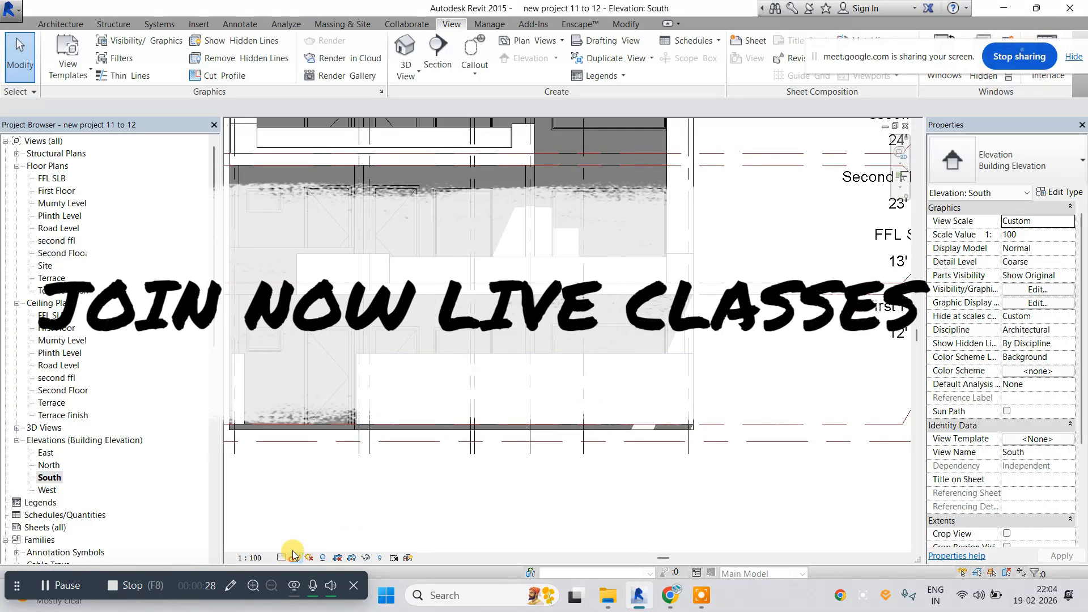
{"action": "left_click", "coordinate": [294, 558]}
{"action": "left_click", "coordinate": [361, 503]}
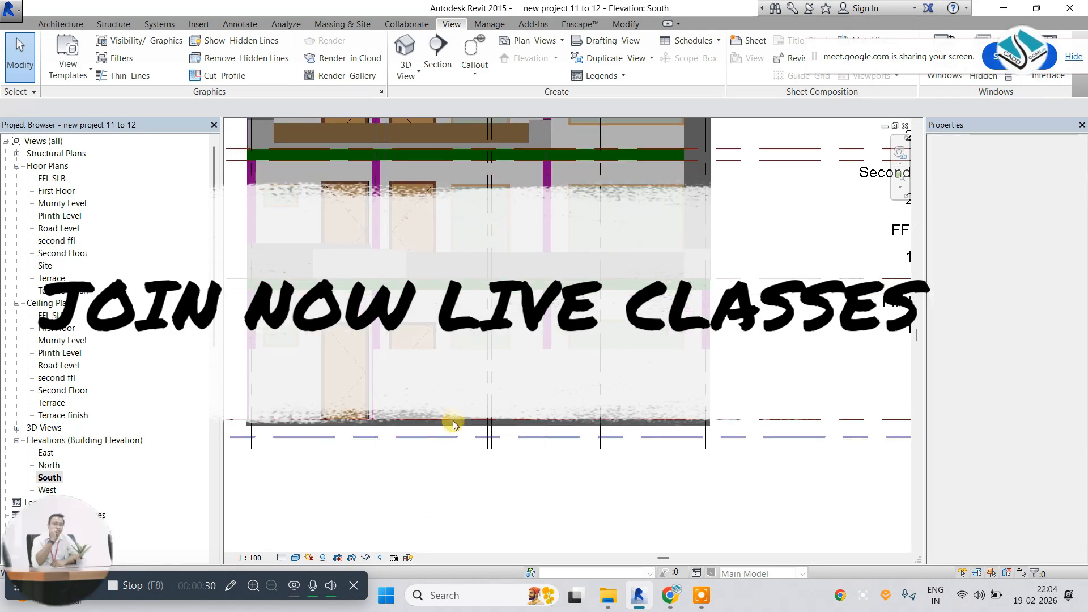
{"action": "scroll", "coordinate": [453, 421], "scroll_direction": "up", "scroll_amount": 2}
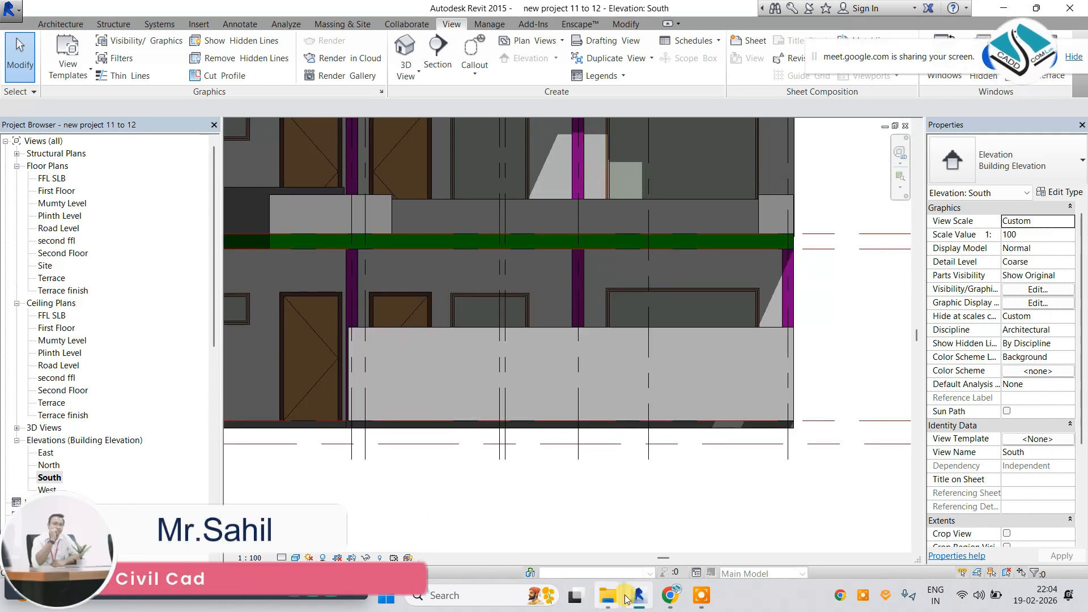
Switch to Chrome and bring up the boundary wall reference image 191.png.
{"action": "mouse_move", "coordinate": [669, 593]}
{"action": "left_click", "coordinate": [601, 519]}
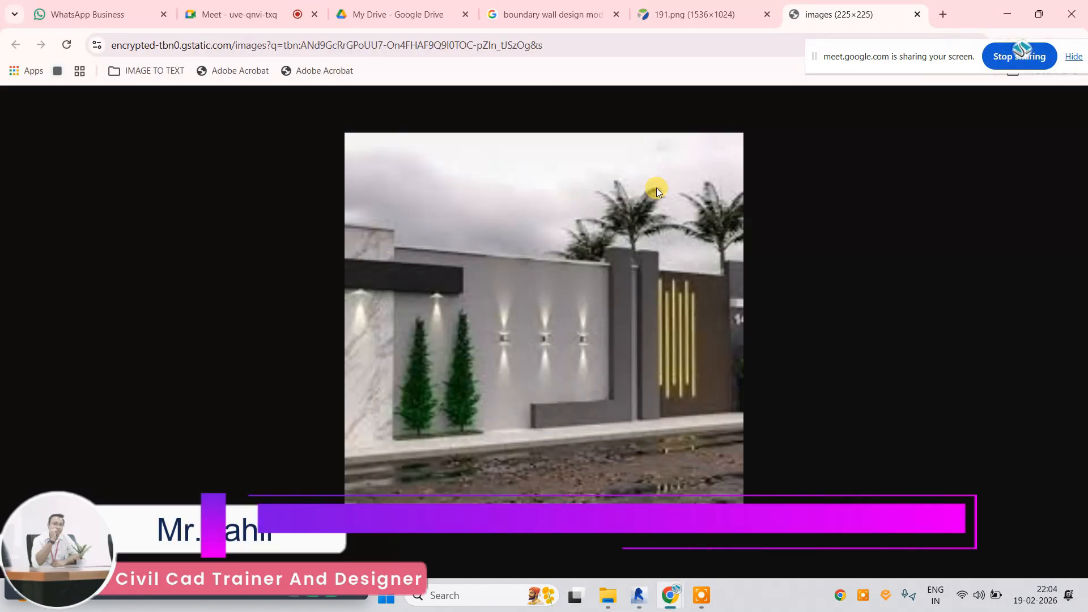
{"action": "left_click", "coordinate": [1000, 11]}
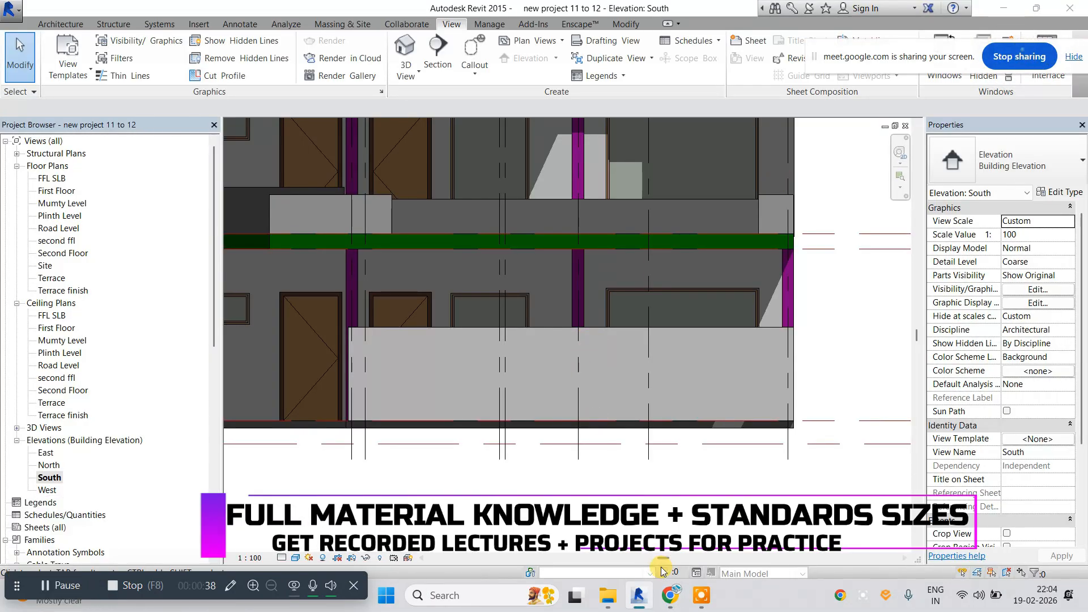
{"action": "mouse_move", "coordinate": [670, 594]}
{"action": "left_click", "coordinate": [623, 545]}
{"action": "left_click", "coordinate": [698, 14]}
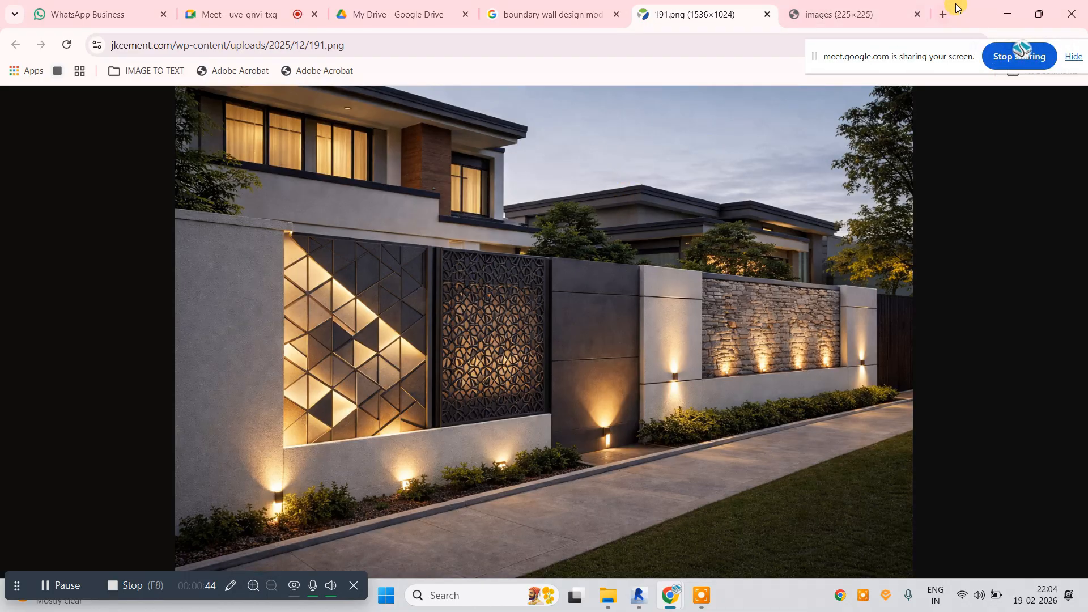
Arrange the Chrome and Revit windows side by side, with the reference image next to the boundary wall in the South elevation.
{"action": "left_click_drag", "start_coordinate": [955, 7], "coordinate": [620, 36]}
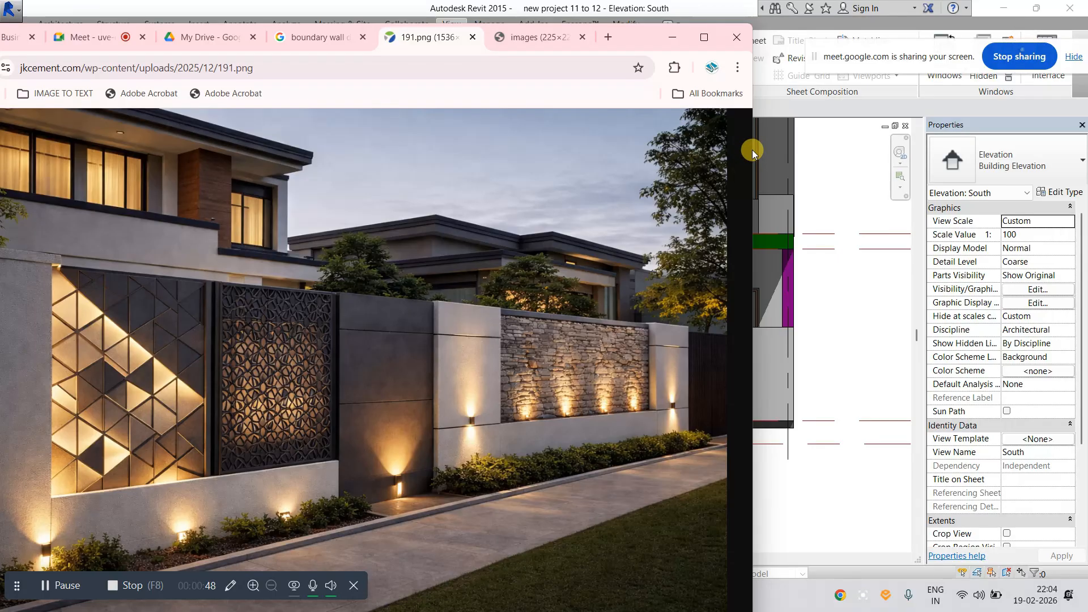
{"action": "left_click_drag", "start_coordinate": [752, 150], "coordinate": [473, 154]}
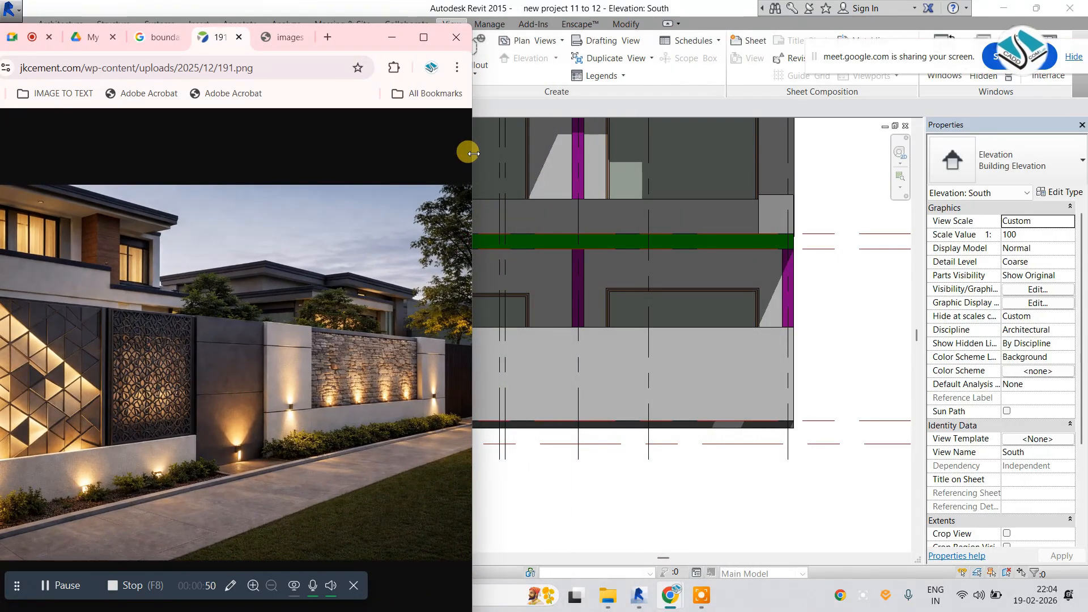
{"action": "left_click_drag", "start_coordinate": [508, 8], "coordinate": [880, 31]}
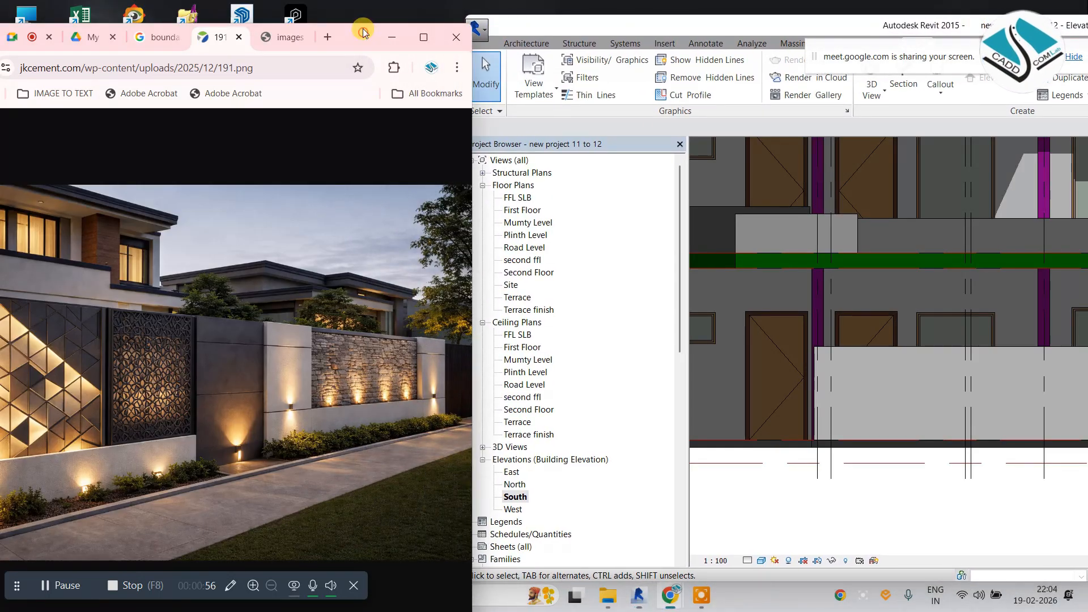
{"action": "left_click_drag", "start_coordinate": [346, 41], "coordinate": [314, 43]}
{"action": "left_click_drag", "start_coordinate": [821, 34], "coordinate": [750, 20]}
{"action": "scroll", "coordinate": [901, 324], "scroll_direction": "down", "scroll_amount": 3}
{"action": "scroll", "coordinate": [802, 323], "scroll_direction": "up", "scroll_amount": 3}
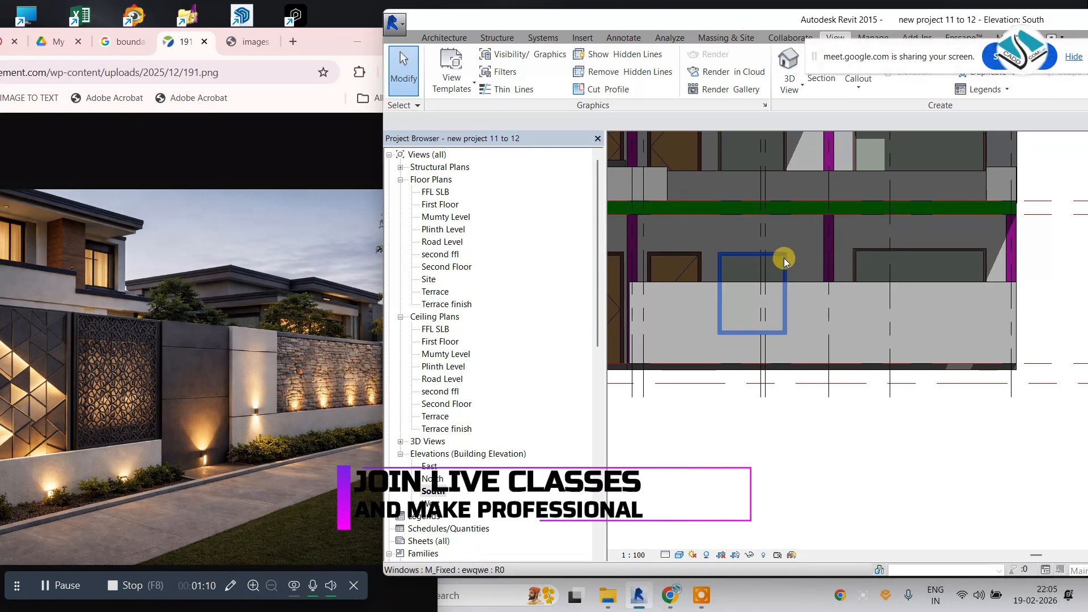
{"action": "middle_click_drag", "start_coordinate": [781, 332], "coordinate": [790, 336]}
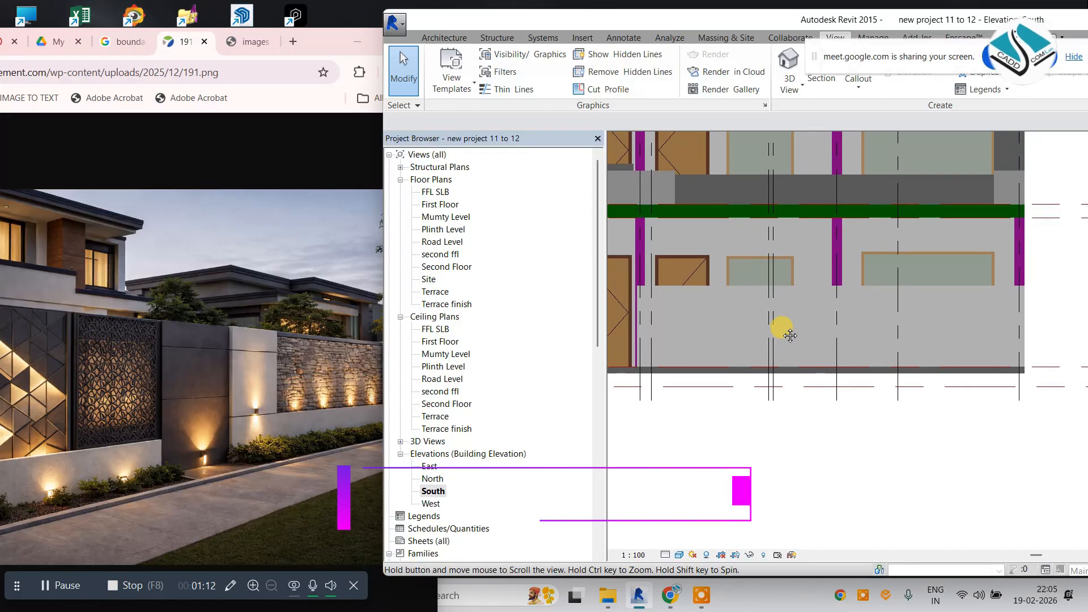
Open the 3D view, inspect the front boundary wall by selecting it, and maximize the Revit window.
{"action": "left_click", "coordinate": [788, 58]}
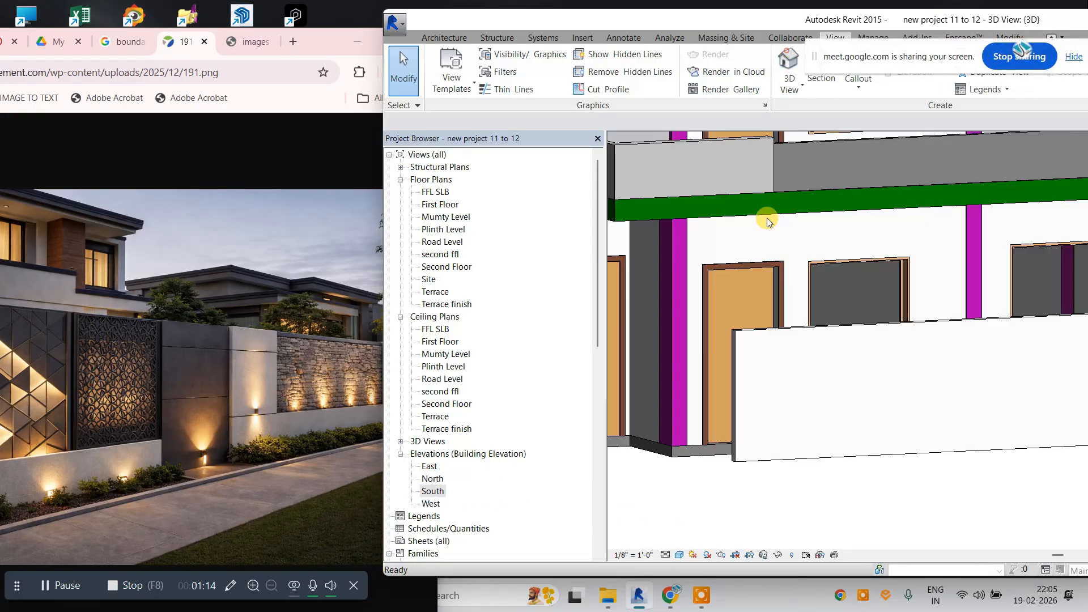
{"action": "scroll", "coordinate": [758, 252], "scroll_direction": "down", "scroll_amount": 1}
{"action": "middle_click_drag", "start_coordinate": [834, 252], "coordinate": [739, 256], "text": "shift"}
{"action": "scroll", "coordinate": [740, 255], "scroll_direction": "down", "scroll_amount": 2}
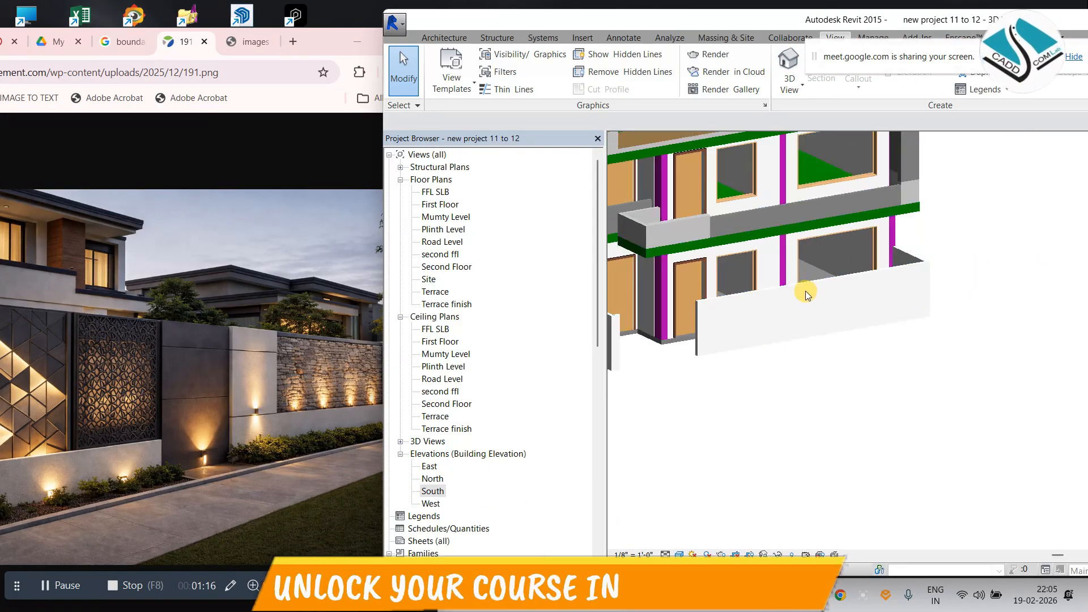
{"action": "left_click", "coordinate": [808, 291]}
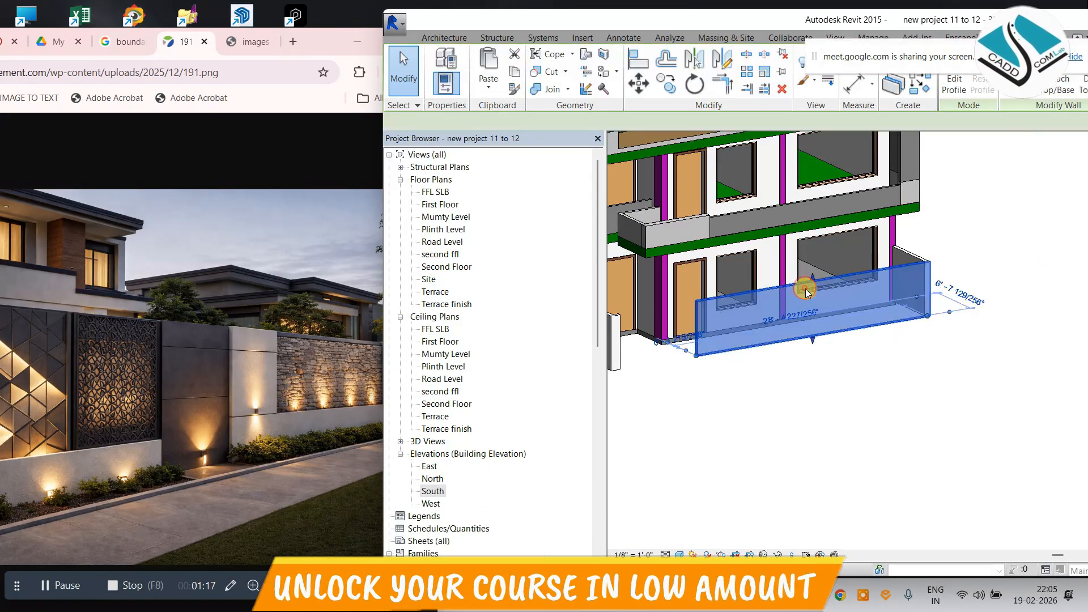
{"action": "double_click", "coordinate": [740, 21]}
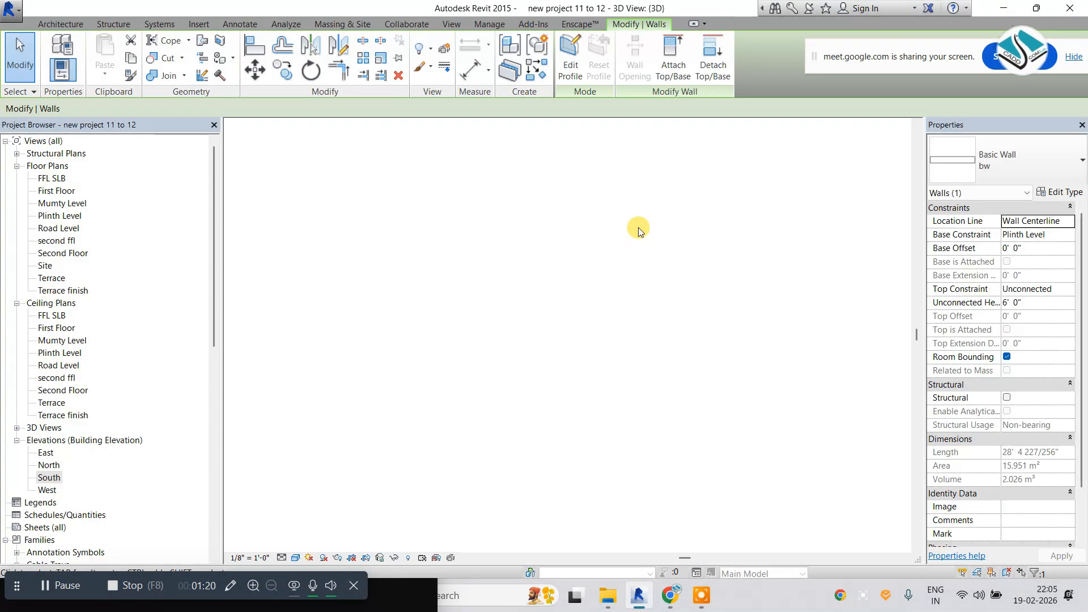
{"action": "scroll", "coordinate": [703, 293], "scroll_direction": "up", "scroll_amount": 3}
{"action": "key", "text": "Escape"}
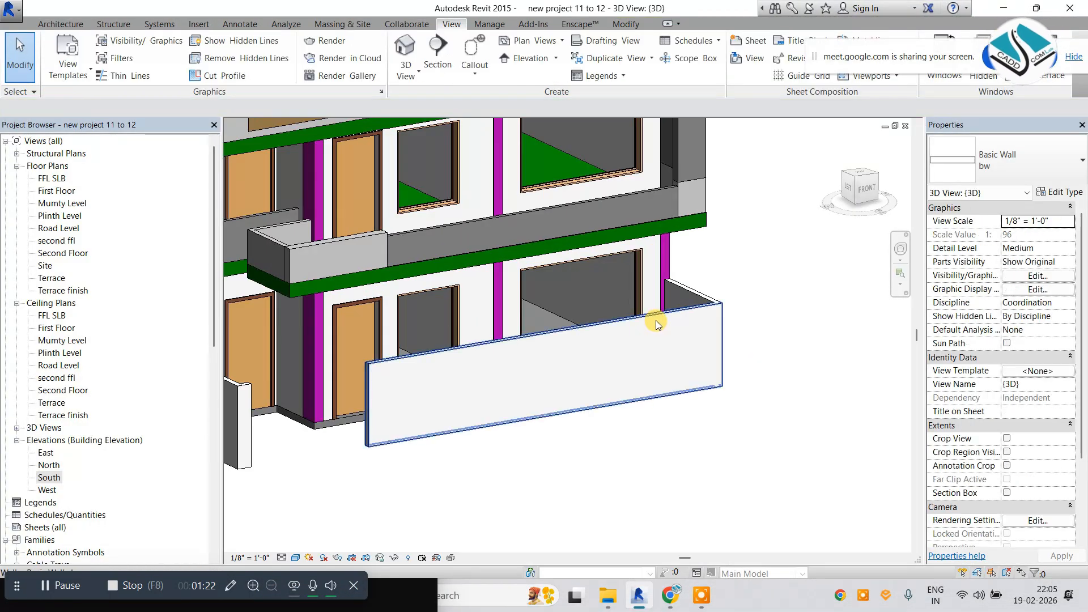
Open the Plinth Level floor plan and start an in-place model in the Casework family category.
{"action": "double_click", "coordinate": [69, 216]}
{"action": "left_click", "coordinate": [62, 25]}
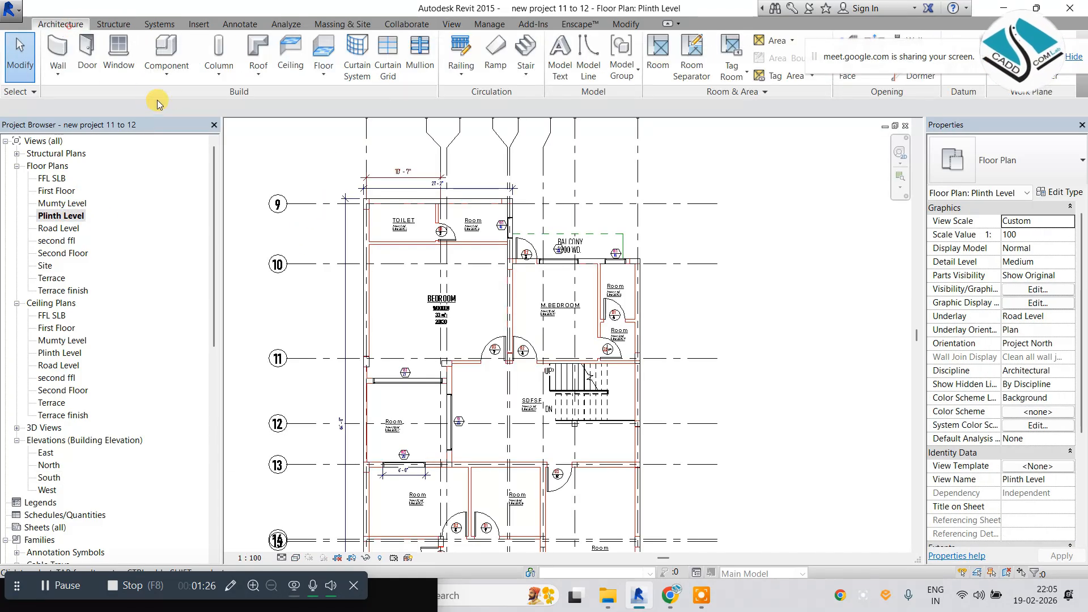
{"action": "left_click", "coordinate": [192, 137]}
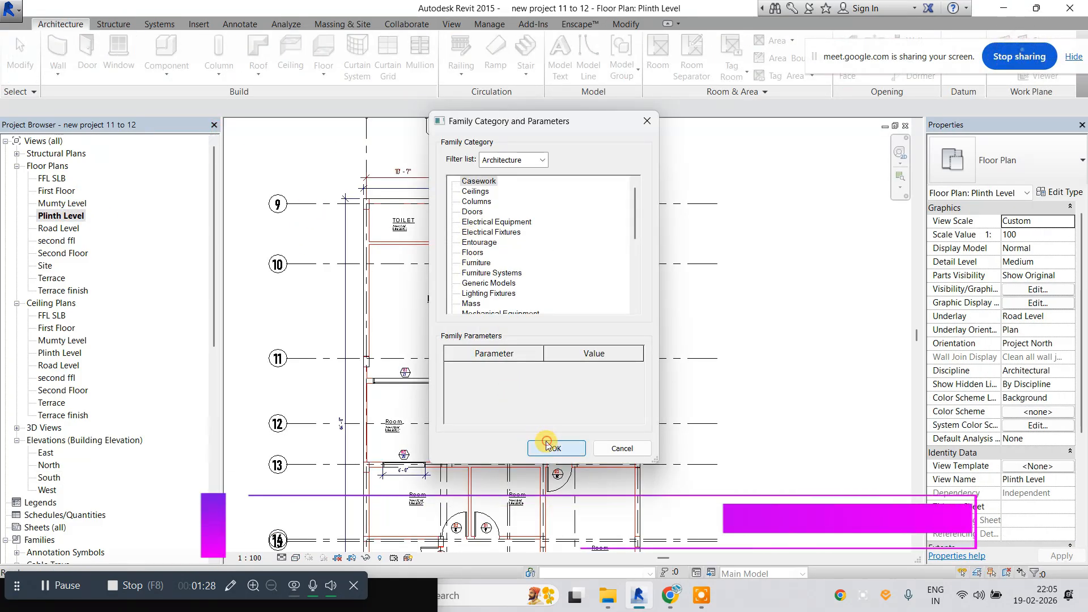
{"action": "left_click", "coordinate": [548, 444]}
{"action": "key", "text": "Return"}
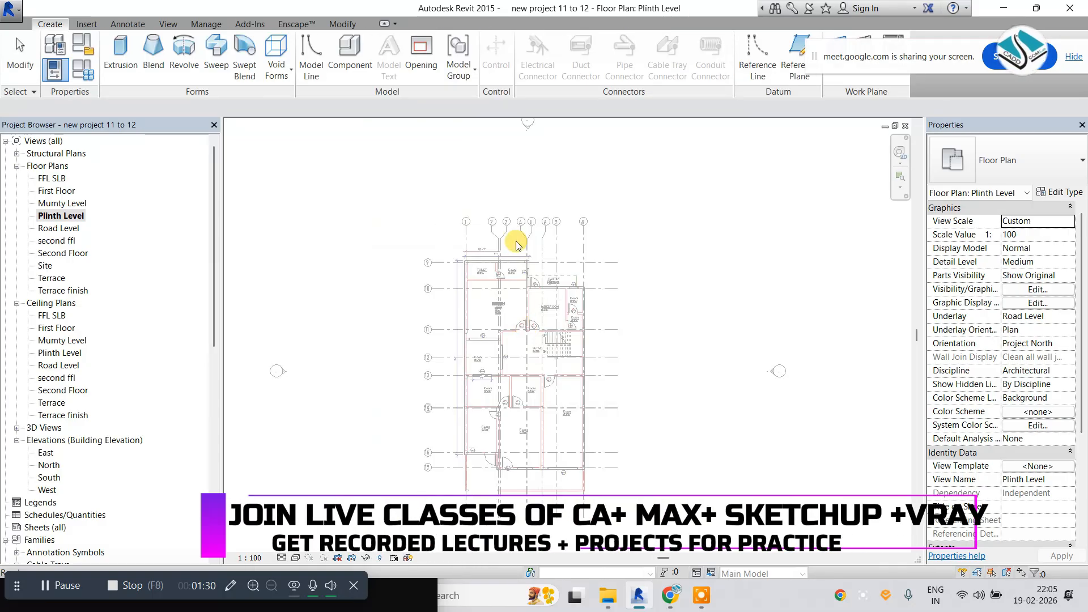
Start an Extrusion and sketch a long, thin rectangle over the front boundary wall, from its outer corner to its opposite end.
{"action": "scroll", "coordinate": [515, 377], "scroll_direction": "up", "scroll_amount": 8}
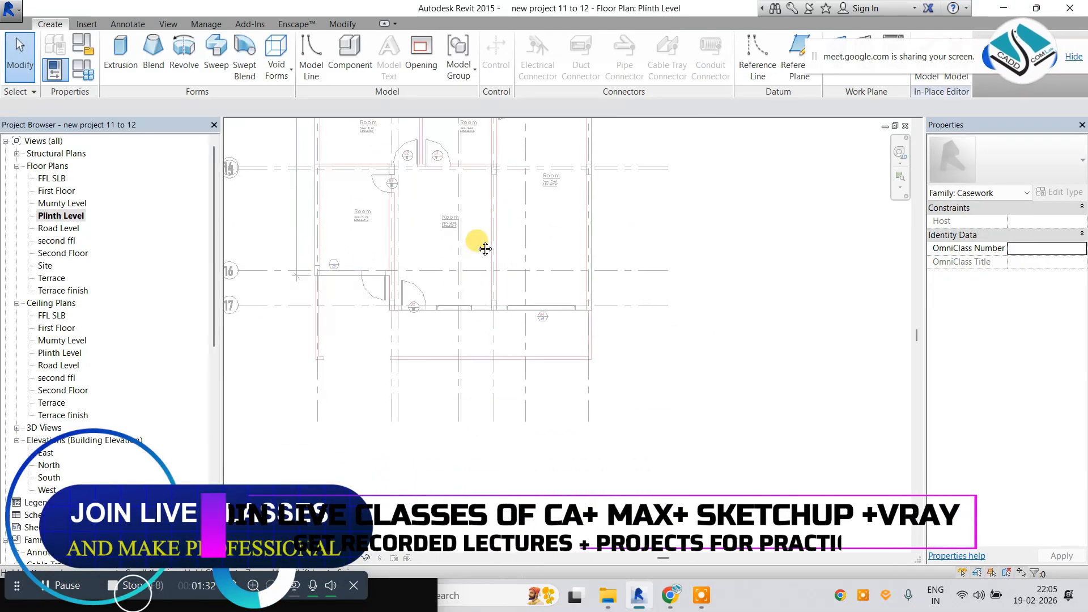
{"action": "scroll", "coordinate": [471, 297], "scroll_direction": "up", "scroll_amount": 2}
{"action": "left_click", "coordinate": [121, 56]}
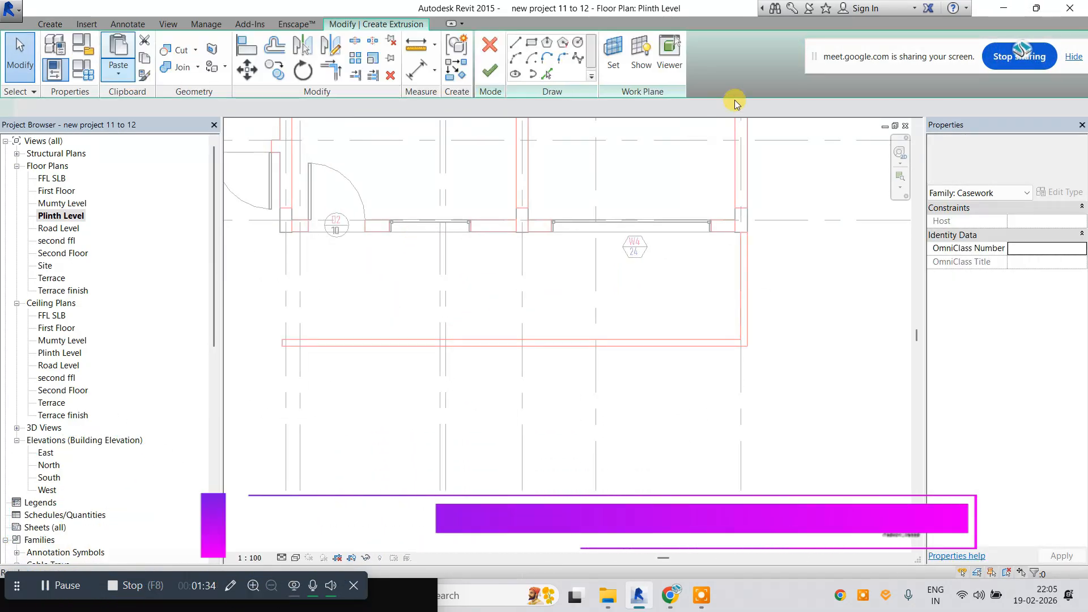
{"action": "left_click", "coordinate": [532, 43]}
{"action": "scroll", "coordinate": [702, 357], "scroll_direction": "up", "scroll_amount": 4}
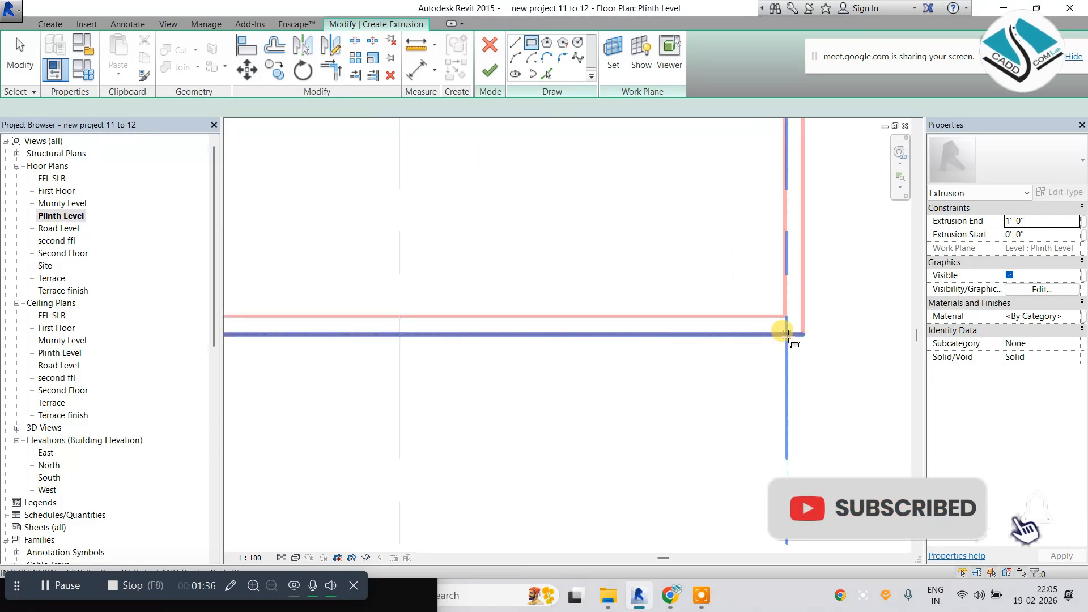
{"action": "left_click", "coordinate": [801, 335]}
{"action": "scroll", "coordinate": [701, 332], "scroll_direction": "down", "scroll_amount": 4}
{"action": "scroll", "coordinate": [465, 340], "scroll_direction": "up", "scroll_amount": 5}
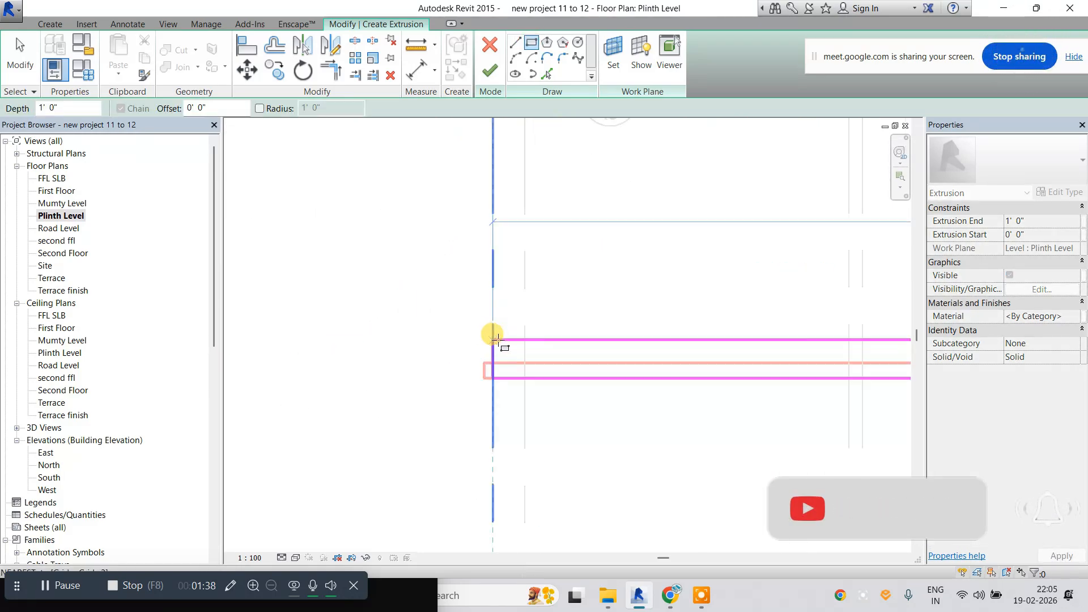
{"action": "scroll", "coordinate": [385, 327], "scroll_direction": "down", "scroll_amount": 6}
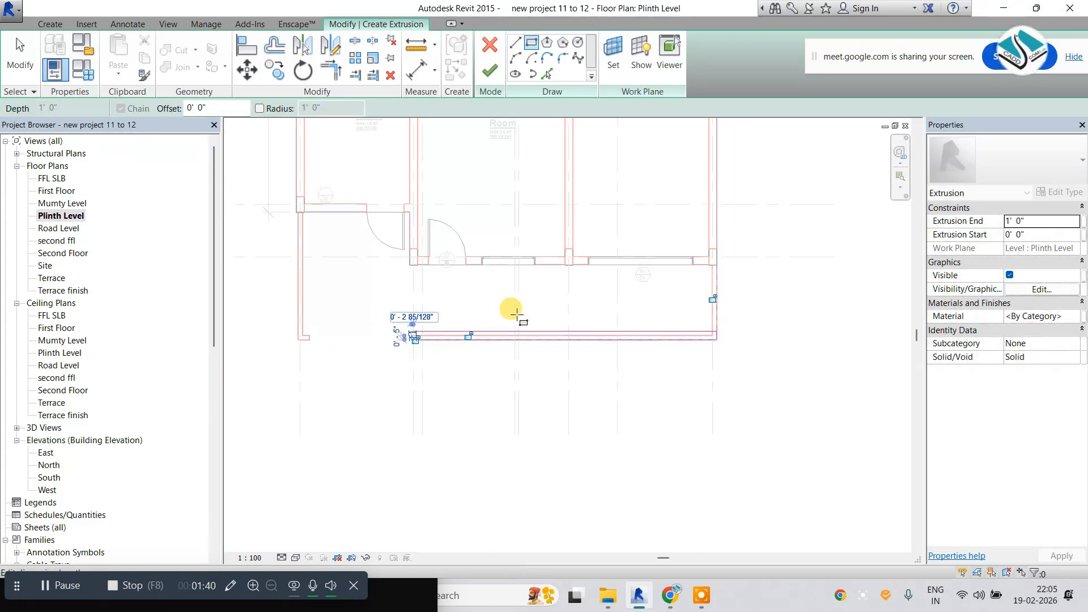
Shorten the rectangle's inner edge so it ends at the inner face of the side boundary wall.
{"action": "scroll", "coordinate": [606, 315], "scroll_direction": "up", "scroll_amount": 4}
{"action": "scroll", "coordinate": [601, 350], "scroll_direction": "up", "scroll_amount": 3}
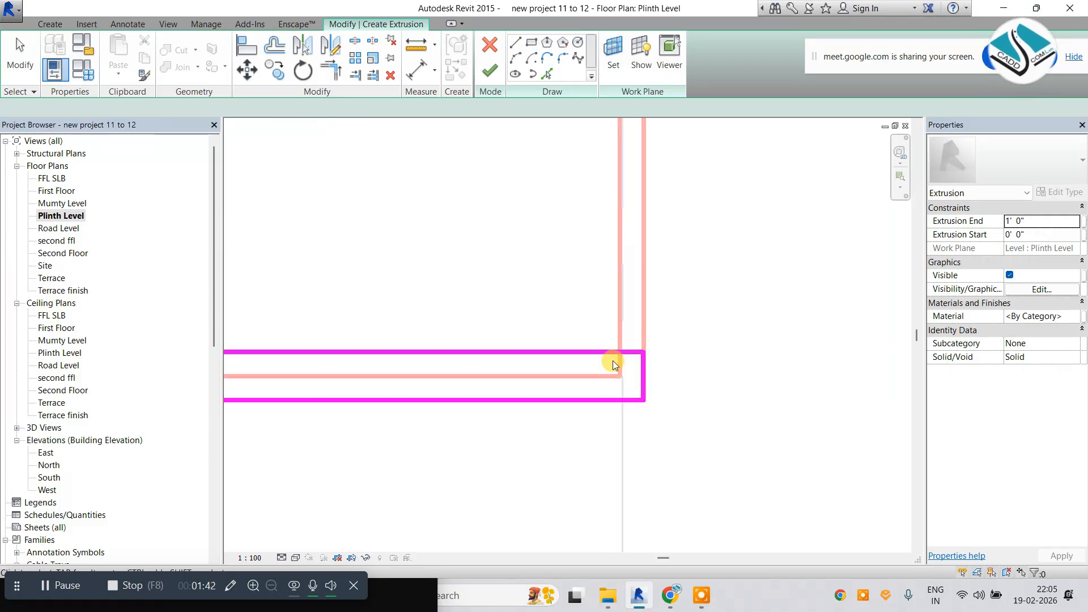
{"action": "key", "text": "Escape"}
{"action": "key", "text": "Escape"}
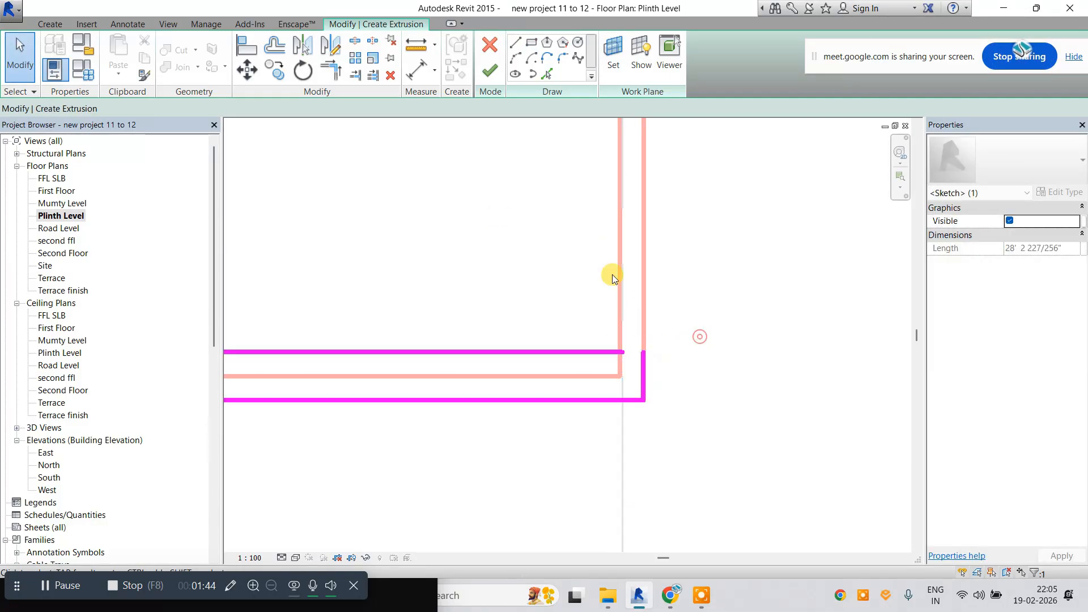
Continue the sketch along both faces of the side boundary wall with lines, closing the L-shaped profile at the front rectangle's outer edge.
{"action": "left_click", "coordinate": [516, 42]}
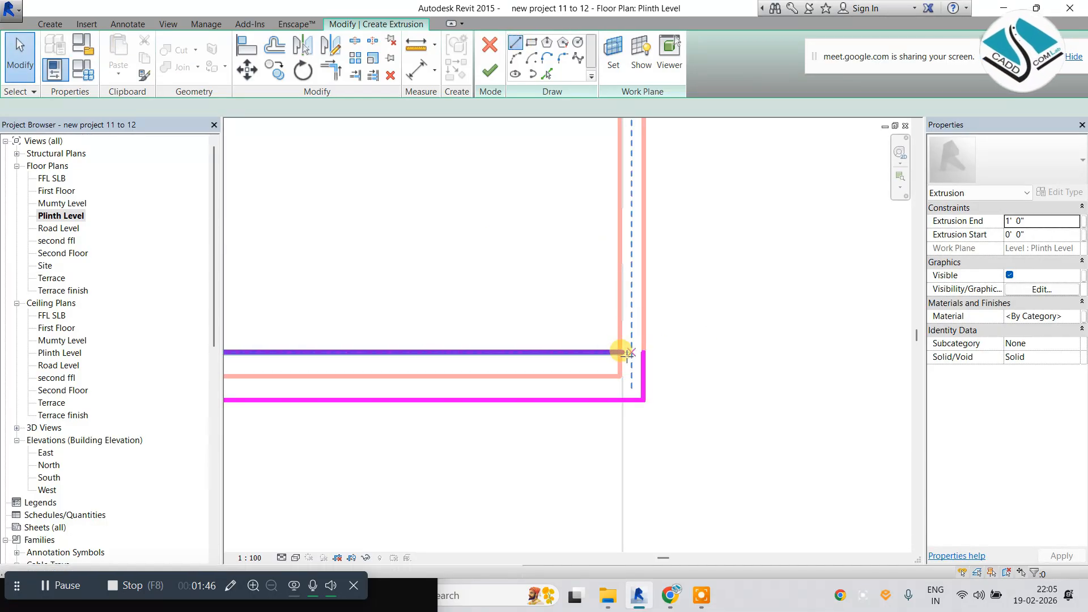
{"action": "left_click", "coordinate": [623, 352]}
{"action": "middle_click_drag", "start_coordinate": [614, 179], "coordinate": [629, 262]}
{"action": "scroll", "coordinate": [648, 255], "scroll_direction": "down", "scroll_amount": 1}
{"action": "scroll", "coordinate": [636, 326], "scroll_direction": "up", "scroll_amount": 1}
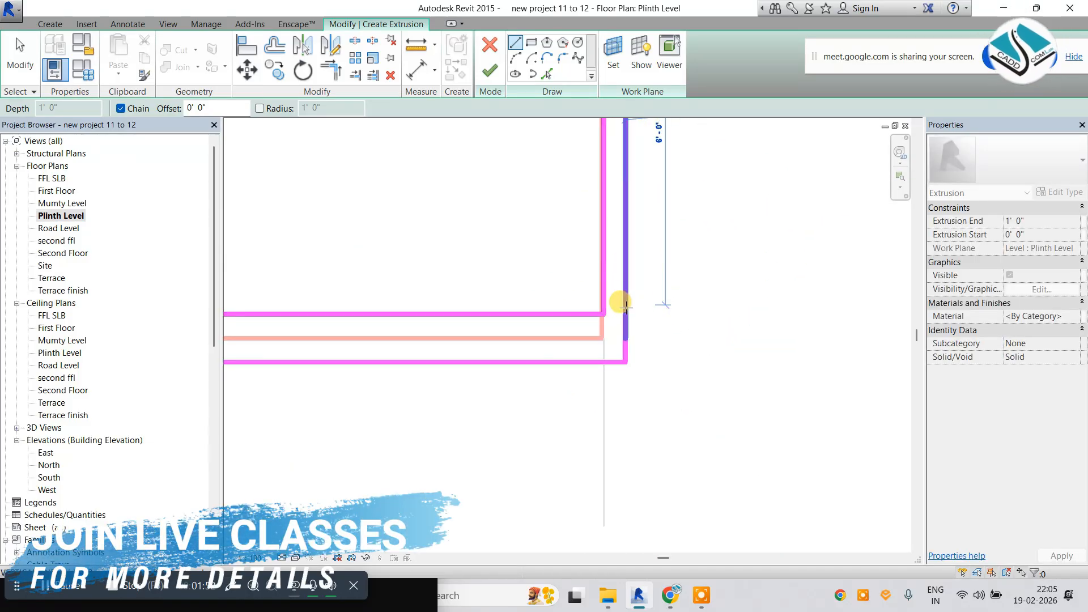
{"action": "left_click", "coordinate": [626, 305]}
{"action": "key", "text": "Escape"}
{"action": "key", "text": "Escape"}
Shift the side leg's inner line slightly inward, finish the extrusion sketch, and inspect the result in the default 3D view.
{"action": "left_click", "coordinate": [596, 276]}
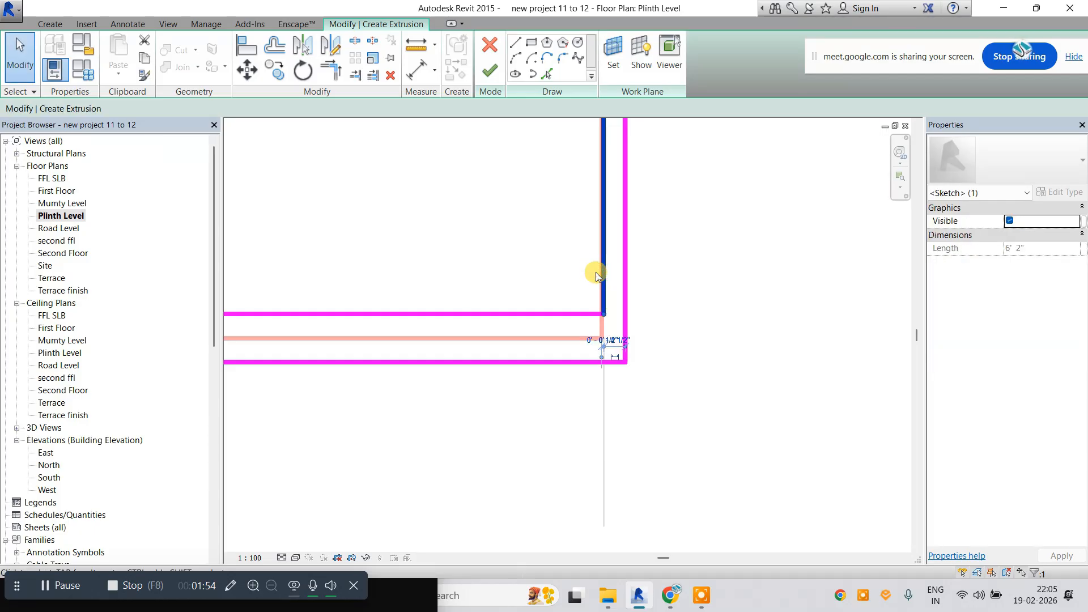
{"action": "left_click", "coordinate": [489, 71]}
{"action": "left_click", "coordinate": [168, 24]}
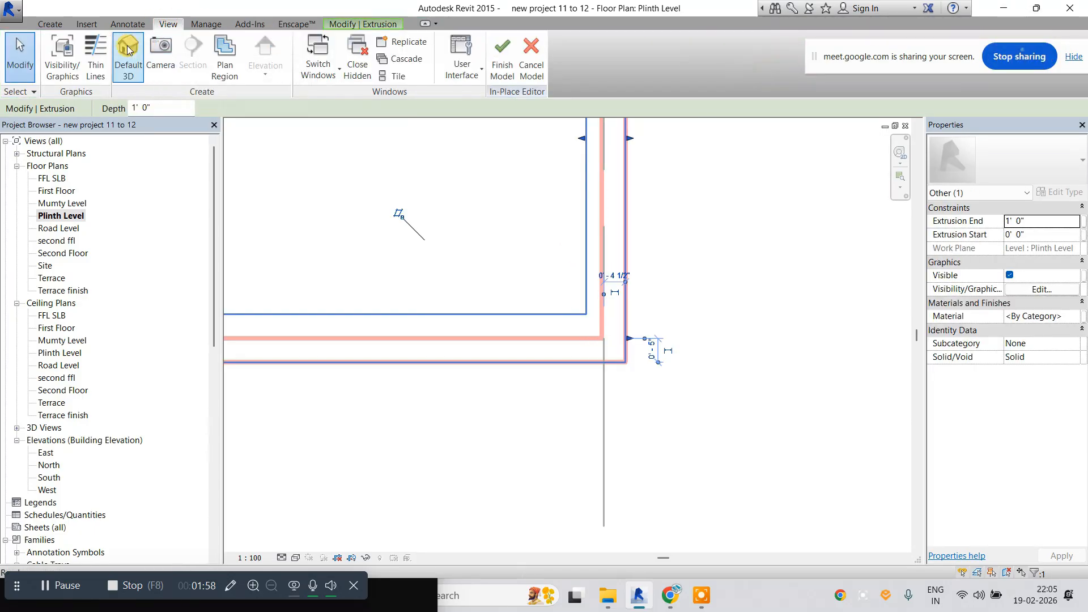
{"action": "left_click", "coordinate": [128, 57]}
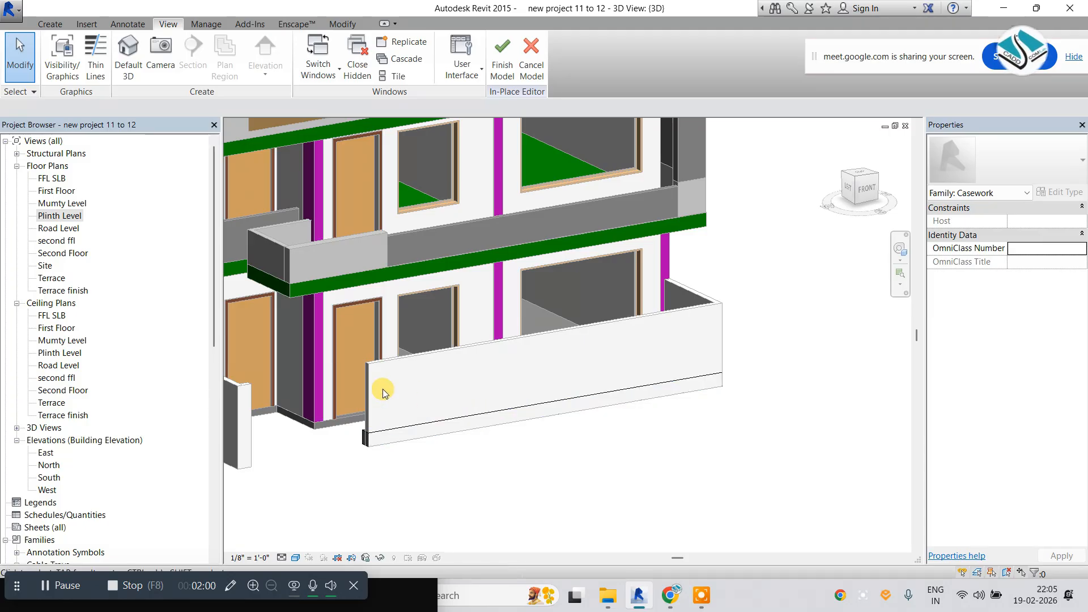
{"action": "mouse_move", "coordinate": [496, 363]}
{"action": "middle_mouse_down", "text": "shift"}
{"action": "mouse_move", "coordinate": [491, 389]}
{"action": "mouse_move", "coordinate": [495, 363]}
{"action": "middle_mouse_up", "text": "shift"}
{"action": "middle_click_drag", "start_coordinate": [396, 324], "coordinate": [396, 314]}
{"action": "scroll", "coordinate": [404, 322], "scroll_direction": "up", "scroll_amount": 2}
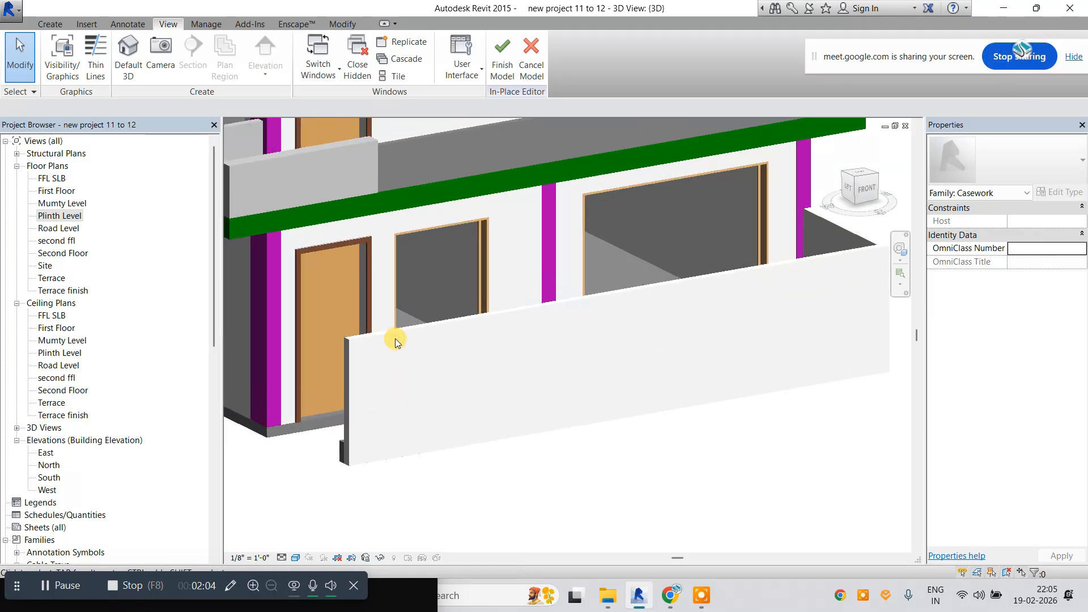
Finish the in-place model and delete the original front boundary wall.
{"action": "left_click", "coordinate": [501, 69]}
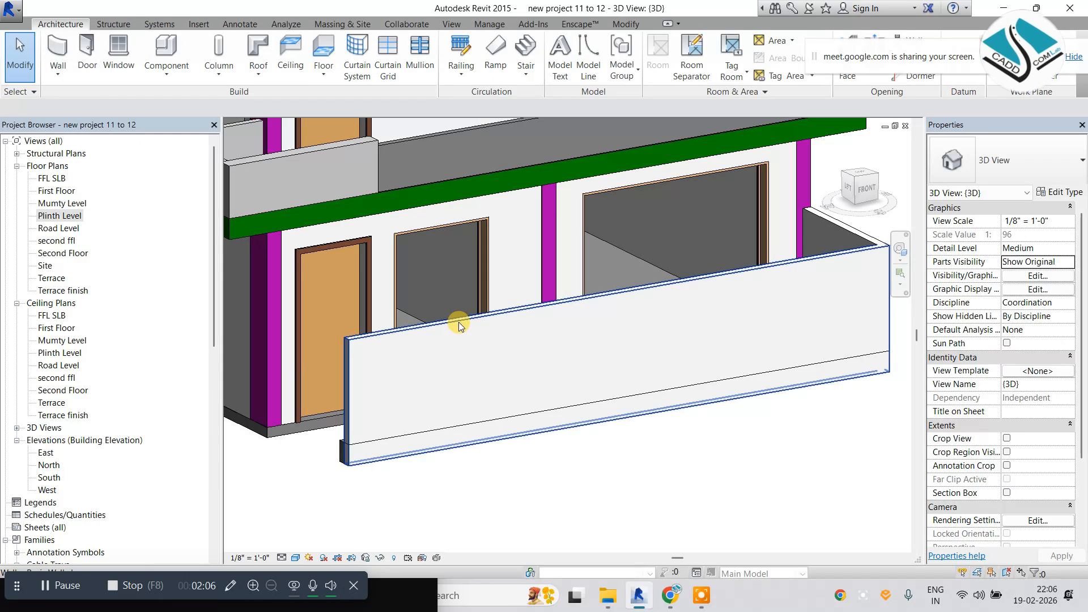
{"action": "left_click", "coordinate": [470, 319]}
{"action": "key", "text": "Delete"}
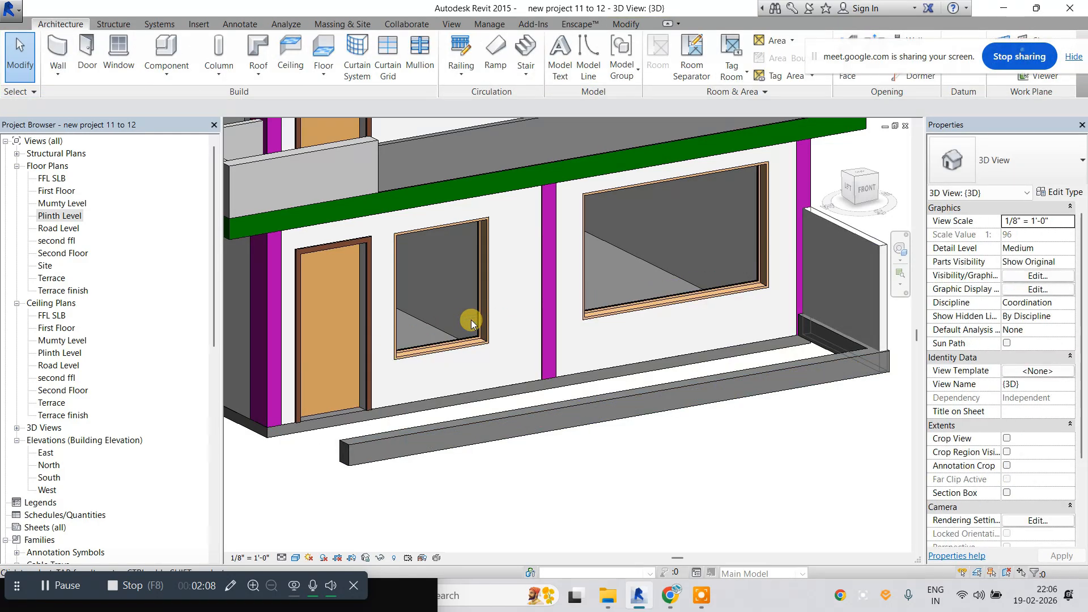
Reopen the in-place casework model for editing and raise the boundary extrusion's top to a height of 6' 0".
{"action": "left_click", "coordinate": [490, 417]}
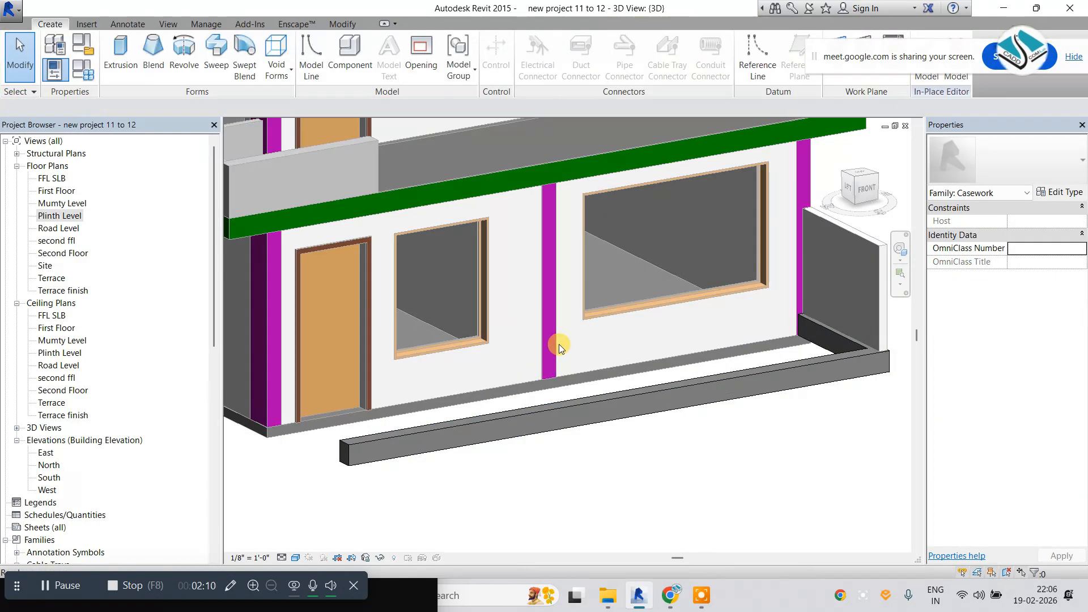
{"action": "left_click", "coordinate": [613, 398]}
{"action": "middle_click_drag", "start_coordinate": [614, 364], "coordinate": [554, 392]}
{"action": "key", "text": "Escape"}
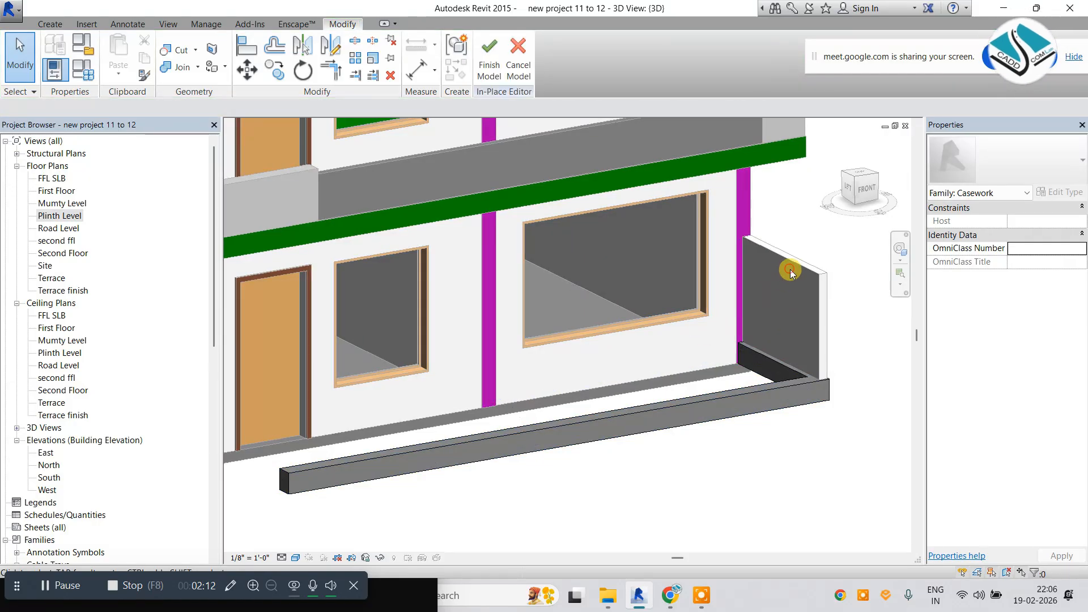
{"action": "left_click", "coordinate": [565, 422]}
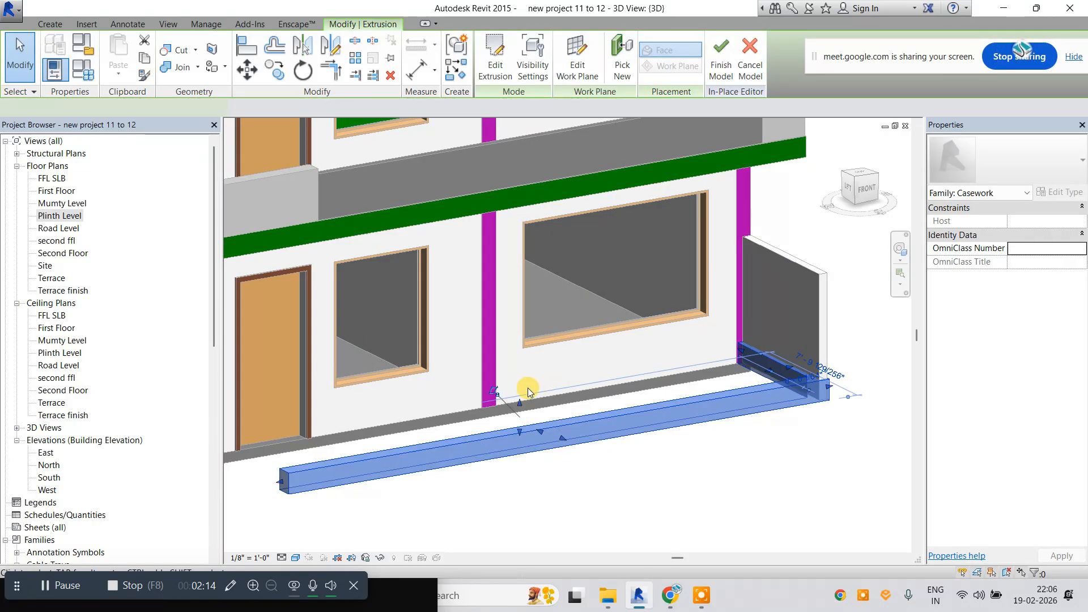
{"action": "left_click_drag", "start_coordinate": [522, 403], "coordinate": [529, 297]}
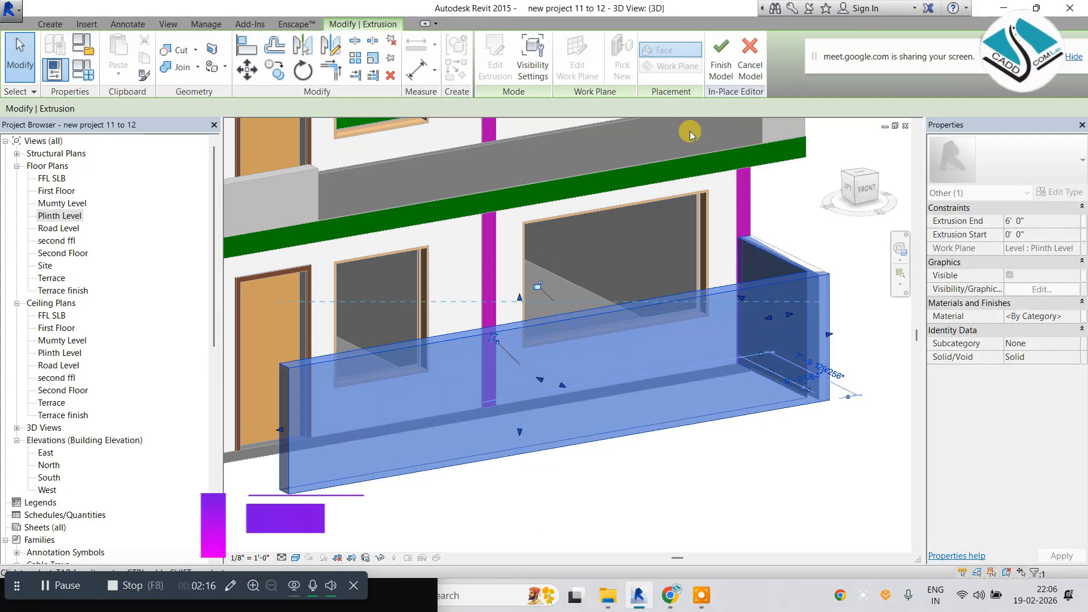
{"action": "scroll", "coordinate": [638, 265], "scroll_direction": "down", "scroll_amount": 2}
{"action": "middle_click_drag", "start_coordinate": [605, 380], "coordinate": [618, 424], "text": "shift"}
{"action": "left_click", "coordinate": [619, 427]}
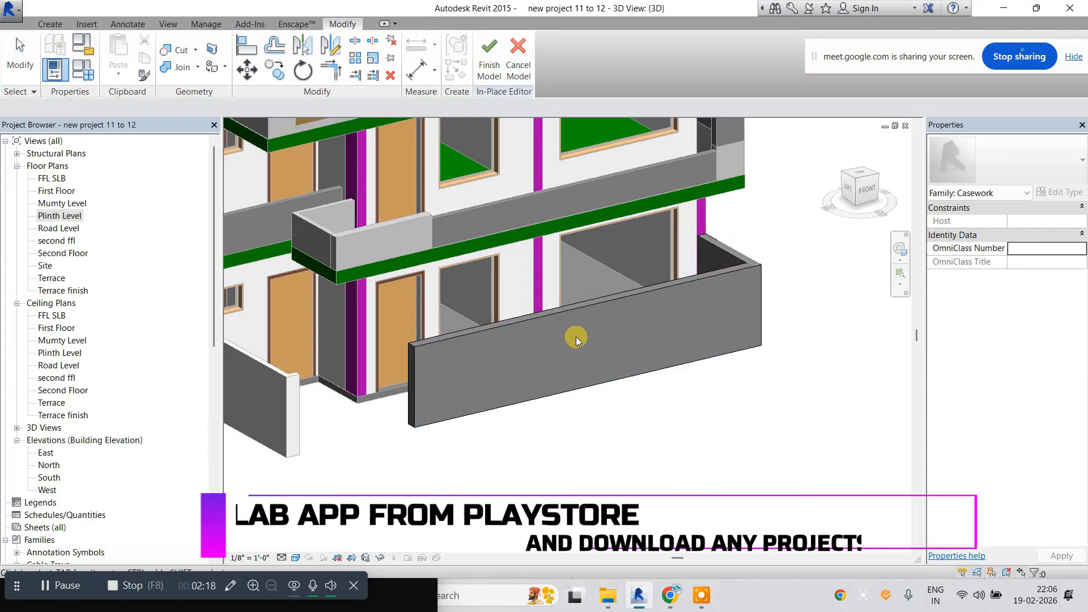
{"action": "left_click", "coordinate": [574, 304]}
{"action": "middle_click_drag", "start_coordinate": [581, 372], "coordinate": [551, 379], "text": "shift"}
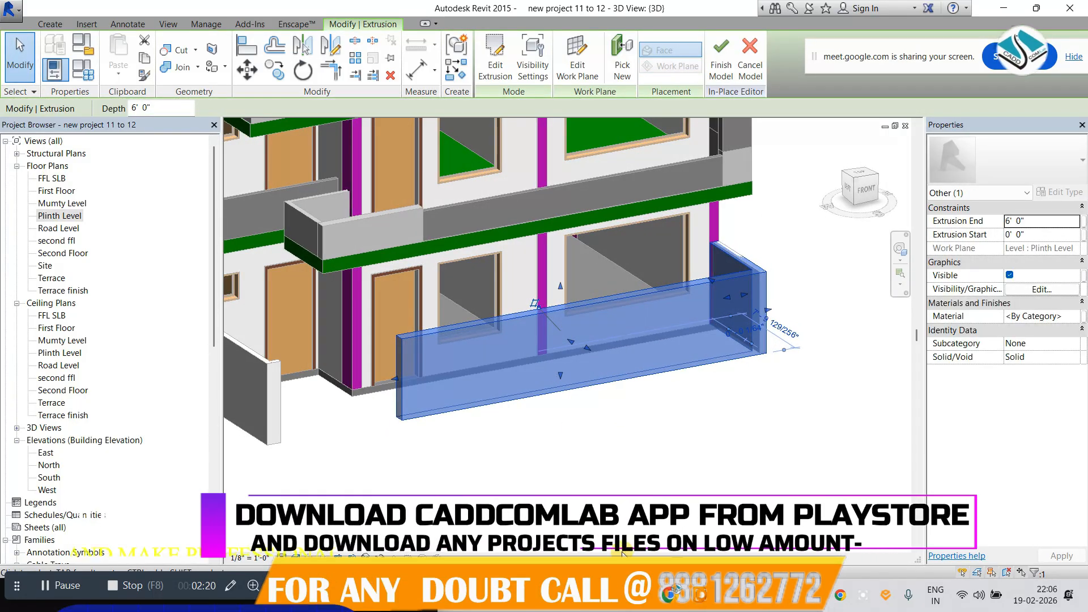
Switch to Chrome to check the reference boundary wall image, move its window aside, and return to Revit.
{"action": "mouse_move", "coordinate": [669, 593]}
{"action": "left_click", "coordinate": [593, 510]}
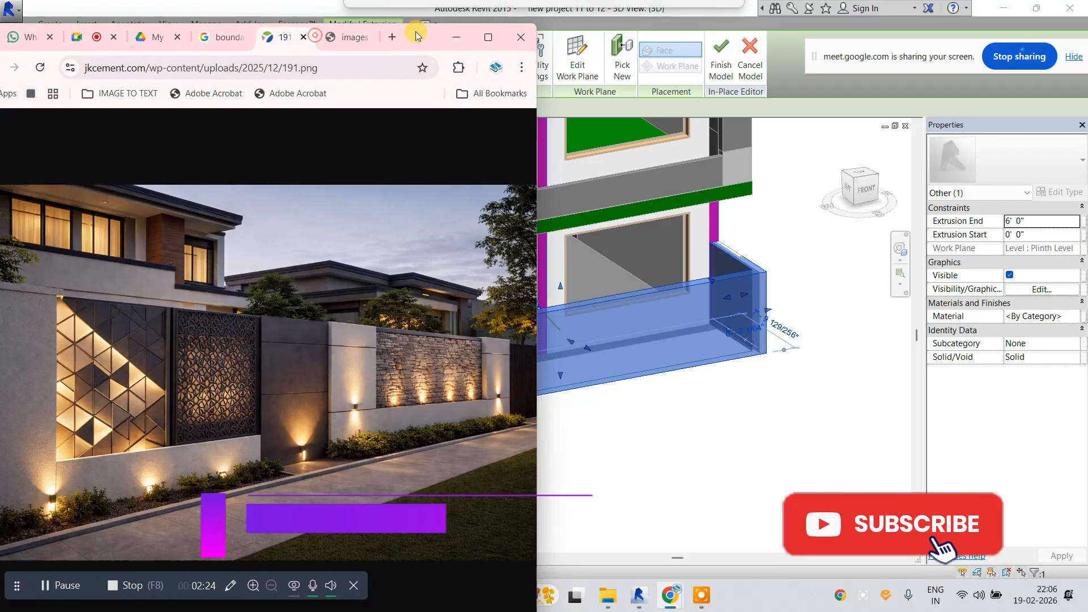
{"action": "left_click_drag", "start_coordinate": [416, 35], "coordinate": [264, 40]}
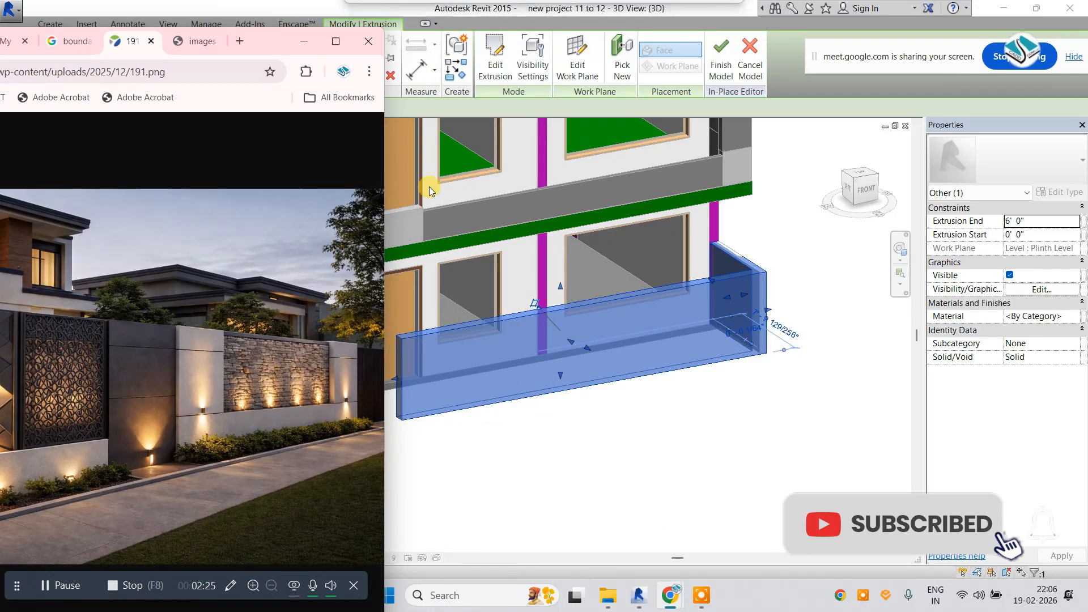
{"action": "left_click", "coordinate": [618, 427]}
{"action": "scroll", "coordinate": [528, 326], "scroll_direction": "up", "scroll_amount": 1}
{"action": "left_click", "coordinate": [622, 447]}
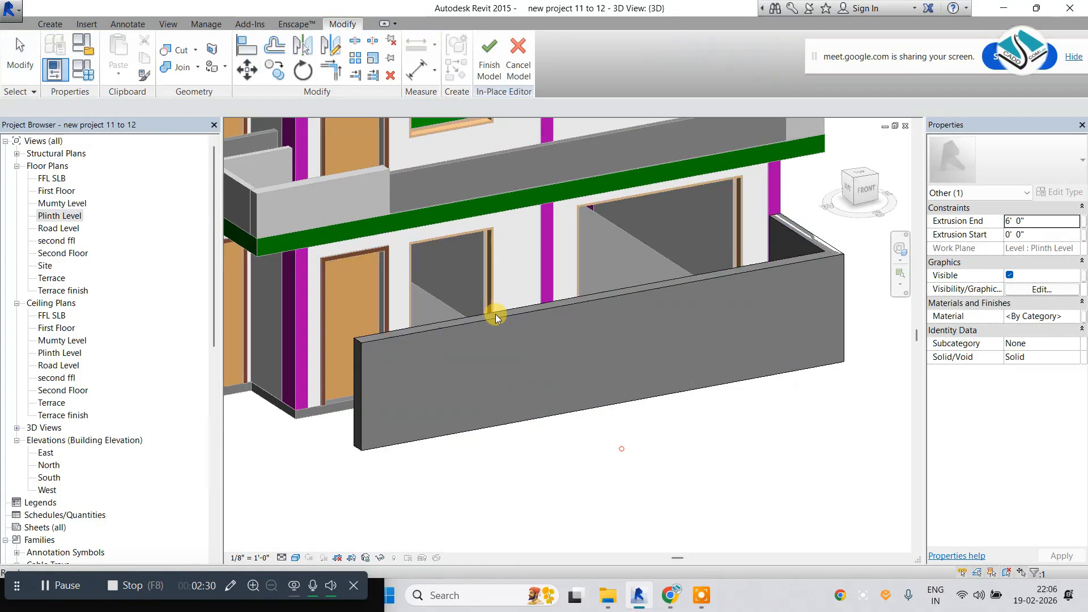
Open the South elevation and start a Void Extrusion using the front boundary wall's face as its work plane.
{"action": "double_click", "coordinate": [48, 478]}
{"action": "scroll", "coordinate": [368, 315], "scroll_direction": "down", "scroll_amount": 2}
{"action": "scroll", "coordinate": [346, 309], "scroll_direction": "up", "scroll_amount": 5}
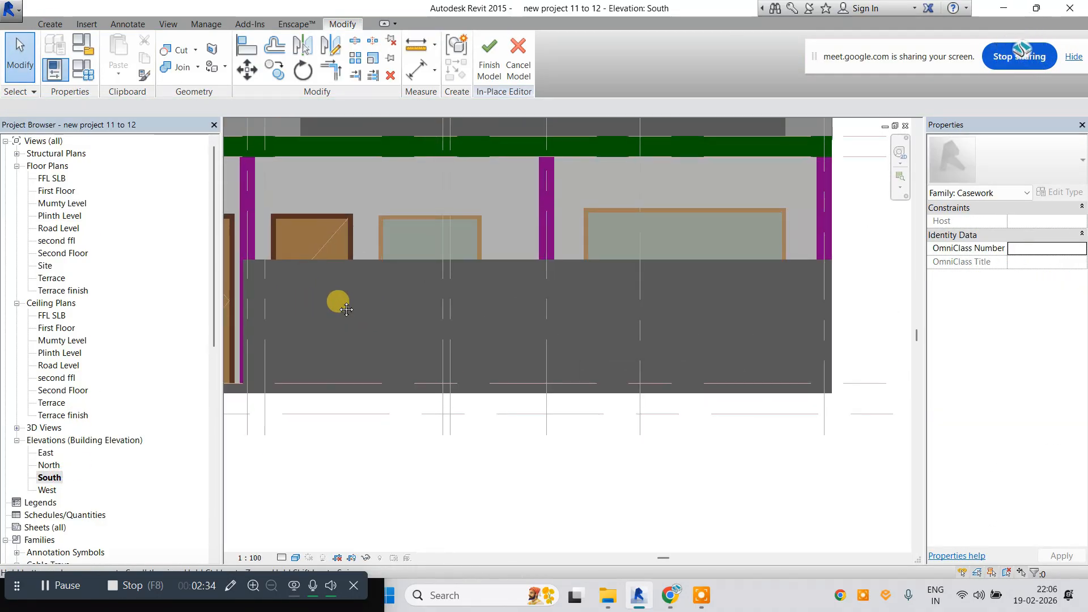
{"action": "left_click", "coordinate": [50, 24]}
{"action": "left_click", "coordinate": [267, 73]}
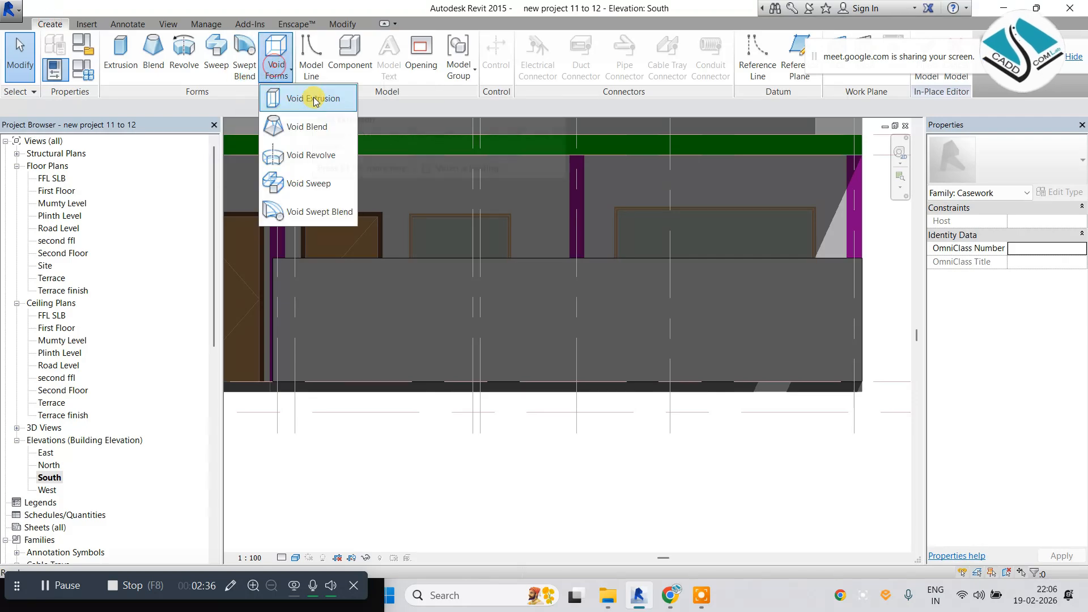
{"action": "left_click", "coordinate": [295, 98]}
{"action": "left_click", "coordinate": [498, 378]}
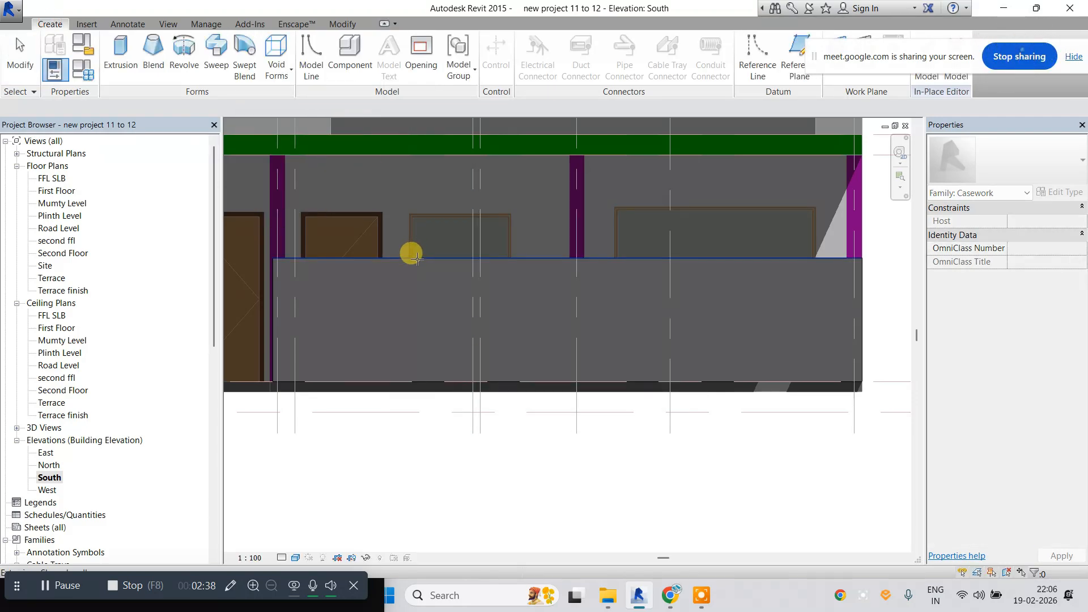
{"action": "left_click", "coordinate": [277, 283]}
Sketch a void rectangle about 10' 11" wide and 4' 5" deep from the wall's top edge, near its open end.
{"action": "scroll", "coordinate": [432, 292], "scroll_direction": "down", "scroll_amount": 2}
{"action": "scroll", "coordinate": [382, 295], "scroll_direction": "up", "scroll_amount": 3}
{"action": "scroll", "coordinate": [409, 300], "scroll_direction": "up", "scroll_amount": 1}
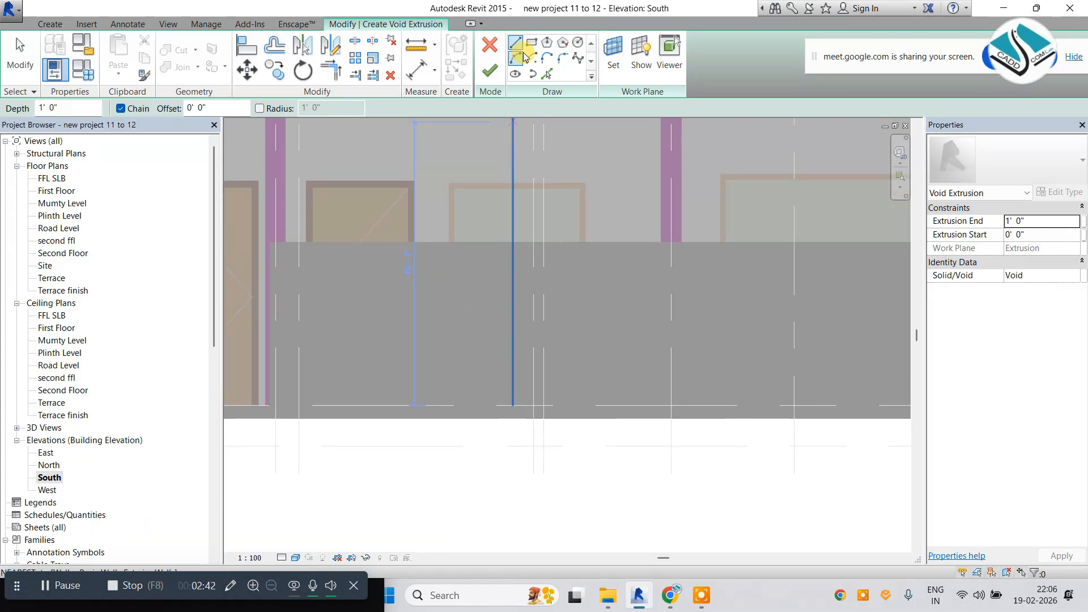
{"action": "left_click", "coordinate": [518, 72]}
{"action": "left_click", "coordinate": [311, 242]}
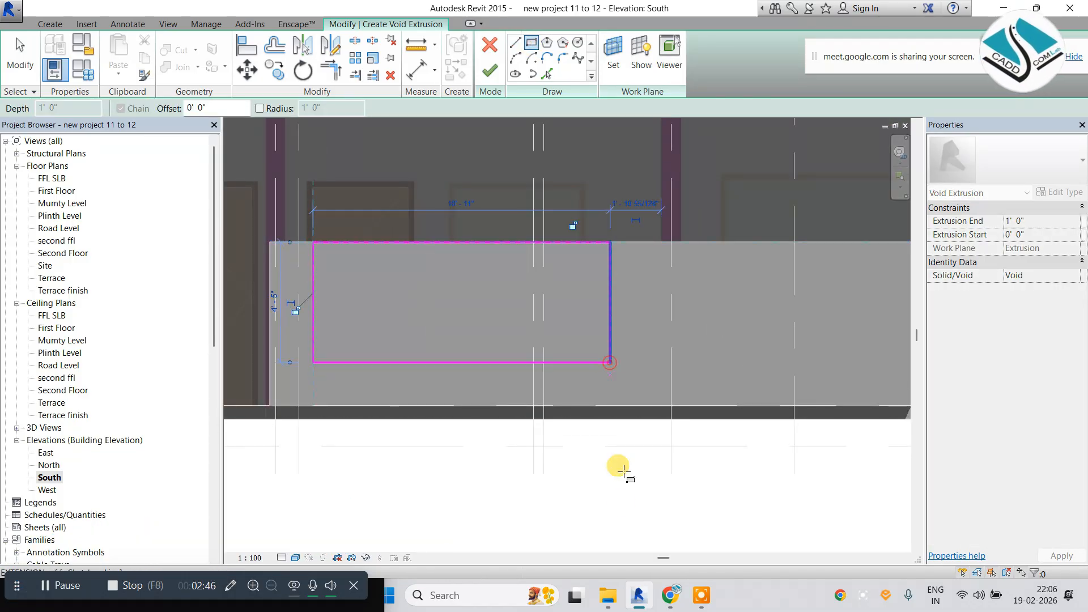
Bring up the reference image in Chrome and place the Revit window beside it.
{"action": "mouse_move", "coordinate": [671, 595]}
{"action": "left_click", "coordinate": [603, 533]}
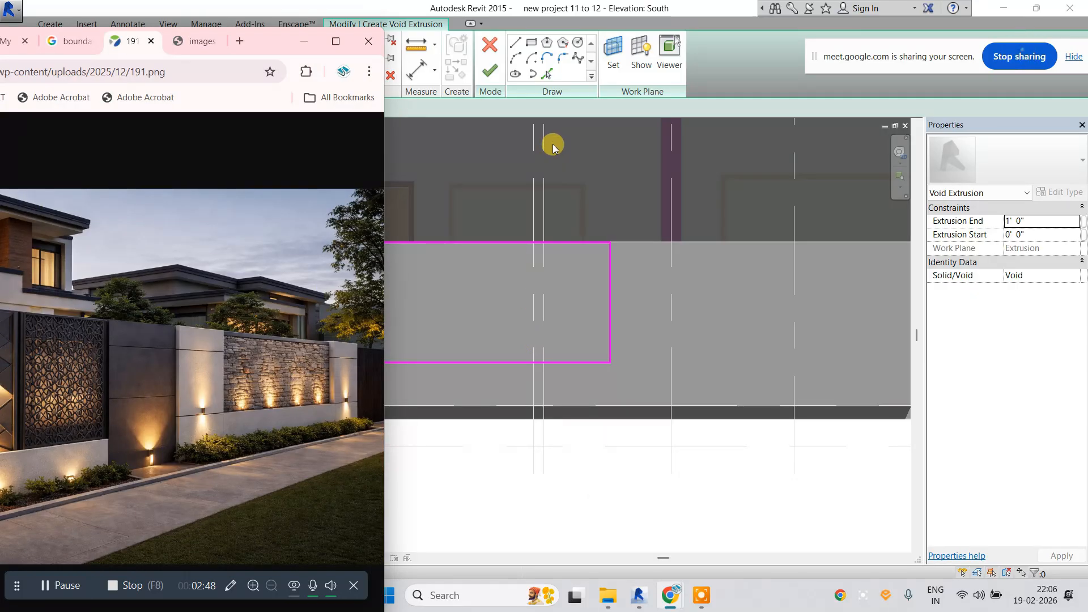
{"action": "left_click", "coordinate": [1004, 9]}
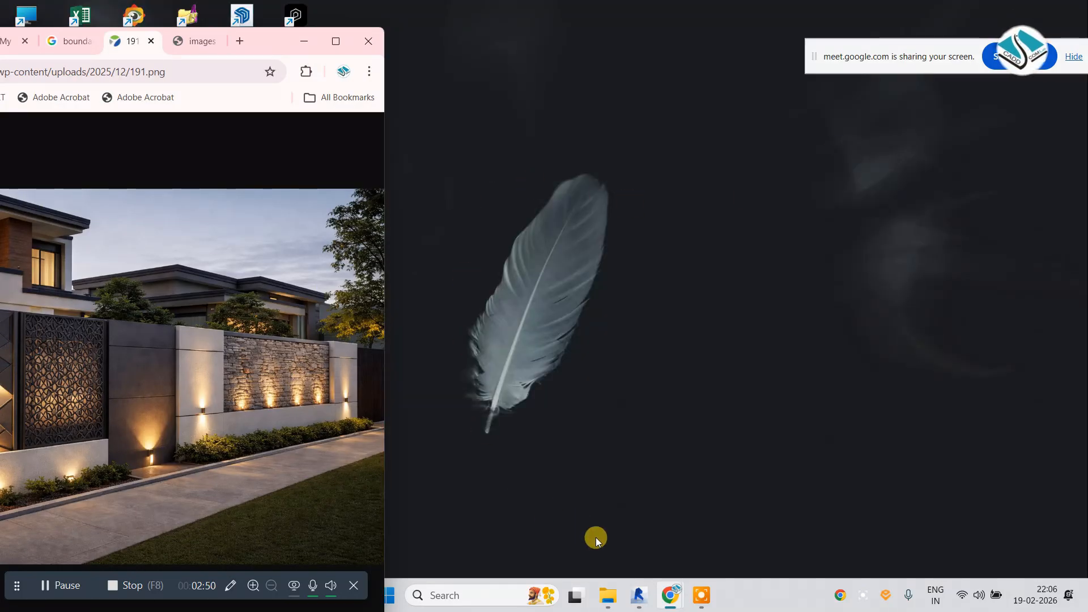
{"action": "left_click", "coordinate": [639, 596]}
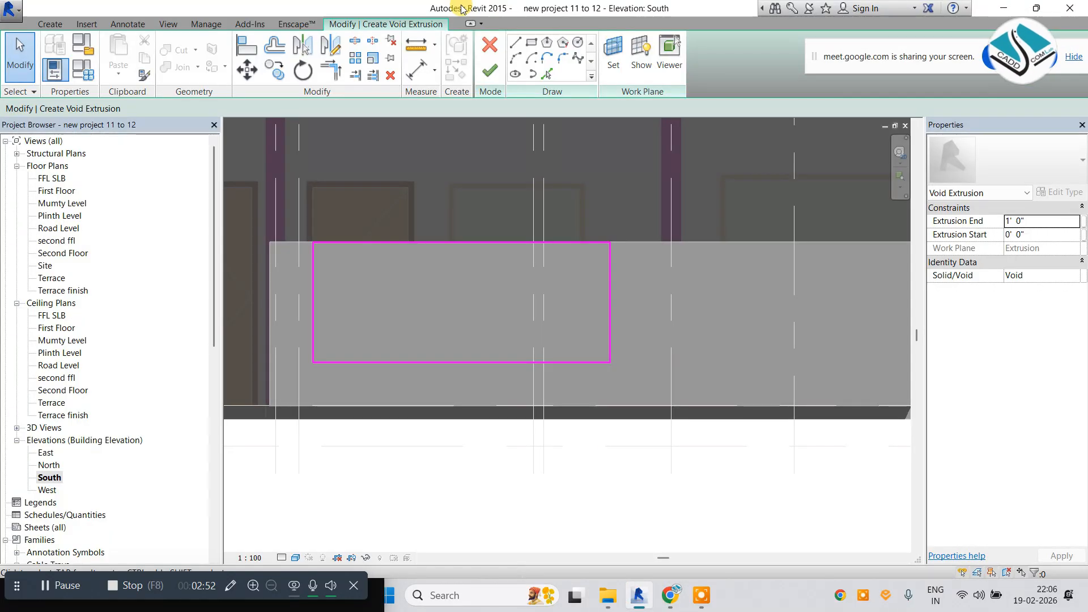
{"action": "left_click_drag", "start_coordinate": [462, 8], "coordinate": [796, 18]}
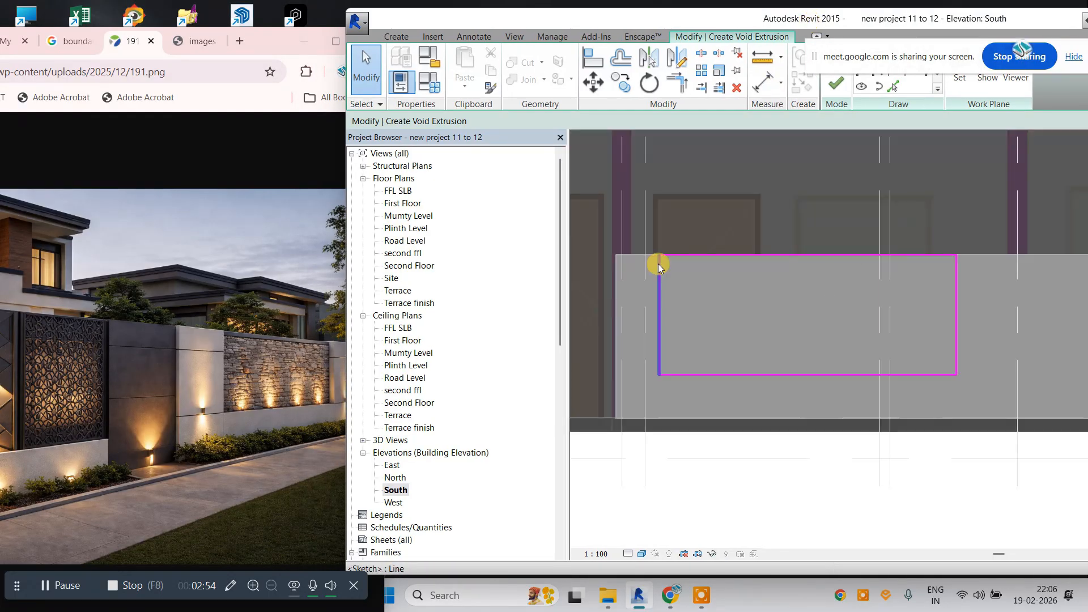
Sketch a second void rectangle about 11' 5" wide and 4' 5" deep from the wall's top edge, leaving a pier beside the first.
{"action": "scroll", "coordinate": [686, 283], "scroll_direction": "down", "scroll_amount": 2}
{"action": "middle_click_drag", "start_coordinate": [742, 296], "coordinate": [613, 302]}
{"action": "scroll", "coordinate": [767, 304], "scroll_direction": "up", "scroll_amount": 1}
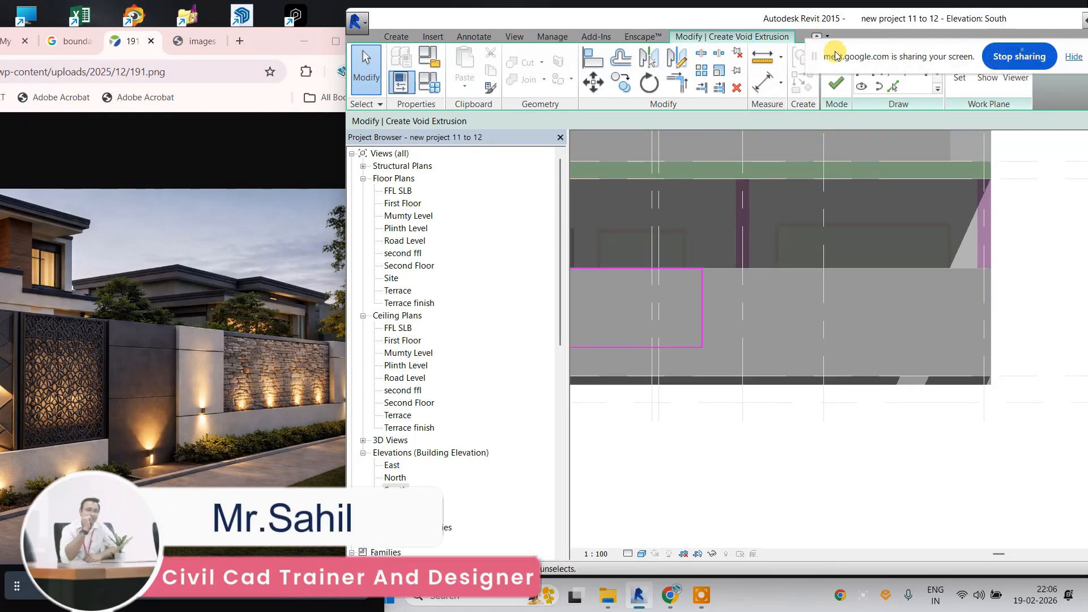
{"action": "left_click", "coordinate": [878, 55]}
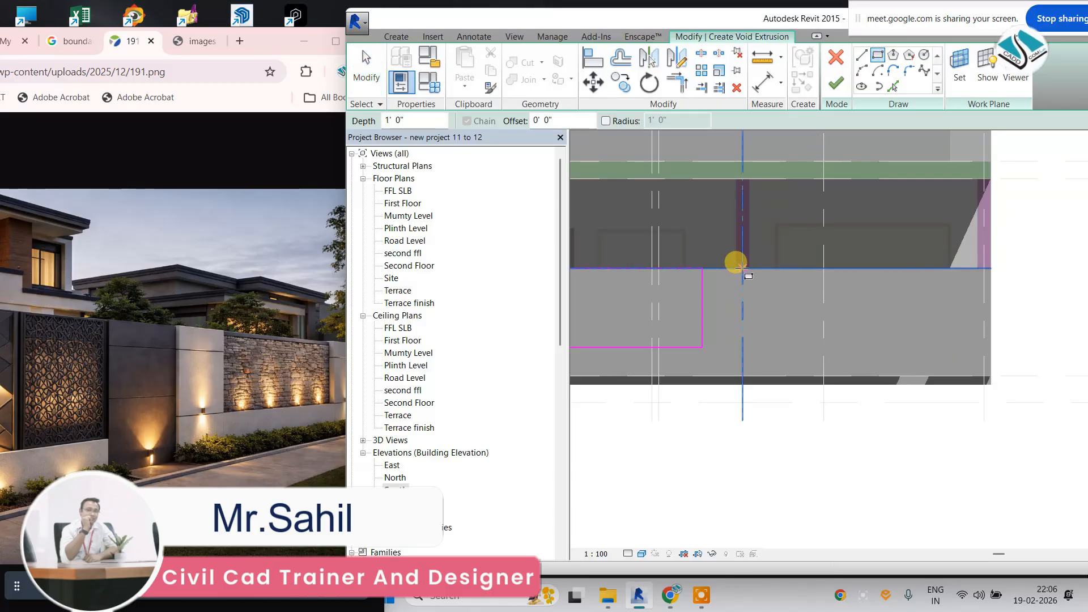
{"action": "left_click", "coordinate": [742, 268]}
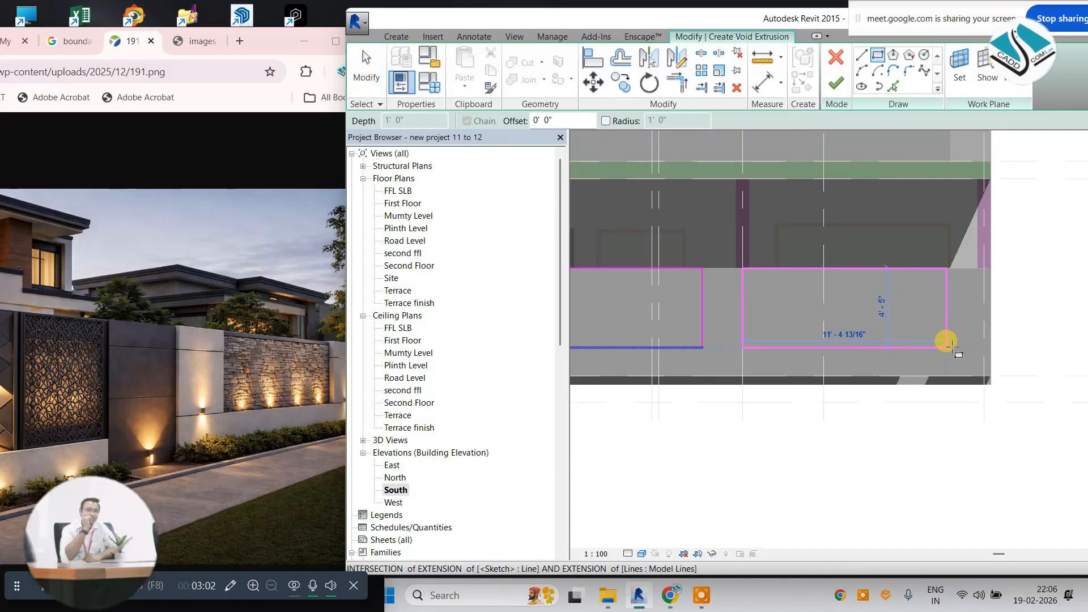
{"action": "left_click", "coordinate": [947, 342]}
{"action": "scroll", "coordinate": [801, 346], "scroll_direction": "down", "scroll_amount": 2}
{"action": "key", "text": "Escape"}
{"action": "key", "text": "Escape"}
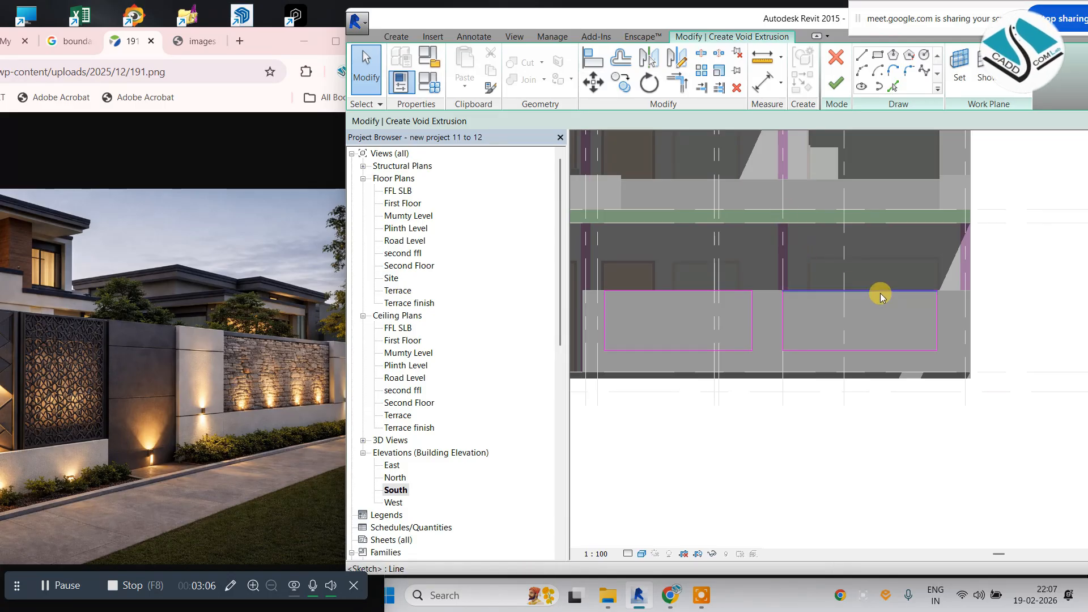
Nudge the second rectangle's outer side slightly toward the wall's corner, finish the void extrusion, and maximize the Revit window.
{"action": "left_click", "coordinate": [939, 322]}
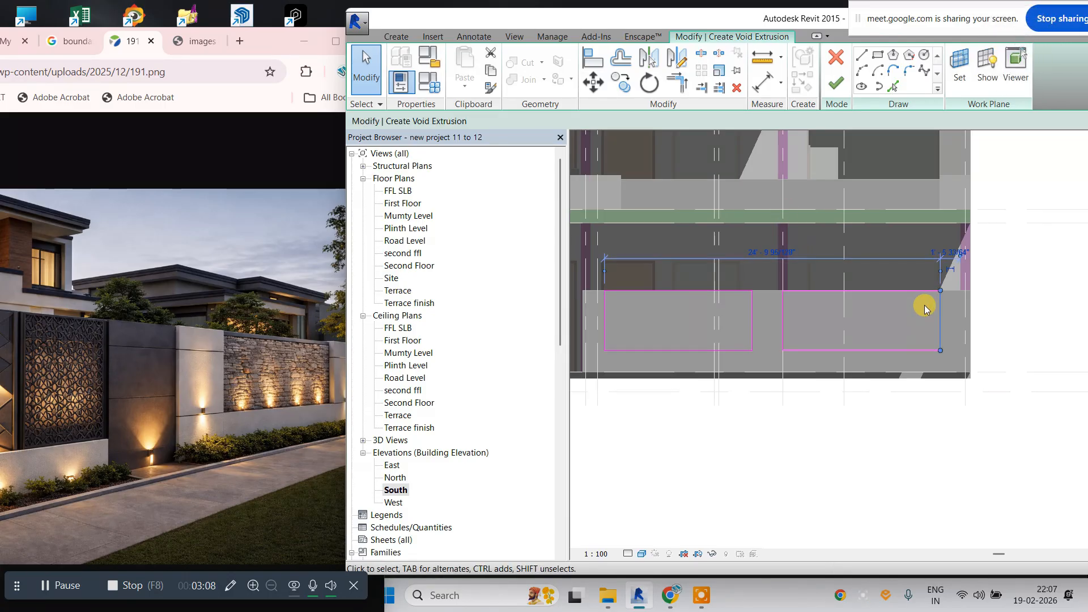
{"action": "key", "text": "Right"}
{"action": "left_click", "coordinate": [832, 82]}
{"action": "double_click", "coordinate": [753, 16]}
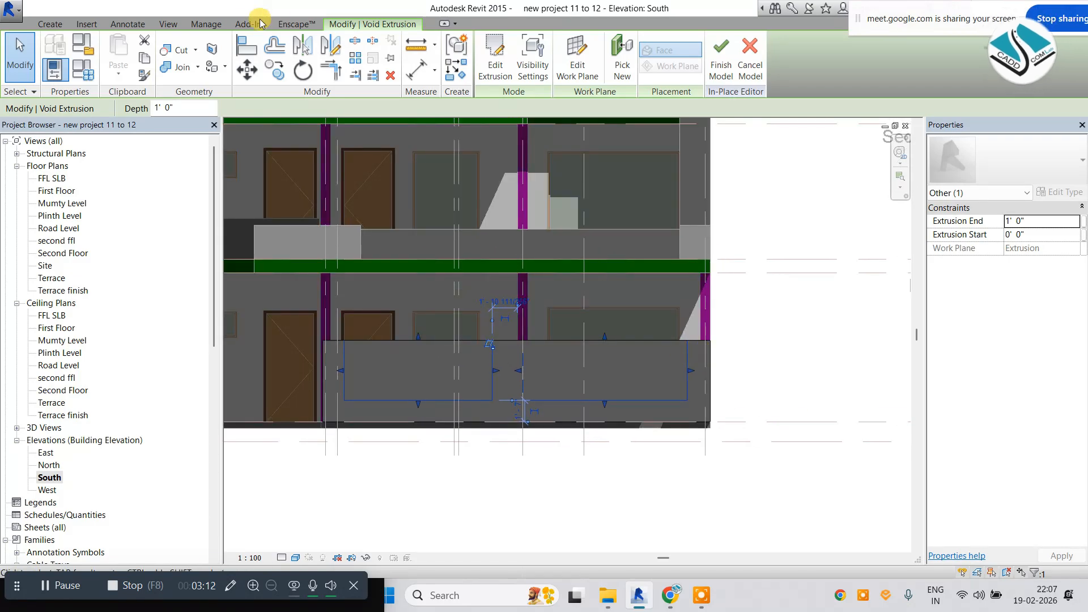
Open the default 3D view, select the boundary wall extrusion, and inspect its two cut openings.
{"action": "left_click", "coordinate": [168, 24]}
{"action": "left_click", "coordinate": [128, 57]}
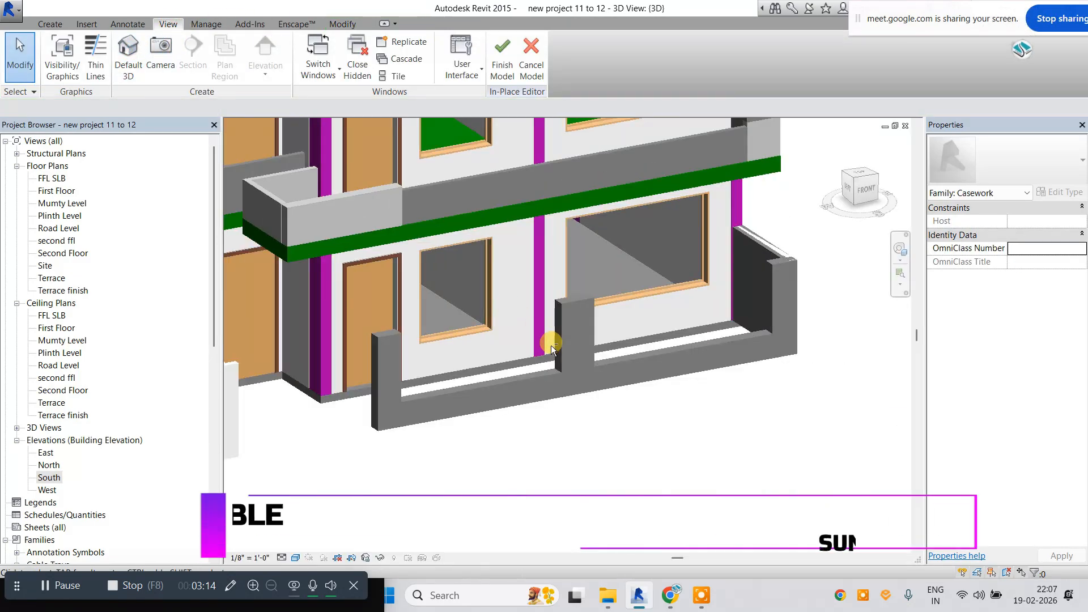
{"action": "scroll", "coordinate": [645, 280], "scroll_direction": "up", "scroll_amount": 2}
{"action": "left_click", "coordinate": [552, 304]}
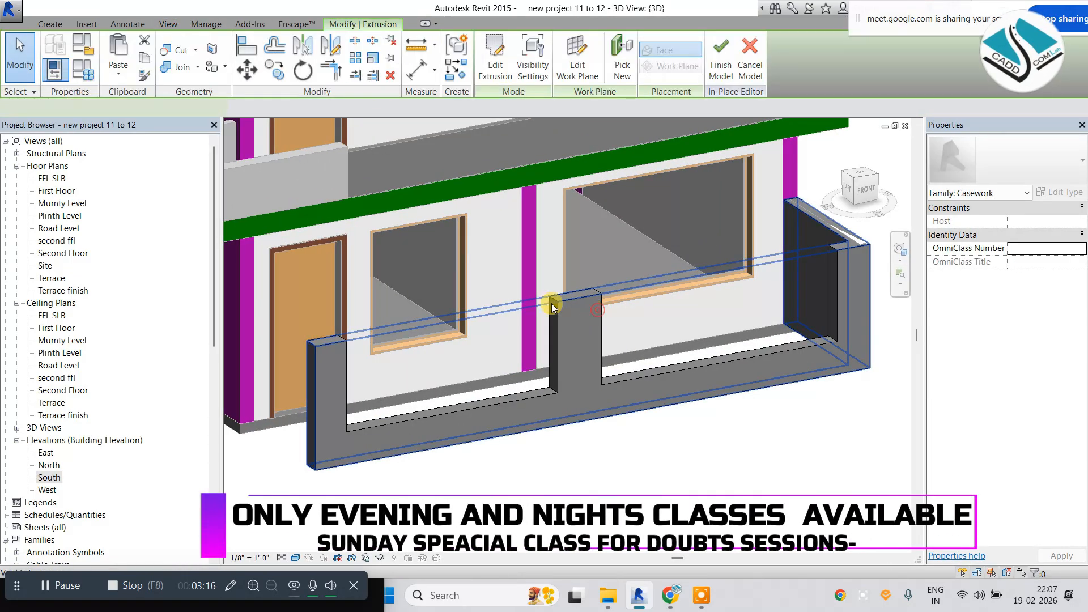
{"action": "middle_click_drag", "start_coordinate": [552, 303], "coordinate": [576, 342], "text": "shift"}
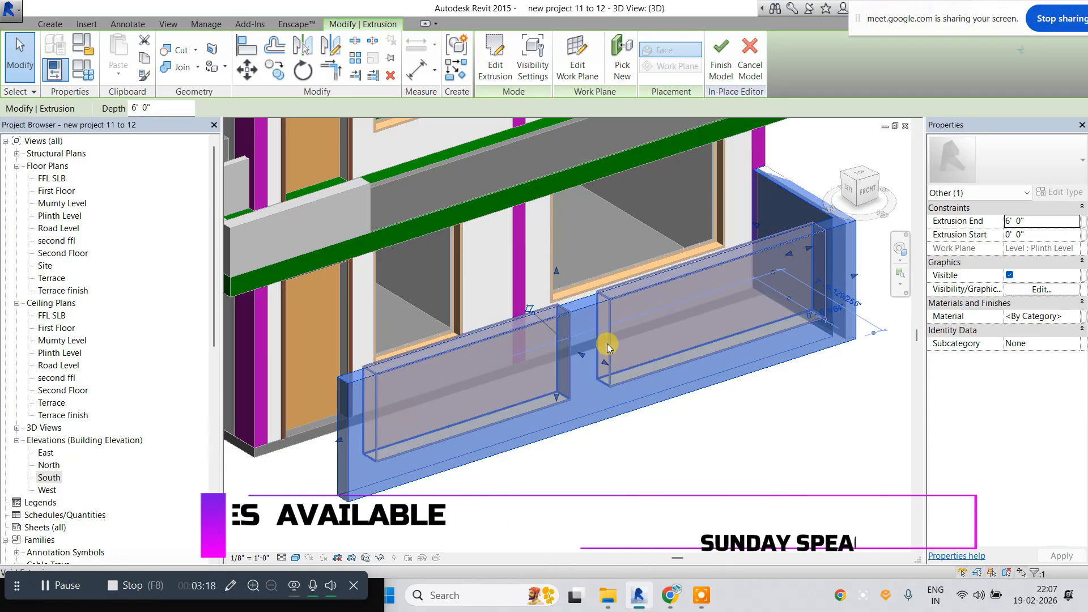
Select the void extrusion and reduce its depth to about 0' 6 1/4" so the panels become recesses in the wall.
{"action": "left_click", "coordinate": [600, 339]}
{"action": "left_click", "coordinate": [610, 339]}
{"action": "scroll", "coordinate": [595, 335], "scroll_direction": "up", "scroll_amount": 5}
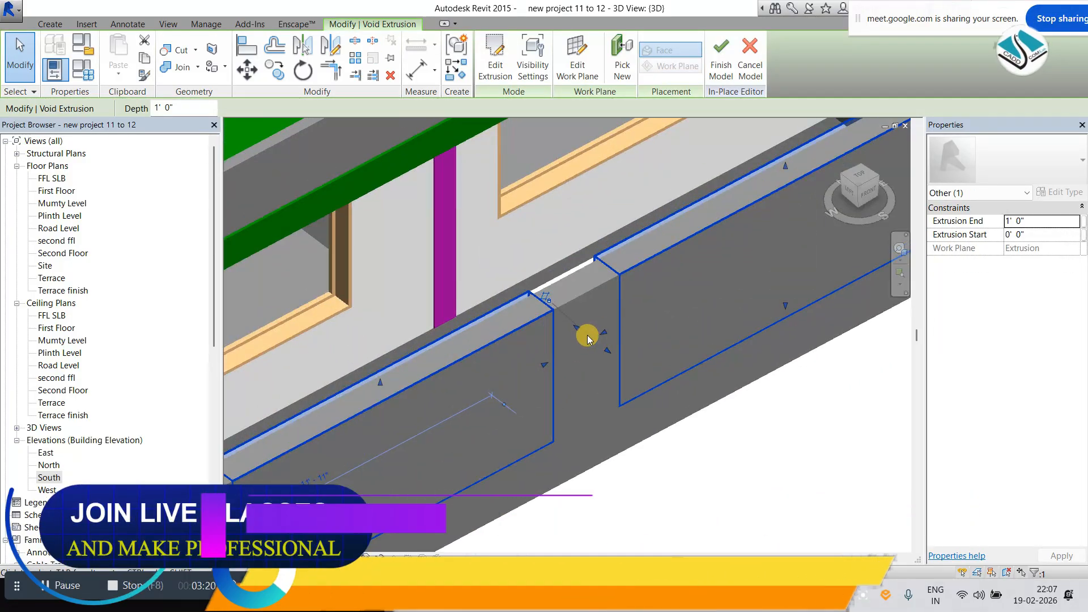
{"action": "left_click_drag", "start_coordinate": [575, 326], "coordinate": [593, 342]}
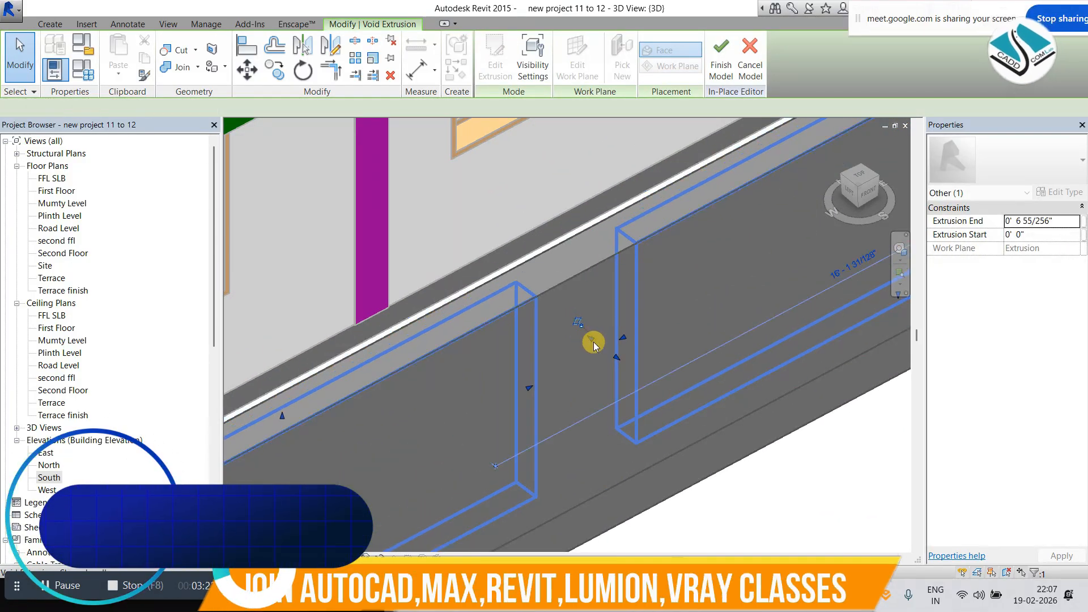
{"action": "left_click", "coordinate": [598, 311]}
{"action": "scroll", "coordinate": [597, 310], "scroll_direction": "down", "scroll_amount": 3}
{"action": "left_click", "coordinate": [623, 265]}
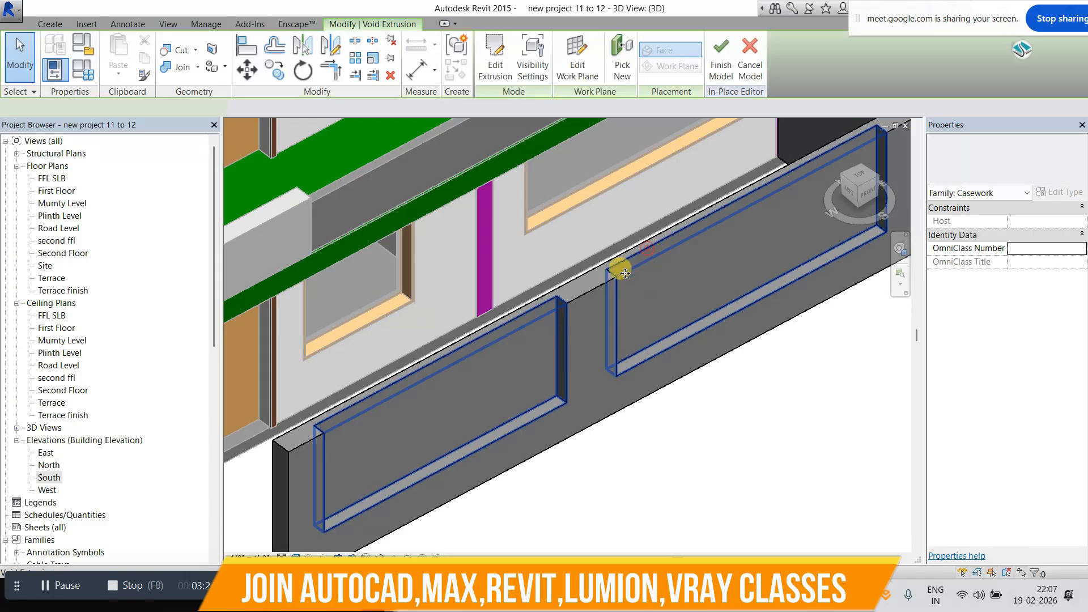
Adjust the void's depth slightly, deselect it, and inspect the two recessed panels from the front.
{"action": "scroll", "coordinate": [638, 297], "scroll_direction": "up", "scroll_amount": 2}
{"action": "scroll", "coordinate": [590, 342], "scroll_direction": "up", "scroll_amount": 1}
{"action": "left_click_drag", "start_coordinate": [589, 347], "coordinate": [594, 351]}
{"action": "scroll", "coordinate": [583, 321], "scroll_direction": "down", "scroll_amount": 2}
{"action": "left_click", "coordinate": [717, 422]}
{"action": "scroll", "coordinate": [614, 380], "scroll_direction": "down", "scroll_amount": 3}
{"action": "middle_click_drag", "start_coordinate": [614, 379], "coordinate": [534, 376], "text": "shift"}
{"action": "scroll", "coordinate": [534, 375], "scroll_direction": "up", "scroll_amount": 2}
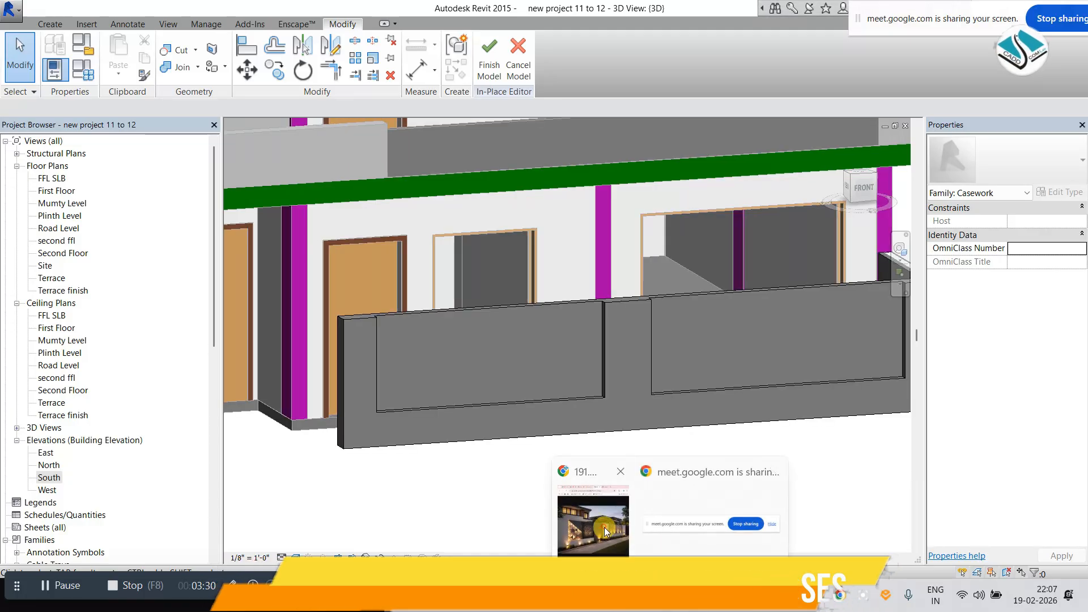
Bring the reference image forward in Chrome and shift the Revit window aside so the image stays visible beside the model.
{"action": "left_click", "coordinate": [605, 510]}
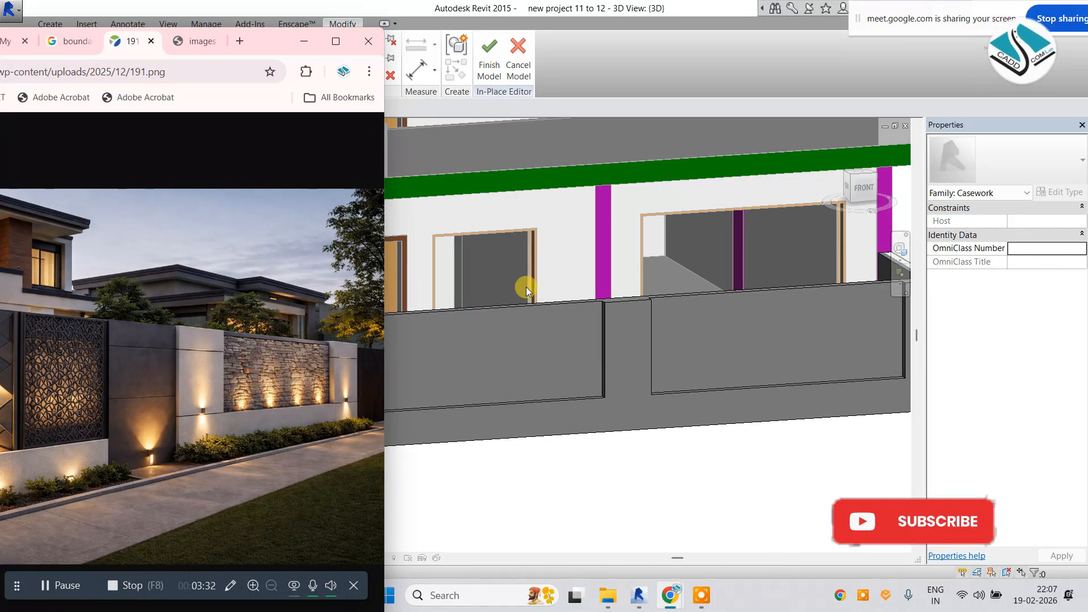
{"action": "left_click", "coordinate": [516, 311]}
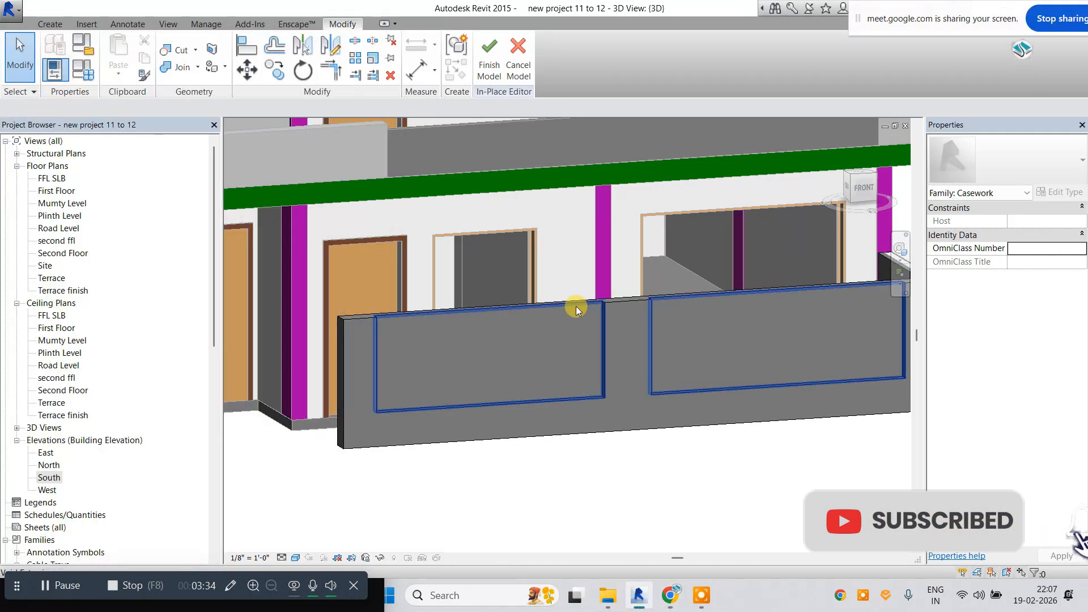
{"action": "left_click_drag", "start_coordinate": [475, 7], "coordinate": [626, 29]}
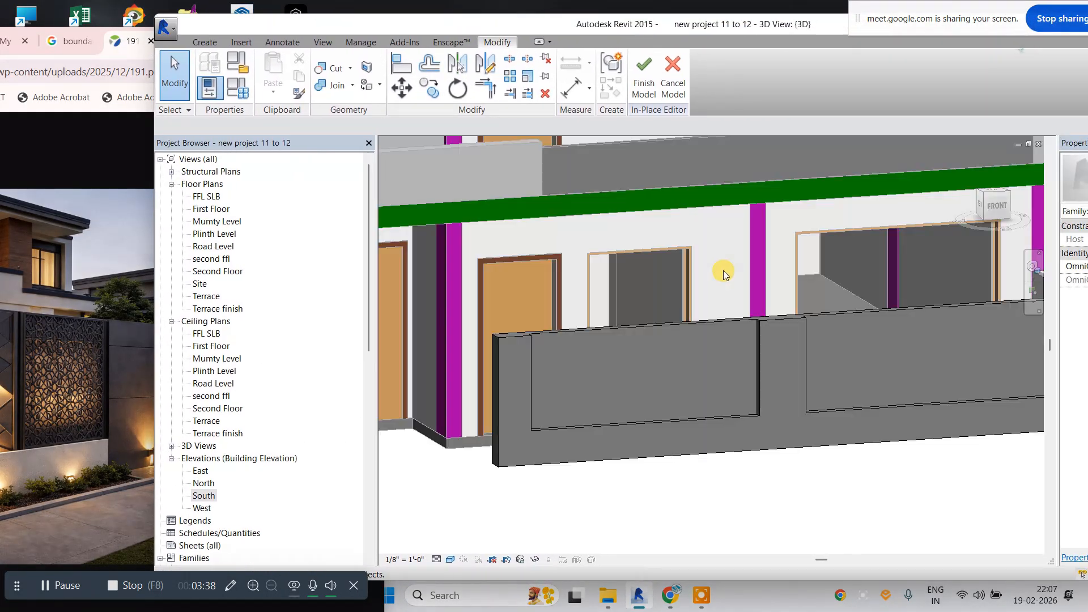
{"action": "scroll", "coordinate": [722, 275], "scroll_direction": "down", "scroll_amount": 2}
{"action": "scroll", "coordinate": [713, 285], "scroll_direction": "up", "scroll_amount": 1}
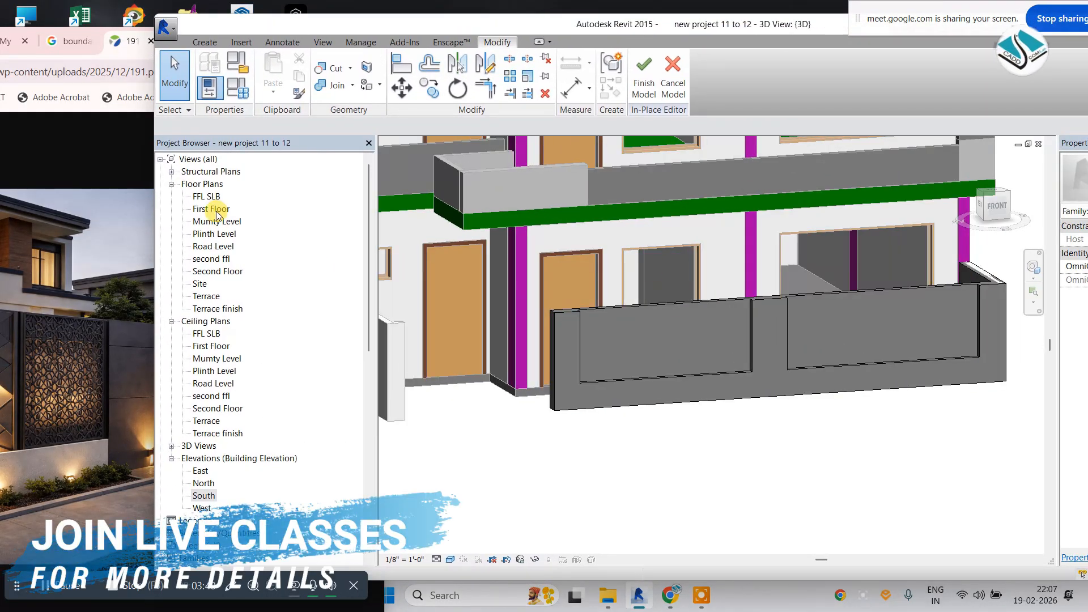
In the Plinth Level floor plan, create a solid extrusion from a thin rectangle spanning the full length of the recess nearest the corner.
{"action": "double_click", "coordinate": [216, 234]}
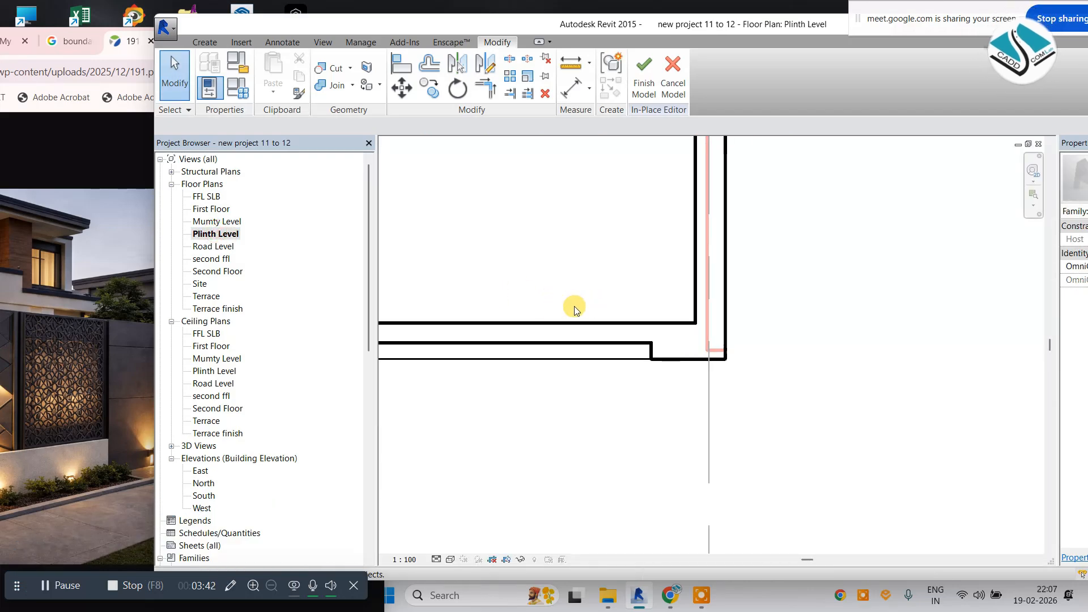
{"action": "left_click", "coordinate": [205, 42]}
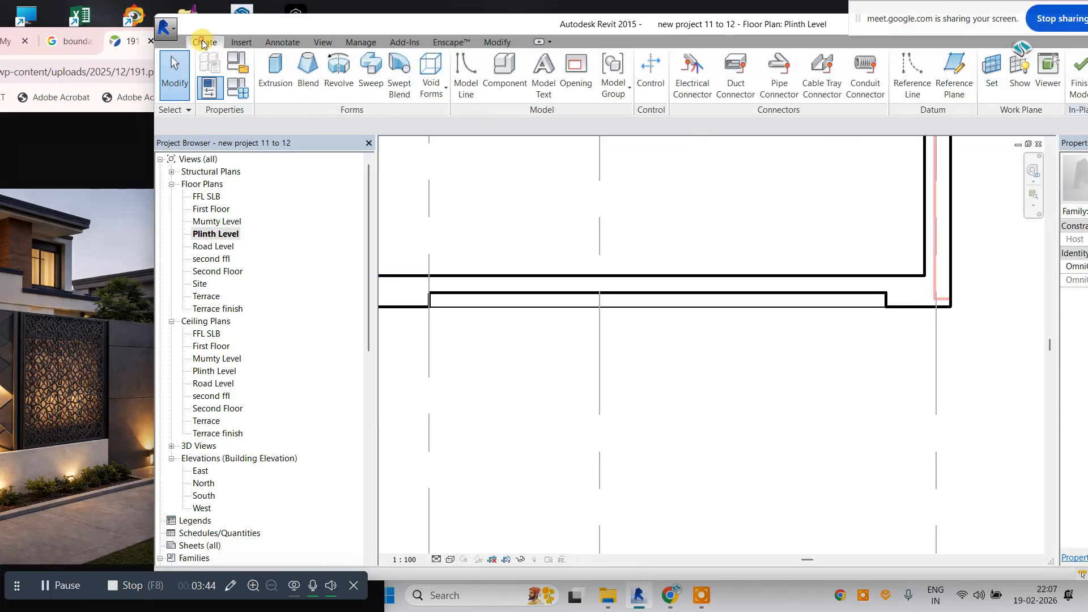
{"action": "left_click", "coordinate": [260, 71]}
{"action": "left_click", "coordinate": [686, 60]}
{"action": "scroll", "coordinate": [498, 297], "scroll_direction": "up", "scroll_amount": 5}
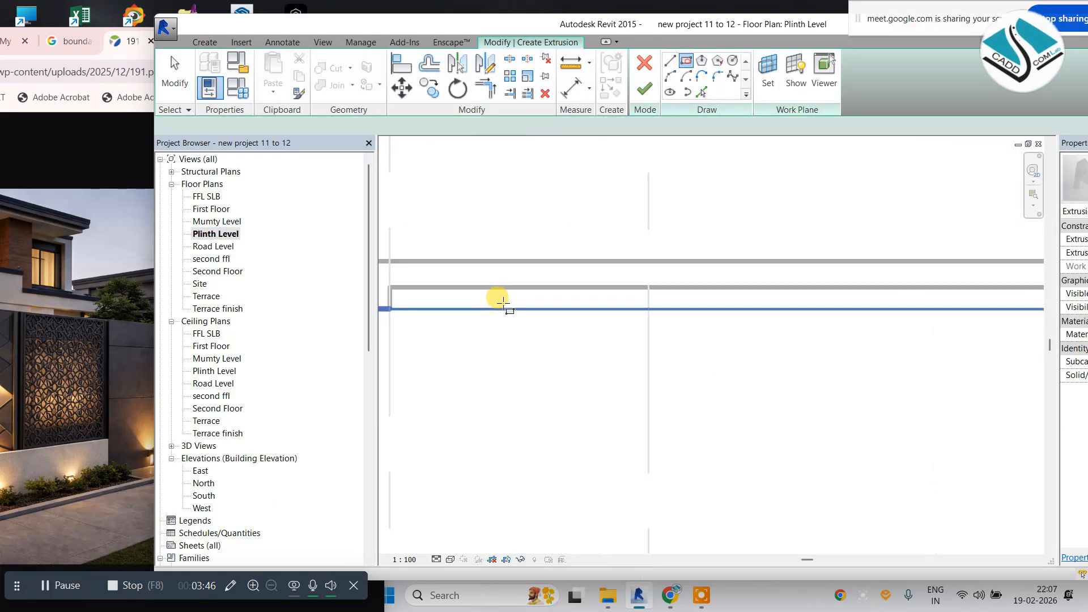
{"action": "scroll", "coordinate": [567, 286], "scroll_direction": "up", "scroll_amount": 2}
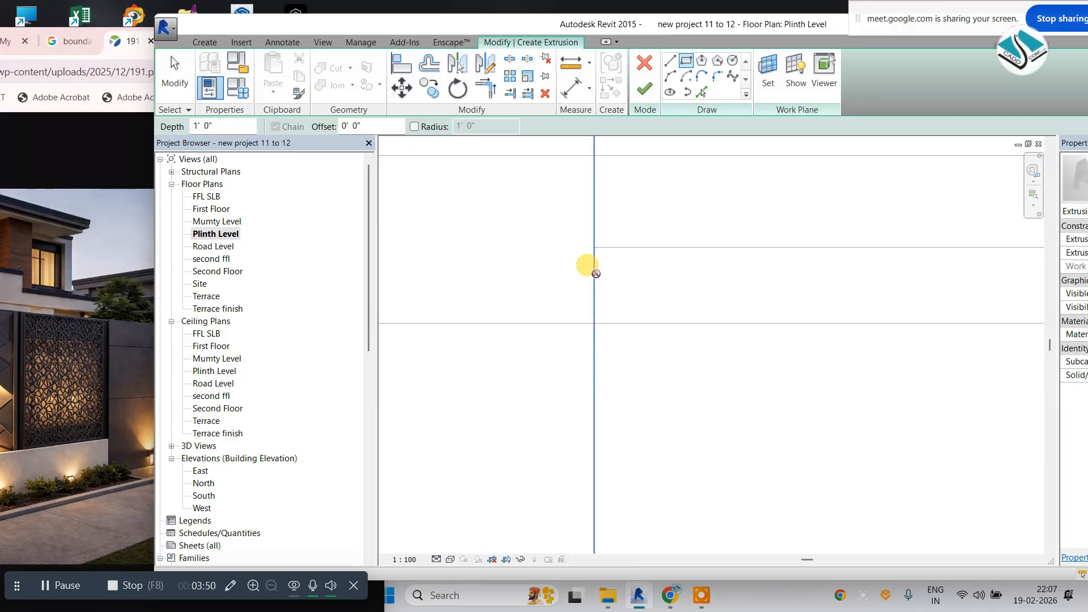
{"action": "left_click", "coordinate": [594, 274]}
{"action": "scroll", "coordinate": [530, 280], "scroll_direction": "down", "scroll_amount": 8}
{"action": "scroll", "coordinate": [822, 272], "scroll_direction": "up", "scroll_amount": 2}
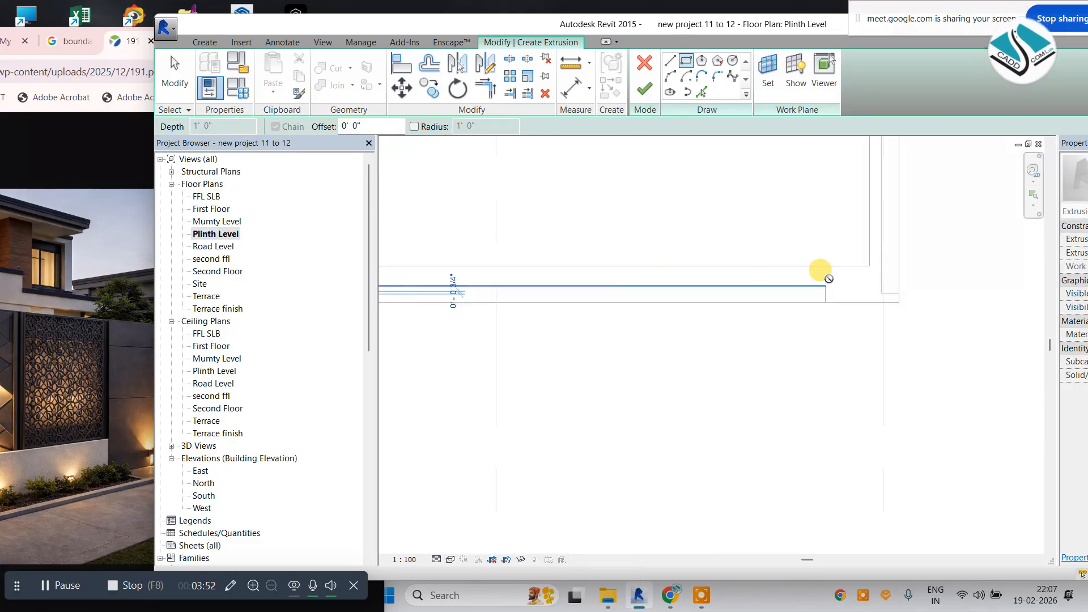
{"action": "scroll", "coordinate": [827, 283], "scroll_direction": "up", "scroll_amount": 2}
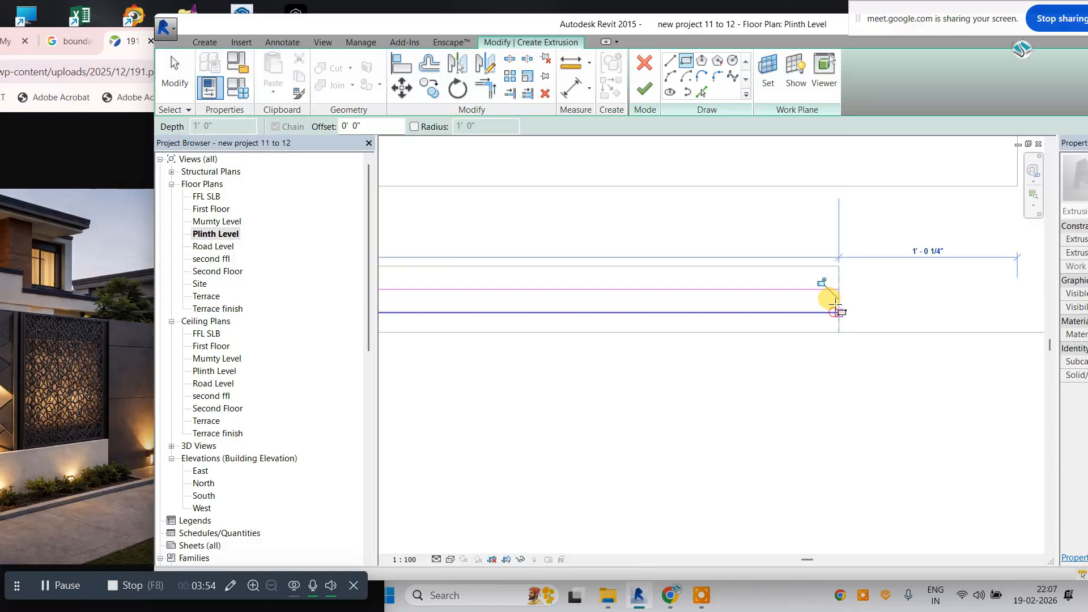
{"action": "left_click", "coordinate": [836, 311]}
{"action": "left_click", "coordinate": [644, 89]}
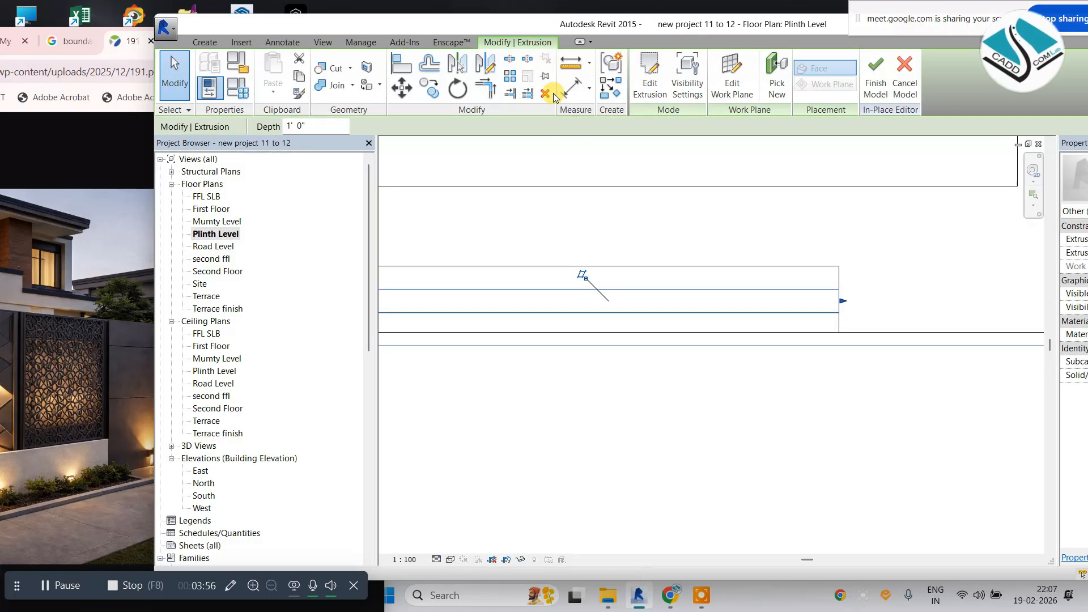
Open the default 3D view at the recess nearest the corner and display the model in wireframe.
{"action": "left_click", "coordinate": [323, 42]}
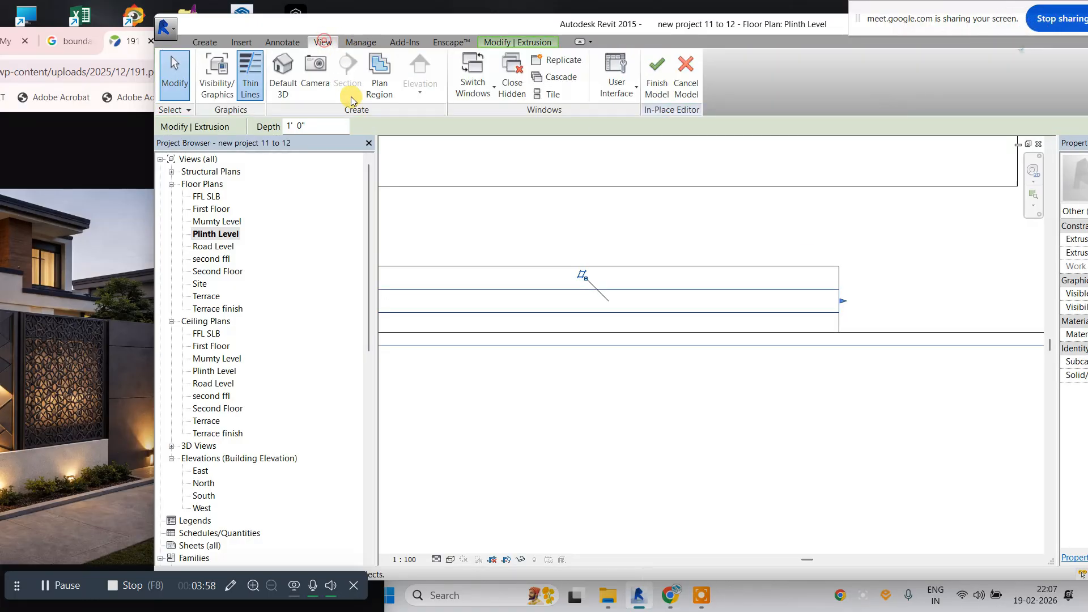
{"action": "left_click", "coordinate": [287, 79]}
{"action": "middle_click_drag", "start_coordinate": [528, 272], "coordinate": [710, 359], "text": "shift"}
{"action": "scroll", "coordinate": [729, 270], "scroll_direction": "up", "scroll_amount": 4}
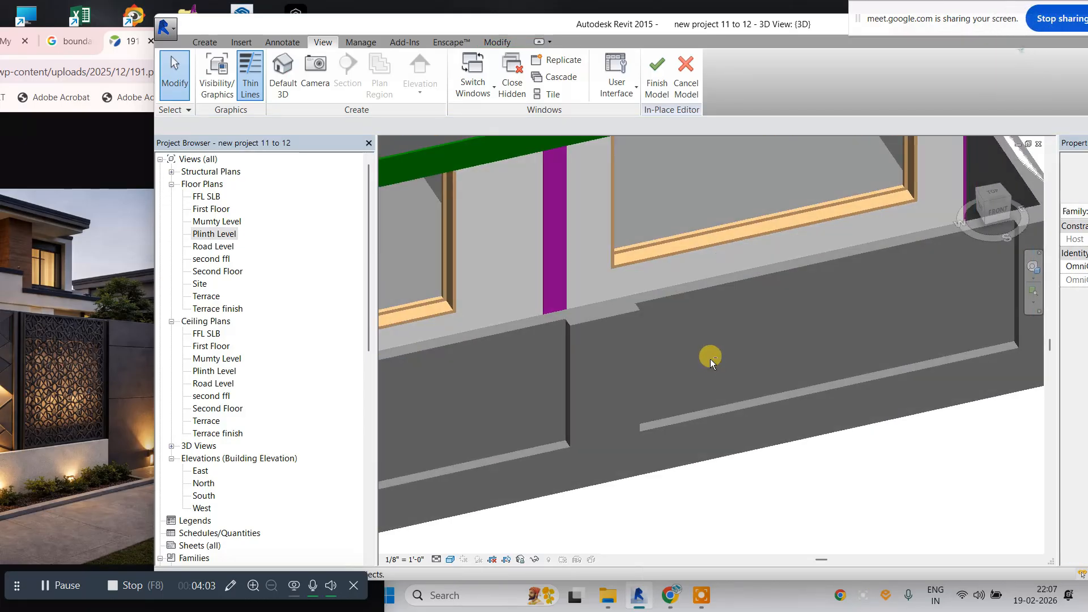
{"action": "left_click", "coordinate": [436, 560]}
{"action": "left_click", "coordinate": [437, 472]}
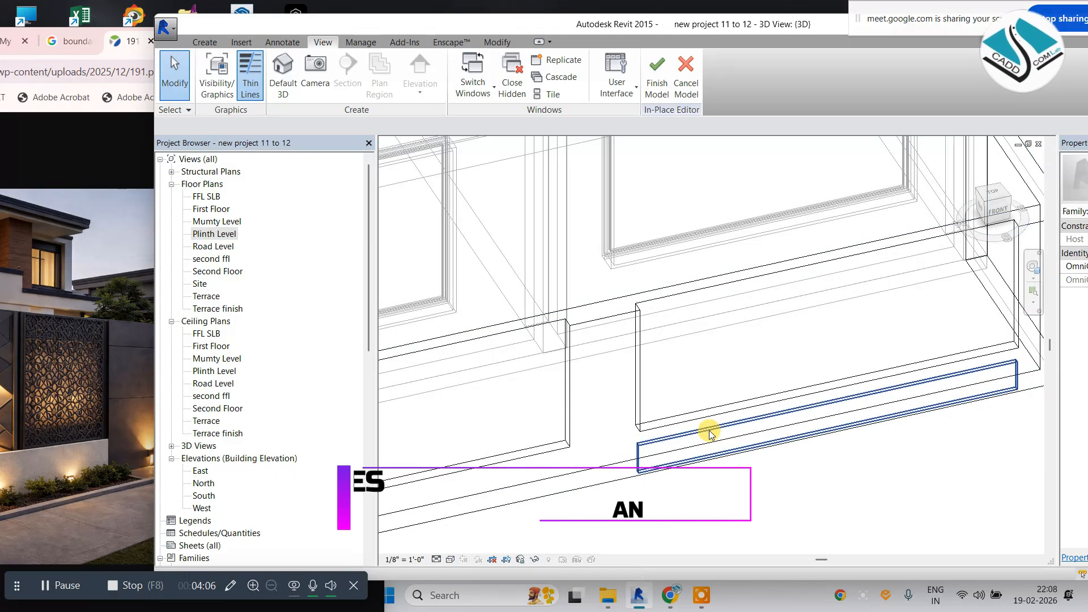
Stretch the new panel extrusion up to the wall's top edge, raise its base to the recess's lower edge, and restore shaded display.
{"action": "left_click", "coordinate": [710, 431]}
{"action": "middle_click_drag", "start_coordinate": [760, 422], "coordinate": [733, 439]}
{"action": "left_click_drag", "start_coordinate": [800, 454], "coordinate": [782, 284]}
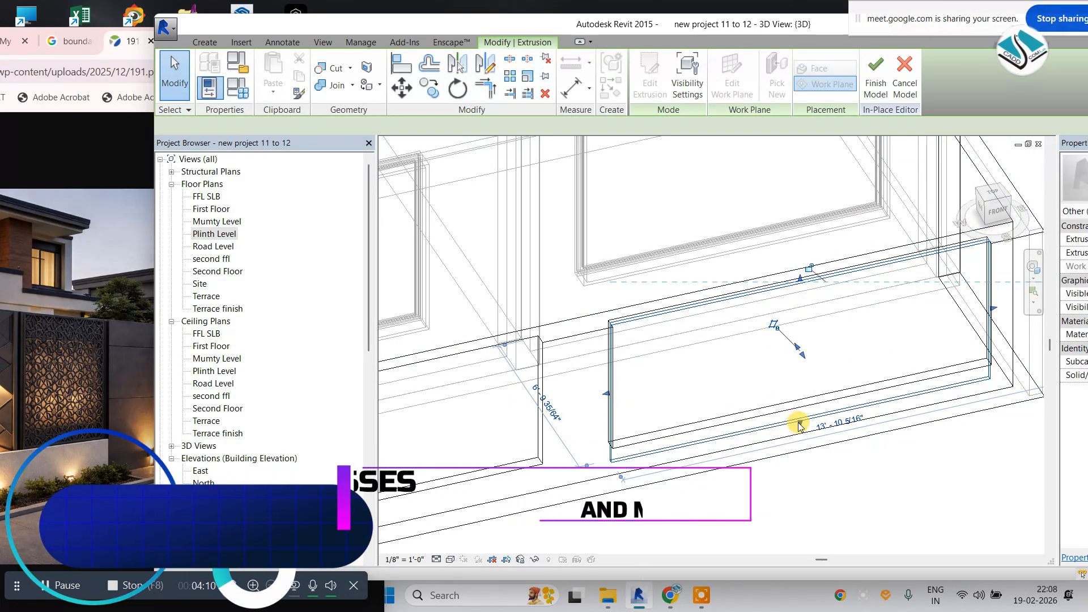
{"action": "left_click_drag", "start_coordinate": [799, 424], "coordinate": [794, 392]}
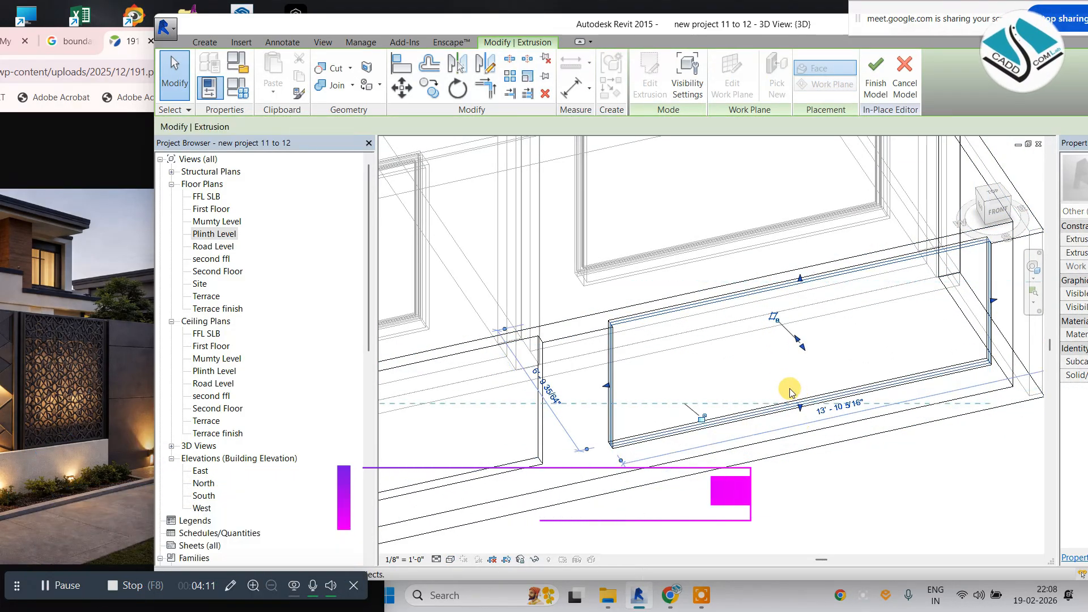
{"action": "left_click", "coordinate": [450, 560]}
{"action": "left_click", "coordinate": [507, 502]}
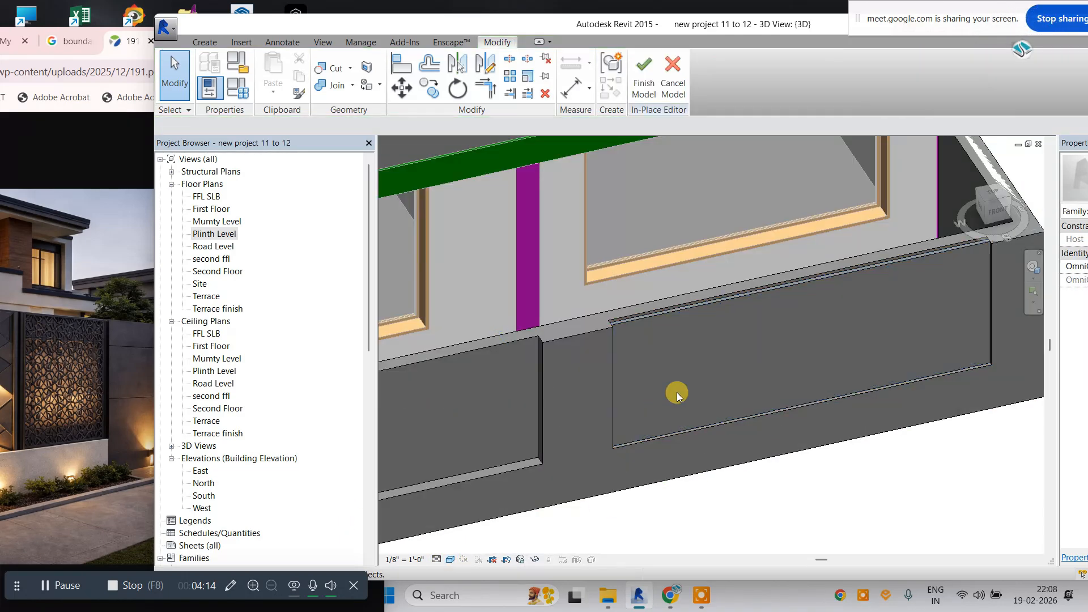
{"action": "scroll", "coordinate": [677, 393], "scroll_direction": "down", "scroll_amount": 2}
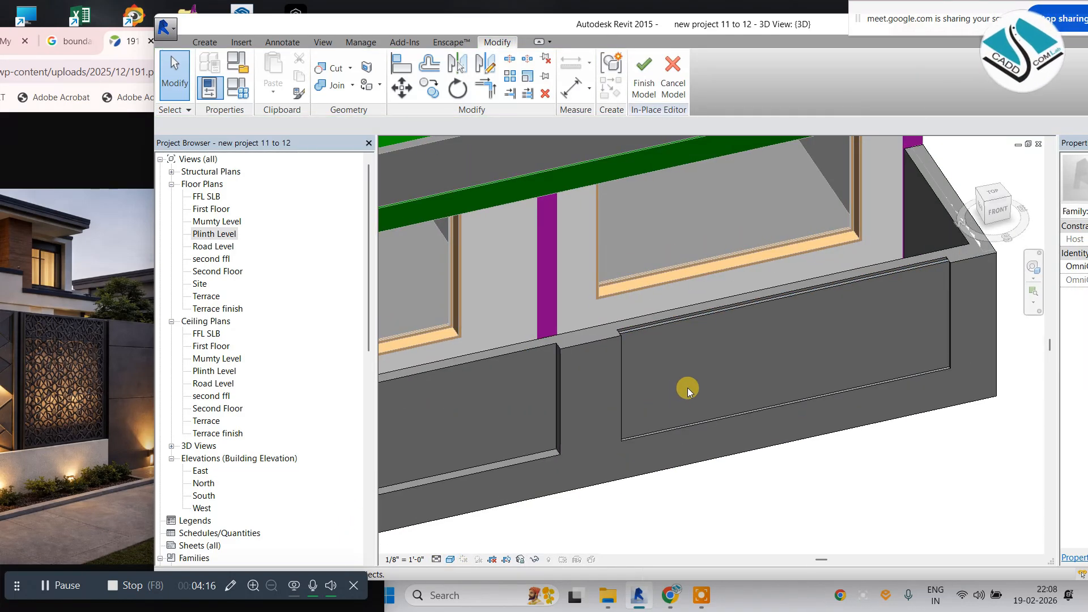
Compare the panel with the reference image and extend the panel extrusion's back face to meet the wall behind it.
{"action": "left_click", "coordinate": [111, 351]}
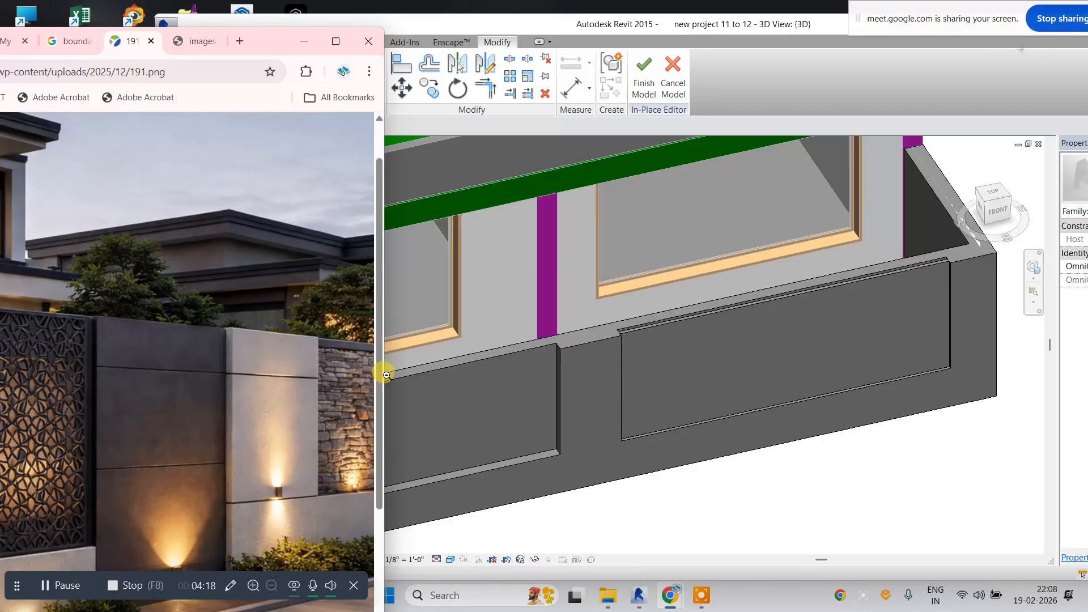
{"action": "left_click", "coordinate": [670, 341]}
{"action": "left_click", "coordinate": [671, 336]}
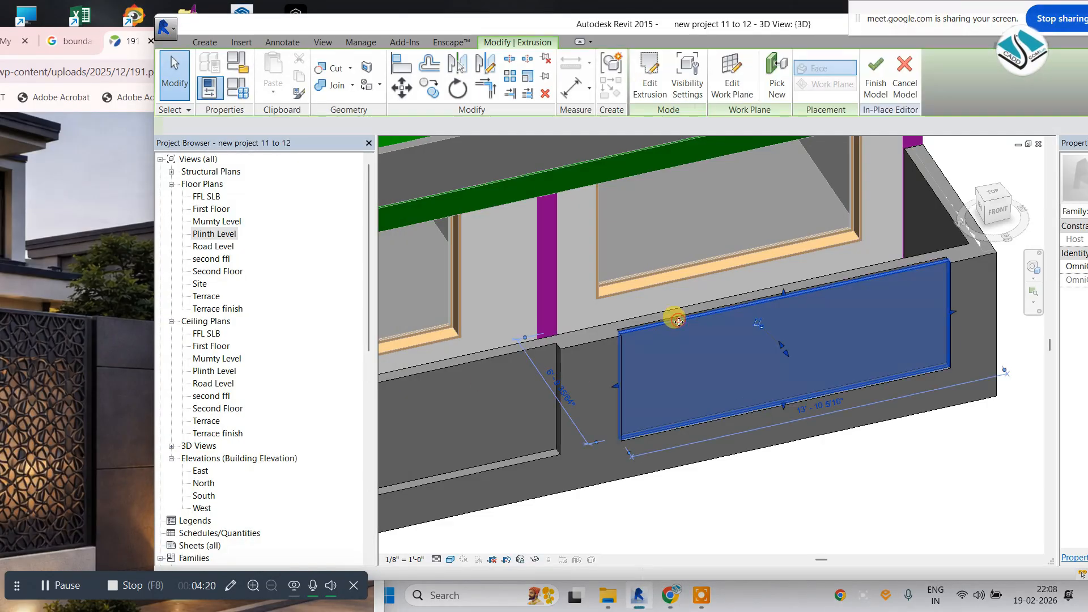
{"action": "middle_click_drag", "start_coordinate": [671, 336], "coordinate": [691, 435], "text": "shift"}
{"action": "scroll", "coordinate": [787, 342], "scroll_direction": "up", "scroll_amount": 5}
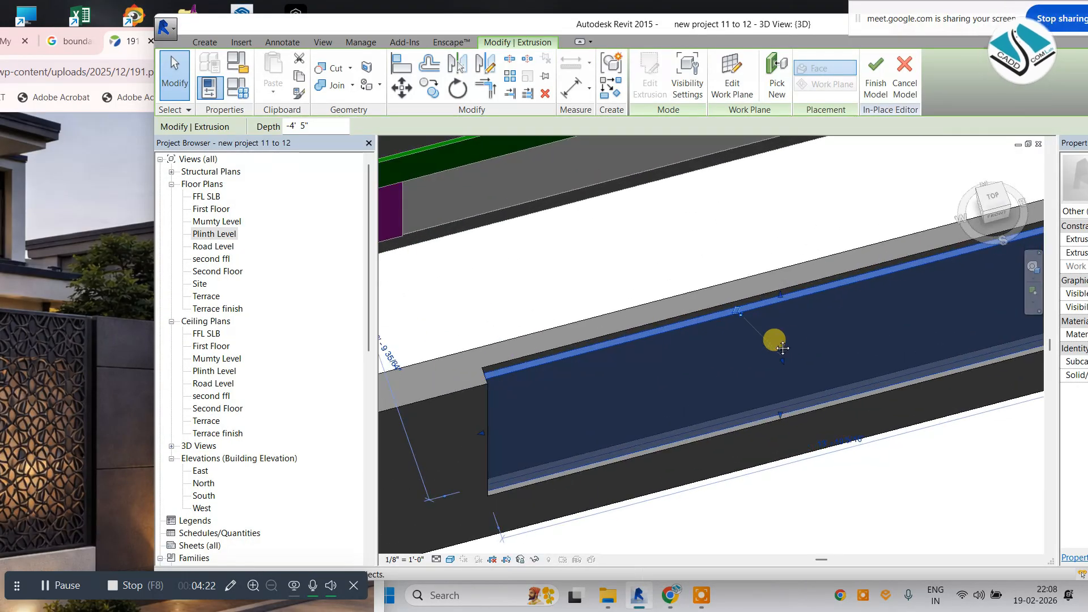
{"action": "scroll", "coordinate": [780, 347], "scroll_direction": "down", "scroll_amount": 4}
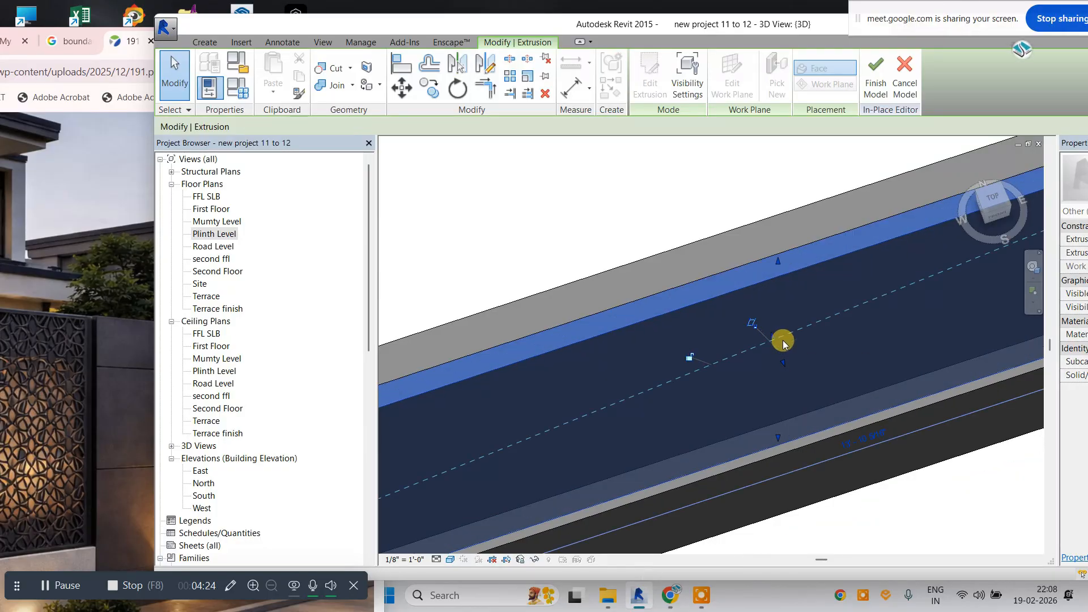
{"action": "middle_click_drag", "start_coordinate": [673, 377], "coordinate": [666, 297], "text": "shift"}
{"action": "scroll", "coordinate": [668, 298], "scroll_direction": "down", "scroll_amount": 2}
{"action": "left_click", "coordinate": [710, 391]}
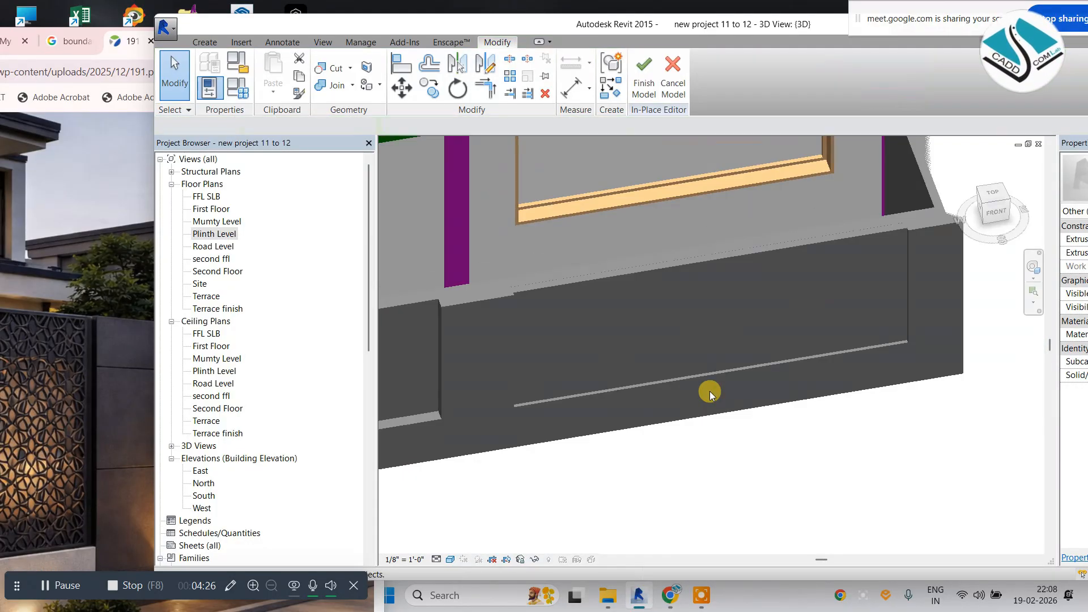
Check the stone panel in the reference image and rearrange the Chrome and Revit windows so that part stays visible beside the model.
{"action": "scroll", "coordinate": [714, 365], "scroll_direction": "down", "scroll_amount": 2}
{"action": "middle_click_drag", "start_coordinate": [464, 359], "coordinate": [518, 351]}
{"action": "left_click", "coordinate": [113, 329]}
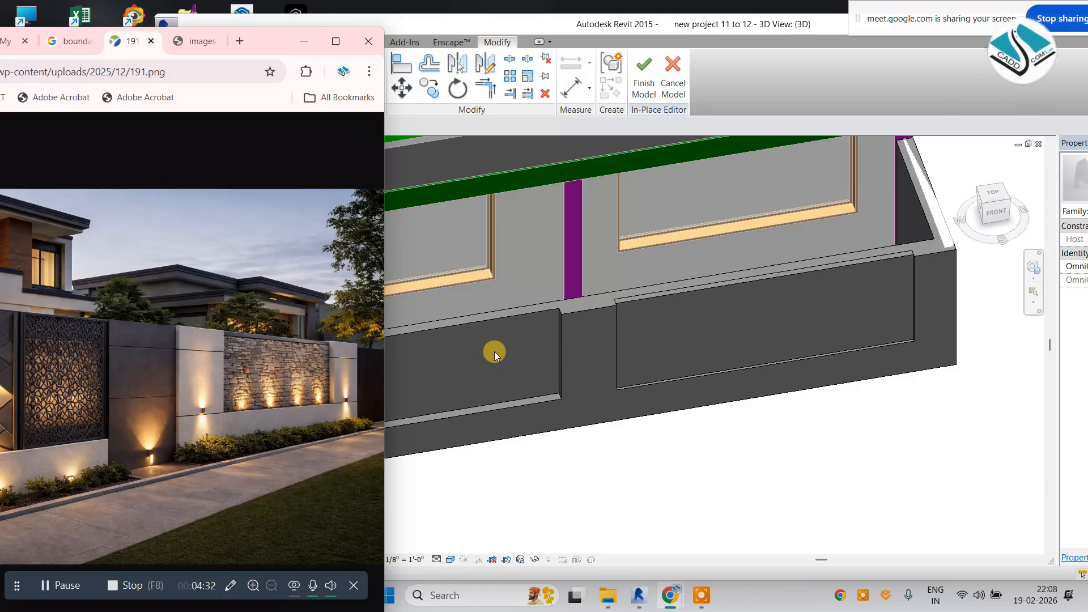
{"action": "left_click", "coordinate": [628, 358]}
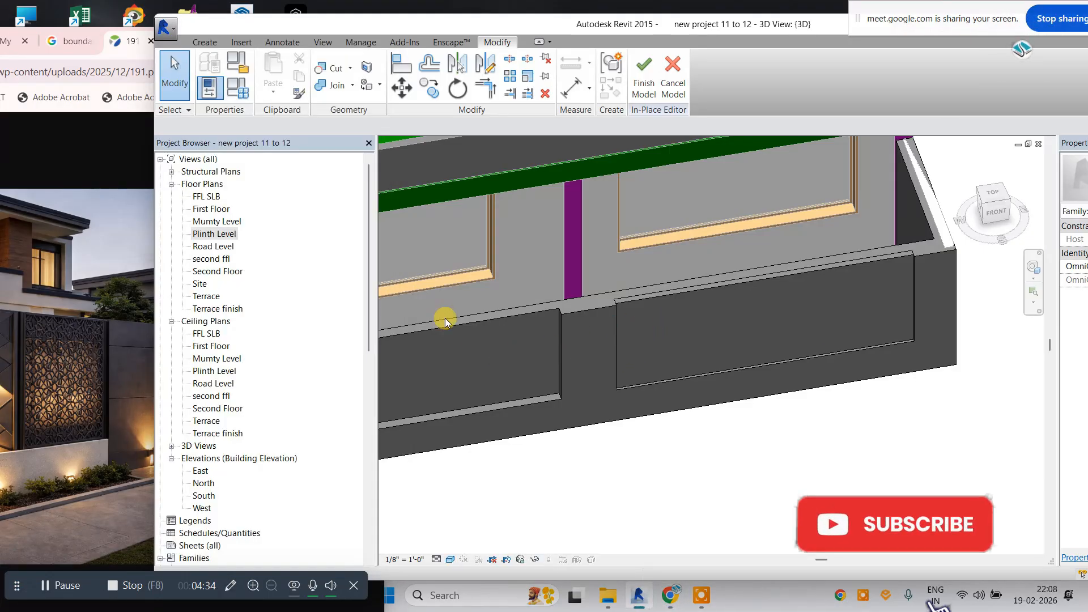
{"action": "left_click", "coordinate": [109, 85]}
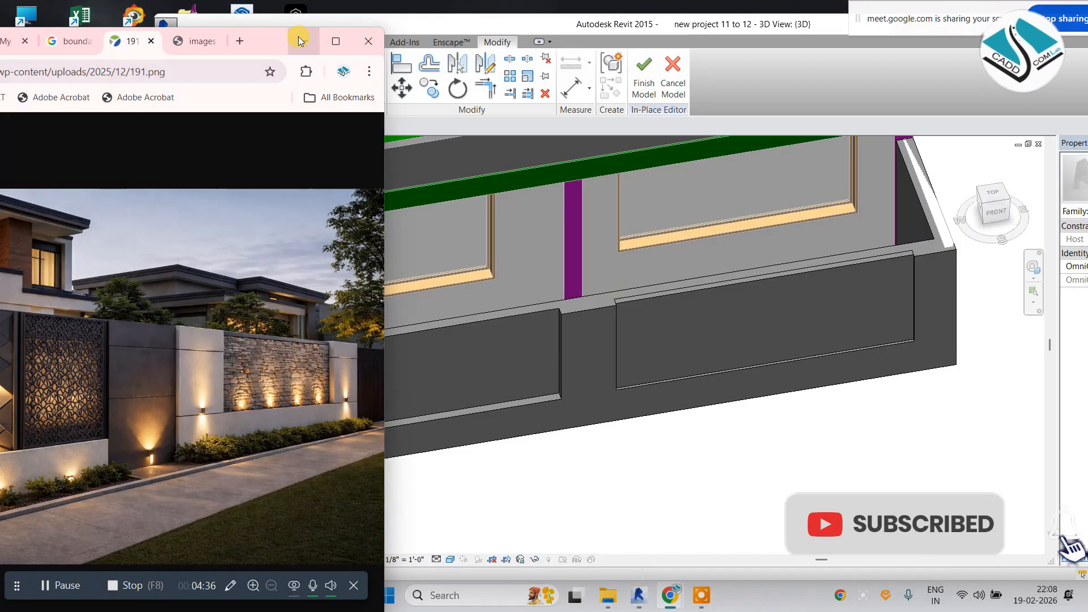
{"action": "left_click_drag", "start_coordinate": [284, 32], "coordinate": [94, 35]}
{"action": "left_click", "coordinate": [578, 444]}
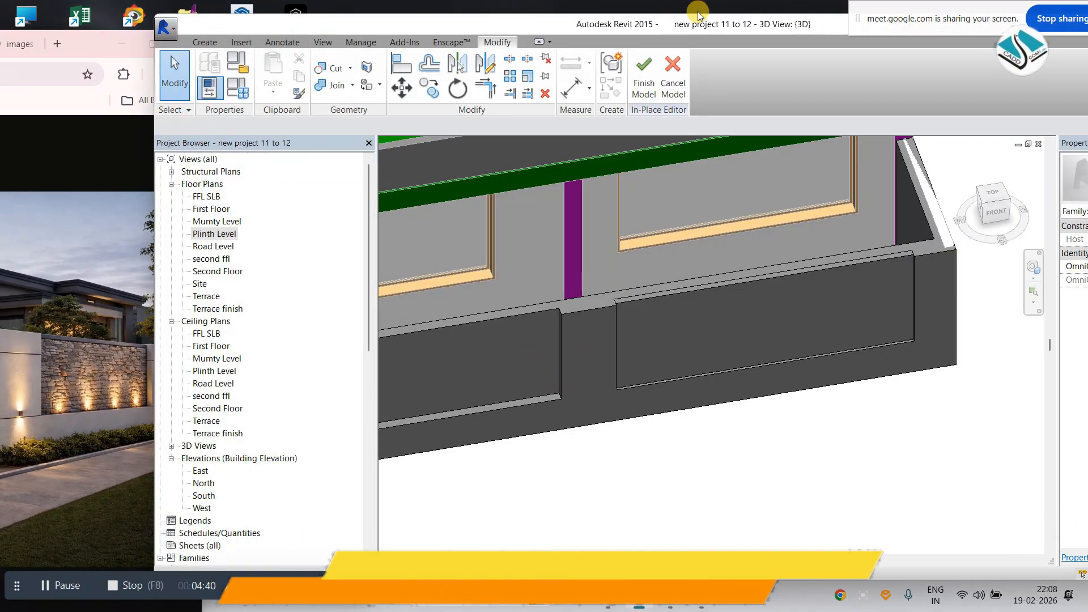
{"action": "left_click_drag", "start_coordinate": [698, 14], "coordinate": [785, 5]}
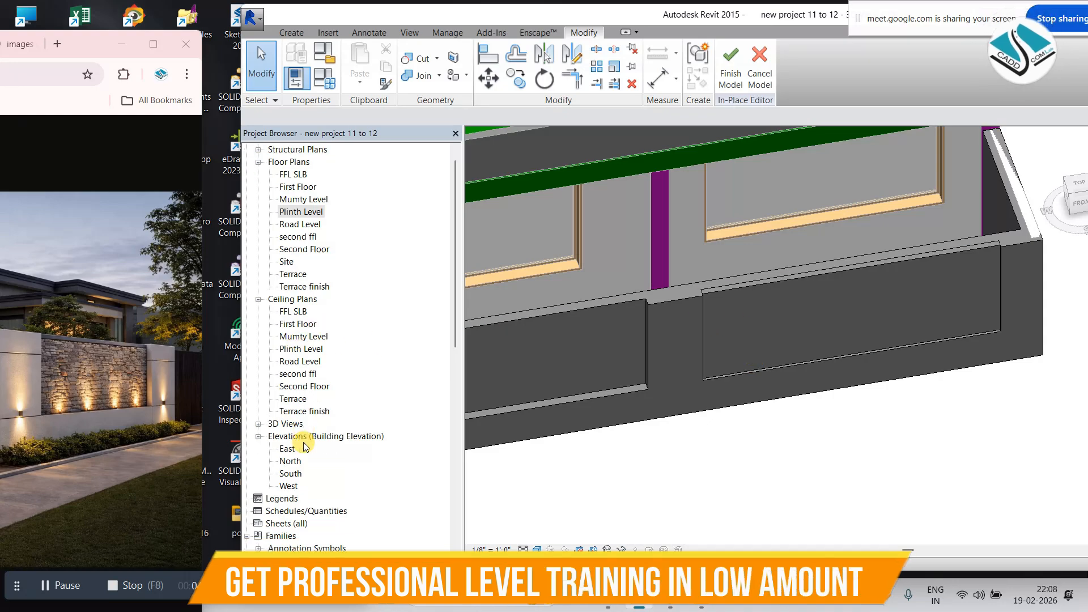
Open the South elevation and set its visual style to Hidden Line with the wall's recesses in view.
{"action": "scroll", "coordinate": [305, 447], "scroll_direction": "down", "scroll_amount": 1}
{"action": "double_click", "coordinate": [290, 436]}
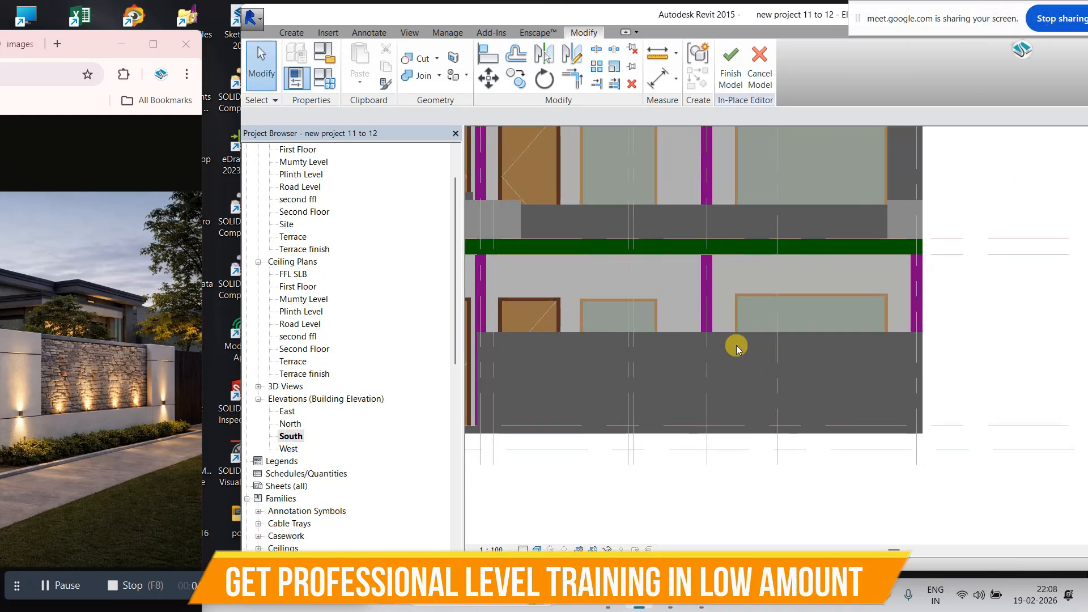
{"action": "left_click", "coordinate": [537, 550]}
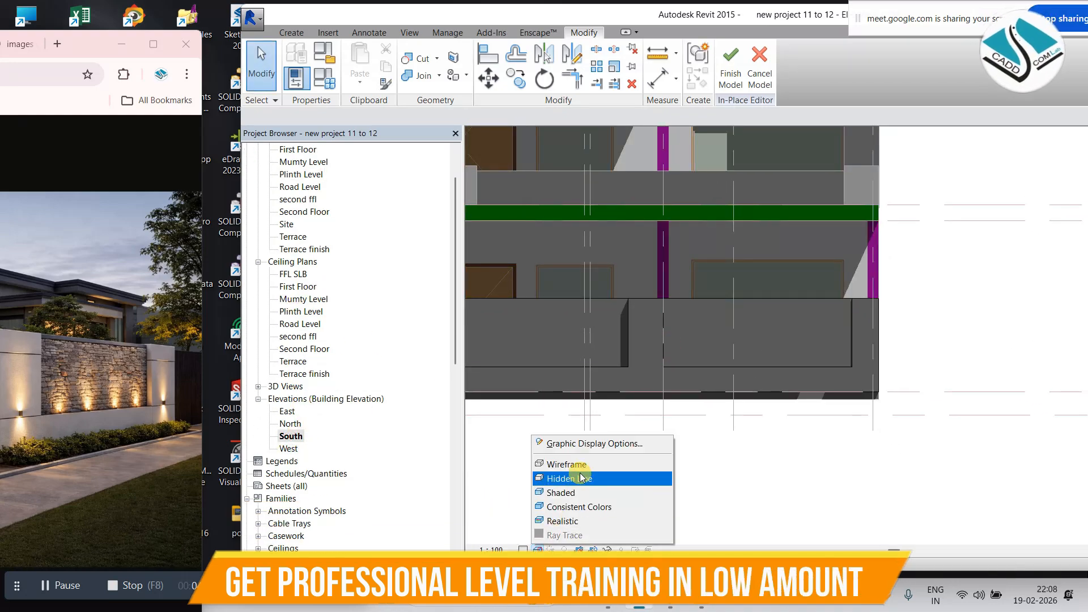
{"action": "left_click", "coordinate": [583, 480]}
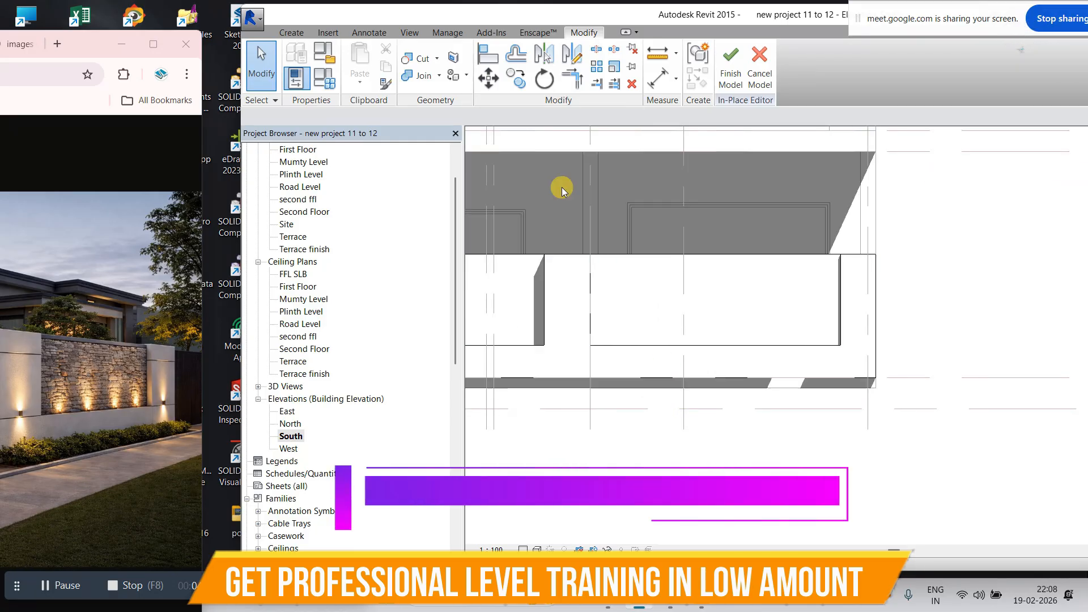
Start an extrusion on the wall's front face and sketch a rectangle about 2'-1" by 0'-11" atop the pier between the recesses.
{"action": "left_click", "coordinate": [291, 33]}
{"action": "left_click", "coordinate": [361, 65]}
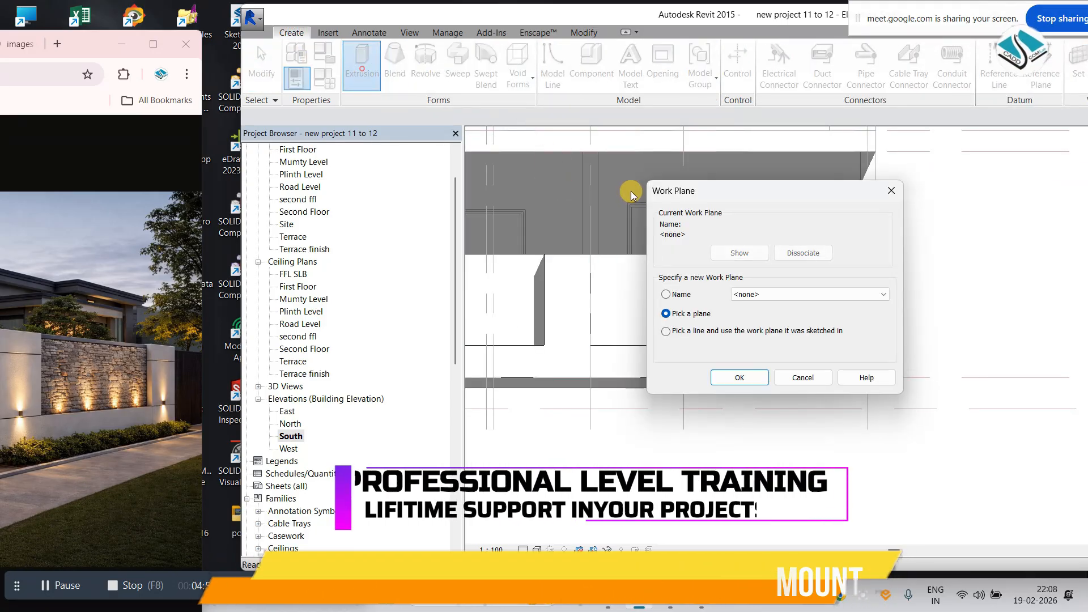
{"action": "left_click", "coordinate": [740, 379]}
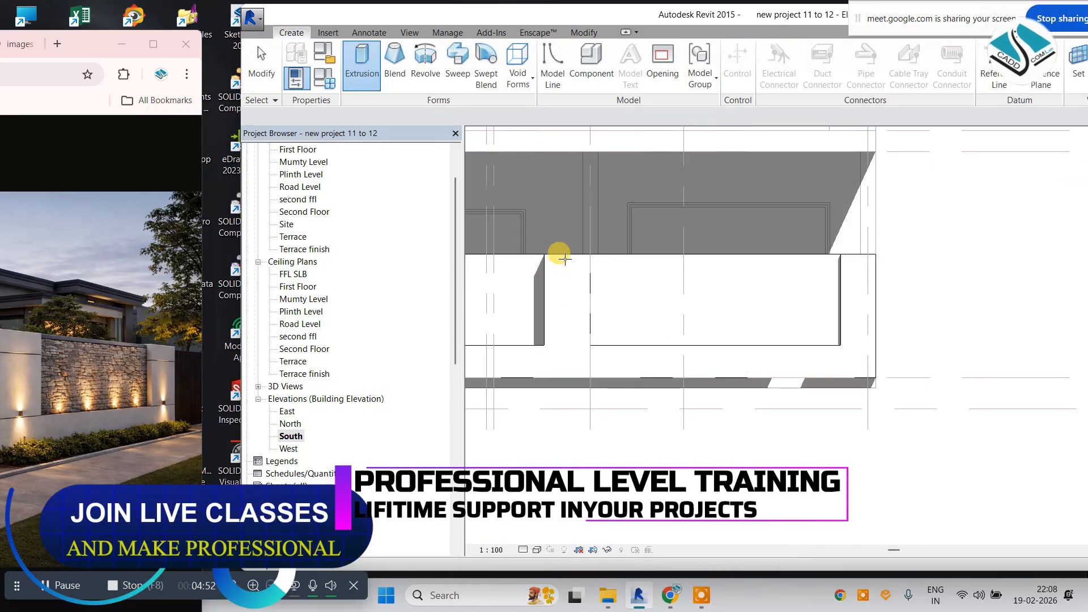
{"action": "left_click", "coordinate": [546, 268]}
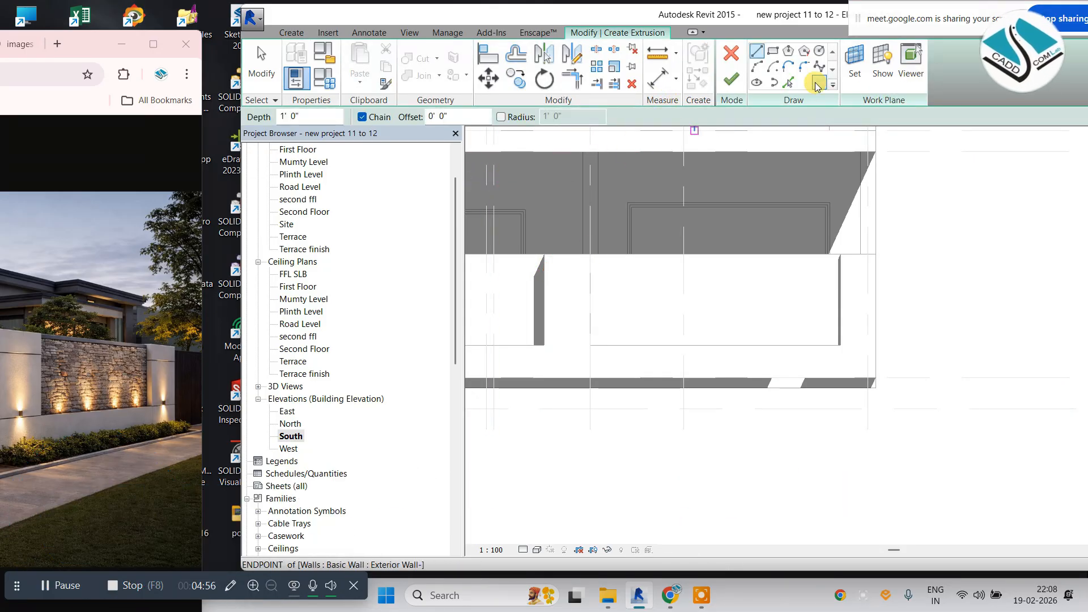
{"action": "left_click", "coordinate": [772, 59]}
{"action": "scroll", "coordinate": [529, 260], "scroll_direction": "up", "scroll_amount": 3}
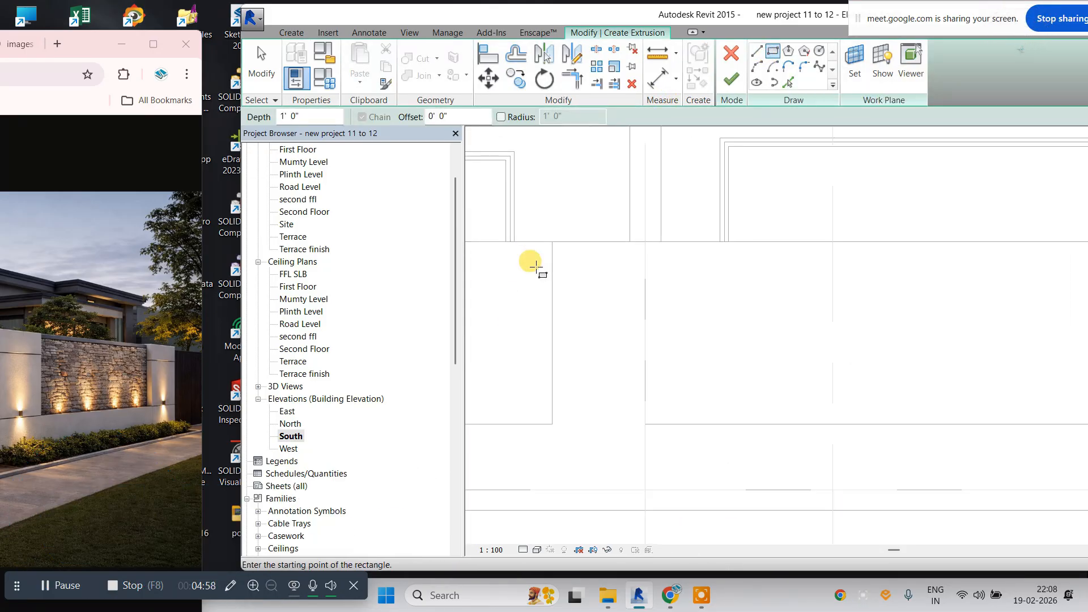
{"action": "scroll", "coordinate": [552, 243], "scroll_direction": "up", "scroll_amount": 2}
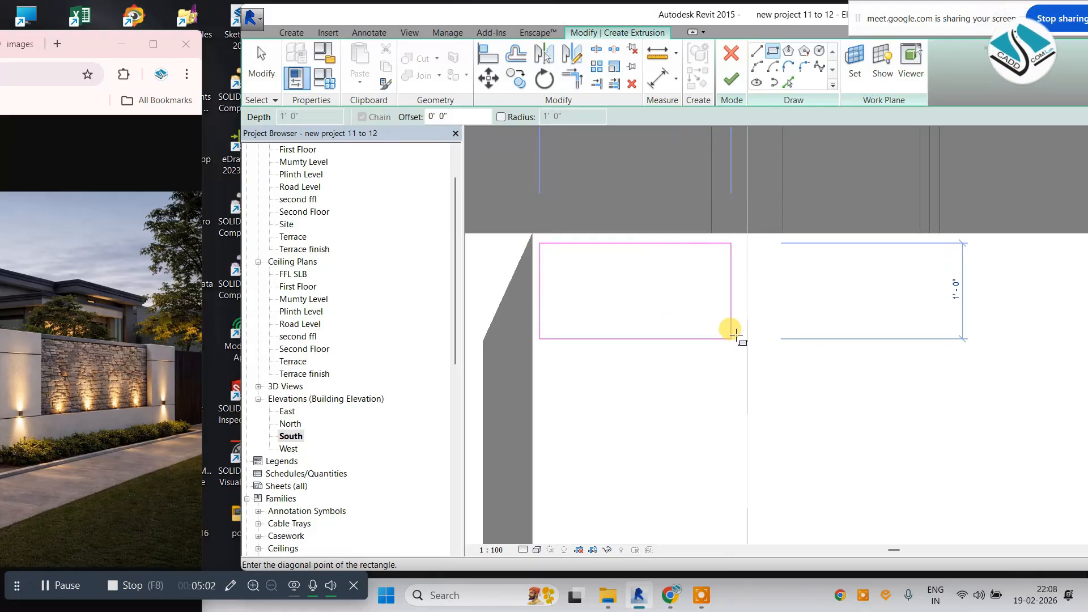
{"action": "left_click", "coordinate": [737, 331]}
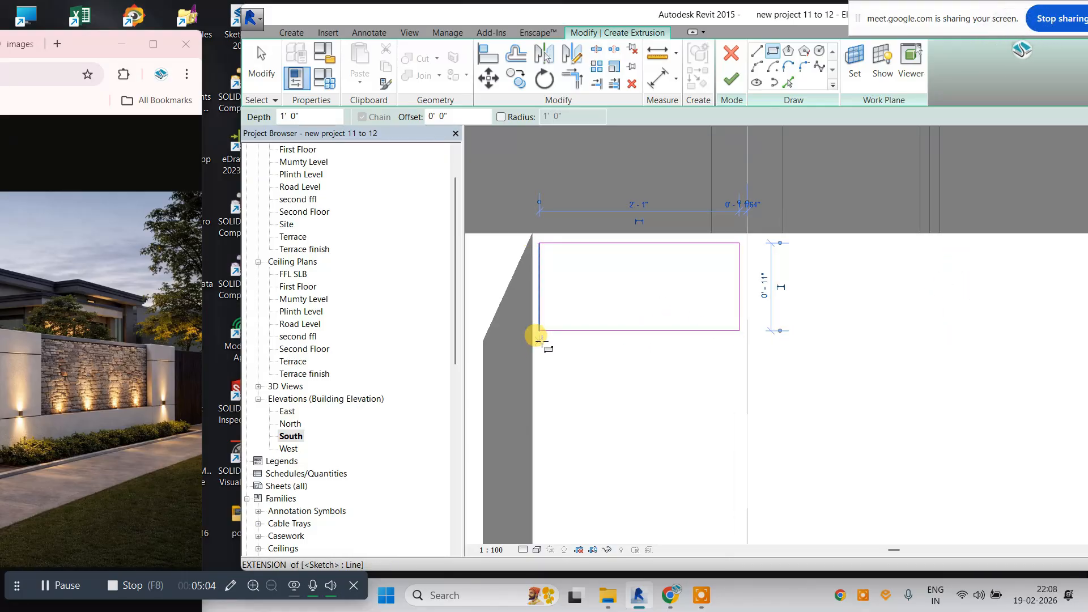
Sketch a second rectangle about 3'-4" tall below the first one, reaching down to the recess's lower edge.
{"action": "scroll", "coordinate": [542, 339], "scroll_direction": "up", "scroll_amount": 3}
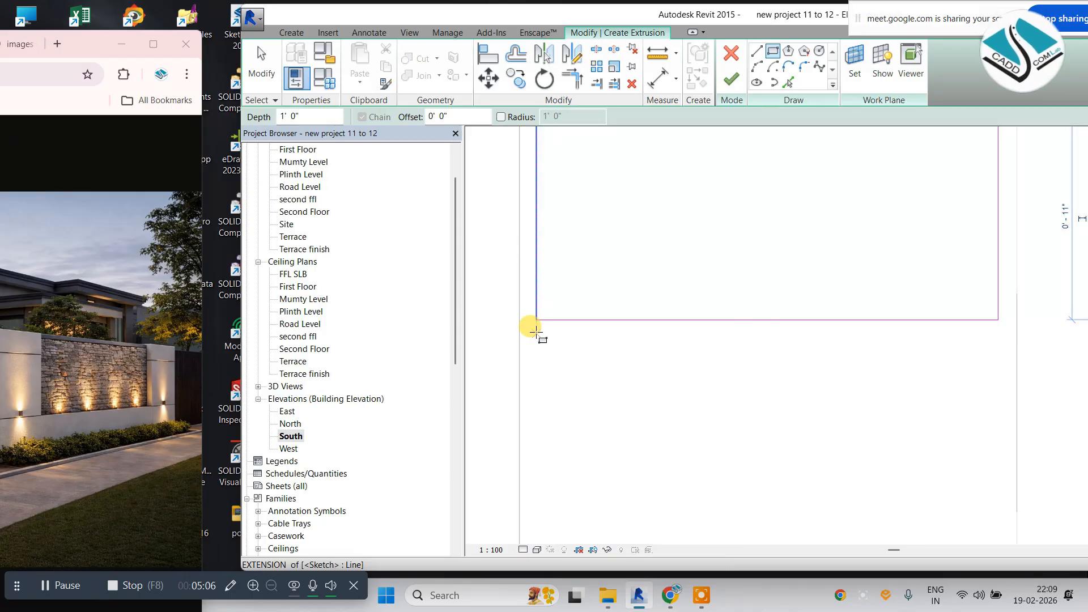
{"action": "left_click", "coordinate": [535, 330]}
{"action": "scroll", "coordinate": [570, 255], "scroll_direction": "down", "scroll_amount": 5}
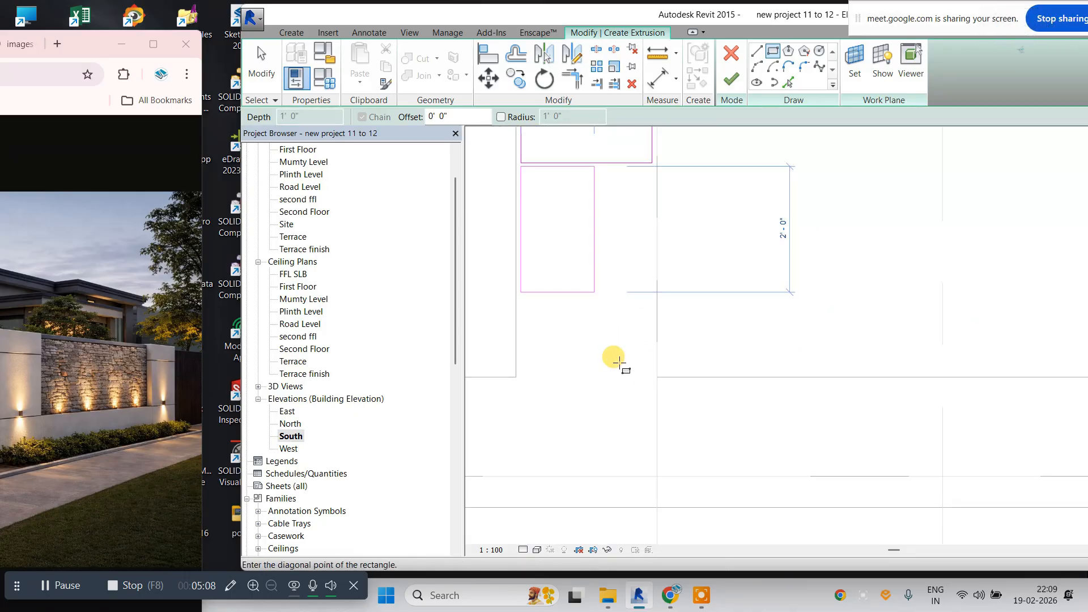
{"action": "scroll", "coordinate": [624, 369], "scroll_direction": "up", "scroll_amount": 4}
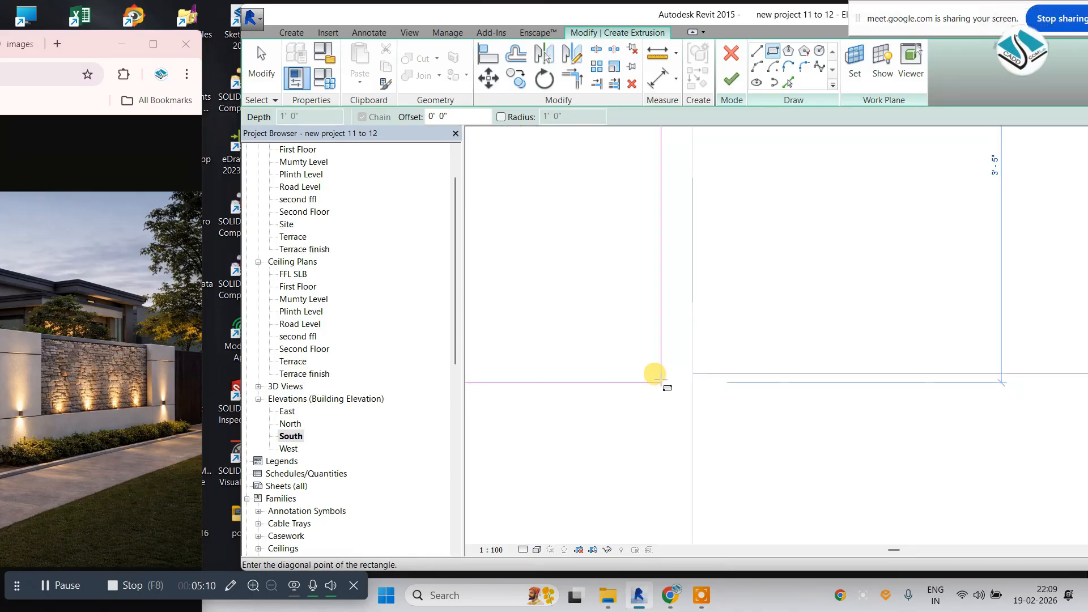
{"action": "left_click", "coordinate": [669, 372]}
{"action": "scroll", "coordinate": [674, 373], "scroll_direction": "down", "scroll_amount": 3}
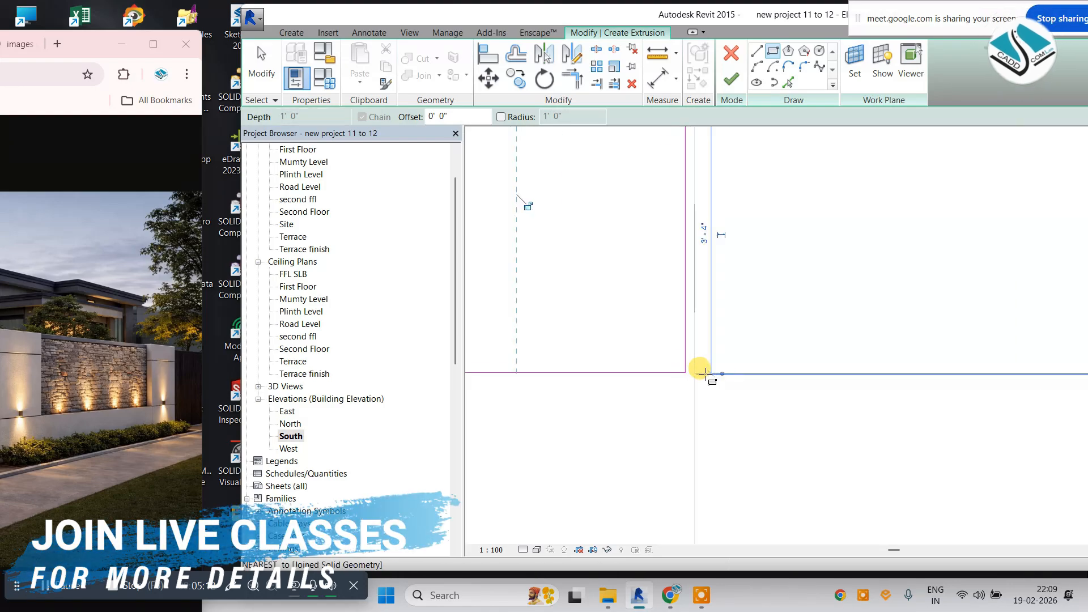
Sketch a long horizontal rectangle below the recess, running from the middle pier to the wall's far end above its base.
{"action": "scroll", "coordinate": [583, 397], "scroll_direction": "up", "scroll_amount": 2}
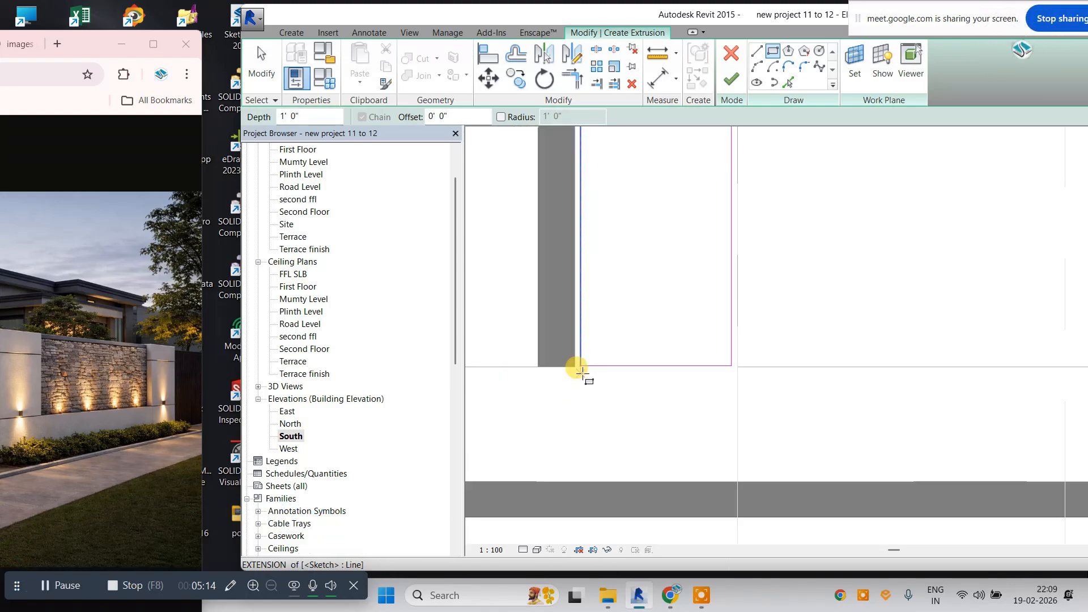
{"action": "left_click", "coordinate": [583, 372]}
{"action": "scroll", "coordinate": [687, 397], "scroll_direction": "down", "scroll_amount": 3}
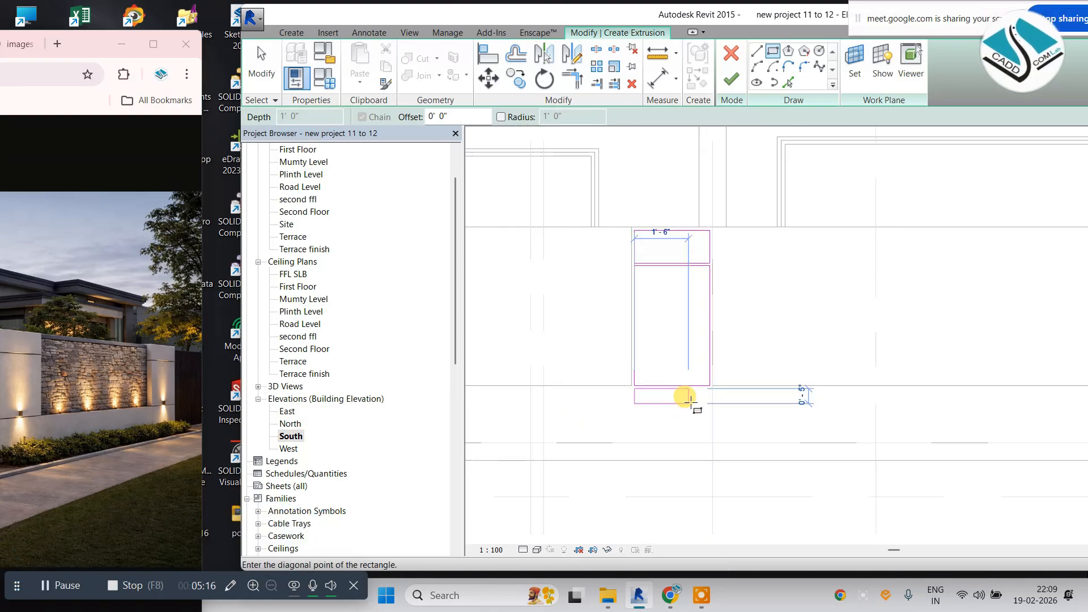
{"action": "scroll", "coordinate": [826, 436], "scroll_direction": "up", "scroll_amount": 4}
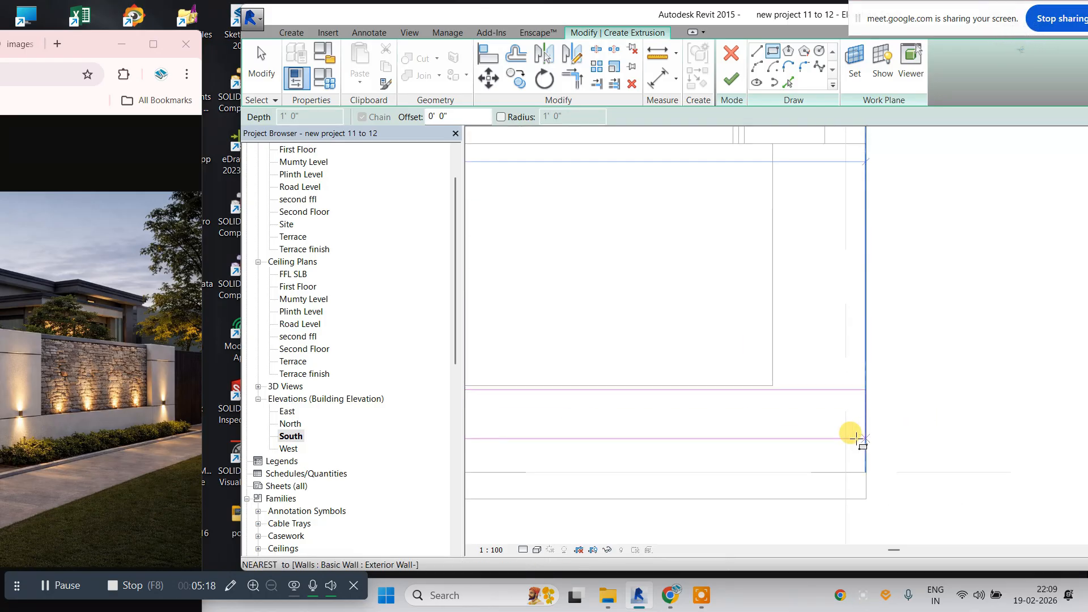
{"action": "scroll", "coordinate": [869, 481], "scroll_direction": "up", "scroll_amount": 2}
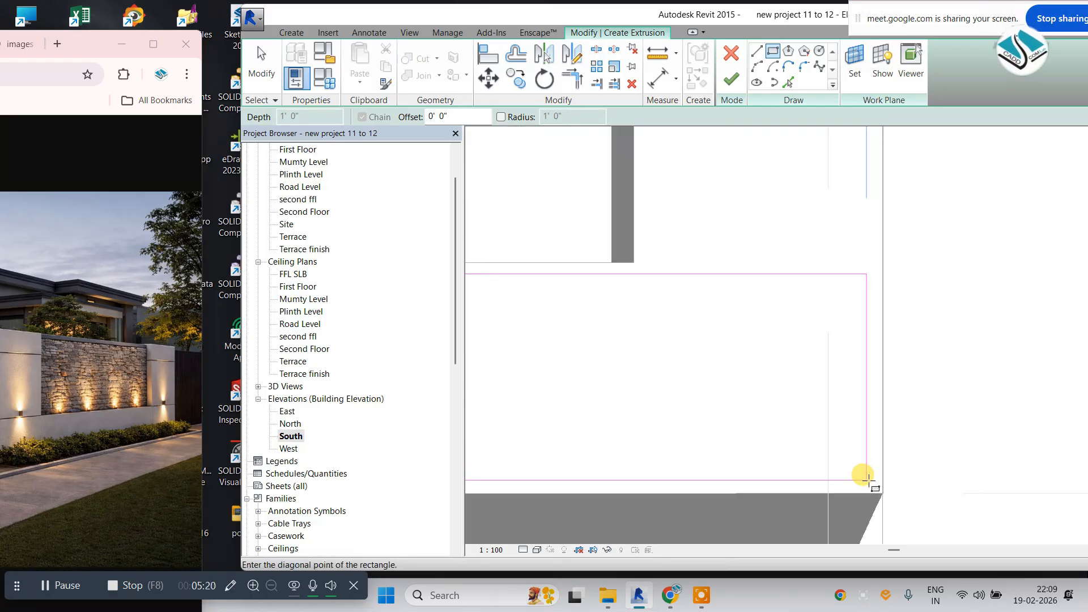
{"action": "scroll", "coordinate": [858, 461], "scroll_direction": "down", "scroll_amount": 2}
{"action": "scroll", "coordinate": [781, 356], "scroll_direction": "down", "scroll_amount": 4}
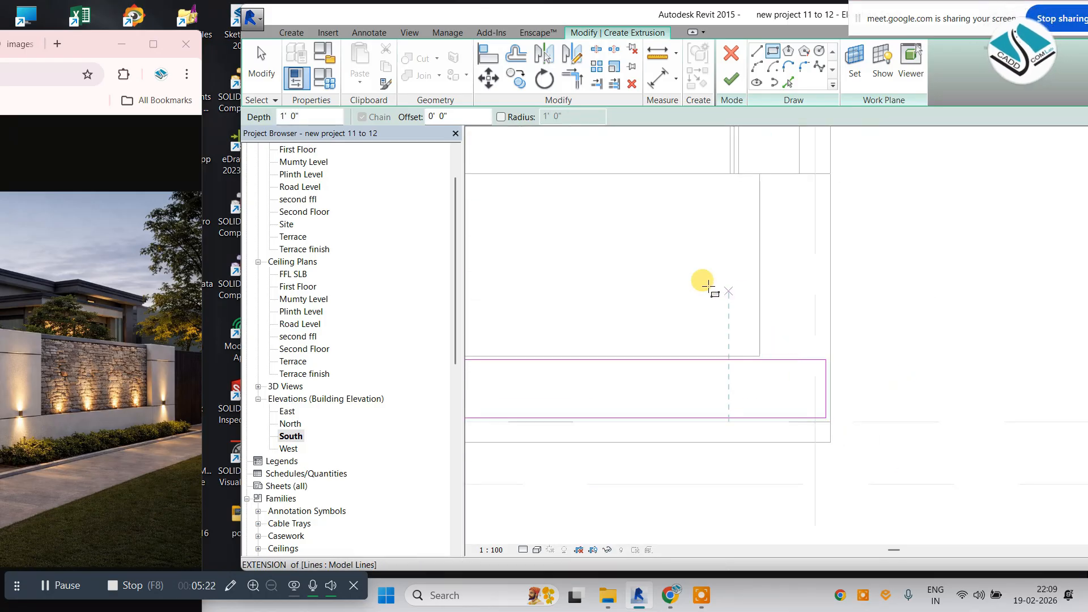
Copy the two stacked pier rectangles along the wall's top edge to the pier at its far end.
{"action": "key", "text": "Escape"}
{"action": "key", "text": "Escape"}
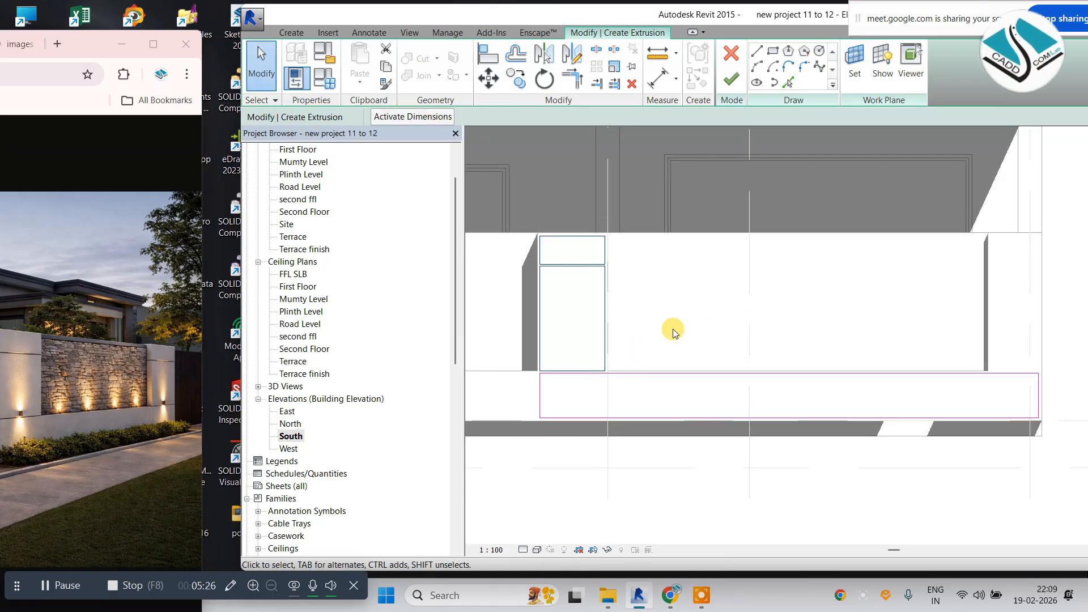
{"action": "scroll", "coordinate": [618, 236], "scroll_direction": "up", "scroll_amount": 3}
{"action": "key", "text": "c"}
{"action": "key", "text": "o"}
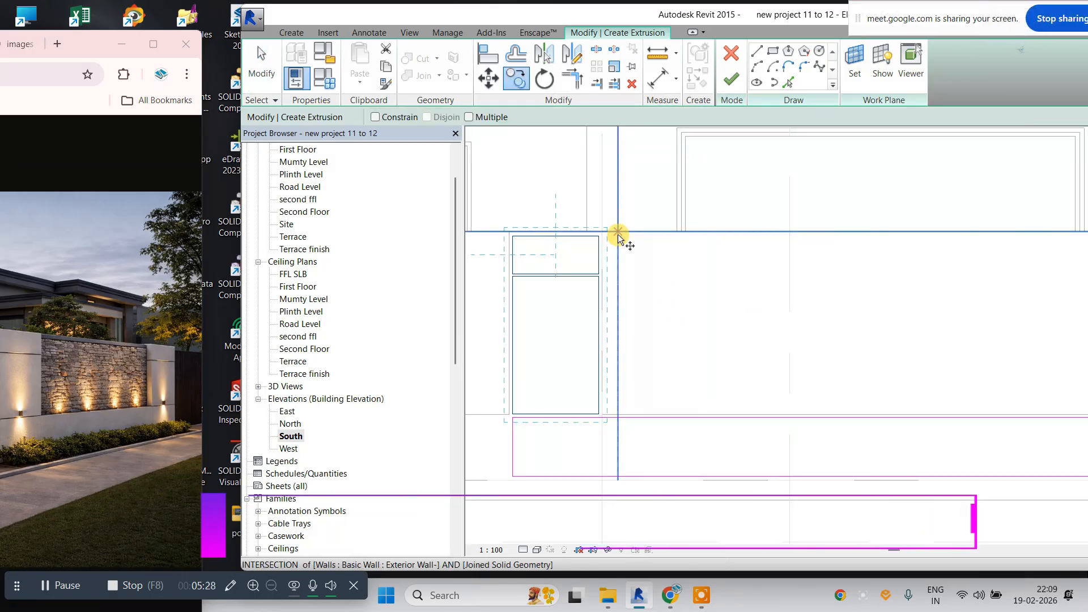
{"action": "left_click", "coordinate": [595, 232]}
{"action": "scroll", "coordinate": [532, 241], "scroll_direction": "down", "scroll_amount": 3}
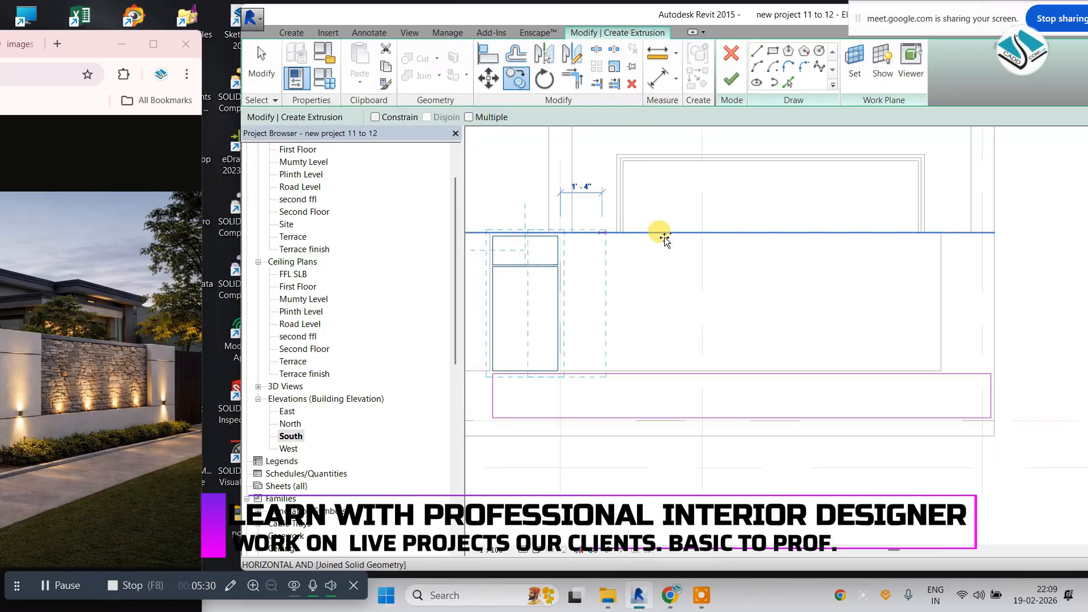
{"action": "middle_click_drag", "start_coordinate": [853, 235], "coordinate": [587, 258]}
{"action": "scroll", "coordinate": [713, 256], "scroll_direction": "up", "scroll_amount": 3}
{"action": "left_click", "coordinate": [766, 254]}
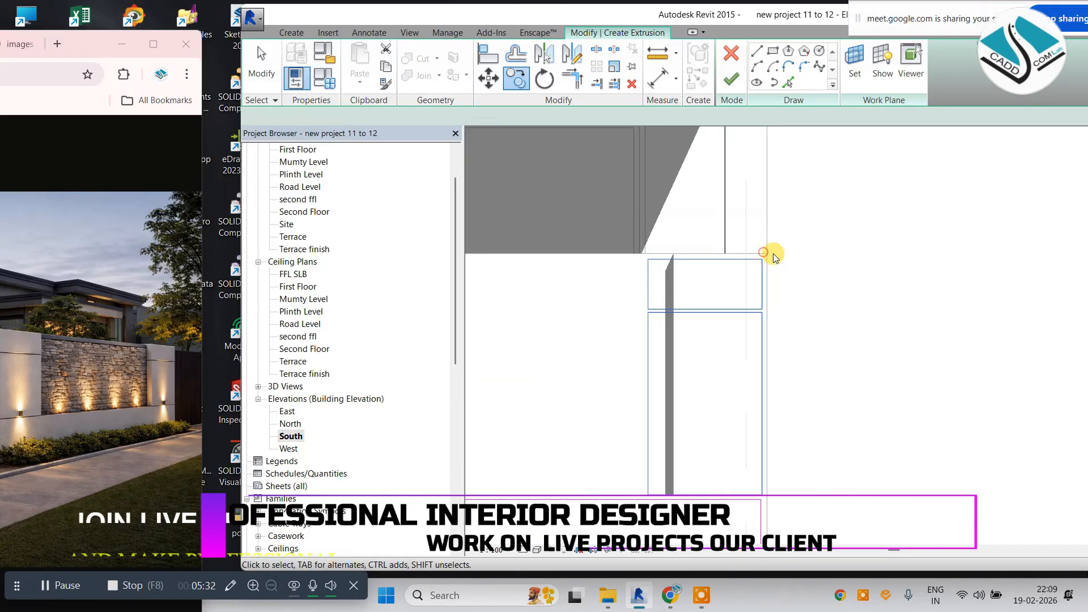
Narrow the copied rectangles to fit the end pier beside the recess and finish the extrusion sketch.
{"action": "scroll", "coordinate": [754, 248], "scroll_direction": "down", "scroll_amount": 3}
{"action": "scroll", "coordinate": [726, 265], "scroll_direction": "up", "scroll_amount": 3}
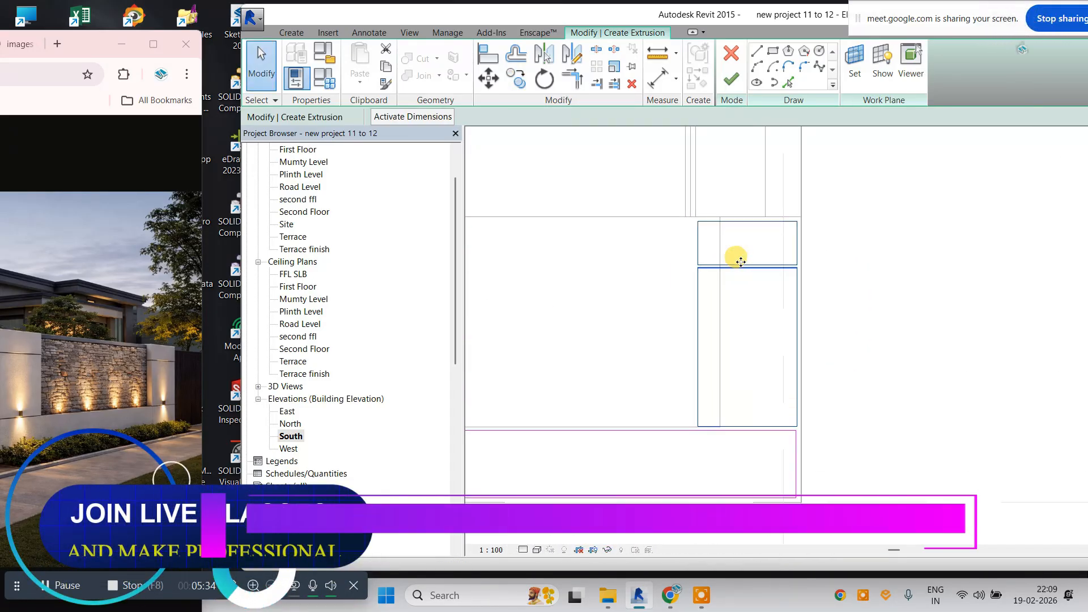
{"action": "middle_click_drag", "start_coordinate": [752, 253], "coordinate": [686, 243]}
{"action": "key", "text": "Escape"}
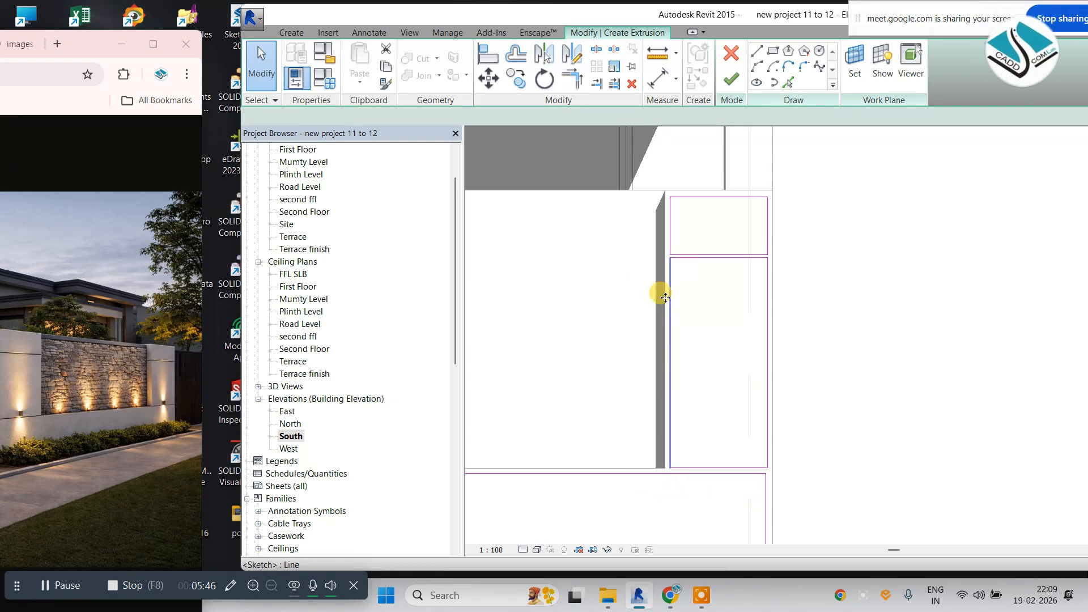
{"action": "scroll", "coordinate": [762, 292], "scroll_direction": "down", "scroll_amount": 4}
{"action": "left_click", "coordinate": [731, 79]}
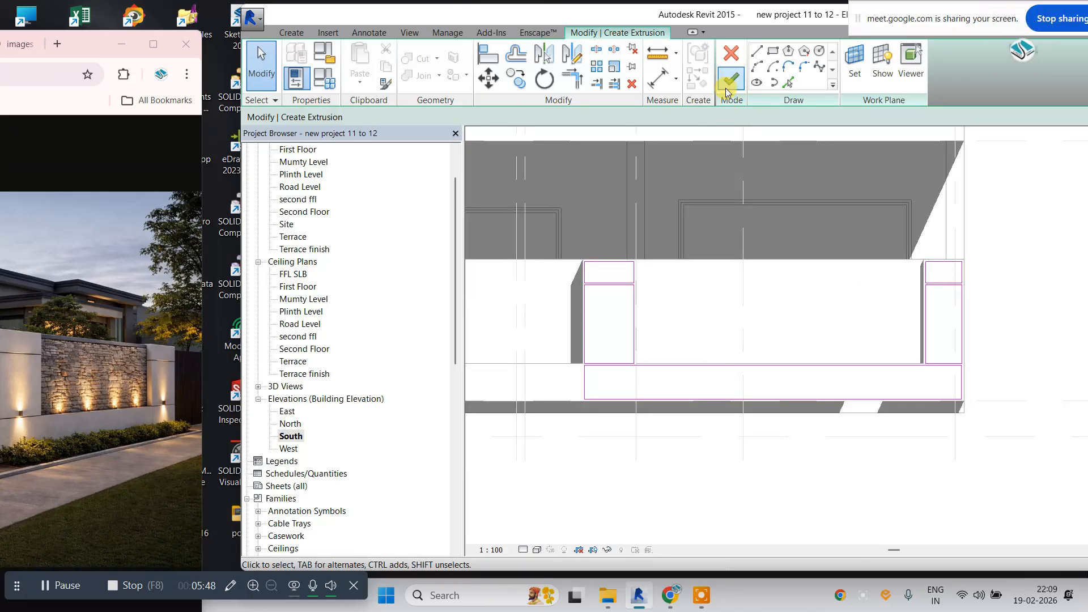
Open the default 3D view, maximize the Revit window and set the new panel extrusion's end to 0' 1".
{"action": "left_click", "coordinate": [409, 33]}
{"action": "left_click", "coordinate": [370, 65]}
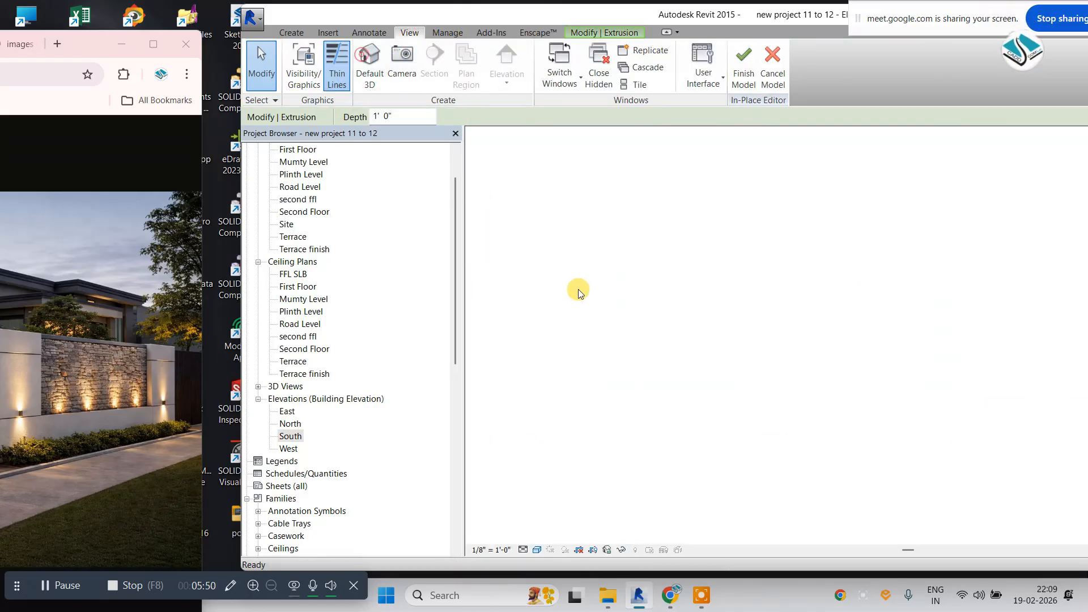
{"action": "middle_click_drag", "start_coordinate": [578, 289], "coordinate": [799, 355], "text": "shift"}
{"action": "left_click", "coordinate": [701, 330]}
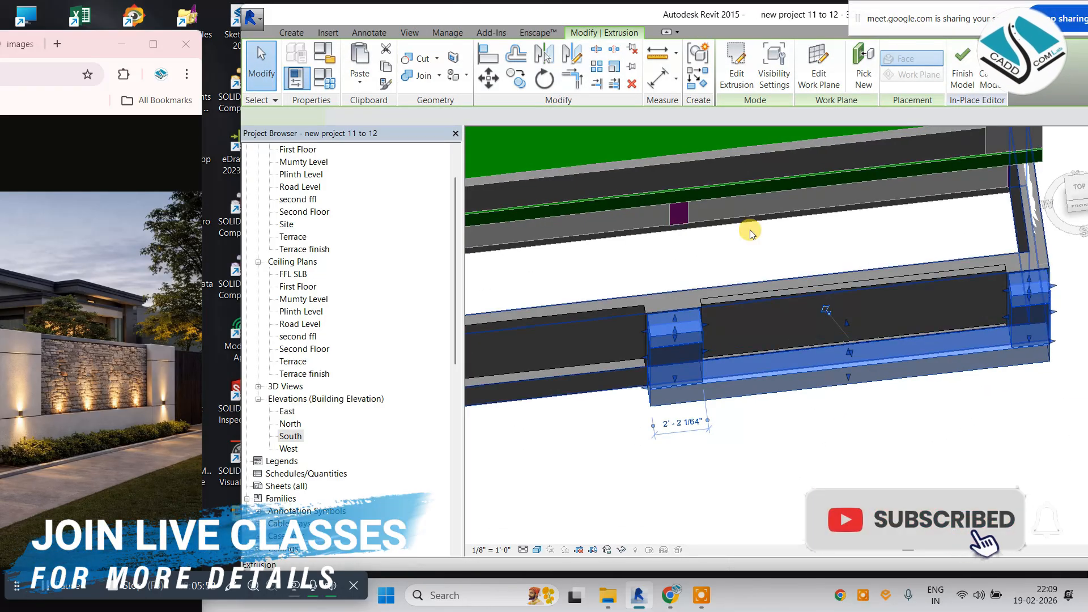
{"action": "double_click", "coordinate": [703, 17]}
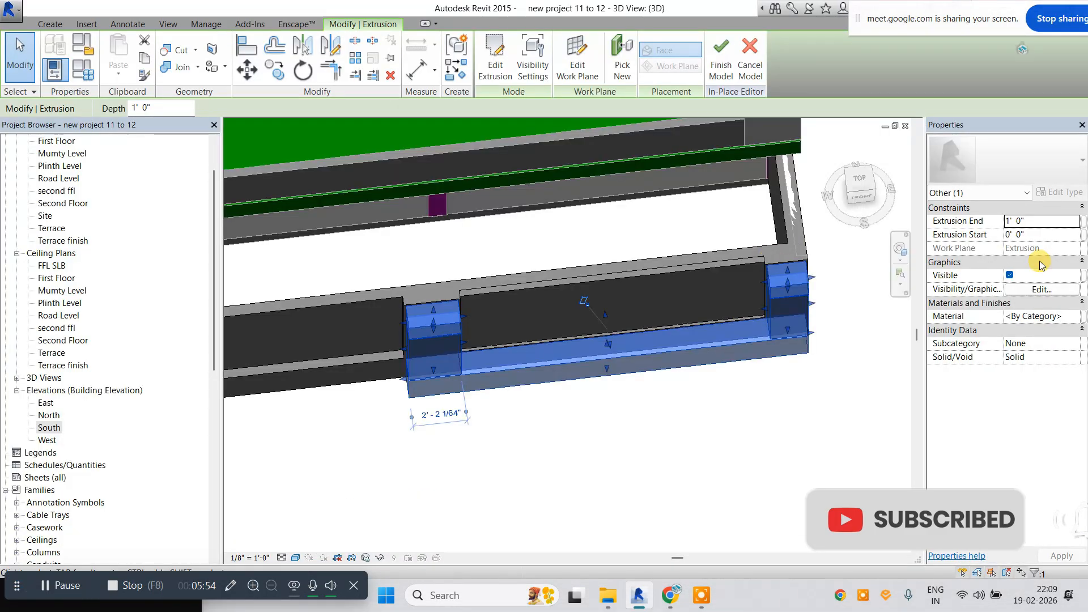
{"action": "left_click", "coordinate": [956, 223]}
{"action": "type", "text": "1"}
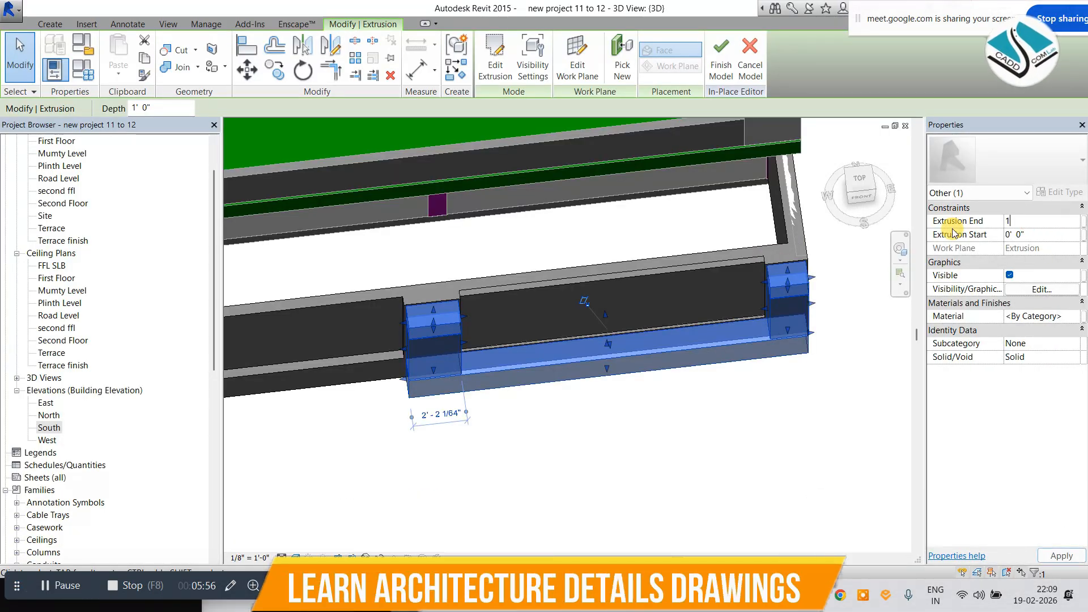
{"action": "left_click", "coordinate": [685, 400]}
Examine the thin panels on the wall in 3D and compare them with the boundary wall reference image in Chrome.
{"action": "middle_click_drag", "start_coordinate": [511, 361], "coordinate": [518, 212], "text": "shift"}
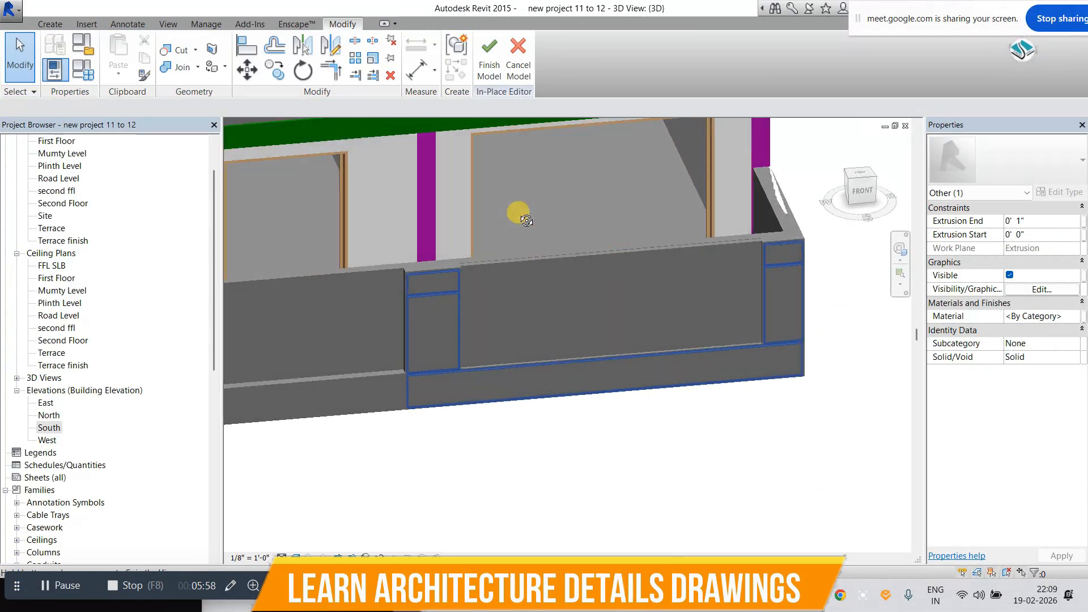
{"action": "middle_click_drag", "start_coordinate": [524, 362], "coordinate": [631, 358]}
{"action": "scroll", "coordinate": [629, 359], "scroll_direction": "down", "scroll_amount": 2}
{"action": "middle_click_drag", "start_coordinate": [474, 366], "coordinate": [504, 347], "text": "shift"}
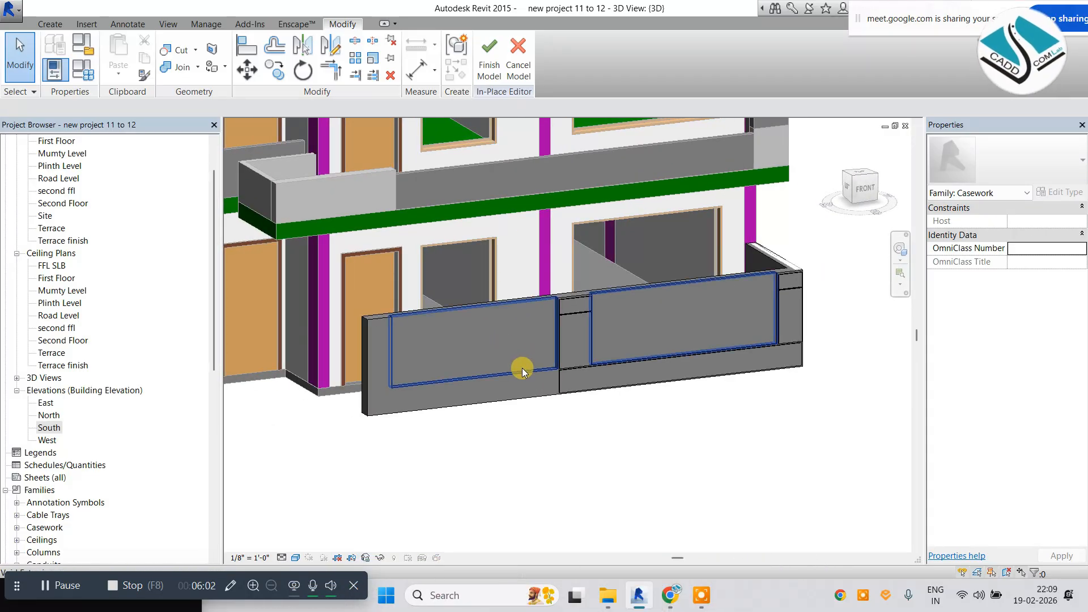
{"action": "mouse_move", "coordinate": [670, 595]}
{"action": "left_click", "coordinate": [586, 538]}
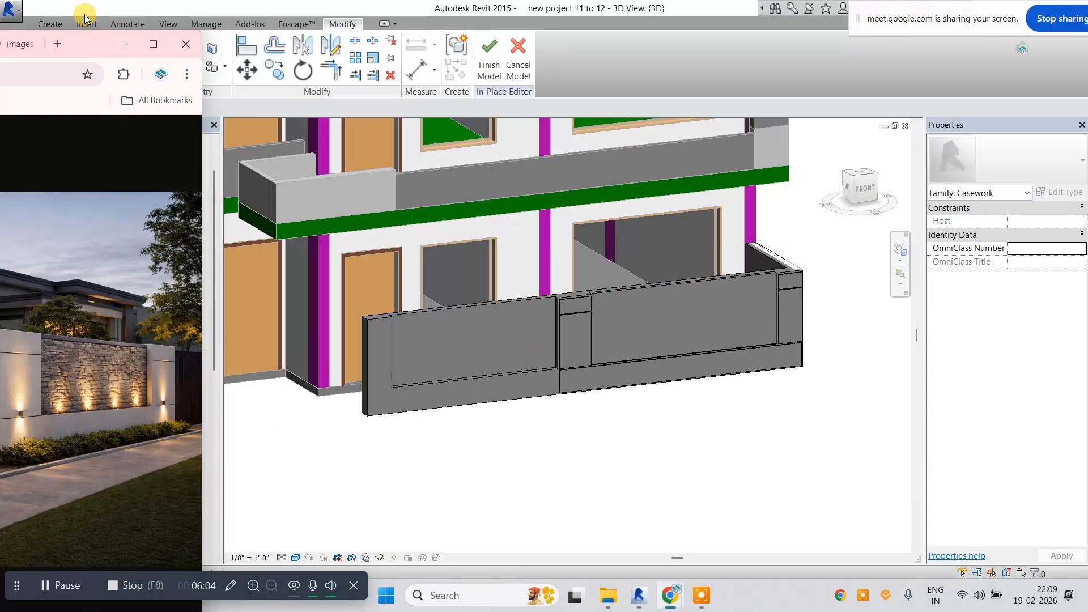
{"action": "left_click_drag", "start_coordinate": [99, 40], "coordinate": [413, 56]}
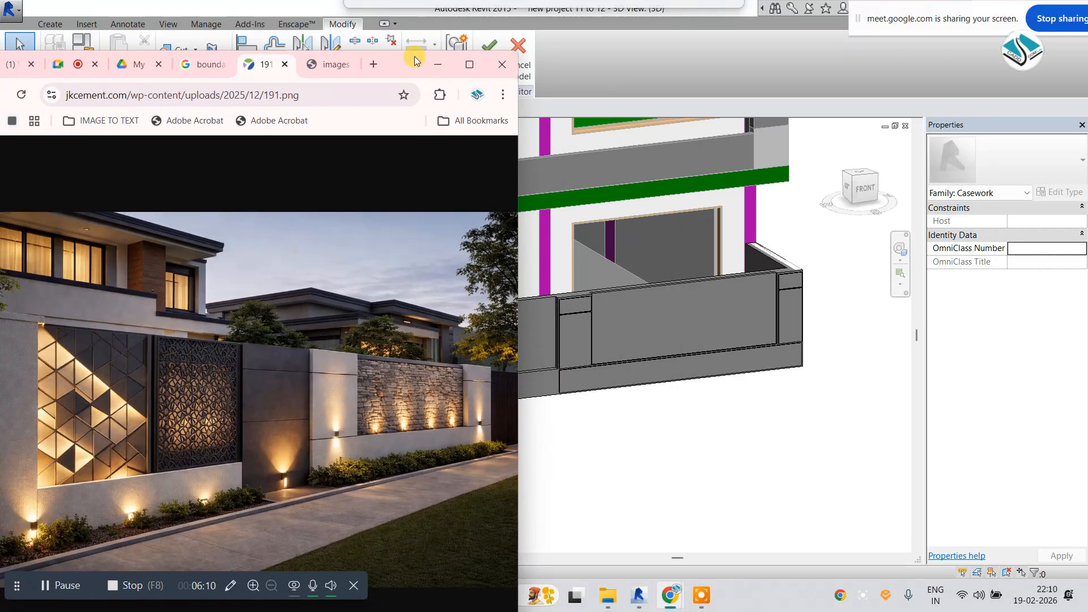
{"action": "left_click", "coordinate": [438, 64]}
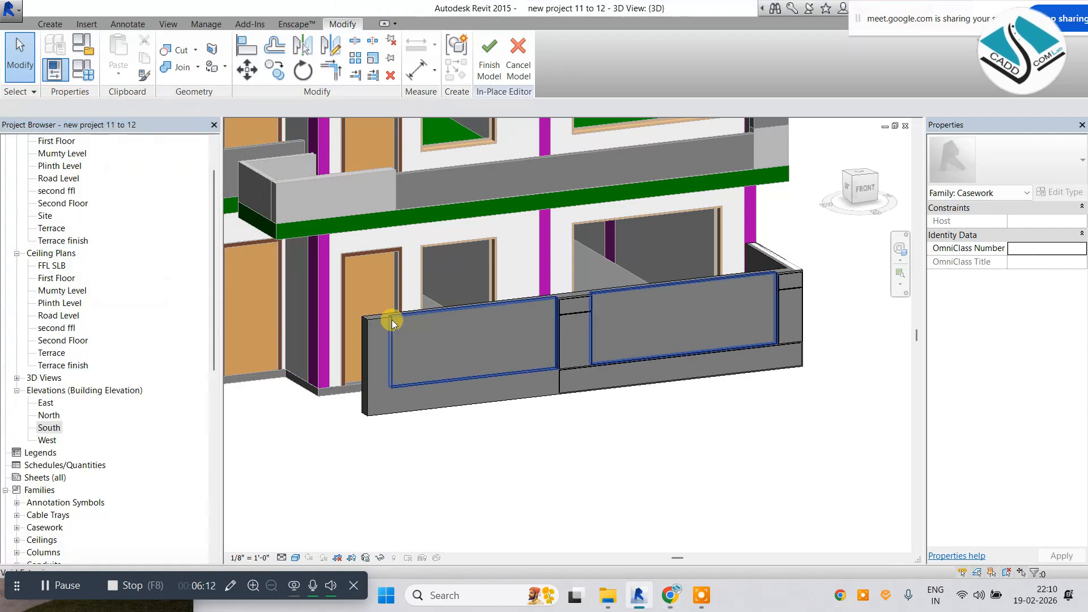
Start a new solid extrusion and open the Plinth Level floor plan at the boundary wall's end pier.
{"action": "scroll", "coordinate": [392, 320], "scroll_direction": "up", "scroll_amount": 3}
{"action": "left_click", "coordinate": [50, 24]}
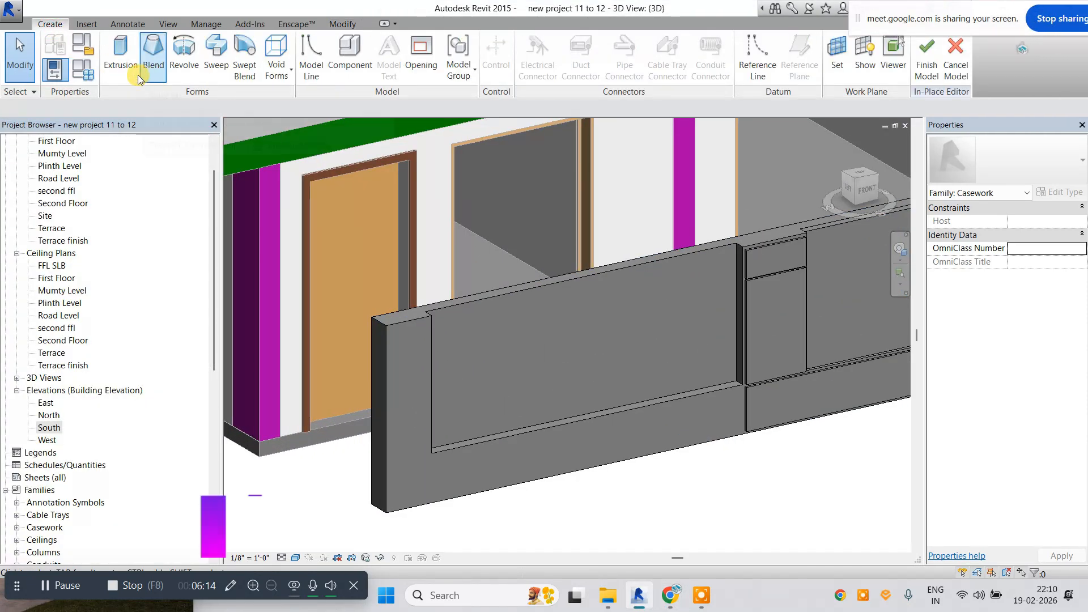
{"action": "left_click", "coordinate": [146, 54]}
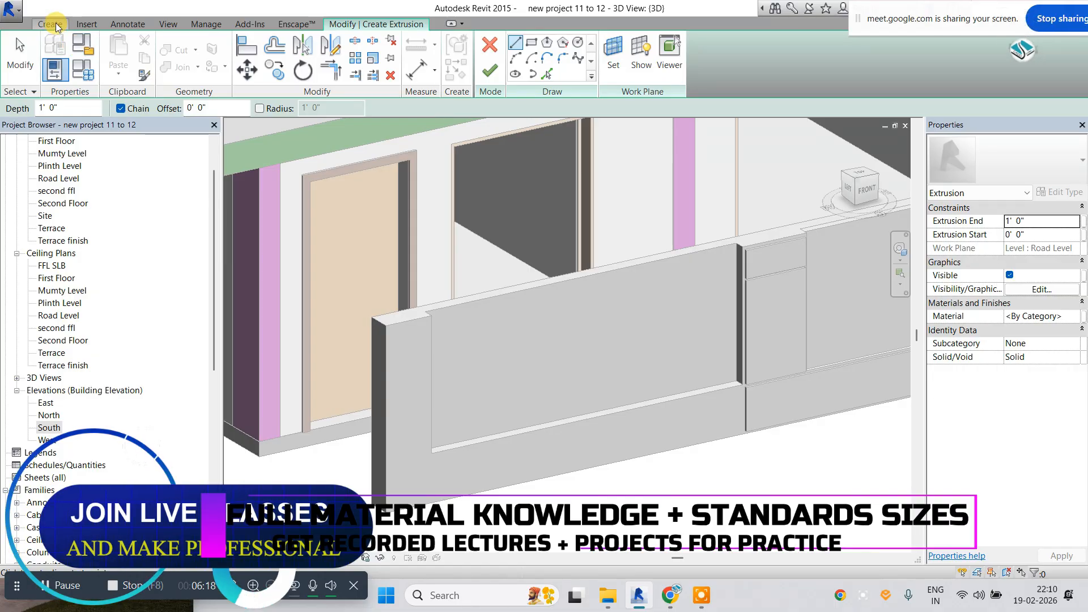
{"action": "scroll", "coordinate": [69, 227], "scroll_direction": "up", "scroll_amount": 2}
{"action": "double_click", "coordinate": [61, 216]}
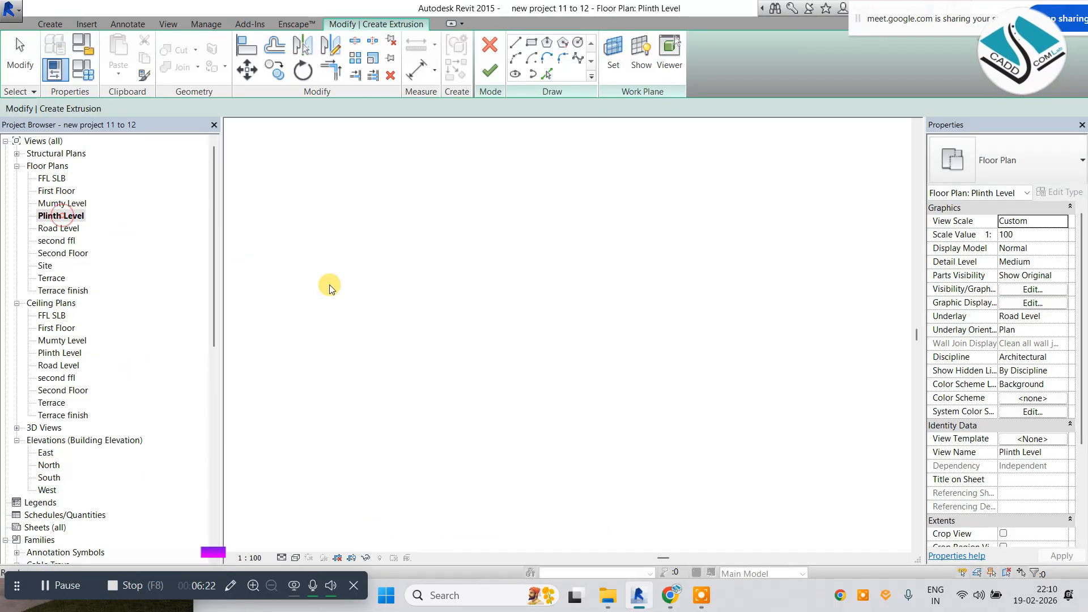
{"action": "scroll", "coordinate": [500, 292], "scroll_direction": "down", "scroll_amount": 5}
{"action": "mouse_move", "coordinate": [500, 301]}
{"action": "middle_mouse_down"}
{"action": "mouse_move", "coordinate": [515, 320]}
{"action": "mouse_move", "coordinate": [649, 312]}
{"action": "mouse_move", "coordinate": [566, 287]}
{"action": "mouse_move", "coordinate": [294, 267]}
{"action": "mouse_move", "coordinate": [549, 277]}
{"action": "middle_mouse_up"}
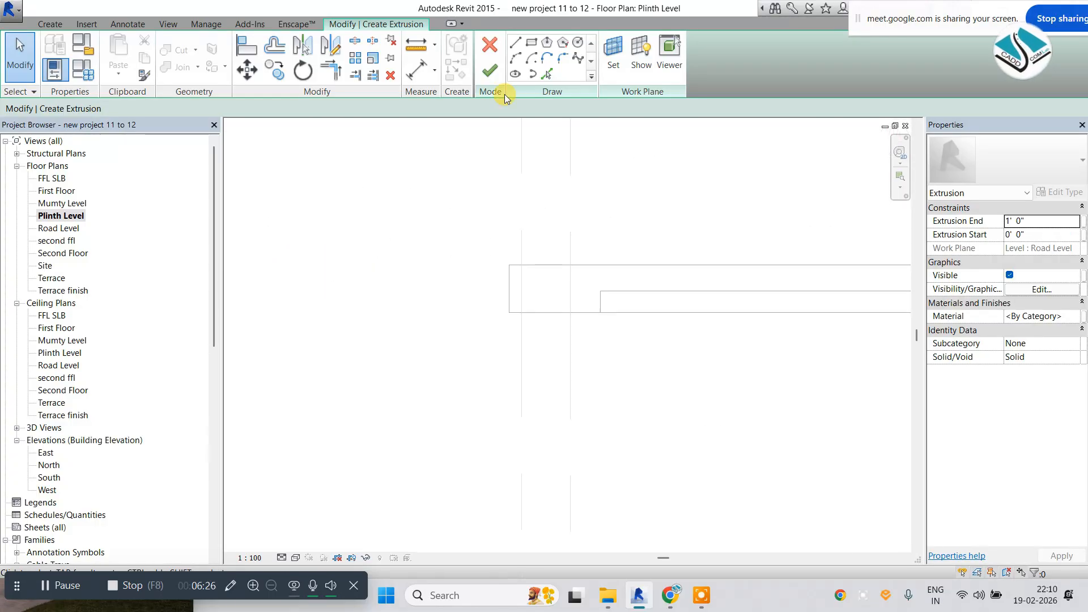
Sketch a rectangle over the end pier, from its outer corner to the edge of the recess.
{"action": "left_click", "coordinate": [533, 46]}
{"action": "scroll", "coordinate": [476, 267], "scroll_direction": "up", "scroll_amount": 2}
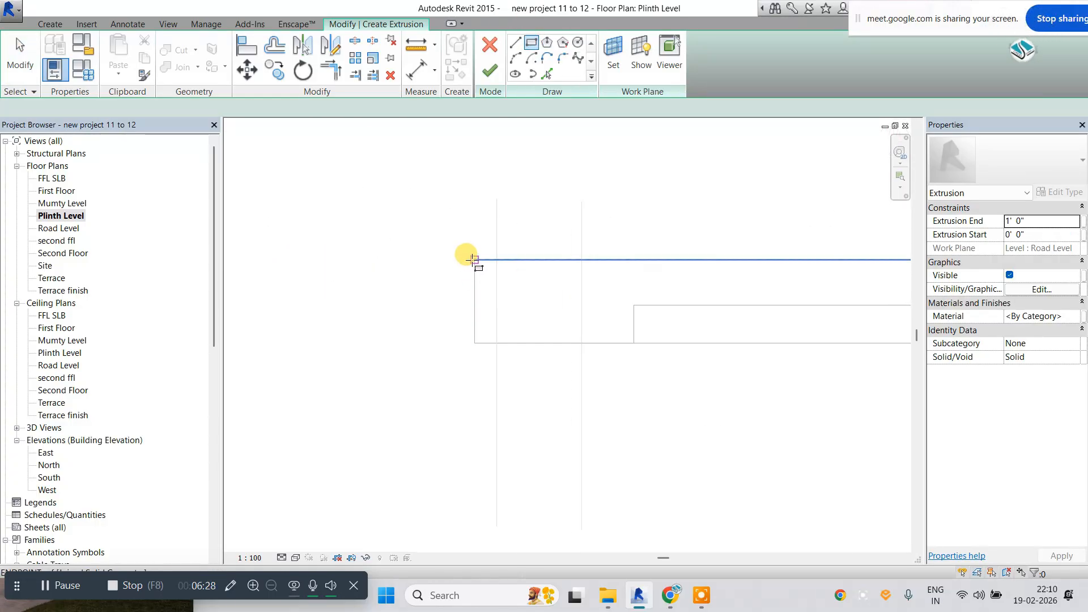
{"action": "left_click", "coordinate": [474, 260]}
{"action": "left_click", "coordinate": [633, 343]}
{"action": "key", "text": "Escape"}
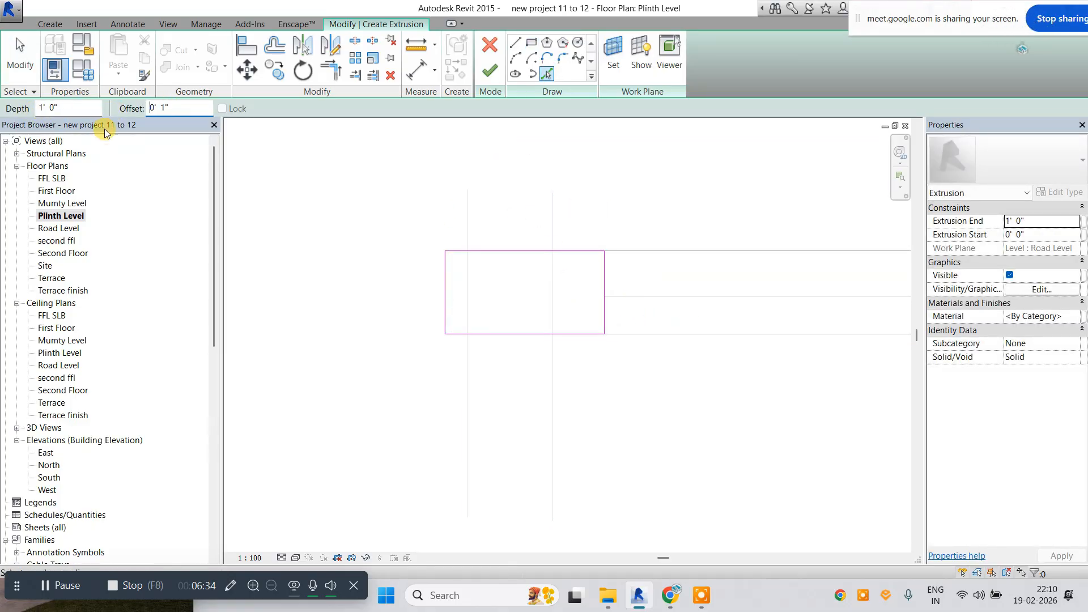
Offset all four sides of the pier rectangle outward by 0' 1" using Pick Lines.
{"action": "left_click", "coordinate": [442, 275]}
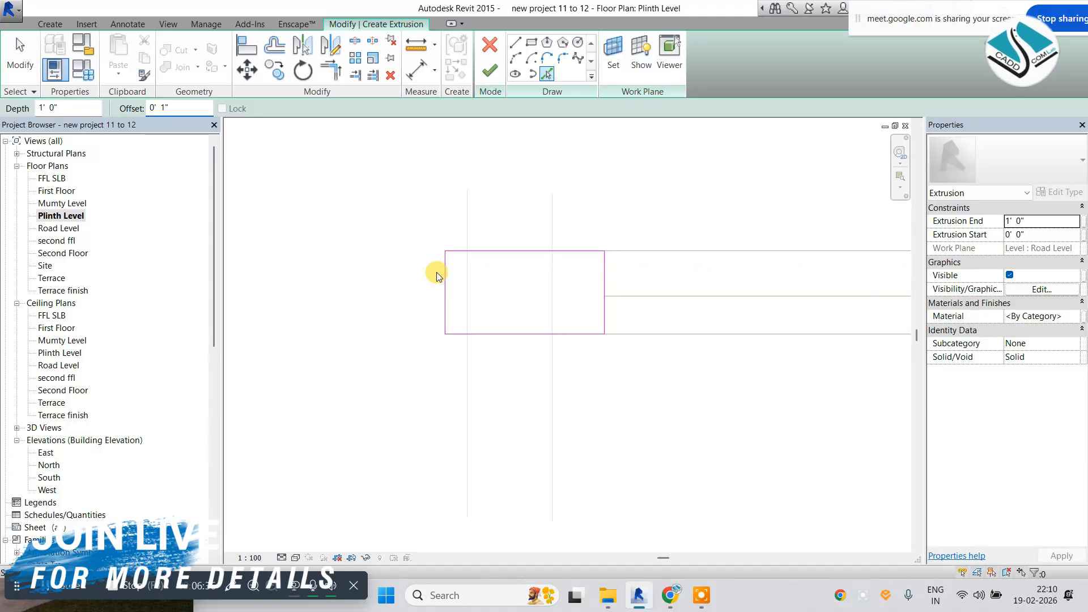
{"action": "left_click", "coordinate": [458, 335]}
{"action": "left_click", "coordinate": [611, 272]}
{"action": "left_click", "coordinate": [589, 253]}
{"action": "middle_click_drag", "start_coordinate": [590, 253], "coordinate": [516, 269]}
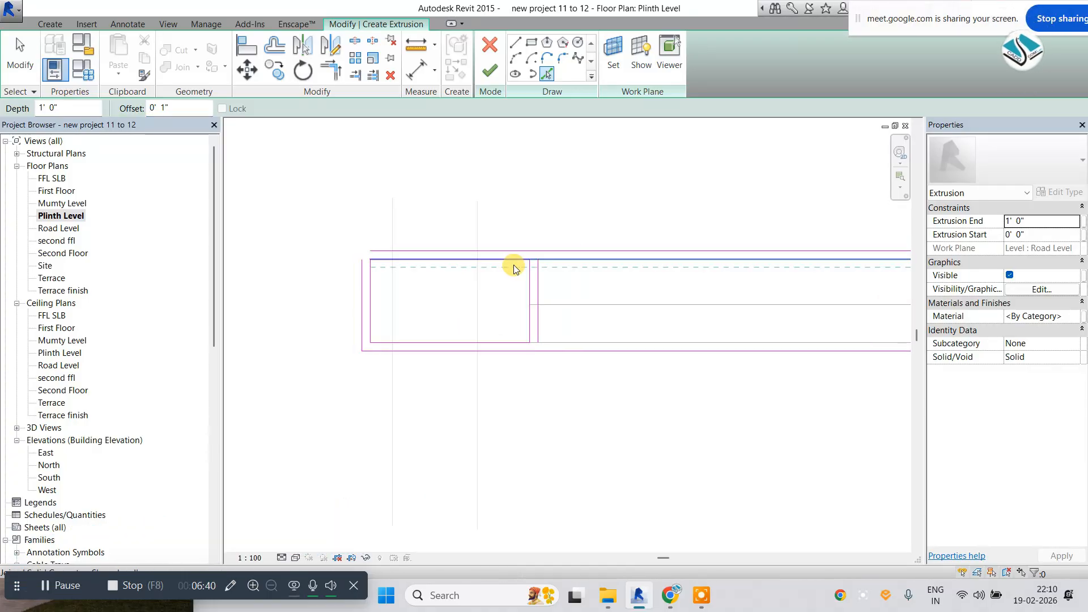
{"action": "left_click", "coordinate": [412, 258]}
{"action": "scroll", "coordinate": [413, 238], "scroll_direction": "up", "scroll_amount": 2}
{"action": "key", "text": "Escape"}
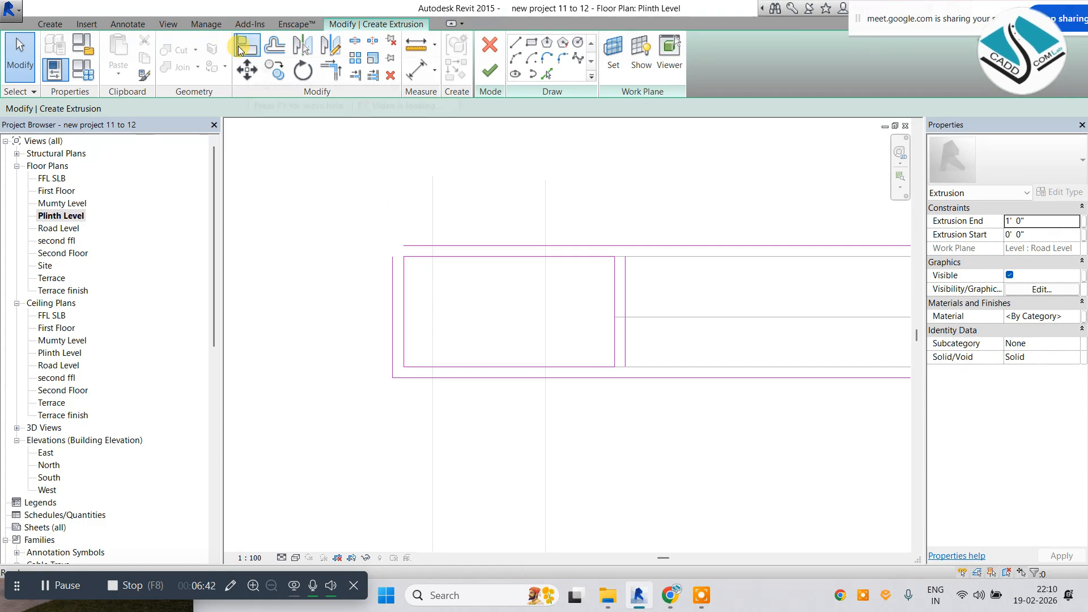
{"action": "left_click", "coordinate": [239, 49]}
{"action": "scroll", "coordinate": [360, 266], "scroll_direction": "up", "scroll_amount": 1}
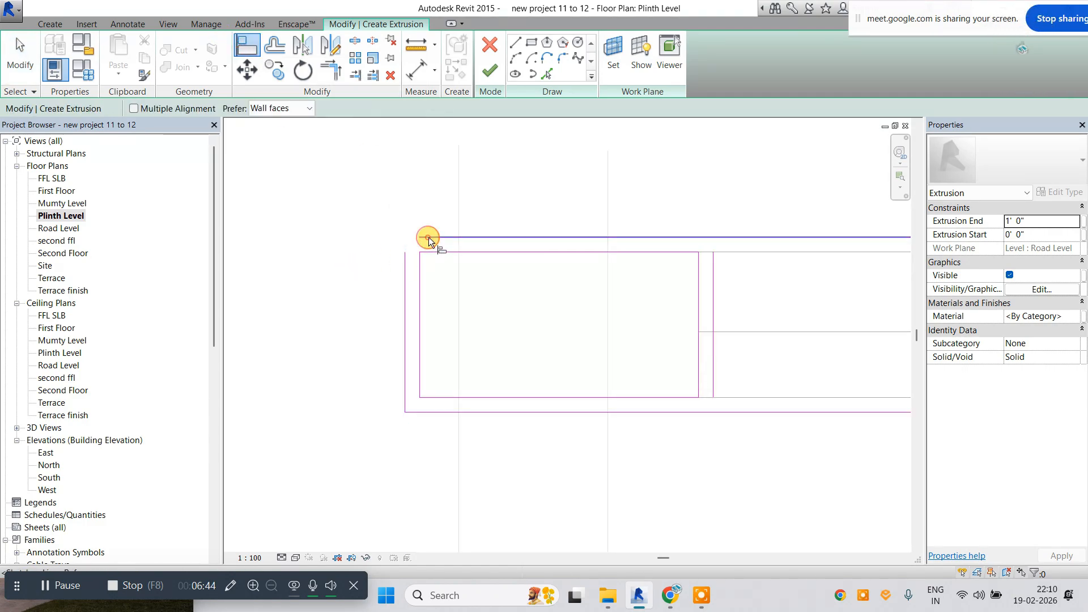
{"action": "key", "text": "Escape"}
{"action": "key", "text": "Escape"}
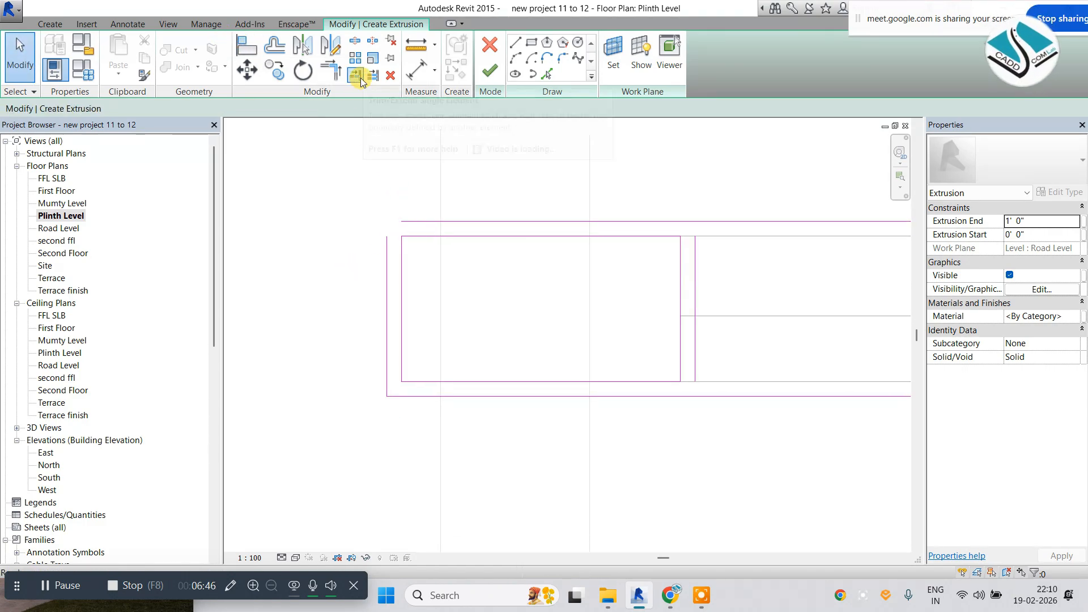
Extend the rear and outer end offset lines until they meet in a closed corner.
{"action": "left_click", "coordinate": [424, 222]}
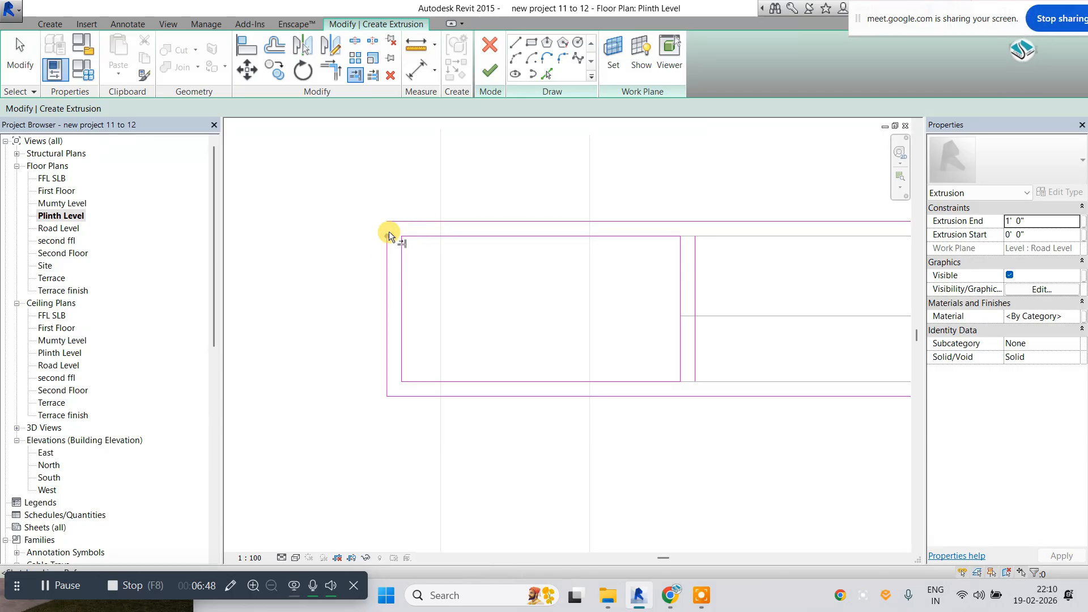
{"action": "key", "text": "Escape"}
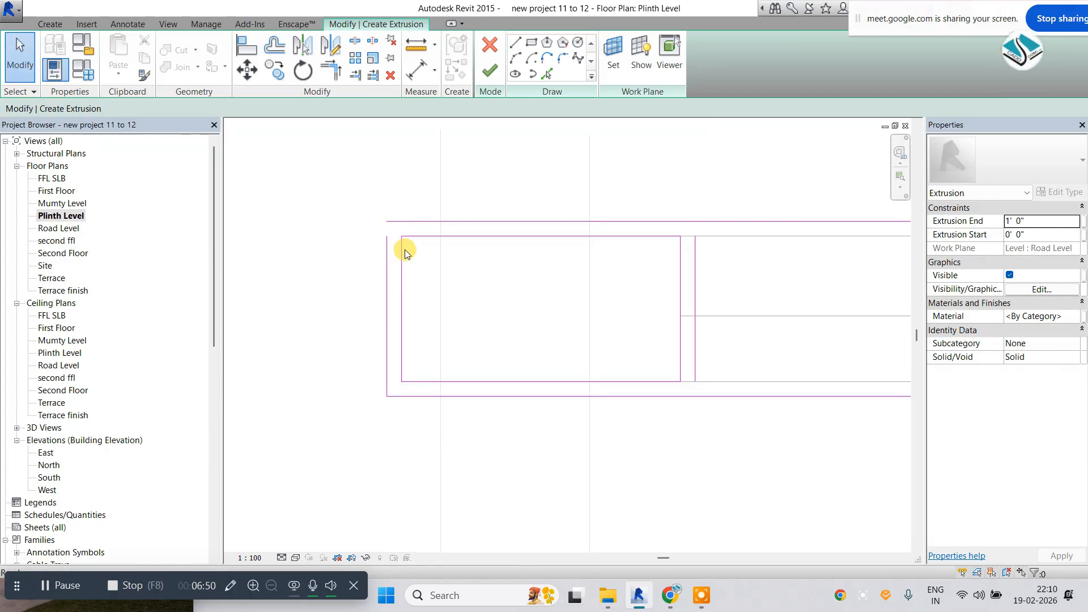
{"action": "middle_click_drag", "start_coordinate": [423, 242], "coordinate": [409, 223]}
{"action": "scroll", "coordinate": [381, 210], "scroll_direction": "up", "scroll_amount": 1}
{"action": "left_click", "coordinate": [334, 72]}
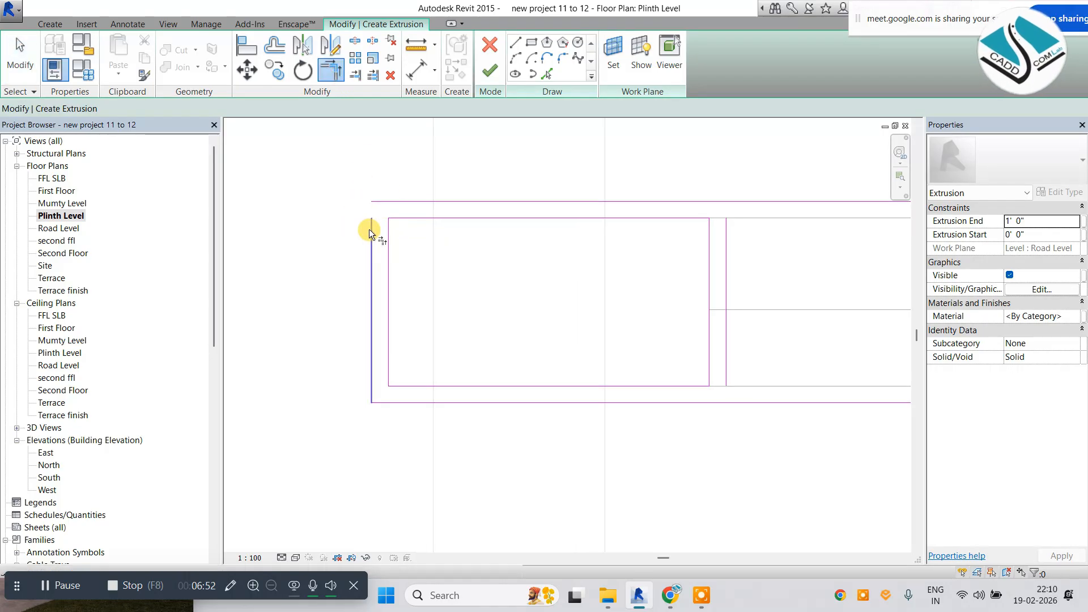
{"action": "left_click", "coordinate": [370, 229]}
{"action": "left_click", "coordinate": [385, 202]}
Try to trim the rear offset line against the offset line beside the recess, and undo that trim.
{"action": "scroll", "coordinate": [440, 231], "scroll_direction": "down", "scroll_amount": 2}
{"action": "middle_click_drag", "start_coordinate": [513, 236], "coordinate": [463, 239]}
{"action": "scroll", "coordinate": [577, 226], "scroll_direction": "up", "scroll_amount": 2}
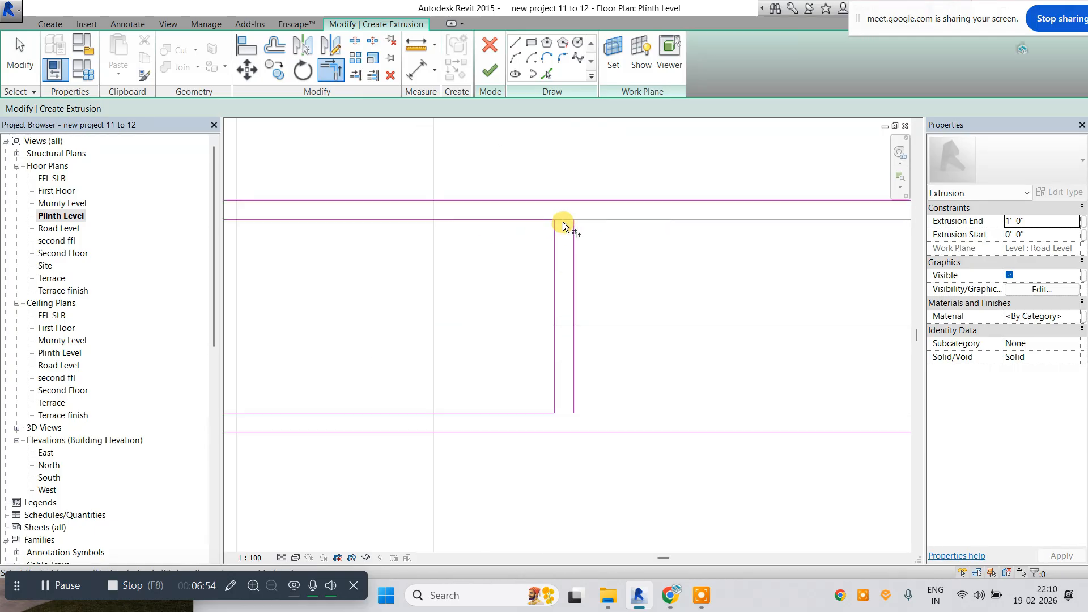
{"action": "left_click", "coordinate": [575, 237]}
{"action": "left_click", "coordinate": [580, 198]}
{"action": "middle_click_drag", "start_coordinate": [578, 406], "coordinate": [573, 393]}
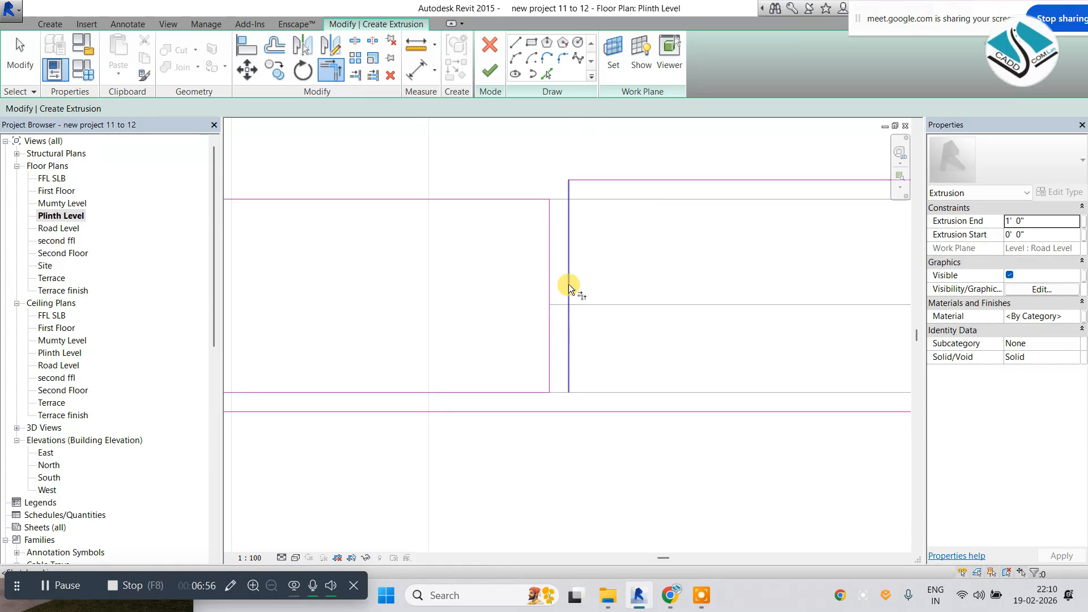
{"action": "key", "text": "ctrl+z"}
Trim the rear and front offset lines to the offset line beside the recess, closing the outer rectangle around the pier.
{"action": "left_click", "coordinate": [550, 200]}
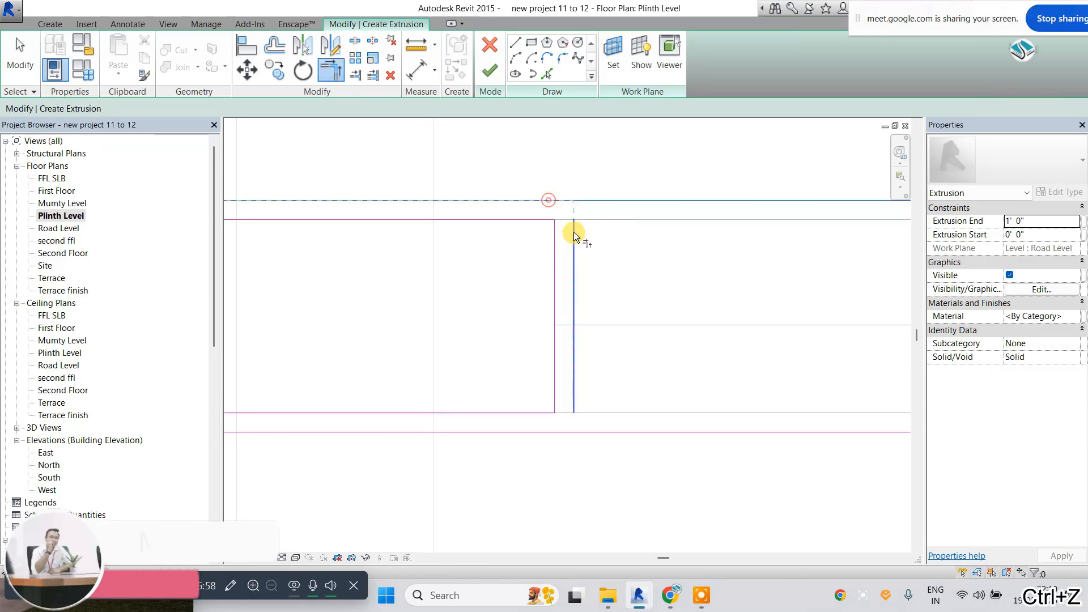
{"action": "left_click", "coordinate": [573, 233]}
{"action": "scroll", "coordinate": [567, 273], "scroll_direction": "down", "scroll_amount": 1}
{"action": "scroll", "coordinate": [547, 381], "scroll_direction": "up", "scroll_amount": 2}
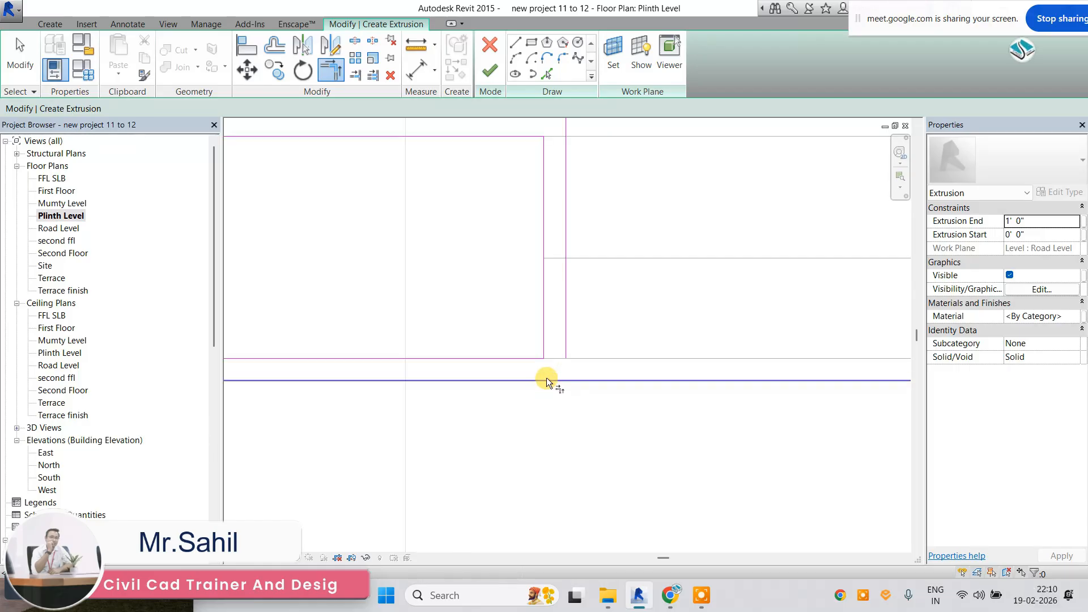
{"action": "left_click", "coordinate": [569, 340]}
{"action": "scroll", "coordinate": [534, 339], "scroll_direction": "down", "scroll_amount": 7}
{"action": "scroll", "coordinate": [507, 335], "scroll_direction": "up", "scroll_amount": 2}
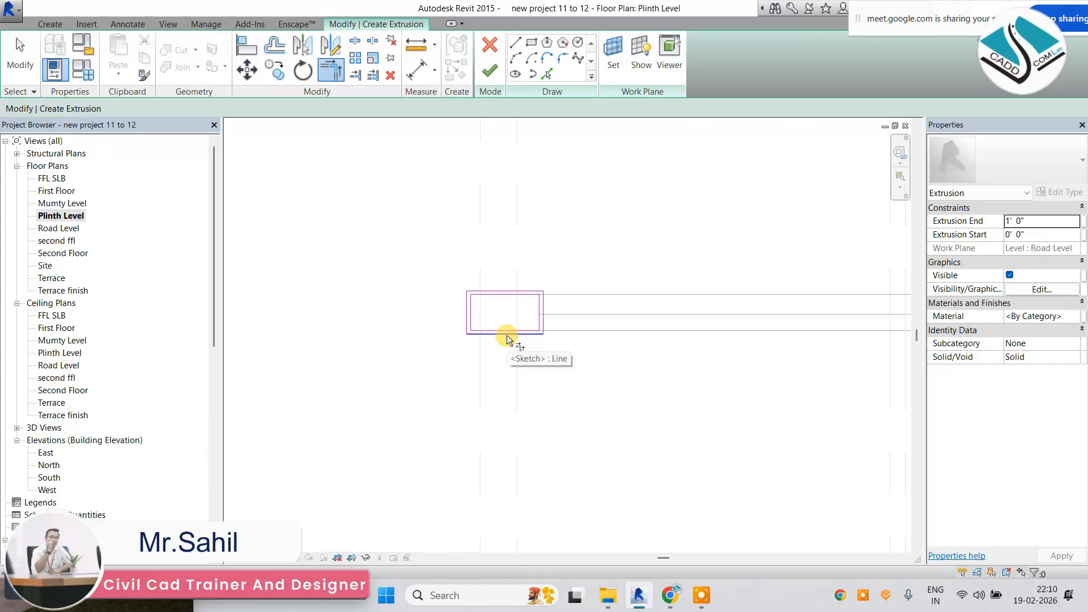
{"action": "scroll", "coordinate": [507, 339], "scroll_direction": "up", "scroll_amount": 3}
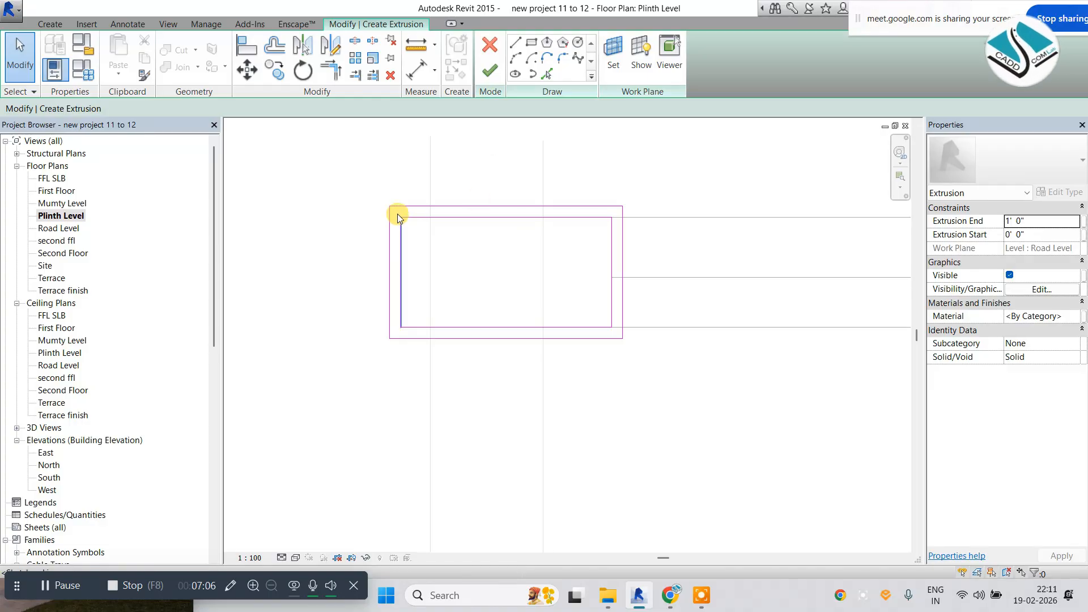
Delete the inner pier rectangle and finish the extrusion sketch with only the outer outline.
{"action": "left_click_drag", "start_coordinate": [398, 216], "coordinate": [520, 288]}
{"action": "key", "text": "Delete"}
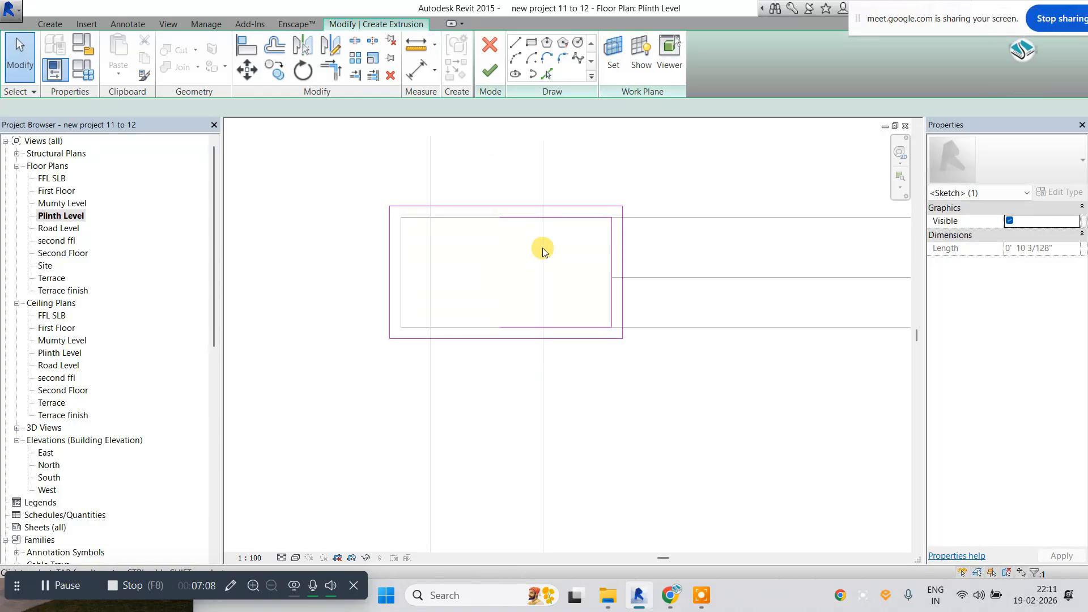
{"action": "left_click", "coordinate": [542, 218]}
{"action": "key", "text": "Delete"}
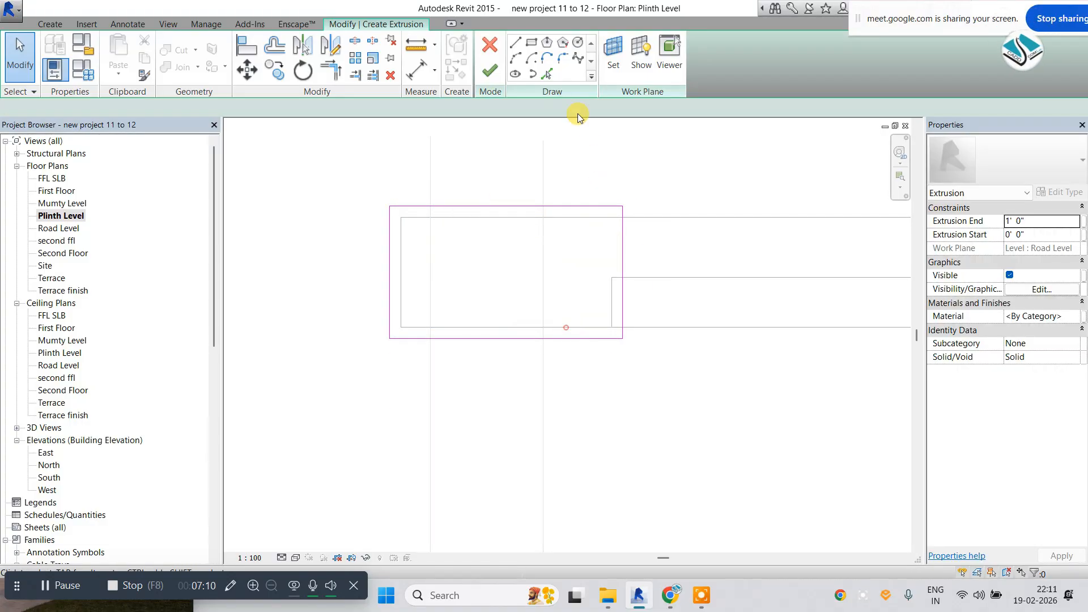
{"action": "left_click", "coordinate": [483, 77]}
Open the default 3D view and raise the new extrusion's start face to the wall's top edge at 7' 6".
{"action": "left_click", "coordinate": [168, 24]}
{"action": "left_click", "coordinate": [128, 56]}
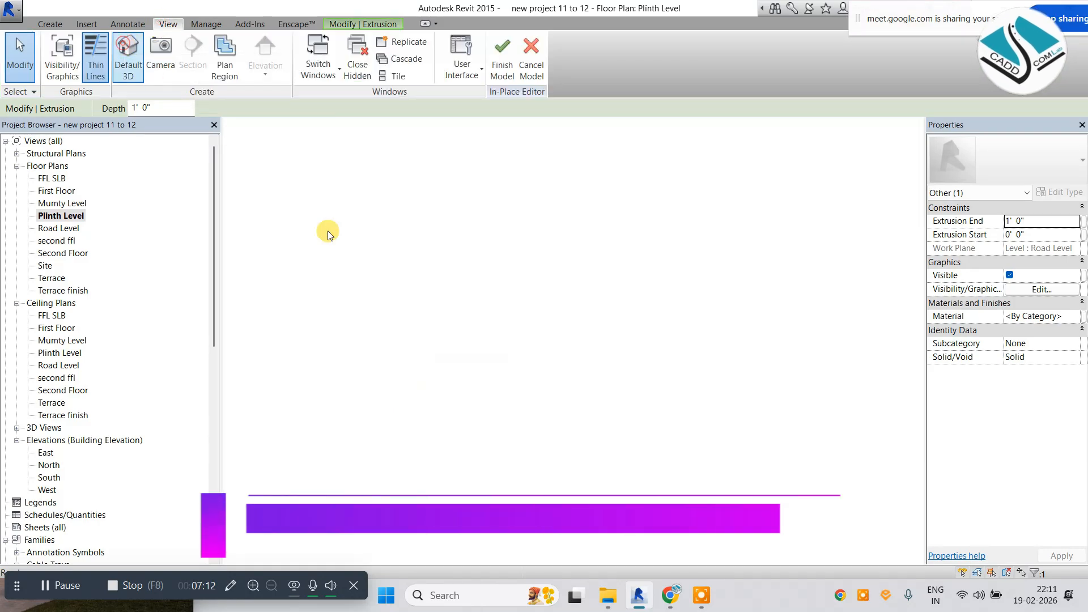
{"action": "scroll", "coordinate": [419, 366], "scroll_direction": "down", "scroll_amount": 1}
{"action": "left_click", "coordinate": [423, 454]}
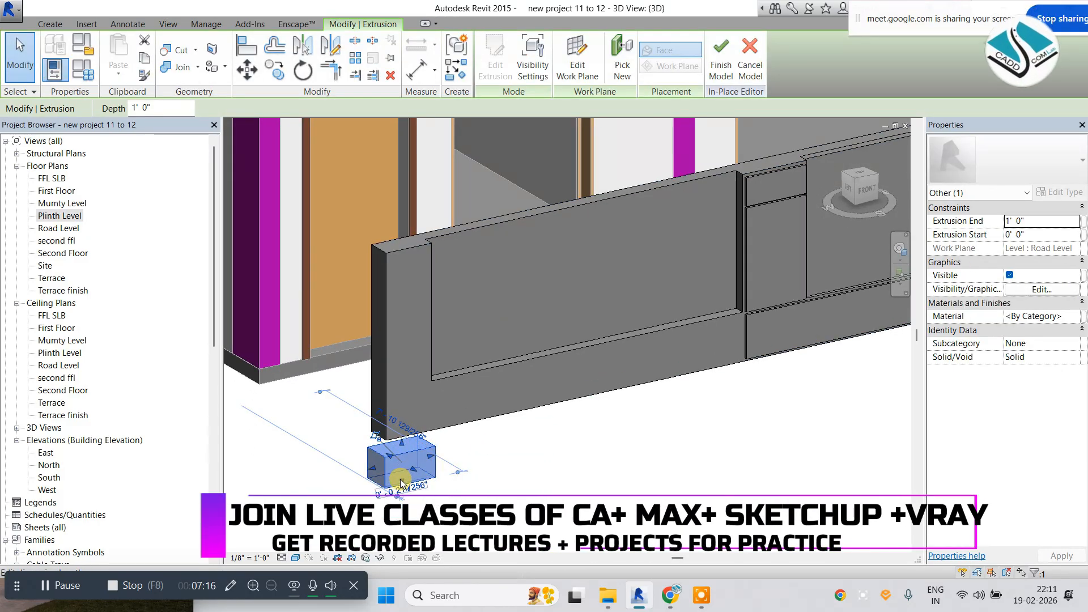
{"action": "scroll", "coordinate": [400, 483], "scroll_direction": "up", "scroll_amount": 2}
{"action": "left_click_drag", "start_coordinate": [402, 483], "coordinate": [410, 159]}
{"action": "scroll", "coordinate": [413, 187], "scroll_direction": "down", "scroll_amount": 1}
{"action": "middle_click_drag", "start_coordinate": [410, 181], "coordinate": [424, 297]}
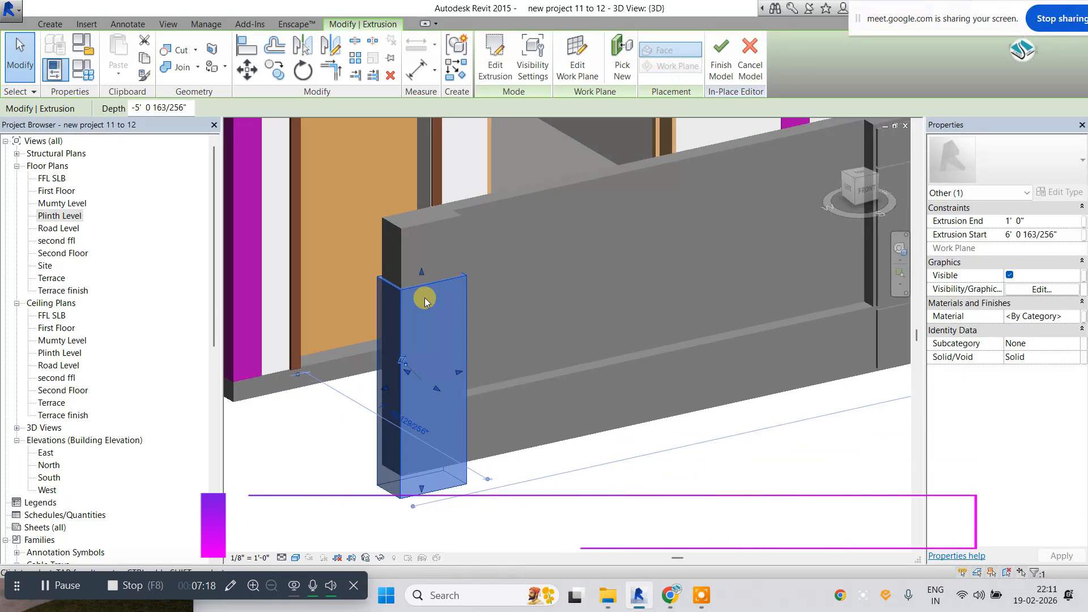
{"action": "left_click_drag", "start_coordinate": [422, 272], "coordinate": [422, 218]}
{"action": "left_click_drag", "start_coordinate": [422, 488], "coordinate": [425, 492]}
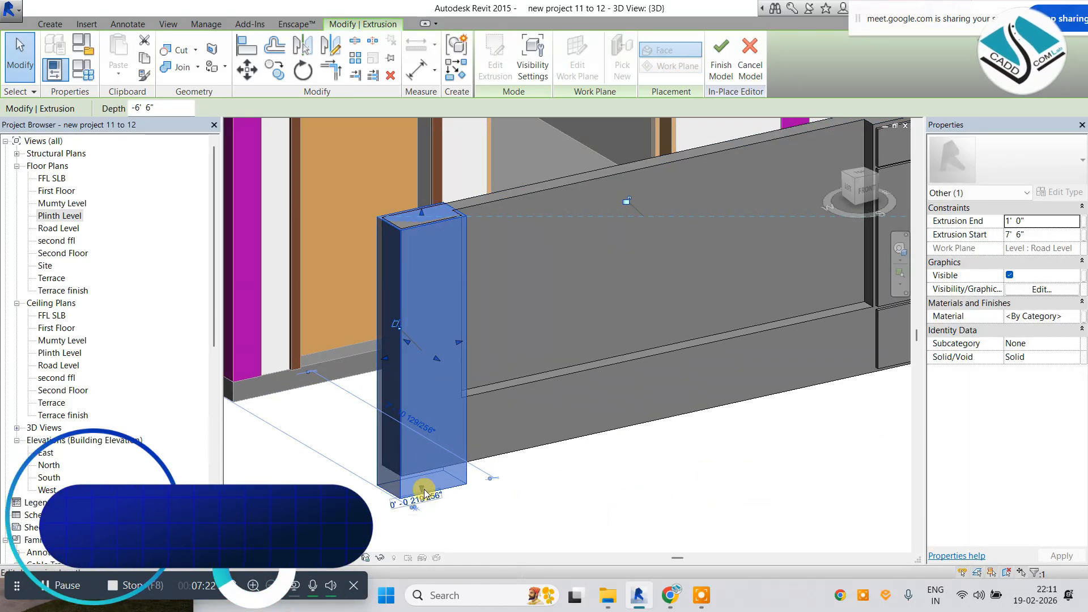
Raise the extrusion's underside close to the pier's top and set the extrusion end to 7' 5".
{"action": "scroll", "coordinate": [422, 490], "scroll_direction": "up", "scroll_amount": 2}
{"action": "left_click_drag", "start_coordinate": [401, 243], "coordinate": [383, 148]}
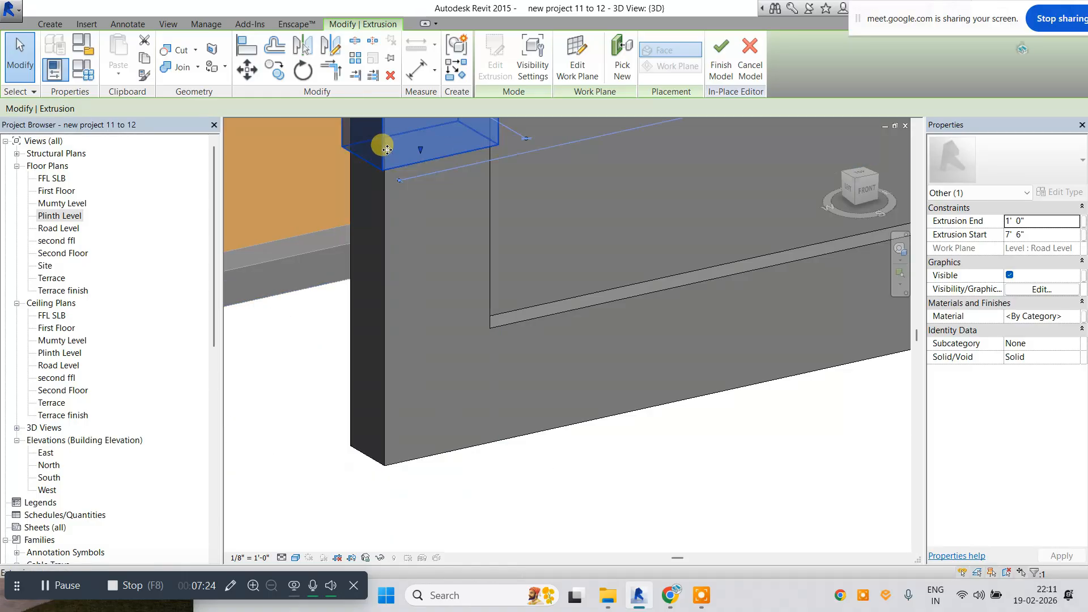
{"action": "scroll", "coordinate": [383, 147], "scroll_direction": "down", "scroll_amount": 1}
{"action": "middle_click_drag", "start_coordinate": [383, 147], "coordinate": [410, 437]}
{"action": "scroll", "coordinate": [431, 414], "scroll_direction": "up", "scroll_amount": 2}
{"action": "left_click_drag", "start_coordinate": [432, 463], "coordinate": [427, 249]}
{"action": "scroll", "coordinate": [441, 327], "scroll_direction": "up", "scroll_amount": 2}
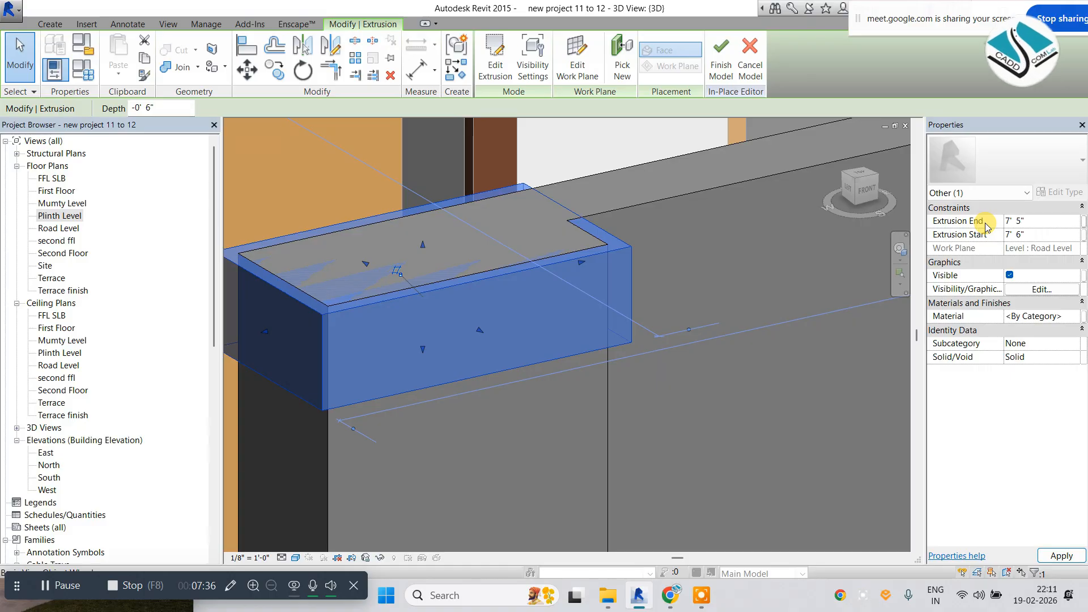
Stretch the thin slab's lower face upward so the cap sits on top of the end pier.
{"action": "scroll", "coordinate": [421, 266], "scroll_direction": "up", "scroll_amount": 1}
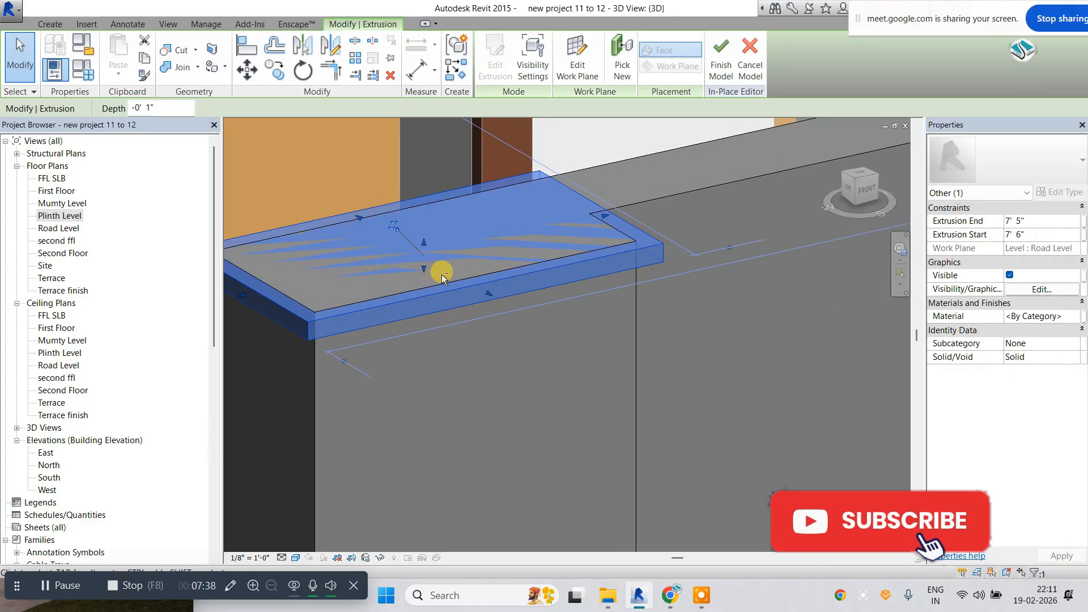
{"action": "middle_click_drag", "start_coordinate": [441, 275], "coordinate": [445, 220], "text": "shift"}
{"action": "left_click_drag", "start_coordinate": [423, 267], "coordinate": [426, 227]}
{"action": "middle_click_drag", "start_coordinate": [427, 227], "coordinate": [514, 323], "text": "shift"}
{"action": "scroll", "coordinate": [454, 311], "scroll_direction": "down", "scroll_amount": 3}
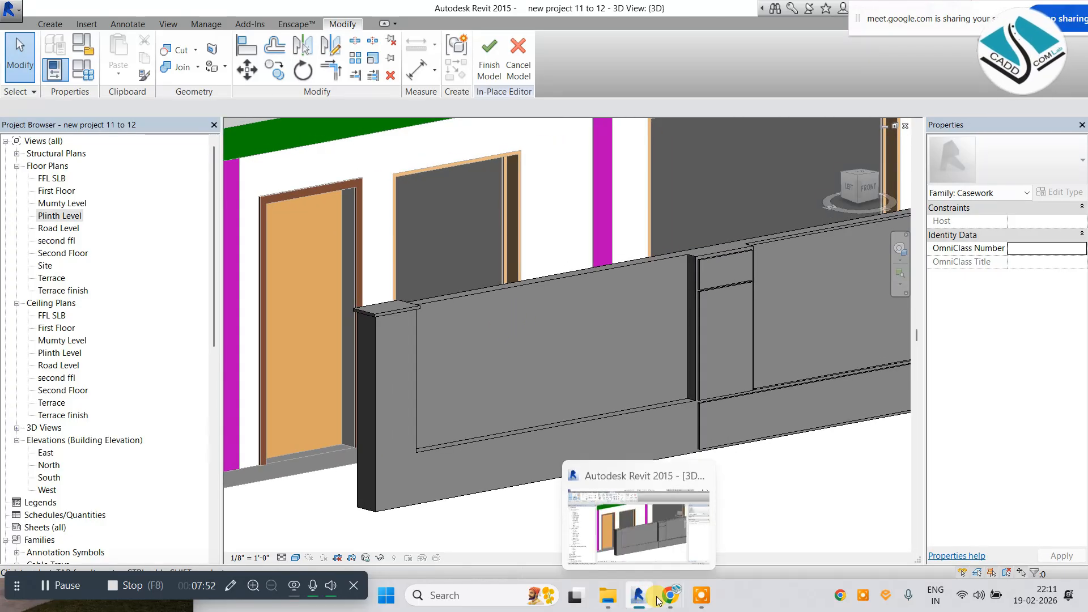
Compare the capped end pier with the boundary wall reference image in Chrome and return to Revit.
{"action": "left_click", "coordinate": [607, 557]}
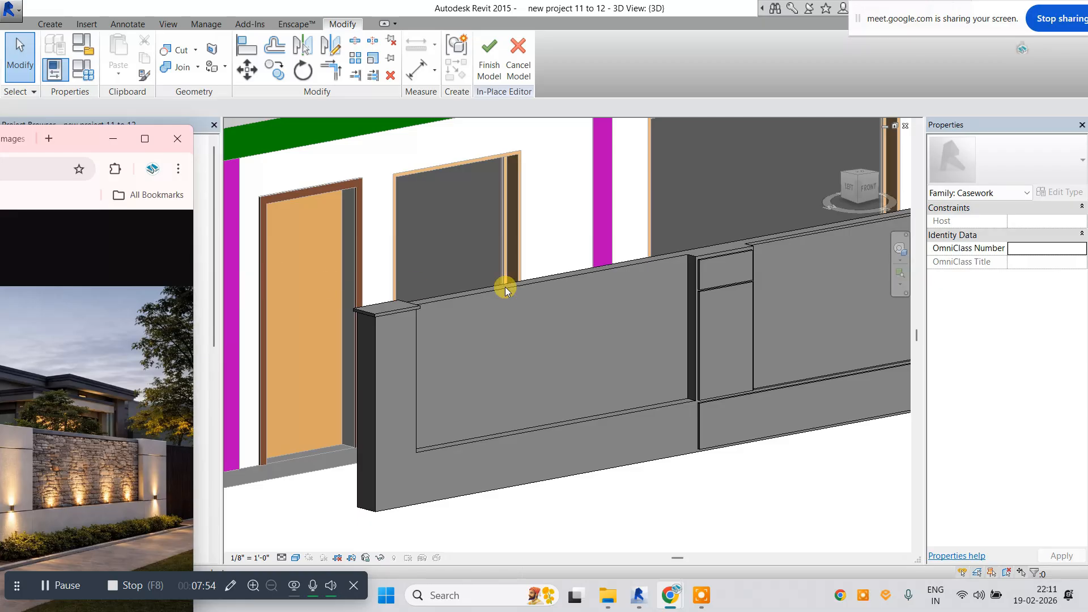
{"action": "left_click", "coordinate": [566, 299]}
{"action": "middle_click_drag", "start_coordinate": [661, 299], "coordinate": [600, 311]}
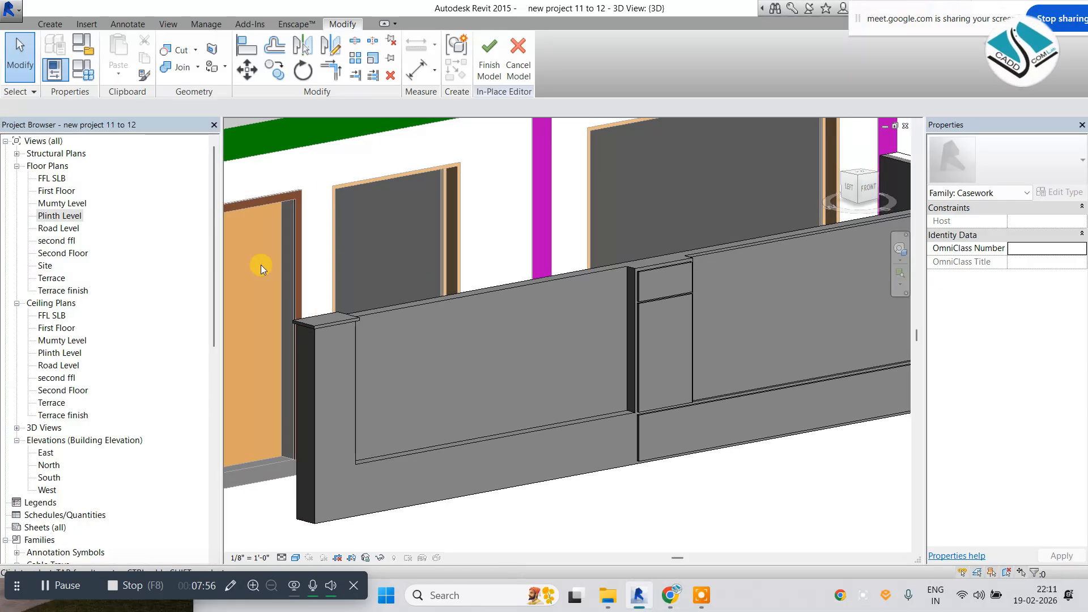
Examine the wall's layout in the Plinth Level floor plan and return to the default 3D view.
{"action": "double_click", "coordinate": [56, 216]}
{"action": "scroll", "coordinate": [456, 285], "scroll_direction": "down", "scroll_amount": 2}
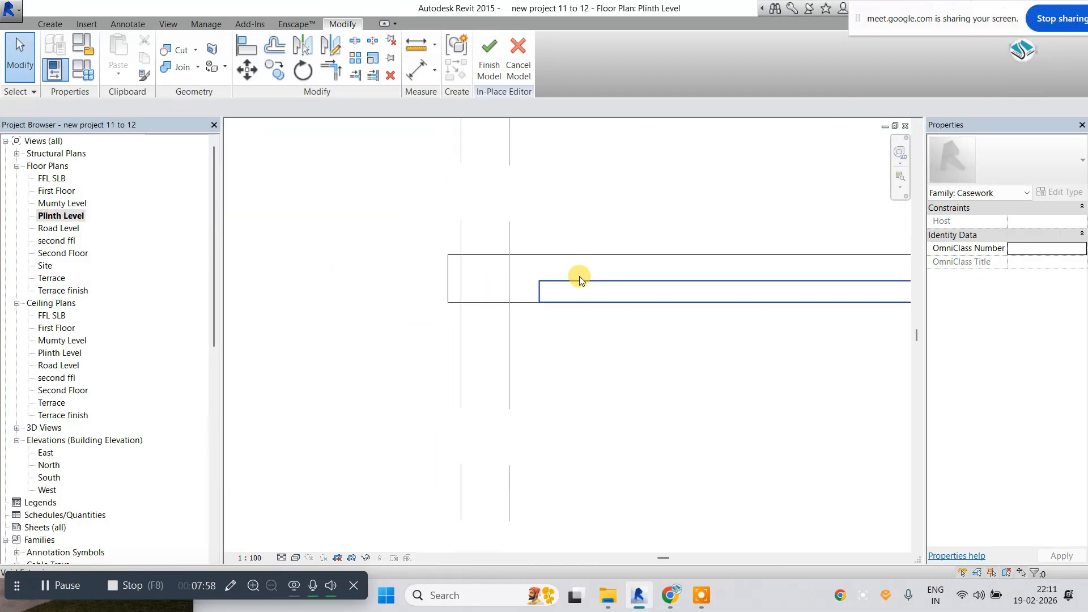
{"action": "middle_click_drag", "start_coordinate": [580, 277], "coordinate": [335, 301]}
{"action": "scroll", "coordinate": [335, 305], "scroll_direction": "down", "scroll_amount": 2}
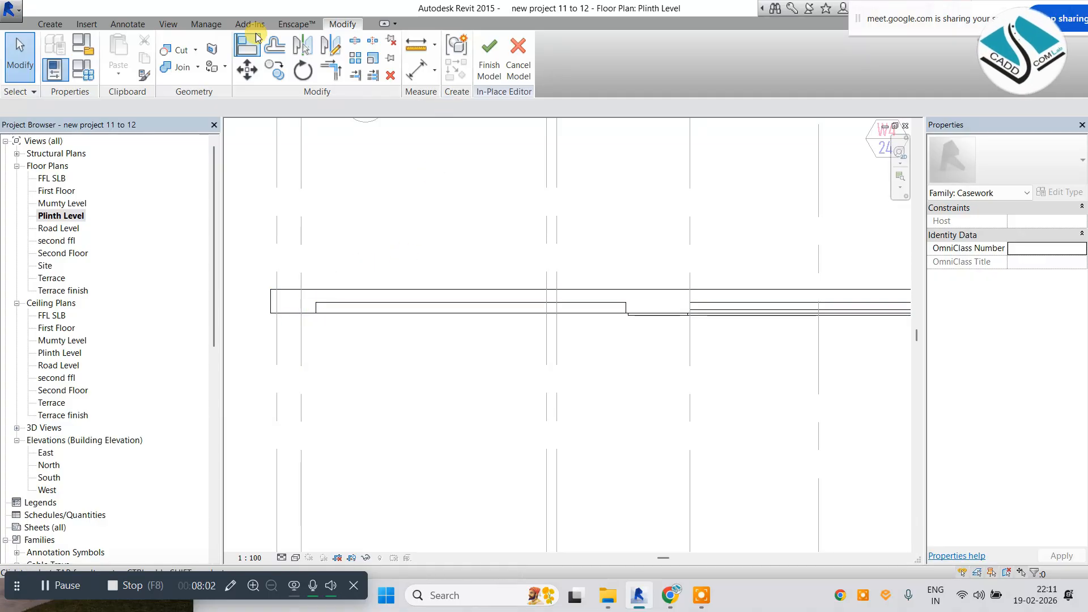
{"action": "left_click", "coordinate": [162, 25]}
{"action": "left_click", "coordinate": [128, 57]}
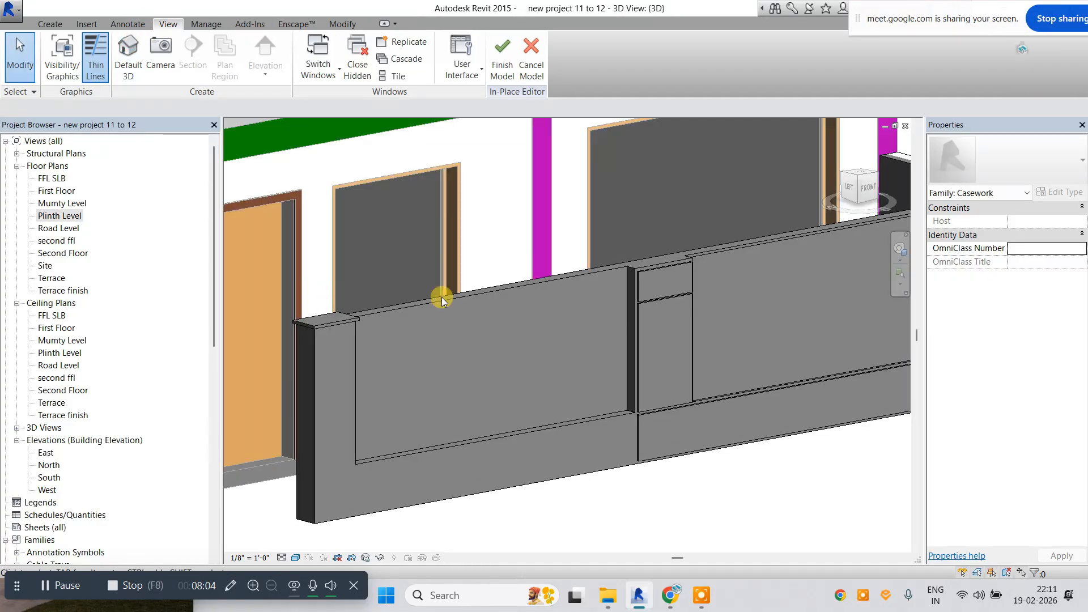
Start a new extrusion with the top face of the recessed wall beside the capped end pier as its work plane.
{"action": "mouse_move", "coordinate": [441, 298]}
{"action": "middle_mouse_down", "text": "shift"}
{"action": "mouse_move", "coordinate": [480, 369]}
{"action": "mouse_move", "coordinate": [447, 282]}
{"action": "middle_mouse_up", "text": "shift"}
{"action": "scroll", "coordinate": [447, 282], "scroll_direction": "up", "scroll_amount": 2}
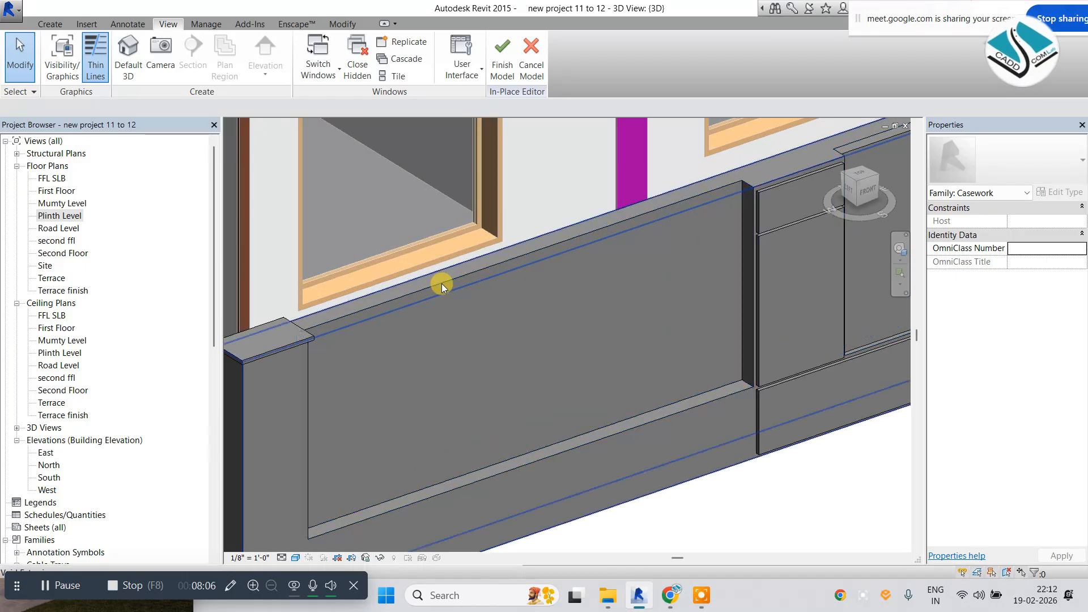
{"action": "middle_click_drag", "start_coordinate": [454, 321], "coordinate": [342, 313], "text": "shift"}
{"action": "left_click", "coordinate": [49, 24]}
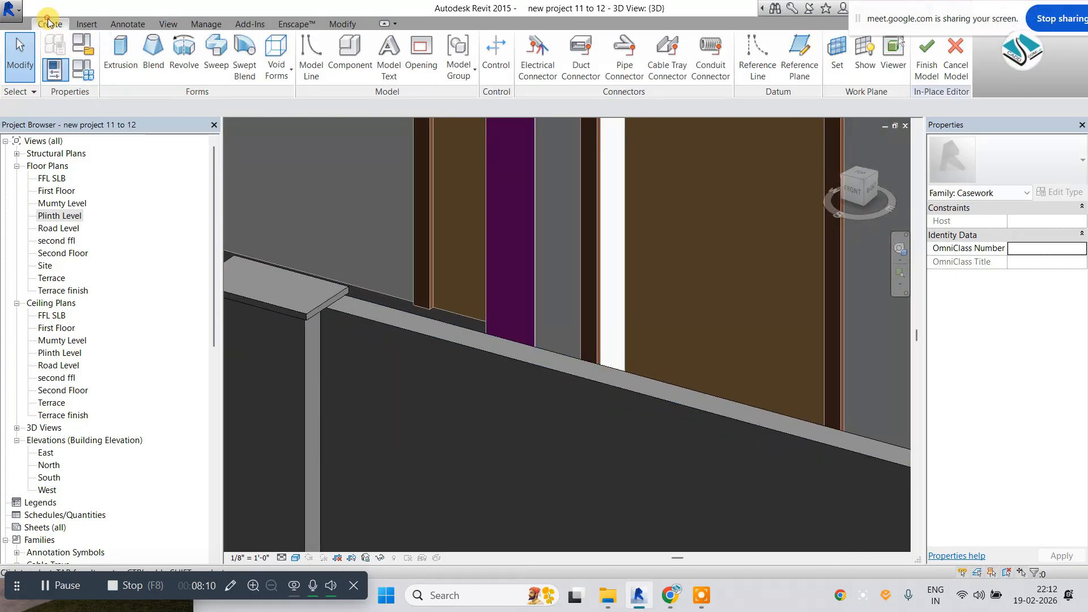
{"action": "left_click", "coordinate": [112, 68]}
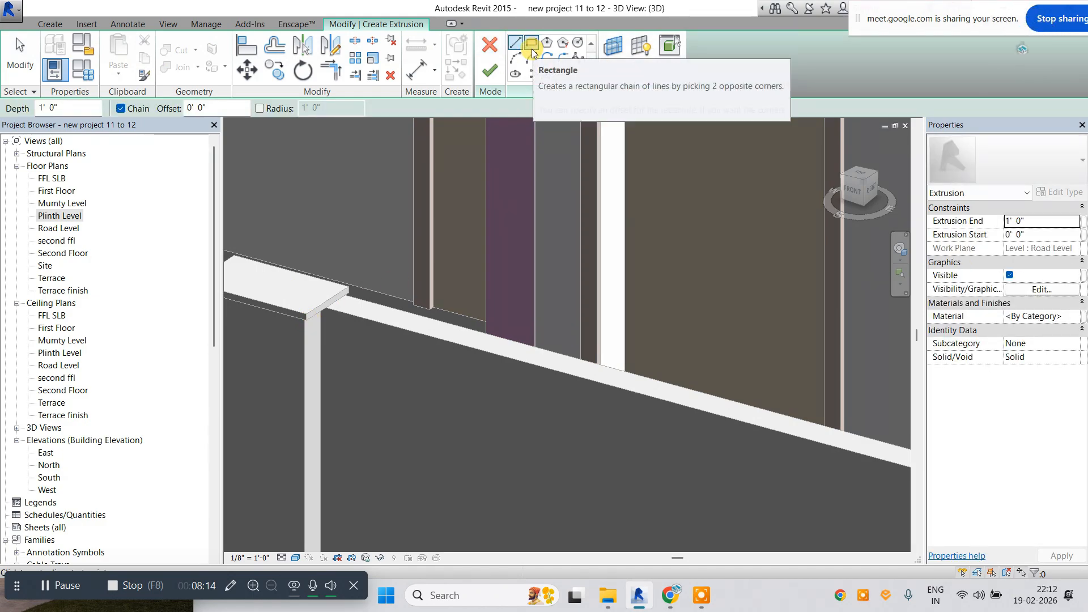
{"action": "left_click", "coordinate": [613, 50]}
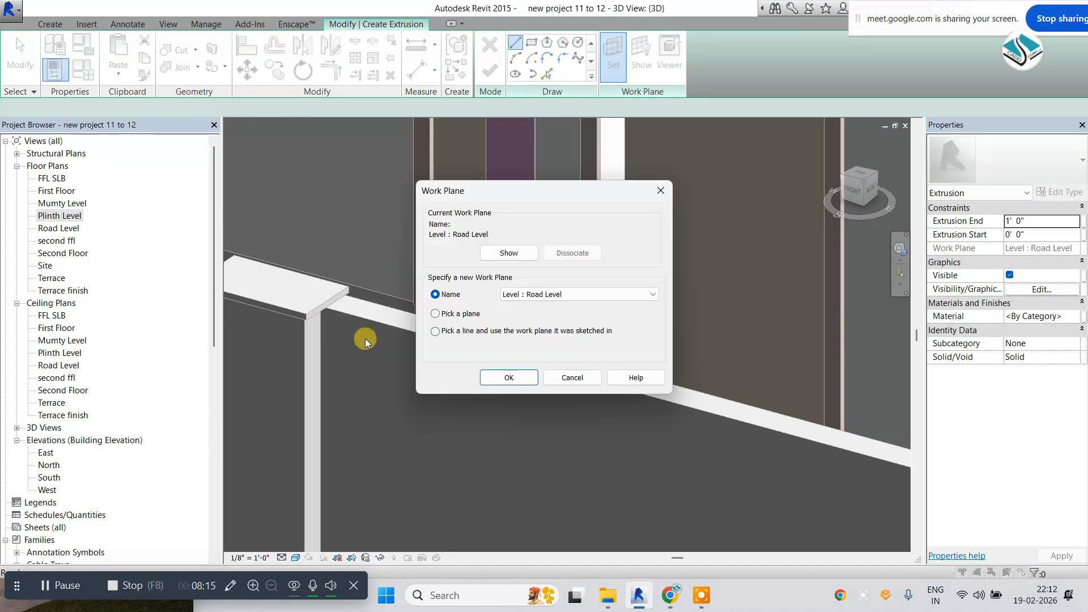
{"action": "left_click", "coordinate": [466, 315]}
{"action": "left_click", "coordinate": [495, 381]}
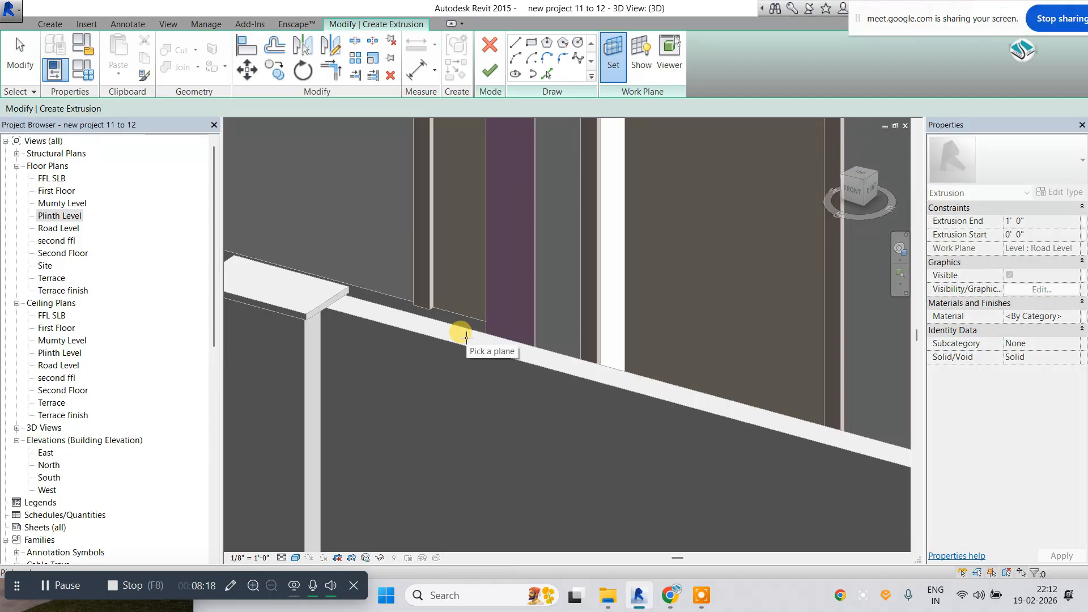
{"action": "left_click", "coordinate": [442, 335]}
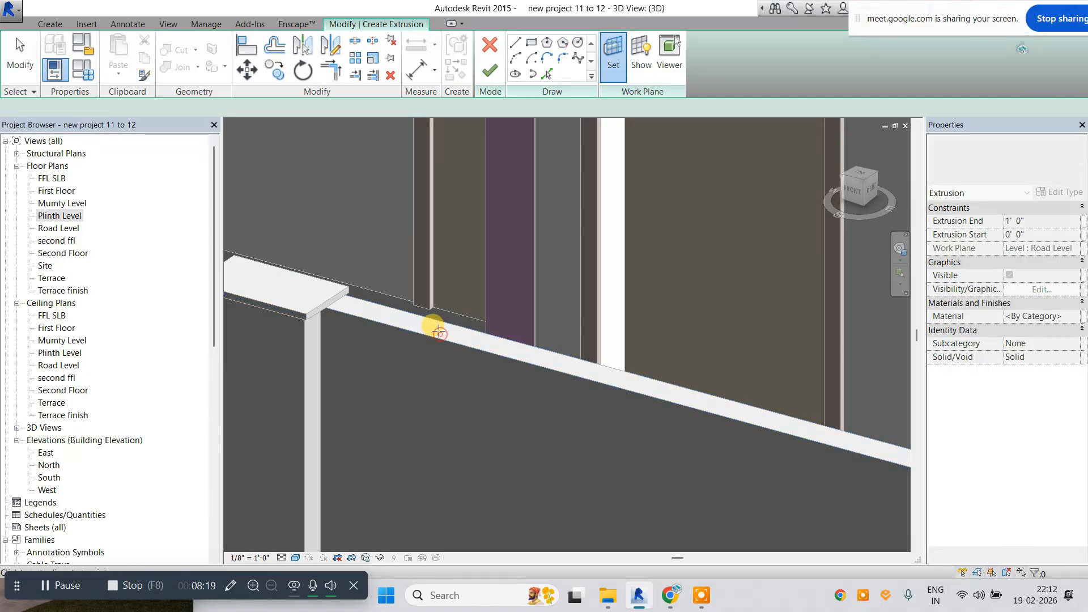
Sketch a rectangle over the wall's top from the end pier's cap to the intermediate pier and finish the extrusion.
{"action": "left_click", "coordinate": [533, 43]}
{"action": "scroll", "coordinate": [329, 298], "scroll_direction": "up", "scroll_amount": 5}
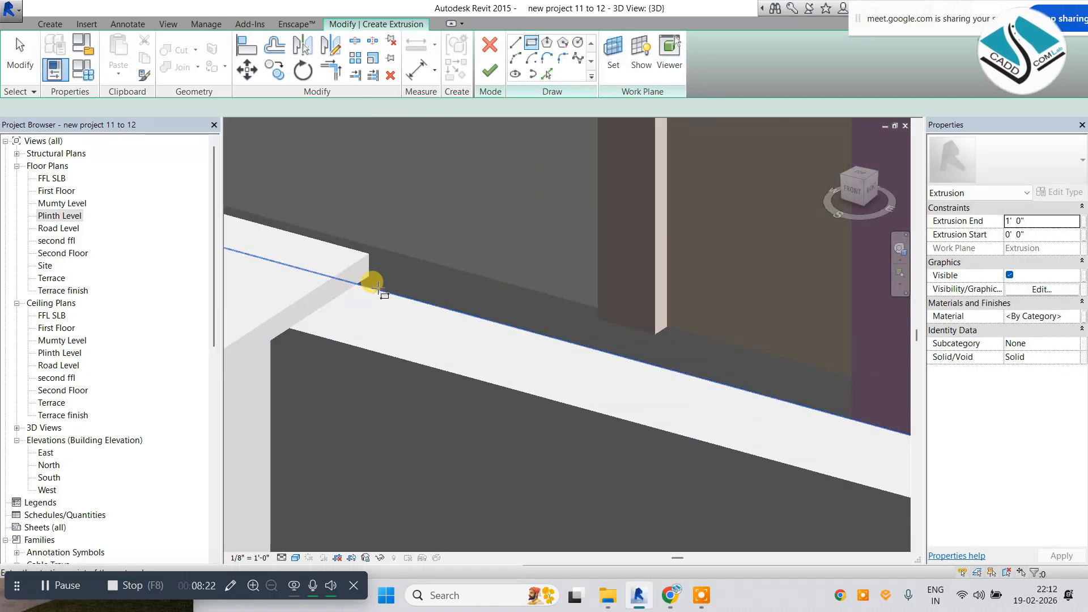
{"action": "left_click", "coordinate": [369, 275]}
{"action": "left_click", "coordinate": [319, 347]}
{"action": "scroll", "coordinate": [319, 347], "scroll_direction": "down", "scroll_amount": 3}
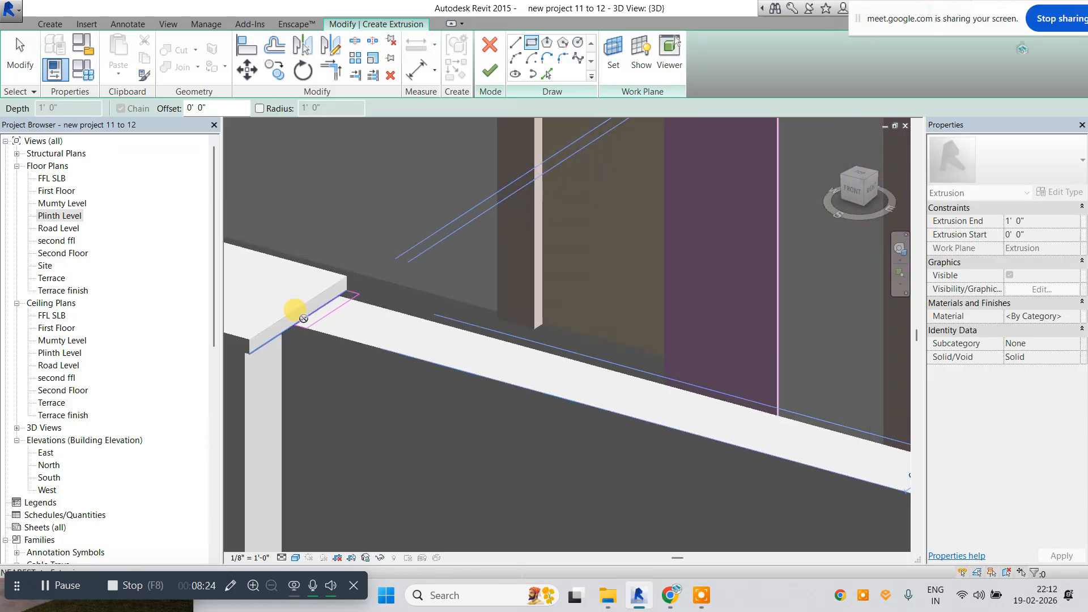
{"action": "middle_click_drag", "start_coordinate": [520, 417], "coordinate": [680, 291], "text": "shift"}
{"action": "scroll", "coordinate": [773, 236], "scroll_direction": "up", "scroll_amount": 4}
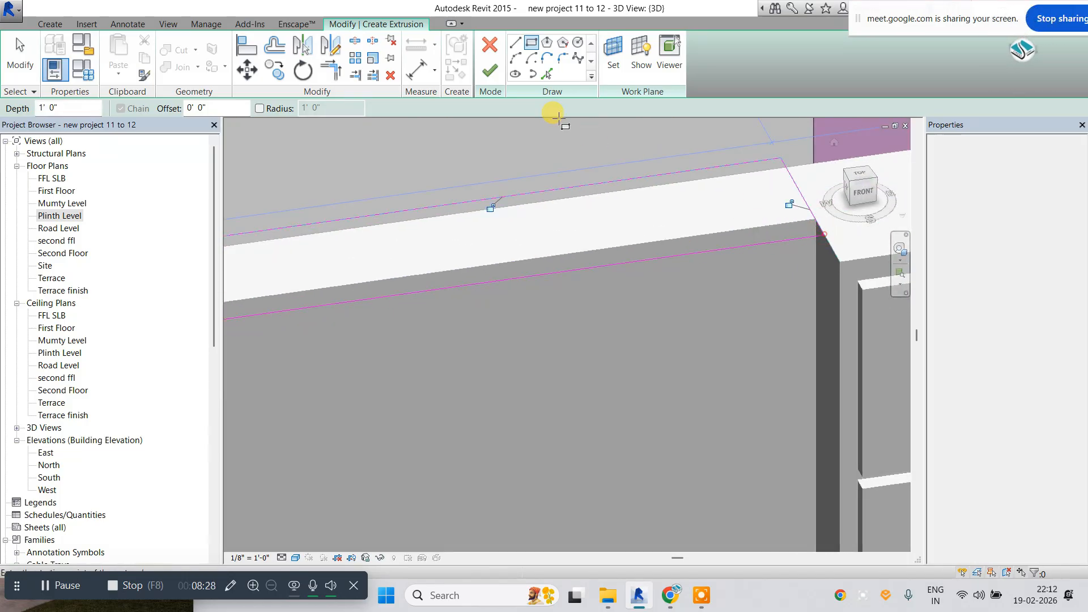
{"action": "left_click", "coordinate": [490, 71]}
Lower the coping extrusion's top face to a thickness of about 1 177/256" and pull its front face outward.
{"action": "middle_click_drag", "start_coordinate": [605, 316], "coordinate": [371, 308], "text": "shift"}
{"action": "scroll", "coordinate": [371, 308], "scroll_direction": "up", "scroll_amount": 3}
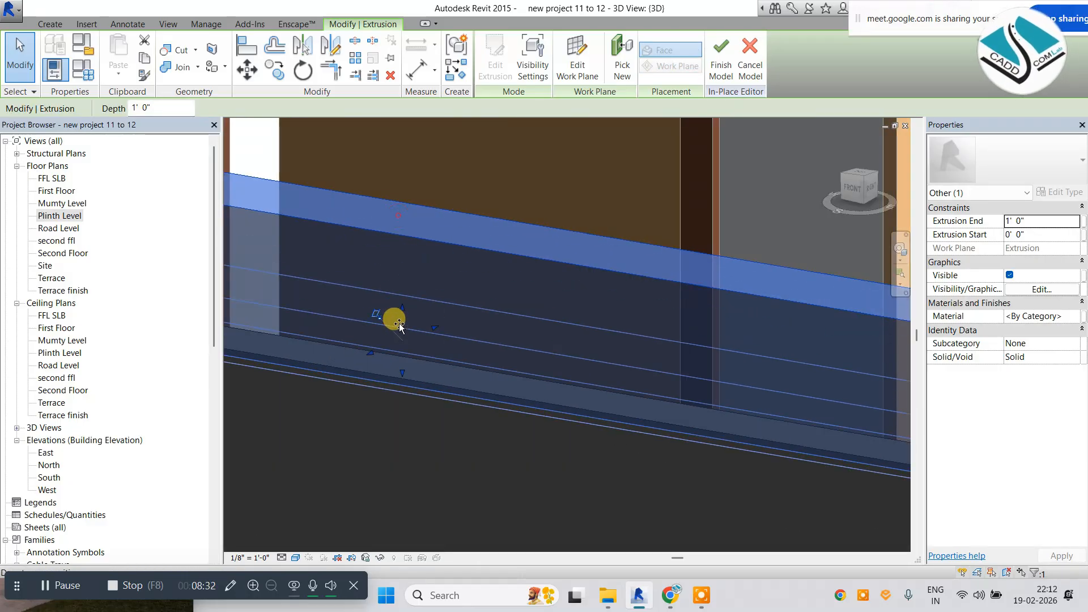
{"action": "left_click_drag", "start_coordinate": [399, 326], "coordinate": [419, 350]}
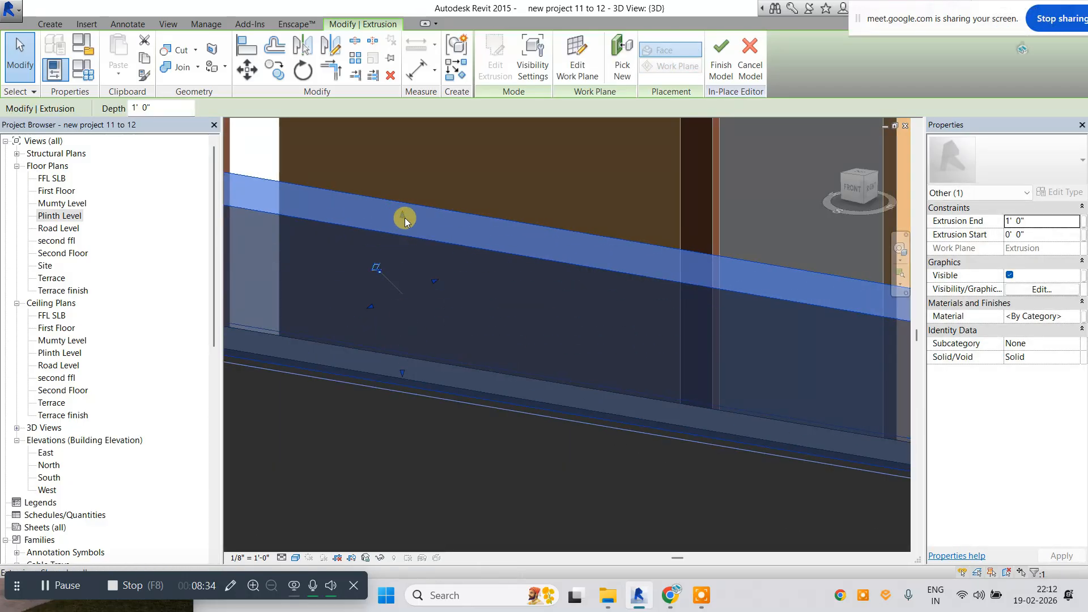
{"action": "left_click_drag", "start_coordinate": [403, 216], "coordinate": [409, 334]}
{"action": "middle_click_drag", "start_coordinate": [410, 335], "coordinate": [487, 198], "text": "shift"}
{"action": "scroll", "coordinate": [477, 267], "scroll_direction": "up", "scroll_amount": 3}
{"action": "left_click_drag", "start_coordinate": [474, 239], "coordinate": [497, 275]}
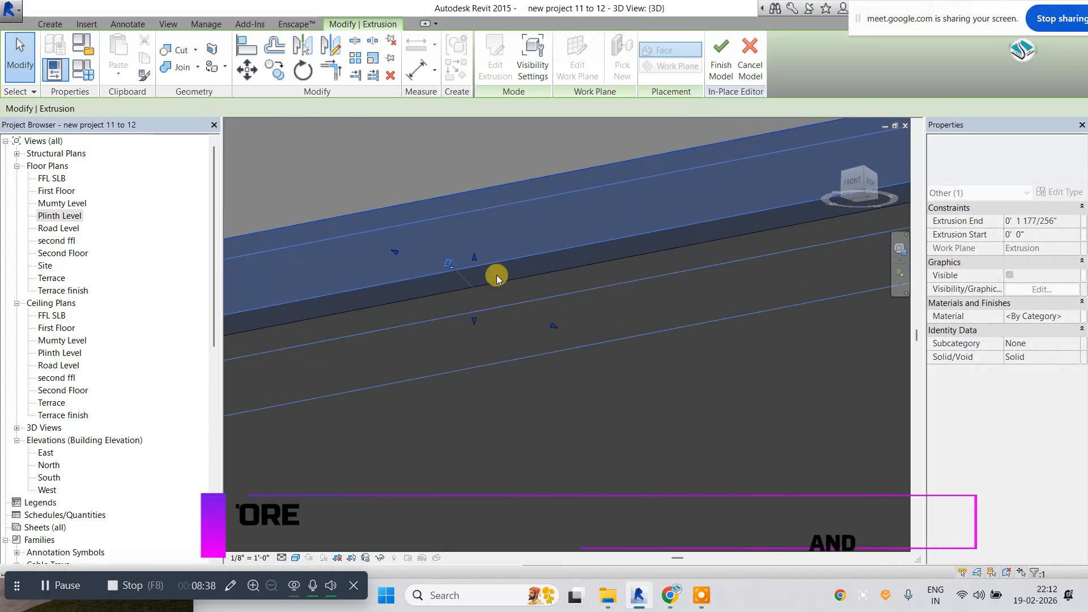
{"action": "key", "text": "Escape"}
Stretch the coping's end across the top of the intermediate pier.
{"action": "scroll", "coordinate": [499, 308], "scroll_direction": "down", "scroll_amount": 5}
{"action": "middle_click_drag", "start_coordinate": [445, 328], "coordinate": [539, 352], "text": "shift"}
{"action": "scroll", "coordinate": [549, 310], "scroll_direction": "up", "scroll_amount": 3}
{"action": "left_click", "coordinate": [573, 284]}
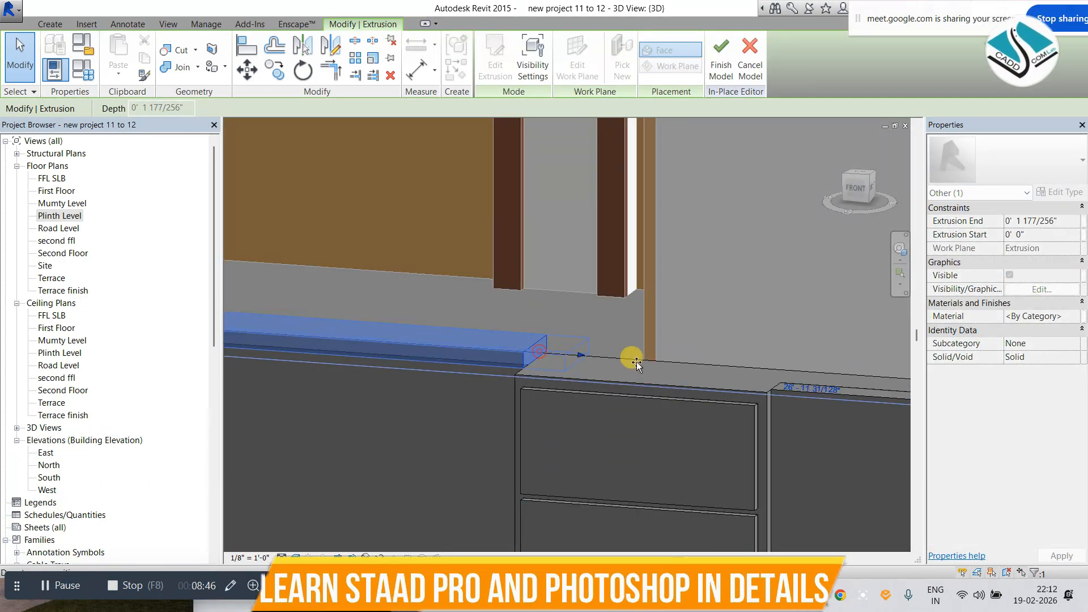
{"action": "left_click_drag", "start_coordinate": [637, 364], "coordinate": [777, 376]}
{"action": "left_click", "coordinate": [525, 314]}
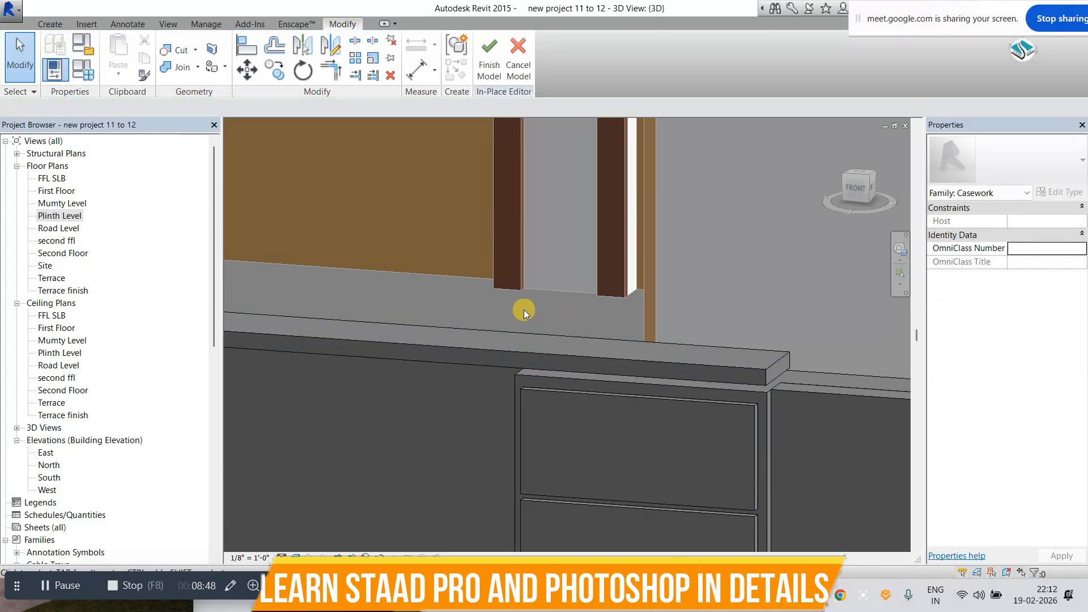
Pull the coping's end back to the near edge of the intermediate pier.
{"action": "scroll", "coordinate": [539, 317], "scroll_direction": "down", "scroll_amount": 2}
{"action": "middle_click_drag", "start_coordinate": [533, 326], "coordinate": [548, 303], "text": "shift"}
{"action": "scroll", "coordinate": [548, 303], "scroll_direction": "up", "scroll_amount": 2}
{"action": "left_click", "coordinate": [548, 303]}
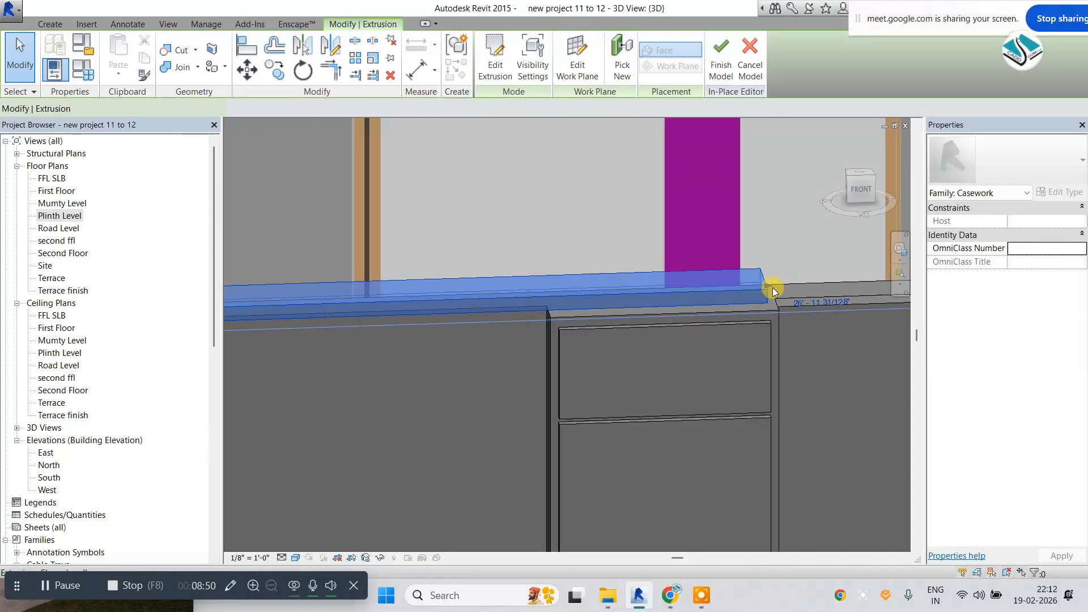
{"action": "left_click_drag", "start_coordinate": [548, 299], "coordinate": [548, 299]}
{"action": "left_click", "coordinate": [597, 305]}
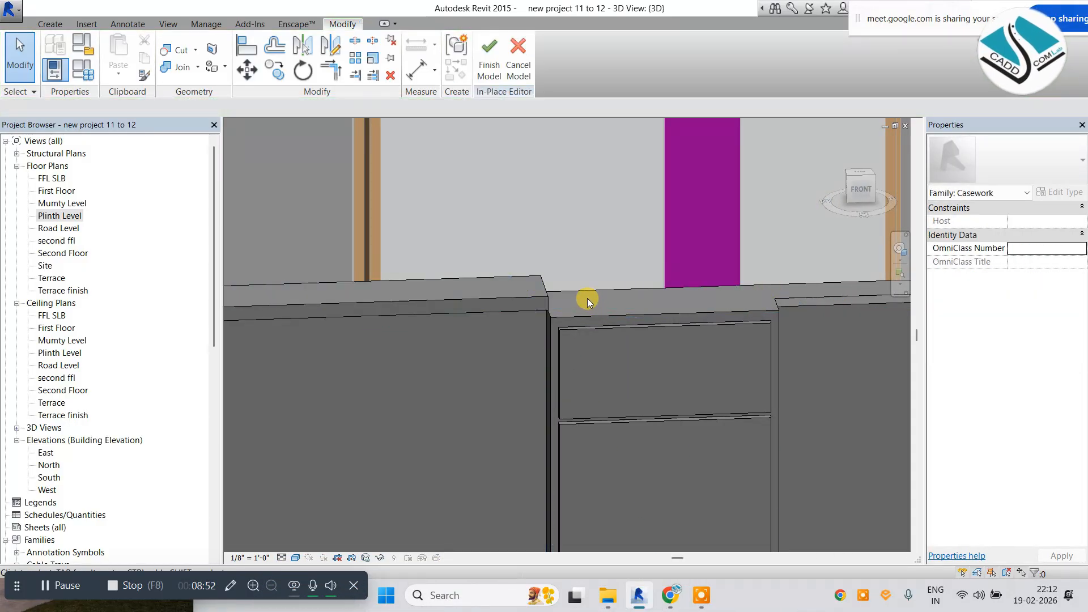
Lower the coping's top face so that its thickness is about 1 21/256".
{"action": "scroll", "coordinate": [592, 300], "scroll_direction": "down", "scroll_amount": 5}
{"action": "middle_click_drag", "start_coordinate": [596, 343], "coordinate": [591, 296], "text": "shift"}
{"action": "scroll", "coordinate": [343, 290], "scroll_direction": "up", "scroll_amount": 5}
{"action": "scroll", "coordinate": [397, 303], "scroll_direction": "up", "scroll_amount": 2}
{"action": "left_click", "coordinate": [383, 285]}
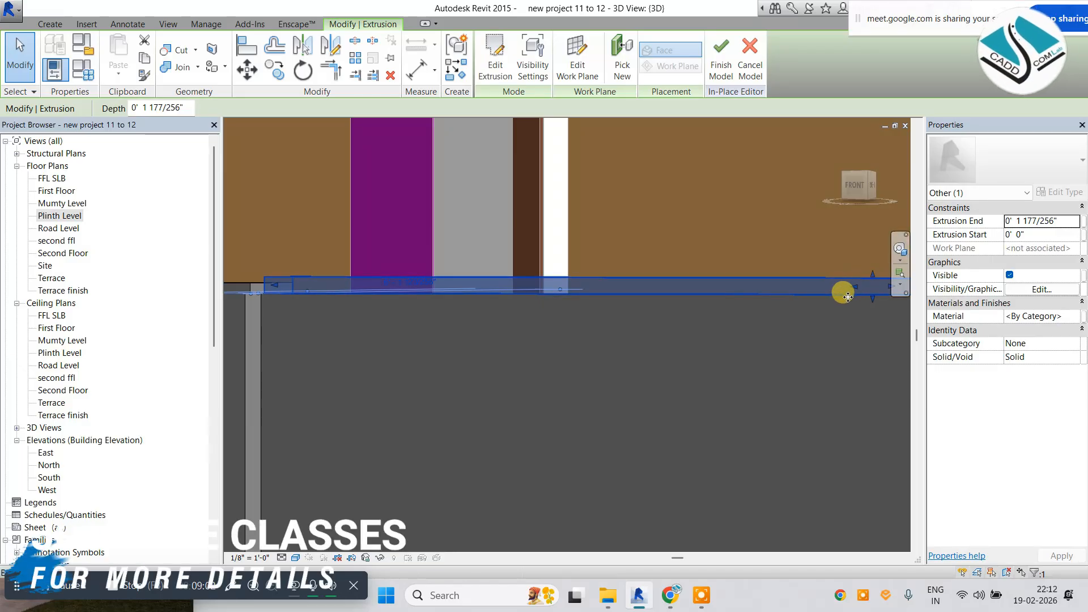
{"action": "middle_click_drag", "start_coordinate": [835, 284], "coordinate": [806, 261]}
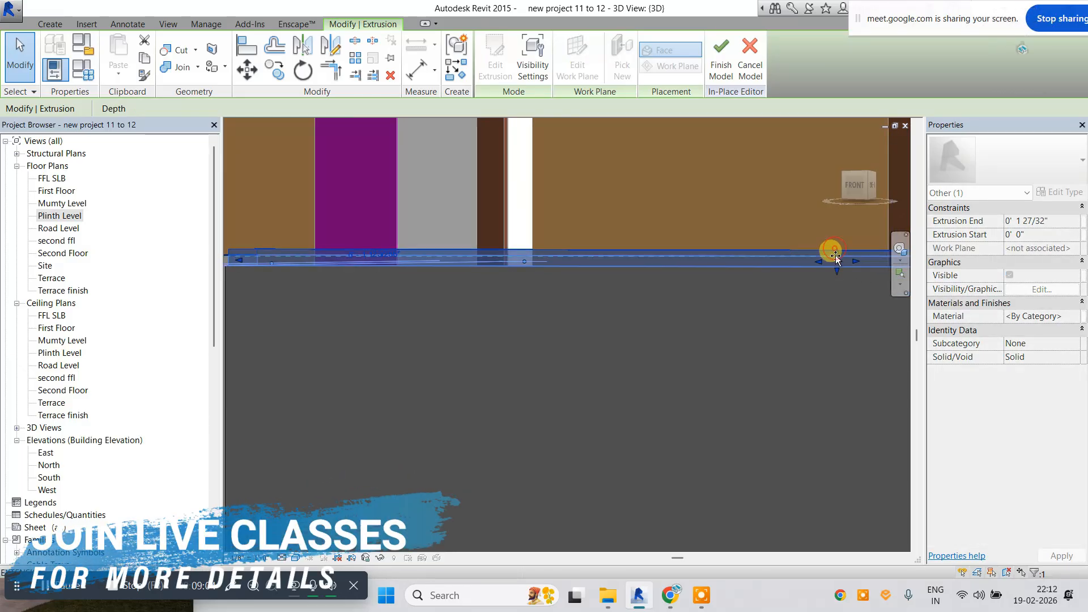
{"action": "left_click", "coordinate": [639, 306]}
Stretch the coping's end along the whole wall top to the outer edge of the far end pier.
{"action": "middle_click_drag", "start_coordinate": [639, 306], "coordinate": [688, 399], "text": "shift"}
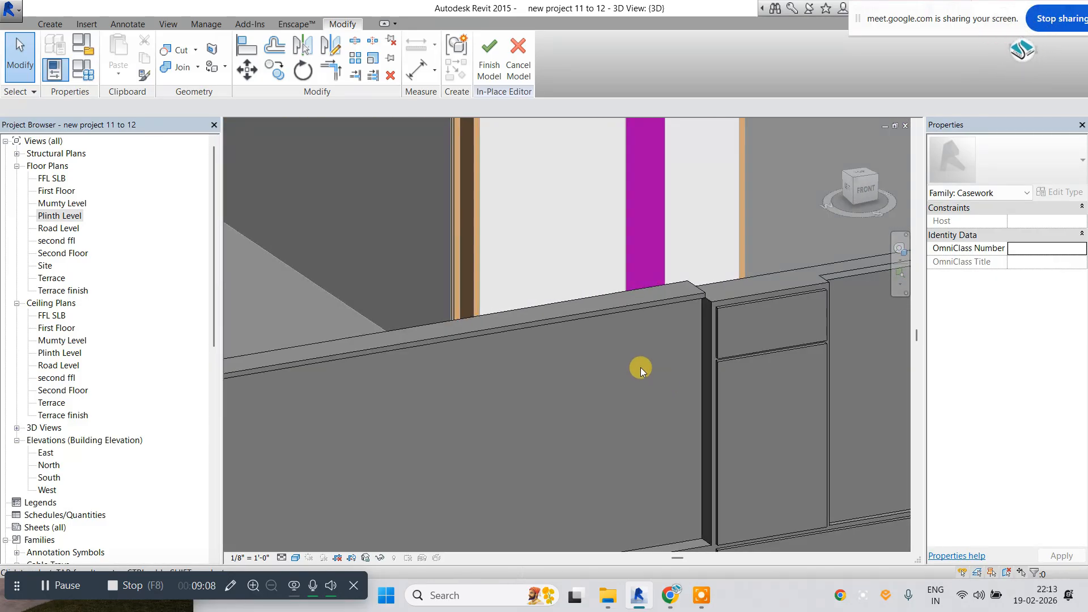
{"action": "scroll", "coordinate": [640, 368], "scroll_direction": "down", "scroll_amount": 2}
{"action": "middle_click_drag", "start_coordinate": [643, 352], "coordinate": [419, 363]}
{"action": "left_click", "coordinate": [476, 349]}
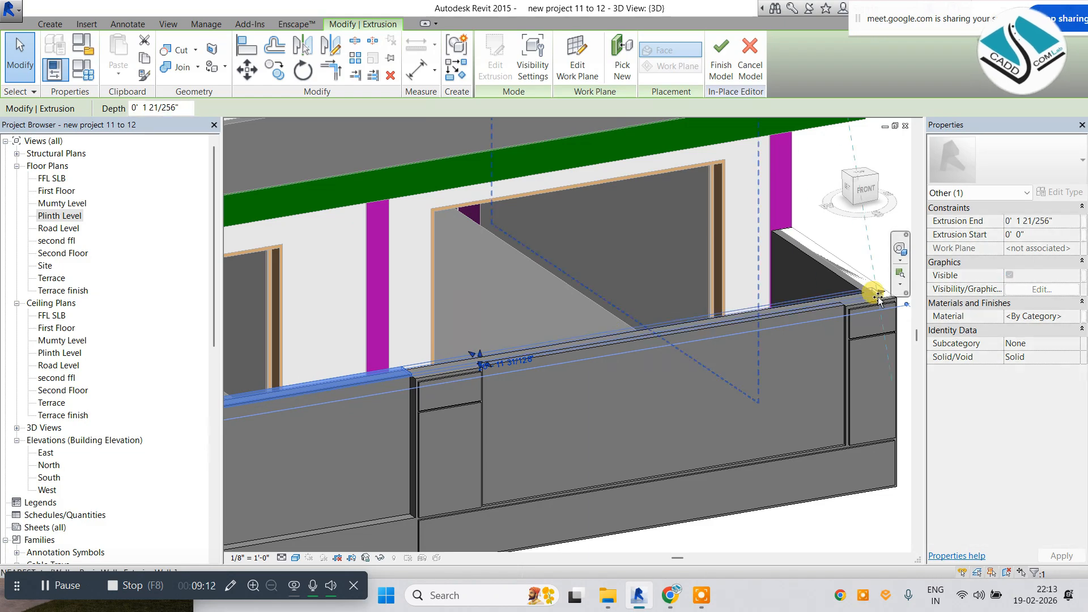
{"action": "scroll", "coordinate": [843, 309], "scroll_direction": "up", "scroll_amount": 5}
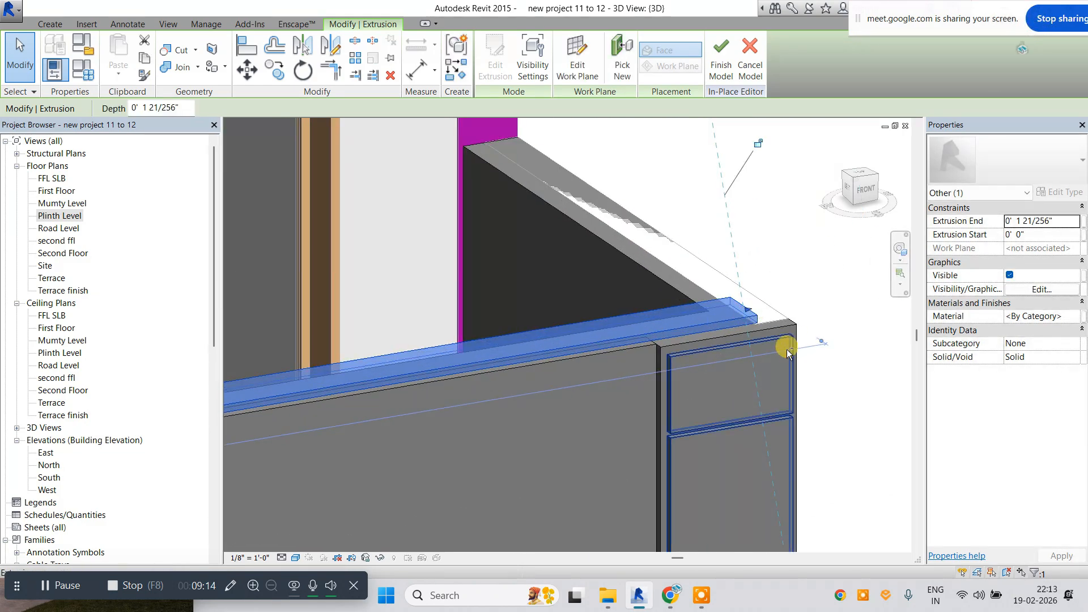
{"action": "middle_click_drag", "start_coordinate": [787, 348], "coordinate": [639, 248], "text": "shift"}
{"action": "scroll", "coordinate": [639, 227], "scroll_direction": "down", "scroll_amount": 2}
{"action": "scroll", "coordinate": [643, 432], "scroll_direction": "up", "scroll_amount": 3}
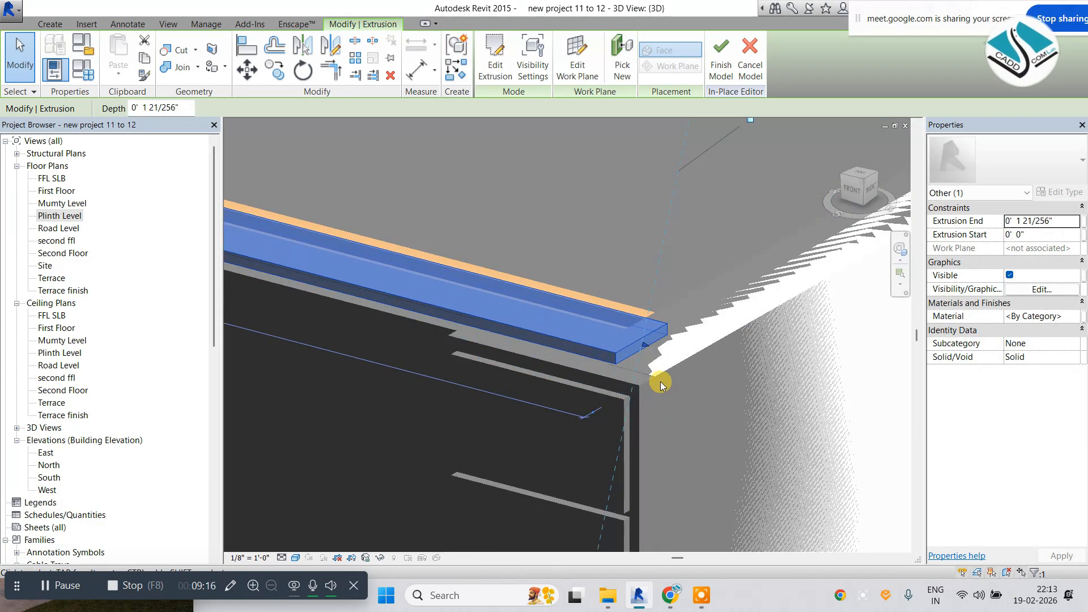
{"action": "scroll", "coordinate": [661, 385], "scroll_direction": "up", "scroll_amount": 1}
{"action": "left_click_drag", "start_coordinate": [669, 351], "coordinate": [686, 351]}
{"action": "key", "text": "Escape"}
Compare the coping above the intermediate pier with the boundary wall reference image in Chrome and return to Revit.
{"action": "scroll", "coordinate": [679, 347], "scroll_direction": "down", "scroll_amount": 5}
{"action": "middle_click_drag", "start_coordinate": [679, 346], "coordinate": [641, 307], "text": "shift"}
{"action": "scroll", "coordinate": [652, 310], "scroll_direction": "up", "scroll_amount": 5}
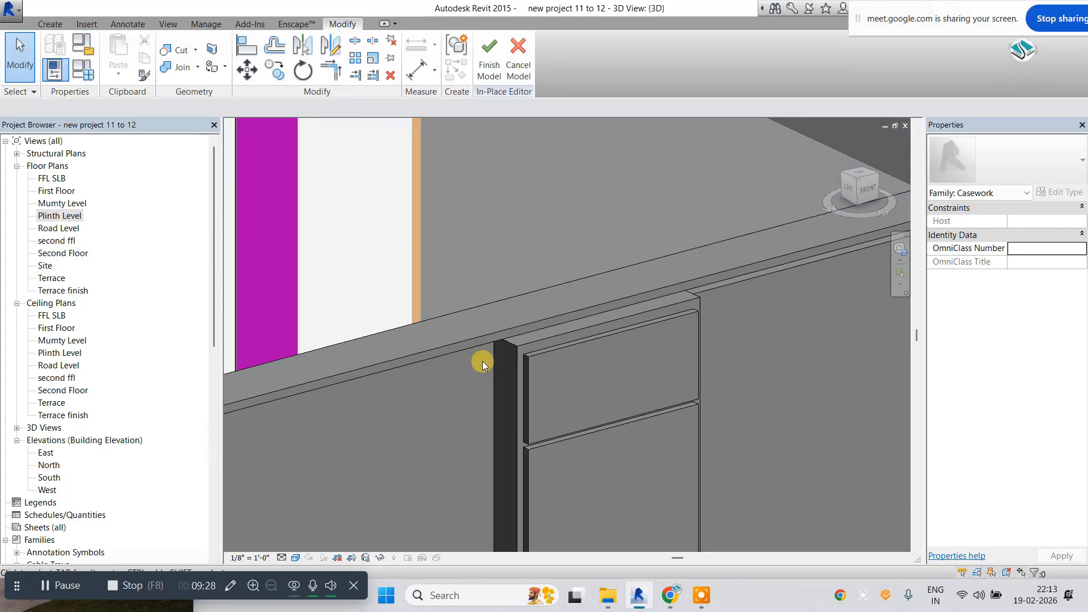
{"action": "mouse_move", "coordinate": [670, 595]}
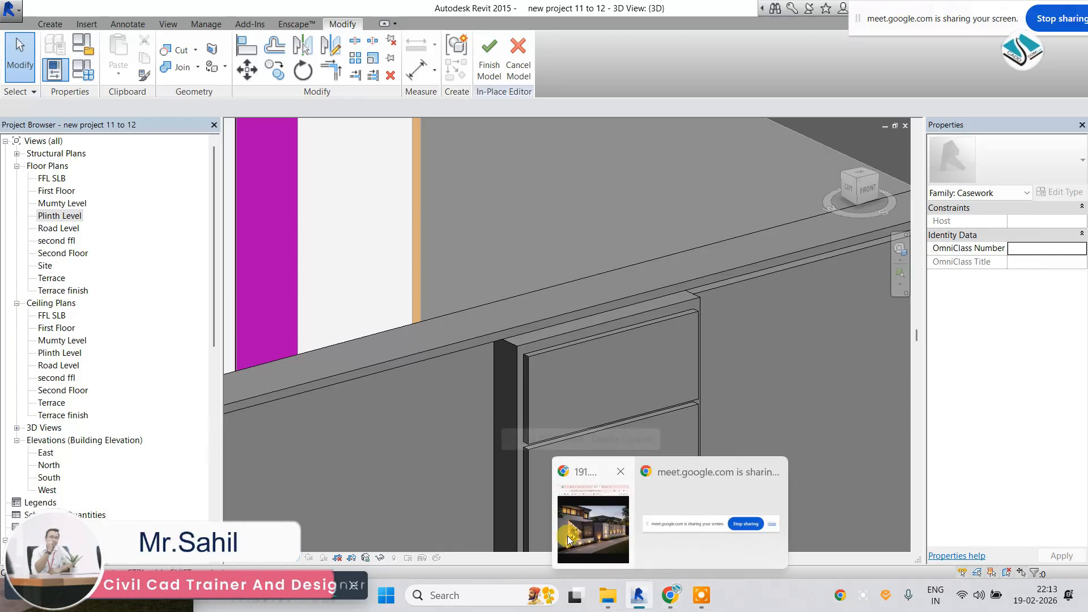
{"action": "left_click", "coordinate": [569, 533]}
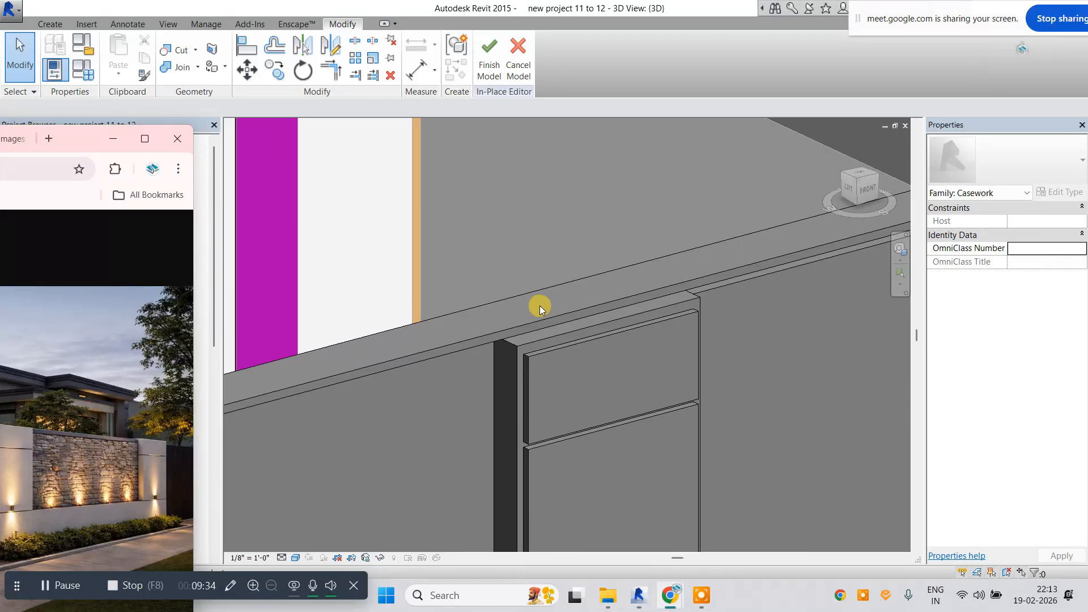
{"action": "left_click", "coordinate": [539, 305]}
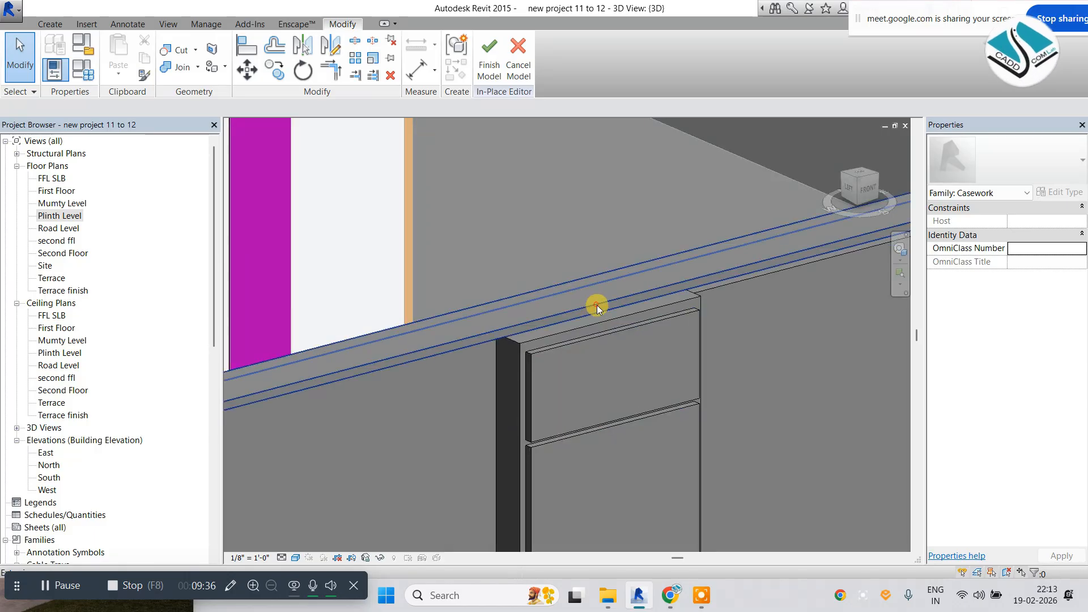
{"action": "left_click", "coordinate": [597, 305]}
{"action": "scroll", "coordinate": [600, 328], "scroll_direction": "up", "scroll_amount": 4}
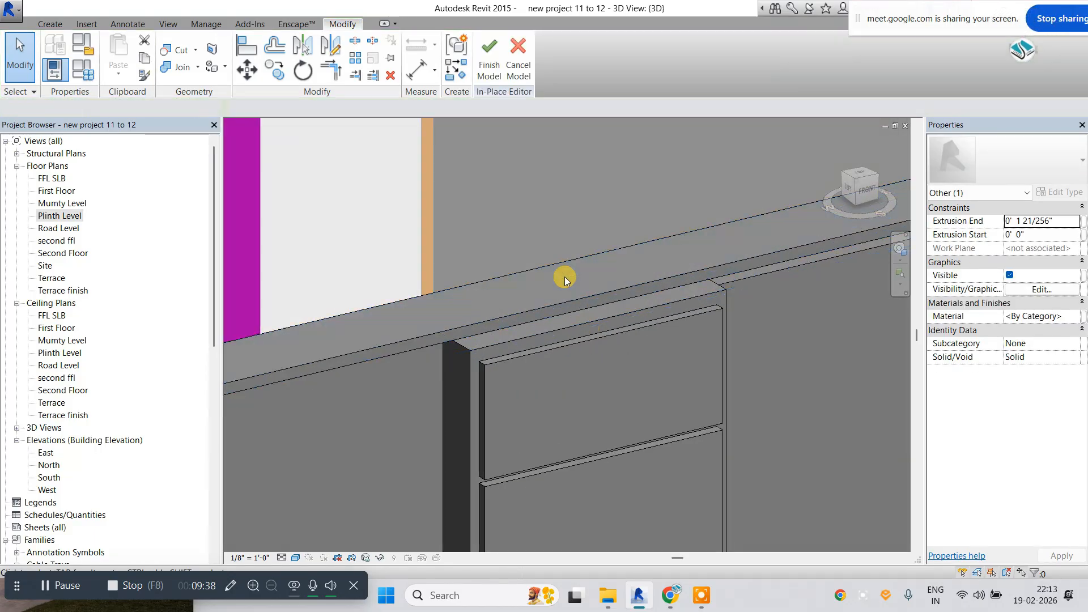
{"action": "key", "text": "Escape"}
Start a new extrusion with the coping's front face above the intermediate pier as its work plane.
{"action": "left_click", "coordinate": [50, 24]}
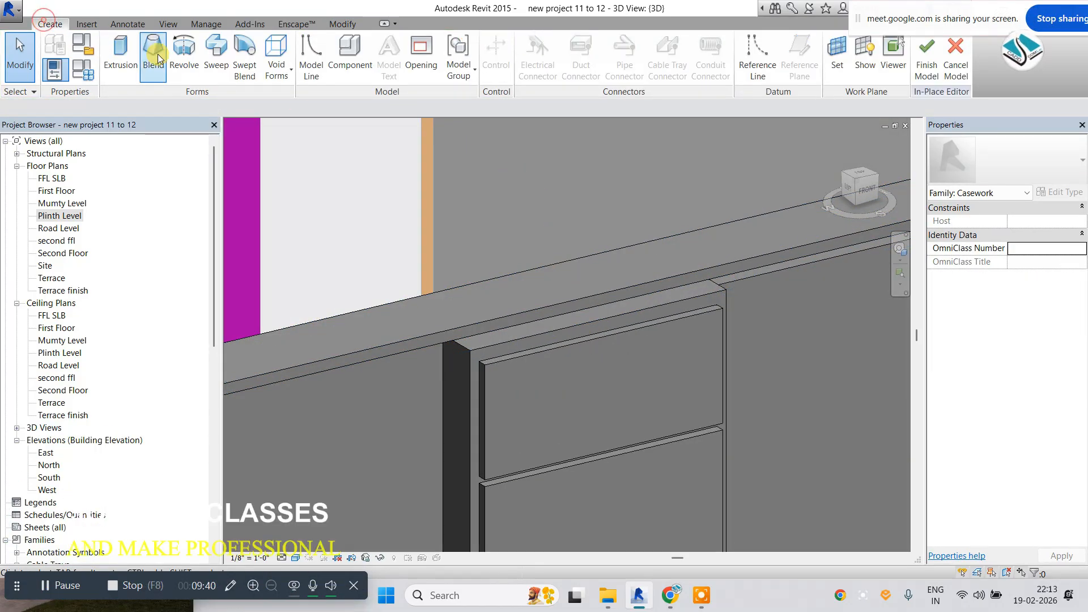
{"action": "left_click", "coordinate": [121, 54]}
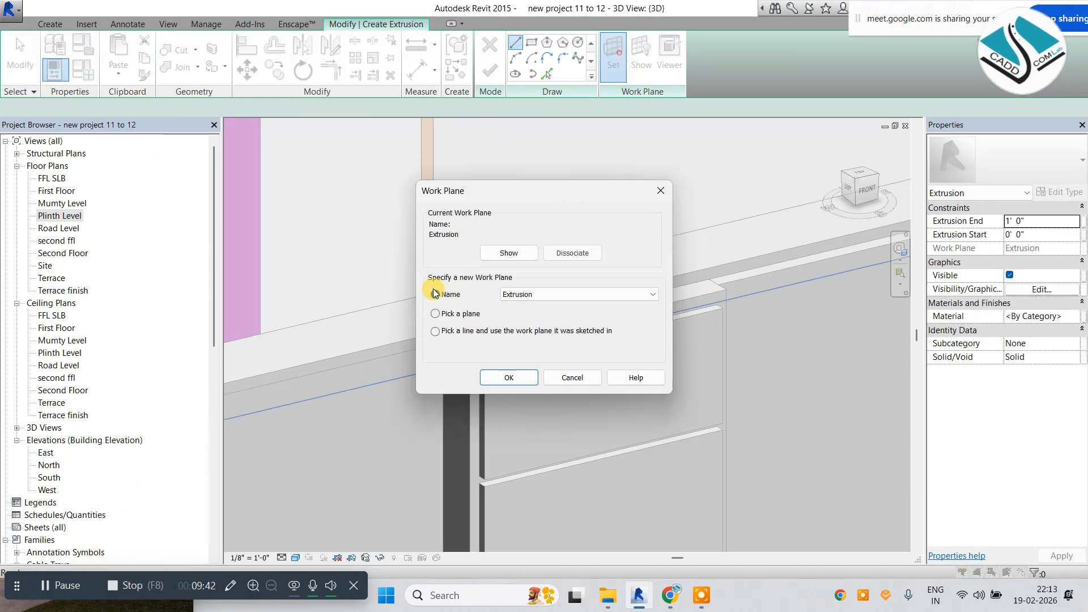
{"action": "left_click", "coordinate": [521, 386]}
{"action": "scroll", "coordinate": [518, 323], "scroll_direction": "up", "scroll_amount": 2}
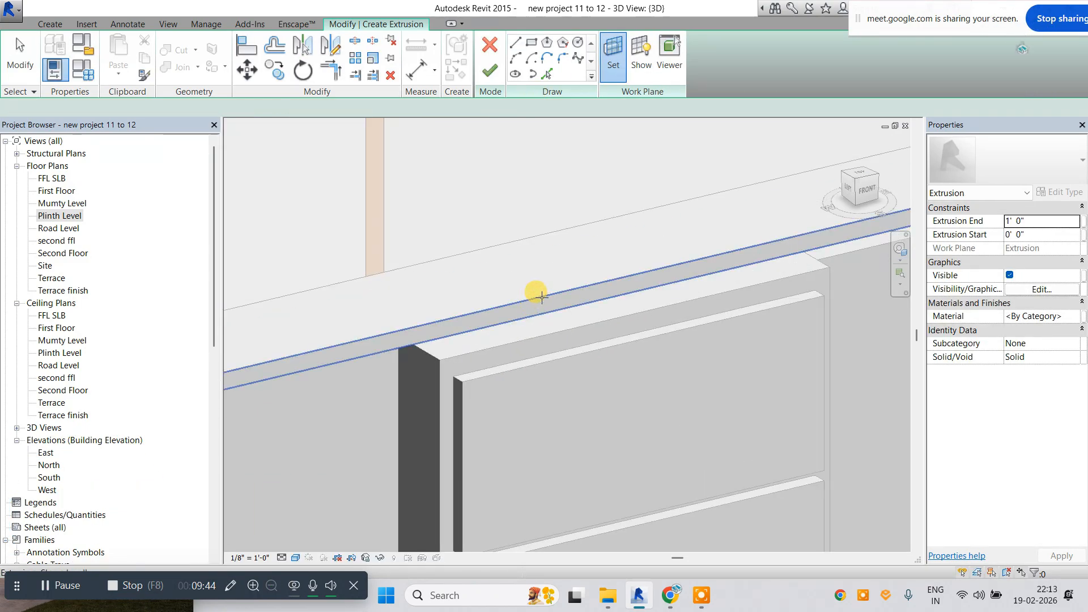
{"action": "left_click", "coordinate": [539, 295]}
Sketch a rectangle on the coping's front face spanning the intermediate pier's width and finish the extrusion.
{"action": "scroll", "coordinate": [447, 306], "scroll_direction": "up", "scroll_amount": 1}
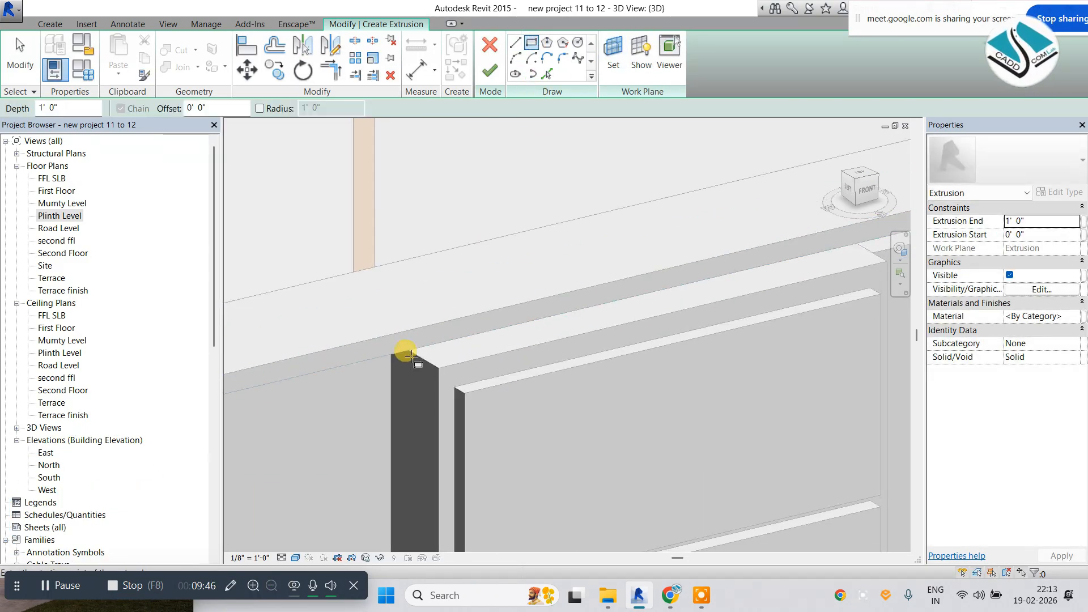
{"action": "left_click", "coordinate": [412, 350]}
{"action": "middle_click_drag", "start_coordinate": [646, 288], "coordinate": [457, 335]}
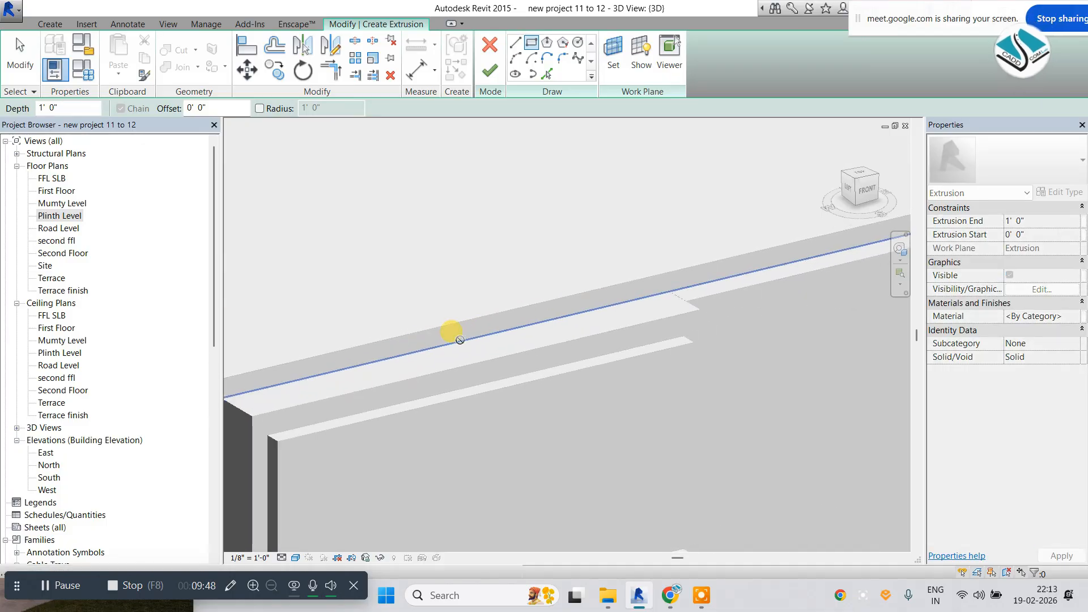
{"action": "left_click", "coordinate": [678, 271]}
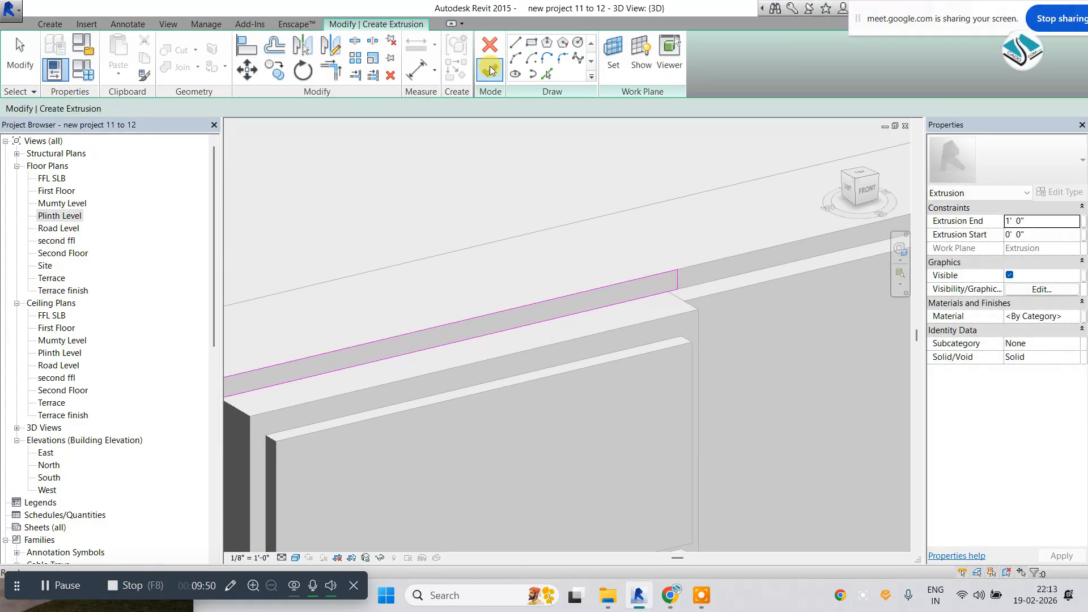
{"action": "left_click", "coordinate": [491, 71]}
Pull the new pier cap's outer face back to just in front of the intermediate pier's face.
{"action": "mouse_move", "coordinate": [505, 257]}
{"action": "middle_mouse_down", "text": "shift"}
{"action": "mouse_move", "coordinate": [518, 301]}
{"action": "mouse_move", "coordinate": [578, 291]}
{"action": "mouse_move", "coordinate": [559, 358]}
{"action": "middle_mouse_up", "text": "shift"}
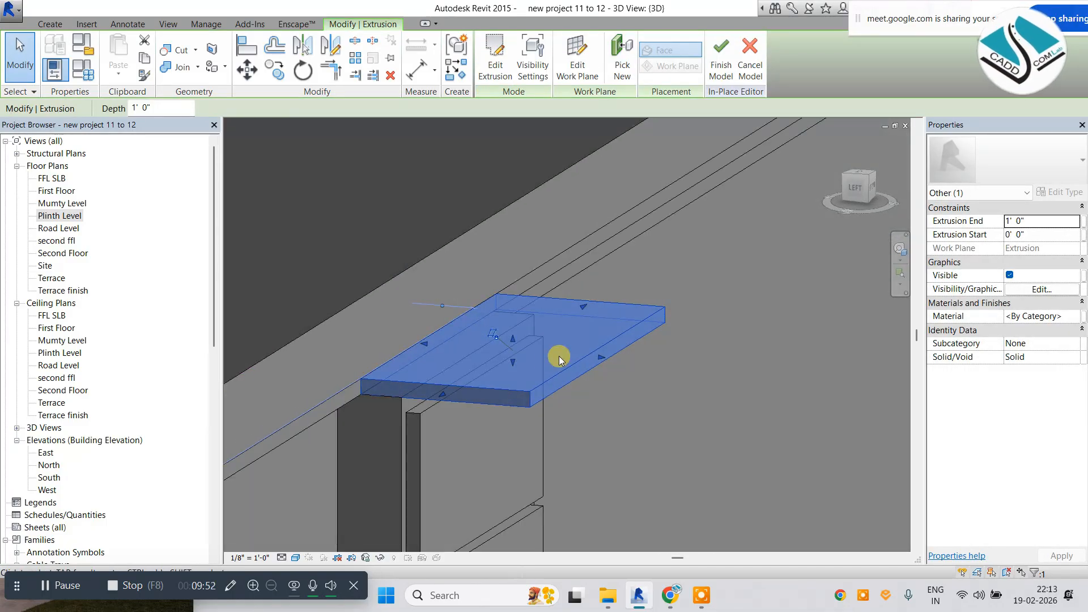
{"action": "scroll", "coordinate": [546, 363], "scroll_direction": "up", "scroll_amount": 2}
{"action": "left_click_drag", "start_coordinate": [631, 355], "coordinate": [438, 362]}
{"action": "key", "text": "Escape"}
{"action": "scroll", "coordinate": [470, 335], "scroll_direction": "down", "scroll_amount": 3}
{"action": "middle_click_drag", "start_coordinate": [560, 349], "coordinate": [448, 352], "text": "shift"}
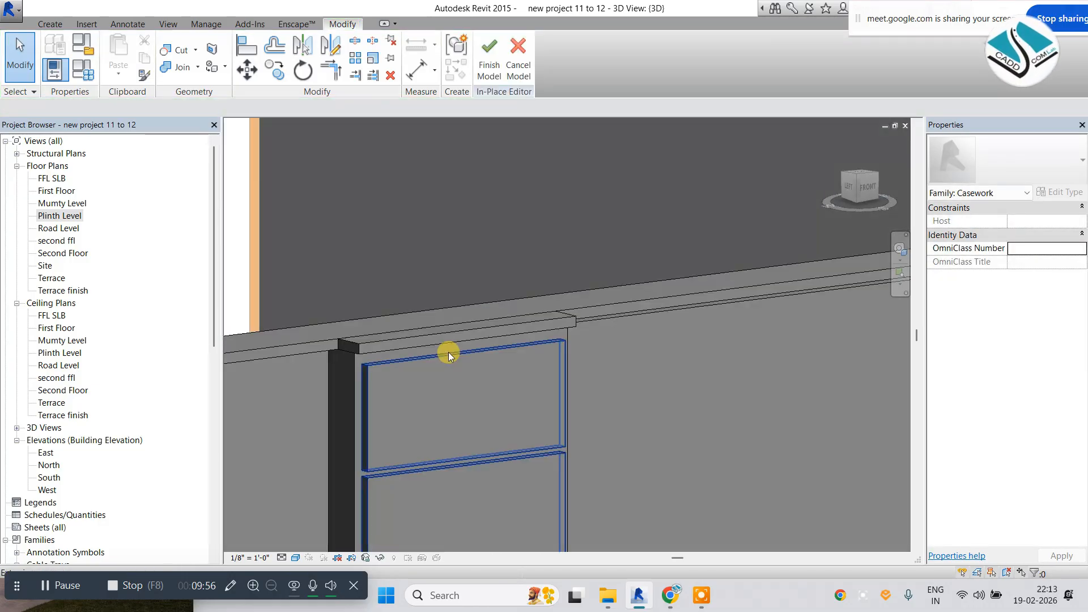
Copy the intermediate pier's cap in the South elevation and place the copy over the right end pier.
{"action": "left_click", "coordinate": [435, 338]}
{"action": "scroll", "coordinate": [432, 335], "scroll_direction": "down", "scroll_amount": 2}
{"action": "middle_click_drag", "start_coordinate": [549, 319], "coordinate": [441, 280]}
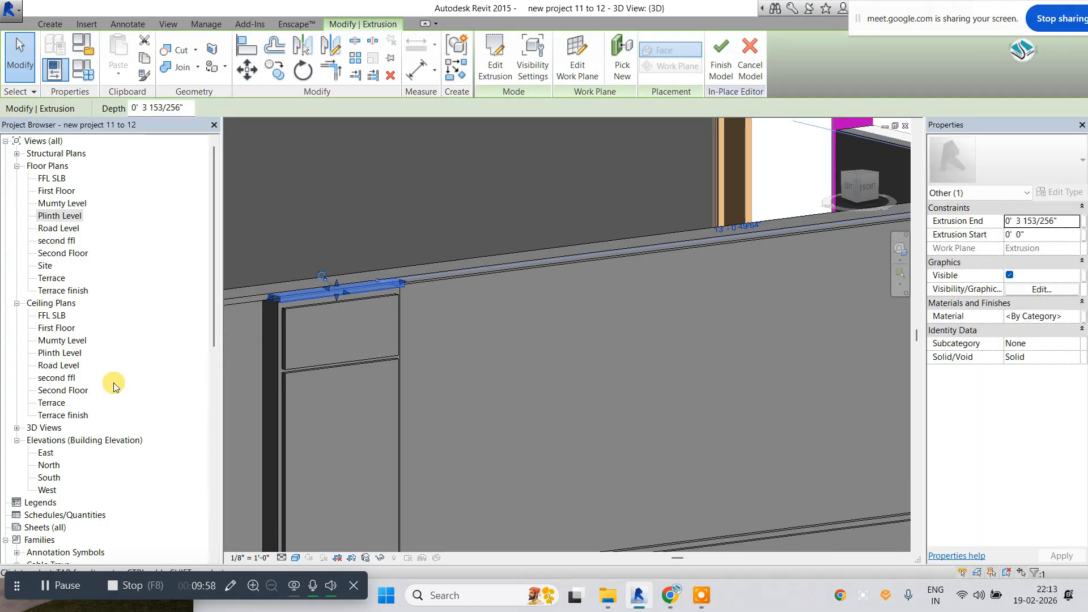
{"action": "double_click", "coordinate": [49, 477]}
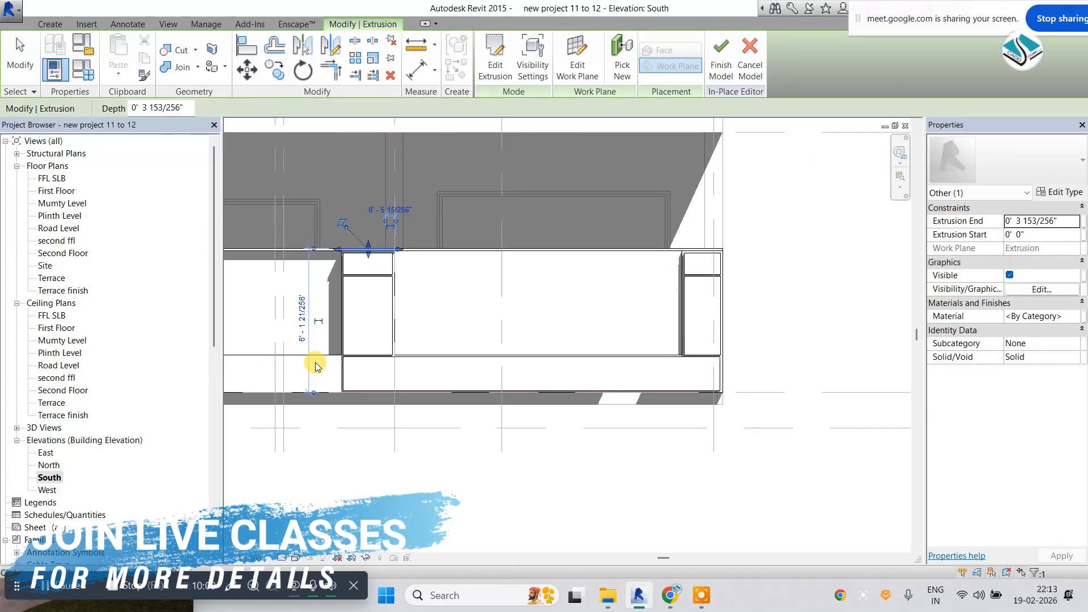
{"action": "scroll", "coordinate": [385, 244], "scroll_direction": "up", "scroll_amount": 3}
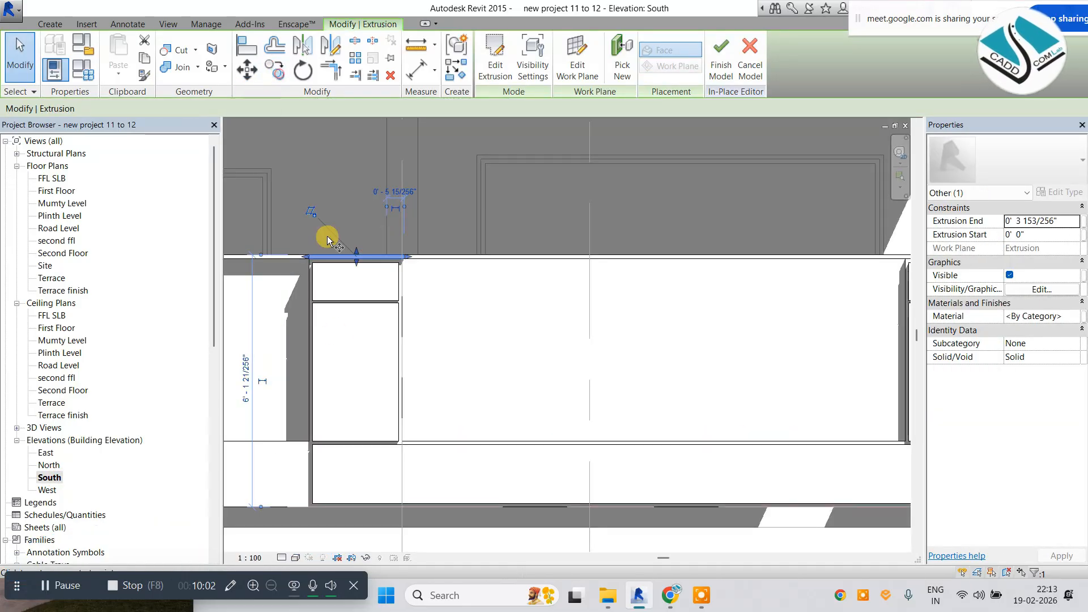
{"action": "key", "text": "c"}
{"action": "key", "text": "o"}
{"action": "left_click", "coordinate": [335, 331]}
{"action": "middle_click_drag", "start_coordinate": [598, 335], "coordinate": [346, 341]}
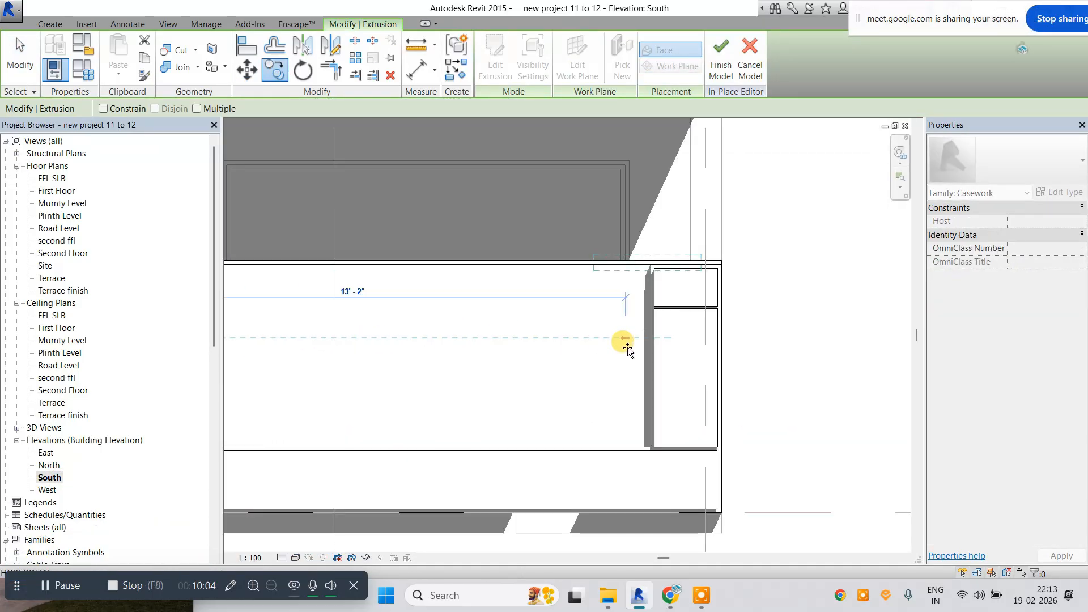
{"action": "left_click", "coordinate": [627, 346]}
Nudge the copied pier cap right to line up with the coping's outer end.
{"action": "key", "text": "Right"}
{"action": "key", "text": "Right"}
{"action": "key", "text": "Right"}
{"action": "key", "text": "Right"}
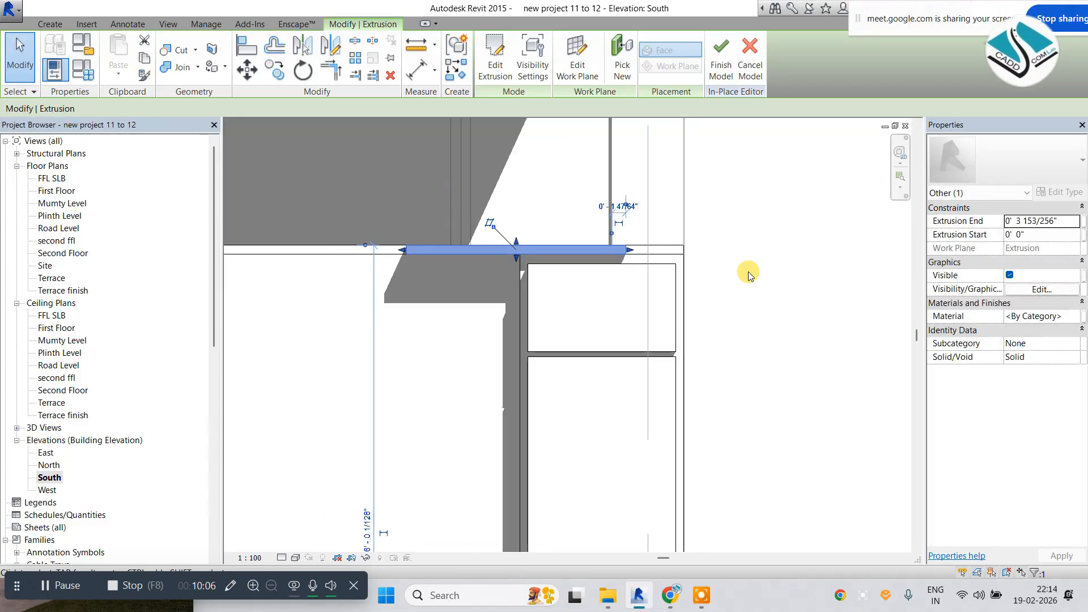
{"action": "key", "text": "Right"}
{"action": "key", "text": "Right"}
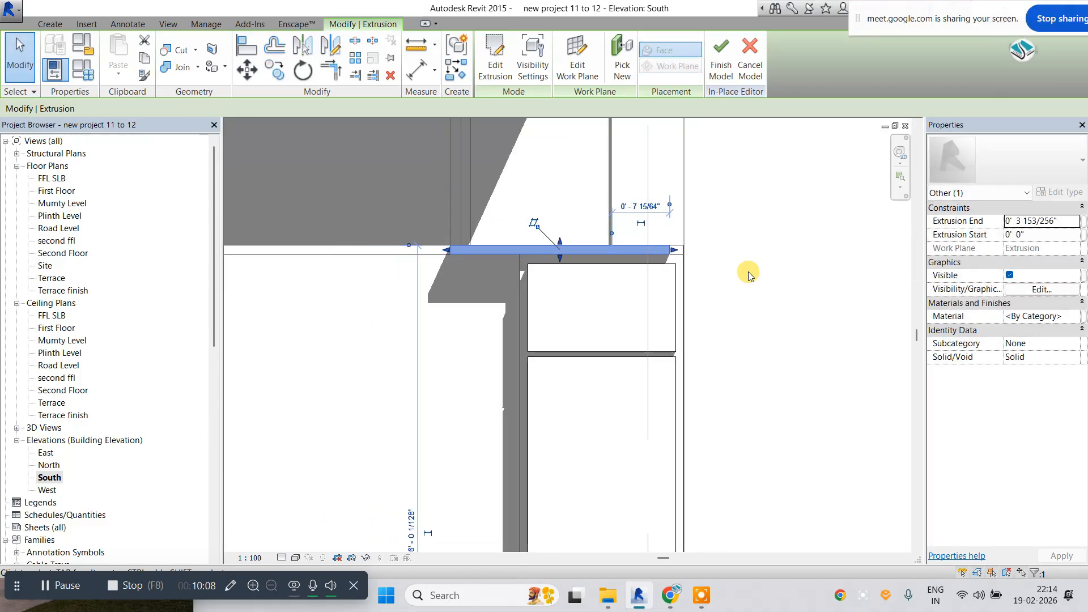
{"action": "left_click", "coordinate": [748, 272]}
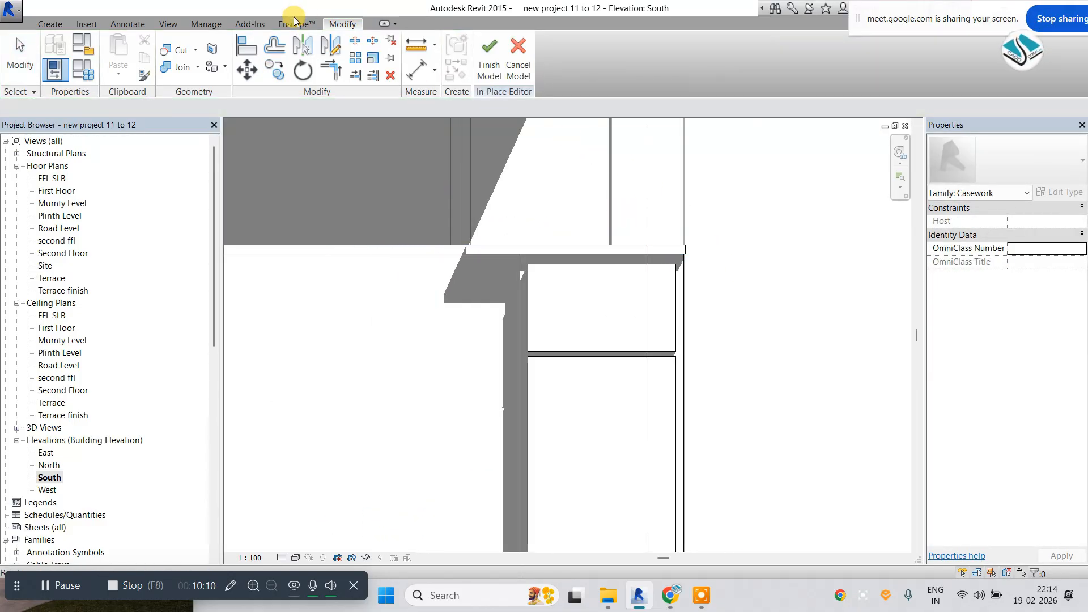
Examine the end pier cap, the coping and the front recesses in the 3D view.
{"action": "left_click", "coordinate": [168, 24]}
{"action": "left_click", "coordinate": [128, 54]}
{"action": "middle_click_drag", "start_coordinate": [383, 298], "coordinate": [696, 357], "text": "shift"}
{"action": "scroll", "coordinate": [762, 304], "scroll_direction": "up", "scroll_amount": 6}
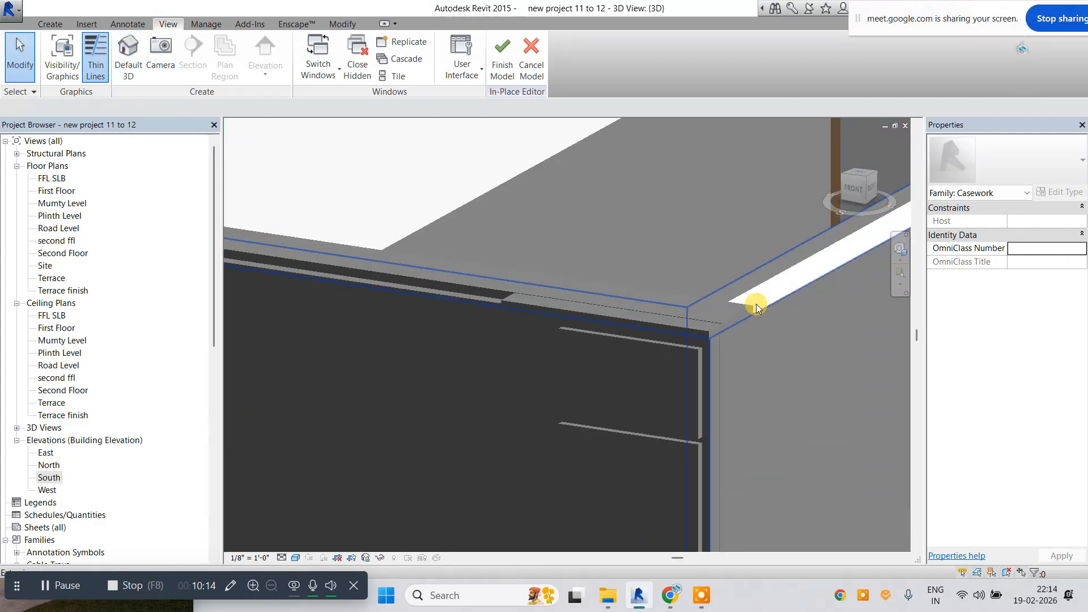
{"action": "scroll", "coordinate": [731, 301], "scroll_direction": "down", "scroll_amount": 4}
{"action": "middle_click_drag", "start_coordinate": [431, 322], "coordinate": [582, 314], "text": "shift"}
{"action": "middle_click_drag", "start_coordinate": [517, 326], "coordinate": [545, 229], "text": "shift"}
{"action": "middle_click_drag", "start_coordinate": [373, 279], "coordinate": [442, 380], "text": "shift"}
Copy the right bay's infill panel extrusion into the left bay's recess in the Plinth Level plan.
{"action": "left_click", "coordinate": [541, 301]}
{"action": "double_click", "coordinate": [62, 215]}
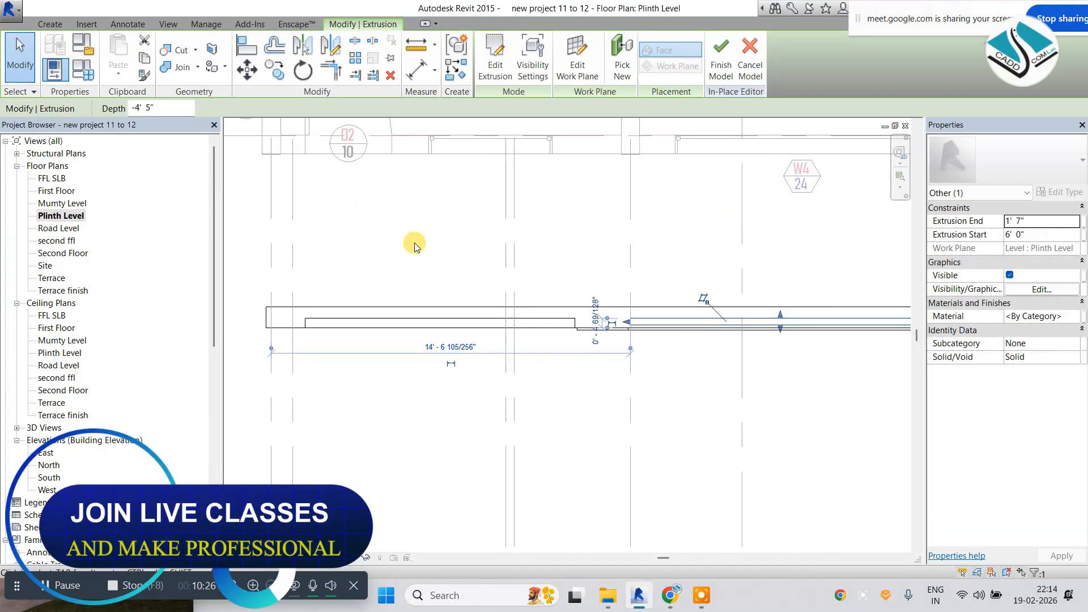
{"action": "left_click", "coordinate": [274, 69]}
{"action": "left_click", "coordinate": [628, 327]}
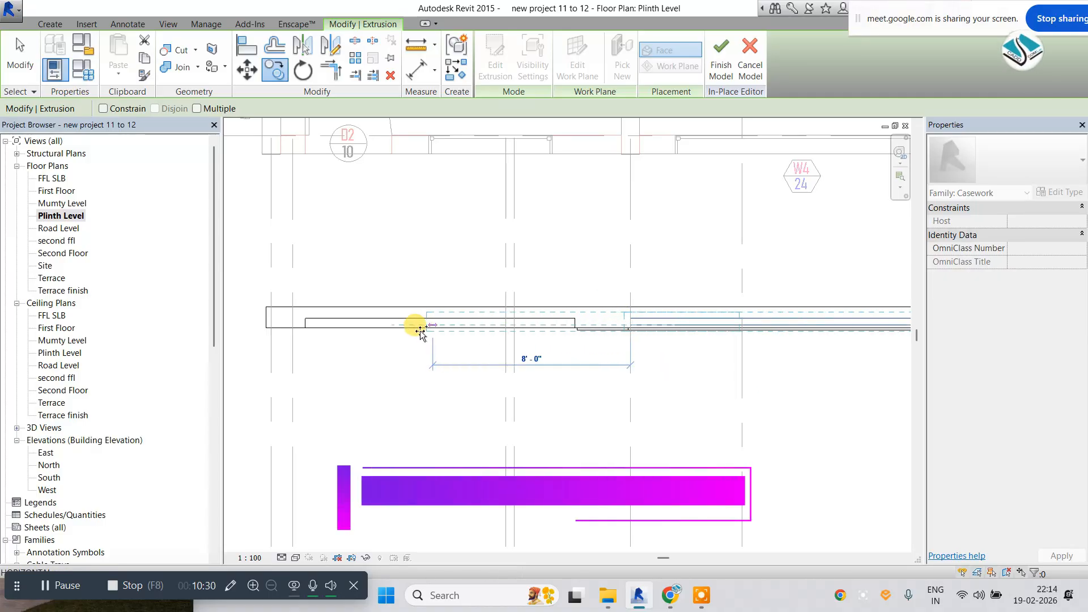
{"action": "left_click", "coordinate": [306, 322]}
{"action": "scroll", "coordinate": [305, 348], "scroll_direction": "up", "scroll_amount": 2}
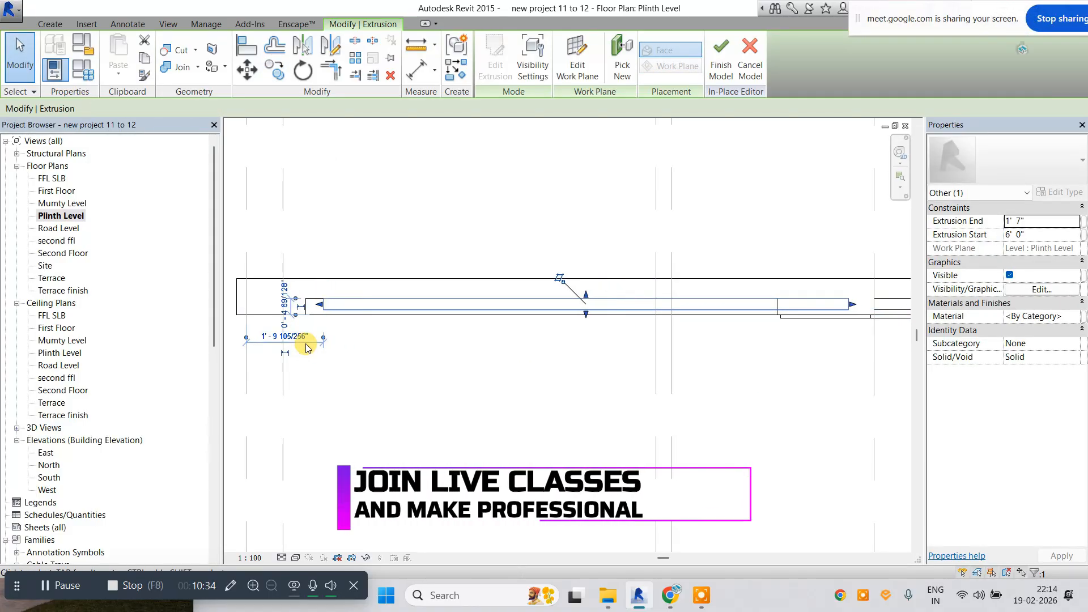
Nudge the copied infill panel left until it meets the left edge of the recess.
{"action": "key", "text": "Left"}
{"action": "key", "text": "Left"}
{"action": "key", "text": "Left"}
{"action": "key", "text": "Left"}
{"action": "key", "text": "Left"}
{"action": "key", "text": "Escape"}
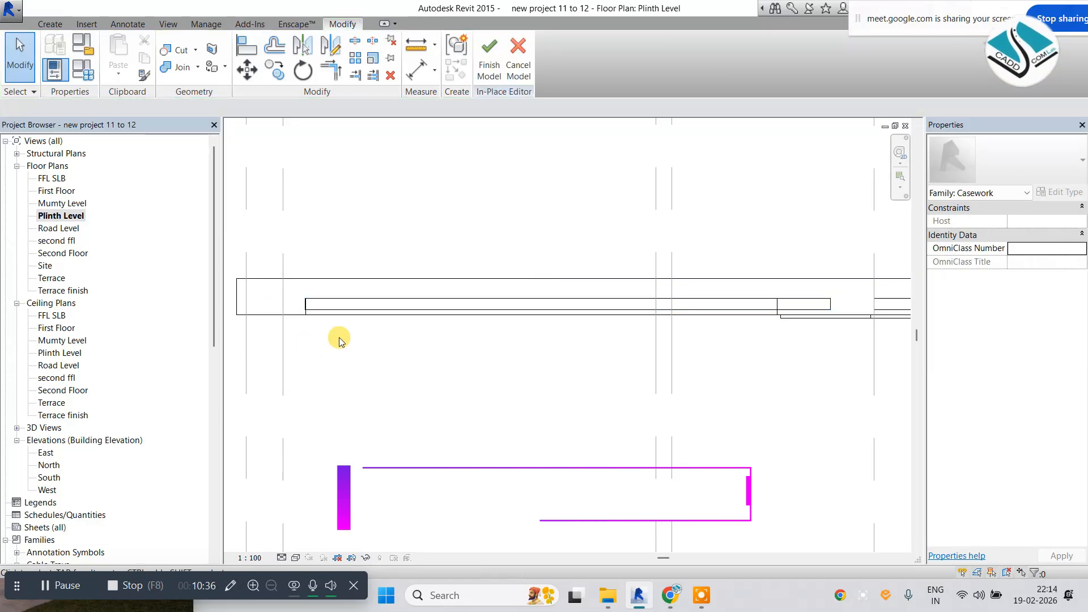
Pull the copied infill's right end back to the recess edge beside the intermediate pier and finish the in-place model.
{"action": "left_click", "coordinate": [724, 310]}
{"action": "scroll", "coordinate": [765, 297], "scroll_direction": "up", "scroll_amount": 1}
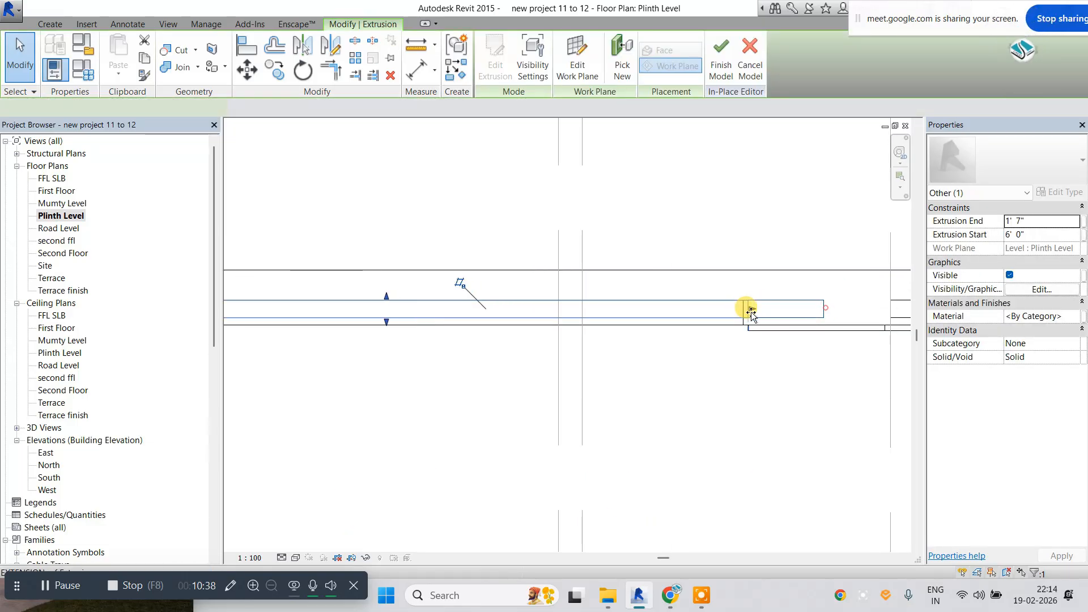
{"action": "left_click_drag", "start_coordinate": [751, 312], "coordinate": [745, 311]}
{"action": "left_click", "coordinate": [664, 211]}
{"action": "left_click", "coordinate": [494, 63]}
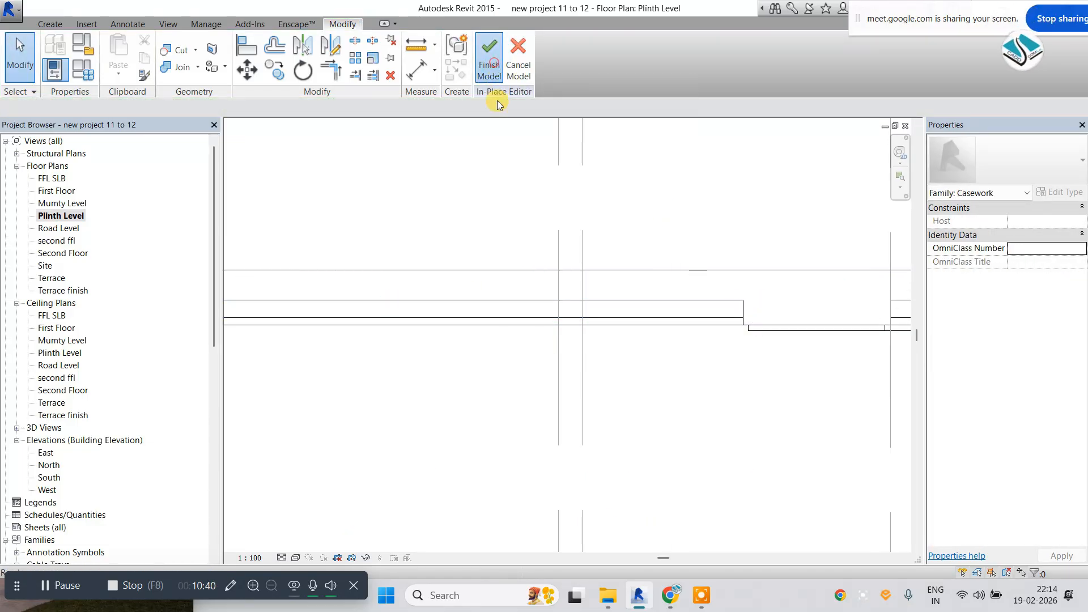
{"action": "scroll", "coordinate": [544, 284], "scroll_direction": "down", "scroll_amount": 3}
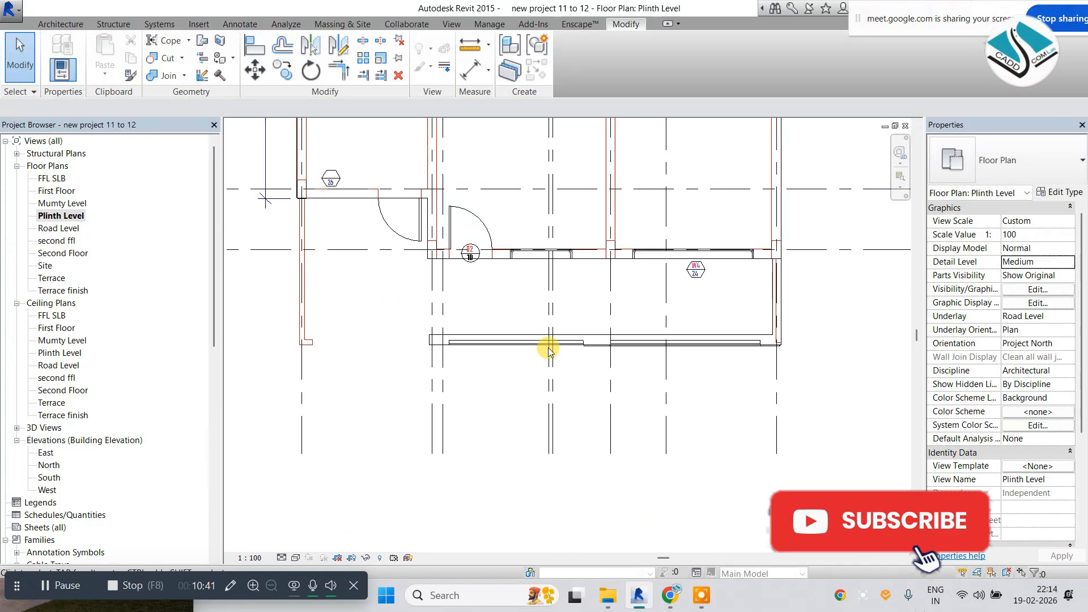
Select the boundary wall casework in the 3D view and reopen it for in-place editing.
{"action": "left_click", "coordinate": [449, 24]}
{"action": "left_click", "coordinate": [406, 56]}
{"action": "middle_click_drag", "start_coordinate": [589, 356], "coordinate": [387, 359], "text": "shift"}
{"action": "scroll", "coordinate": [430, 289], "scroll_direction": "up", "scroll_amount": 3}
{"action": "left_click", "coordinate": [434, 282]}
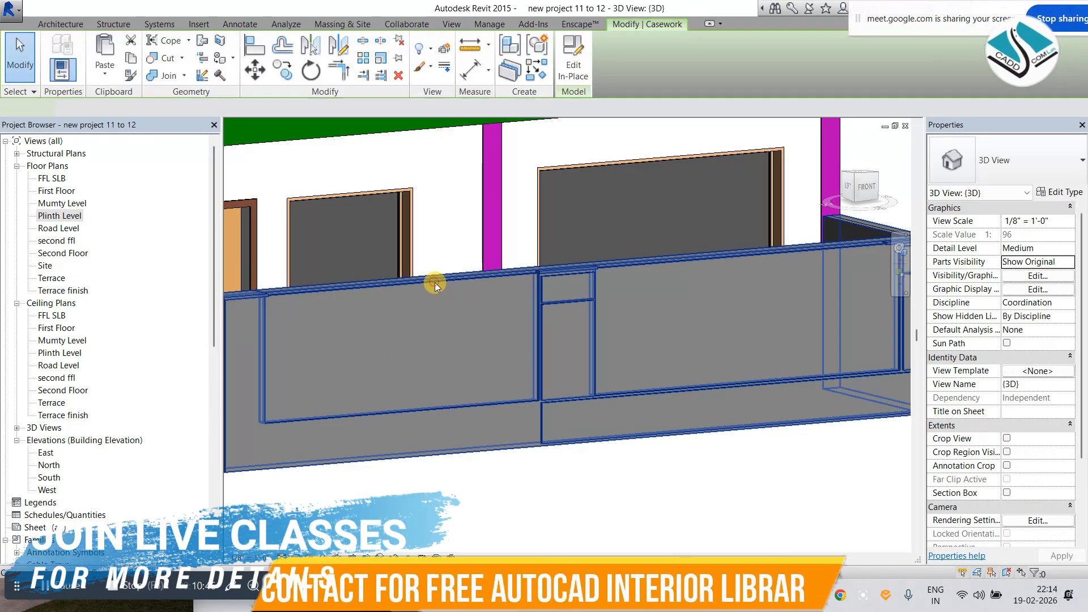
{"action": "middle_click_drag", "start_coordinate": [434, 283], "coordinate": [610, 369], "text": "shift"}
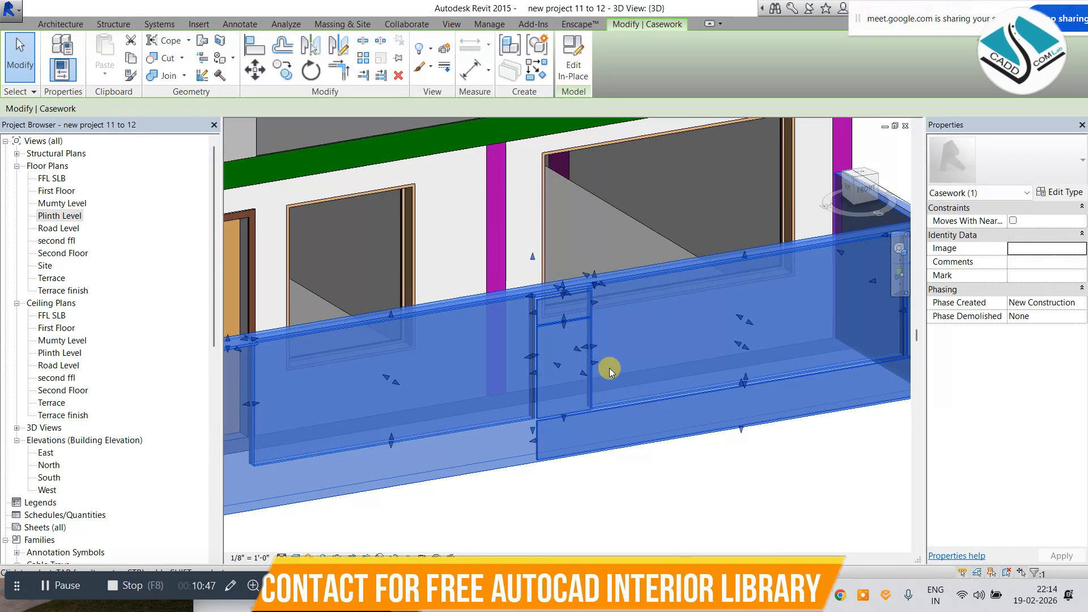
{"action": "left_click", "coordinate": [575, 71]}
Open the sketch of the 1" cladding panel extrusion for editing in the South elevation.
{"action": "middle_click_drag", "start_coordinate": [578, 422], "coordinate": [507, 416], "text": "shift"}
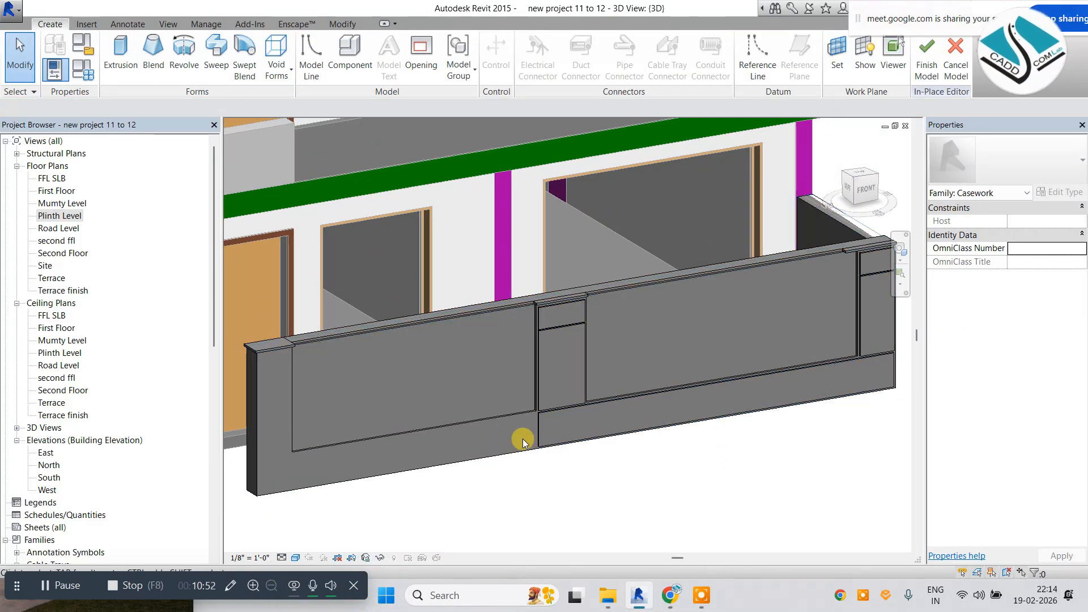
{"action": "left_click", "coordinate": [542, 439]}
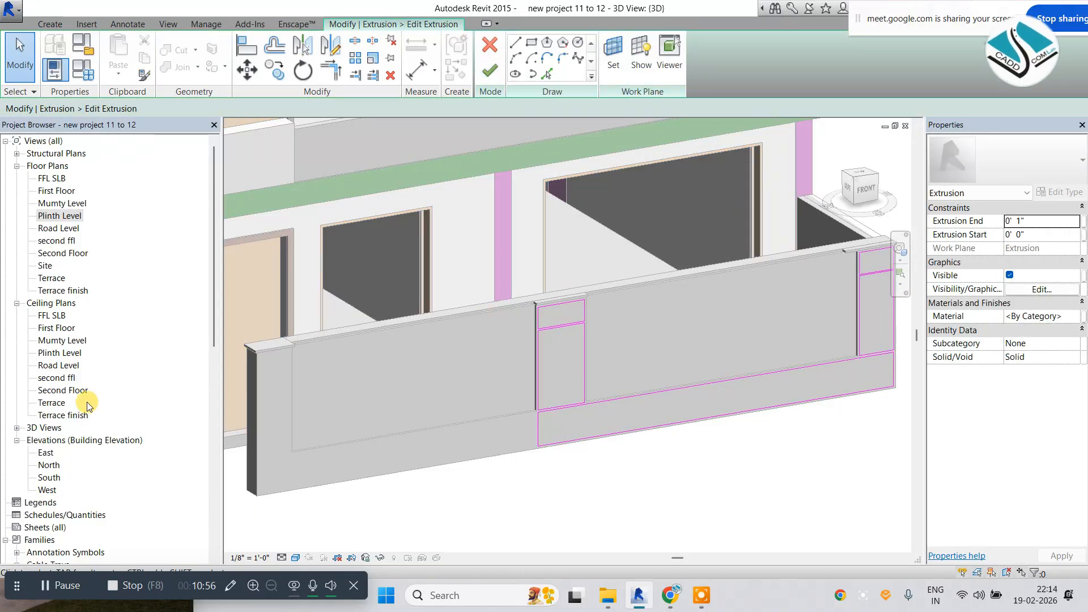
{"action": "double_click", "coordinate": [49, 478]}
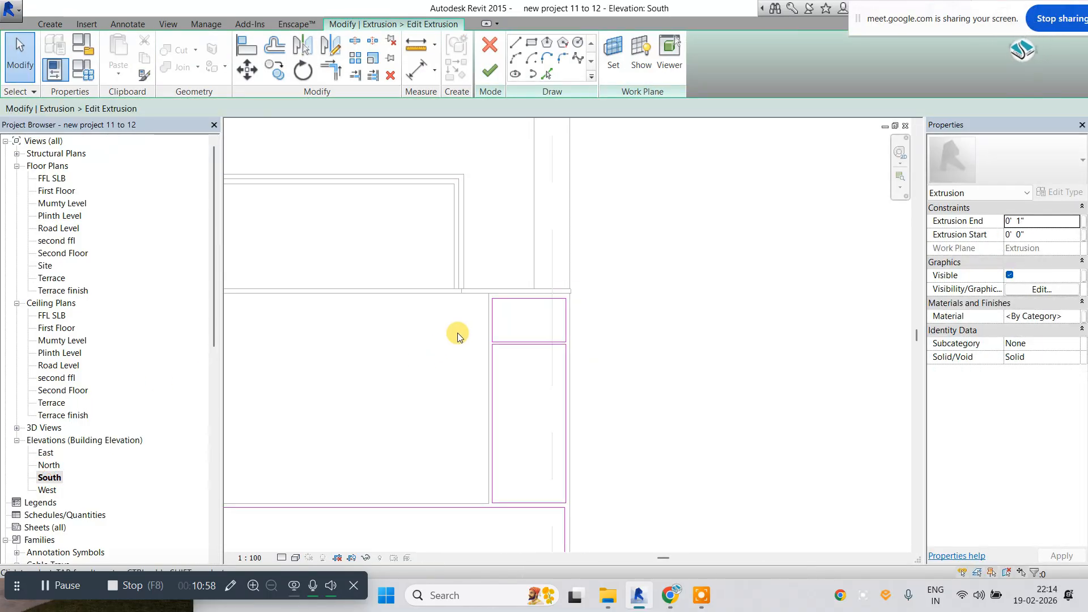
{"action": "middle_click_drag", "start_coordinate": [455, 333], "coordinate": [579, 280]}
{"action": "scroll", "coordinate": [323, 274], "scroll_direction": "up", "scroll_amount": 4}
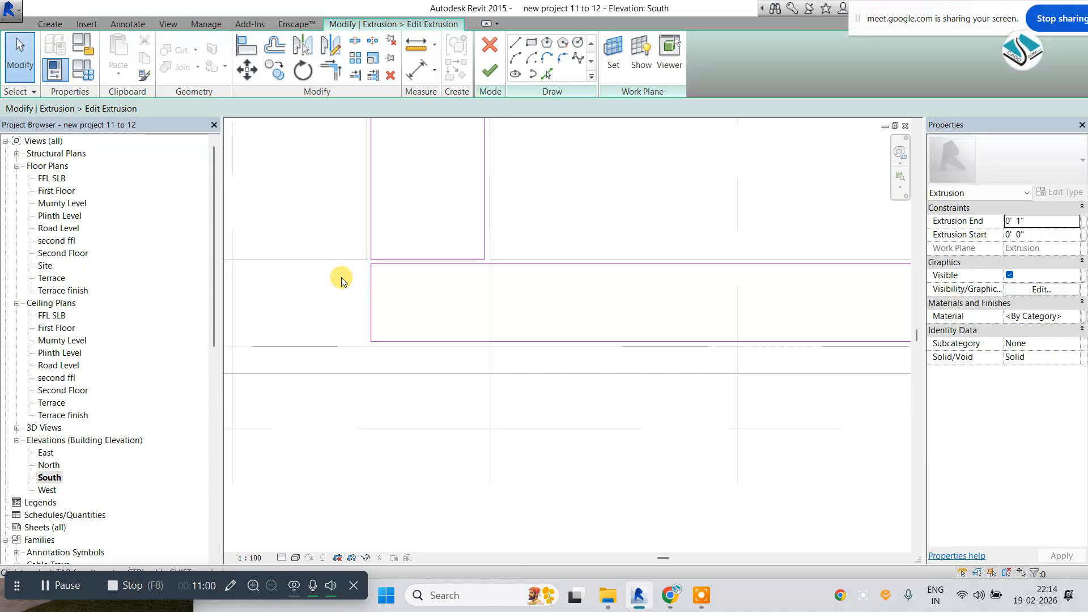
{"action": "scroll", "coordinate": [390, 259], "scroll_direction": "up", "scroll_amount": 2}
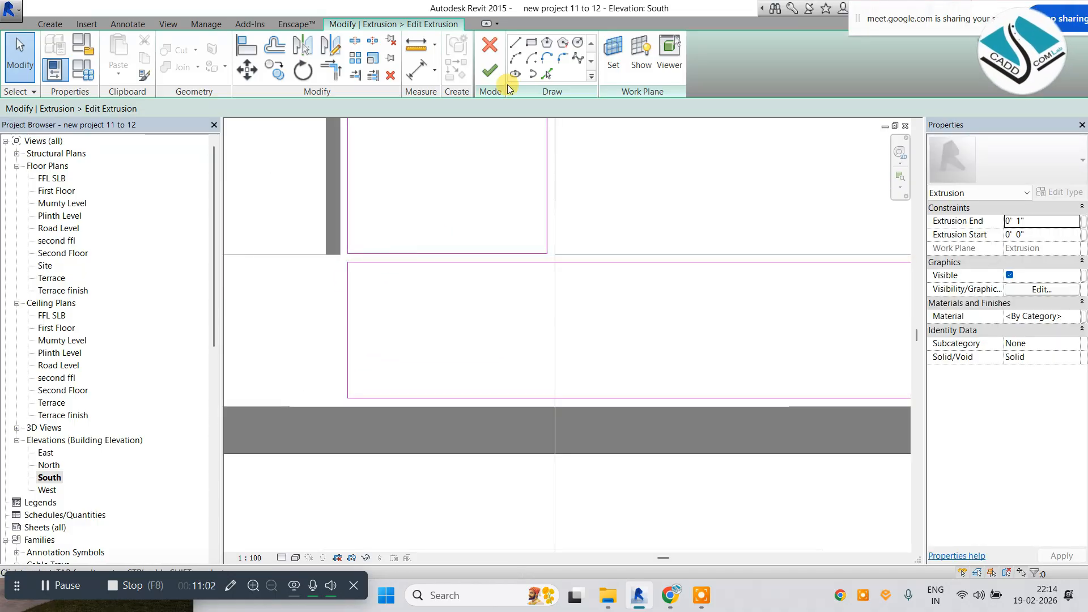
Sketch a base cladding rectangle about 12'-5" long below the left recess, from the intermediate pier to the wall's left end.
{"action": "left_click", "coordinate": [533, 44]}
{"action": "scroll", "coordinate": [297, 275], "scroll_direction": "up", "scroll_amount": 2}
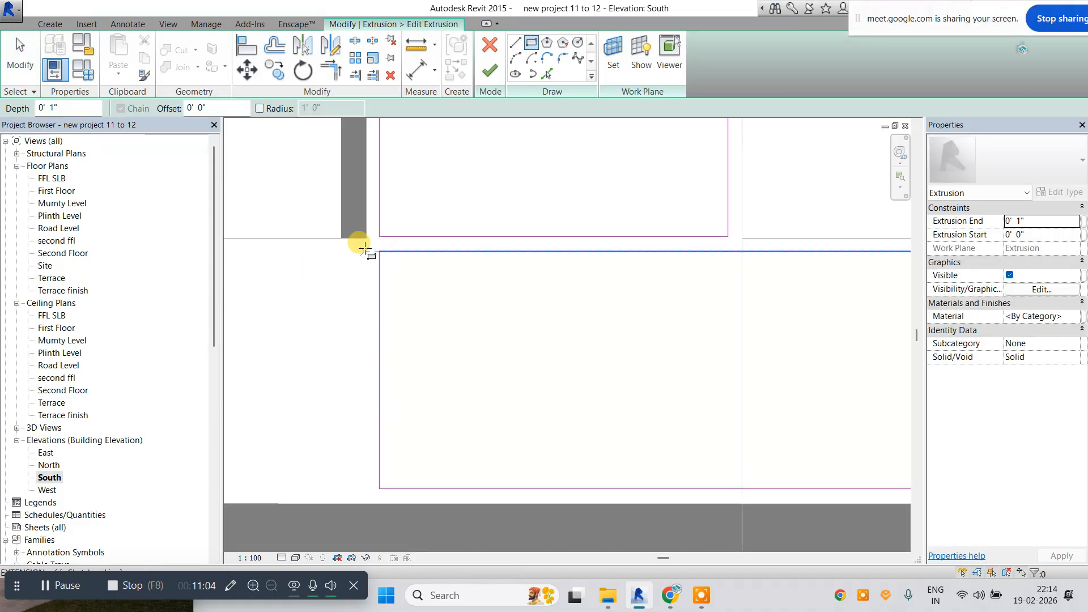
{"action": "left_click", "coordinate": [365, 249]}
{"action": "scroll", "coordinate": [282, 343], "scroll_direction": "down", "scroll_amount": 5}
{"action": "middle_click_drag", "start_coordinate": [257, 379], "coordinate": [493, 400]}
{"action": "scroll", "coordinate": [249, 395], "scroll_direction": "down", "scroll_amount": 1}
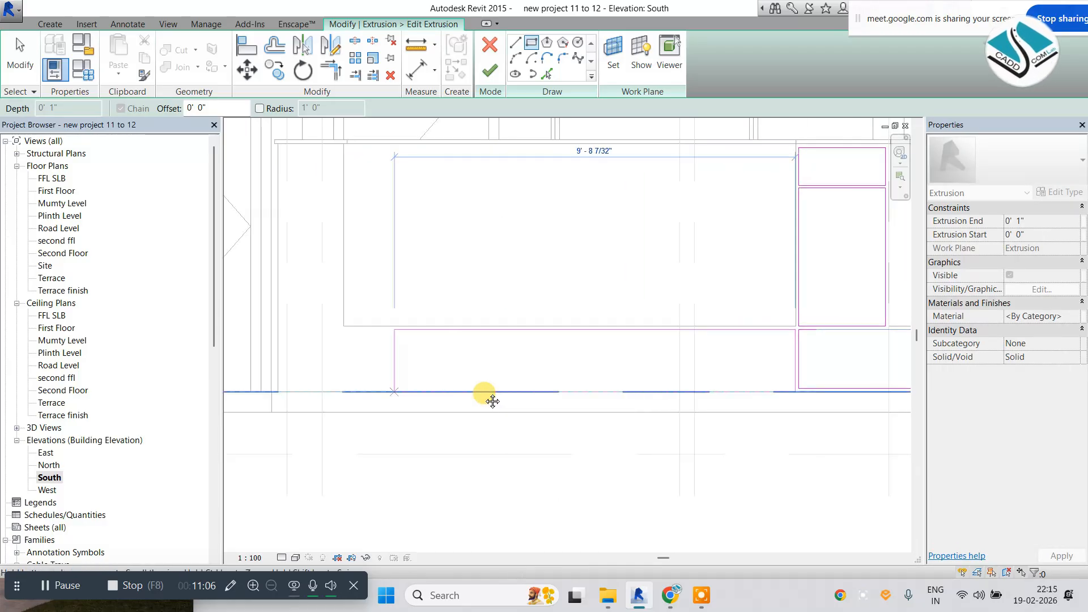
{"action": "scroll", "coordinate": [397, 379], "scroll_direction": "up", "scroll_amount": 3}
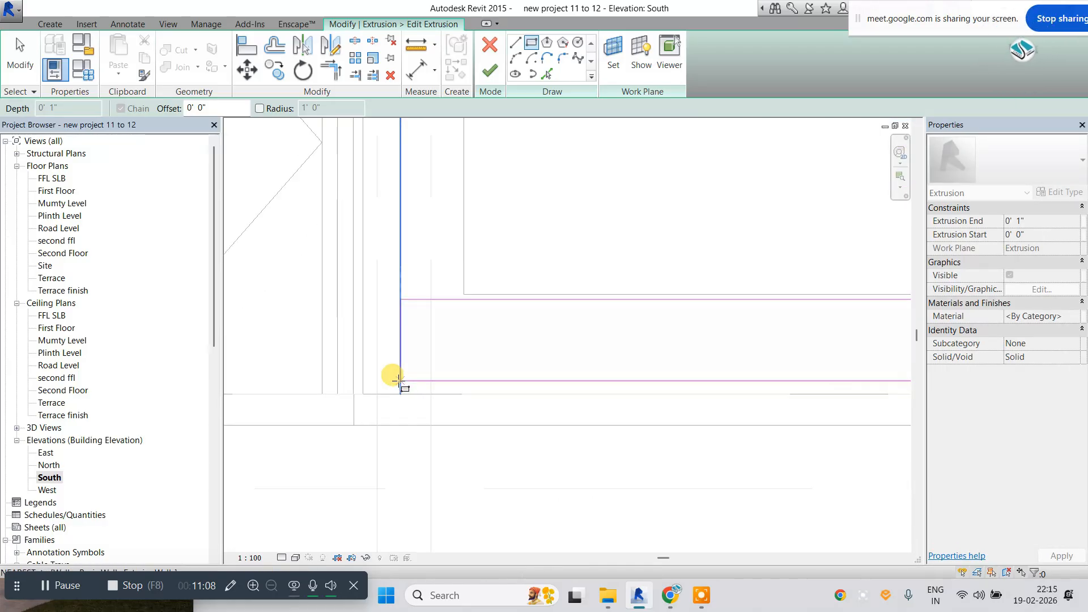
{"action": "left_click", "coordinate": [364, 385]}
{"action": "scroll", "coordinate": [293, 362], "scroll_direction": "down", "scroll_amount": 3}
{"action": "key", "text": "Escape"}
Nudge the new base panel's bottom line down towards the level of the adjacent base panel's bottom edge.
{"action": "scroll", "coordinate": [767, 365], "scroll_direction": "up", "scroll_amount": 1}
{"action": "middle_click_drag", "start_coordinate": [767, 364], "coordinate": [565, 359]}
{"action": "scroll", "coordinate": [599, 360], "scroll_direction": "up", "scroll_amount": 3}
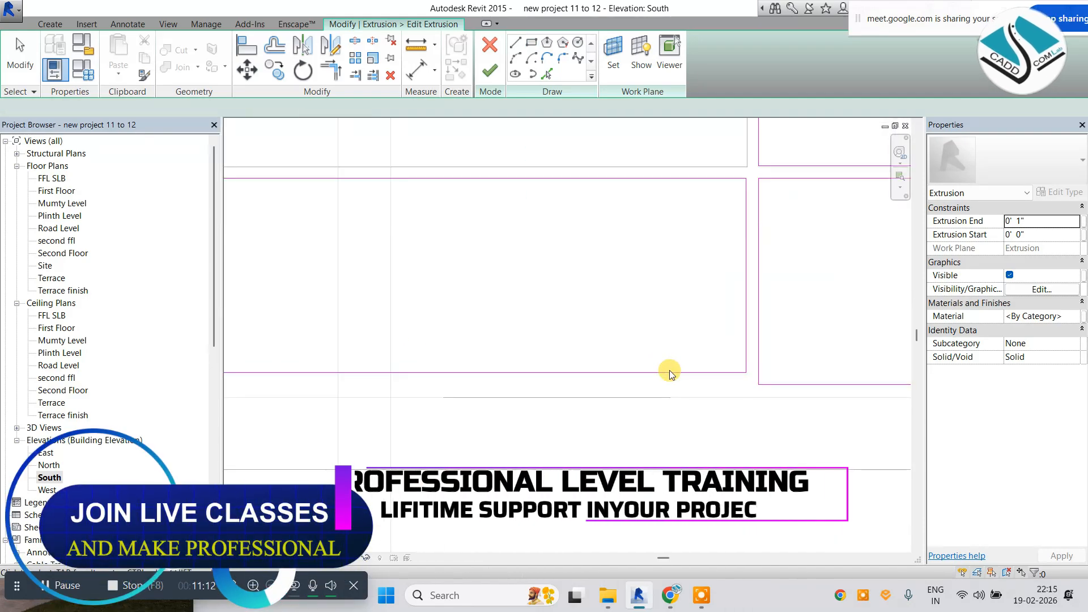
{"action": "key", "text": "Escape"}
{"action": "left_click", "coordinate": [669, 370]}
{"action": "key", "text": "Down"}
{"action": "key", "text": "Down"}
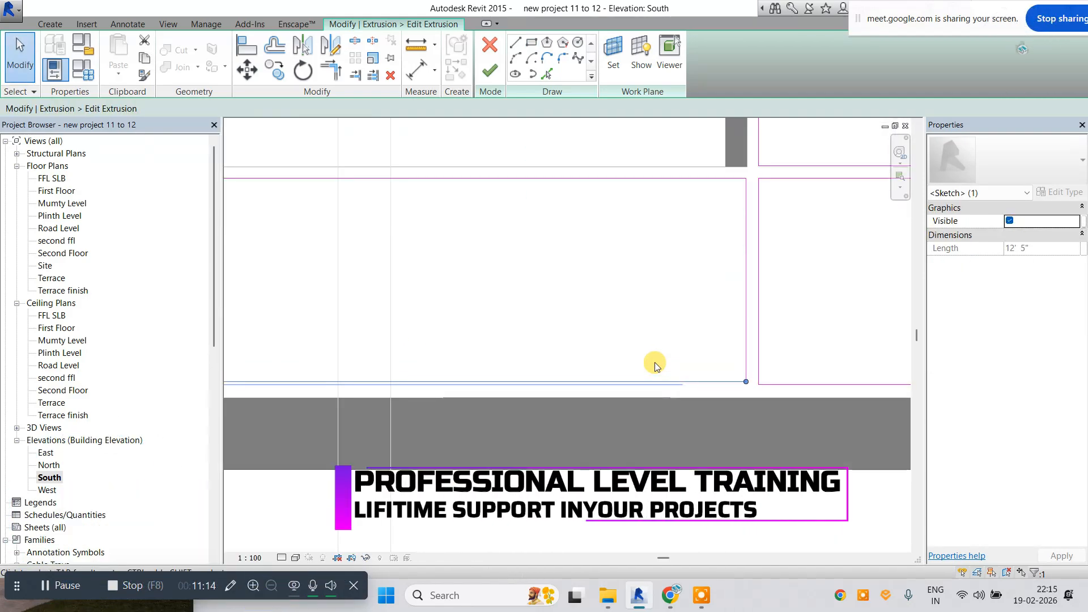
{"action": "key", "text": "Escape"}
{"action": "scroll", "coordinate": [487, 339], "scroll_direction": "down", "scroll_amount": 5}
{"action": "middle_click_drag", "start_coordinate": [230, 247], "coordinate": [399, 298]}
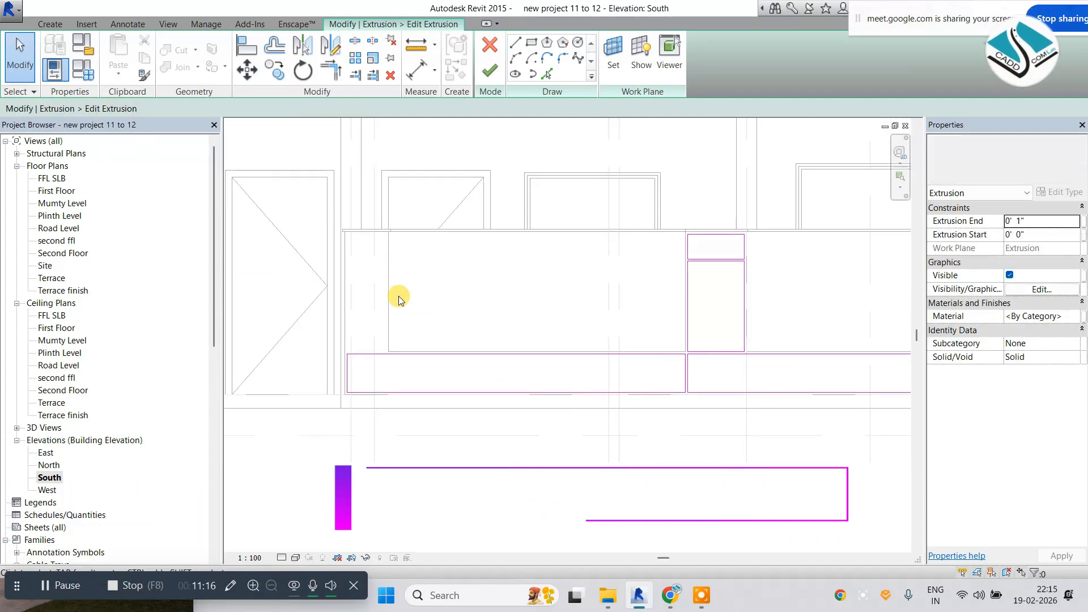
{"action": "scroll", "coordinate": [392, 293], "scroll_direction": "up", "scroll_amount": 2}
{"action": "left_click", "coordinate": [532, 43]}
{"action": "scroll", "coordinate": [313, 245], "scroll_direction": "up", "scroll_amount": 2}
{"action": "scroll", "coordinate": [370, 272], "scroll_direction": "down", "scroll_amount": 1}
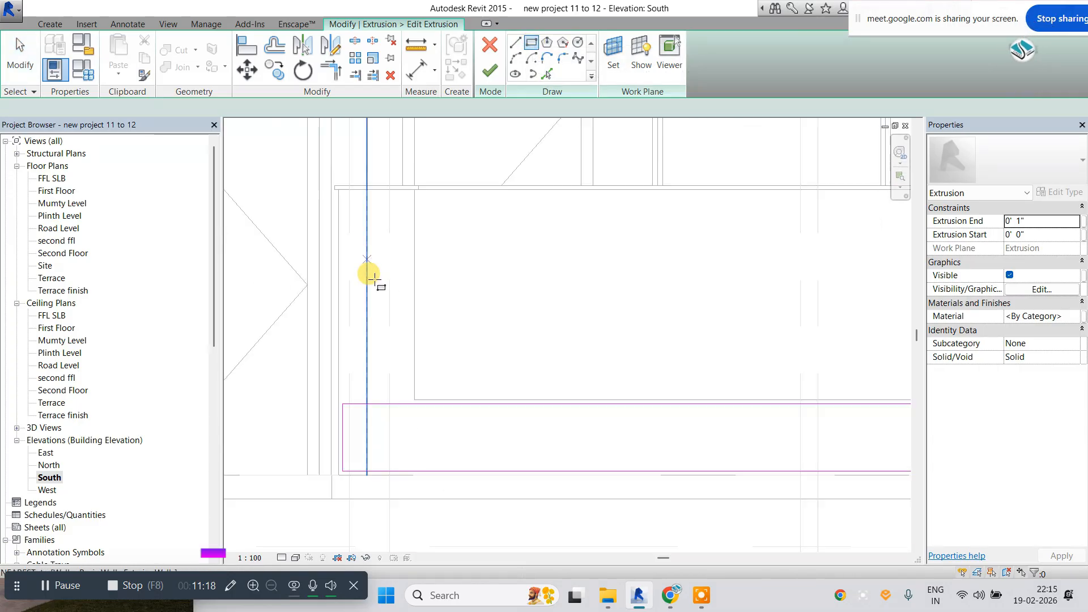
{"action": "scroll", "coordinate": [370, 358], "scroll_direction": "down", "scroll_amount": 2}
{"action": "key", "text": "Escape"}
Copy the intermediate pier's two stacked cladding rectangles onto the pier at the wall's left end.
{"action": "scroll", "coordinate": [753, 290], "scroll_direction": "up", "scroll_amount": 2}
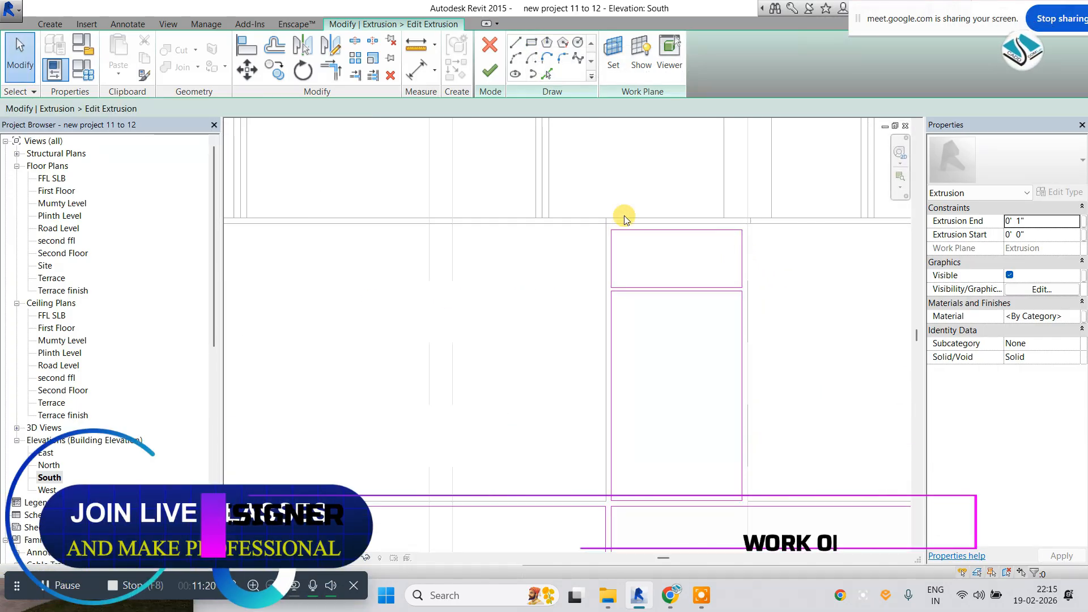
{"action": "scroll", "coordinate": [621, 213], "scroll_direction": "down", "scroll_amount": 1}
{"action": "mouse_move", "coordinate": [516, 190]}
{"action": "left_mouse_down"}
{"action": "mouse_move", "coordinate": [618, 263]}
{"action": "mouse_move", "coordinate": [741, 405]}
{"action": "left_mouse_up"}
{"action": "left_click", "coordinate": [277, 73]}
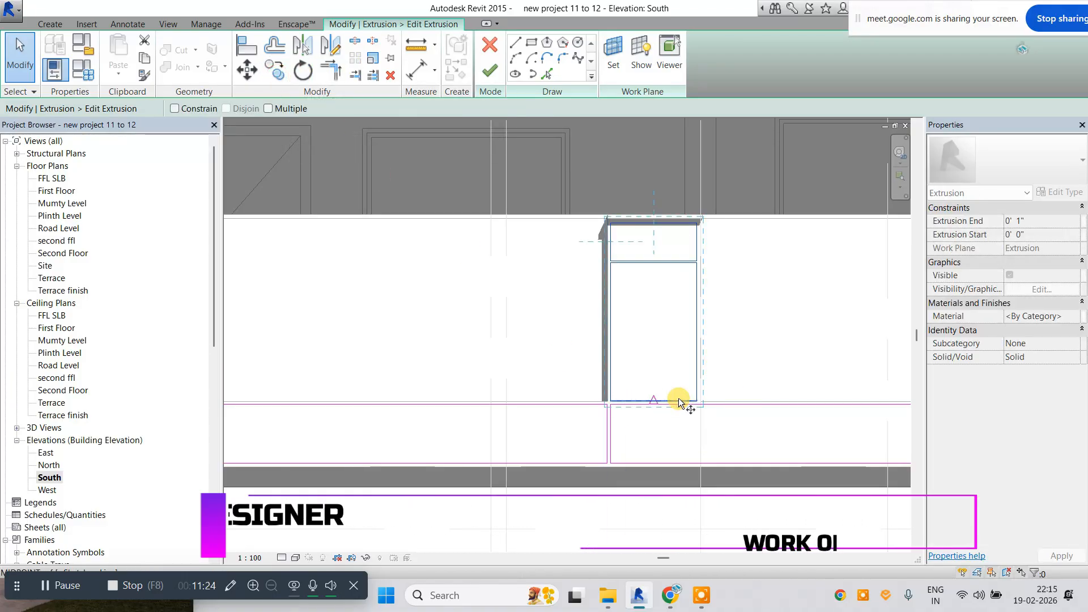
{"action": "left_click", "coordinate": [646, 404]}
{"action": "scroll", "coordinate": [727, 425], "scroll_direction": "up", "scroll_amount": 2}
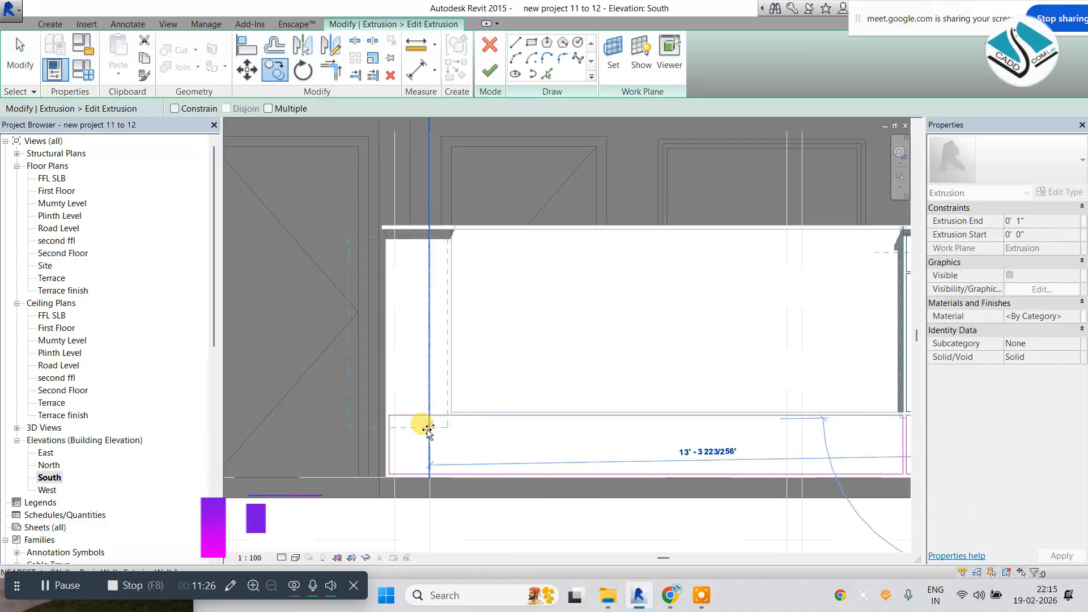
{"action": "left_click", "coordinate": [448, 430]}
Nudge the two copied pier rectangles right and up so they sit just above the base cladding panel.
{"action": "key", "text": "Right"}
{"action": "key", "text": "Right"}
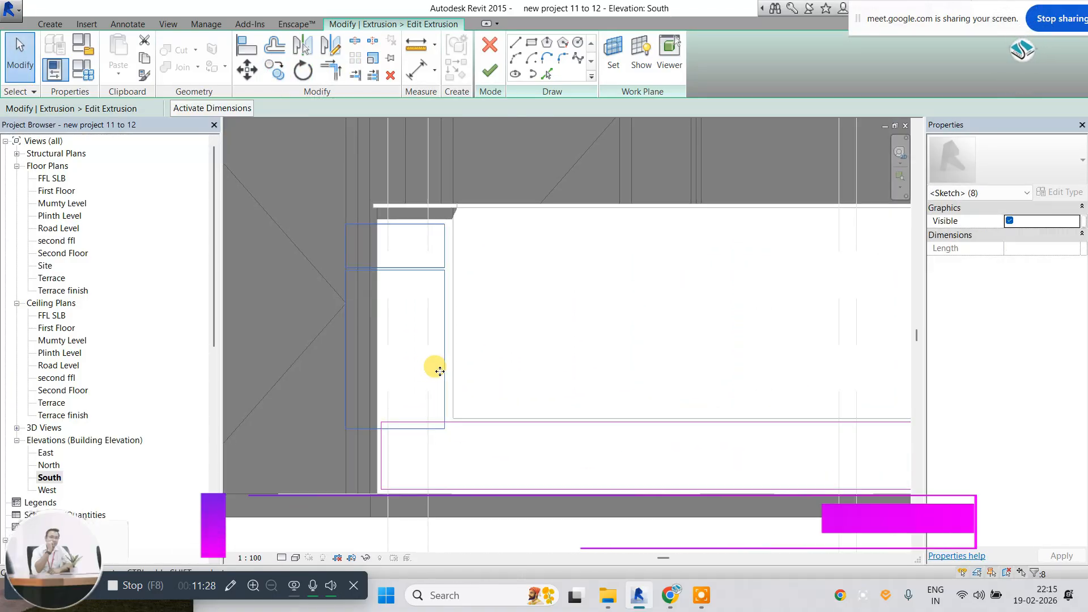
{"action": "key", "text": "Up"}
{"action": "key", "text": "Up"}
{"action": "key", "text": "Up"}
{"action": "key", "text": "Up"}
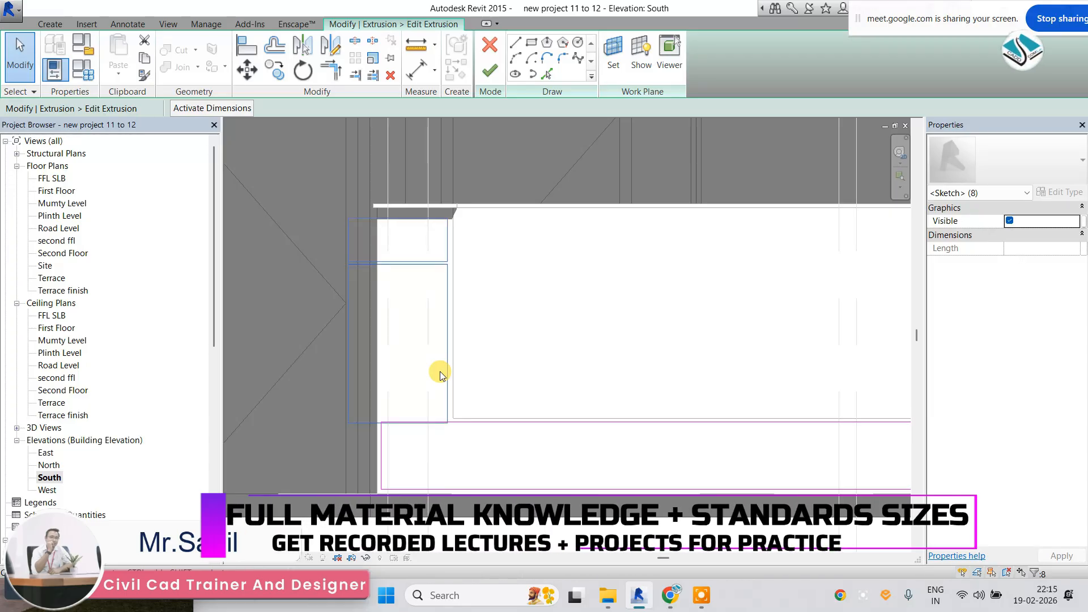
{"action": "key", "text": "Up"}
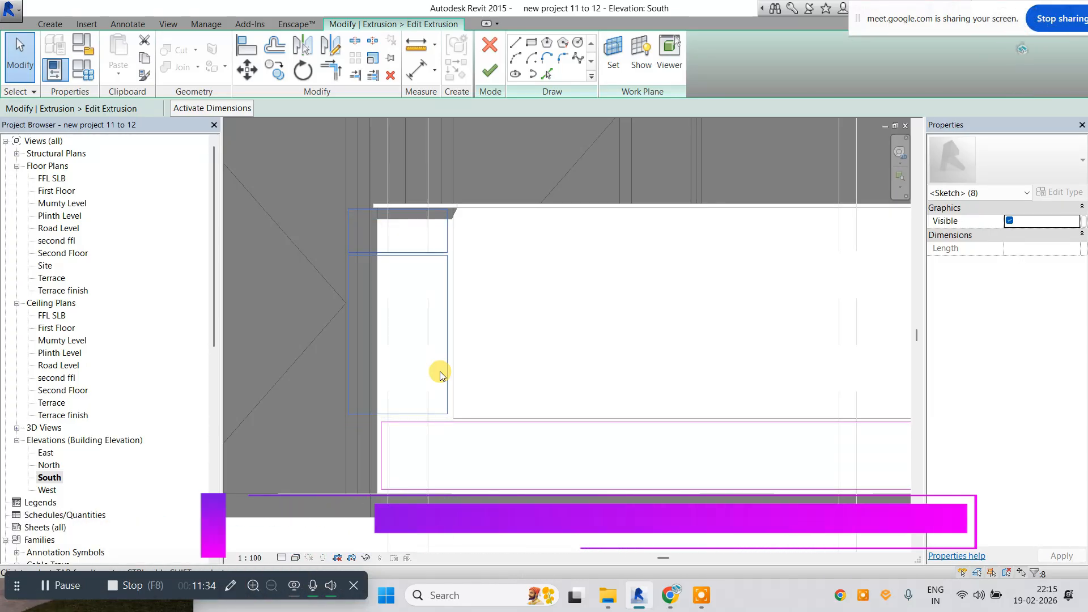
{"action": "left_click", "coordinate": [440, 374]}
Move the outer vertical edges of both end-pier rectangles inward to line up with the base panel's left edge.
{"action": "left_click", "coordinate": [346, 238]}
{"action": "left_click", "coordinate": [346, 311], "text": "ctrl"}
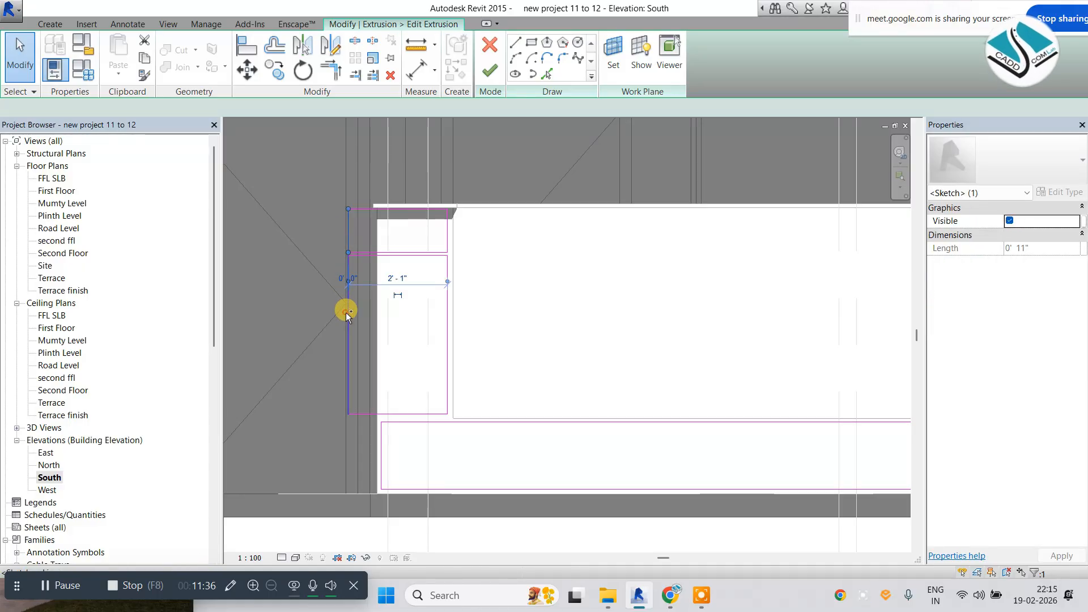
{"action": "key", "text": "Right"}
{"action": "key", "text": "Right"}
{"action": "key", "text": "Right"}
{"action": "key", "text": "Right"}
{"action": "key", "text": "Right"}
{"action": "key", "text": "Right"}
{"action": "key", "text": "Right"}
{"action": "key", "text": "Right"}
{"action": "key", "text": "Right"}
{"action": "key", "text": "Right"}
{"action": "key", "text": "Right"}
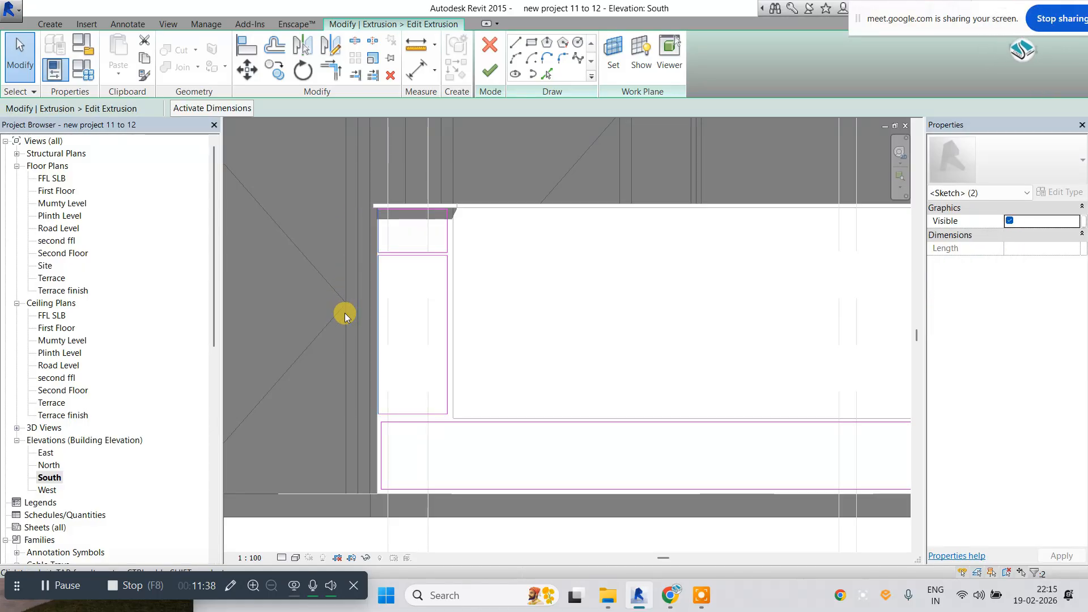
{"action": "key", "text": "Right"}
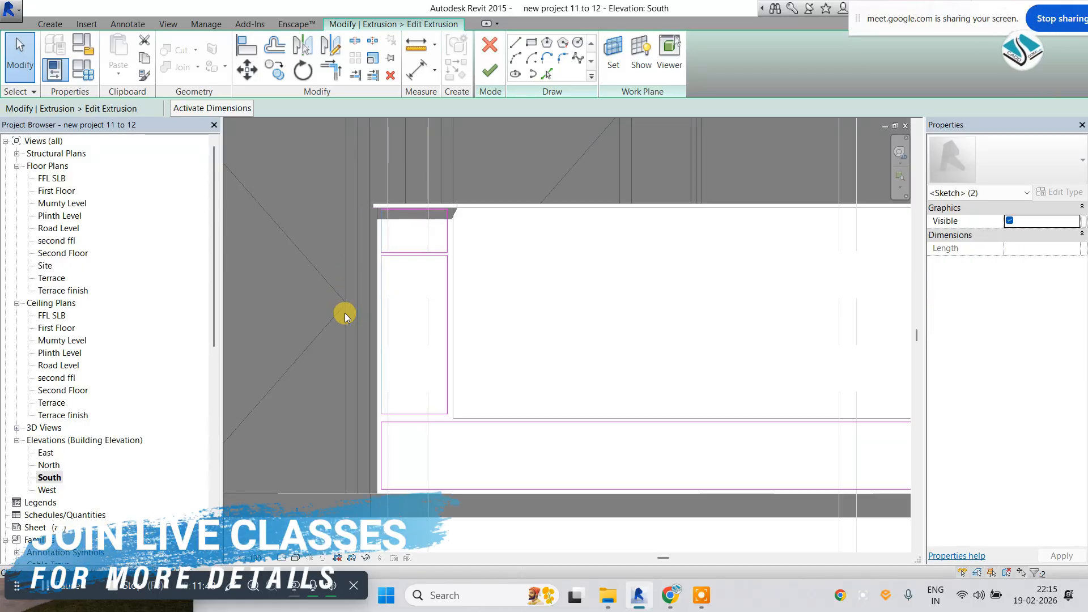
{"action": "key", "text": "Escape"}
Finish the cladding extrusion sketch and show the boundary wall in the default 3D view.
{"action": "scroll", "coordinate": [408, 414], "scroll_direction": "up", "scroll_amount": 2}
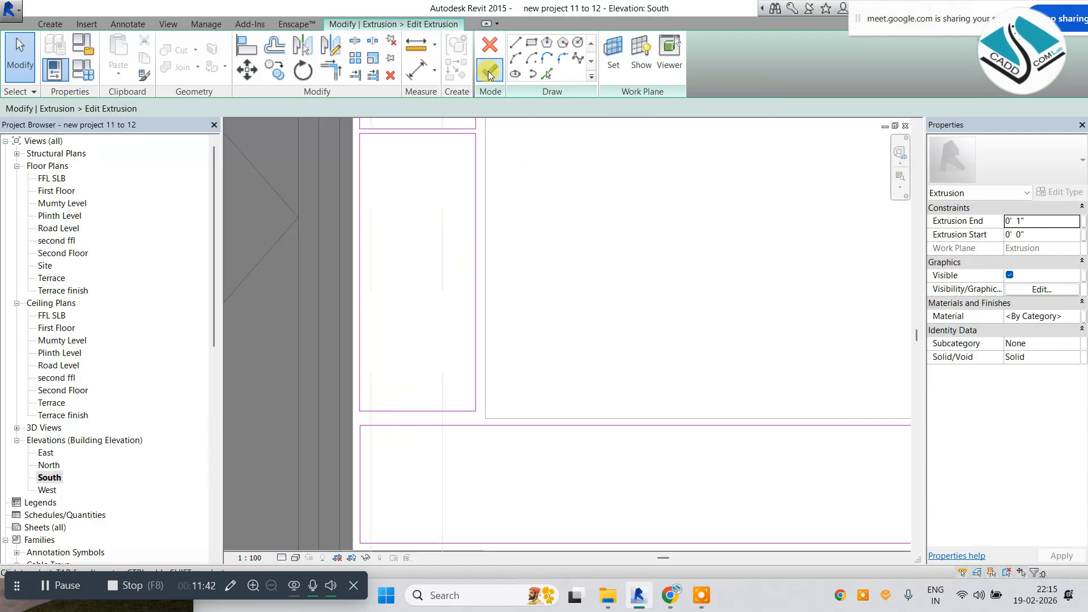
{"action": "left_click", "coordinate": [490, 70]}
{"action": "left_click", "coordinate": [168, 23]}
{"action": "left_click", "coordinate": [129, 51]}
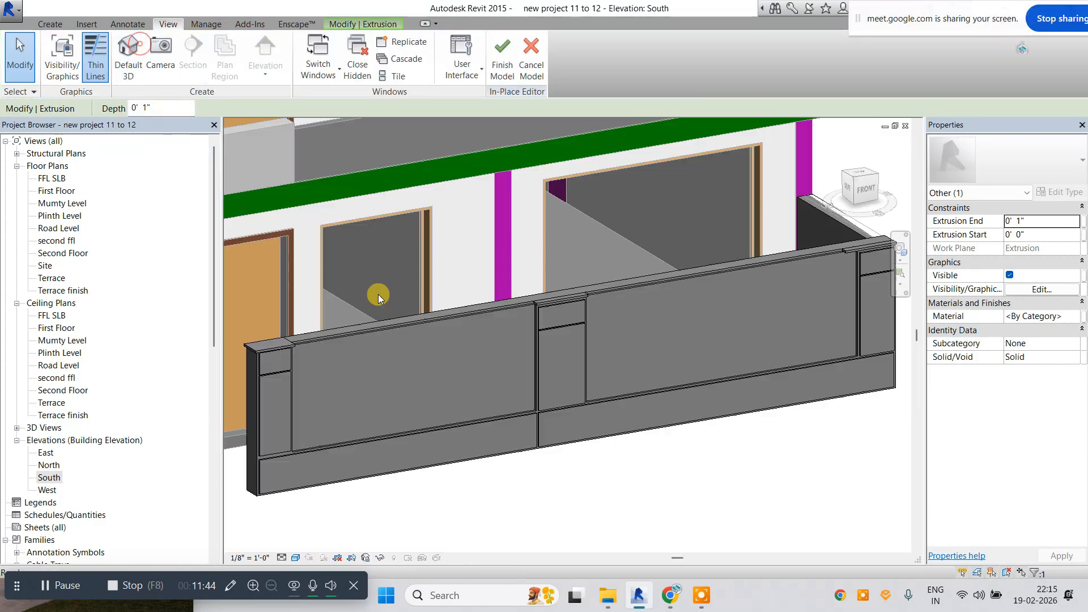
{"action": "left_click", "coordinate": [379, 296]}
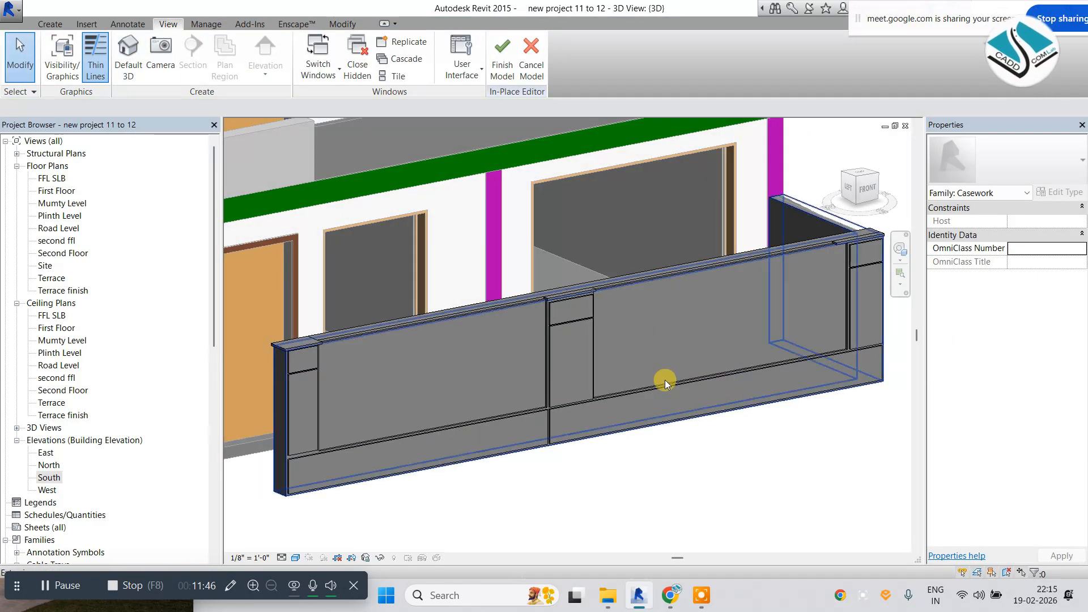
Switch to Chrome and examine the boundary wall reference image 191.png.
{"action": "mouse_move", "coordinate": [671, 596]}
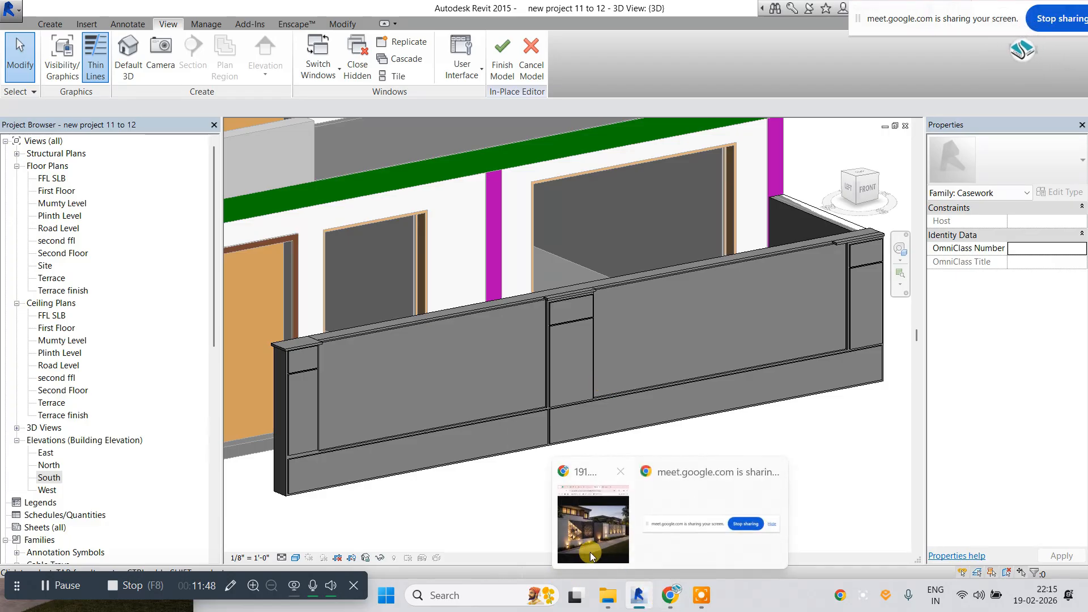
{"action": "left_click", "coordinate": [610, 519]}
{"action": "left_click", "coordinate": [158, 141]}
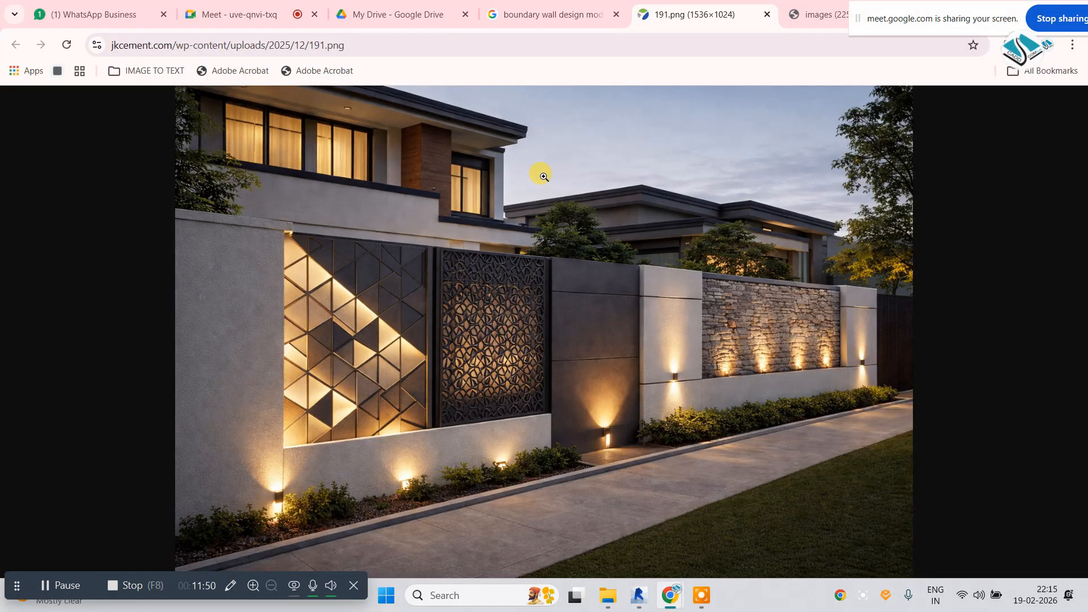
{"action": "left_click", "coordinate": [824, 14]}
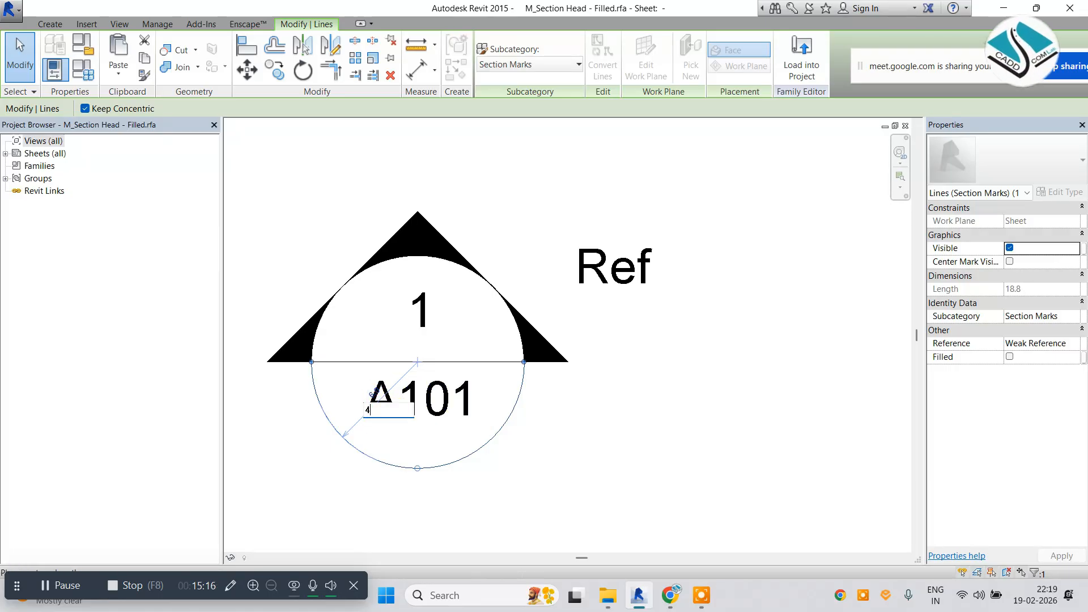
Set the radius of the section head's lower and upper arcs to 4.5.
{"action": "key", "text": "Return"}
{"action": "key", "text": "Escape"}
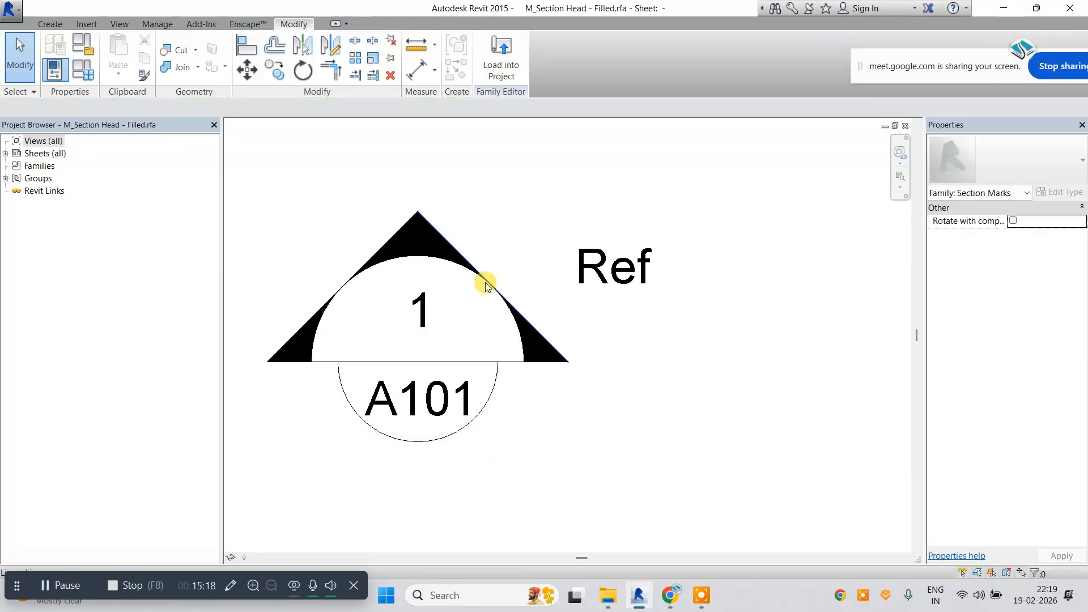
{"action": "left_click", "coordinate": [417, 262]}
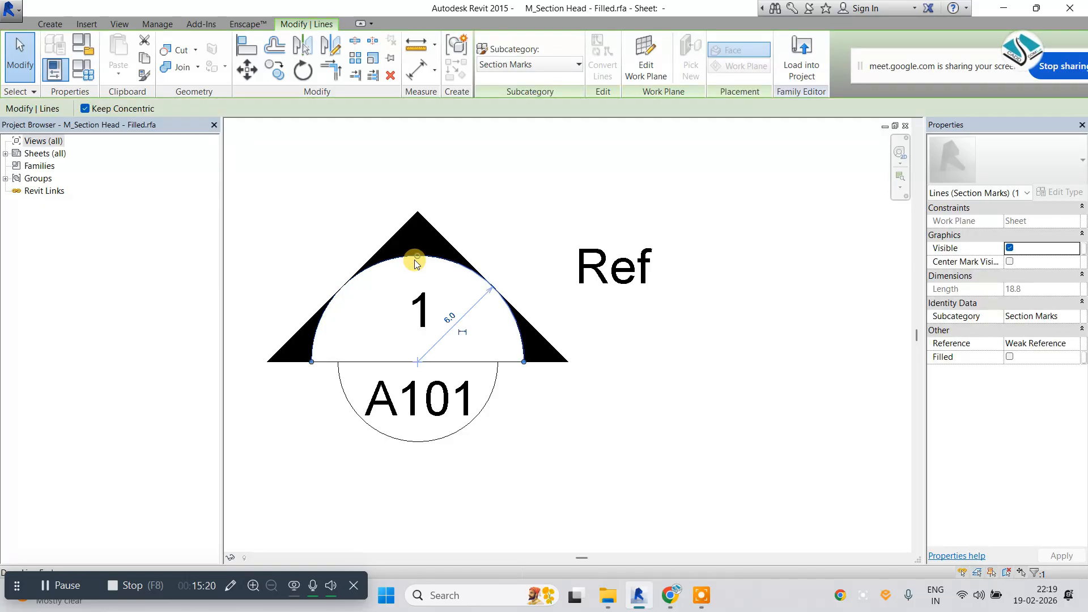
{"action": "left_click", "coordinate": [453, 318]}
{"action": "type", "text": "4.5"}
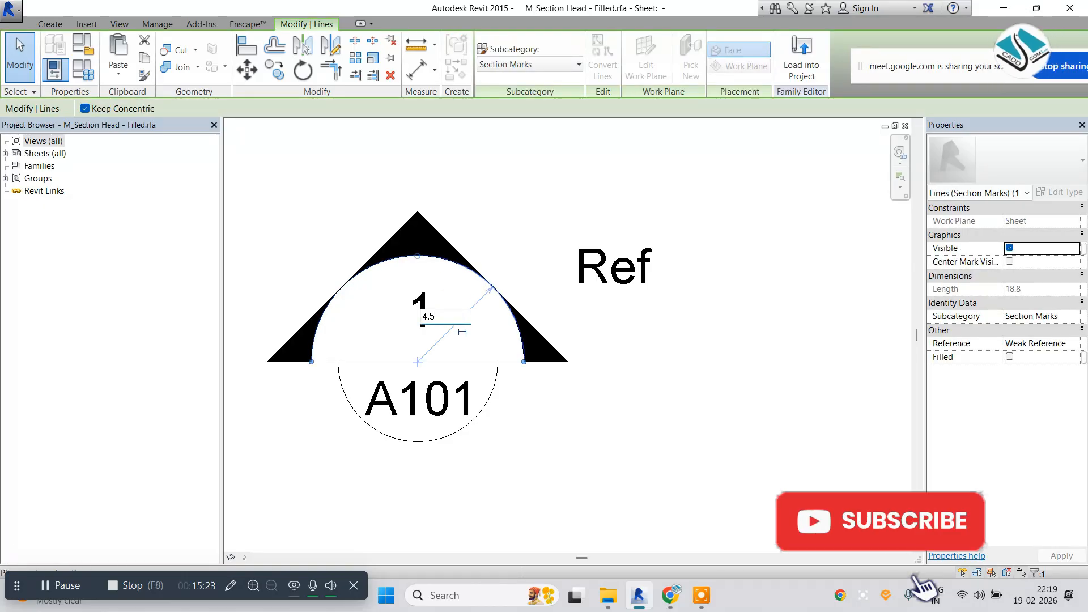
{"action": "key", "text": "Return"}
{"action": "key", "text": "Escape"}
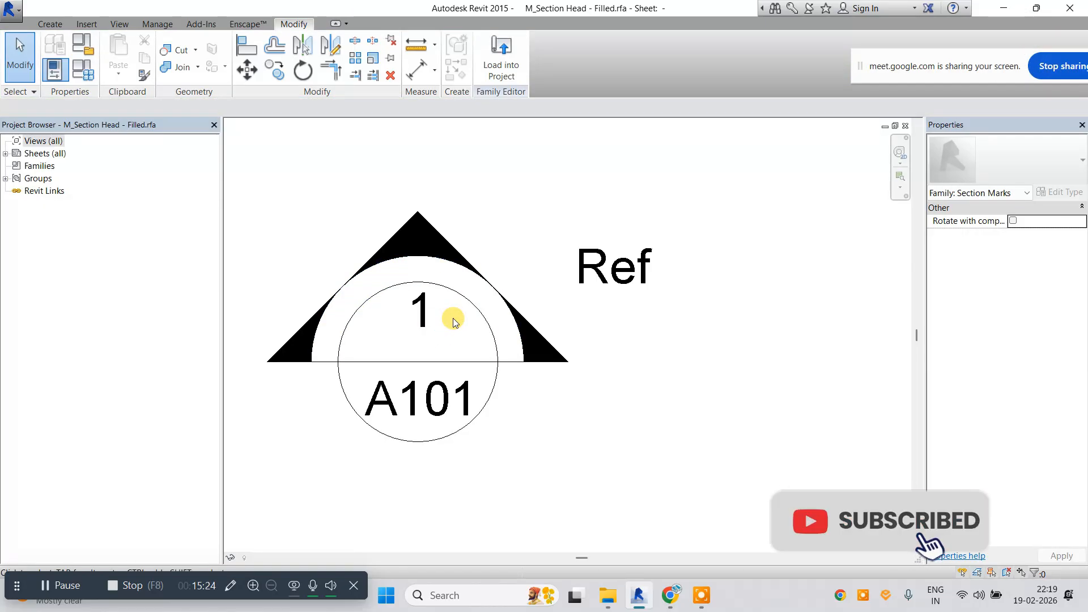
Reposition the 1 and A101 labels within the upper and lower halves of the section head circle.
{"action": "scroll", "coordinate": [429, 339], "scroll_direction": "up", "scroll_amount": 1}
{"action": "left_click", "coordinate": [424, 321]}
{"action": "left_click_drag", "start_coordinate": [424, 329], "coordinate": [415, 338]}
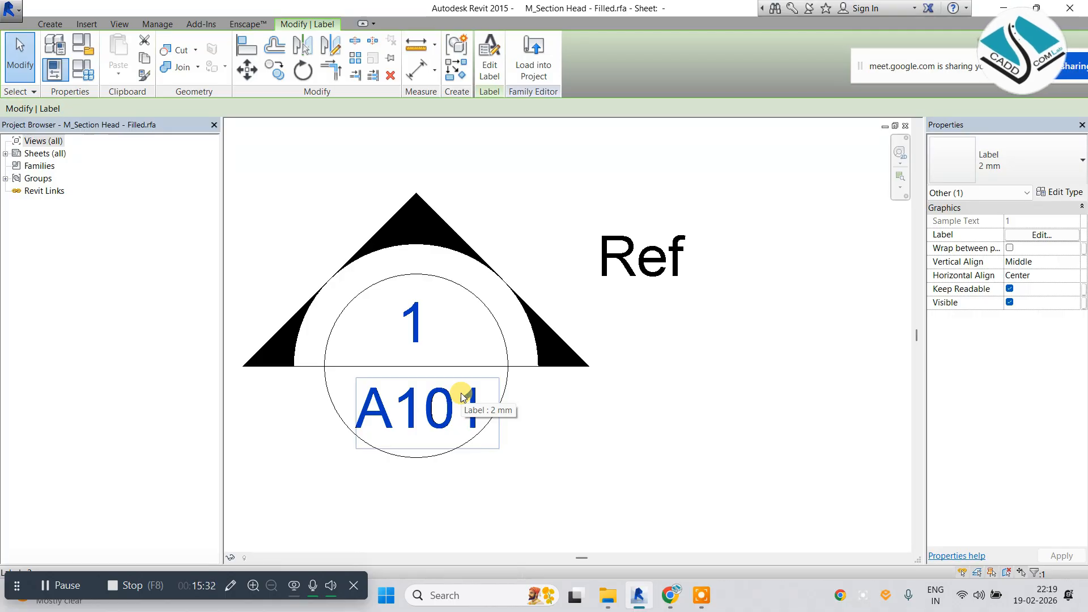
{"action": "left_click", "coordinate": [460, 377]}
{"action": "scroll", "coordinate": [437, 389], "scroll_direction": "up", "scroll_amount": 1}
{"action": "left_click", "coordinate": [443, 385]}
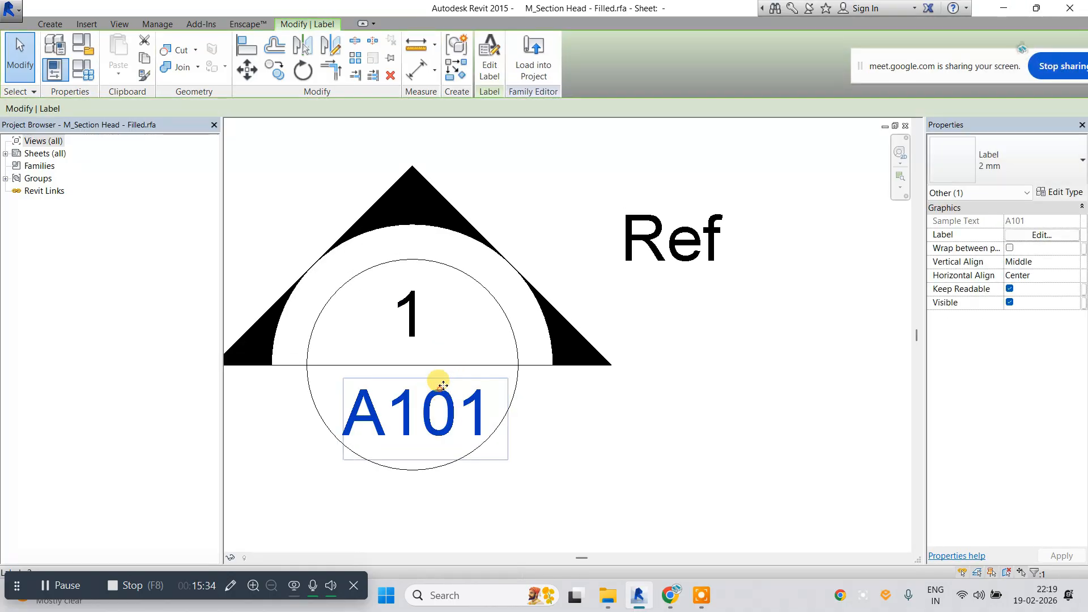
{"action": "left_click_drag", "start_coordinate": [422, 377], "coordinate": [429, 377]}
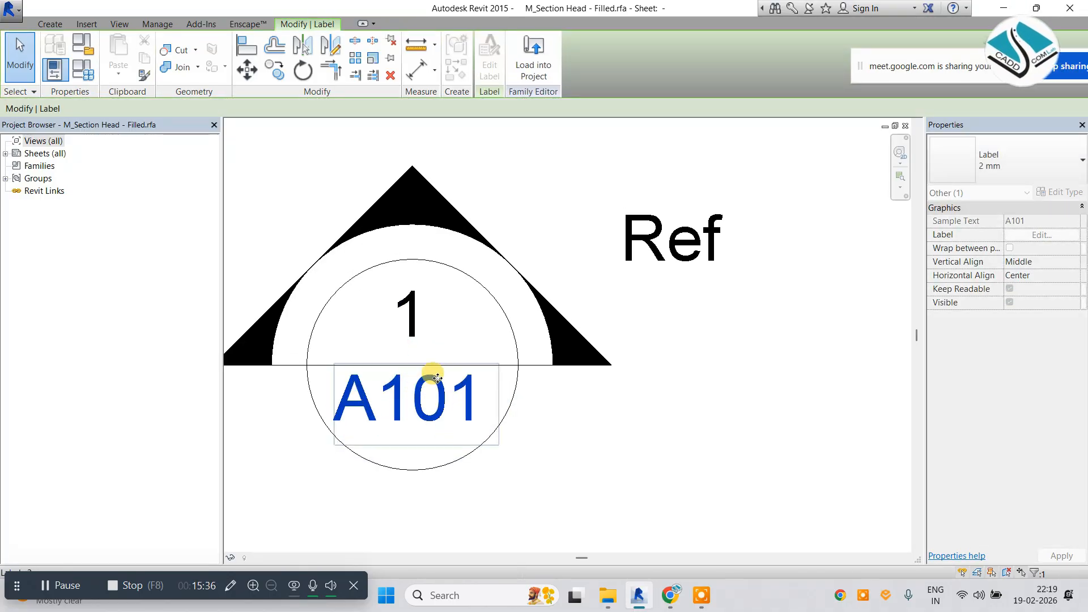
Set the 2 mm label type's colour to dark red RGB 128-000-000 and its text font to Bahnschrift Light Condensed.
{"action": "left_click", "coordinate": [418, 330]}
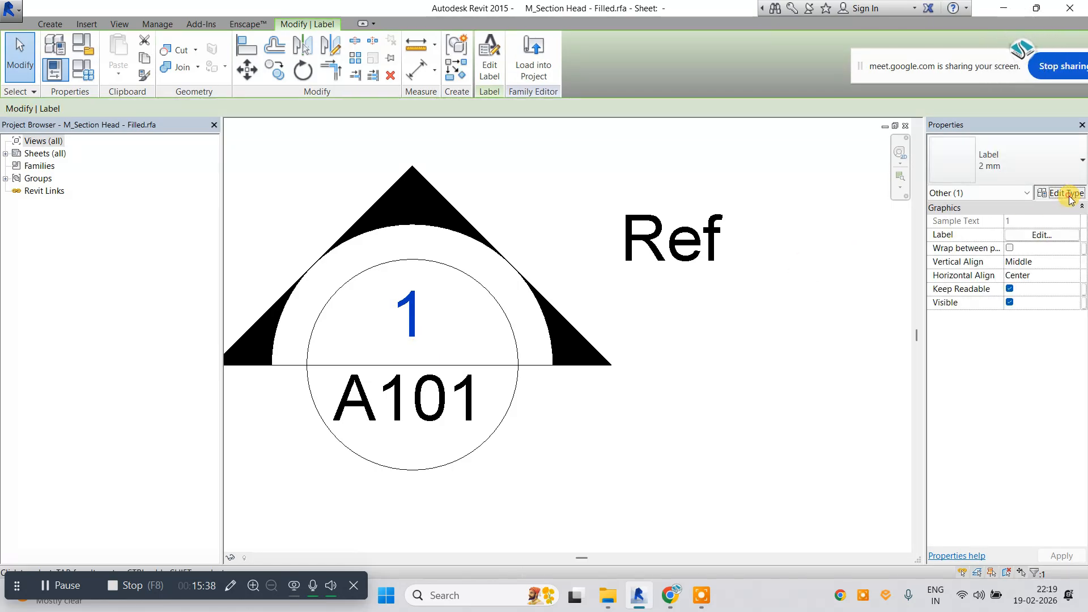
{"action": "left_click", "coordinate": [1065, 193]}
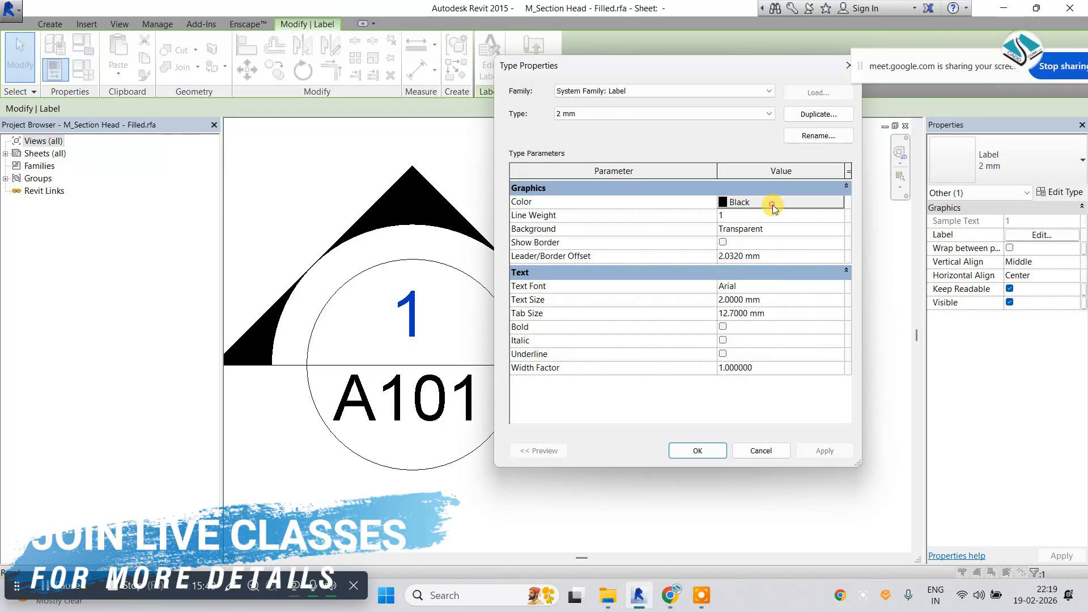
{"action": "left_click", "coordinate": [773, 203]}
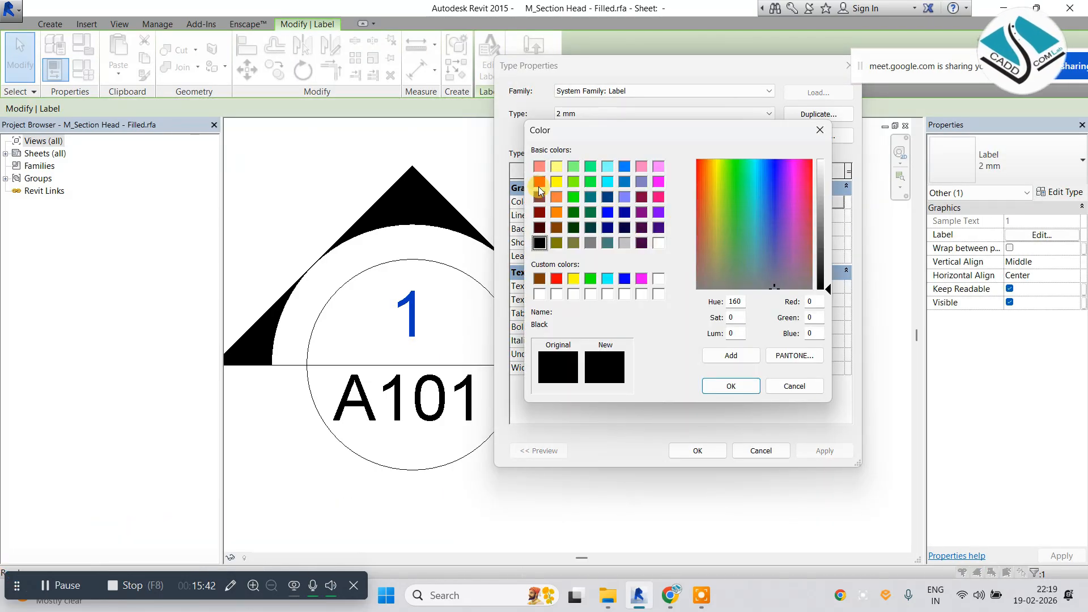
{"action": "left_click", "coordinate": [540, 212]}
{"action": "left_click", "coordinate": [732, 387]}
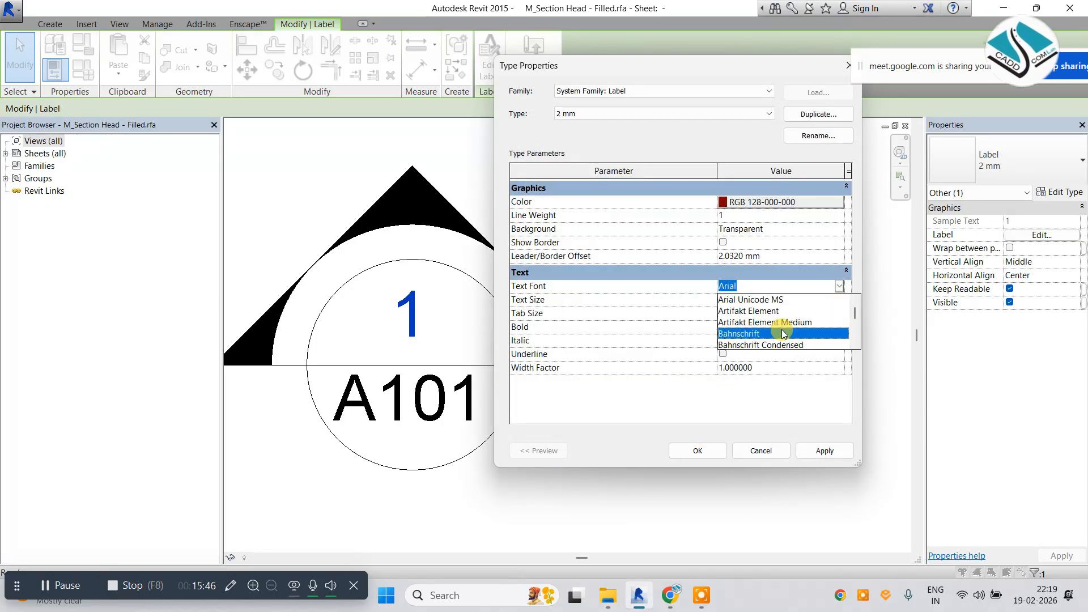
{"action": "scroll", "coordinate": [777, 337], "scroll_direction": "down", "scroll_amount": 1}
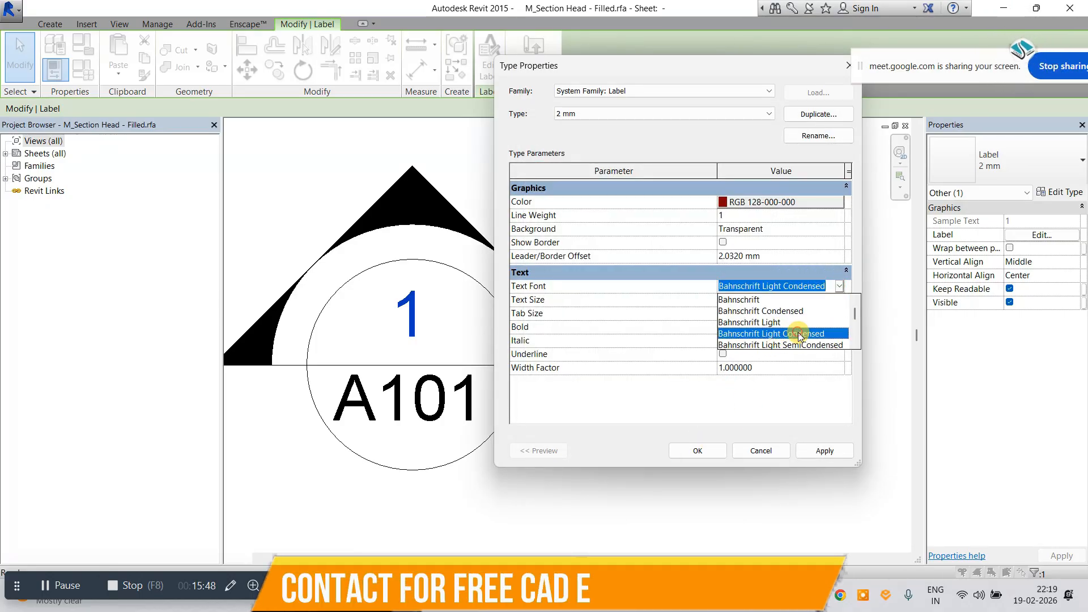
{"action": "left_click", "coordinate": [748, 344]}
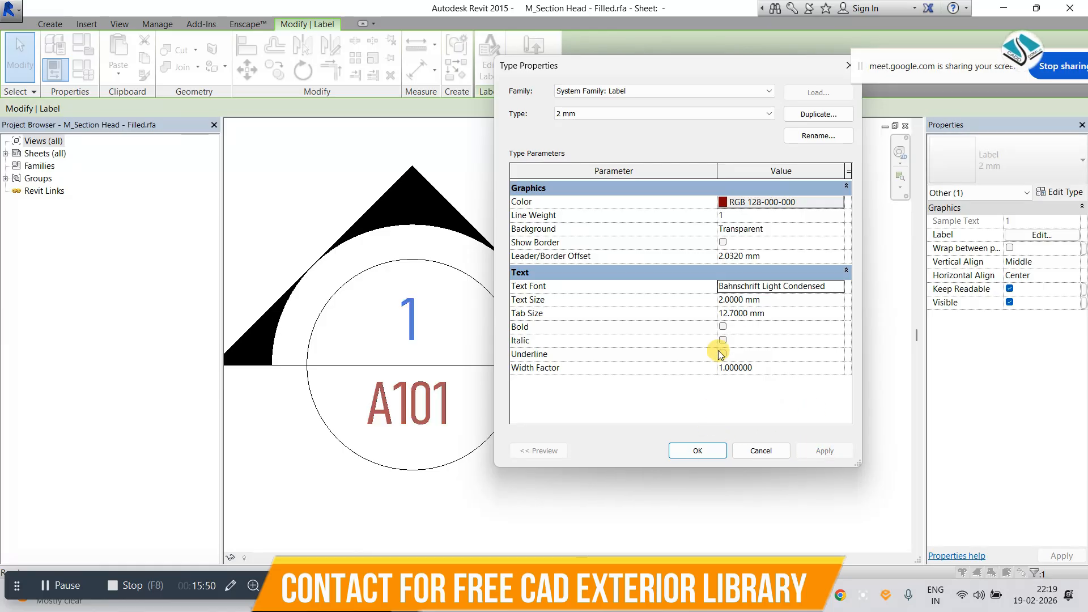
{"action": "left_click", "coordinate": [715, 447]}
Delete the black solid filled regions from the section head triangle and move the Ref label closer to it.
{"action": "left_click", "coordinate": [453, 235]}
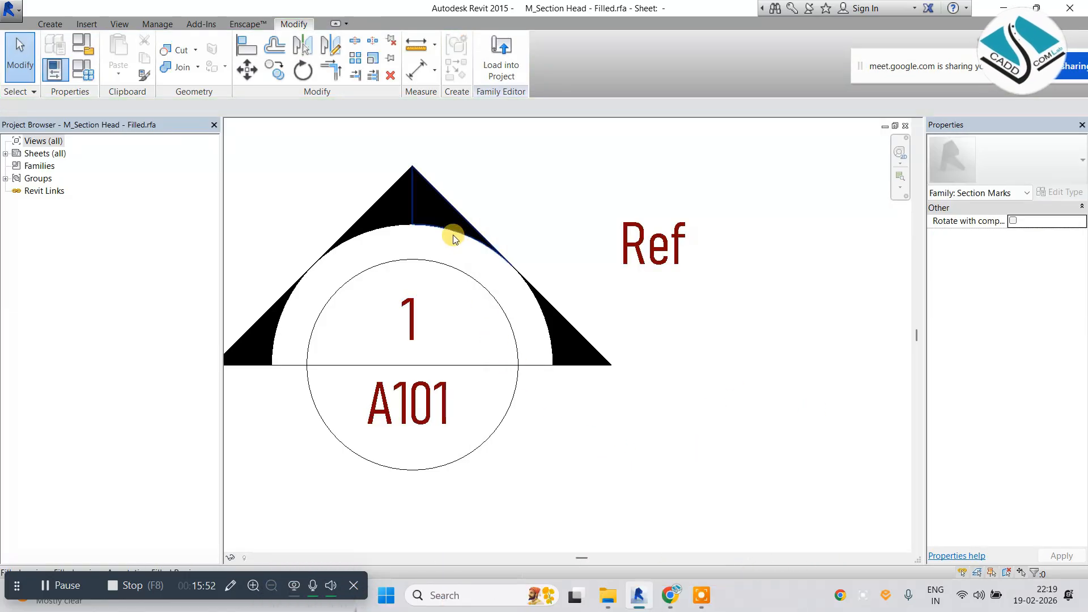
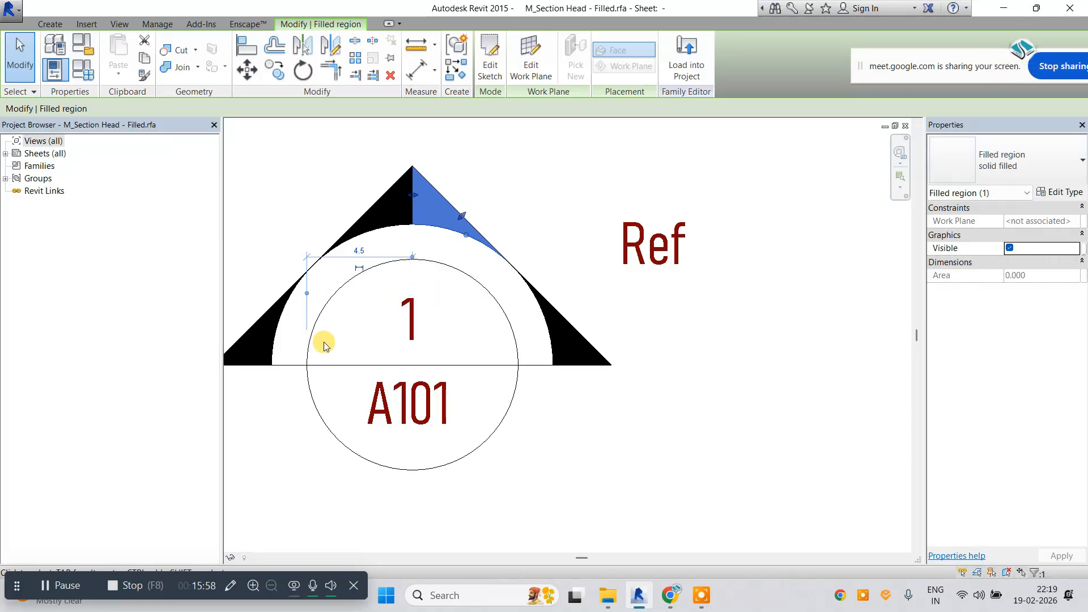
{"action": "middle_click_drag", "start_coordinate": [425, 335], "coordinate": [448, 339]}
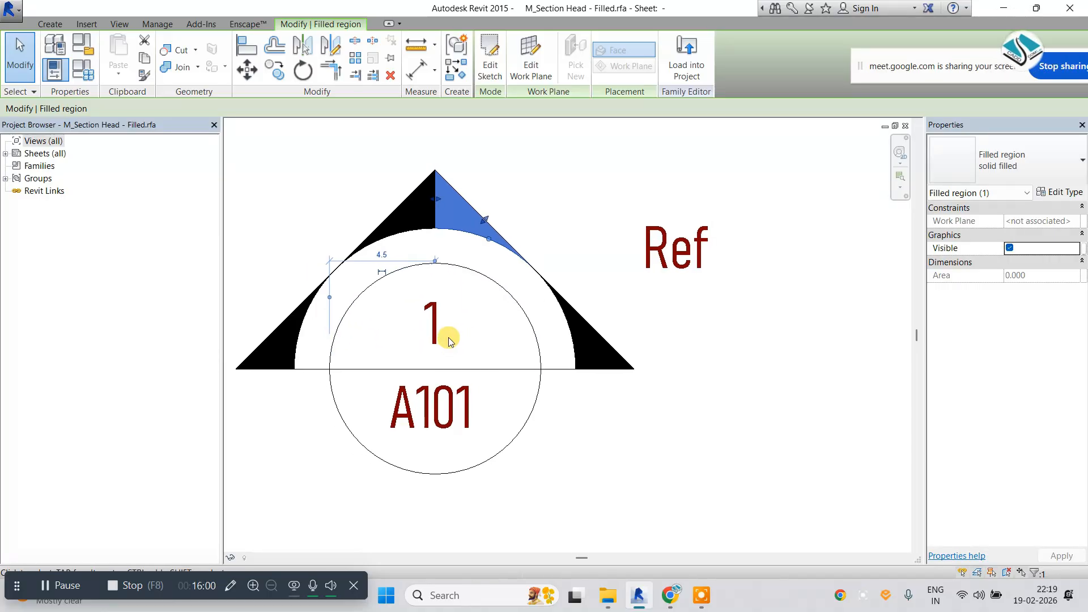
{"action": "key", "text": "Escape"}
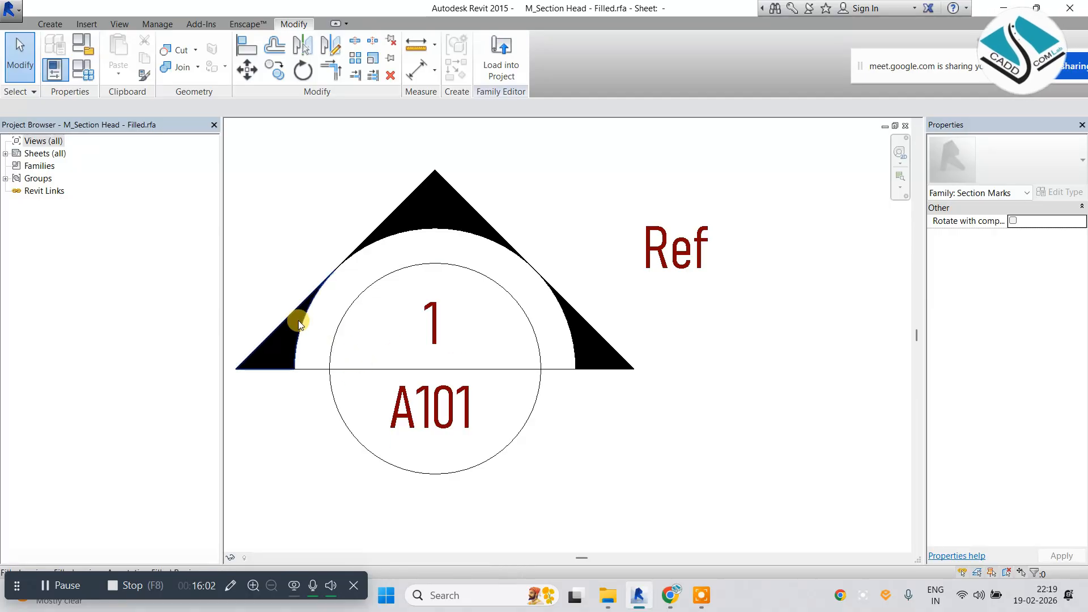
{"action": "left_click", "coordinate": [300, 321]}
{"action": "key", "text": "Delete"}
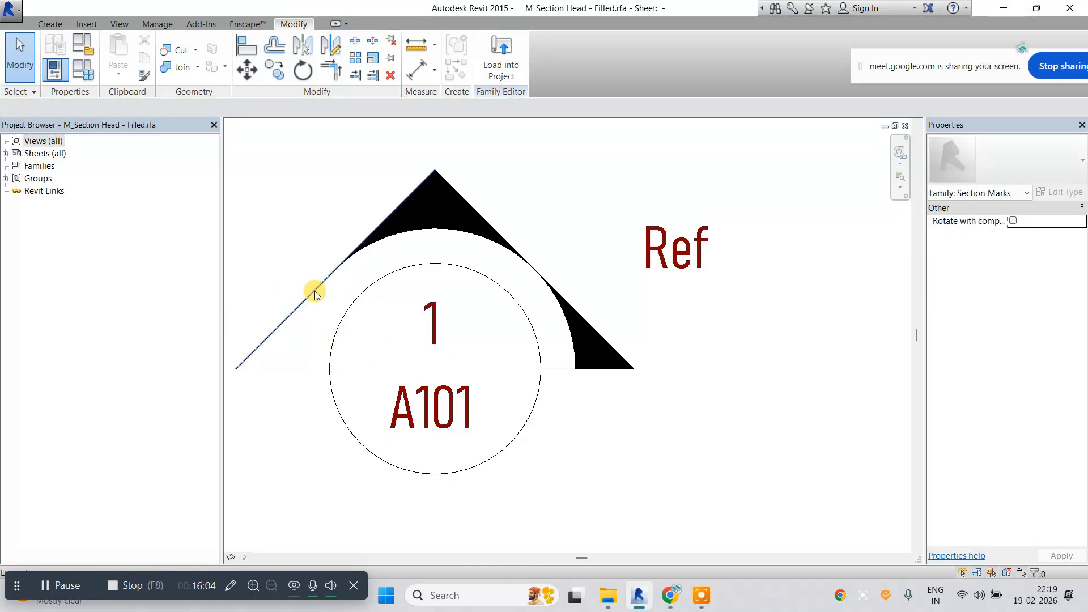
{"action": "left_click", "coordinate": [437, 230]}
{"action": "key", "text": "Delete"}
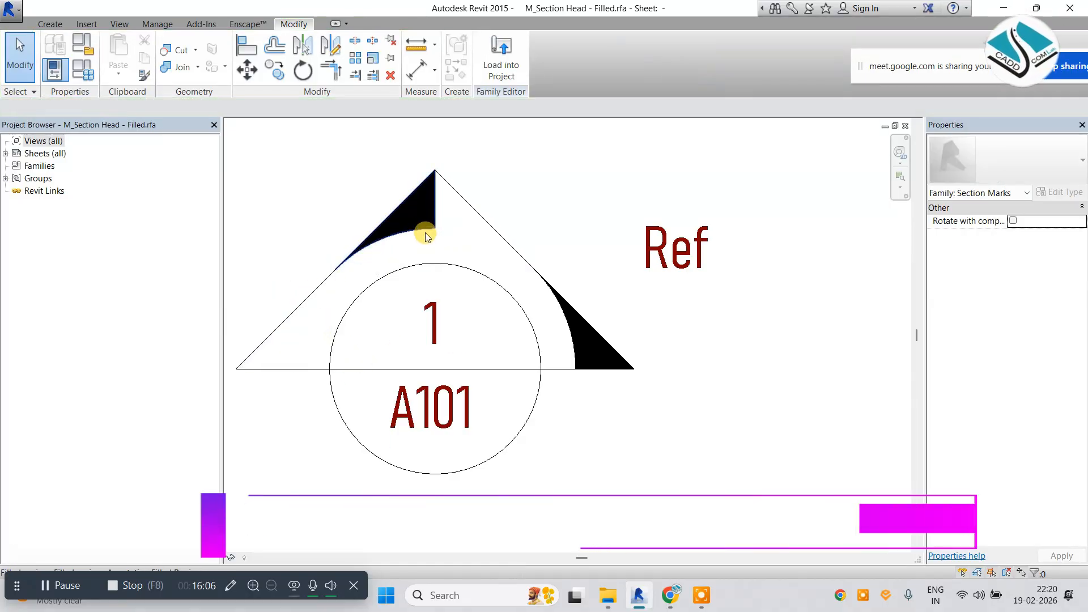
{"action": "left_click", "coordinate": [560, 308]}
{"action": "key", "text": "Delete"}
{"action": "left_click_drag", "start_coordinate": [648, 248], "coordinate": [584, 242]}
{"action": "left_click", "coordinate": [656, 329]}
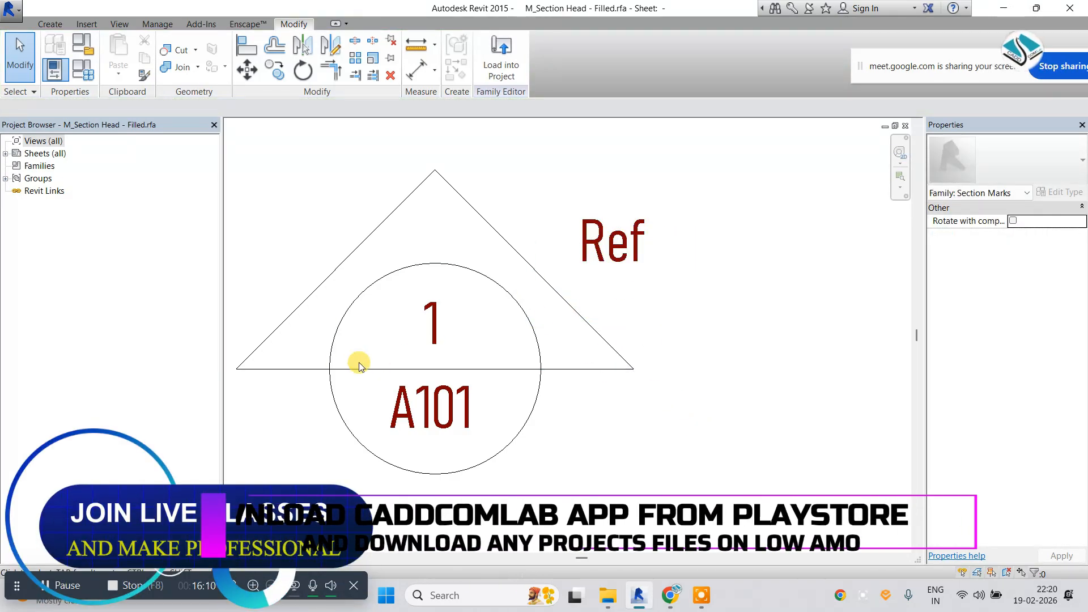
Draw two lines forming an inner triangle from the section head circle's left point to its apex and down to its right point.
{"action": "key", "text": "l"}
{"action": "key", "text": "i"}
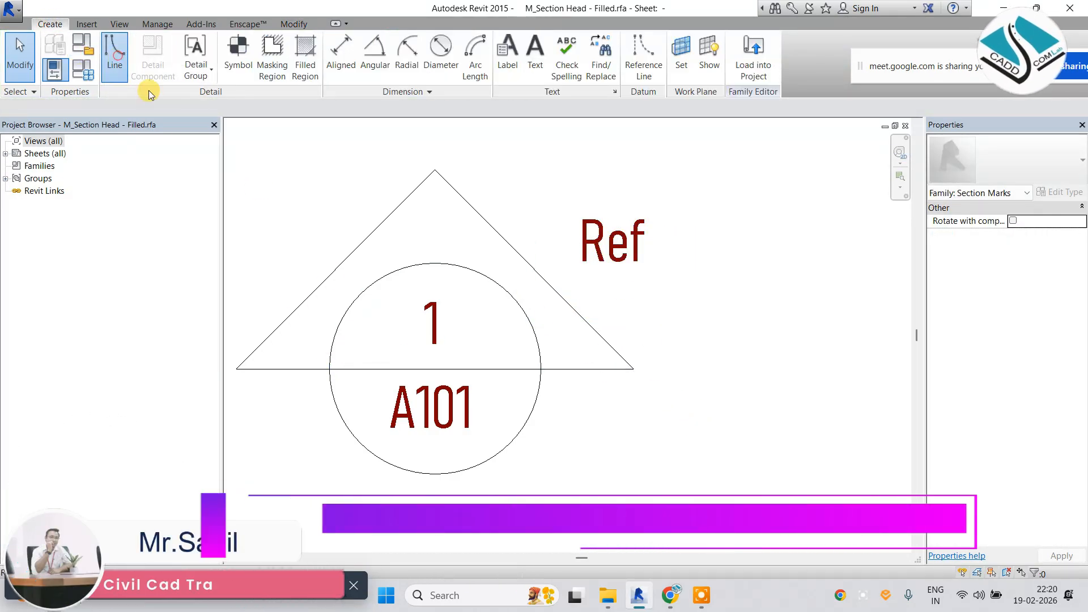
{"action": "left_click", "coordinate": [330, 370]}
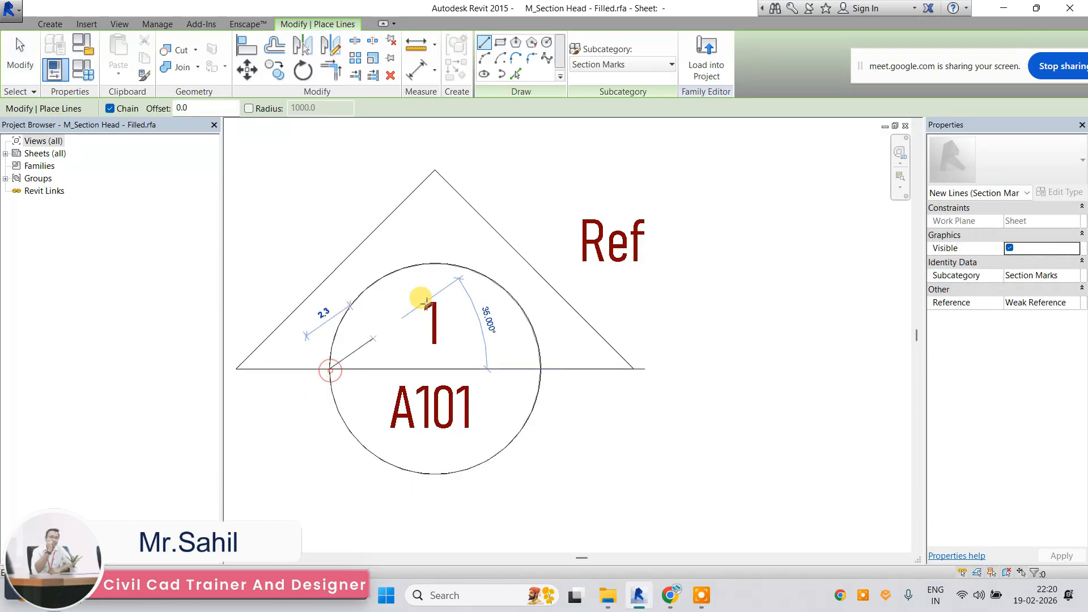
{"action": "left_click", "coordinate": [436, 265]}
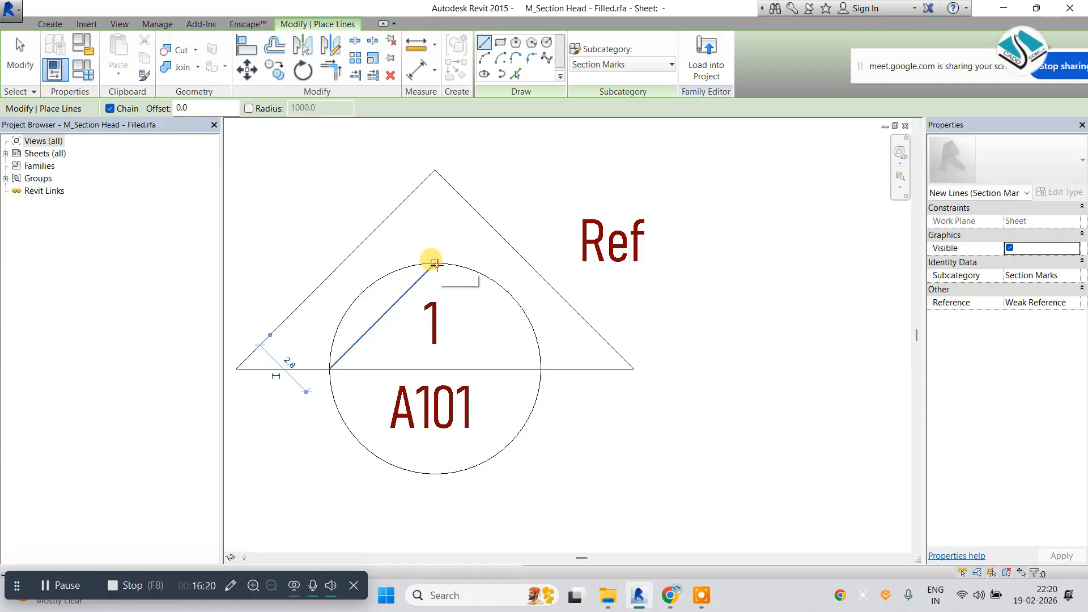
{"action": "left_click", "coordinate": [538, 369]}
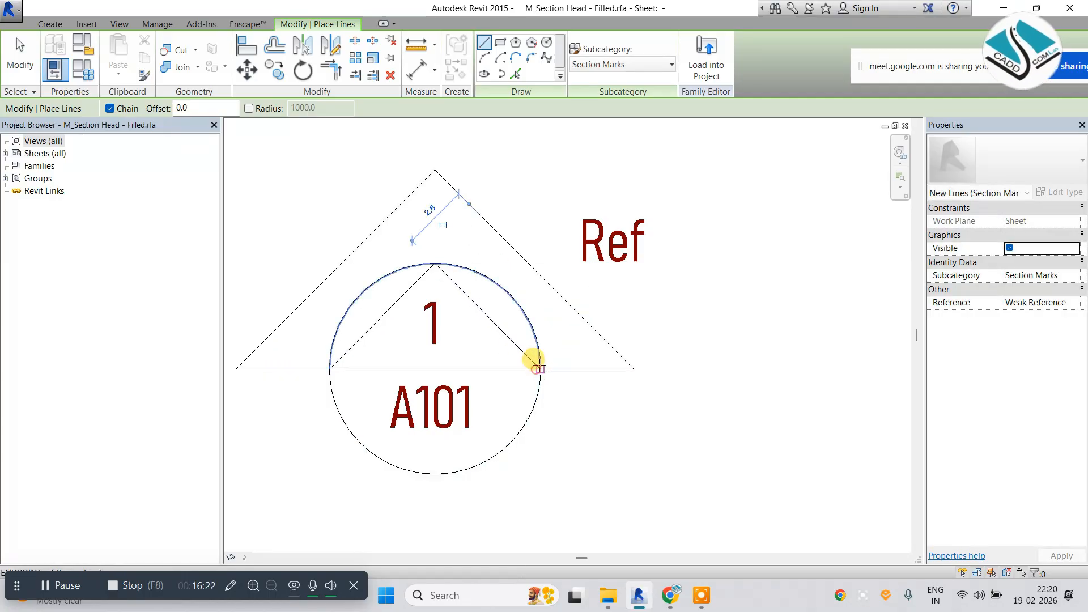
{"action": "key", "text": "Escape"}
Delete the outer triangle's lines and the section head circle's upper and lower arcs, keeping the inner triangle.
{"action": "left_click", "coordinate": [382, 223]}
{"action": "key", "text": "Delete"}
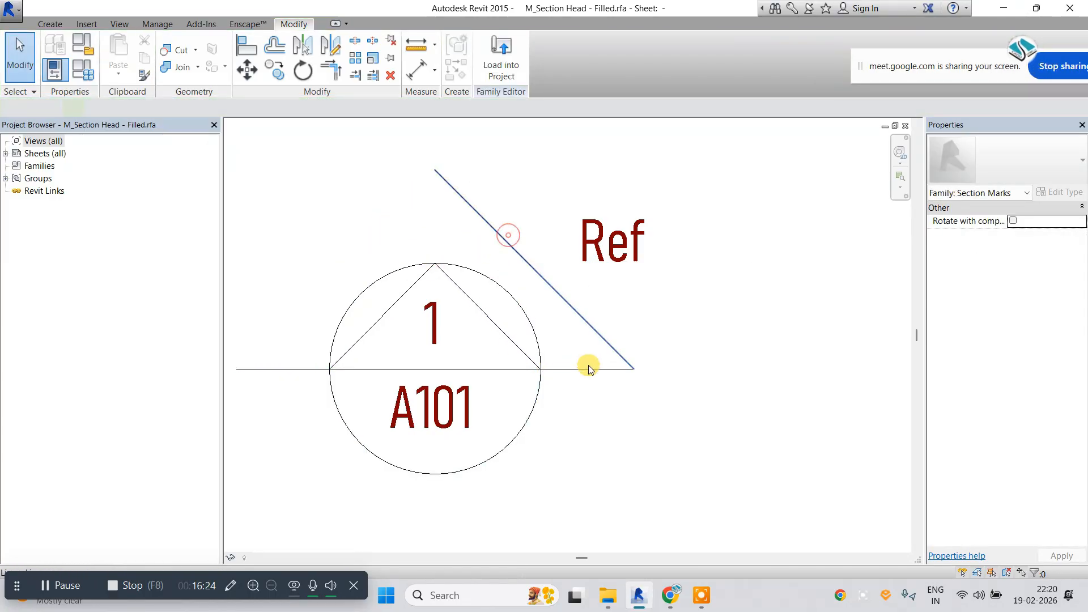
{"action": "left_click", "coordinate": [292, 372]}
{"action": "key", "text": "Delete"}
{"action": "left_click", "coordinate": [350, 309]}
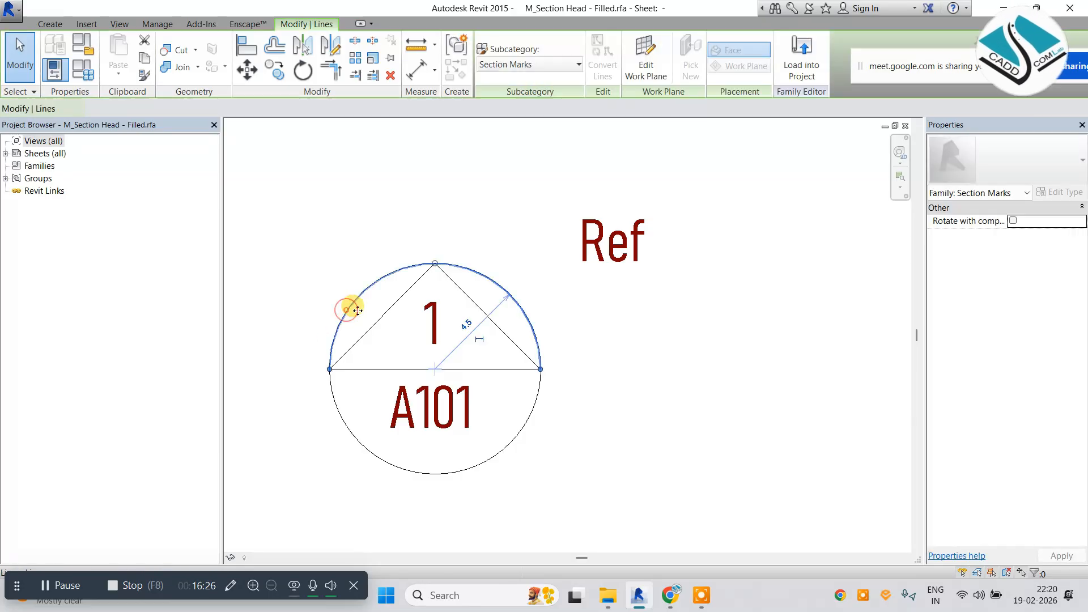
{"action": "key", "text": "Delete"}
{"action": "left_click", "coordinate": [540, 397]}
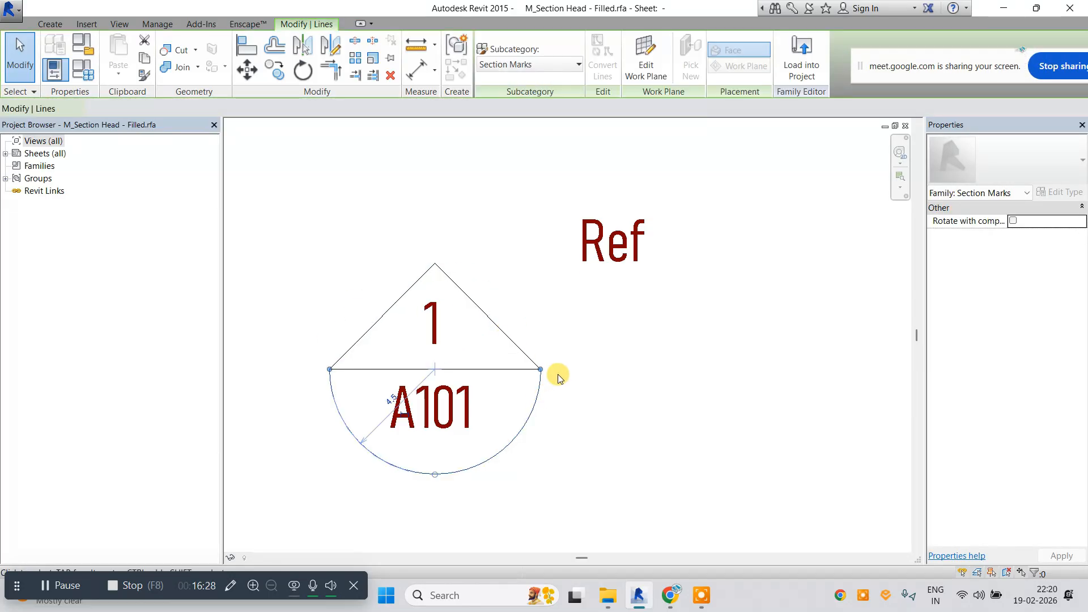
{"action": "key", "text": "Delete"}
Delete the A101 label below the triangle and move the Ref label closer to the triangle.
{"action": "left_click", "coordinate": [463, 379]}
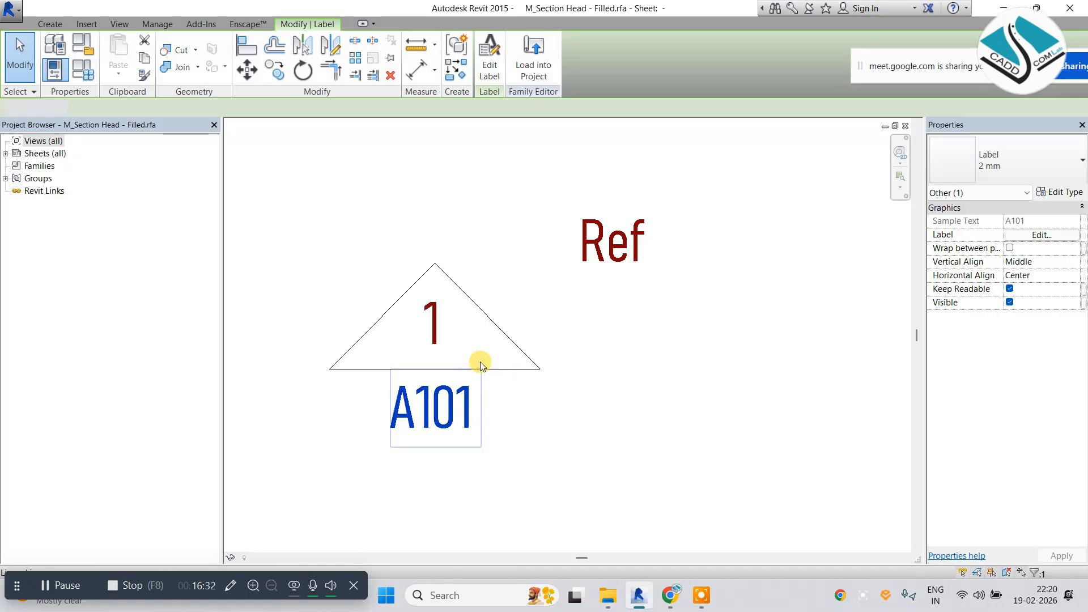
{"action": "key", "text": "Delete"}
{"action": "left_click_drag", "start_coordinate": [595, 250], "coordinate": [536, 255]}
{"action": "key", "text": "Escape"}
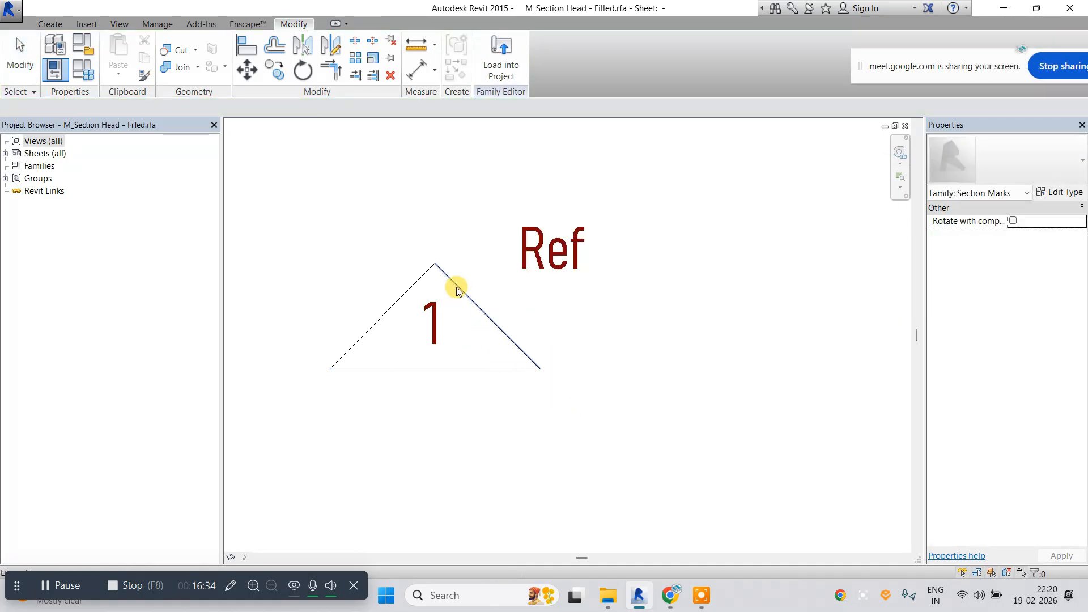
Create a solid filled region bounded by the three edges of the inner triangle.
{"action": "left_click", "coordinate": [457, 287]}
{"action": "left_click", "coordinate": [448, 194]}
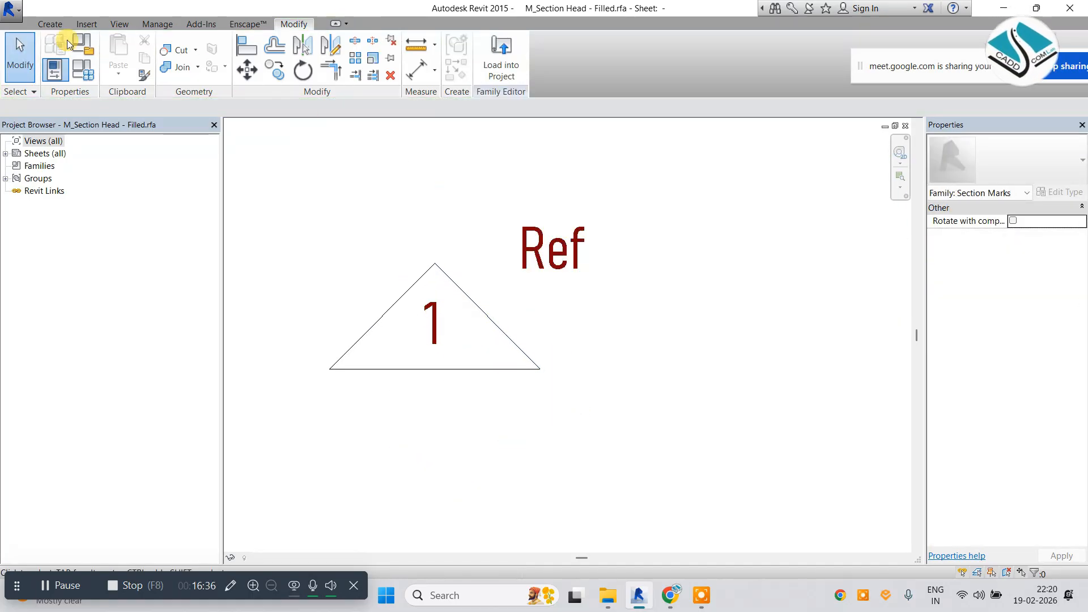
{"action": "left_click", "coordinate": [49, 24]}
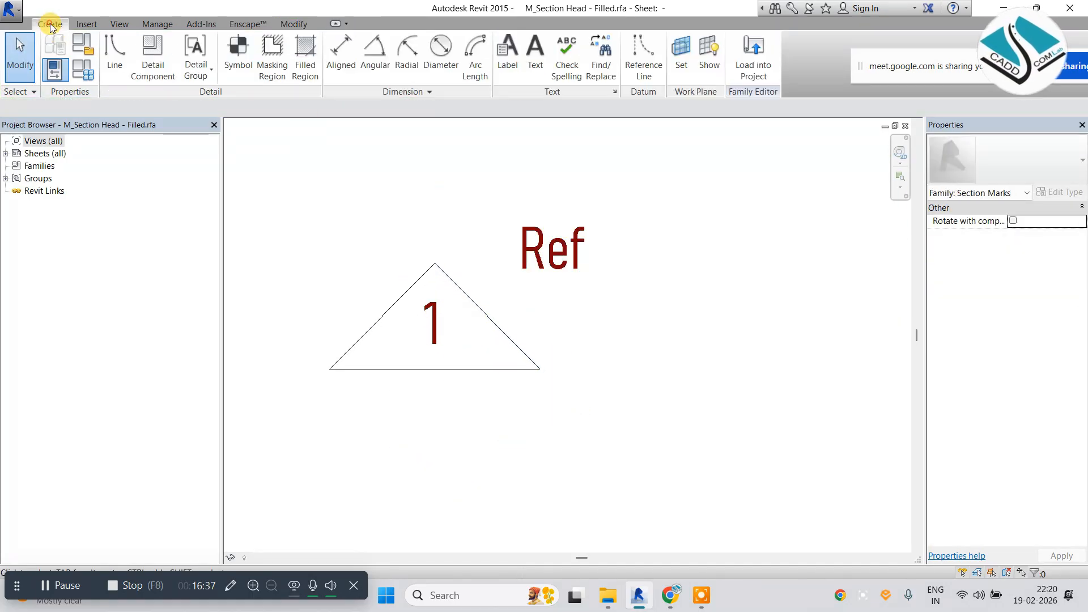
{"action": "left_click", "coordinate": [303, 65]}
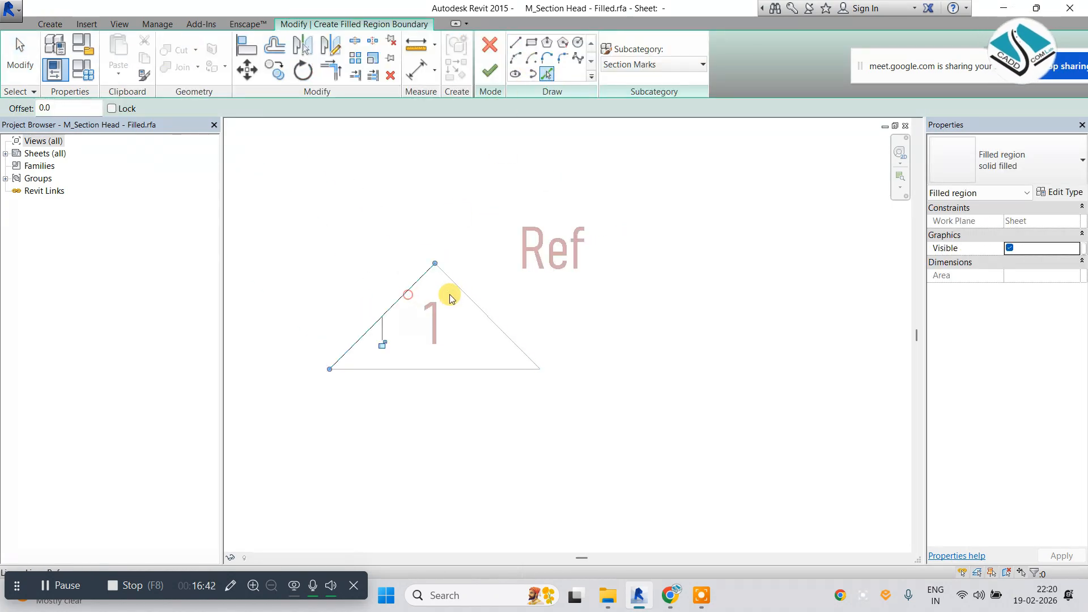
{"action": "left_click", "coordinate": [491, 72]}
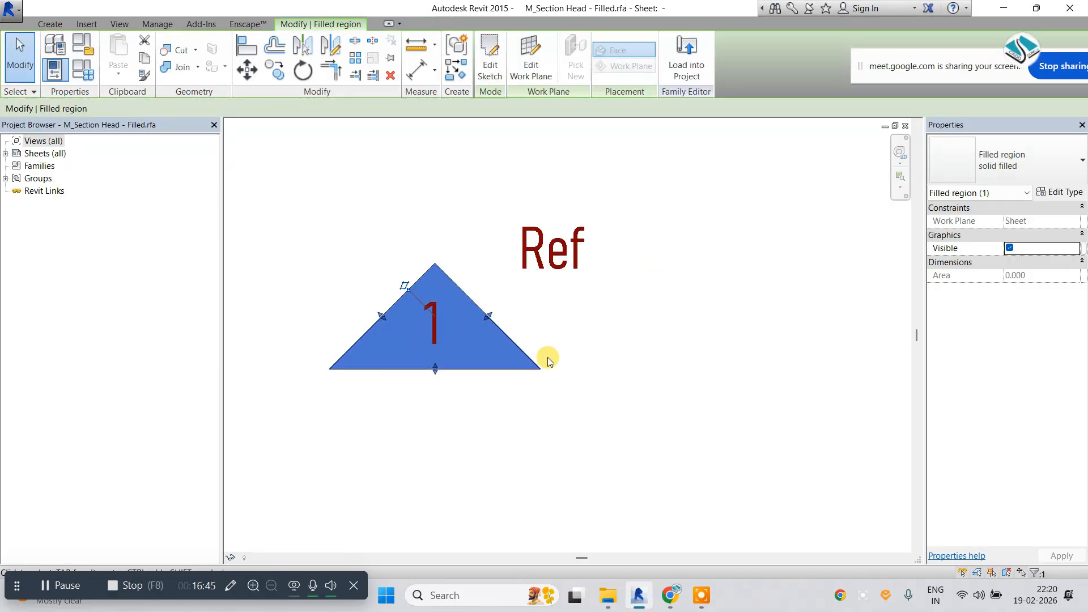
Set the 2 mm label type's colour to White.
{"action": "left_click", "coordinate": [433, 312]}
{"action": "left_click", "coordinate": [1065, 192]}
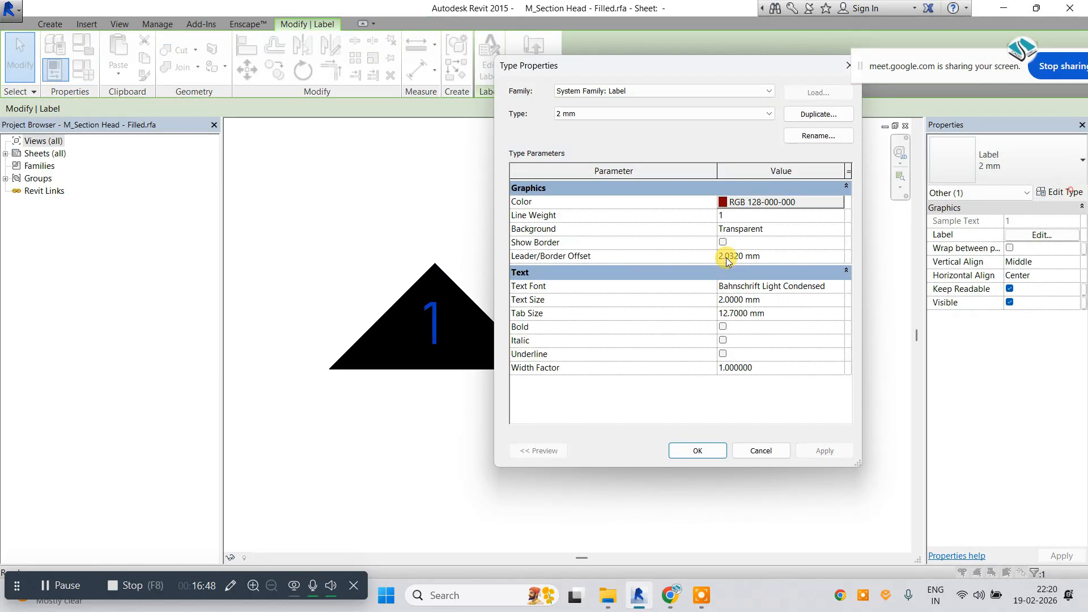
{"action": "left_click", "coordinate": [782, 201]}
{"action": "left_click", "coordinate": [658, 243]}
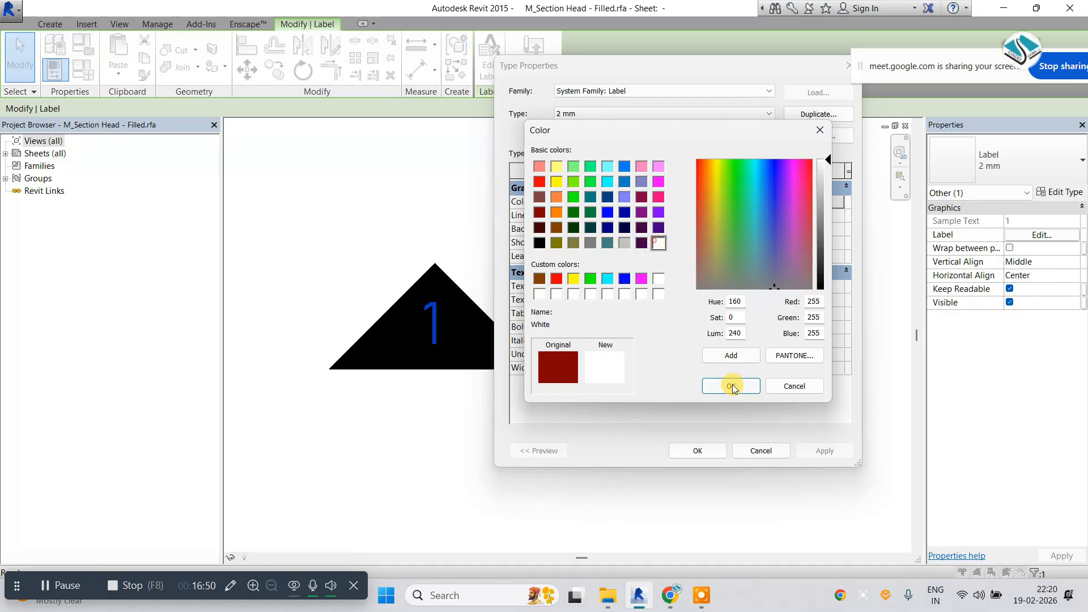
{"action": "left_click", "coordinate": [732, 386]}
{"action": "left_click", "coordinate": [697, 450]}
{"action": "key", "text": "Escape"}
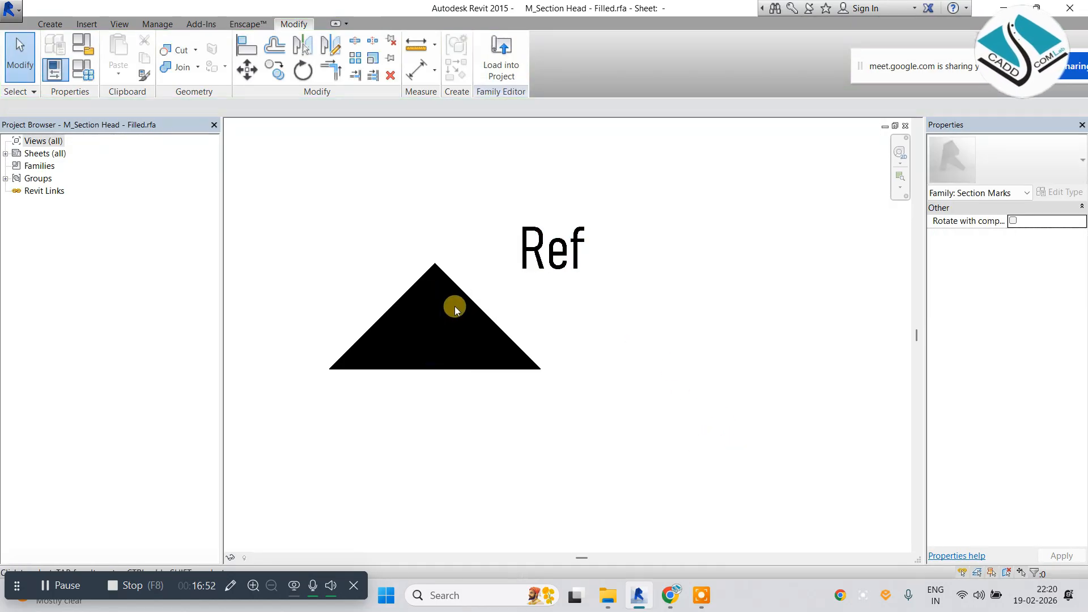
{"action": "left_click", "coordinate": [430, 318]}
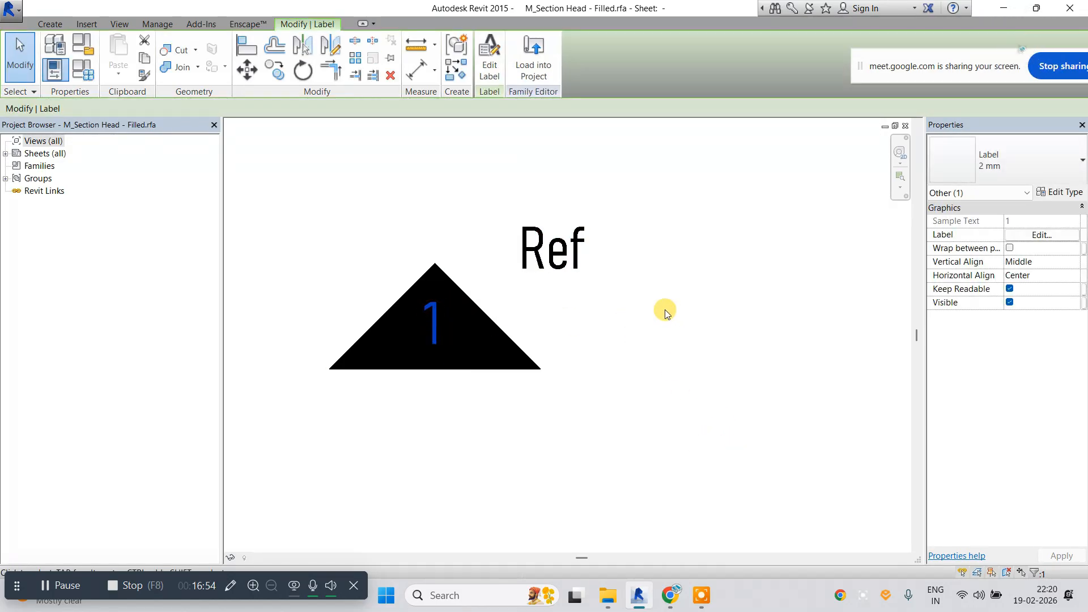
{"action": "left_click", "coordinate": [1043, 234]}
{"action": "left_click", "coordinate": [711, 139]}
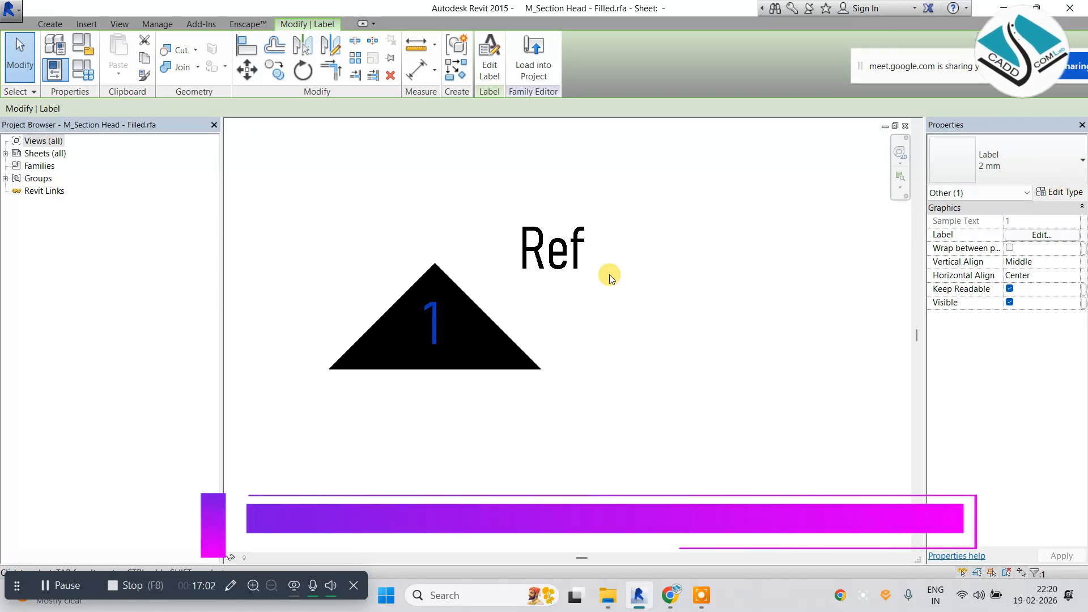
{"action": "key", "text": "Escape"}
Turn off the 1 label's visibility and move the label out of the filled triangle to its right side.
{"action": "left_click", "coordinate": [442, 319]}
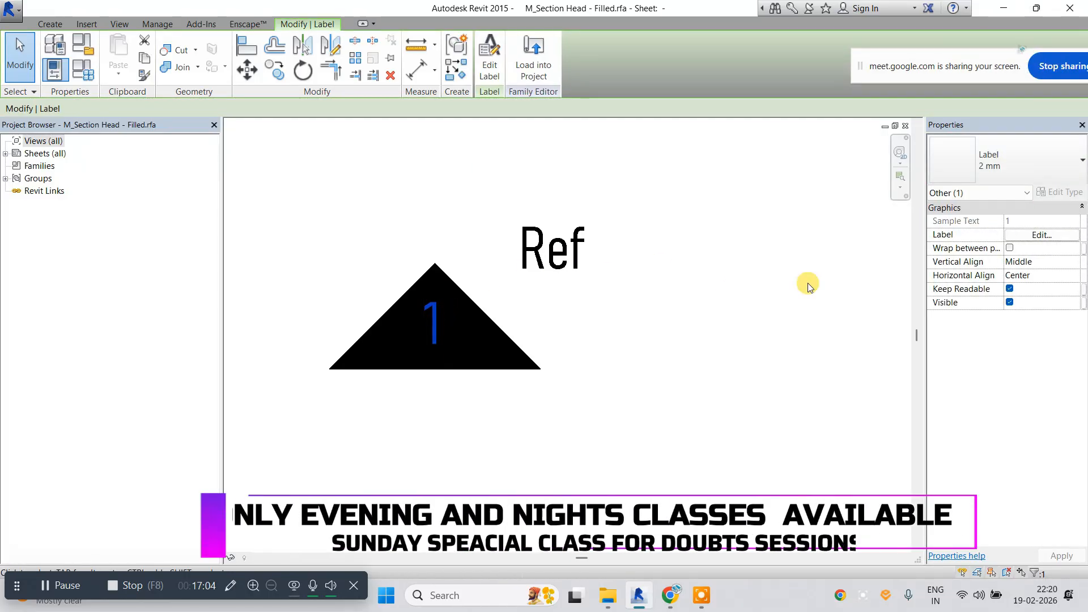
{"action": "left_click", "coordinate": [1009, 302]}
{"action": "left_click", "coordinate": [757, 317]}
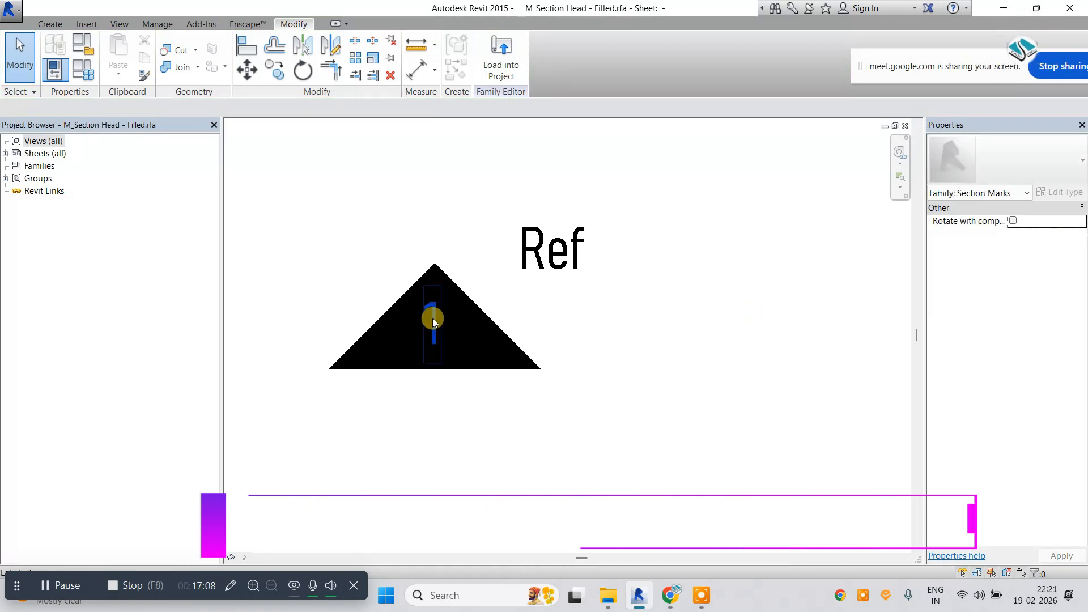
{"action": "left_click", "coordinate": [433, 321]}
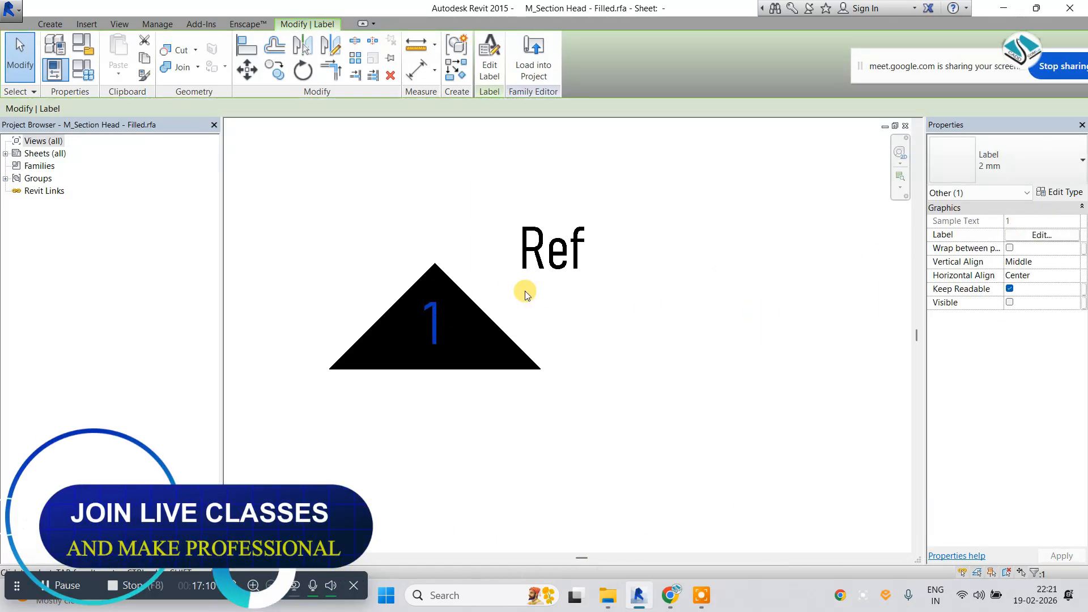
{"action": "left_click", "coordinate": [379, 182]}
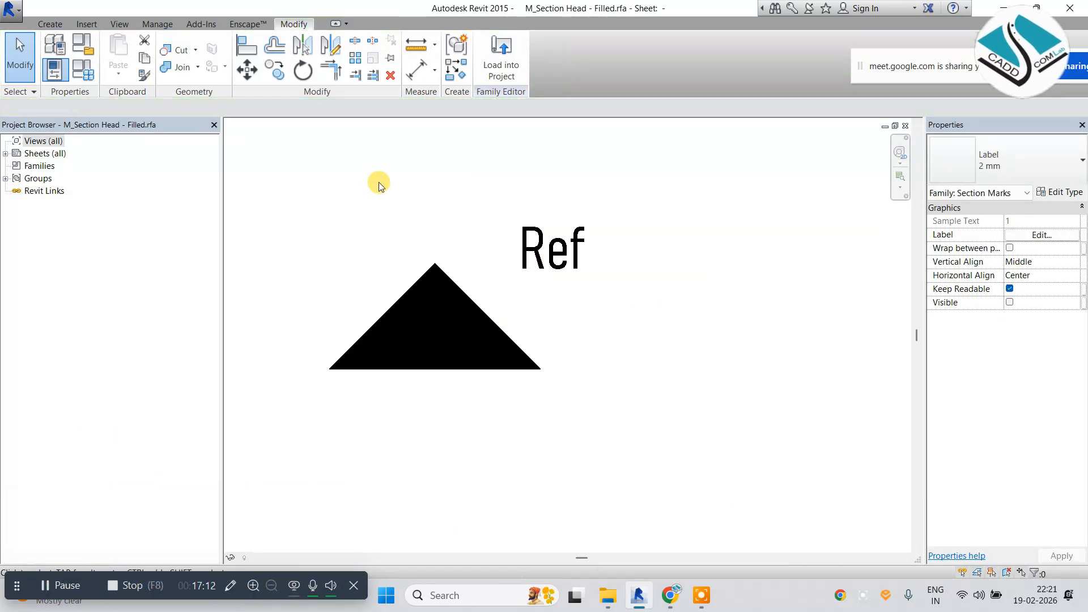
{"action": "left_click_drag", "start_coordinate": [435, 313], "coordinate": [605, 318]}
{"action": "left_click", "coordinate": [408, 200]}
Place a text note reading AI to the right of the section head triangle.
{"action": "left_click", "coordinate": [49, 25]}
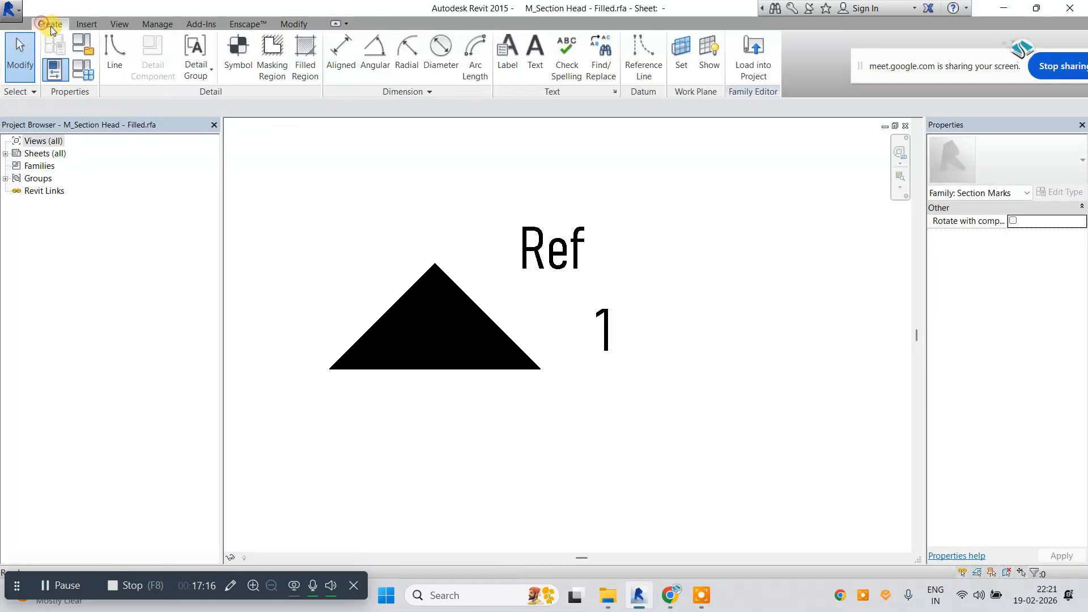
{"action": "left_click", "coordinate": [535, 56]}
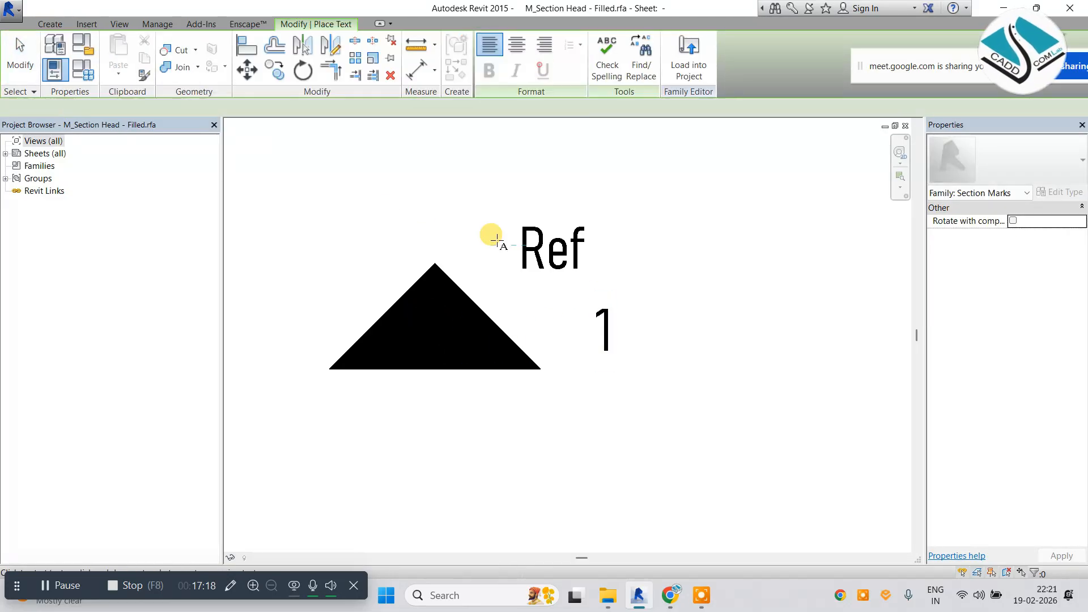
{"action": "left_click", "coordinate": [661, 271]}
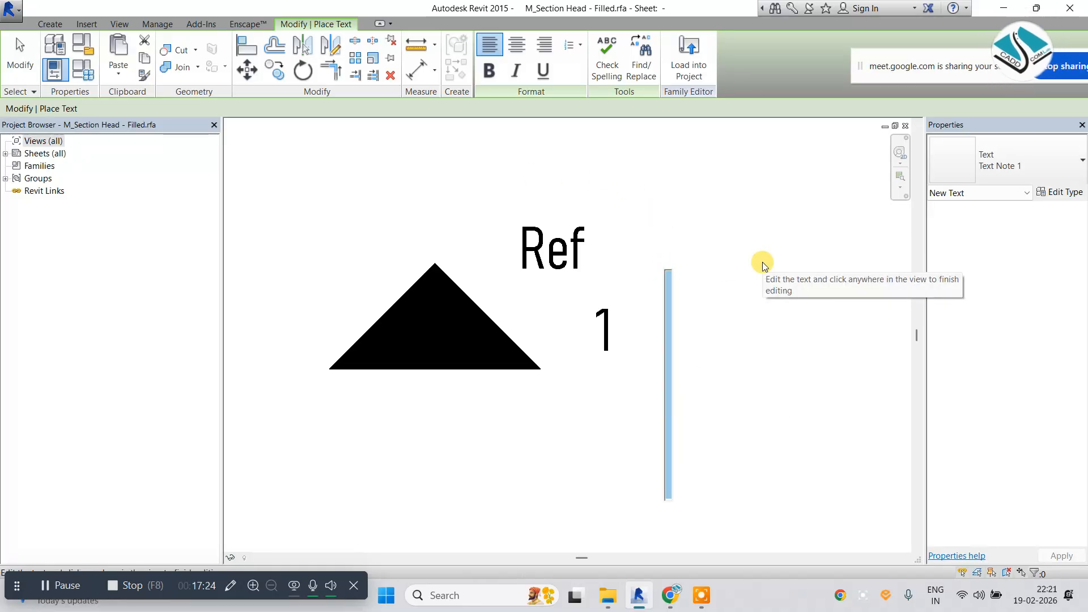
{"action": "type", "text": "a"}
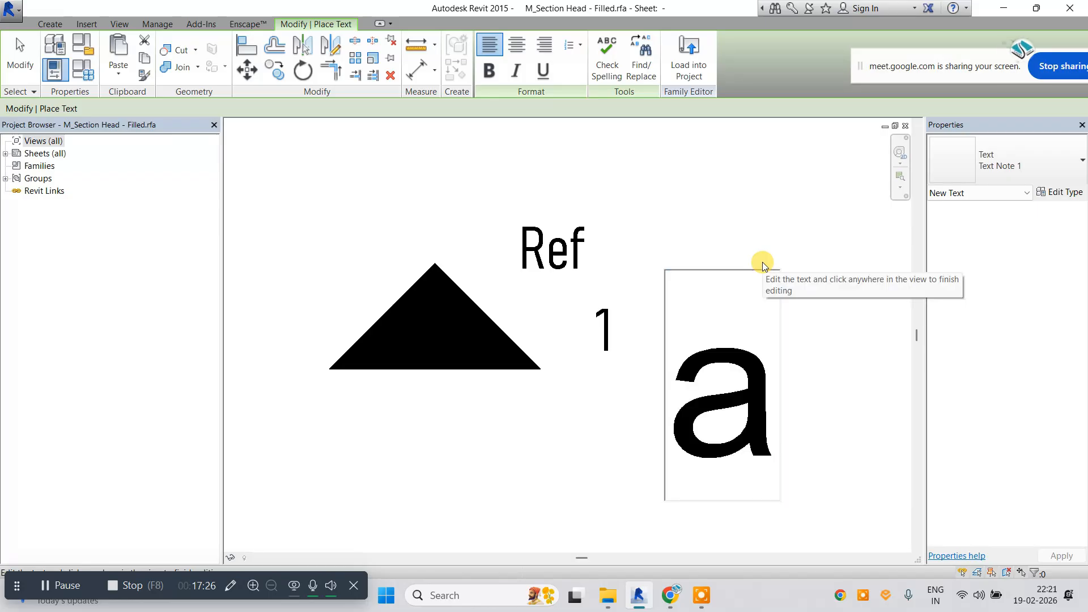
{"action": "key", "text": "BackSpace"}
{"action": "type", "text": "AI"}
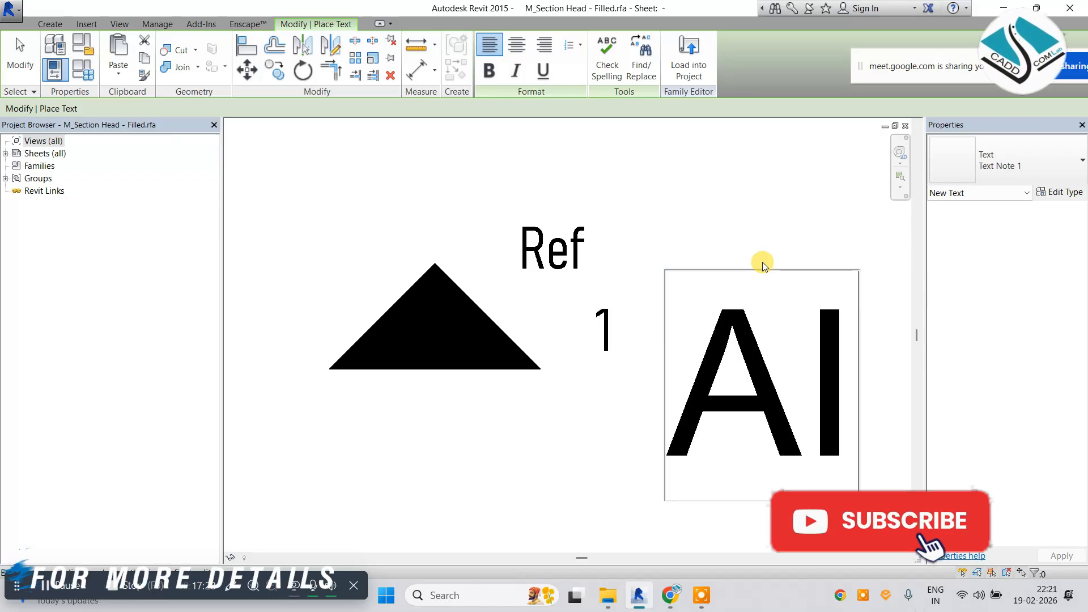
{"action": "left_click", "coordinate": [756, 234]}
{"action": "key", "text": "Escape"}
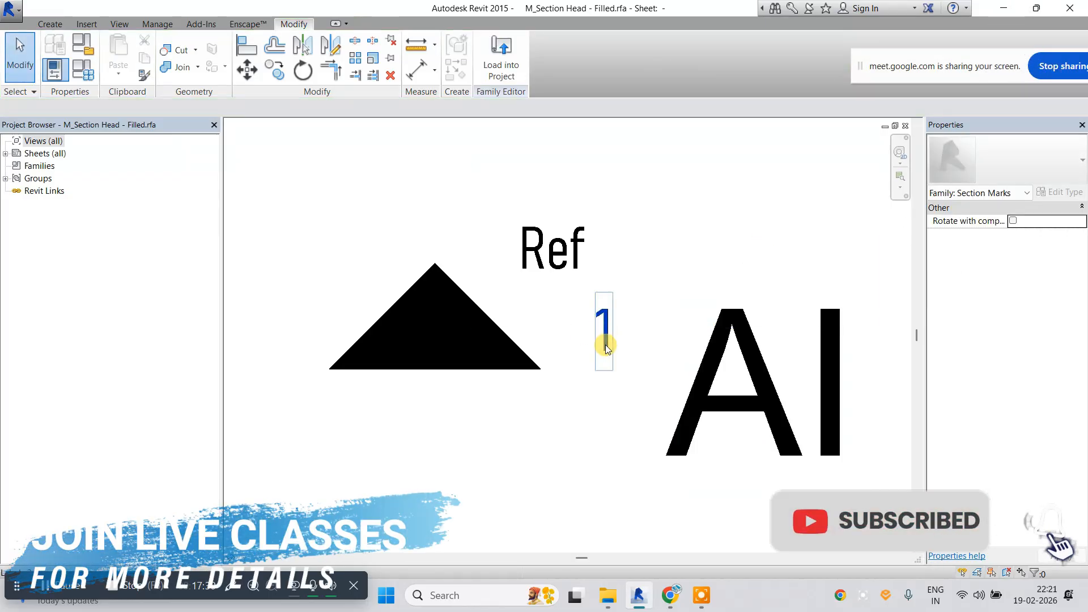
Delete the 1 label beside the triangle and move the AI text note over the filled triangle.
{"action": "left_click", "coordinate": [605, 342]}
{"action": "left_click_drag", "start_coordinate": [720, 323], "coordinate": [413, 274]}
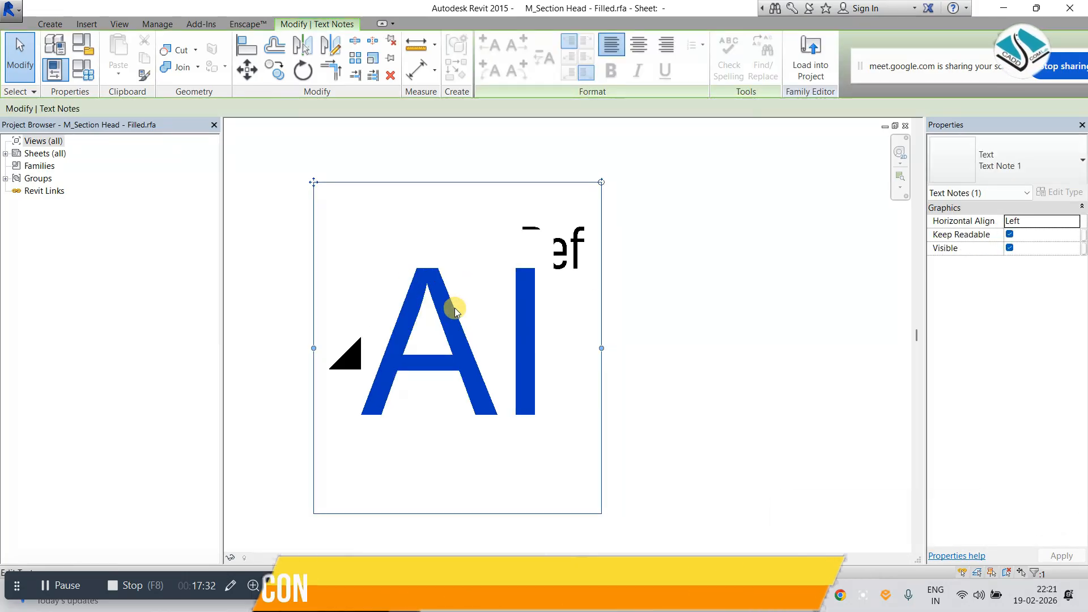
Duplicate the AI text note's type as ASDASD with 1.2 mm text size and Bahnschrift Light Condensed font.
{"action": "left_click", "coordinate": [1062, 192]}
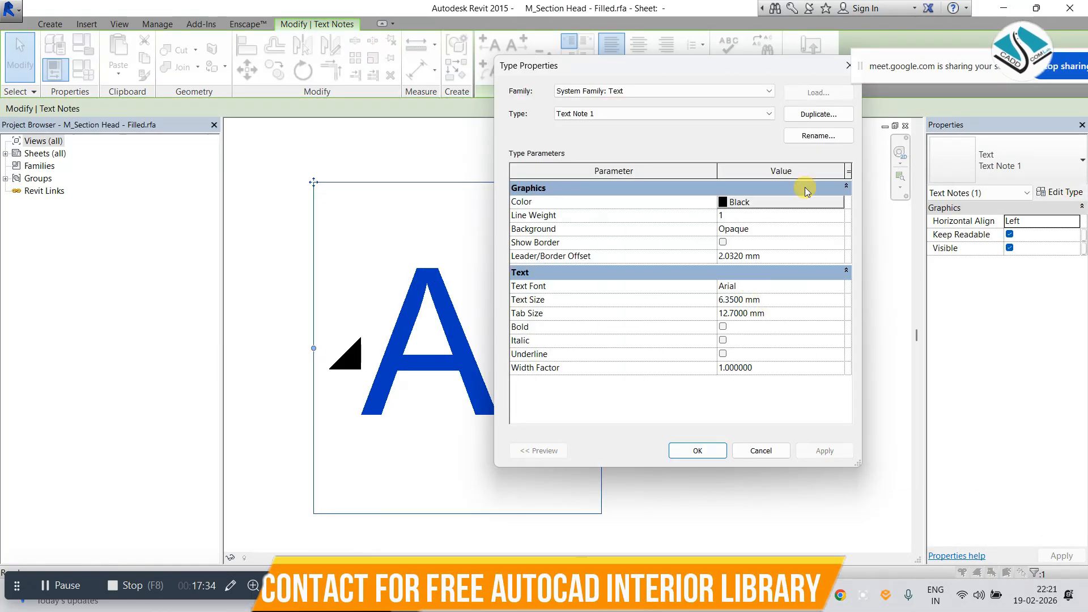
{"action": "left_click", "coordinate": [818, 114]}
{"action": "type", "text": "ASDASD"}
{"action": "left_click", "coordinate": [499, 324]}
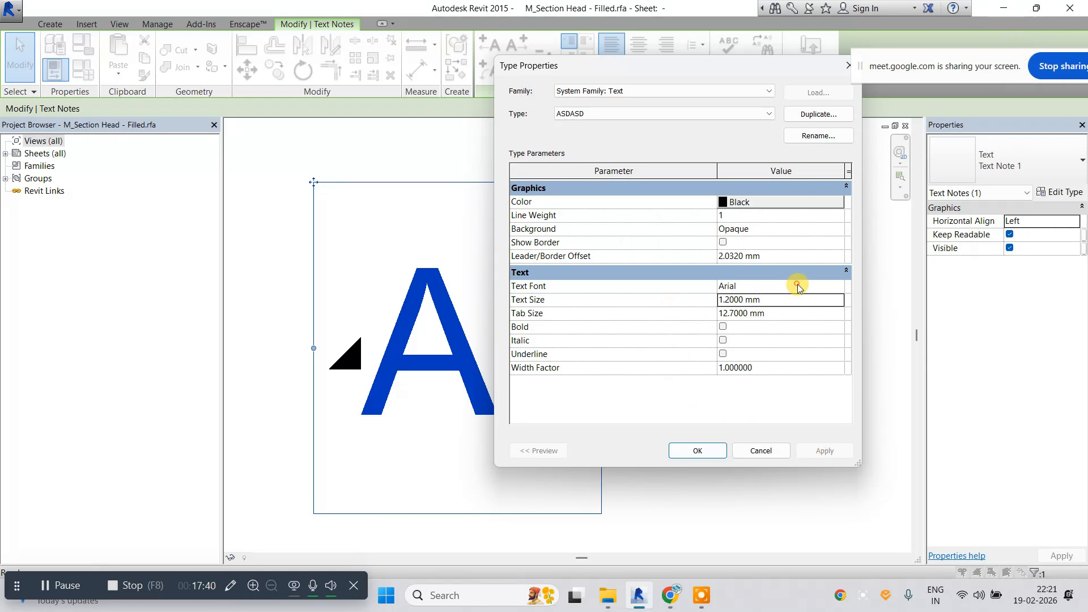
{"action": "left_click", "coordinate": [842, 288]}
{"action": "scroll", "coordinate": [748, 340], "scroll_direction": "down", "scroll_amount": 3}
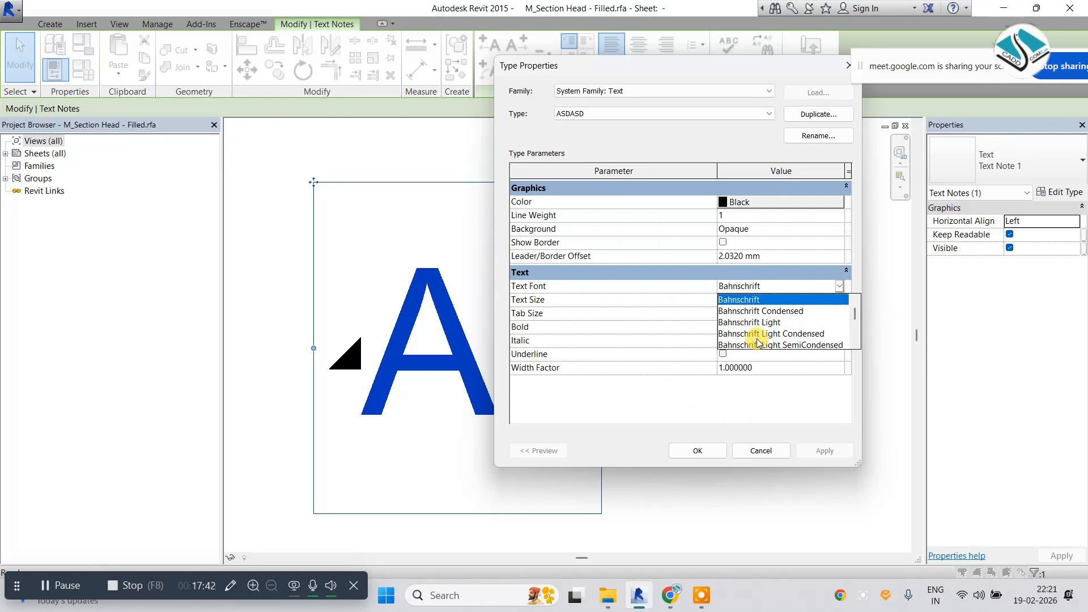
{"action": "left_click", "coordinate": [792, 334]}
{"action": "left_click", "coordinate": [697, 450]}
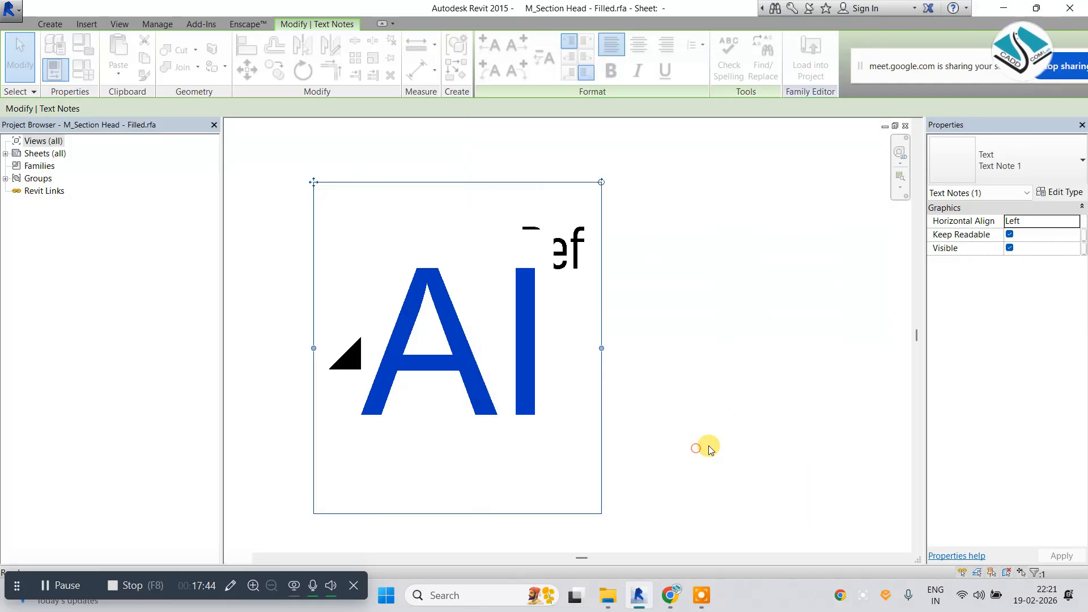
Position the resized AI text note in the middle of the filled triangle.
{"action": "left_click", "coordinate": [747, 433]}
{"action": "mouse_move", "coordinate": [425, 317]}
{"action": "left_mouse_down"}
{"action": "mouse_move", "coordinate": [445, 326]}
{"action": "mouse_move", "coordinate": [424, 331]}
{"action": "left_mouse_up"}
{"action": "scroll", "coordinate": [469, 340], "scroll_direction": "up", "scroll_amount": 1}
{"action": "left_click", "coordinate": [627, 323]}
{"action": "key", "text": "Escape"}
{"action": "scroll", "coordinate": [437, 345], "scroll_direction": "up", "scroll_amount": 2}
{"action": "left_click", "coordinate": [693, 311]}
{"action": "scroll", "coordinate": [482, 311], "scroll_direction": "down", "scroll_amount": 1}
{"action": "scroll", "coordinate": [512, 303], "scroll_direction": "down", "scroll_amount": 1}
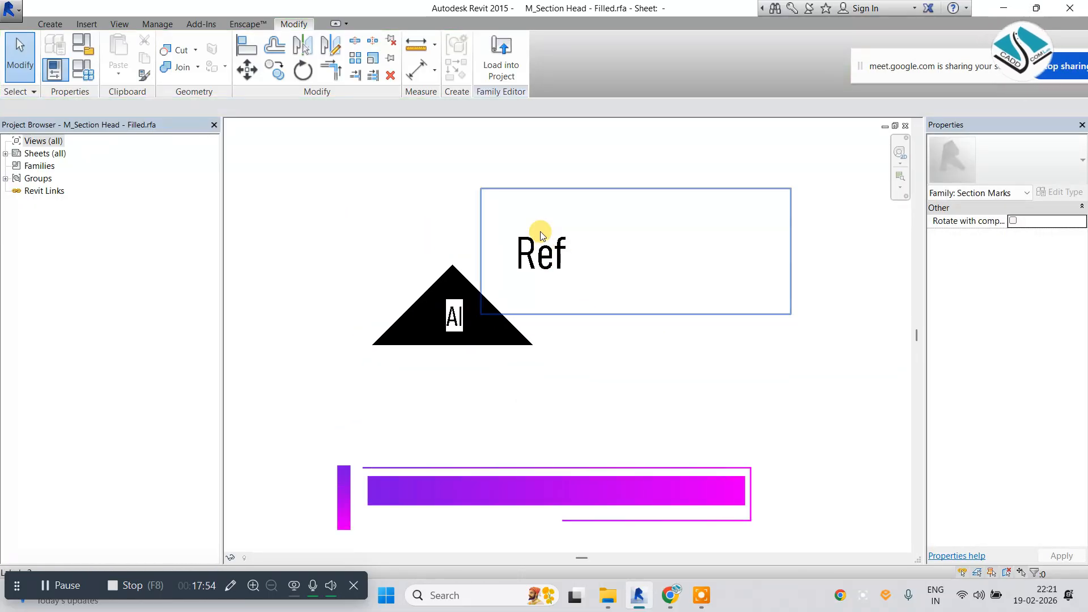
Load the section head family into revit project 11 to 12.rvt and open its Plinth Level floor plan.
{"action": "left_click", "coordinate": [501, 57]}
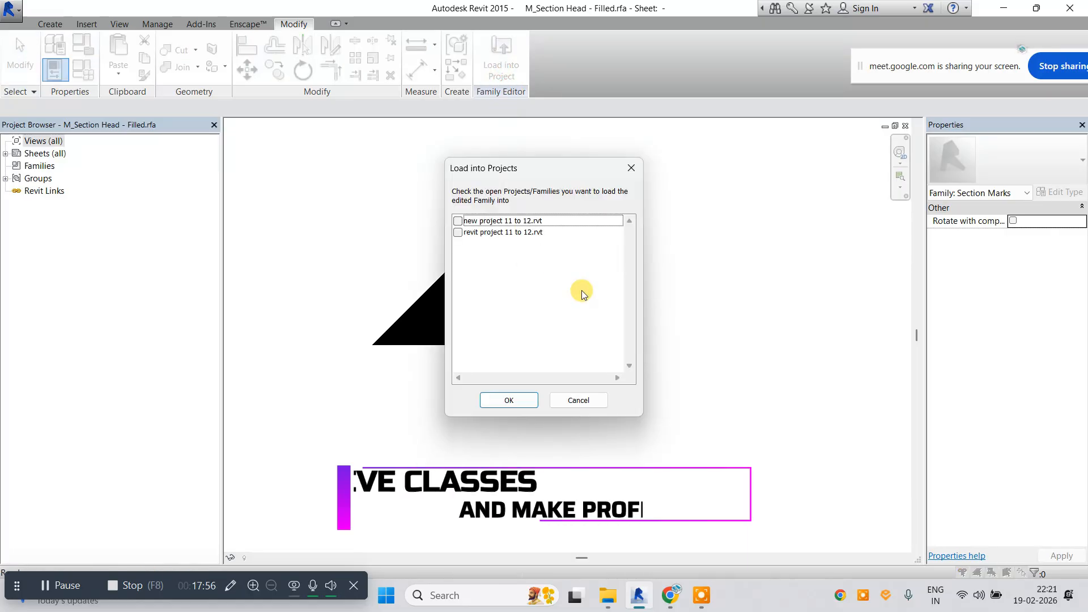
{"action": "left_click", "coordinate": [459, 232]}
{"action": "left_click", "coordinate": [509, 400]}
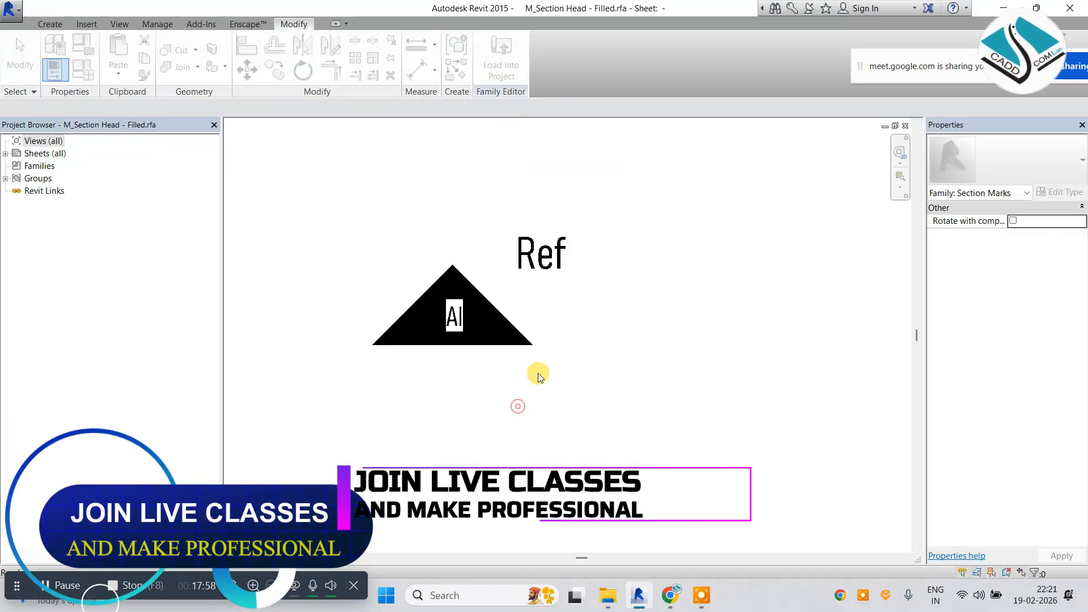
{"action": "left_click", "coordinate": [539, 295]}
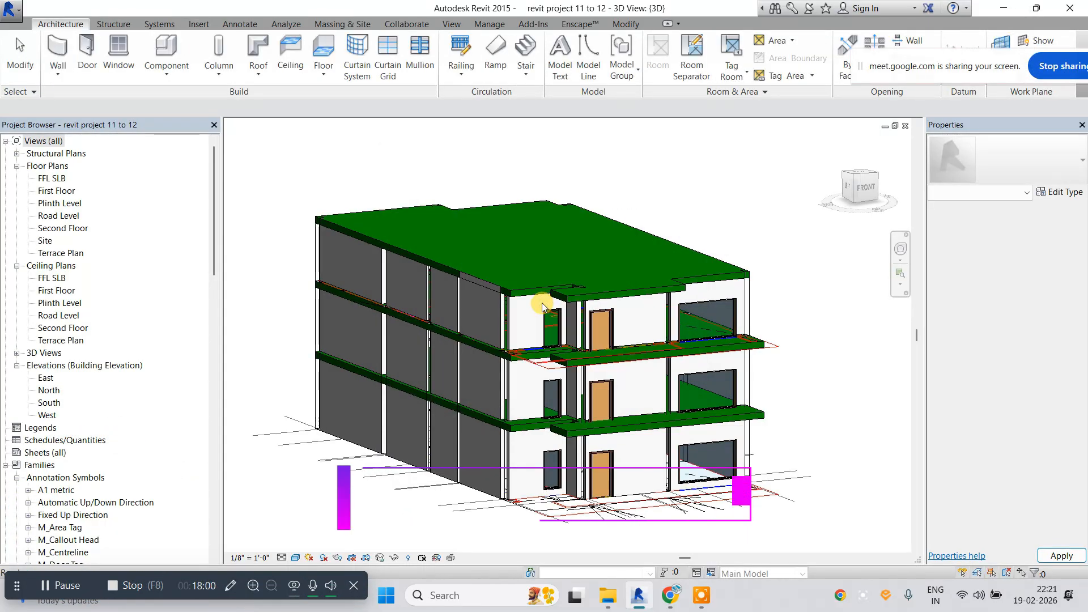
{"action": "double_click", "coordinate": [62, 202]}
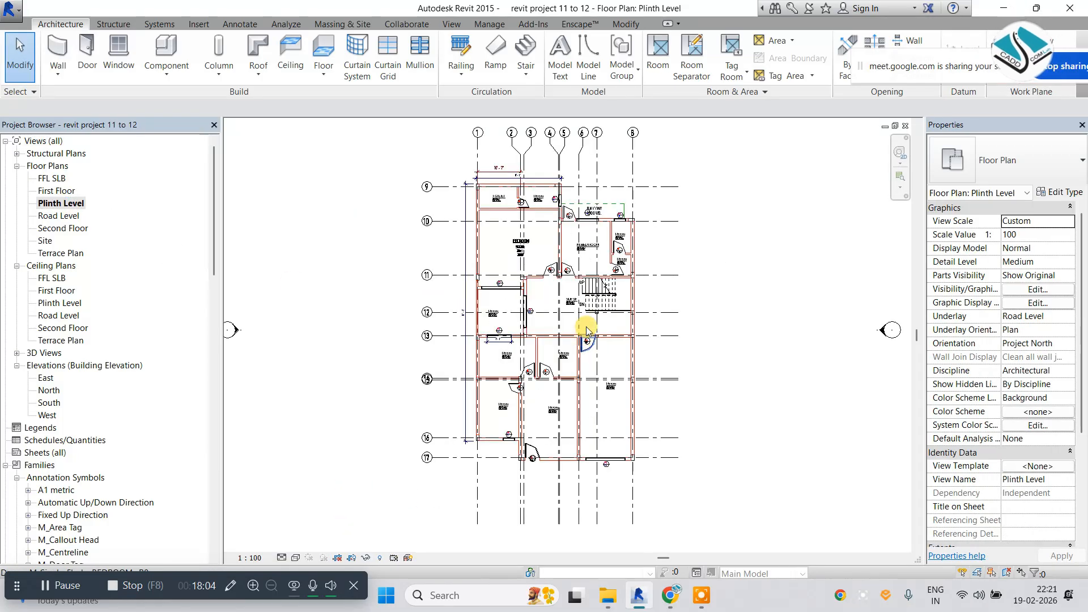
Close the open views of revit project 11 to 12 without saving the project.
{"action": "left_click", "coordinate": [906, 126]}
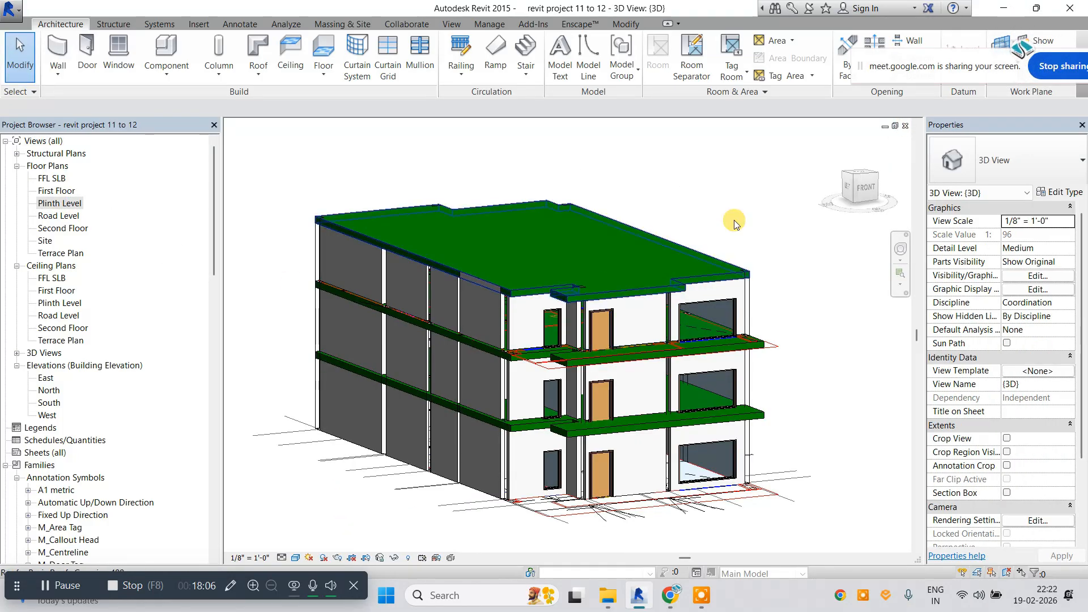
{"action": "left_click", "coordinate": [906, 126]}
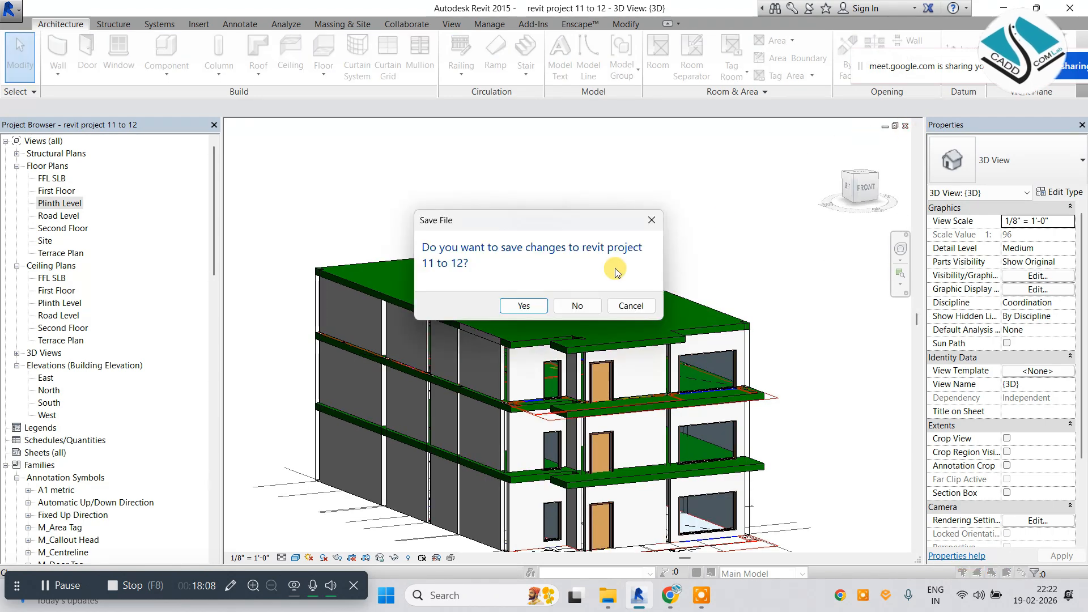
{"action": "left_click", "coordinate": [566, 307]}
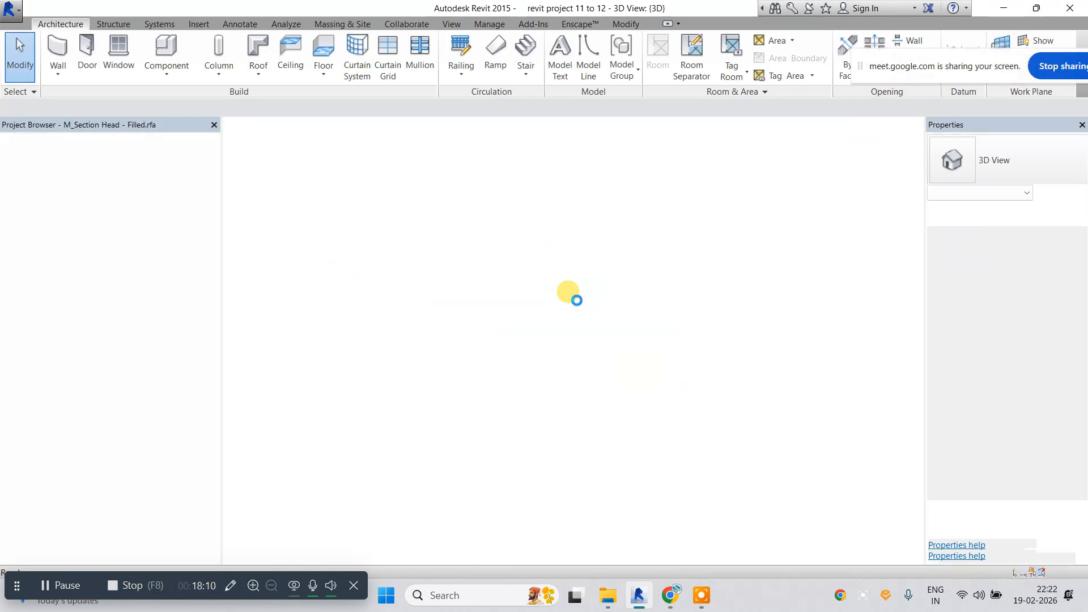
Load the section head family into new project 11 to 12 and inspect the section mark near grid 12.
{"action": "left_click", "coordinate": [501, 56]}
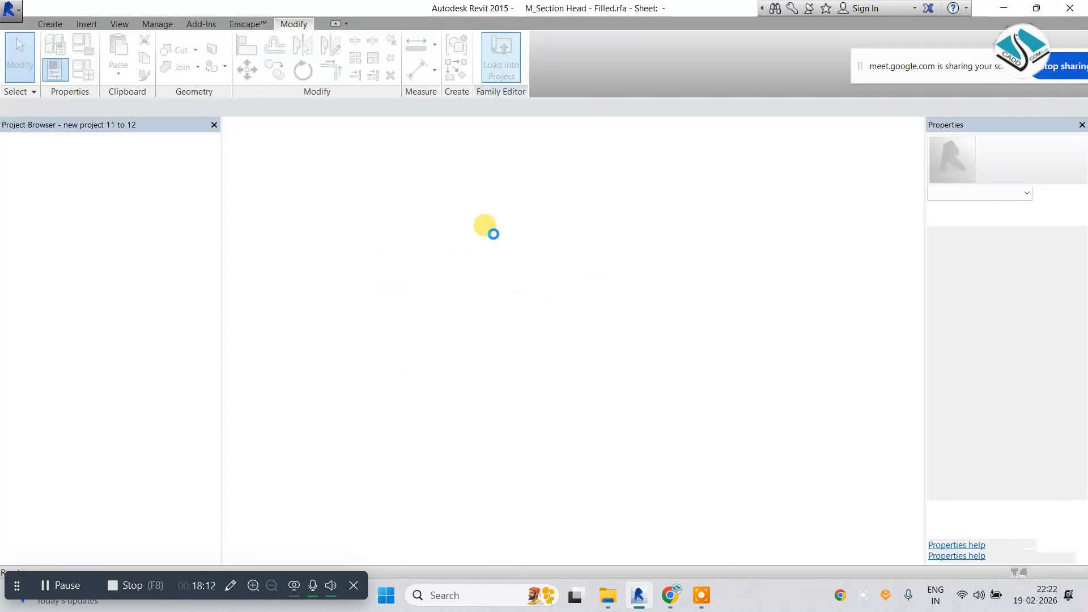
{"action": "left_click", "coordinate": [484, 290]}
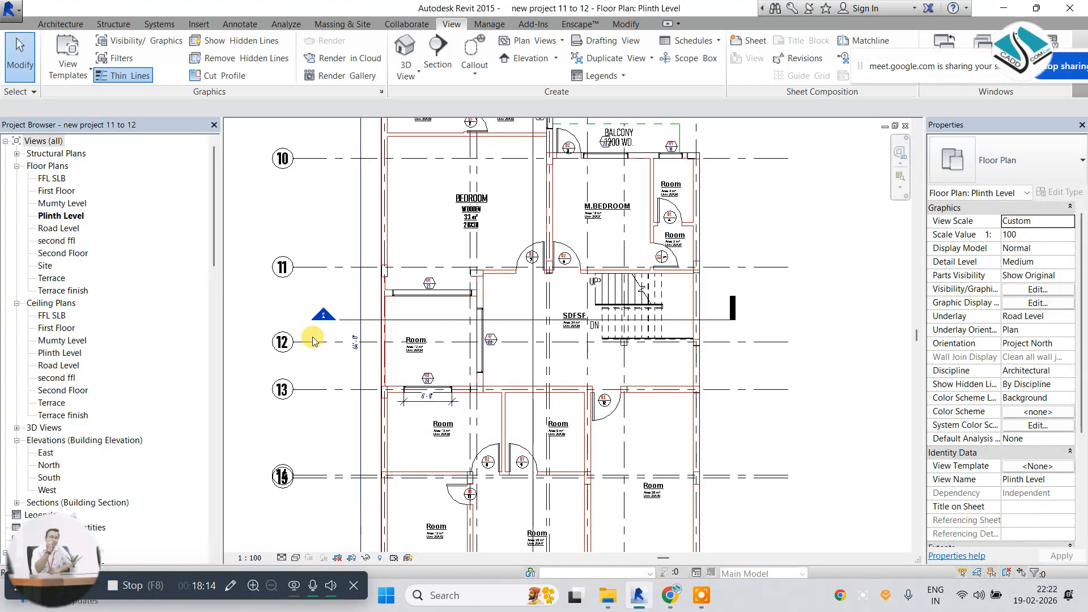
{"action": "scroll", "coordinate": [305, 311], "scroll_direction": "up", "scroll_amount": 2}
{"action": "scroll", "coordinate": [305, 312], "scroll_direction": "up", "scroll_amount": 2}
{"action": "scroll", "coordinate": [382, 264], "scroll_direction": "down", "scroll_amount": 2}
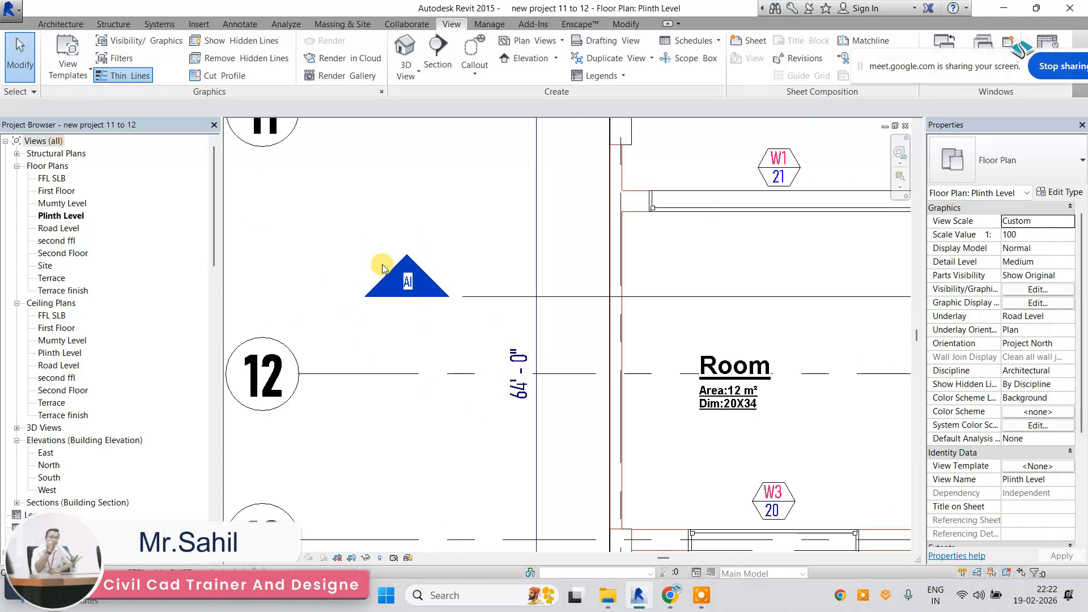
{"action": "scroll", "coordinate": [488, 319], "scroll_direction": "down", "scroll_amount": 3}
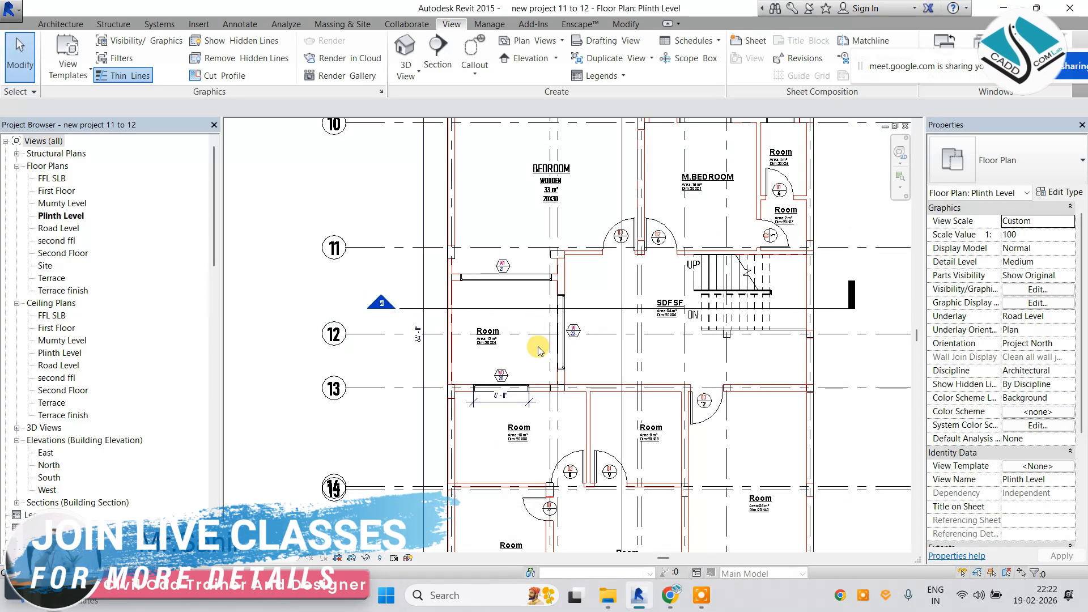
{"action": "left_click", "coordinate": [501, 350]}
{"action": "scroll", "coordinate": [428, 332], "scroll_direction": "down", "scroll_amount": 2}
{"action": "scroll", "coordinate": [393, 291], "scroll_direction": "up", "scroll_amount": 6}
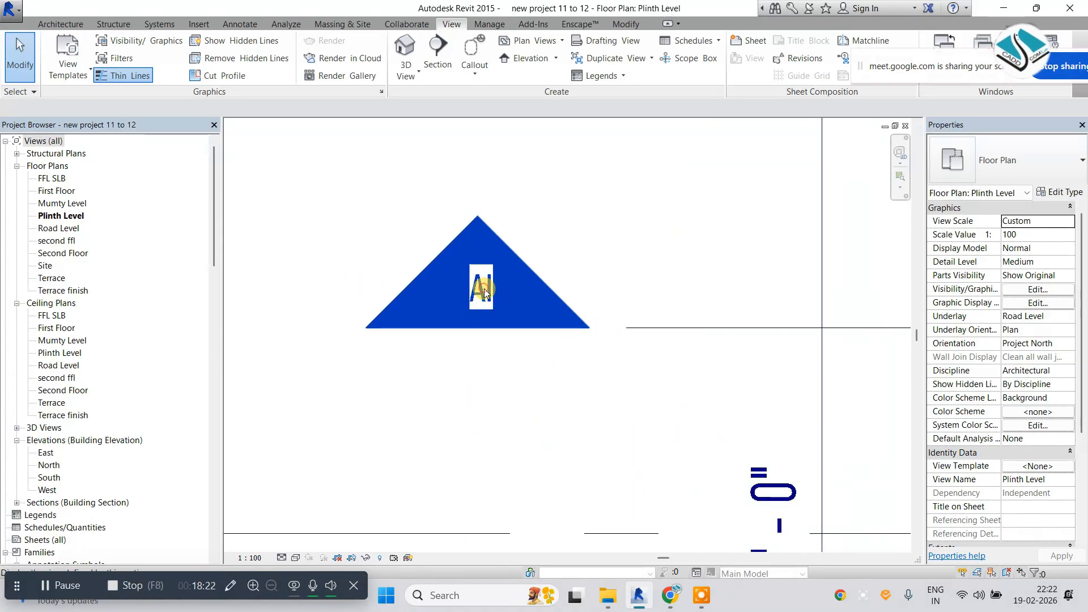
Examine the section view behind the AI section head and the floor plan's type properties, then return to the Plinth Level plan.
{"action": "double_click", "coordinate": [484, 290]}
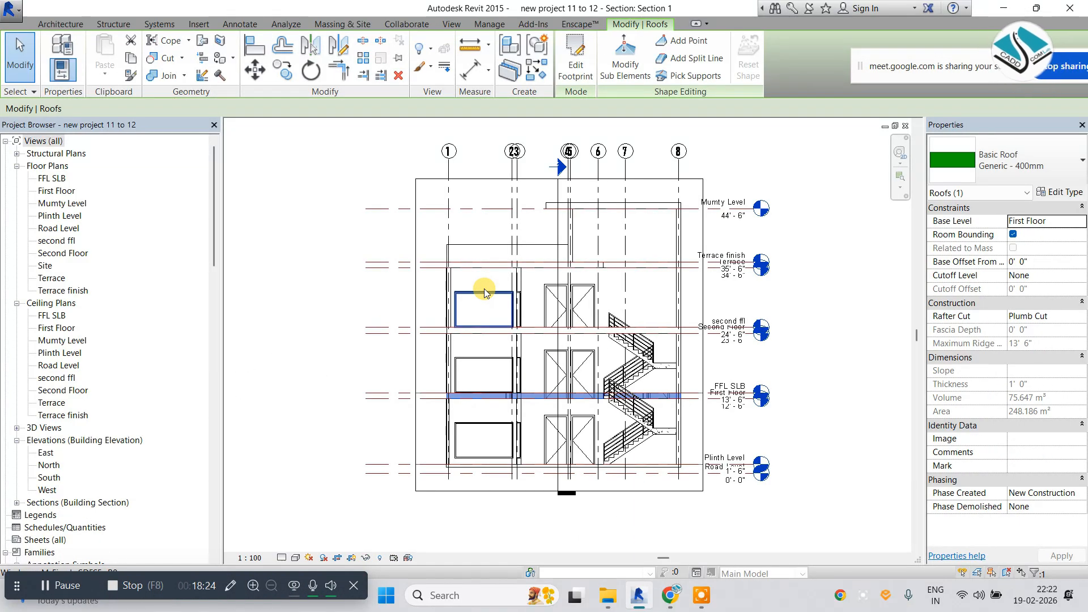
{"action": "key", "text": "Escape"}
{"action": "double_click", "coordinate": [60, 216]}
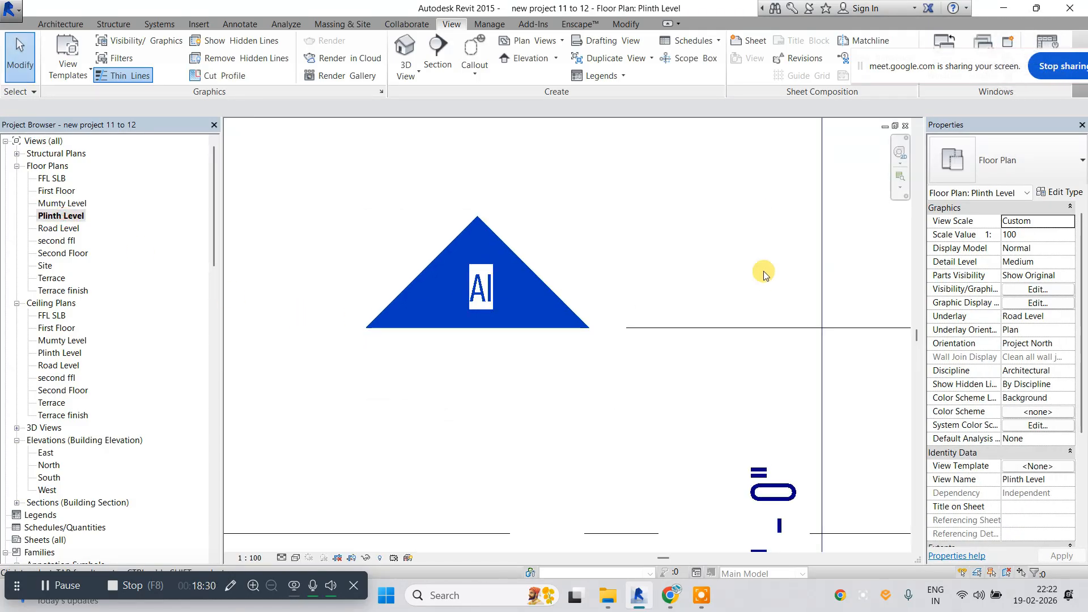
{"action": "left_click", "coordinate": [1057, 194]}
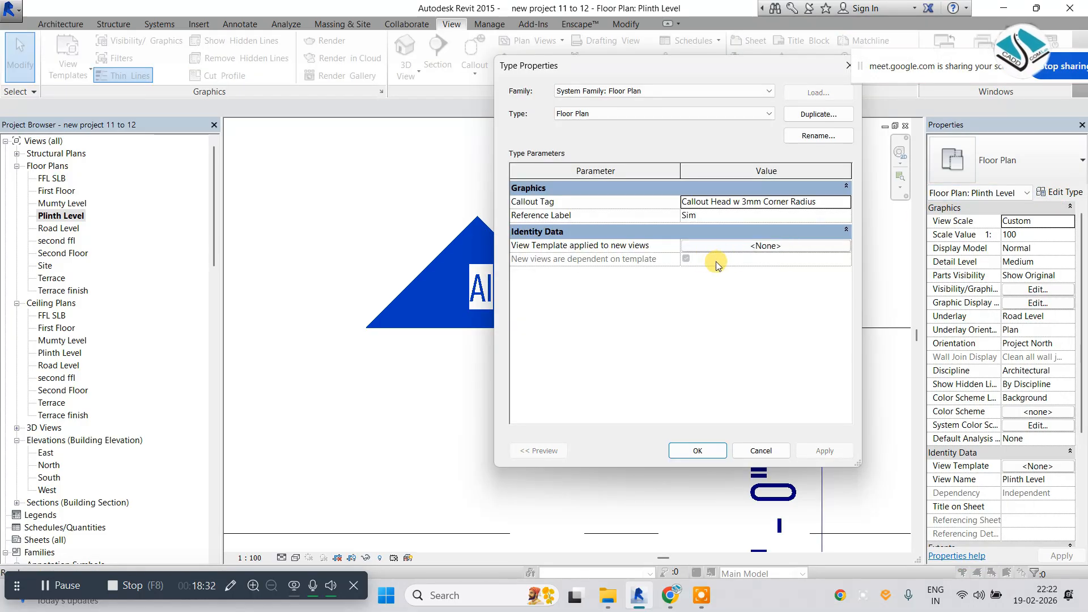
{"action": "key", "text": "Escape"}
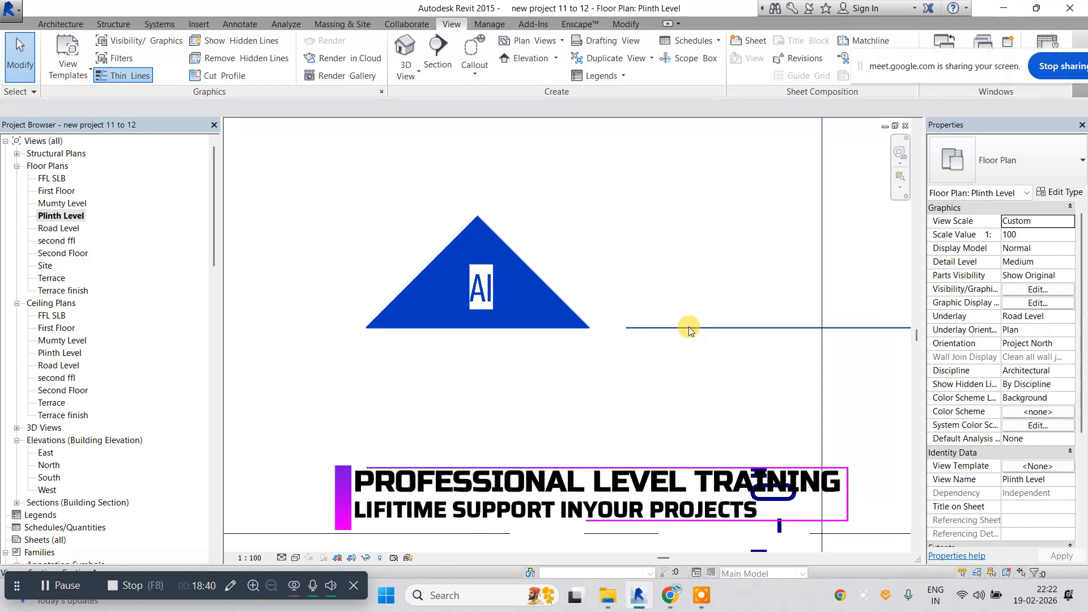
{"action": "scroll", "coordinate": [958, 407], "scroll_direction": "down", "scroll_amount": 4}
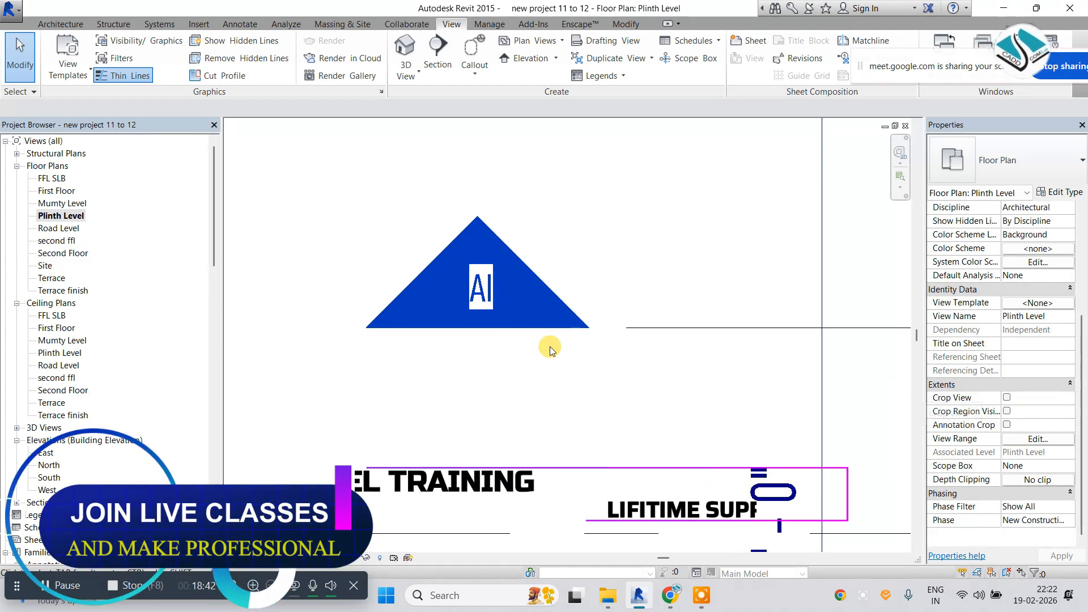
{"action": "double_click", "coordinate": [476, 294]}
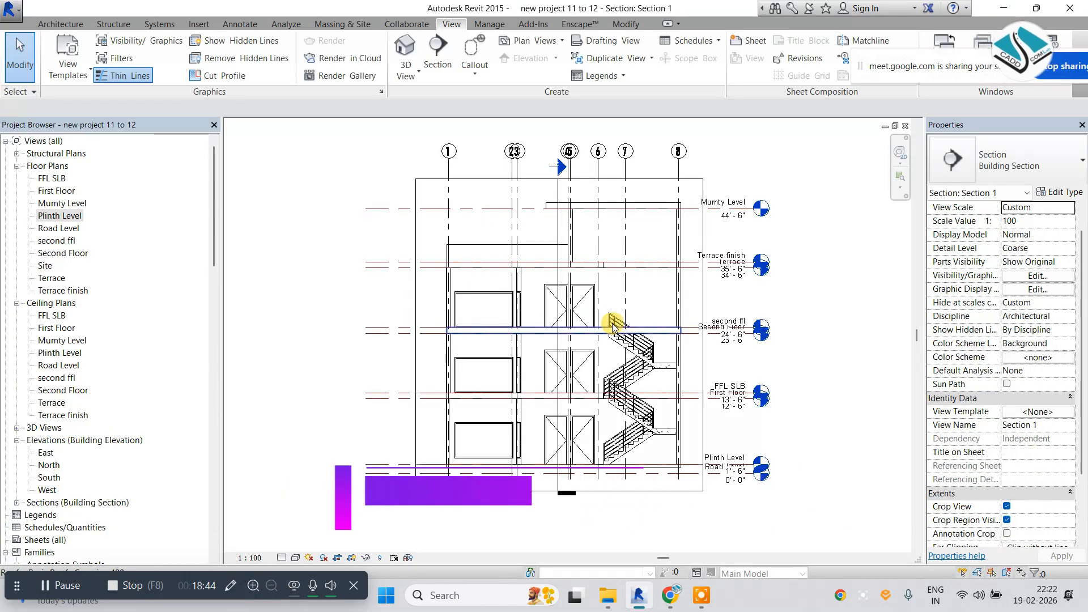
{"action": "middle_click_drag", "start_coordinate": [700, 345], "coordinate": [674, 340]}
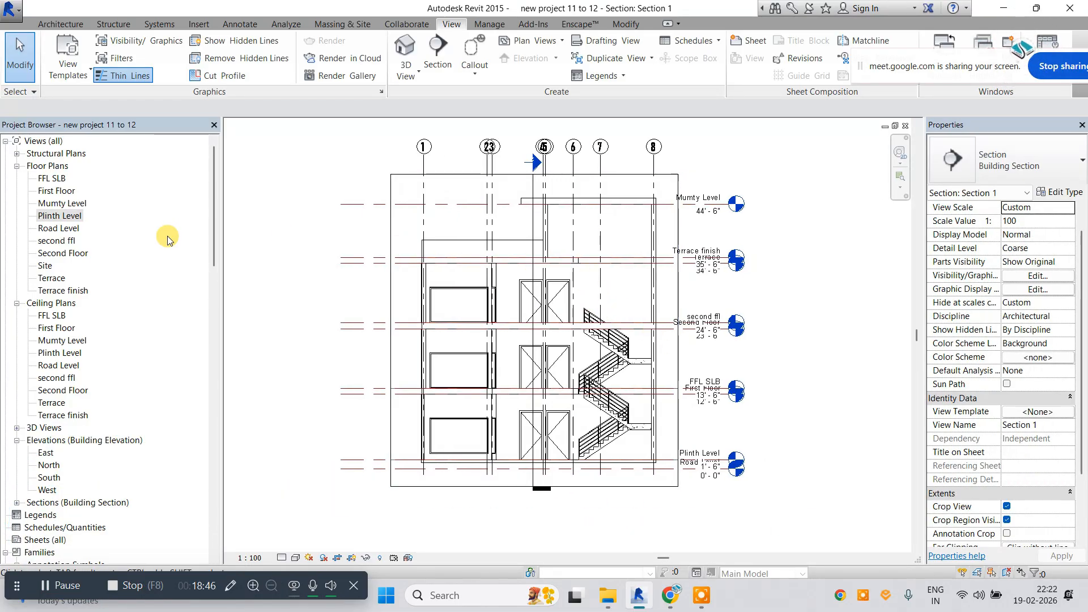
{"action": "double_click", "coordinate": [59, 216]}
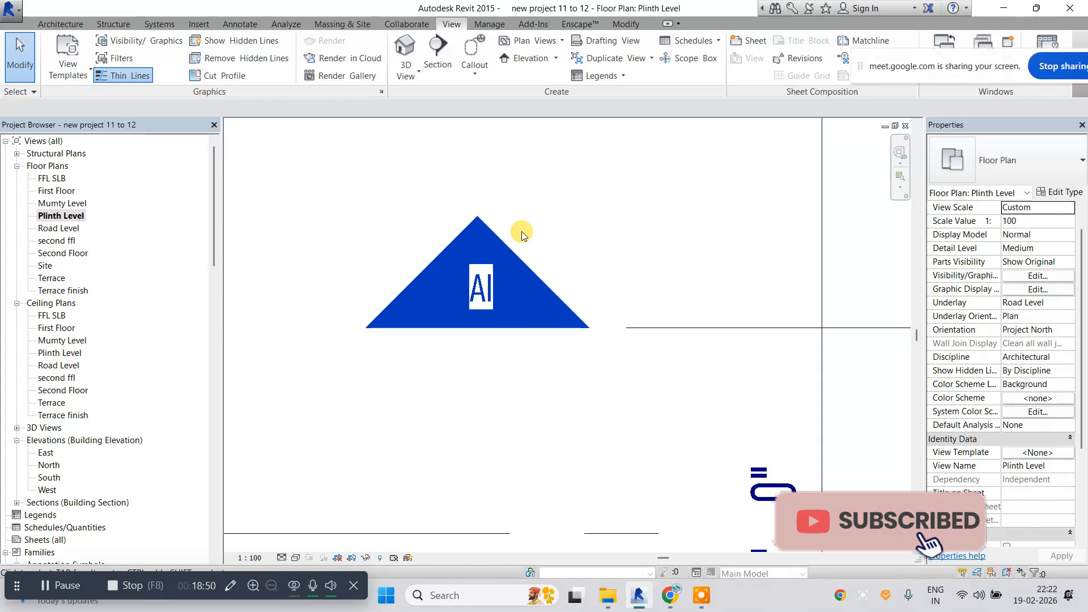
Open the M_Section Head - Filled family for editing and move the AI text note off the triangle to its right.
{"action": "scroll", "coordinate": [85, 442], "scroll_direction": "down", "scroll_amount": 9}
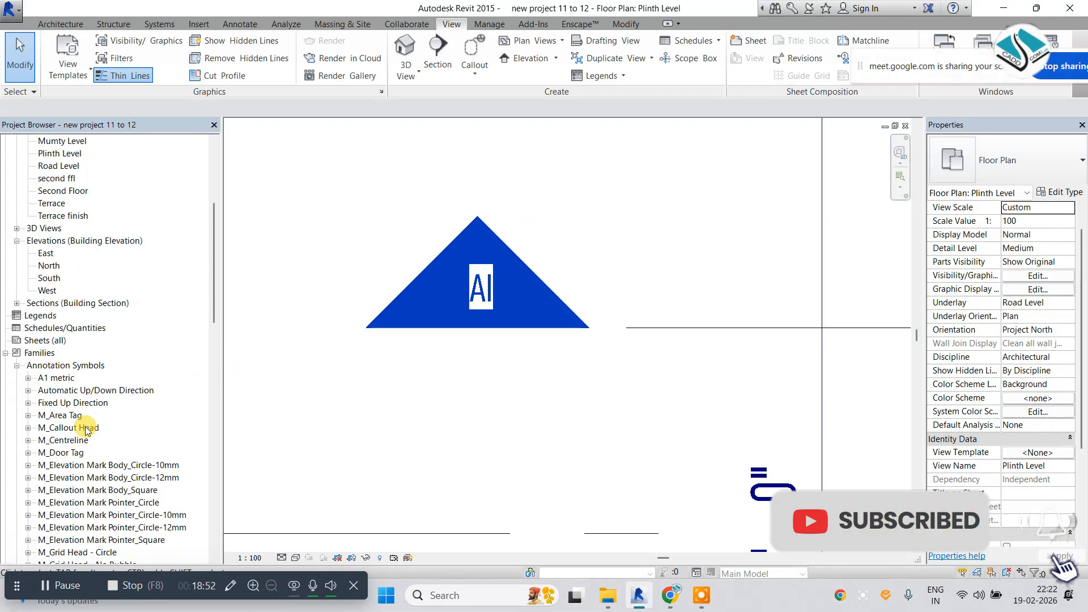
{"action": "scroll", "coordinate": [117, 417], "scroll_direction": "down", "scroll_amount": 3}
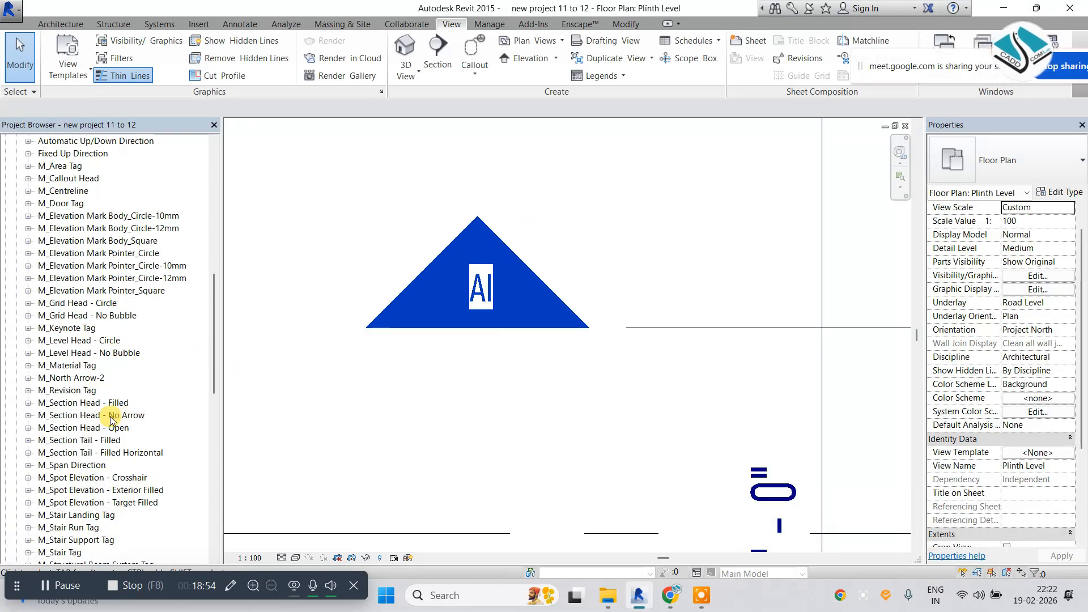
{"action": "left_click", "coordinate": [85, 403]}
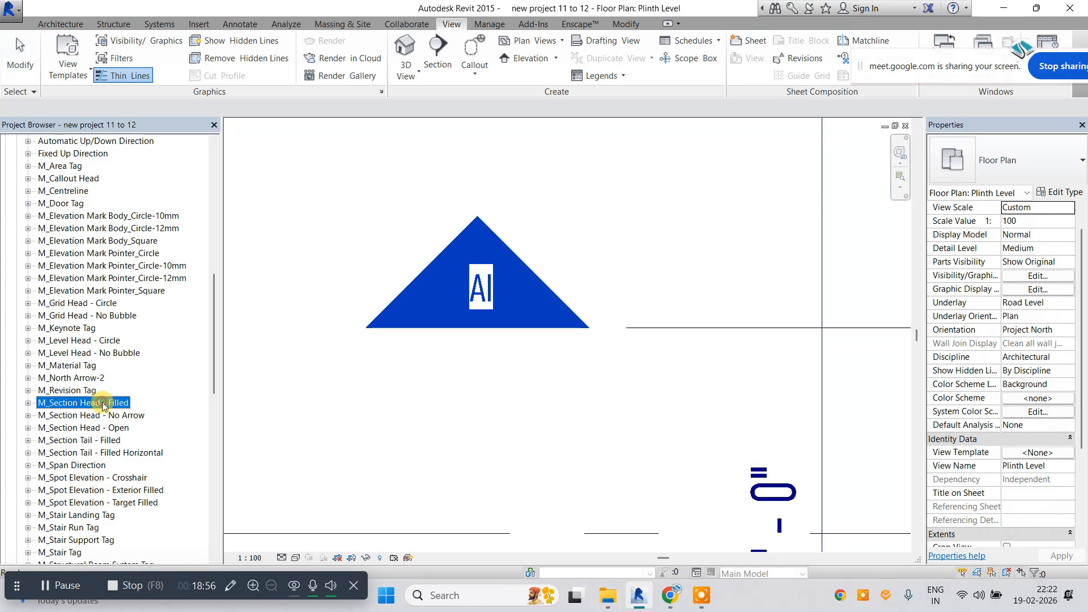
{"action": "right_click", "coordinate": [114, 404]}
{"action": "left_click", "coordinate": [142, 462]}
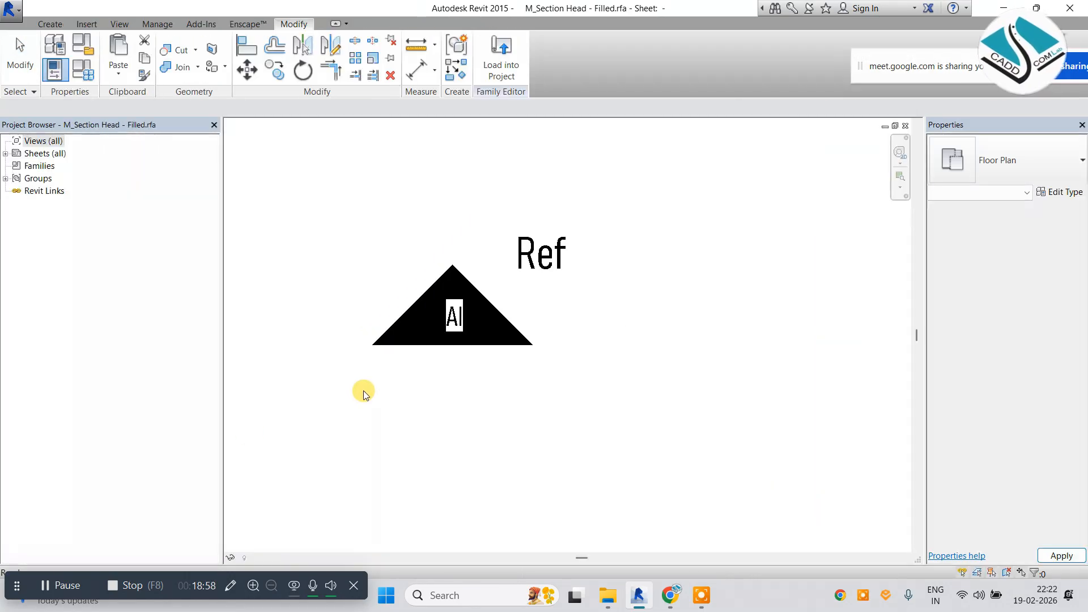
{"action": "left_click_drag", "start_coordinate": [461, 324], "coordinate": [665, 322]}
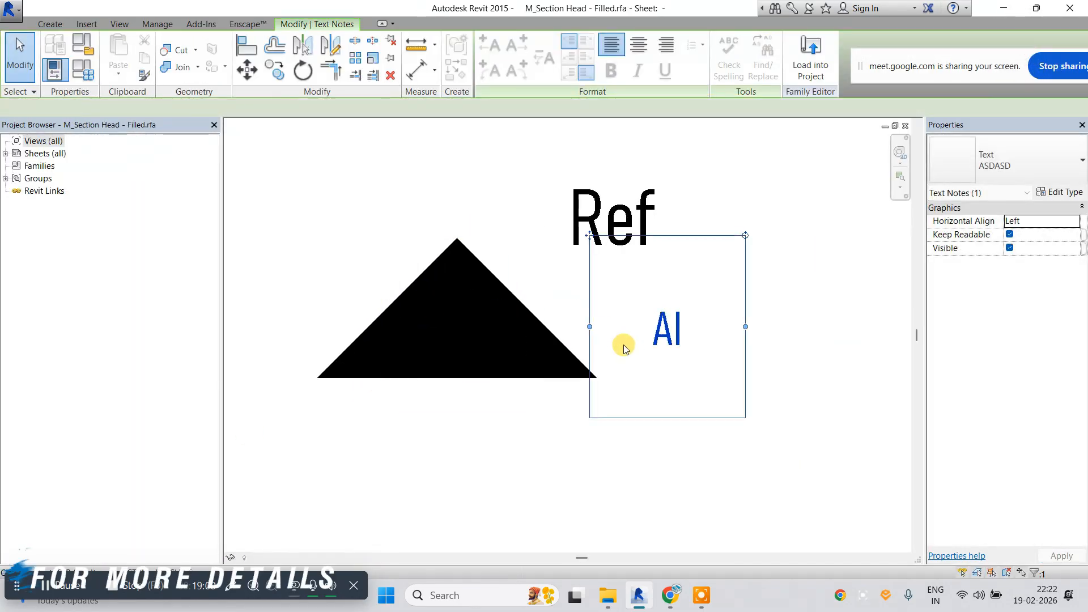
{"action": "left_click", "coordinate": [441, 181]}
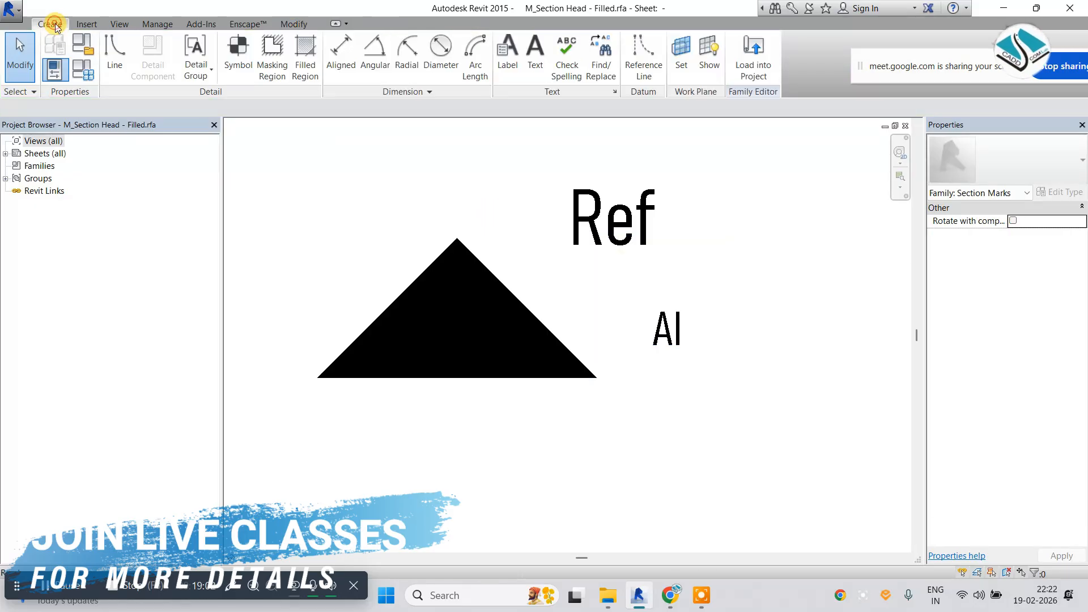
Place a label below the triangle using the View Name parameter with sample value A1.
{"action": "left_click", "coordinate": [508, 73]}
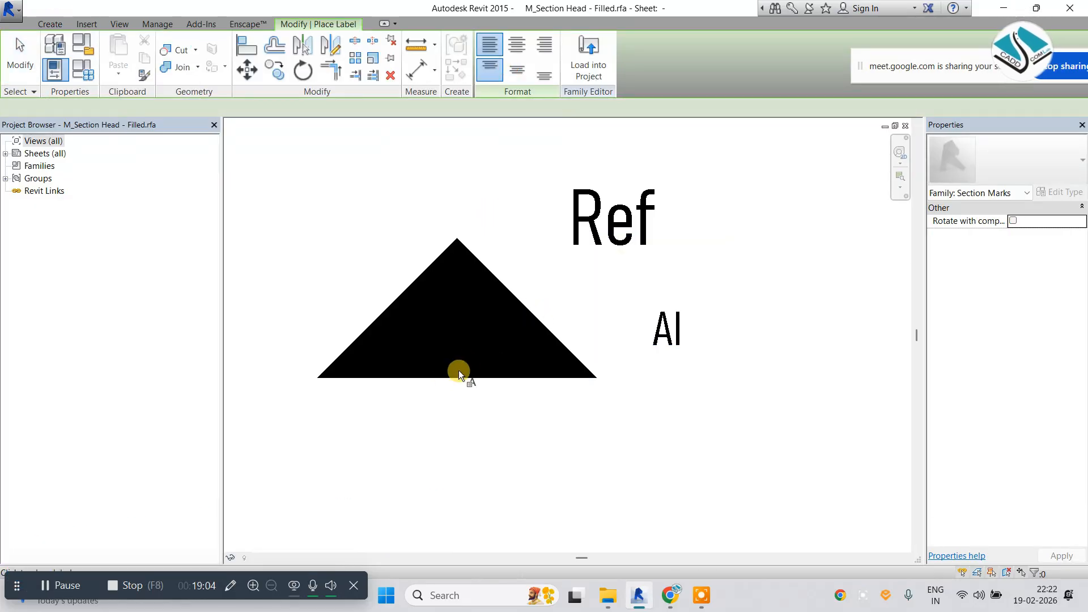
{"action": "left_click", "coordinate": [439, 376]}
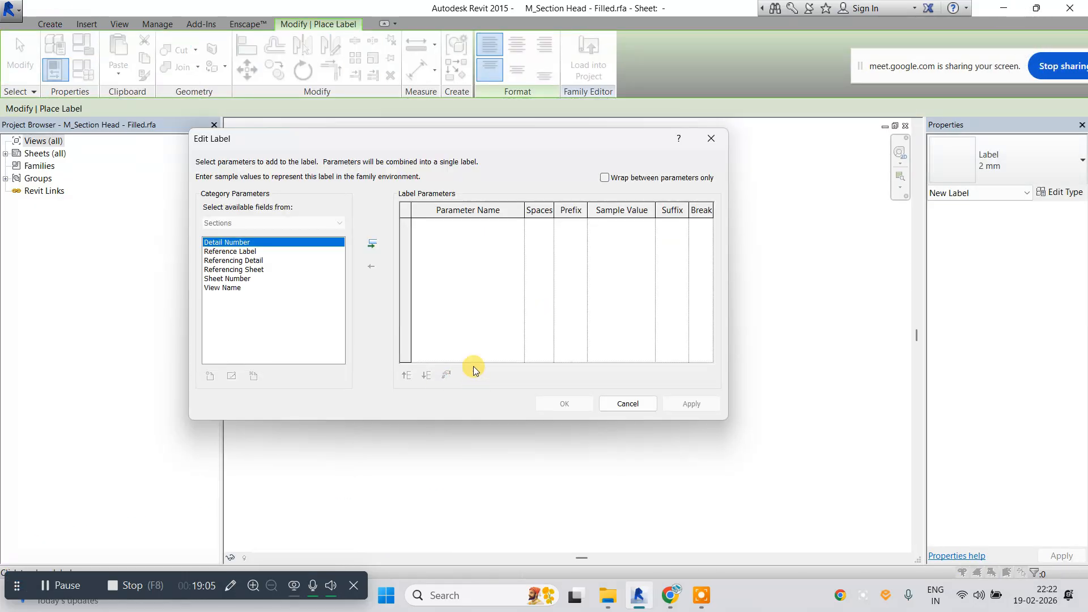
{"action": "left_click", "coordinate": [225, 289]}
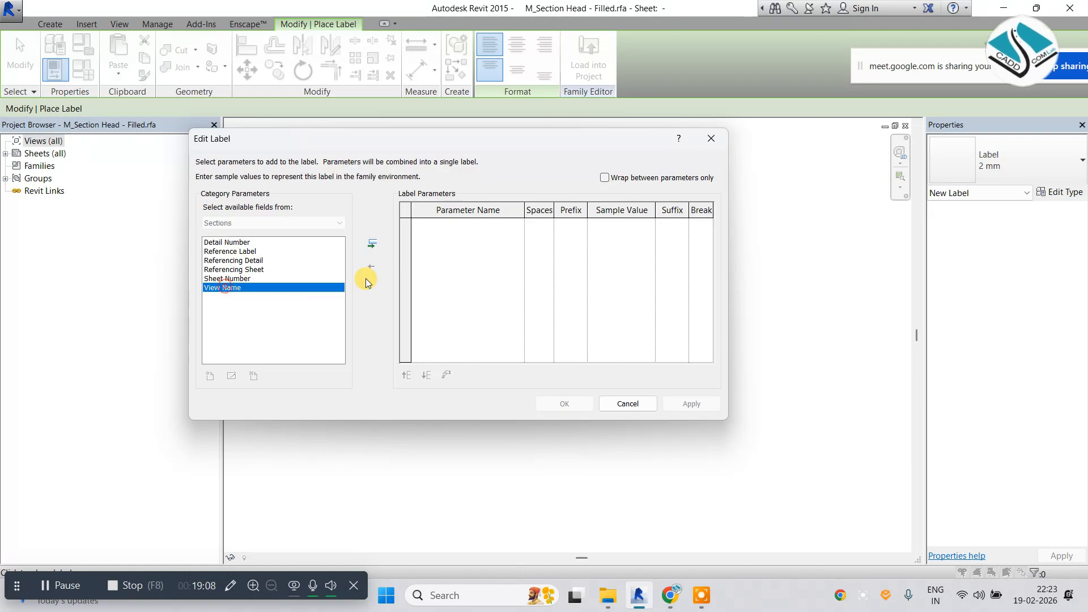
{"action": "left_click", "coordinate": [375, 243]}
{"action": "left_click", "coordinate": [619, 229]}
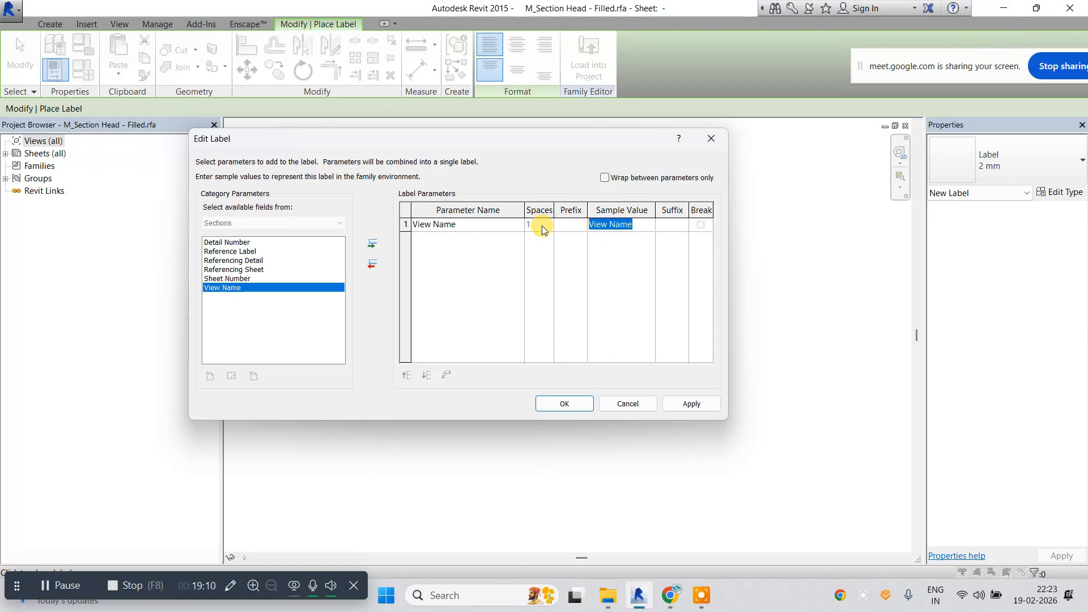
{"action": "type", "text": "A1"}
{"action": "left_click", "coordinate": [567, 404]}
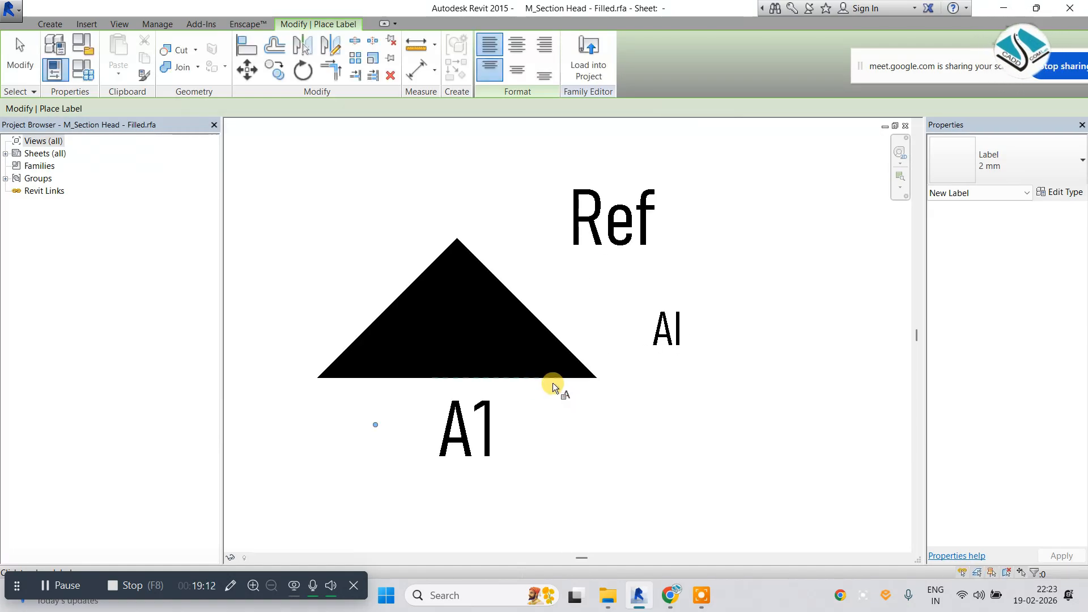
Delete the AI text note and move the A1 label just above the triangle's apex.
{"action": "key", "text": "Escape"}
{"action": "left_click", "coordinate": [667, 326]}
{"action": "key", "text": "Delete"}
{"action": "left_click_drag", "start_coordinate": [483, 446], "coordinate": [471, 214]}
{"action": "left_click", "coordinate": [494, 416]}
{"action": "left_click", "coordinate": [459, 335]}
{"action": "left_click", "coordinate": [550, 176]}
{"action": "left_click", "coordinate": [471, 184]}
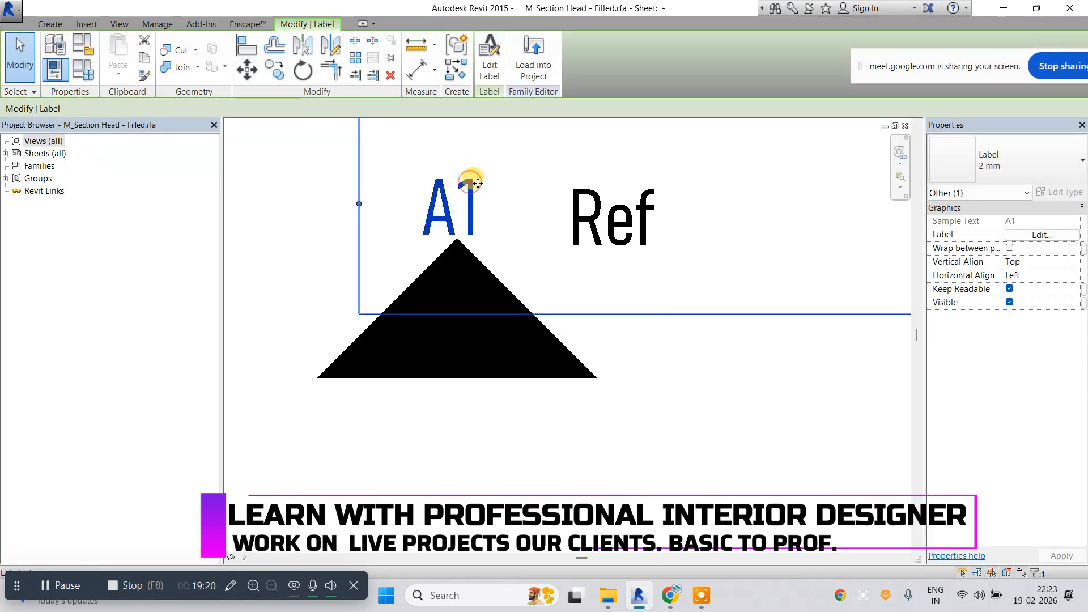
Load the revised section head family into new project 11 to 12 and open the section view from its mark.
{"action": "left_click", "coordinate": [533, 63]}
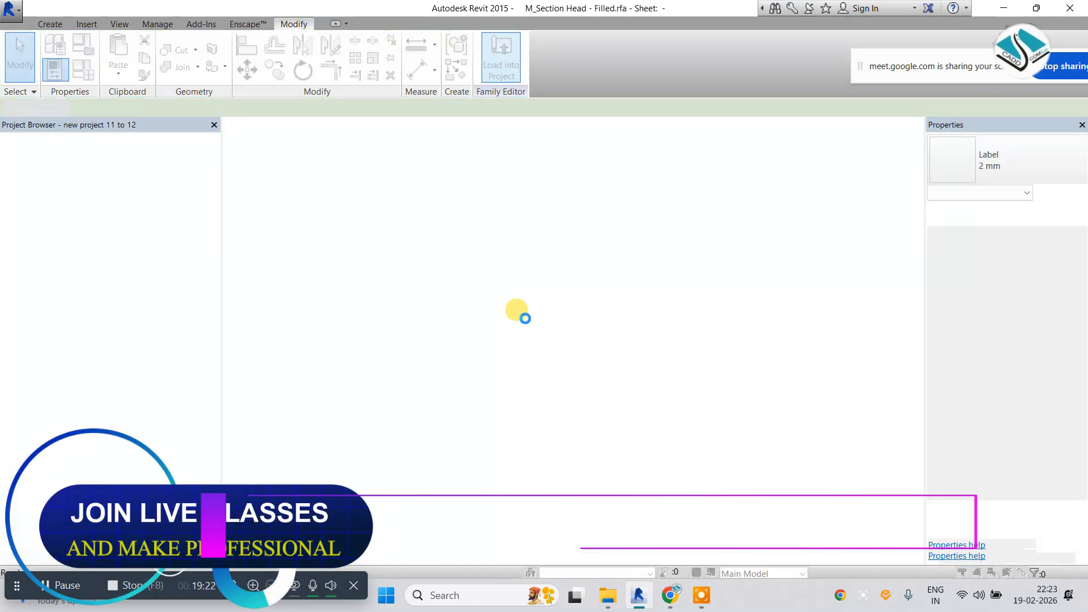
{"action": "left_click", "coordinate": [522, 295]}
{"action": "scroll", "coordinate": [487, 318], "scroll_direction": "down", "scroll_amount": 2}
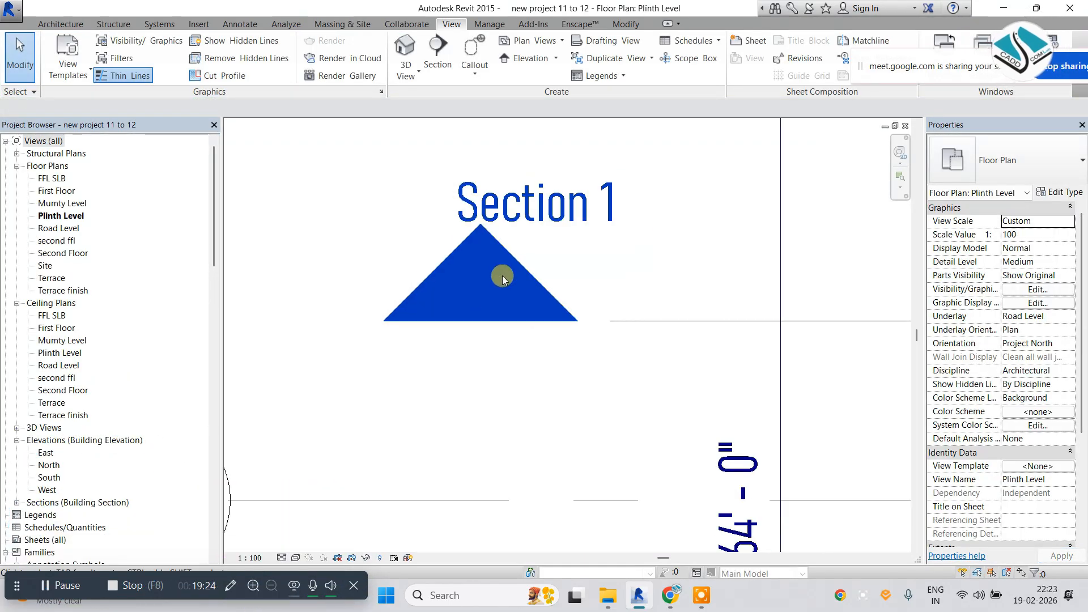
{"action": "double_click", "coordinate": [553, 233]}
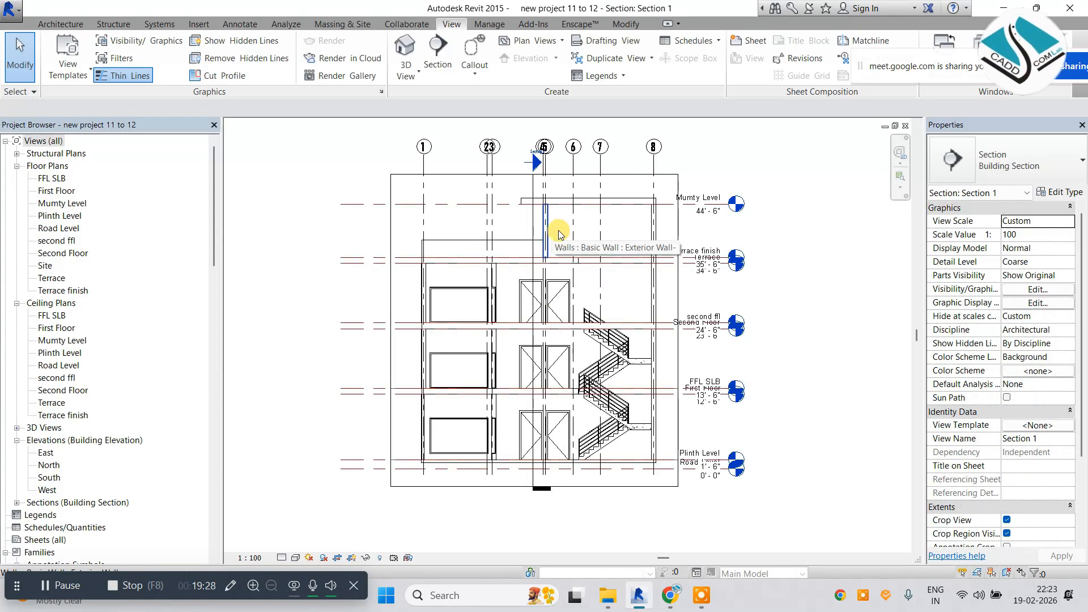
Check the section view's type properties without changing them, and open the Plinth Level floor plan at the Section 1 mark.
{"action": "left_click", "coordinate": [1059, 191]}
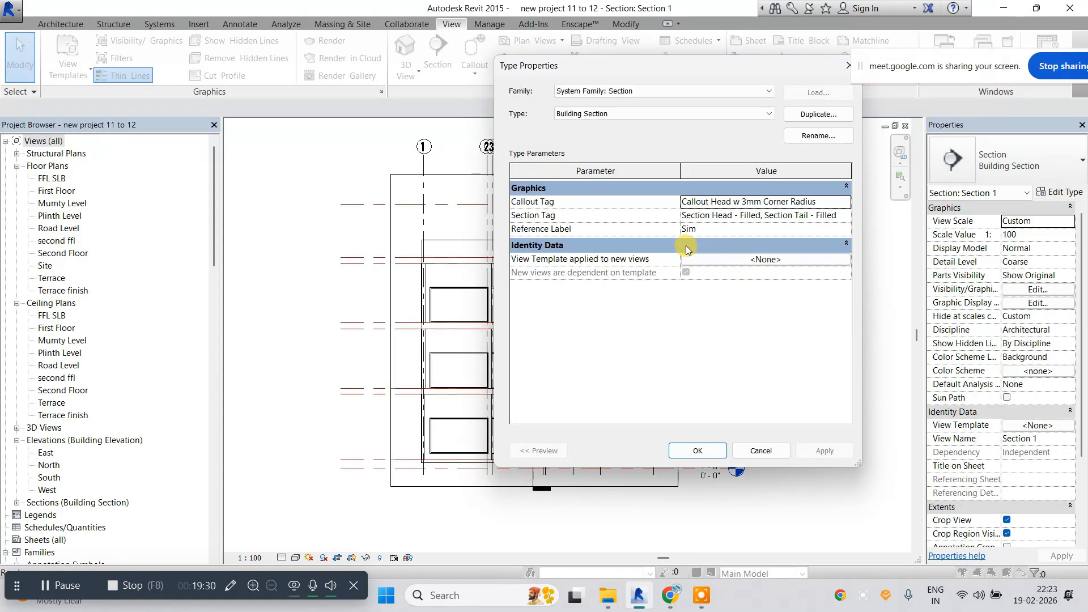
{"action": "key", "text": "Escape"}
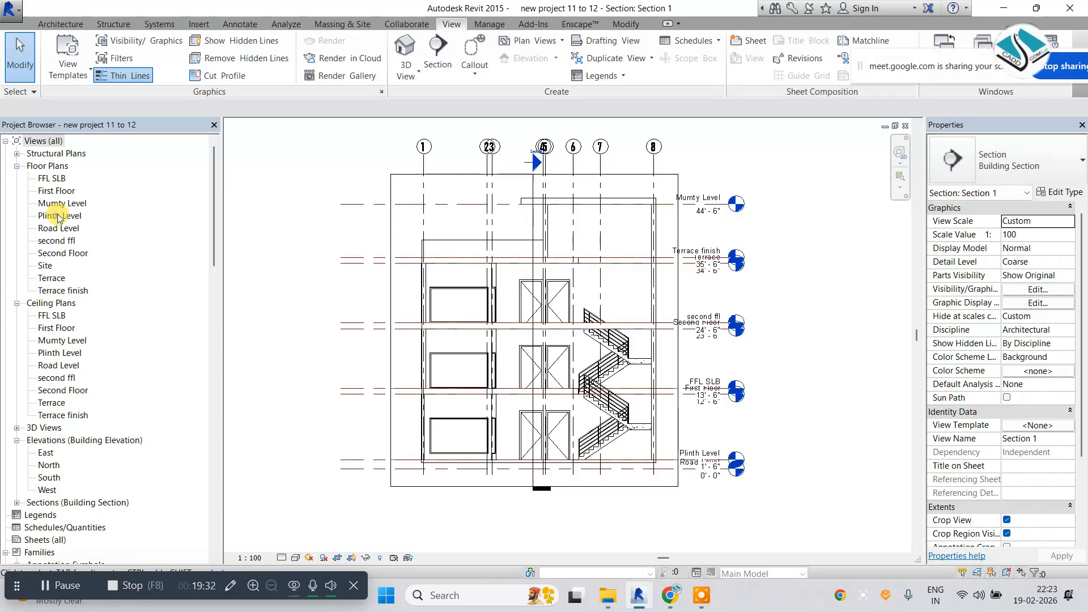
{"action": "double_click", "coordinate": [71, 218]}
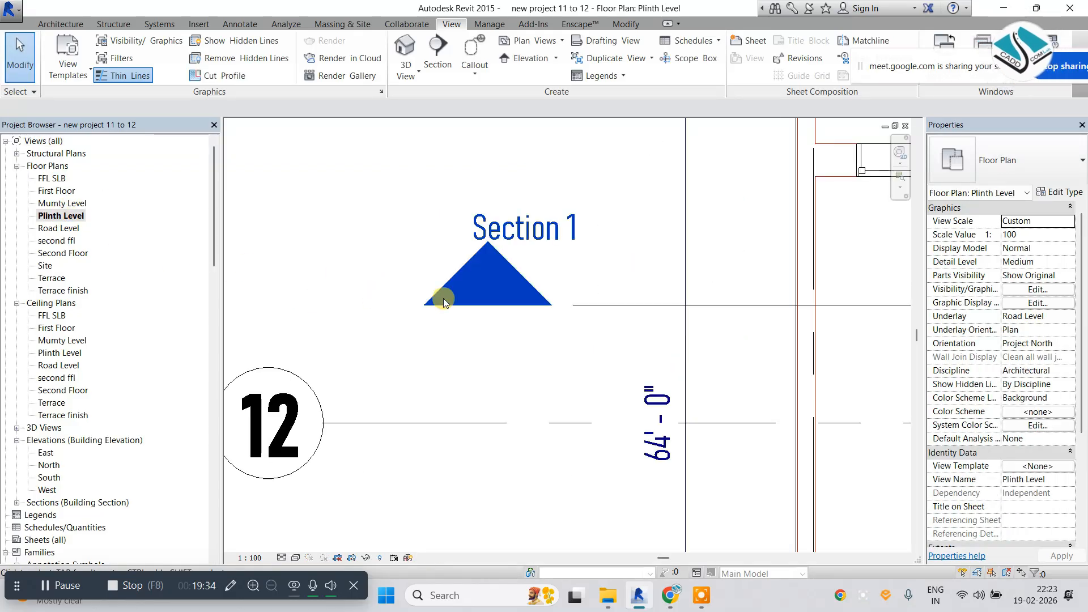
{"action": "scroll", "coordinate": [472, 244], "scroll_direction": "down", "scroll_amount": 2}
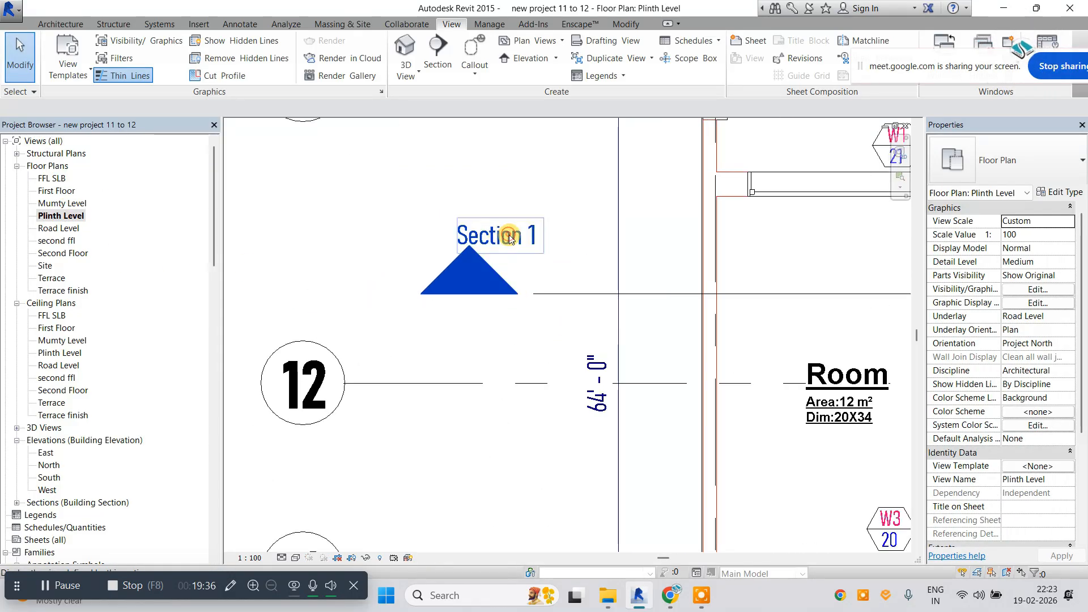
Open the M_Section Head - Filled annotation family for editing.
{"action": "scroll", "coordinate": [111, 471], "scroll_direction": "down", "scroll_amount": 6}
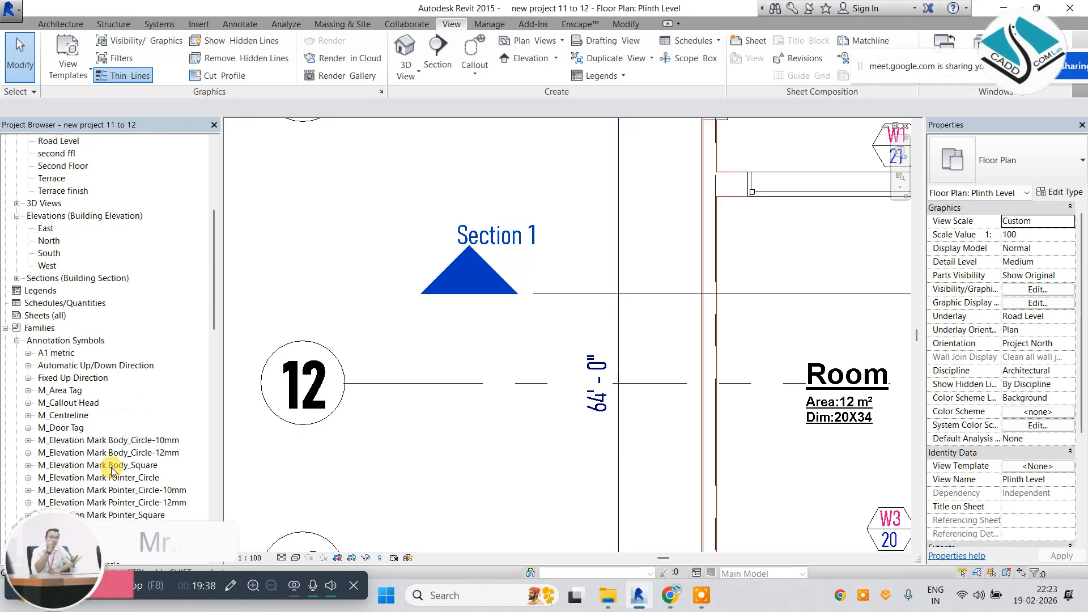
{"action": "scroll", "coordinate": [112, 471], "scroll_direction": "down", "scroll_amount": 5}
{"action": "right_click", "coordinate": [111, 453]}
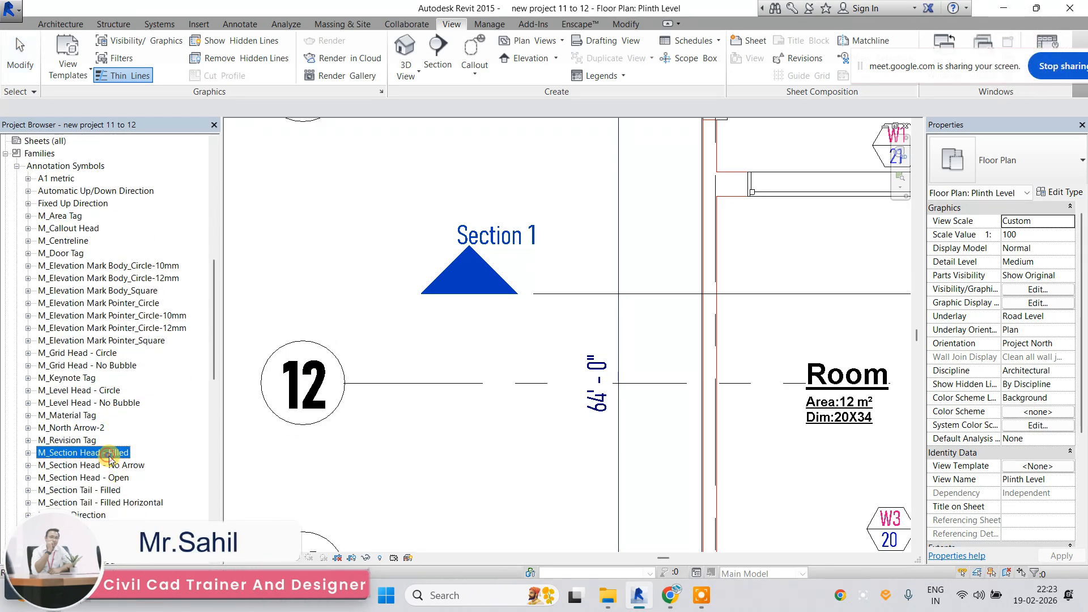
{"action": "left_click", "coordinate": [148, 515]}
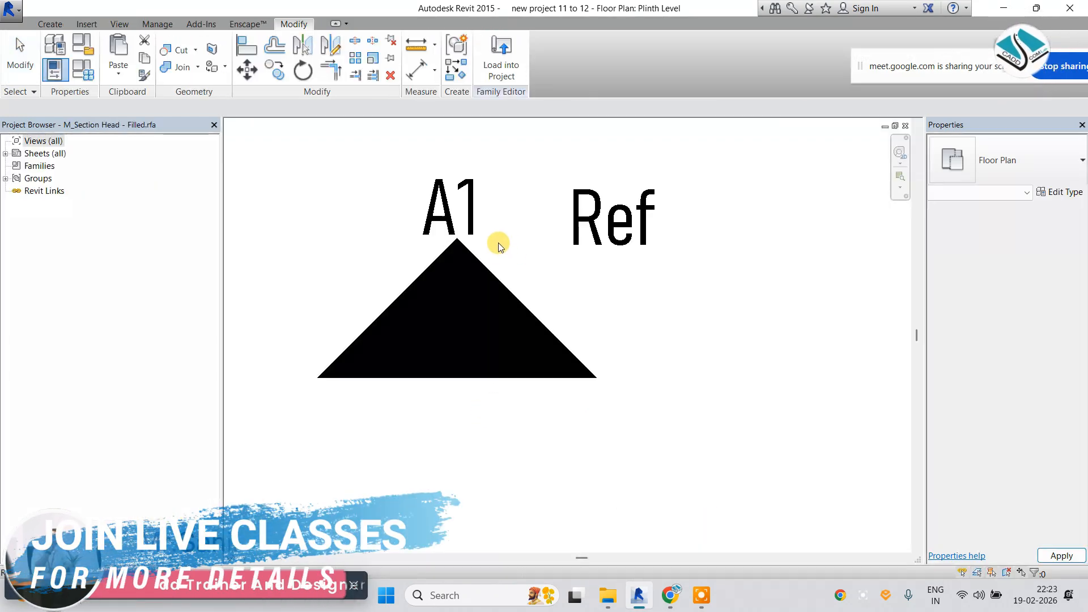
Review the parameters of the A1 label above the triangle and open the label's type properties.
{"action": "left_click", "coordinate": [482, 215]}
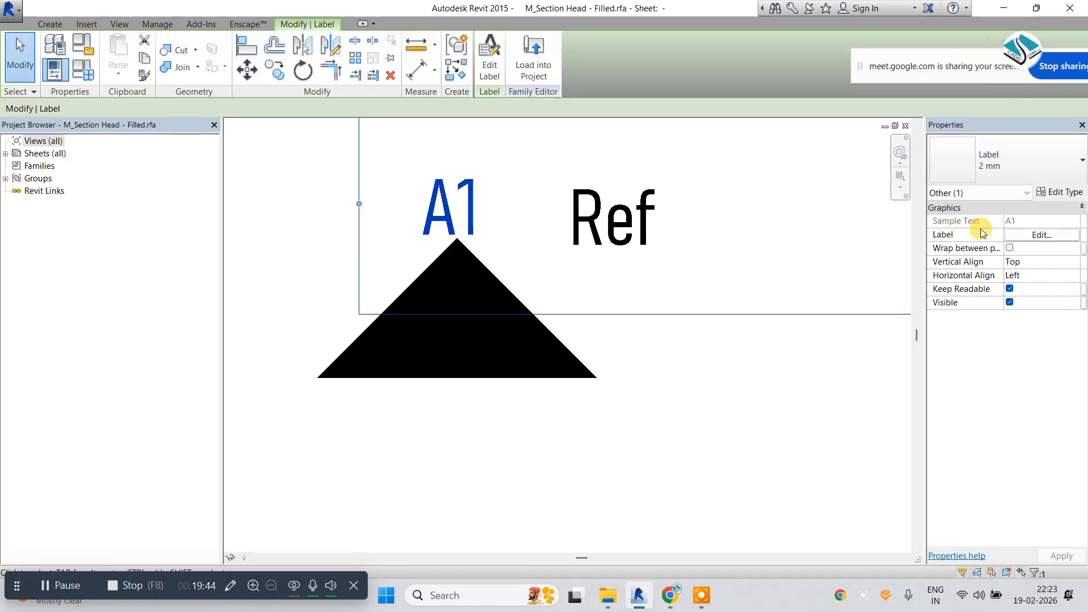
{"action": "left_click", "coordinate": [1040, 235]}
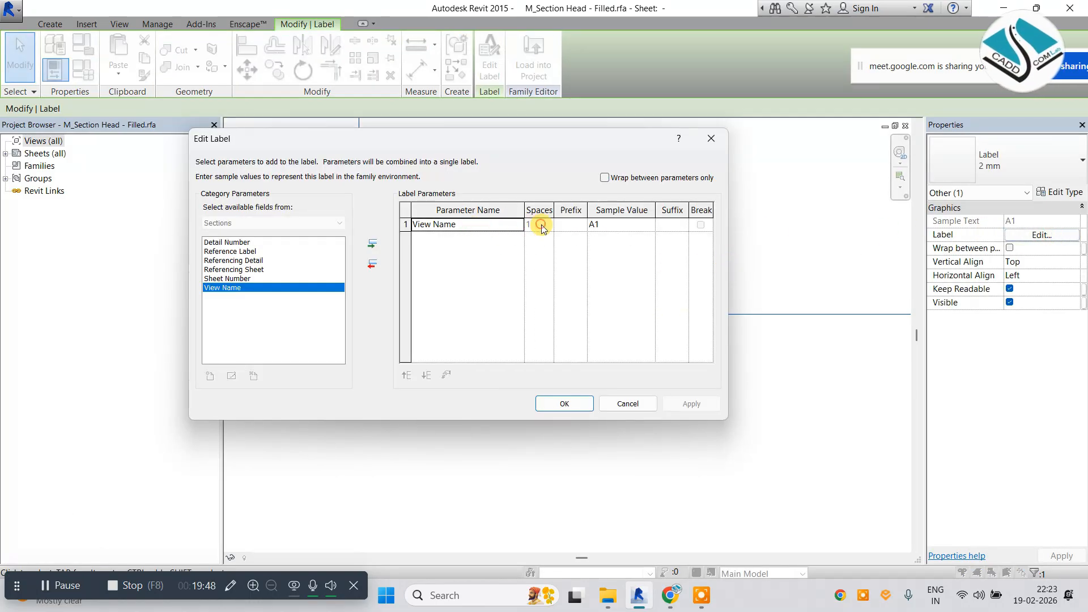
{"action": "left_click", "coordinate": [711, 138]}
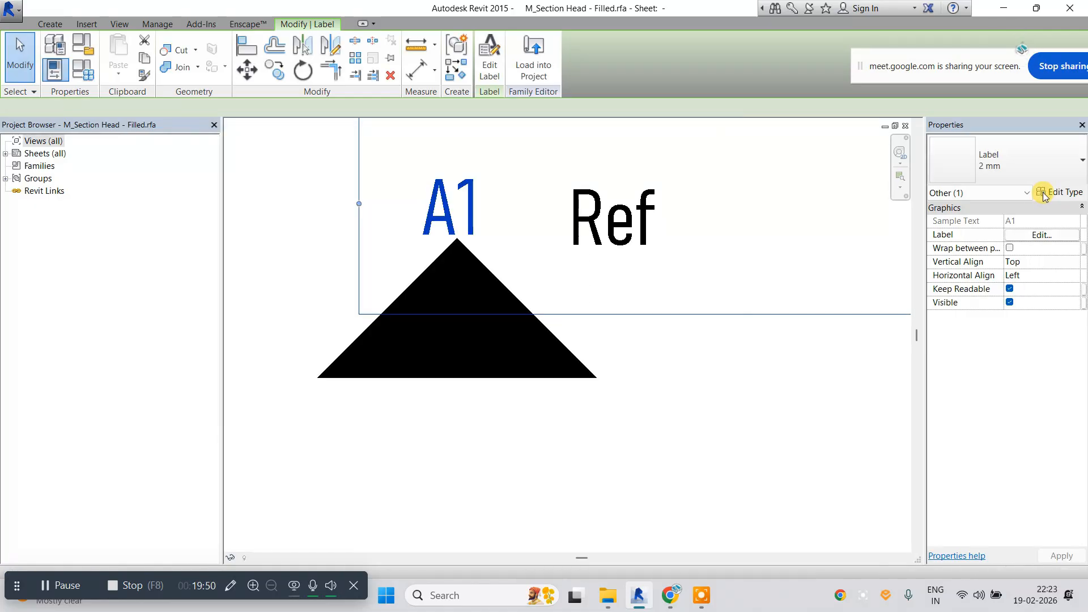
{"action": "left_click", "coordinate": [1062, 192]}
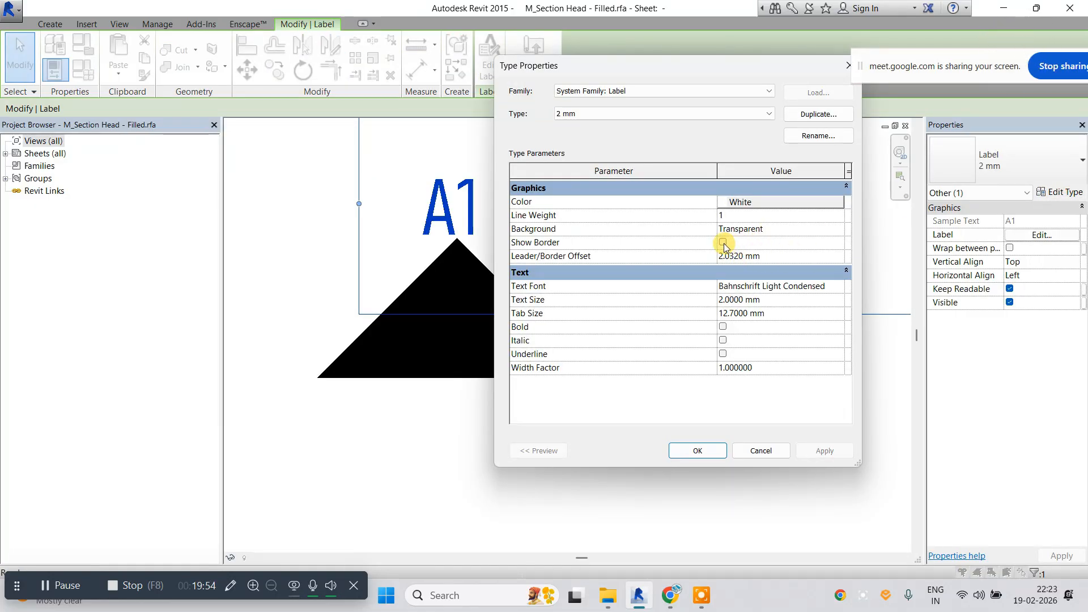
Close the A1 label's type properties and clear the label selection.
{"action": "key", "text": "Escape"}
{"action": "key", "text": "Escape"}
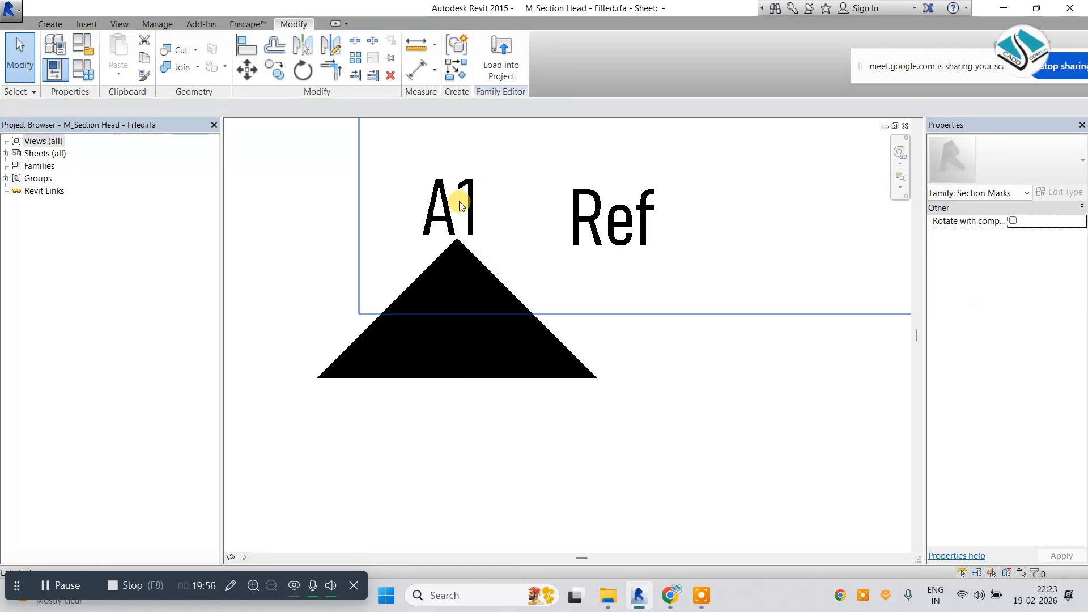
{"action": "left_click", "coordinate": [431, 202]}
{"action": "key", "text": "Escape"}
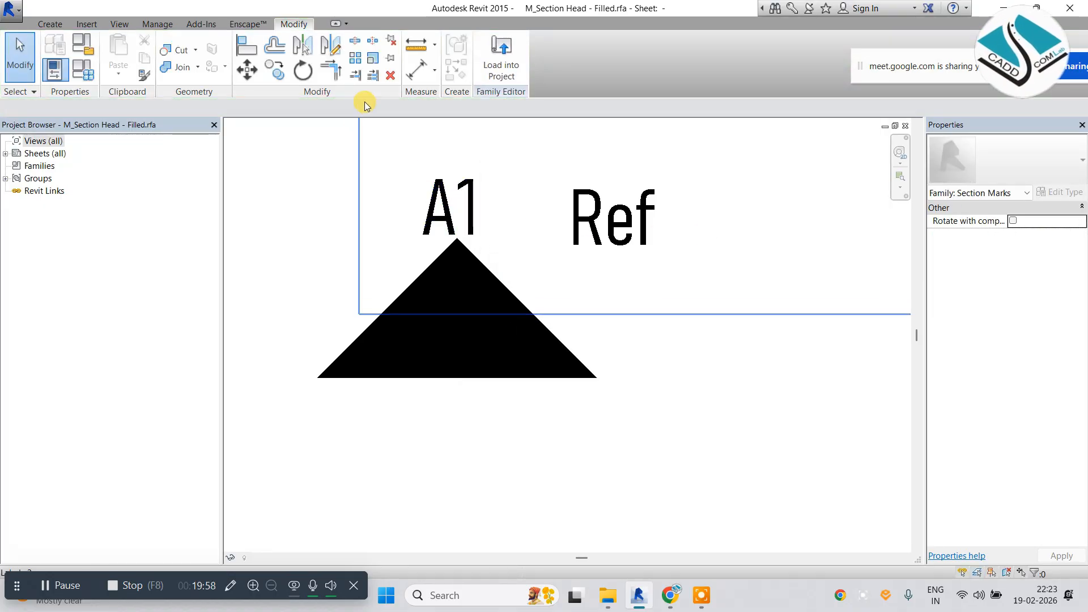
Add a label over the section head triangle that shows the Detail Number parameter with sample value A1.
{"action": "left_click", "coordinate": [49, 24]}
{"action": "left_click", "coordinate": [502, 67]}
{"action": "left_click", "coordinate": [495, 270]}
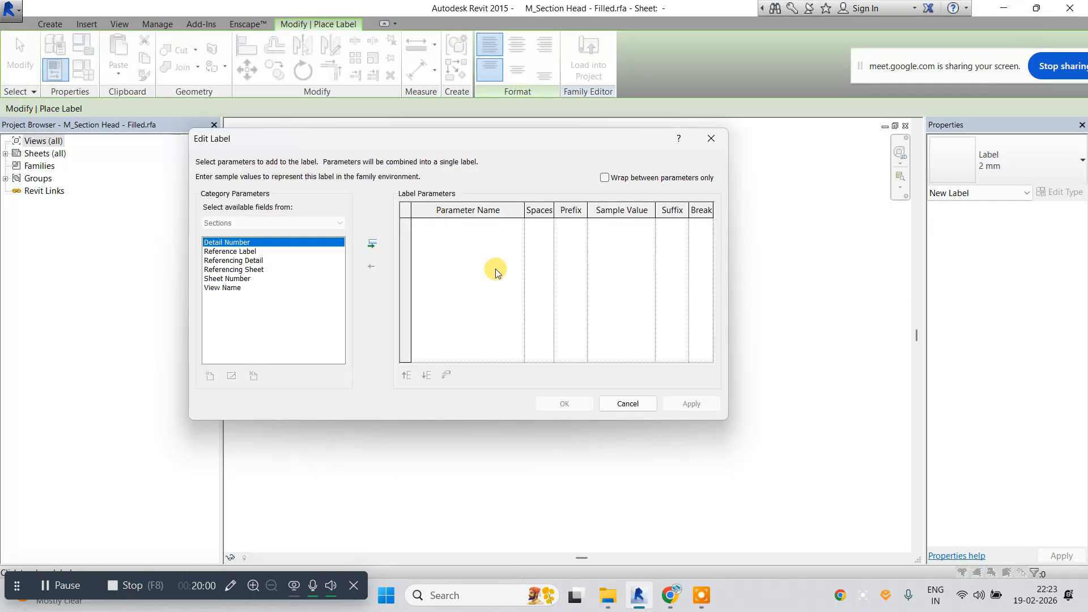
{"action": "left_click", "coordinate": [222, 288]}
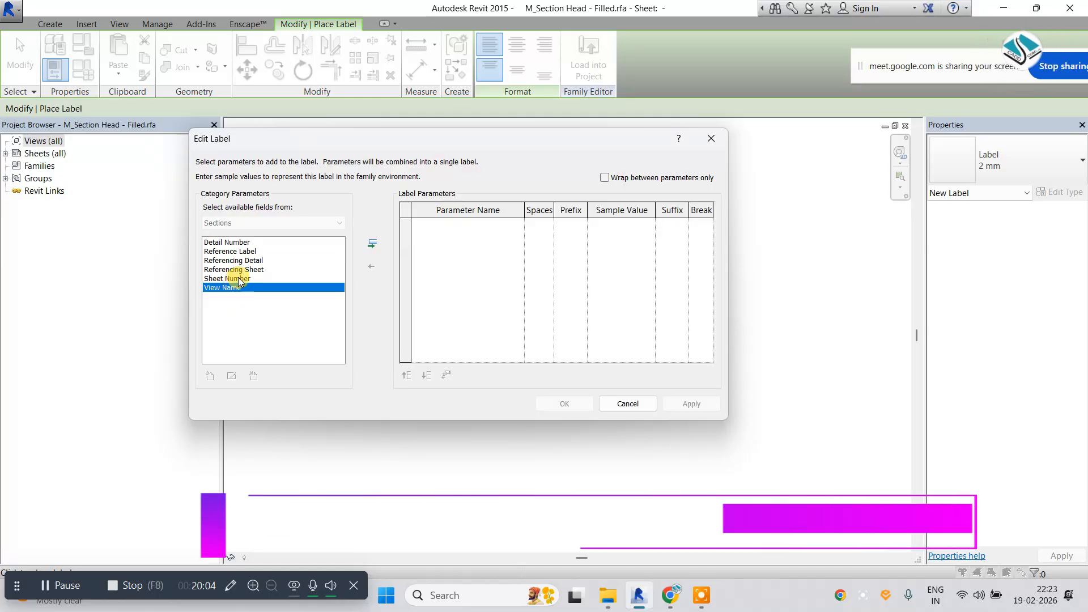
{"action": "left_click", "coordinate": [234, 278]}
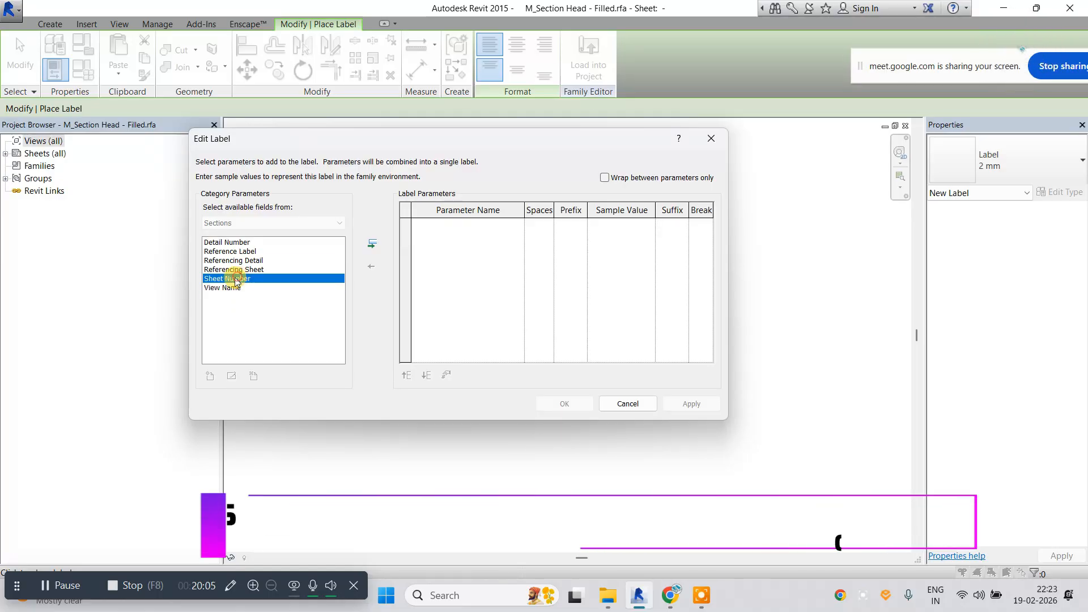
{"action": "left_click", "coordinate": [371, 244]}
{"action": "left_click", "coordinate": [610, 225]}
{"action": "type", "text": "A1"}
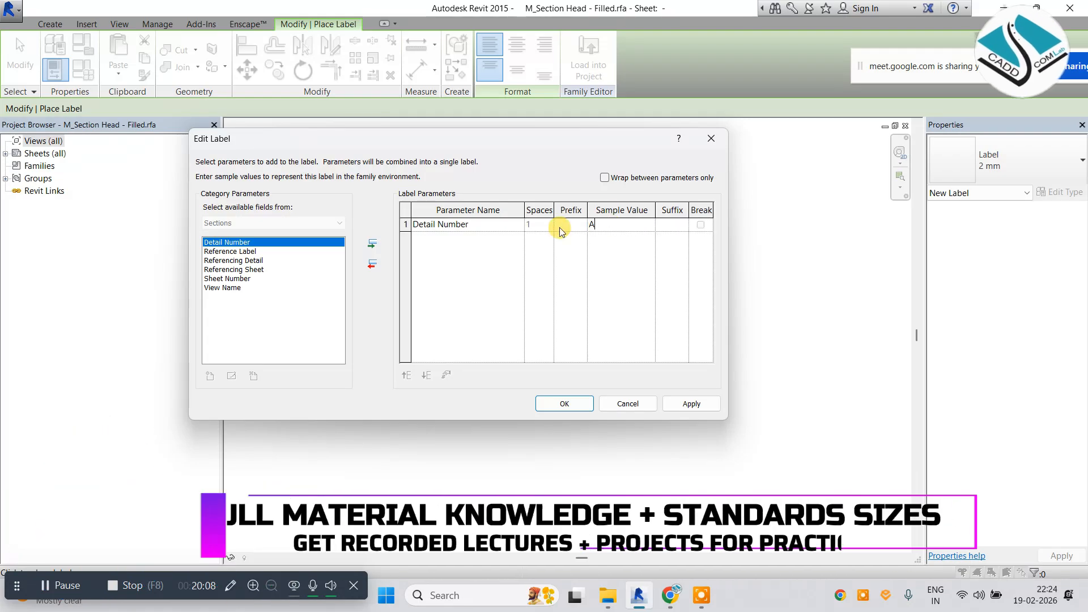
{"action": "left_click", "coordinate": [559, 405]}
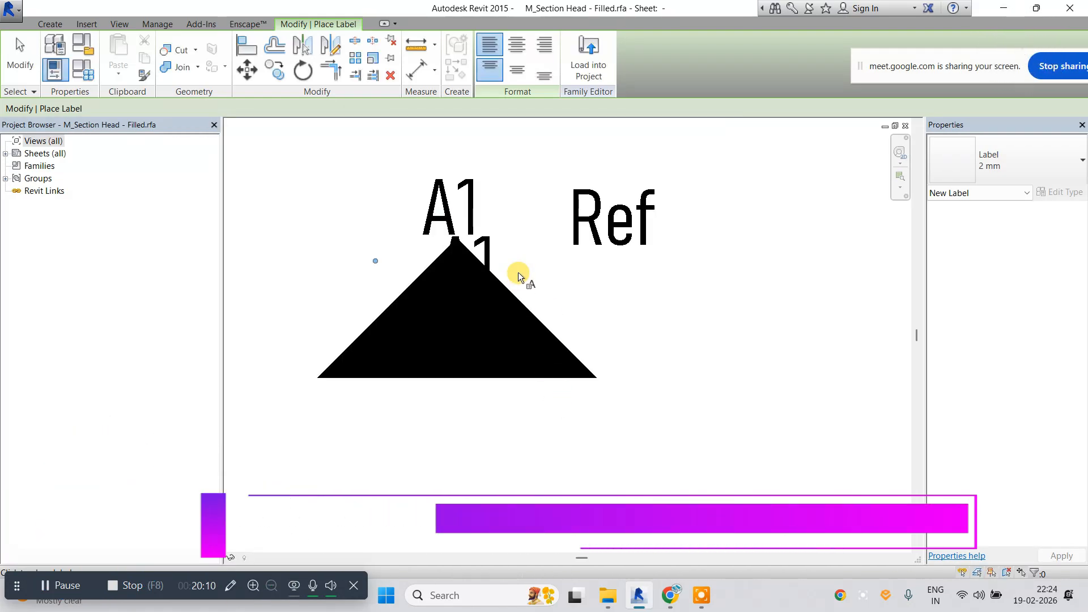
Replace the old A1 label above the triangle with the new one and load the section head into the project.
{"action": "key", "text": "Escape"}
{"action": "left_click", "coordinate": [464, 200]}
{"action": "key", "text": "Delete"}
{"action": "left_click_drag", "start_coordinate": [499, 248], "coordinate": [469, 182]}
{"action": "key", "text": "Escape"}
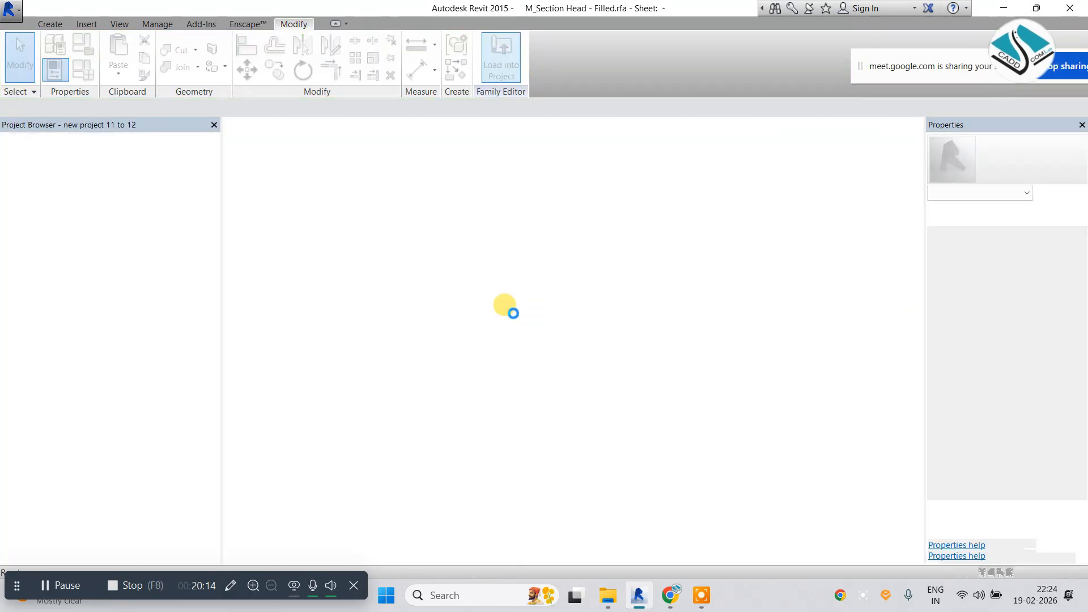
{"action": "left_click", "coordinate": [478, 296]}
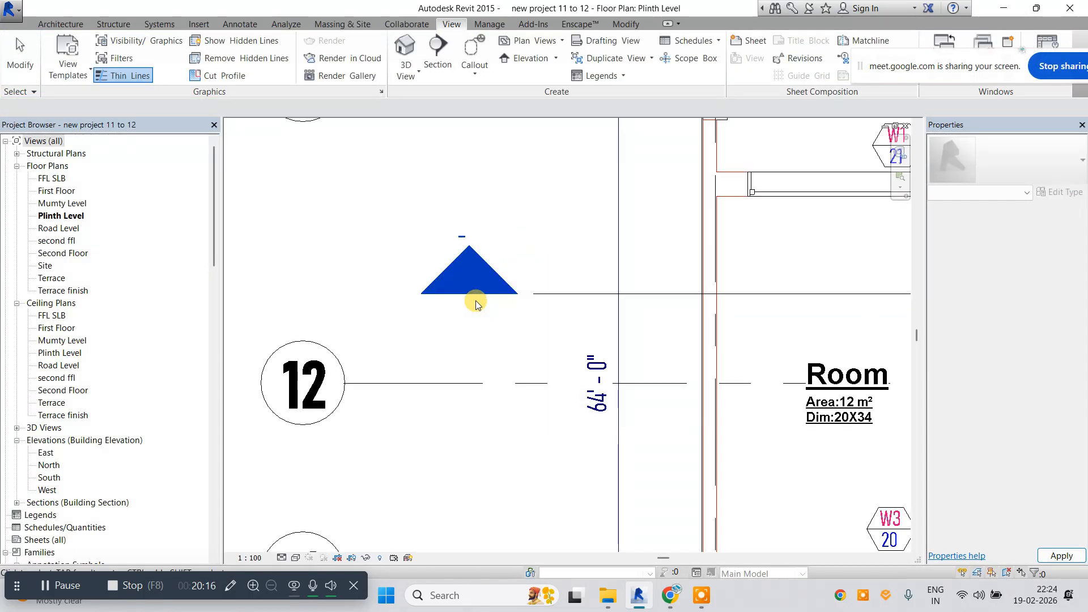
Undo the last section head reload and return to the Plinth Level floor plan.
{"action": "double_click", "coordinate": [462, 237]}
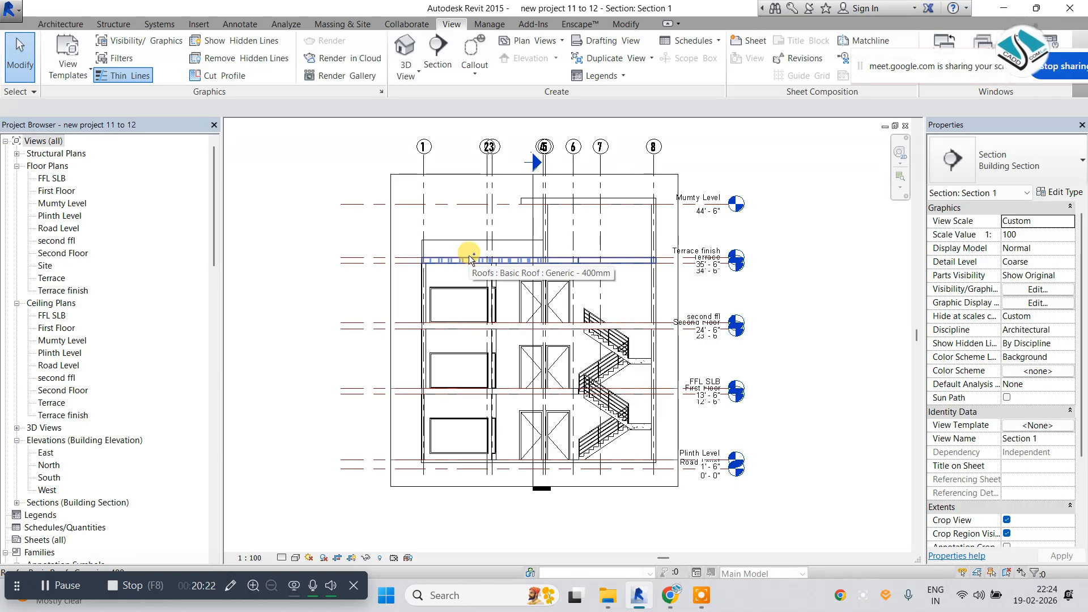
{"action": "key", "text": "ctrl+z"}
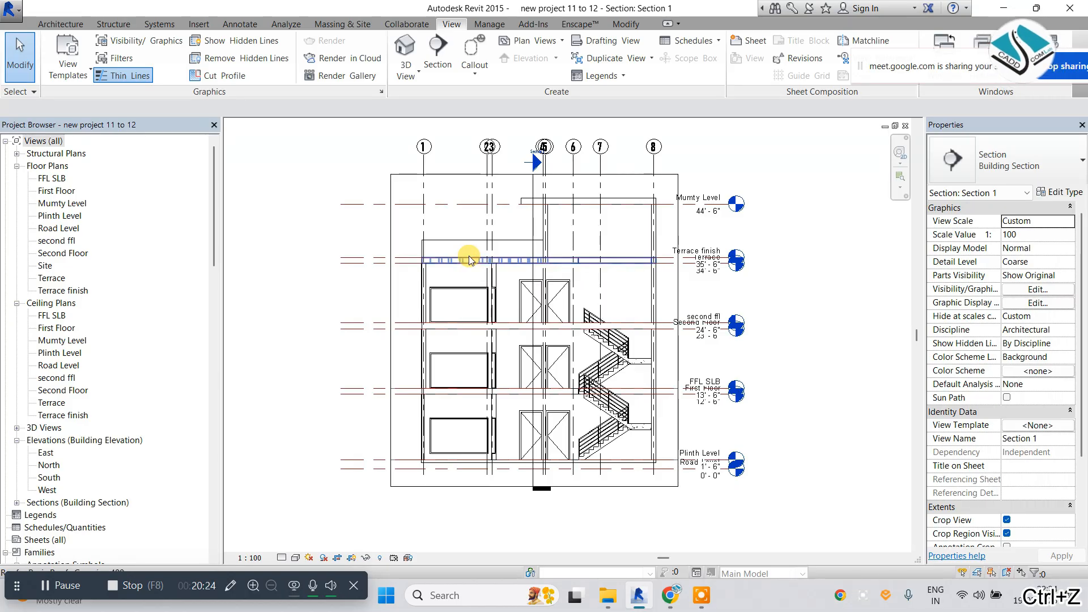
{"action": "double_click", "coordinate": [56, 216]}
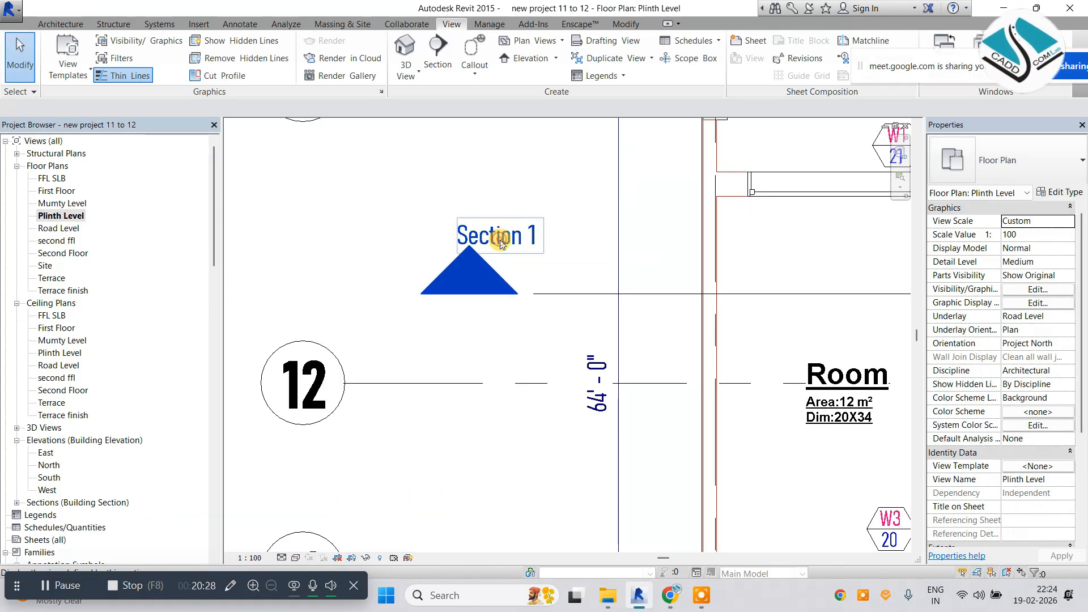
Examine the Section 1 and Section 2 heads and their cutting lines on the Plinth Level plan.
{"action": "scroll", "coordinate": [913, 383], "scroll_direction": "down", "scroll_amount": 4}
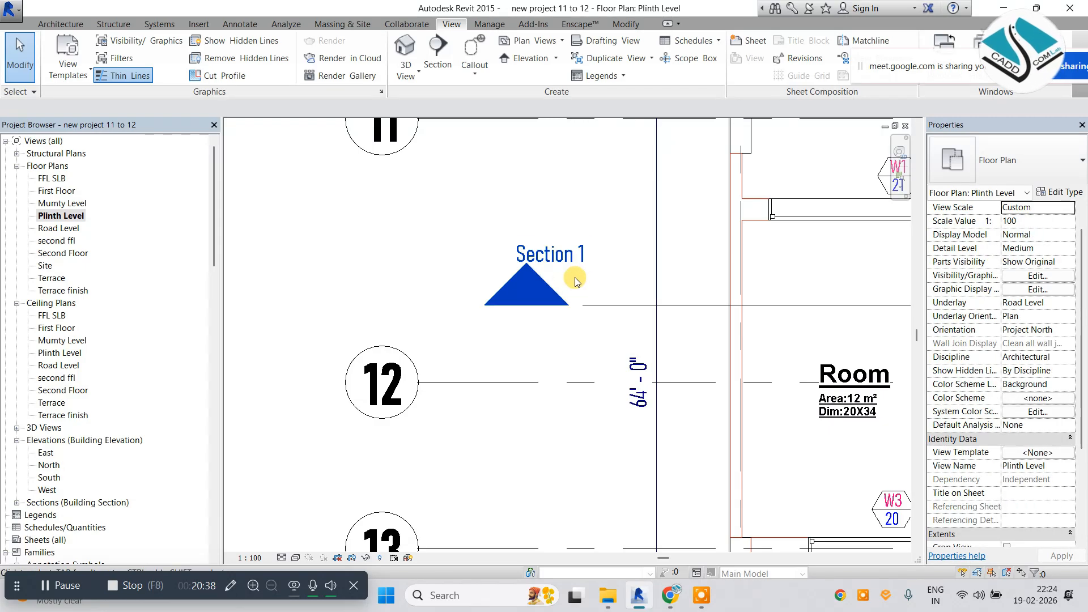
{"action": "scroll", "coordinate": [577, 275], "scroll_direction": "down", "scroll_amount": 2}
{"action": "scroll", "coordinate": [588, 296], "scroll_direction": "down", "scroll_amount": 6}
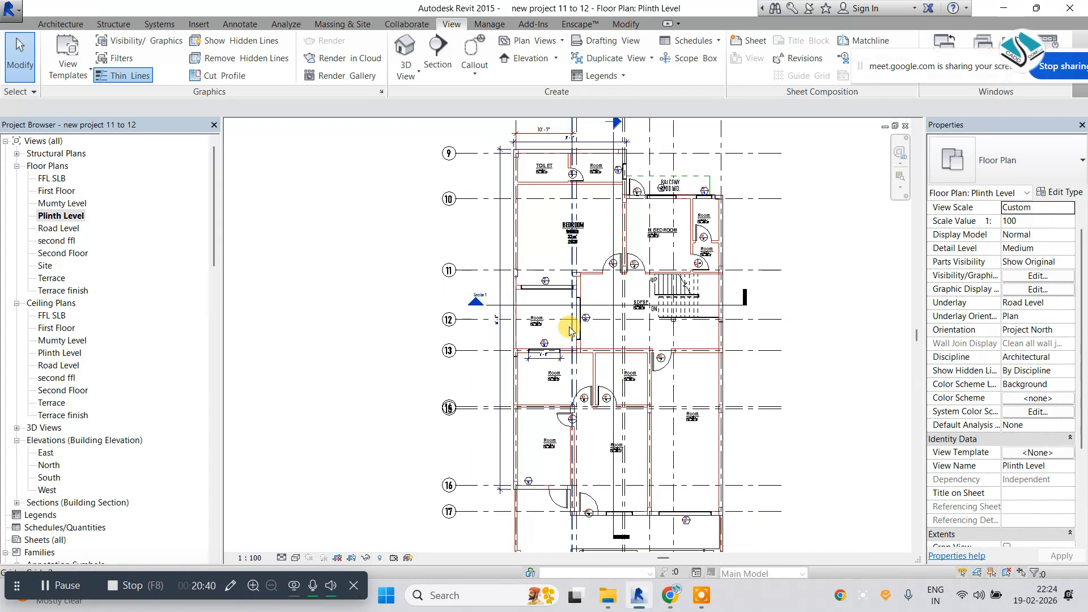
{"action": "scroll", "coordinate": [629, 167], "scroll_direction": "up", "scroll_amount": 6}
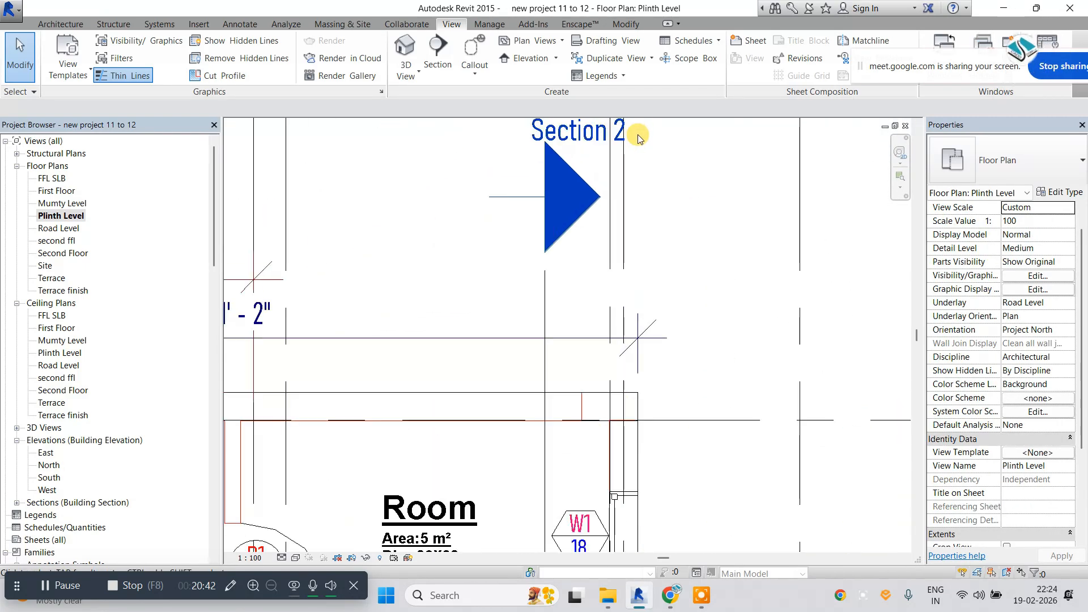
{"action": "scroll", "coordinate": [590, 208], "scroll_direction": "down", "scroll_amount": 5}
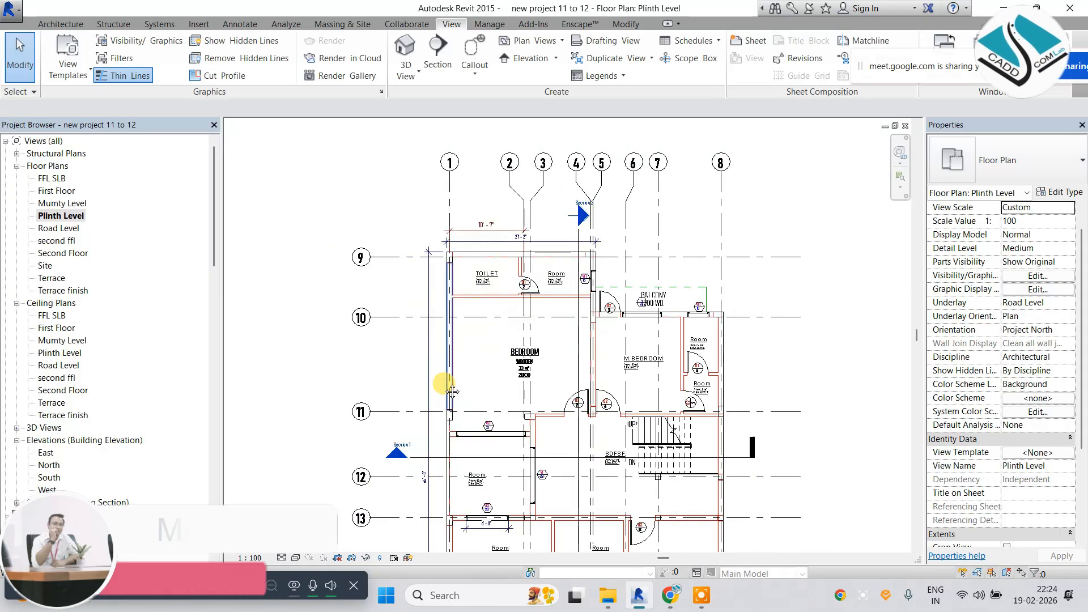
{"action": "scroll", "coordinate": [439, 372], "scroll_direction": "up", "scroll_amount": 3}
{"action": "scroll", "coordinate": [393, 284], "scroll_direction": "down", "scroll_amount": 5}
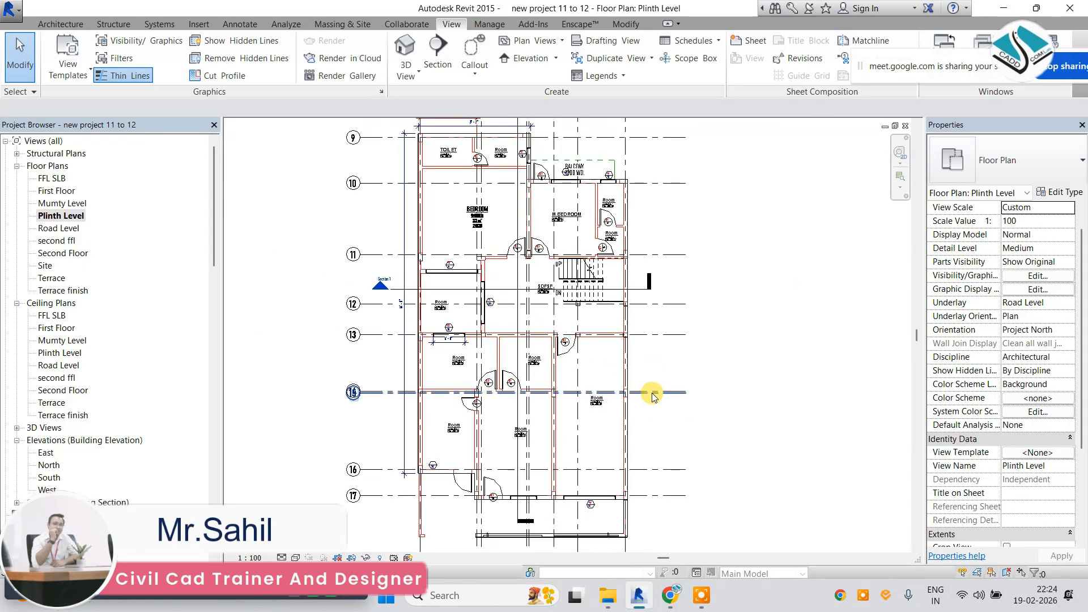
{"action": "scroll", "coordinate": [727, 396], "scroll_direction": "down", "scroll_amount": 3}
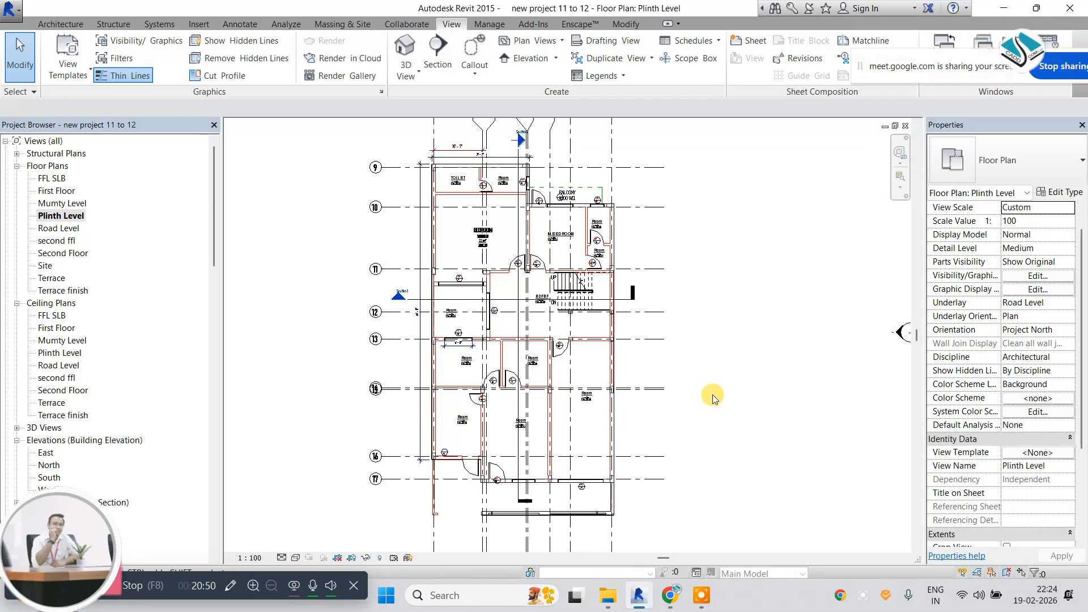
Rename the Section 1 building section view as Hori.Section.
{"action": "scroll", "coordinate": [90, 416], "scroll_direction": "down", "scroll_amount": 2}
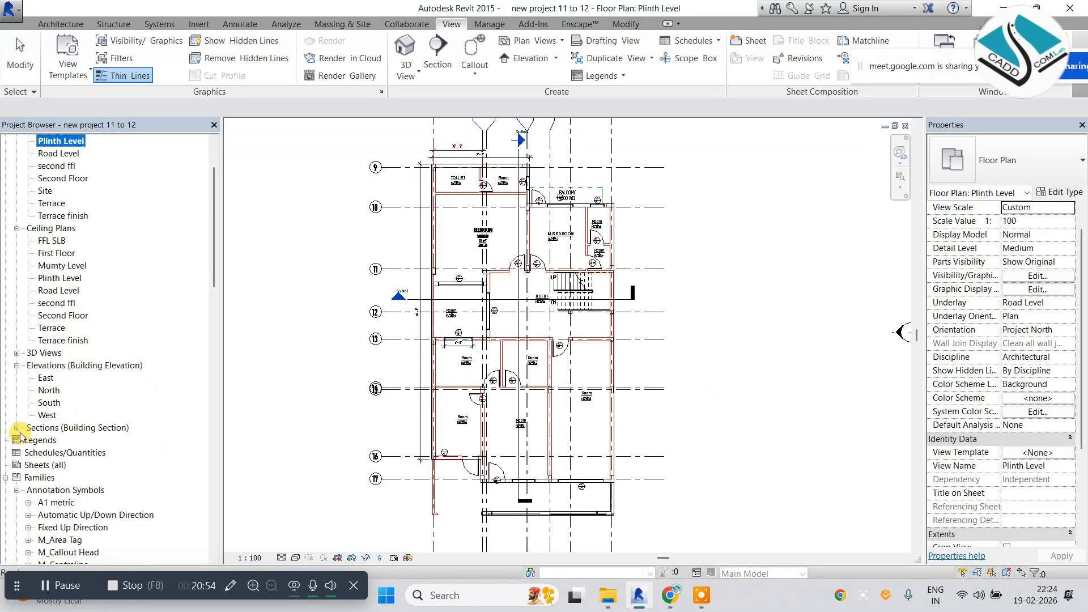
{"action": "left_click", "coordinate": [17, 428]}
{"action": "left_click", "coordinate": [53, 441]}
{"action": "right_click", "coordinate": [69, 441]}
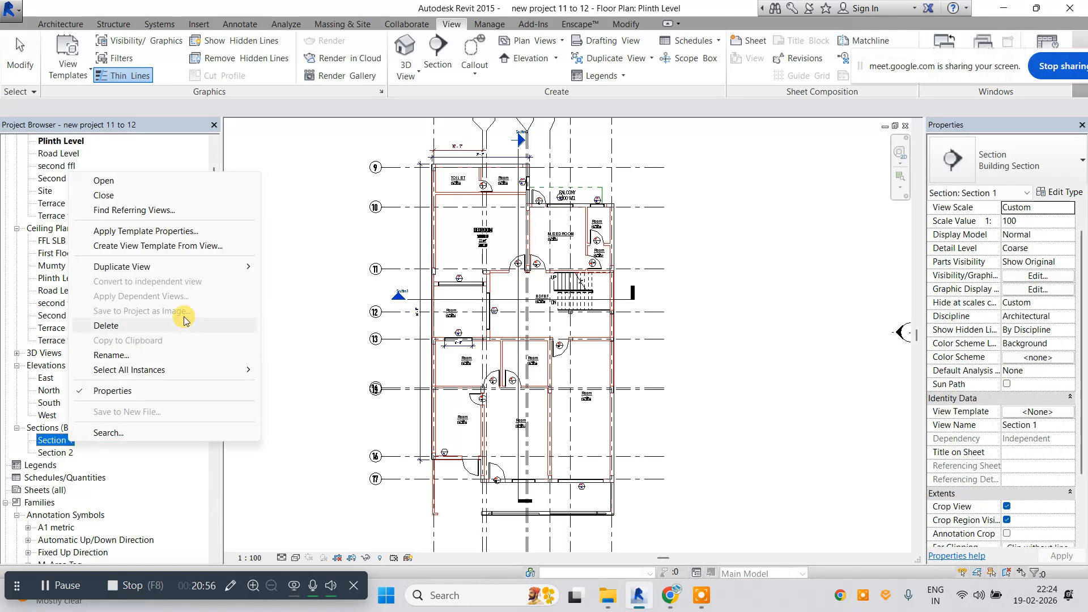
{"action": "left_click", "coordinate": [150, 355]}
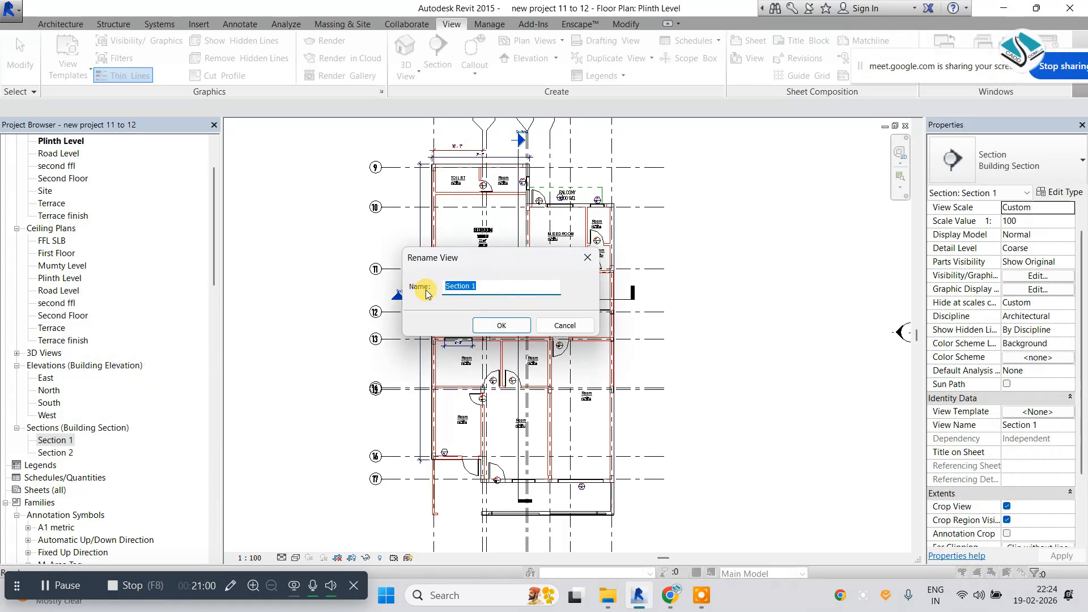
{"action": "type", "text": "Hori"}
{"action": "key", "text": "BackSpace"}
{"action": "key", "text": "BackSpace"}
{"action": "key", "text": "BackSpace"}
{"action": "key", "text": "BackSpace"}
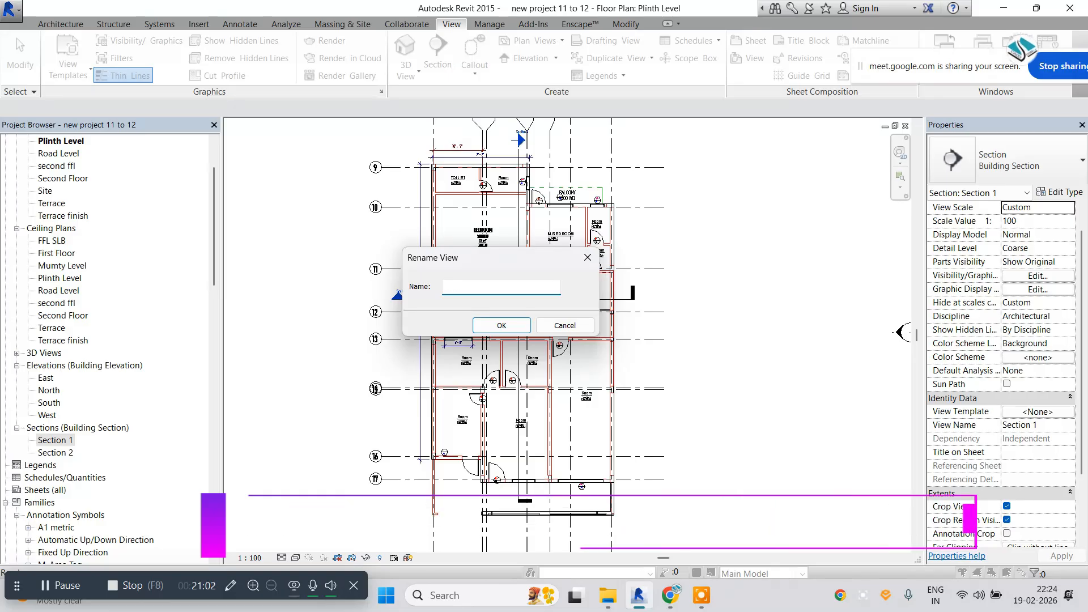
{"action": "type", "text": "Hori.Sect"}
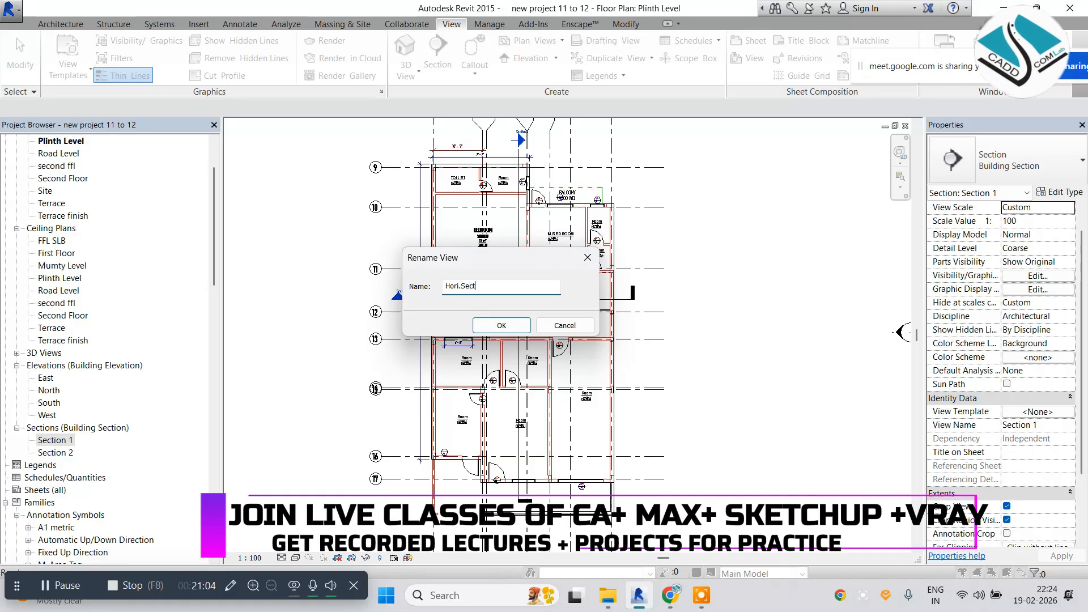
{"action": "type", "text": "ion"}
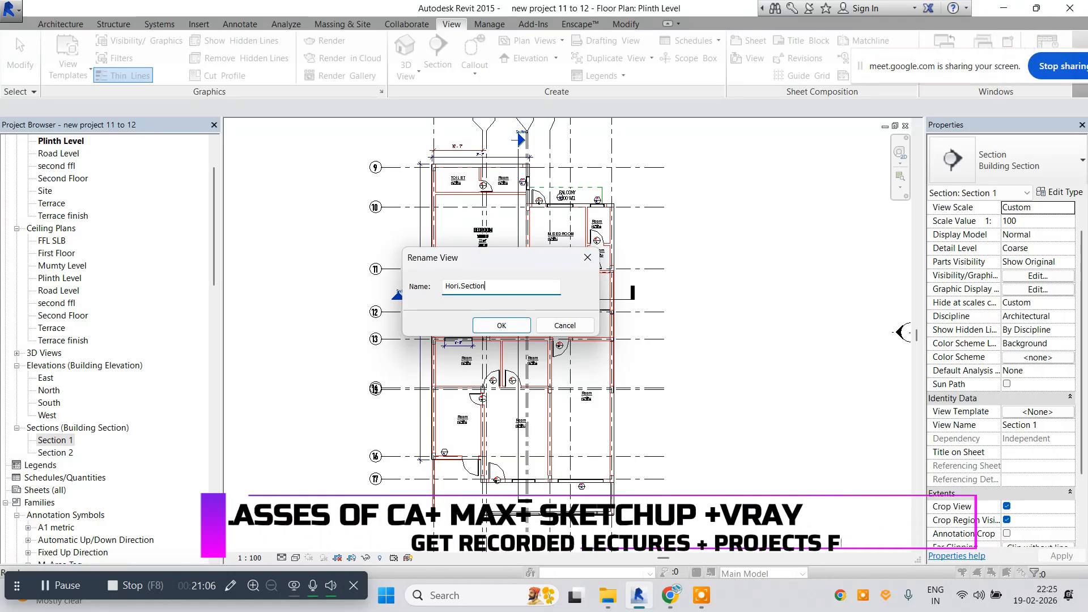
{"action": "key", "text": "Return"}
Rename the Section 2 building section view as Verti.section.
{"action": "left_click", "coordinate": [55, 453]}
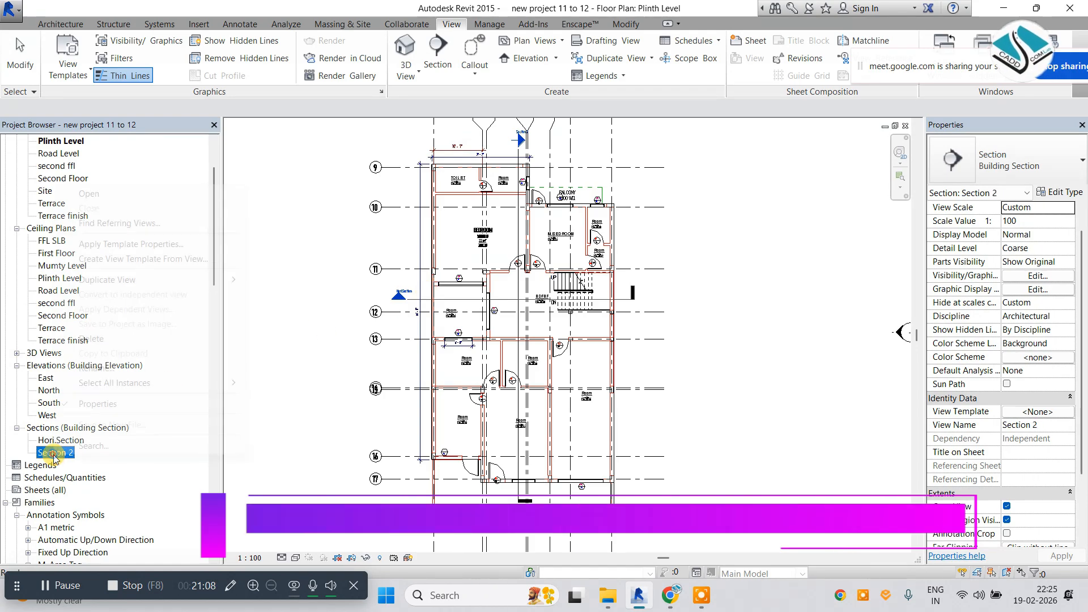
{"action": "right_click", "coordinate": [55, 452]}
{"action": "left_click", "coordinate": [97, 368]}
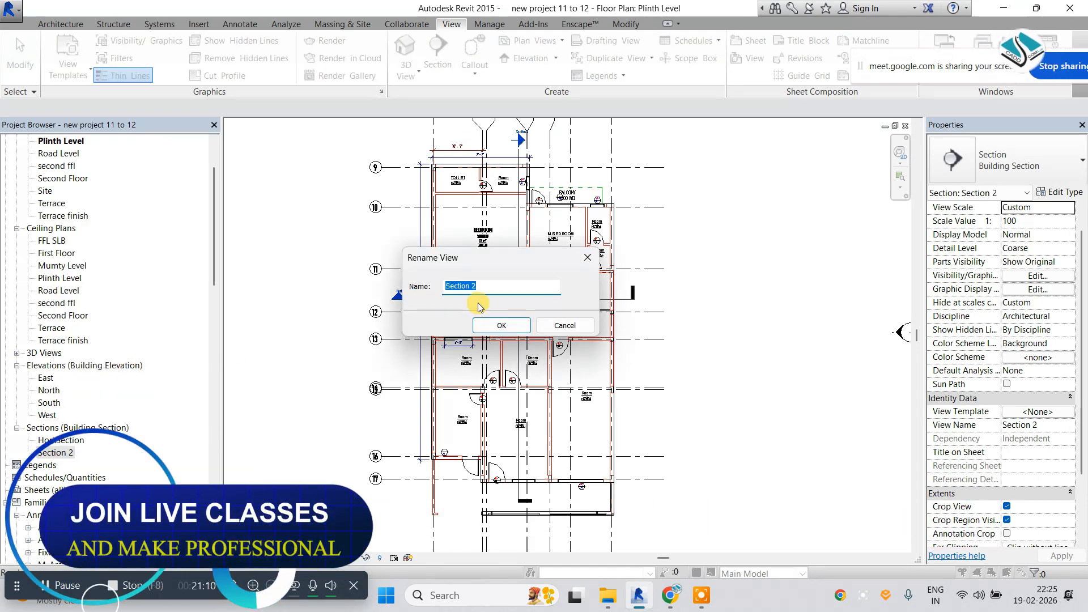
{"action": "type", "text": "Verti"}
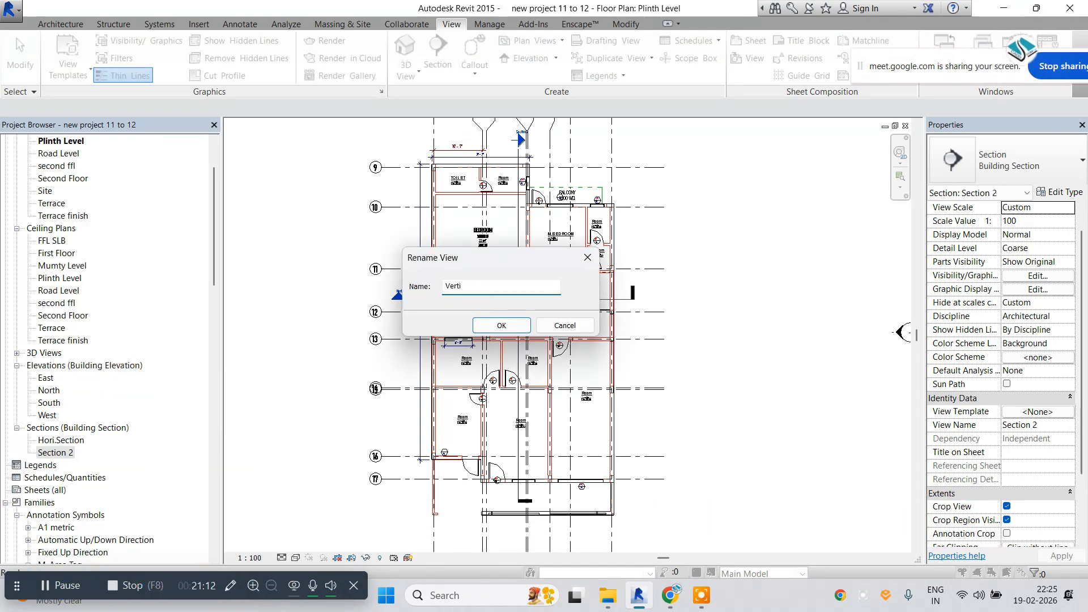
{"action": "type", "text": ".section"}
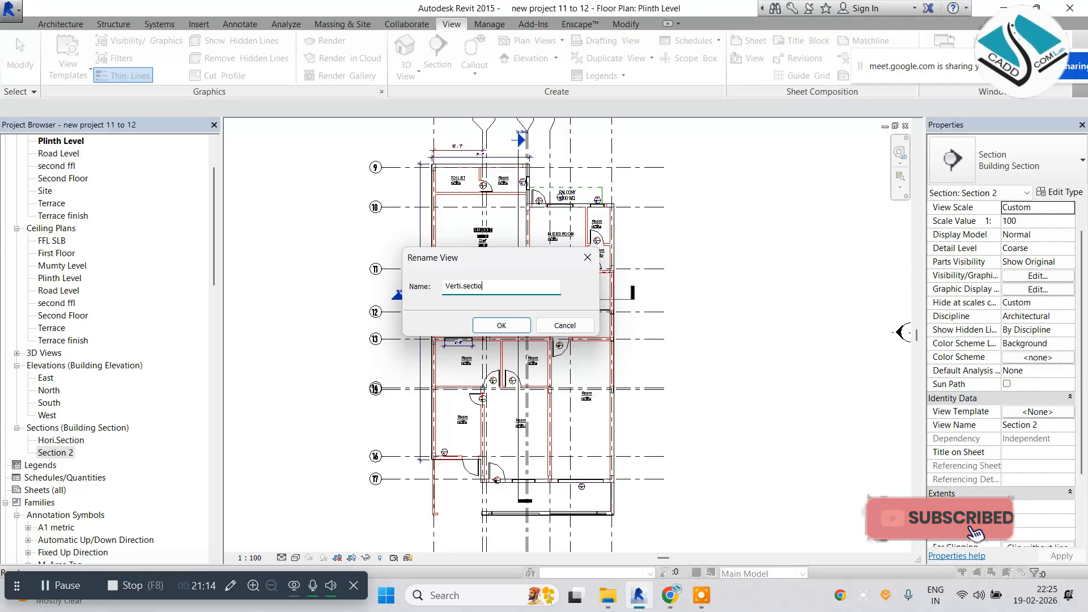
{"action": "left_click", "coordinate": [486, 325]}
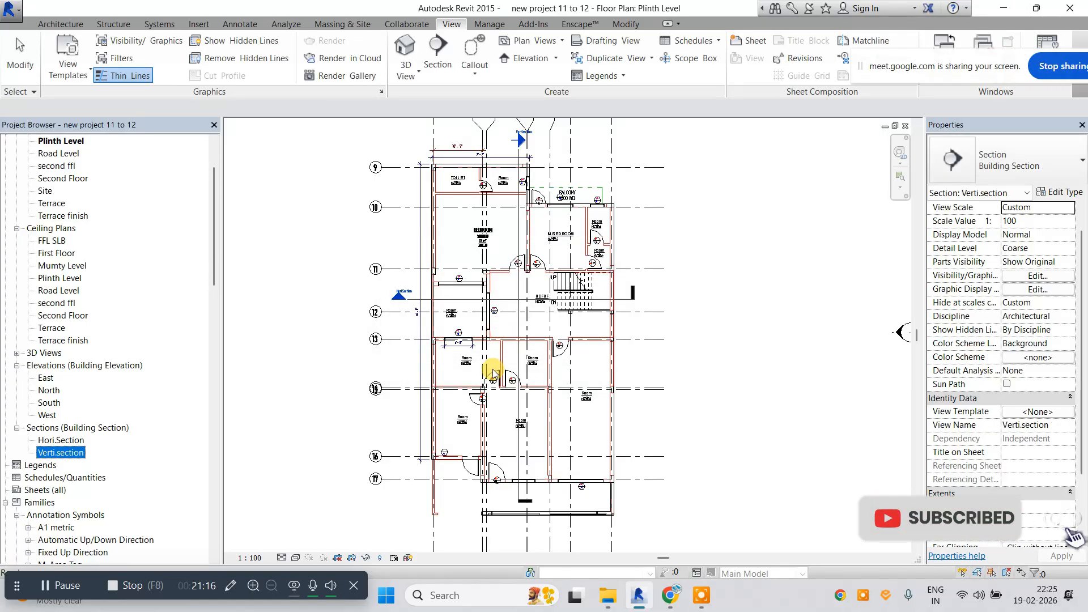
In the Hori.Section view, add elbows to grid lines 2, 5 and 4 to offset their bubbles.
{"action": "double_click", "coordinate": [61, 440]}
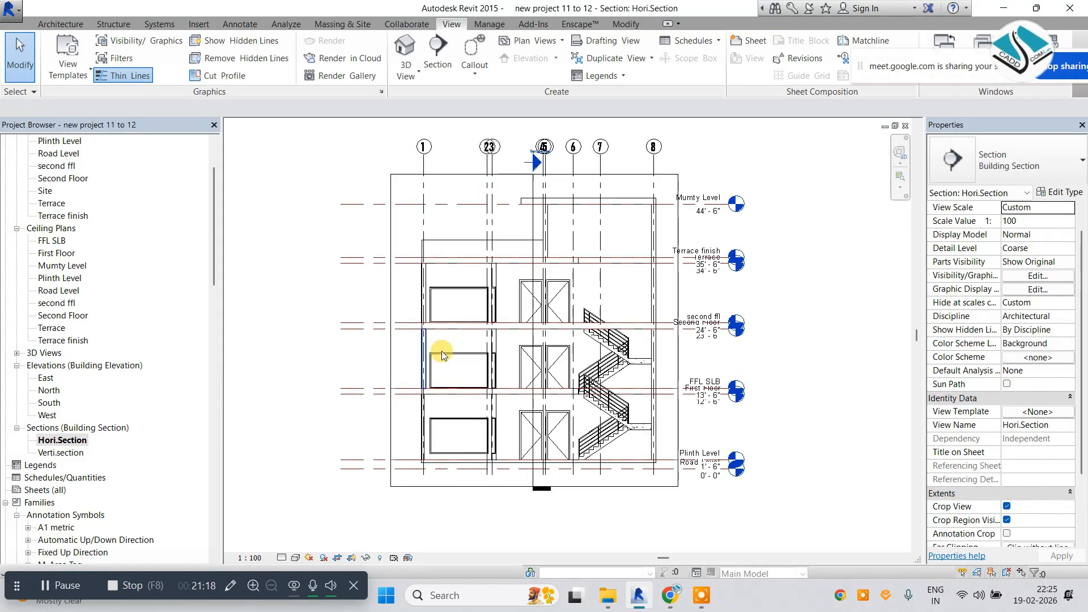
{"action": "scroll", "coordinate": [466, 170], "scroll_direction": "up", "scroll_amount": 5}
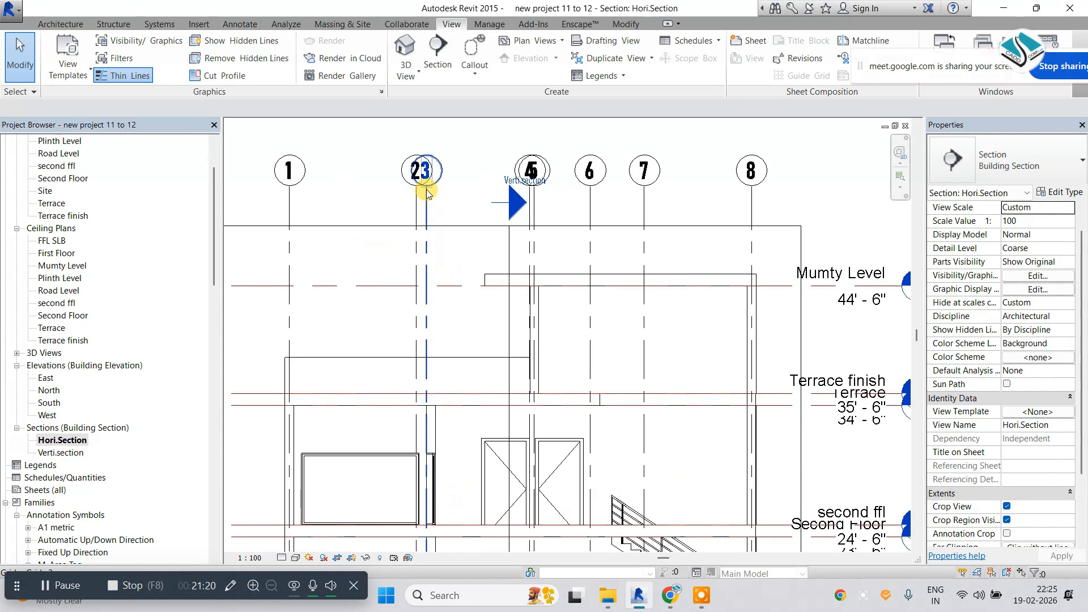
{"action": "left_click", "coordinate": [414, 214]}
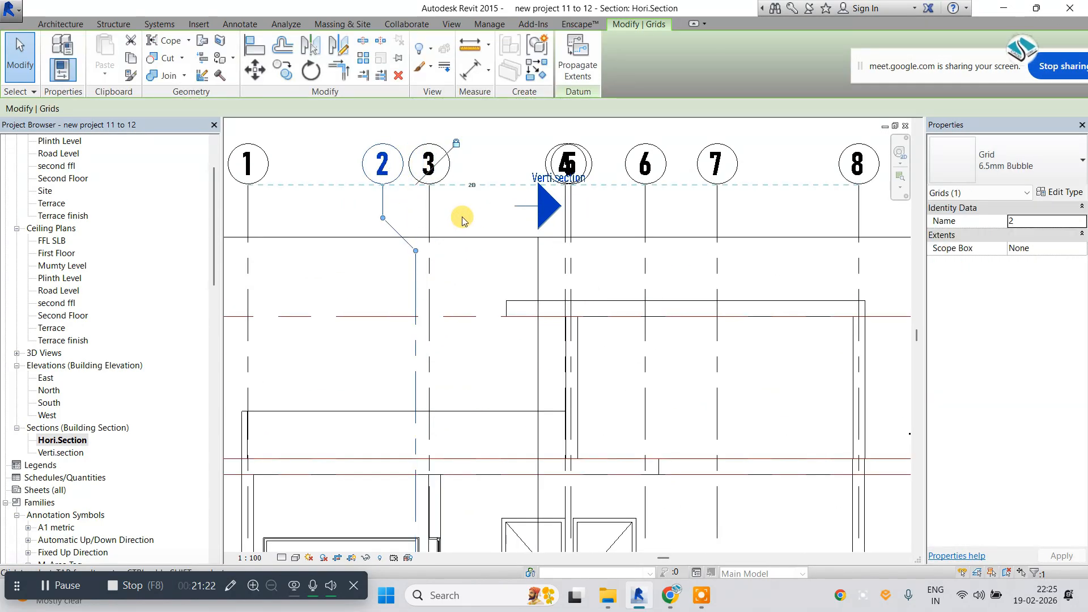
{"action": "left_click", "coordinate": [593, 214]}
{"action": "left_click", "coordinate": [571, 218]}
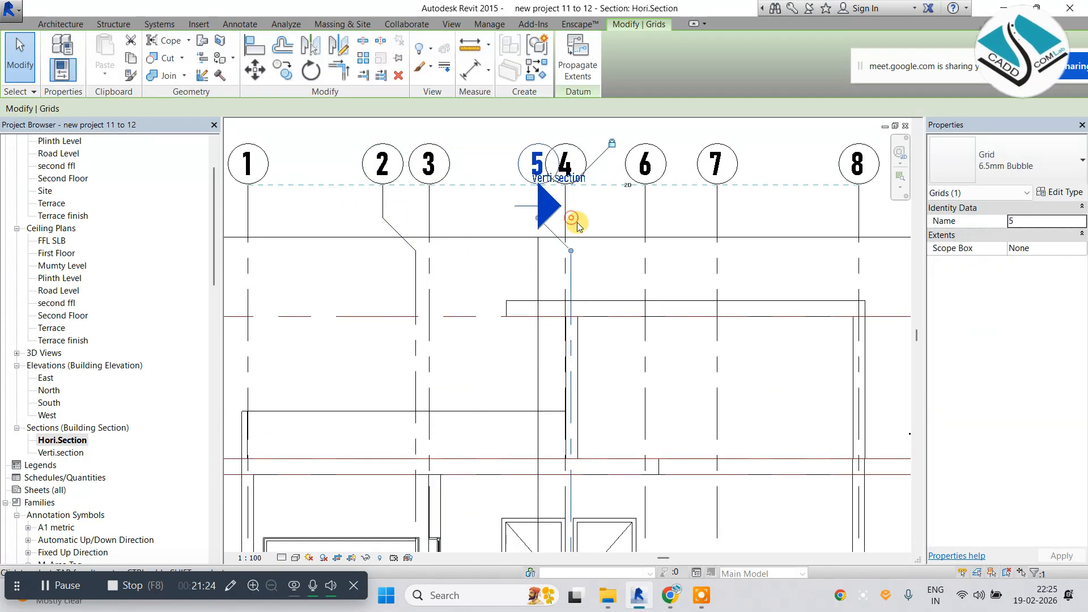
{"action": "left_click", "coordinate": [590, 210]}
{"action": "left_click", "coordinate": [566, 218]}
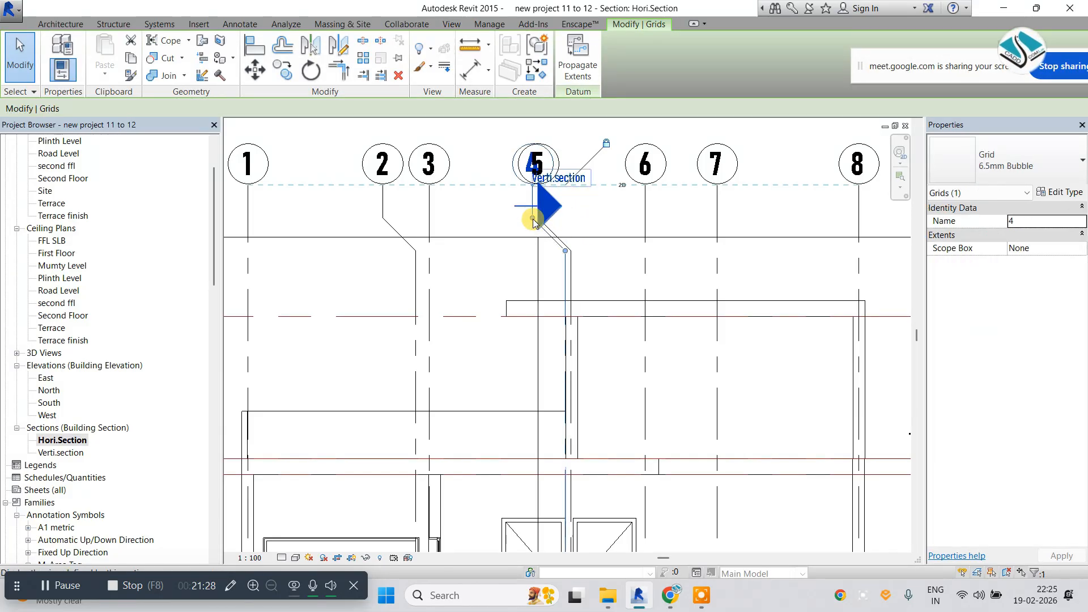
{"action": "left_click", "coordinate": [585, 214]}
{"action": "scroll", "coordinate": [575, 228], "scroll_direction": "up", "scroll_amount": 3}
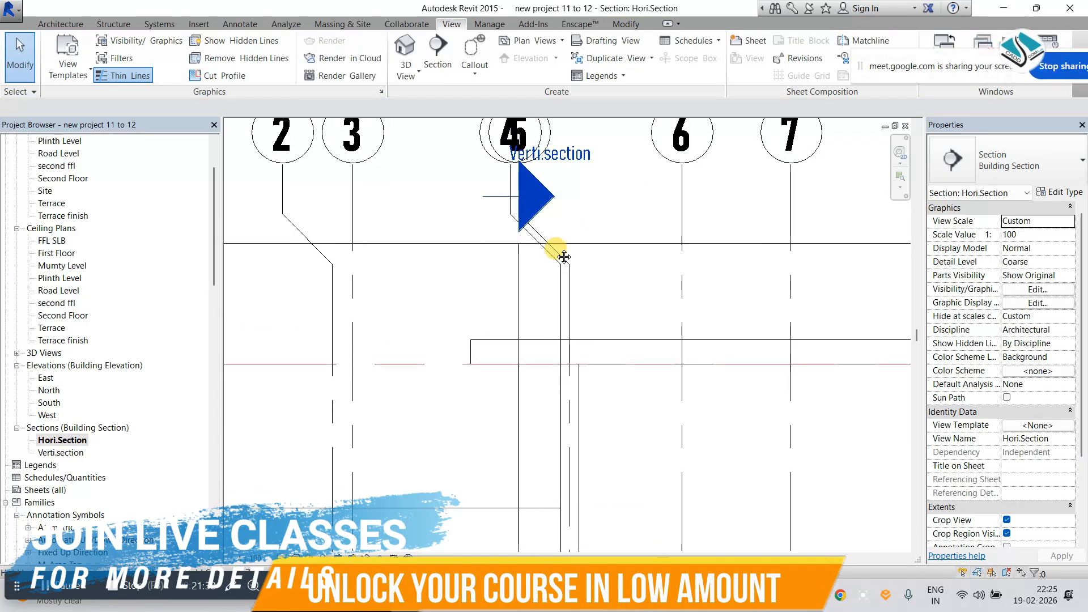
Try to move grid line 5's elbow in the Hori.Section view to separate its bubble from grid 4's.
{"action": "left_click", "coordinate": [545, 298]}
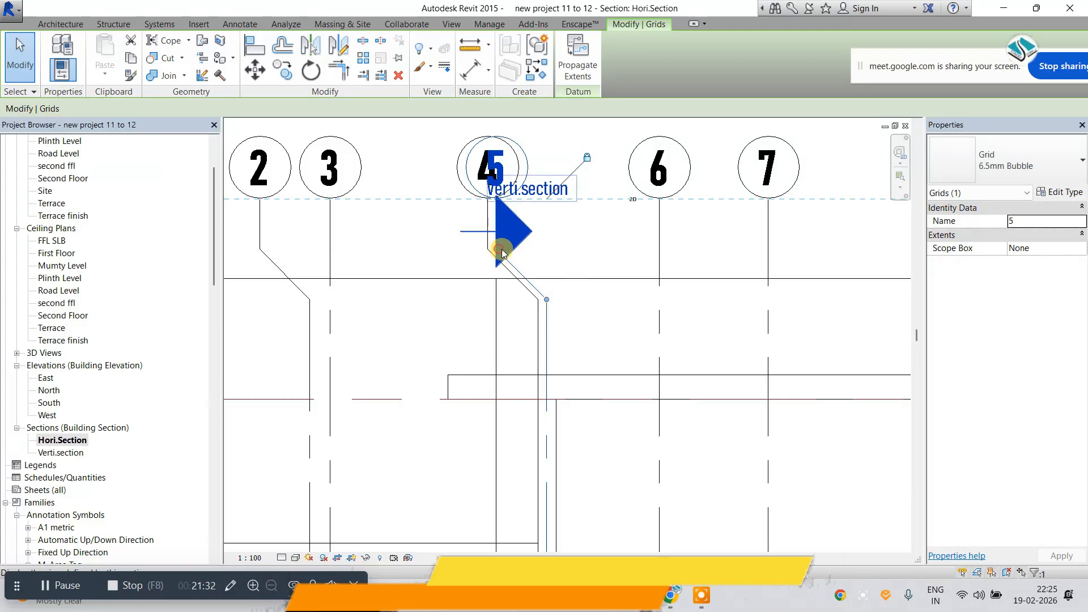
{"action": "left_click", "coordinate": [549, 244]}
{"action": "left_click", "coordinate": [532, 291]}
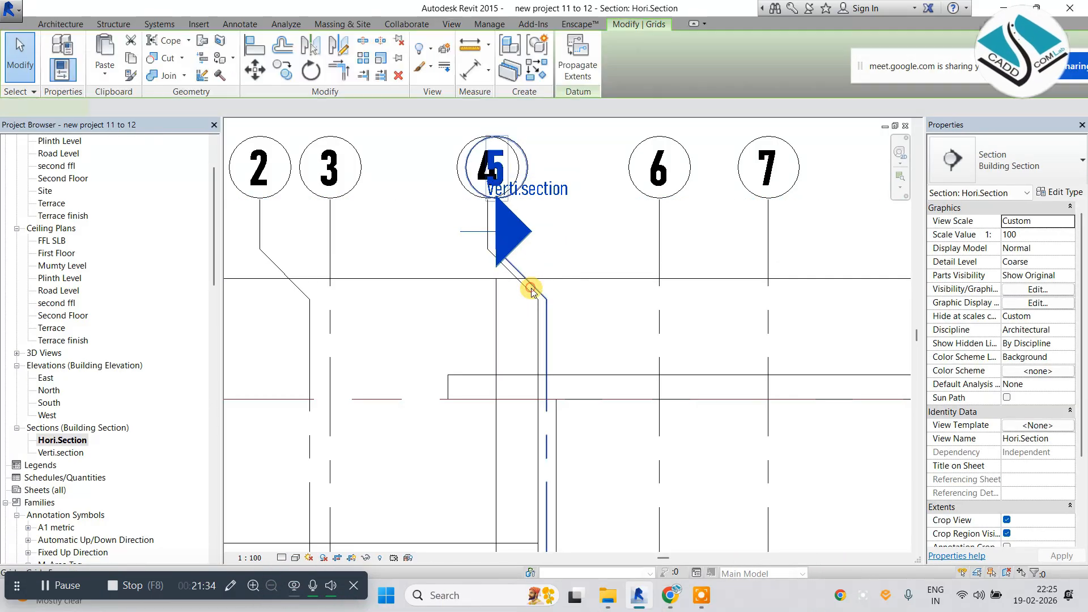
{"action": "left_click_drag", "start_coordinate": [545, 247], "coordinate": [564, 247]}
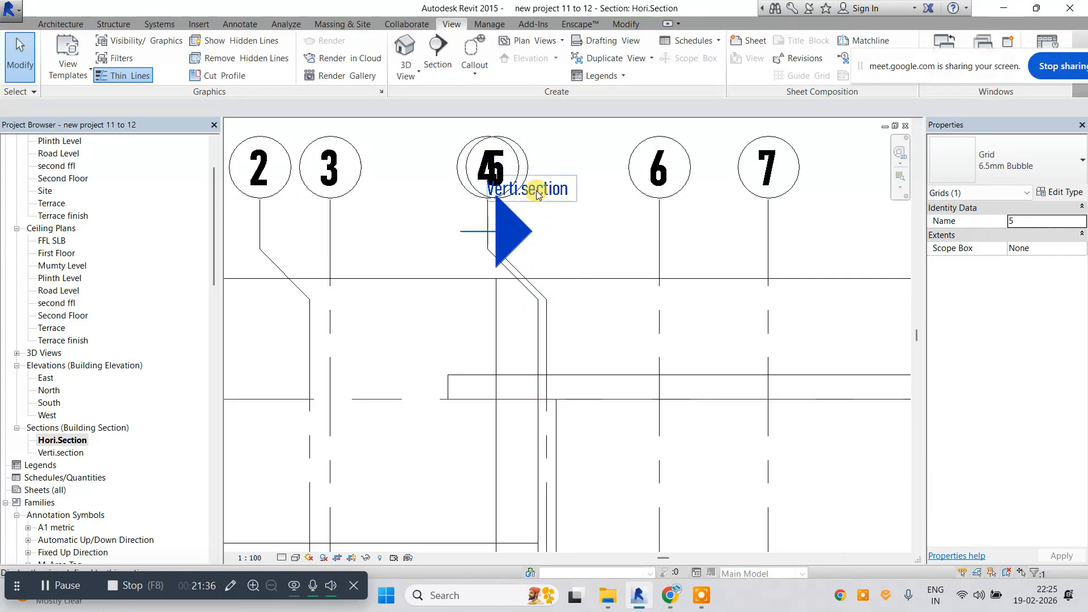
{"action": "left_click", "coordinate": [525, 161]}
{"action": "scroll", "coordinate": [522, 172], "scroll_direction": "up", "scroll_amount": 2}
{"action": "middle_click_drag", "start_coordinate": [546, 215], "coordinate": [515, 209]}
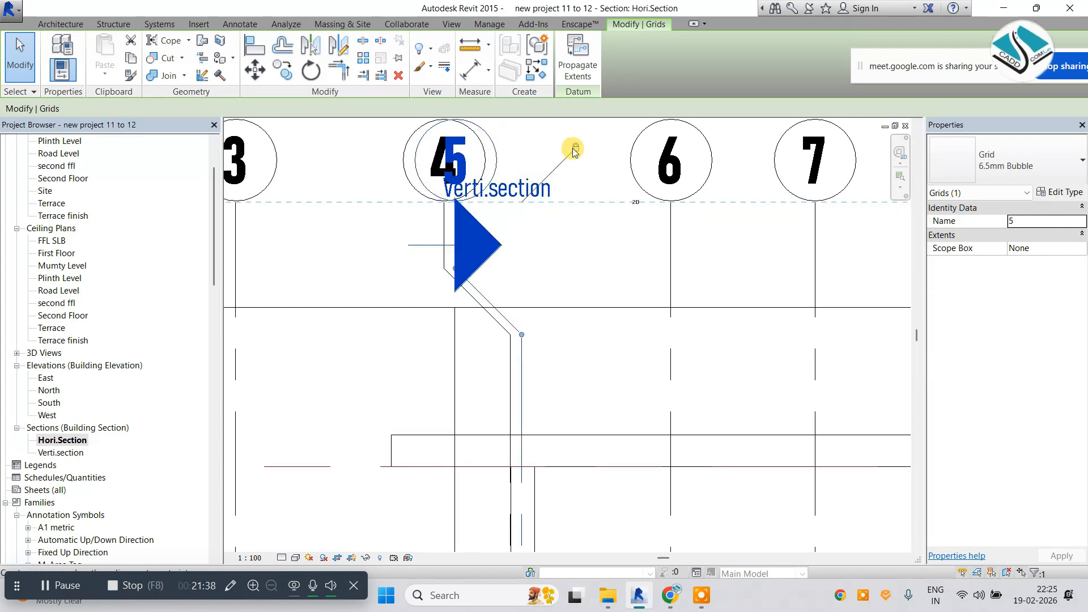
{"action": "left_click", "coordinate": [468, 269]}
{"action": "left_click", "coordinate": [457, 276]}
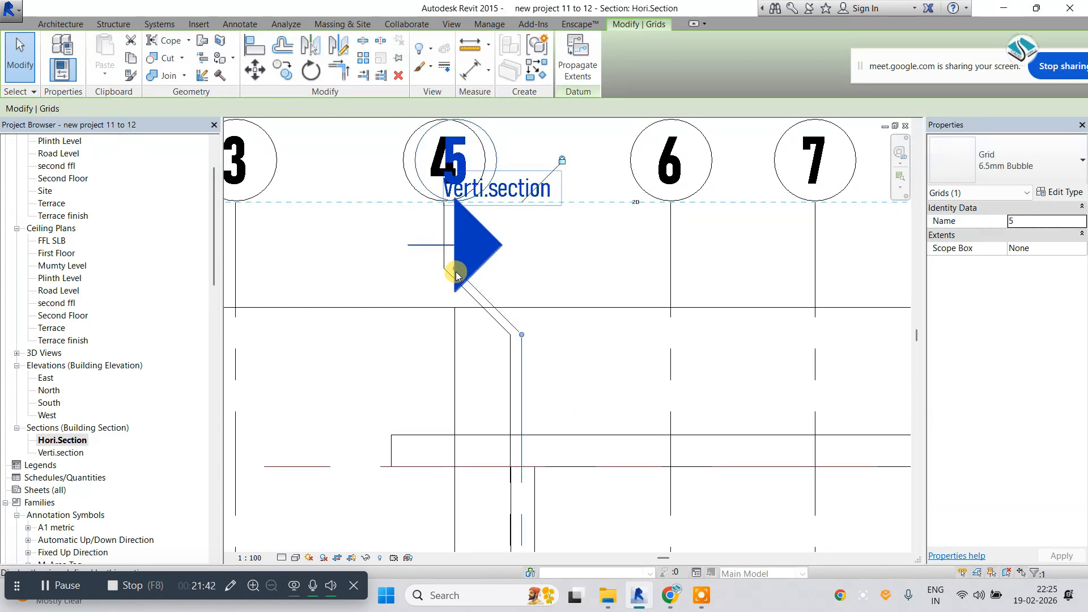
{"action": "left_click", "coordinate": [529, 274]}
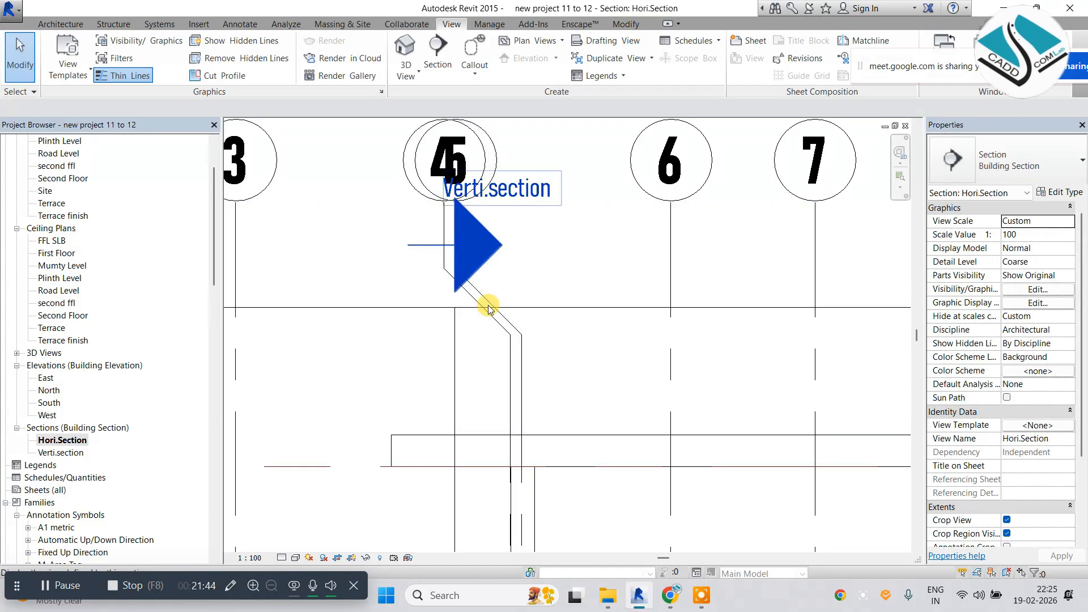
Undo the elbow on grid line 4 and add it again to offset the bubble.
{"action": "key", "text": "ctrl+z"}
{"action": "scroll", "coordinate": [567, 216], "scroll_direction": "up", "scroll_amount": 1}
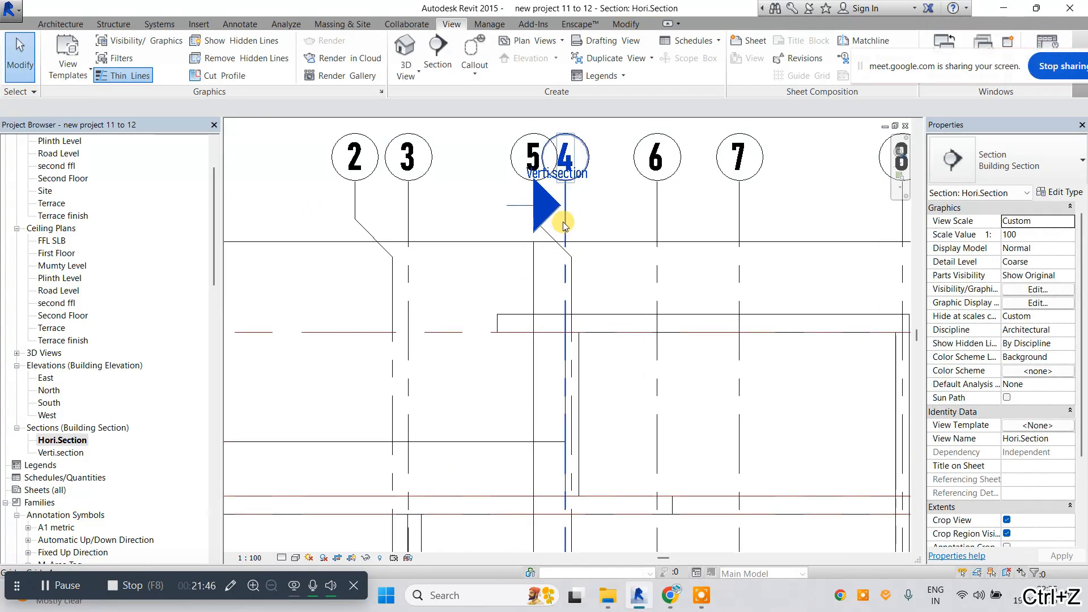
{"action": "left_click", "coordinate": [553, 237]}
{"action": "scroll", "coordinate": [544, 238], "scroll_direction": "up", "scroll_amount": 1}
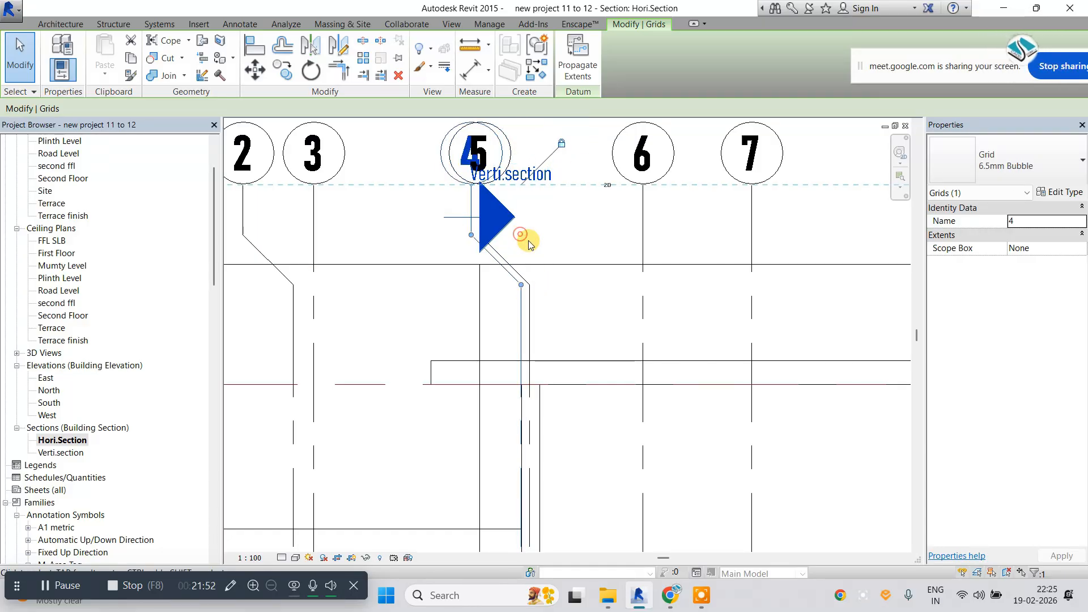
{"action": "key", "text": "Escape"}
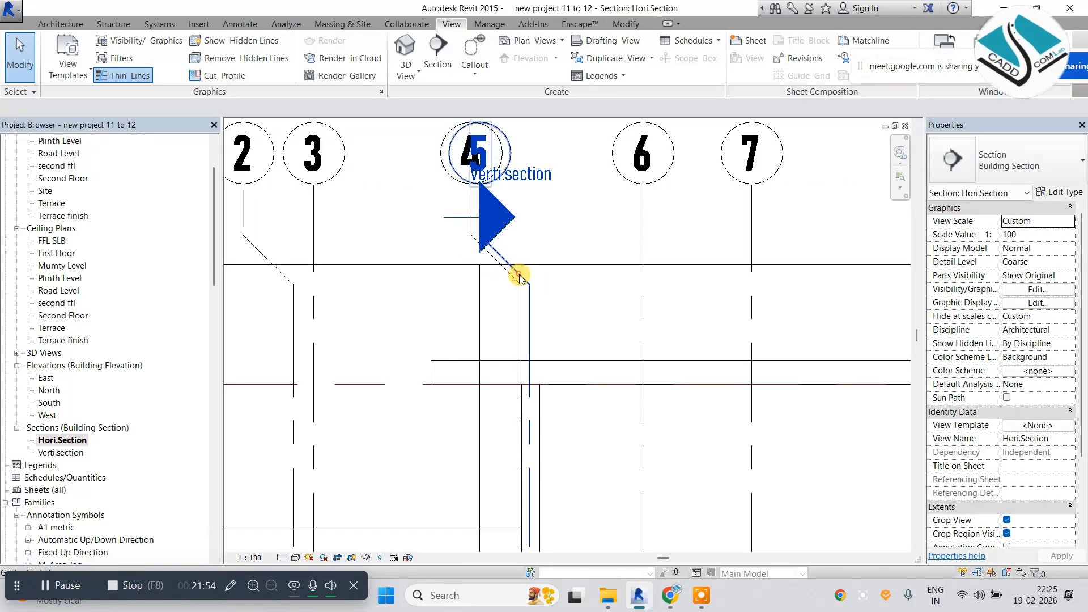
Try again to adjust grid line 5's elbow behind the Verti.section marker.
{"action": "left_click", "coordinate": [520, 277]}
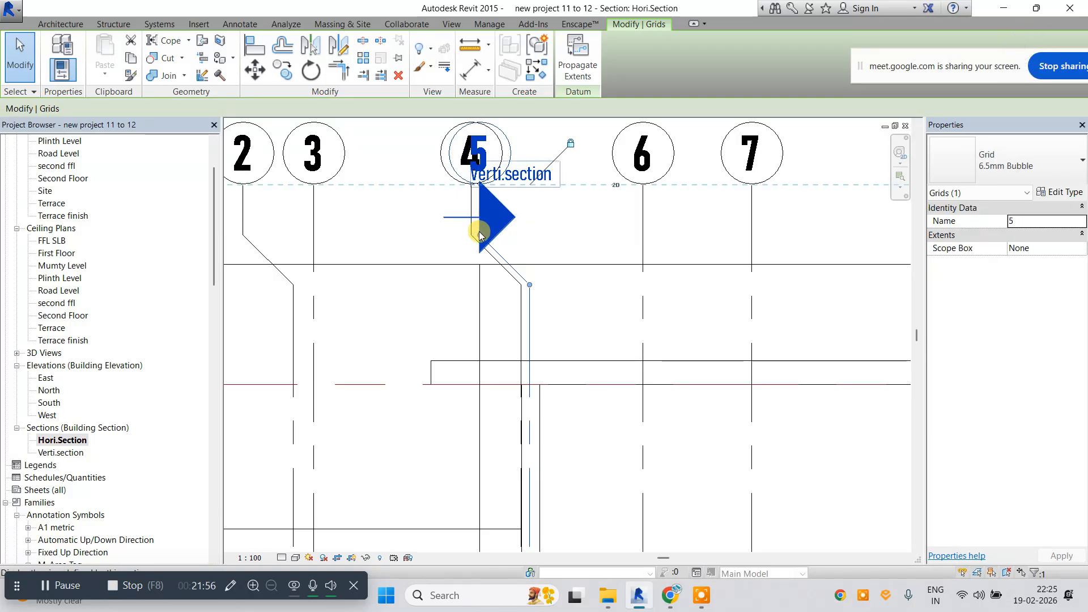
{"action": "scroll", "coordinate": [479, 234], "scroll_direction": "up", "scroll_amount": 5}
{"action": "left_click_drag", "start_coordinate": [443, 255], "coordinate": [467, 284]}
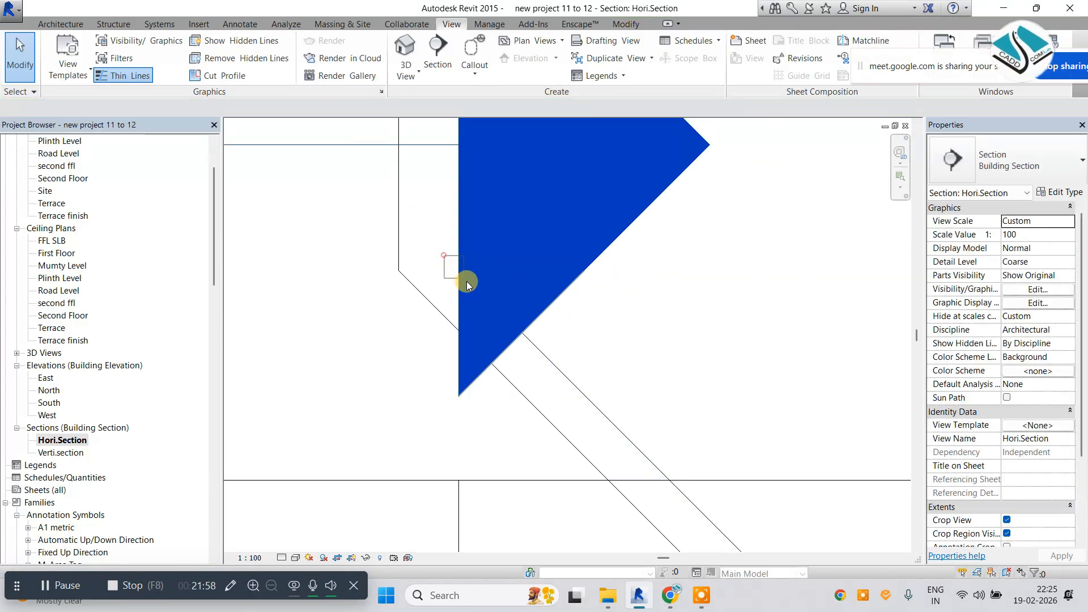
{"action": "scroll", "coordinate": [471, 286], "scroll_direction": "down", "scroll_amount": 3}
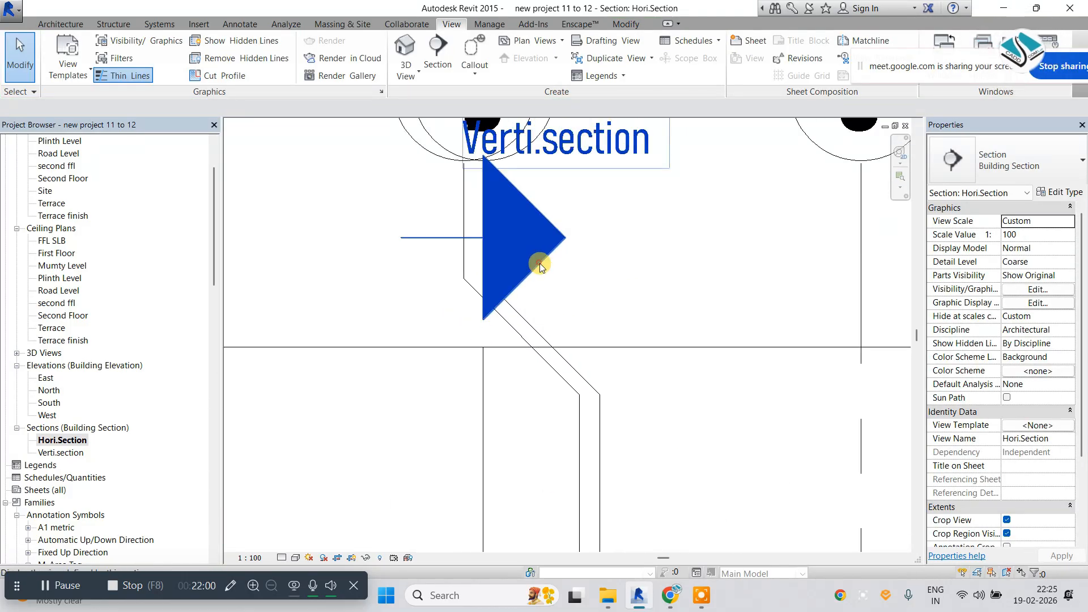
{"action": "scroll", "coordinate": [507, 275], "scroll_direction": "down", "scroll_amount": 8}
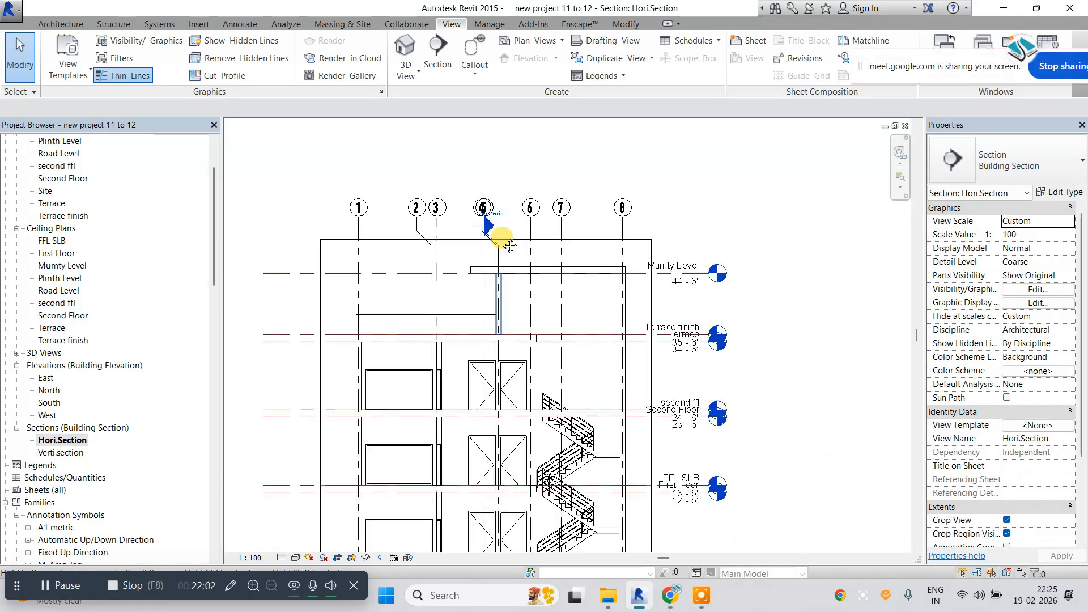
Set the detail level of the Hori.Section view to Medium.
{"action": "scroll", "coordinate": [530, 374], "scroll_direction": "up", "scroll_amount": 5}
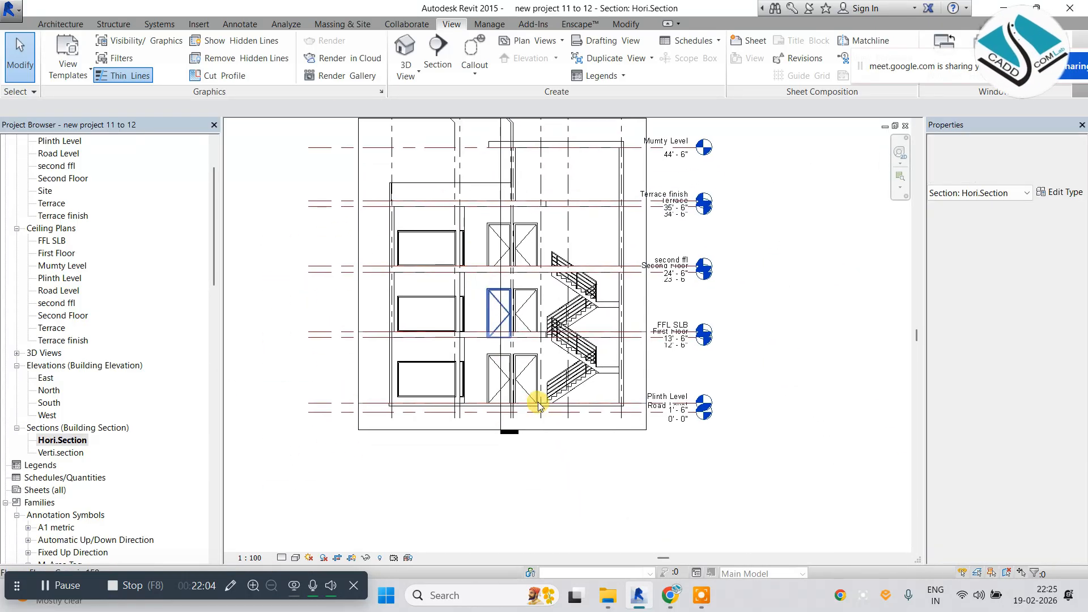
{"action": "scroll", "coordinate": [527, 324], "scroll_direction": "down", "scroll_amount": 3}
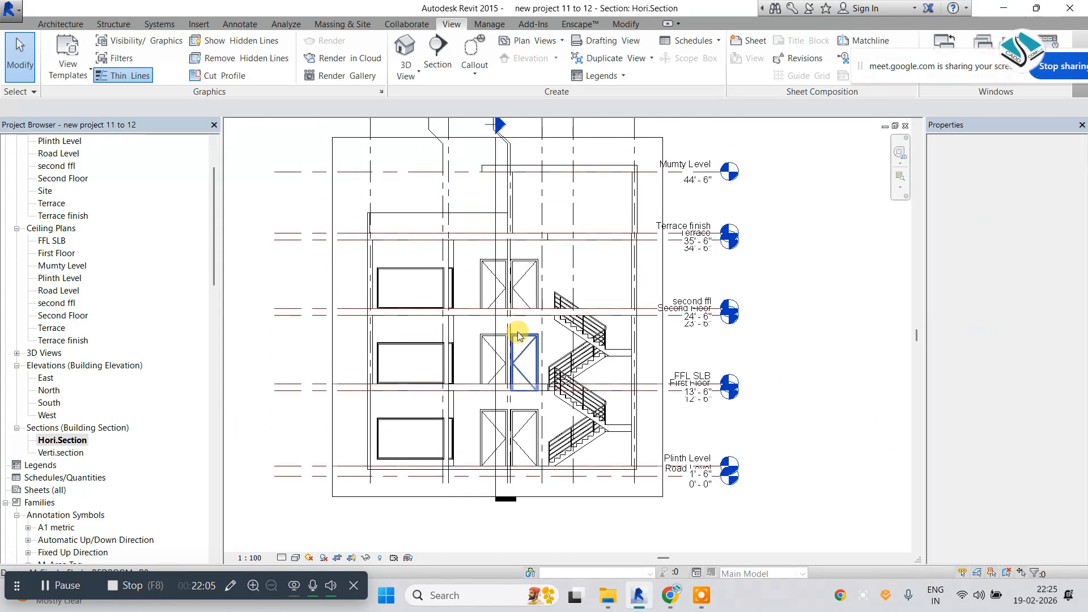
{"action": "left_click", "coordinate": [294, 559]}
{"action": "left_click", "coordinate": [338, 485]}
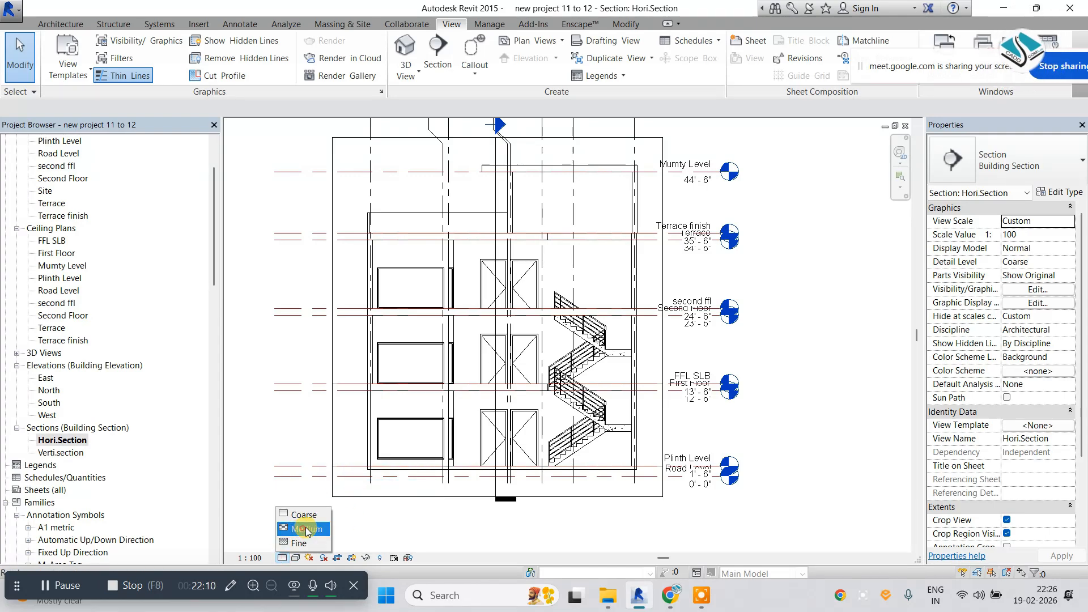
{"action": "scroll", "coordinate": [449, 397], "scroll_direction": "up", "scroll_amount": 2}
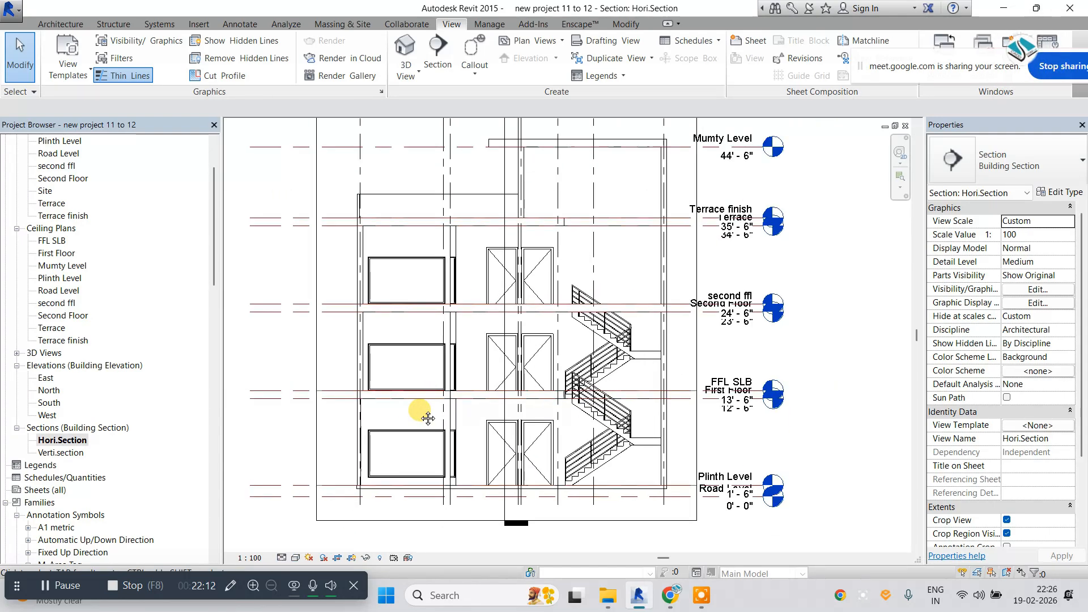
{"action": "middle_click_drag", "start_coordinate": [460, 362], "coordinate": [452, 367]}
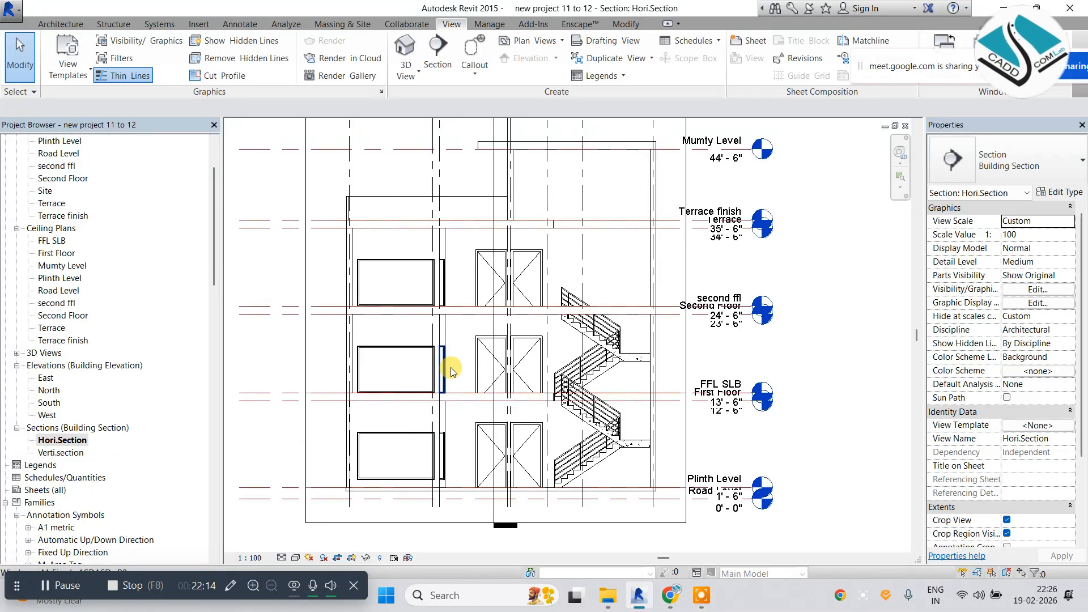
Open the Verti.section view and extend its crop region outward beyond the level heads near grid 17.
{"action": "double_click", "coordinate": [60, 453]}
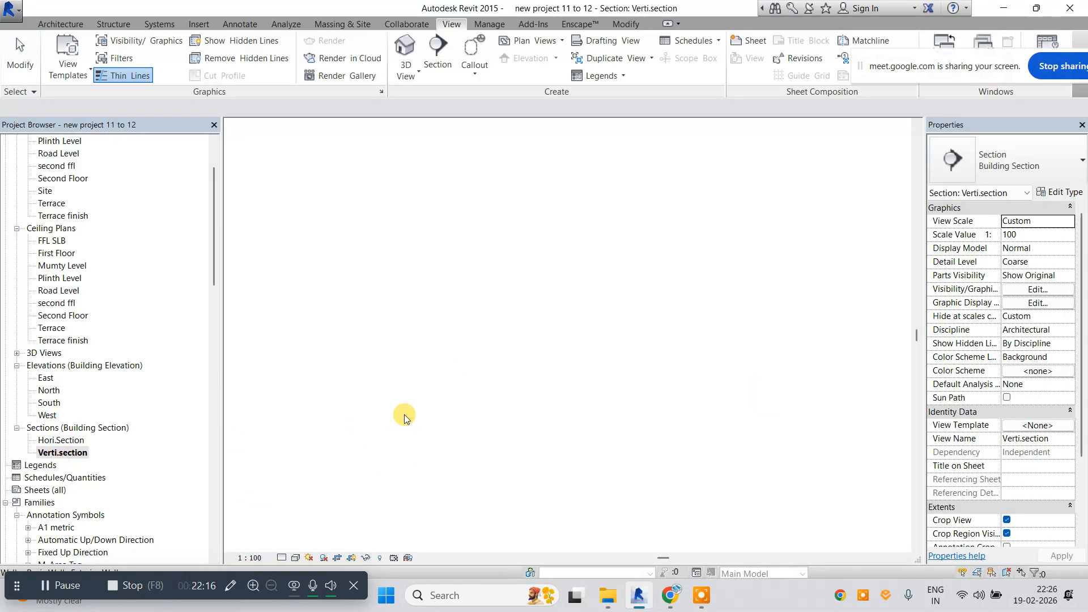
{"action": "scroll", "coordinate": [454, 408], "scroll_direction": "down", "scroll_amount": 2}
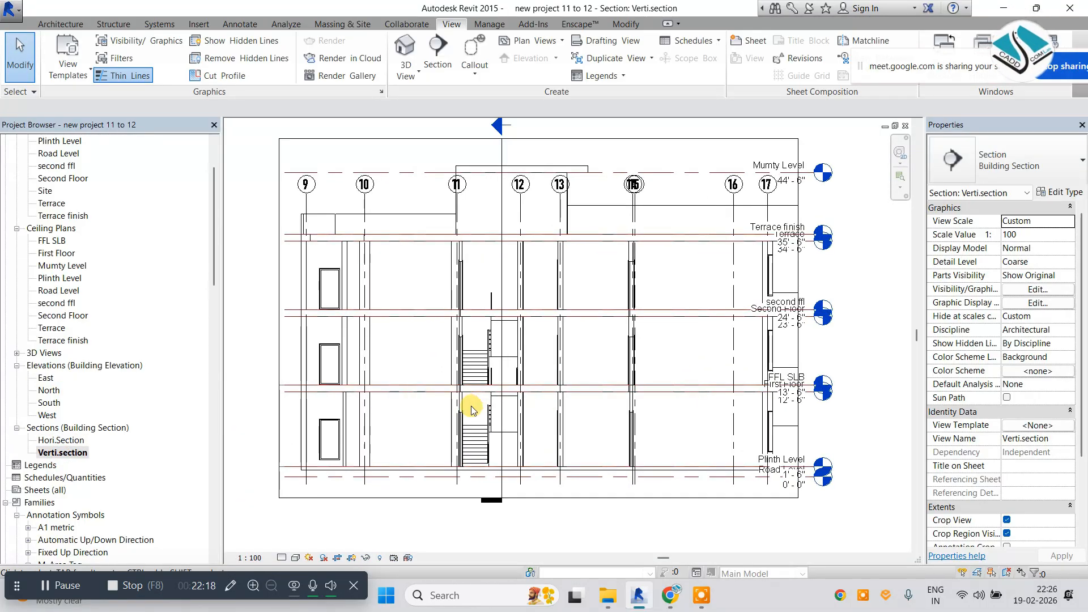
{"action": "left_click", "coordinate": [471, 405]}
{"action": "middle_click_drag", "start_coordinate": [499, 406], "coordinate": [444, 393]}
{"action": "left_click", "coordinate": [703, 316]}
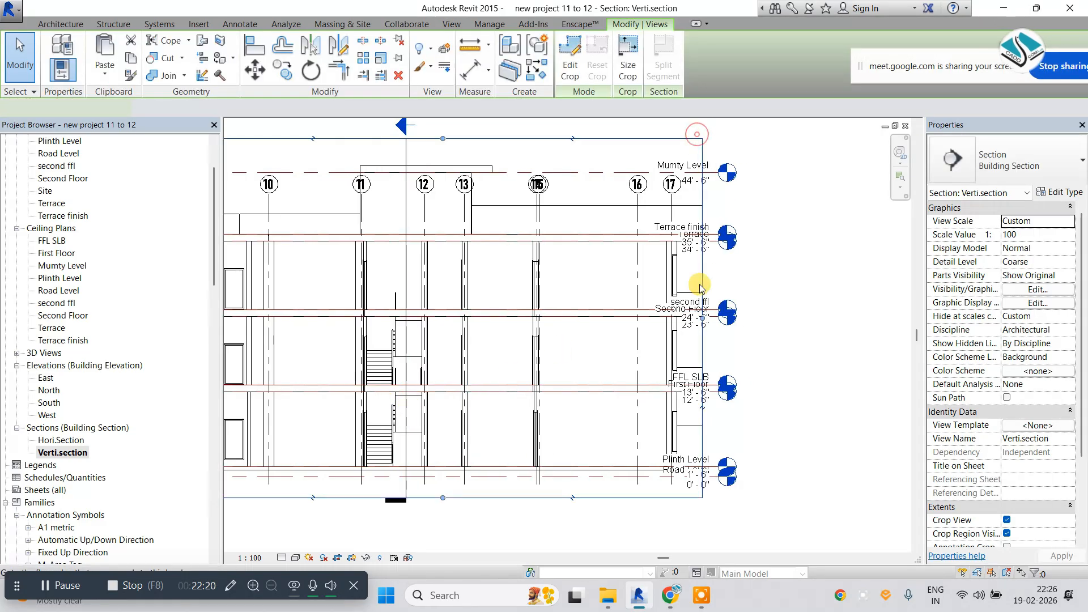
{"action": "left_click_drag", "start_coordinate": [826, 320], "coordinate": [829, 318]}
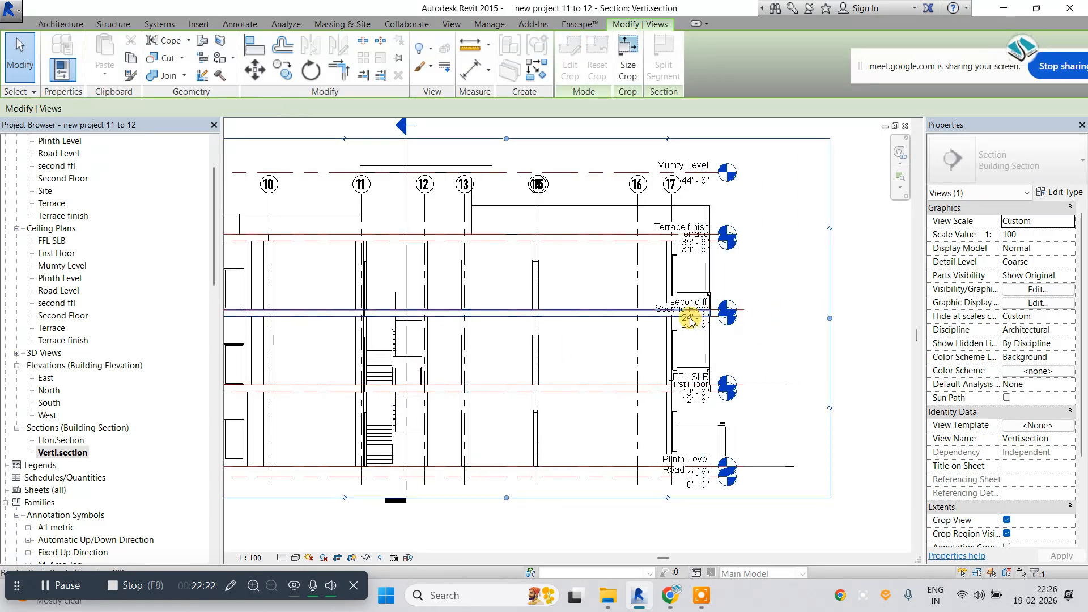
{"action": "middle_click_drag", "start_coordinate": [690, 316], "coordinate": [634, 315]}
{"action": "key", "text": "Escape"}
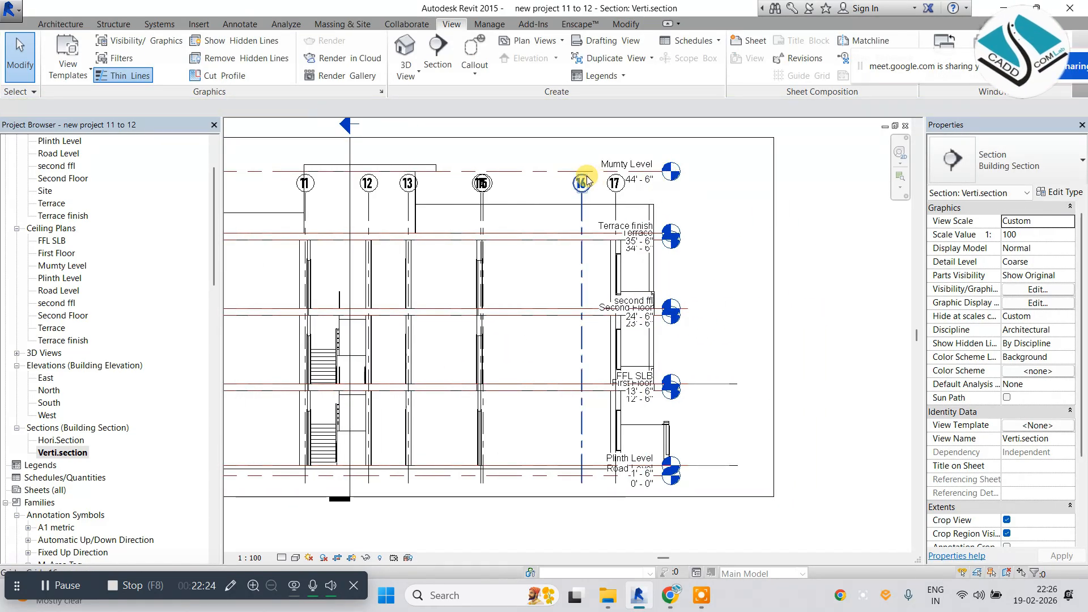
Extend the aligned level lines in Verti.section so their heads sit outside the building, clear of grid 17.
{"action": "left_click", "coordinate": [636, 228]}
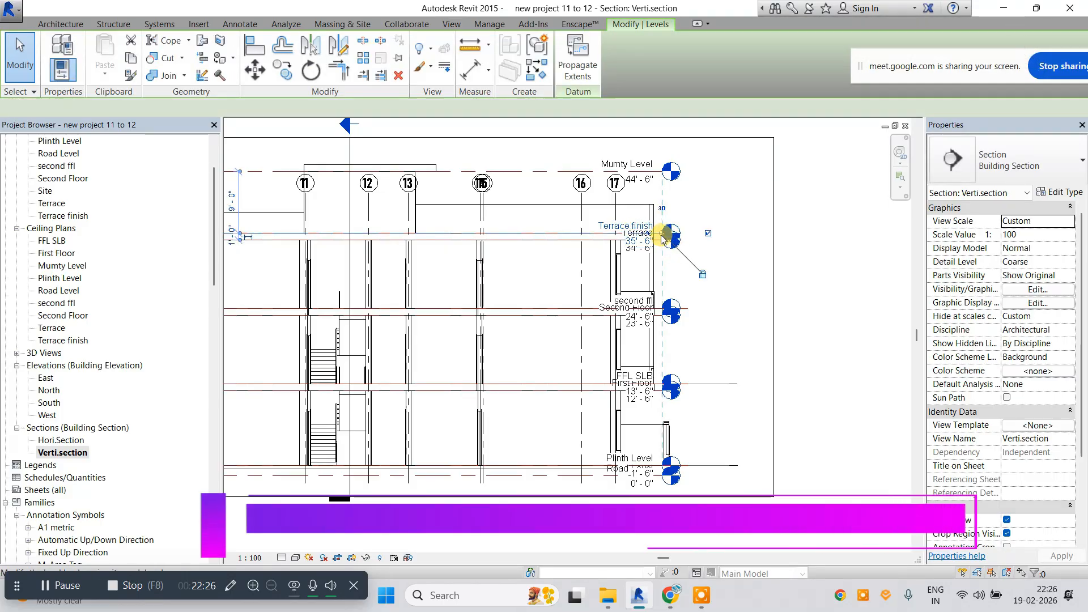
{"action": "mouse_move", "coordinate": [728, 236]}
{"action": "left_mouse_down"}
{"action": "mouse_move", "coordinate": [750, 236]}
{"action": "mouse_move", "coordinate": [739, 247]}
{"action": "left_mouse_up"}
{"action": "left_click", "coordinate": [637, 267]}
{"action": "middle_click_drag", "start_coordinate": [637, 267], "coordinate": [620, 268]}
{"action": "scroll", "coordinate": [705, 352], "scroll_direction": "up", "scroll_amount": 2}
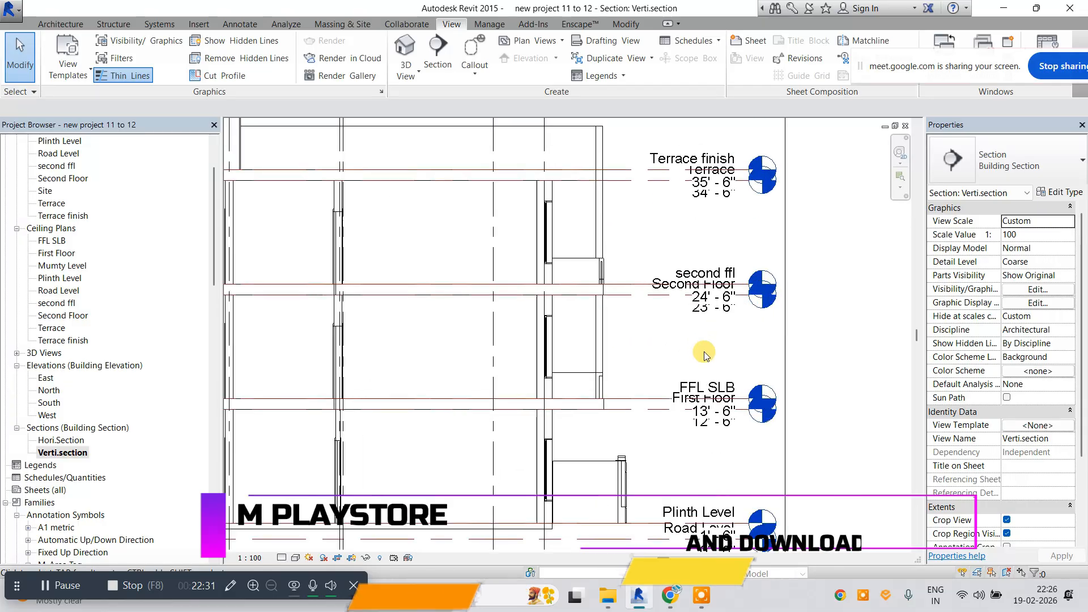
Add an elbow to the second ffl level and raise its head above the Second Floor label.
{"action": "left_click", "coordinate": [636, 293]}
{"action": "scroll", "coordinate": [753, 310], "scroll_direction": "up", "scroll_amount": 2}
{"action": "scroll", "coordinate": [765, 298], "scroll_direction": "up", "scroll_amount": 3}
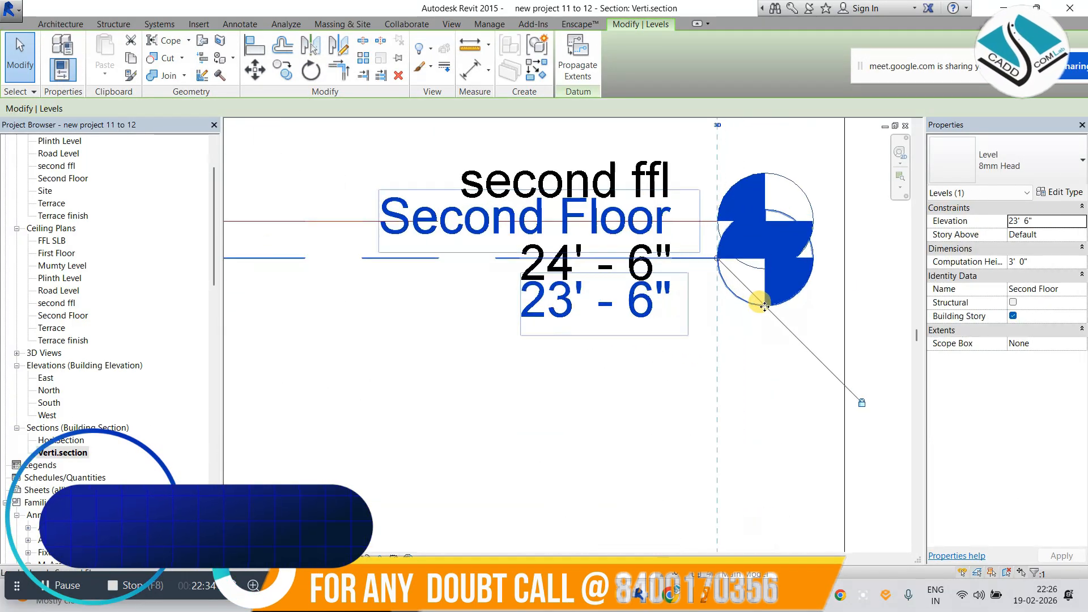
{"action": "left_click", "coordinate": [452, 316]}
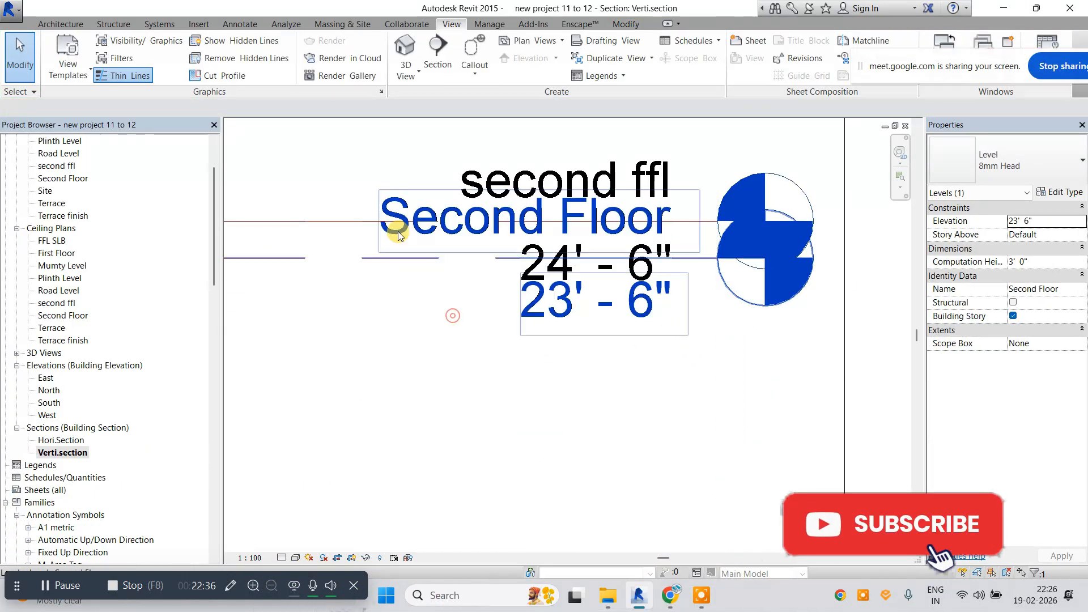
{"action": "left_click", "coordinate": [506, 174]}
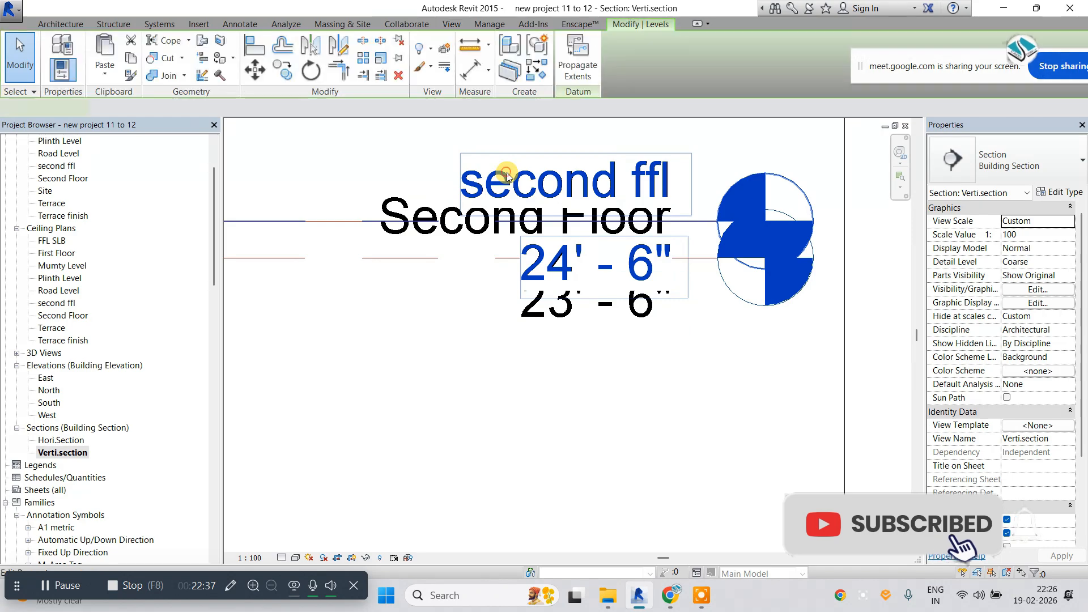
{"action": "left_click", "coordinate": [641, 222]}
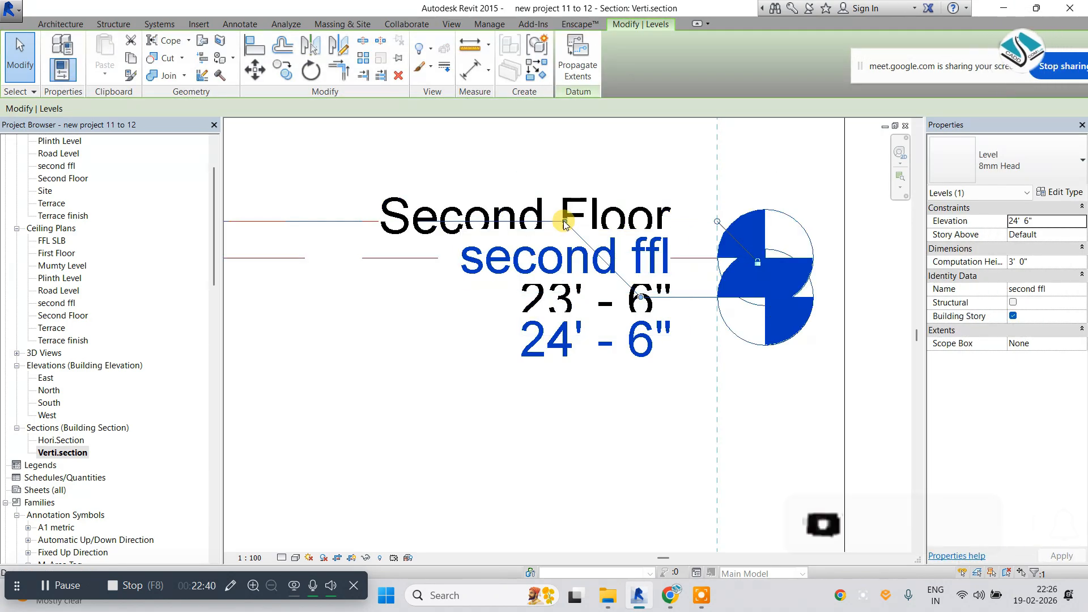
{"action": "left_click_drag", "start_coordinate": [564, 221], "coordinate": [567, 213]}
{"action": "left_click_drag", "start_coordinate": [641, 299], "coordinate": [631, 154]}
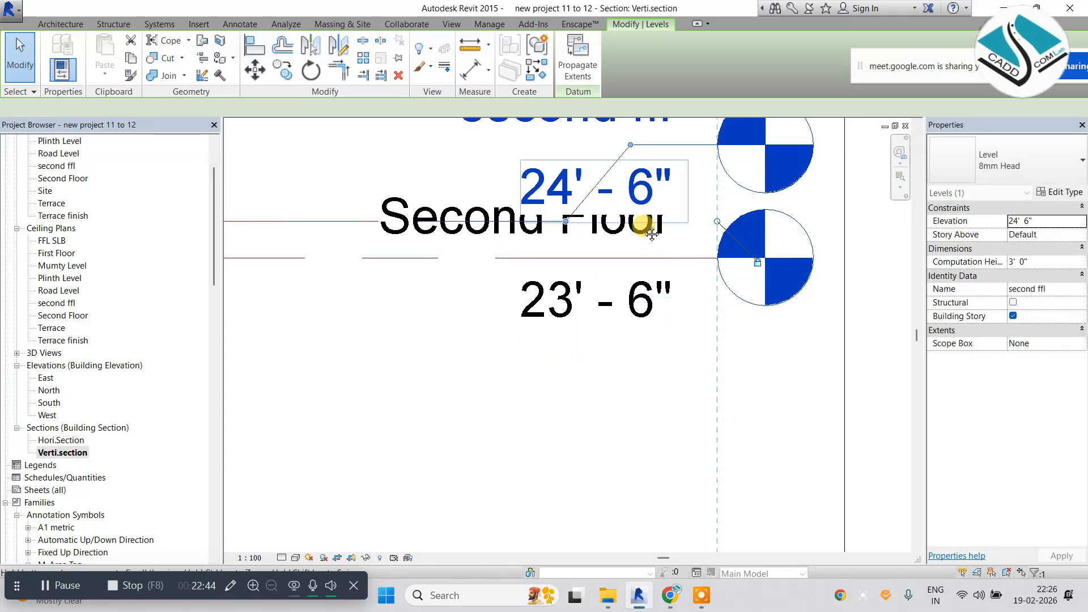
{"action": "middle_click_drag", "start_coordinate": [633, 165], "coordinate": [631, 240]}
{"action": "left_click_drag", "start_coordinate": [628, 221], "coordinate": [631, 204]}
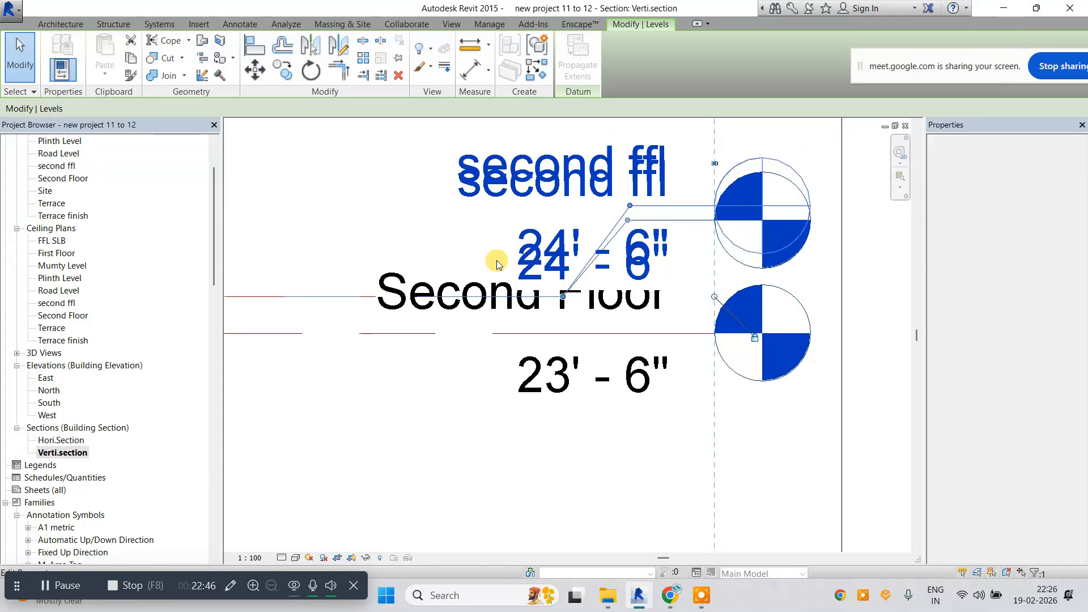
{"action": "left_click", "coordinate": [372, 243]}
Add an elbow to the Second Floor level, offsetting its head below the level line.
{"action": "middle_click_drag", "start_coordinate": [460, 363], "coordinate": [528, 321]}
{"action": "left_click", "coordinate": [590, 340]}
{"action": "left_click", "coordinate": [595, 349]}
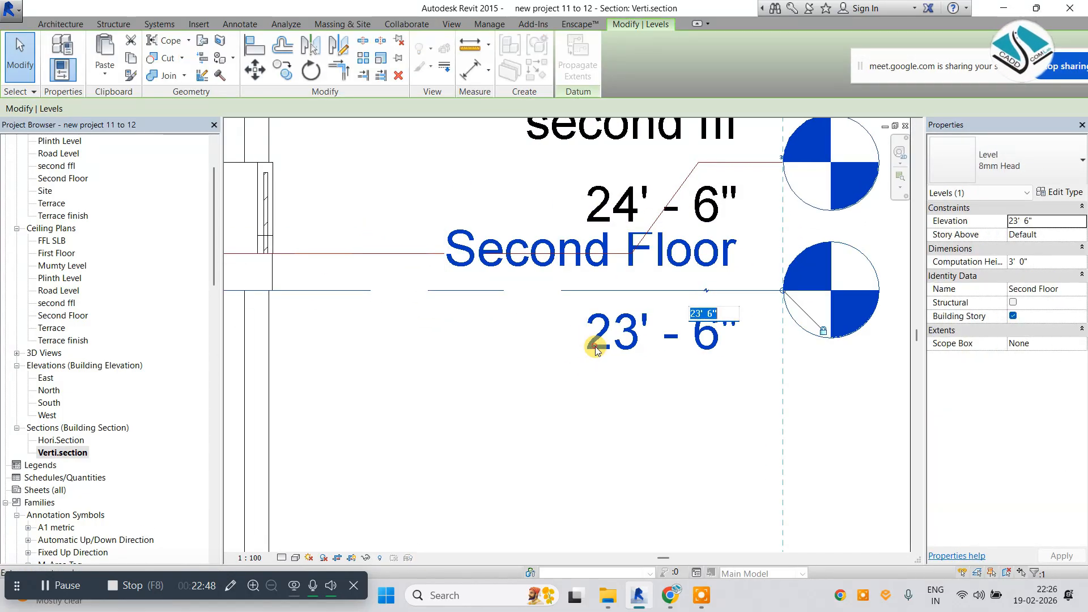
{"action": "scroll", "coordinate": [708, 294], "scroll_direction": "down", "scroll_amount": 3}
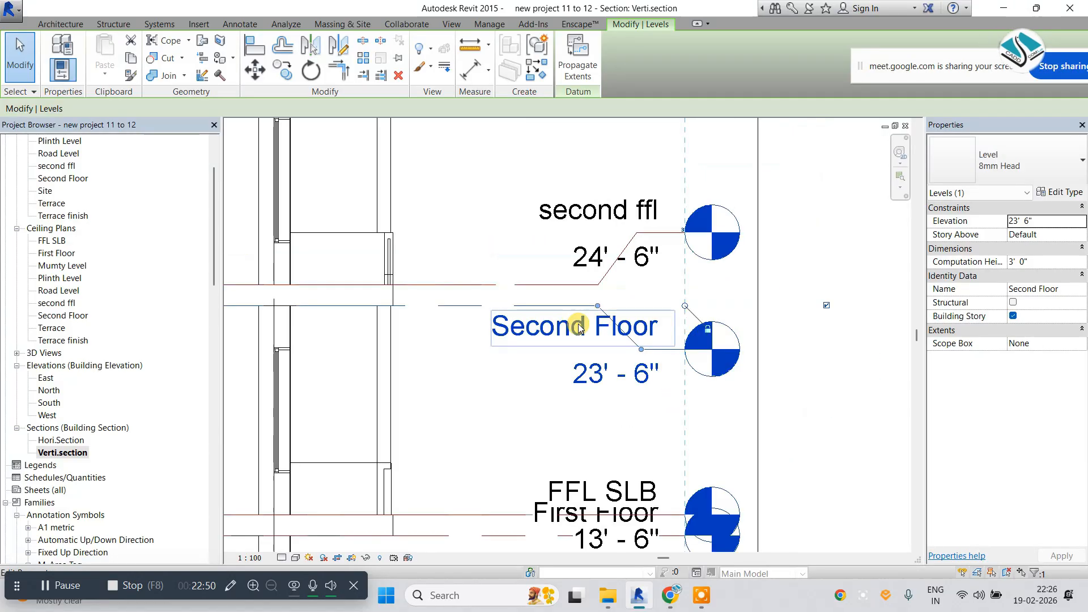
{"action": "key", "text": "Escape"}
Add an elbow to the Terrace finish level and raise its head above the Terrace label.
{"action": "scroll", "coordinate": [607, 352], "scroll_direction": "down", "scroll_amount": 2}
{"action": "middle_click_drag", "start_coordinate": [605, 352], "coordinate": [602, 540]}
{"action": "scroll", "coordinate": [537, 270], "scroll_direction": "up", "scroll_amount": 4}
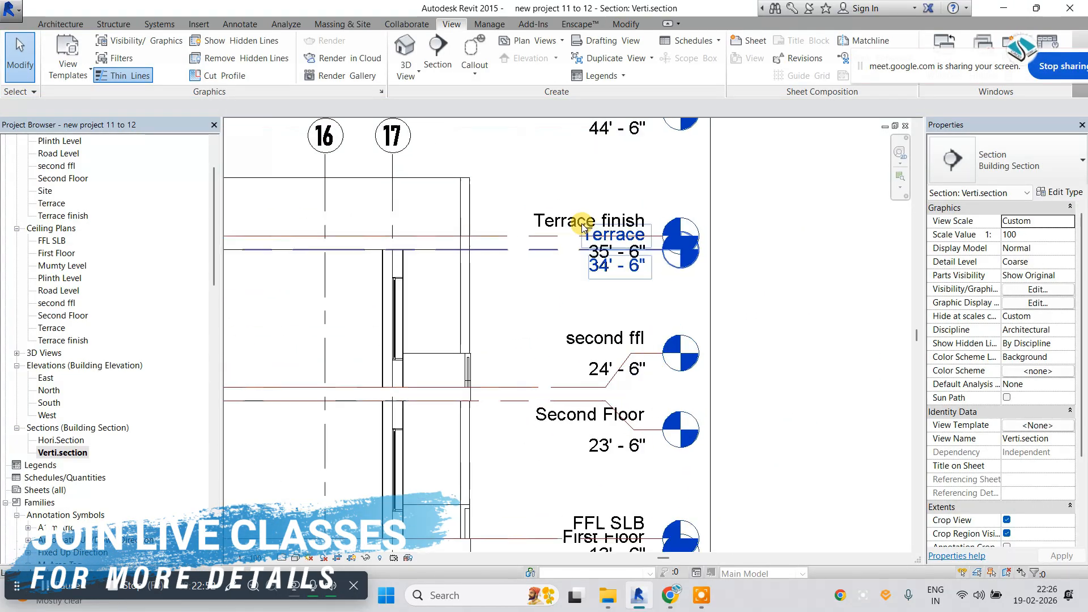
{"action": "left_click", "coordinate": [652, 244]}
{"action": "scroll", "coordinate": [652, 244], "scroll_direction": "up", "scroll_amount": 2}
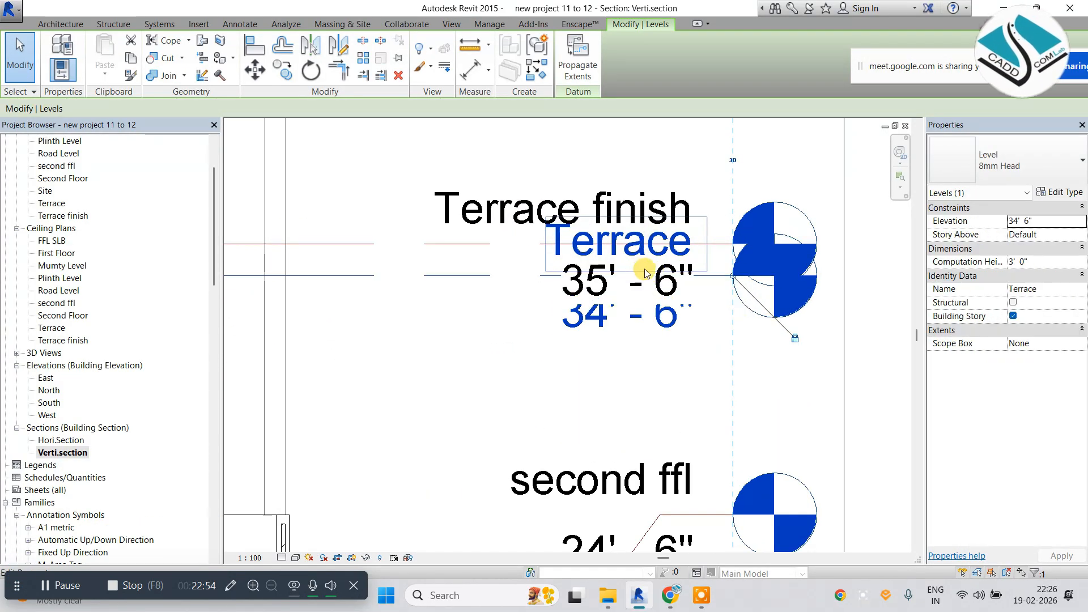
{"action": "left_click", "coordinate": [669, 243]}
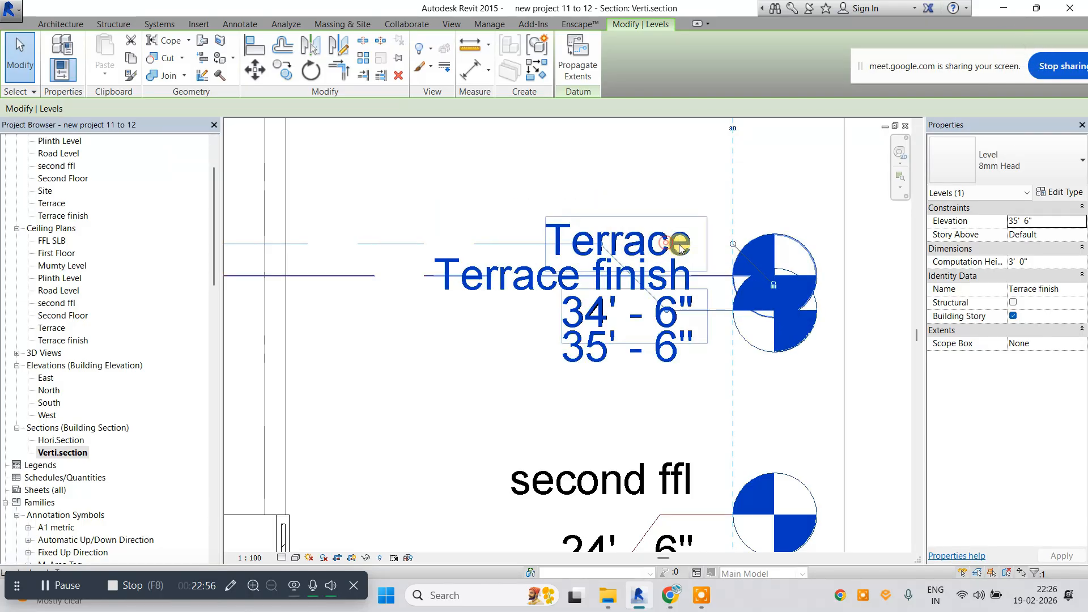
{"action": "left_click_drag", "start_coordinate": [667, 313], "coordinate": [681, 145]}
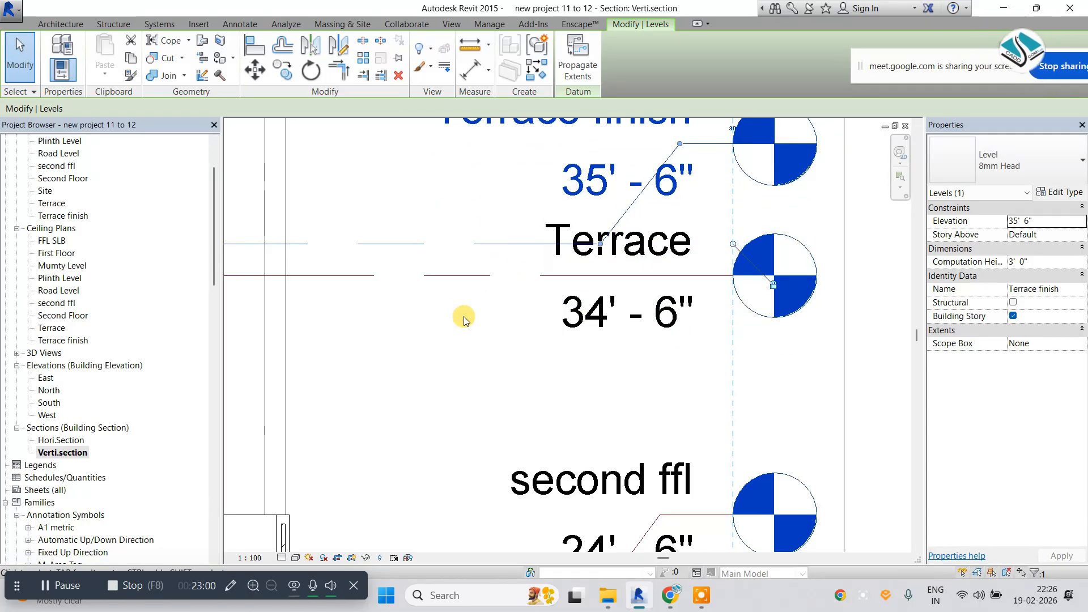
{"action": "left_click", "coordinate": [463, 316]}
Add an elbow to the FFL SLB level and raise its head above the First Floor label.
{"action": "scroll", "coordinate": [583, 278], "scroll_direction": "down", "scroll_amount": 3}
{"action": "scroll", "coordinate": [603, 311], "scroll_direction": "down", "scroll_amount": 3}
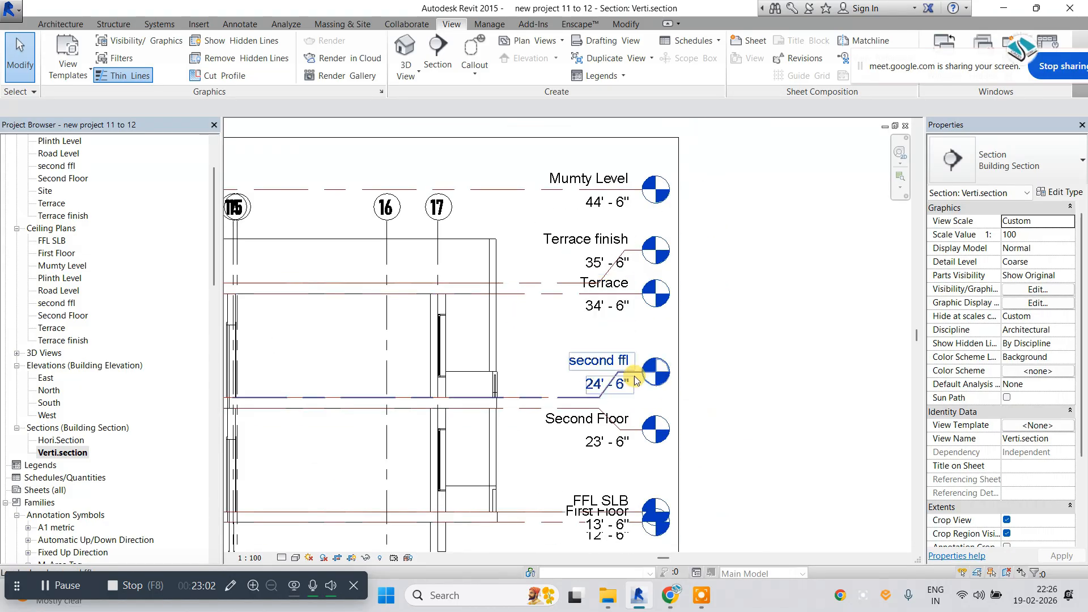
{"action": "middle_click_drag", "start_coordinate": [621, 436], "coordinate": [617, 288]}
{"action": "scroll", "coordinate": [589, 373], "scroll_direction": "up", "scroll_amount": 2}
{"action": "scroll", "coordinate": [589, 376], "scroll_direction": "up", "scroll_amount": 2}
{"action": "left_click", "coordinate": [589, 373]}
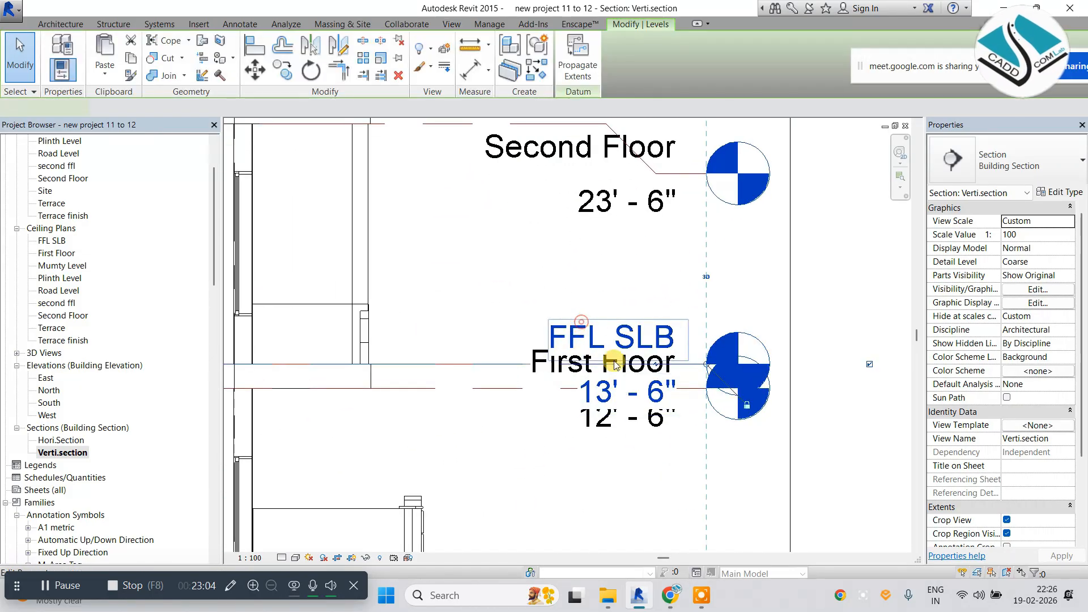
{"action": "scroll", "coordinate": [657, 351], "scroll_direction": "up", "scroll_amount": 3}
{"action": "scroll", "coordinate": [666, 348], "scroll_direction": "down", "scroll_amount": 2}
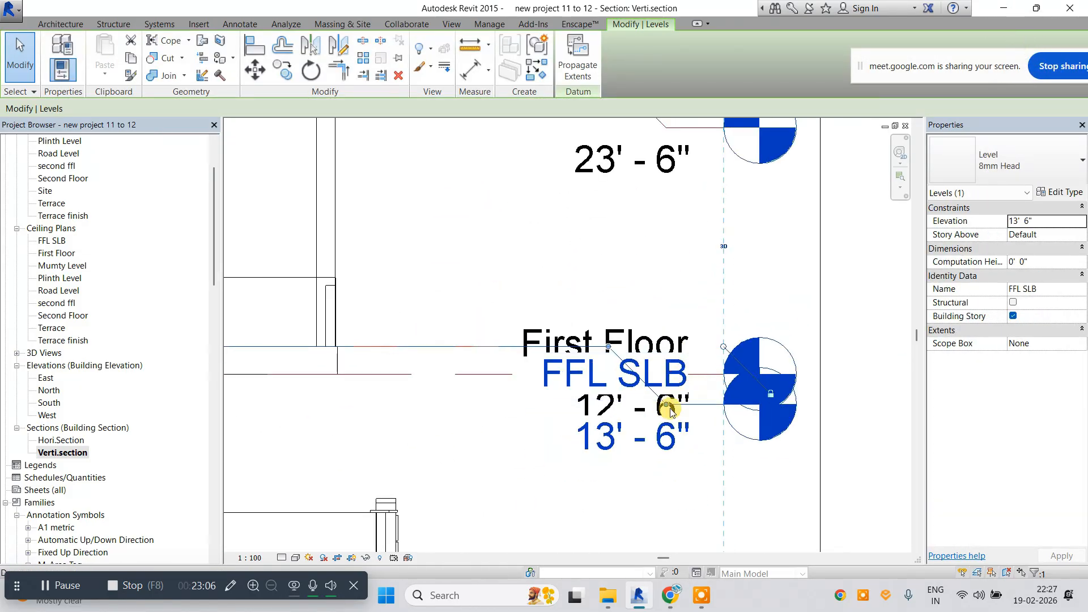
{"action": "left_click_drag", "start_coordinate": [666, 405], "coordinate": [678, 286]}
{"action": "left_click", "coordinate": [529, 284]}
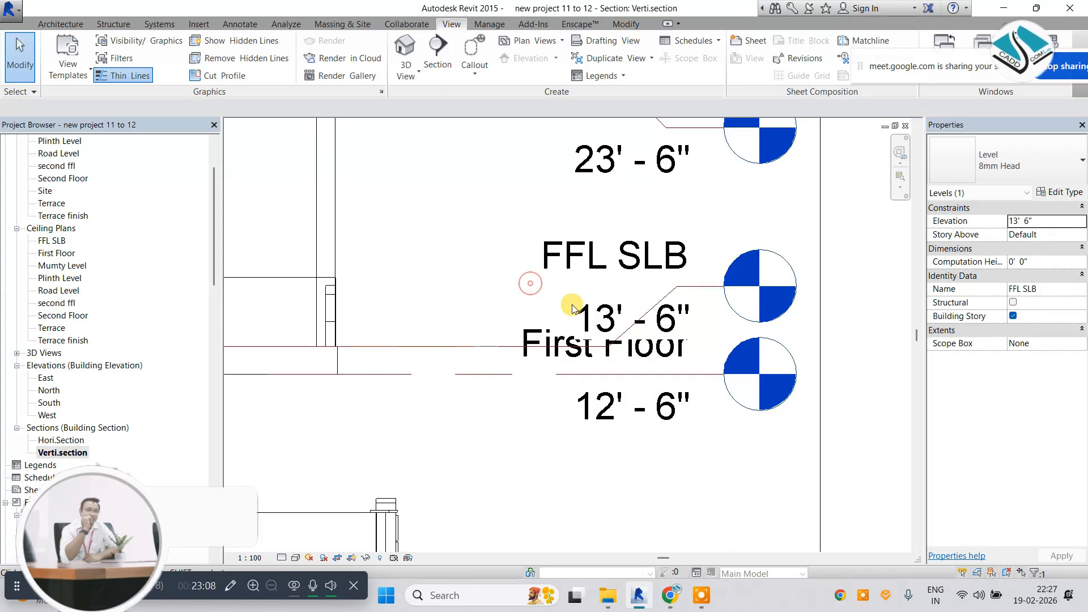
Add an elbow to the First Floor level, offsetting its head below the level line.
{"action": "left_click", "coordinate": [528, 375]}
{"action": "left_click", "coordinate": [661, 375]}
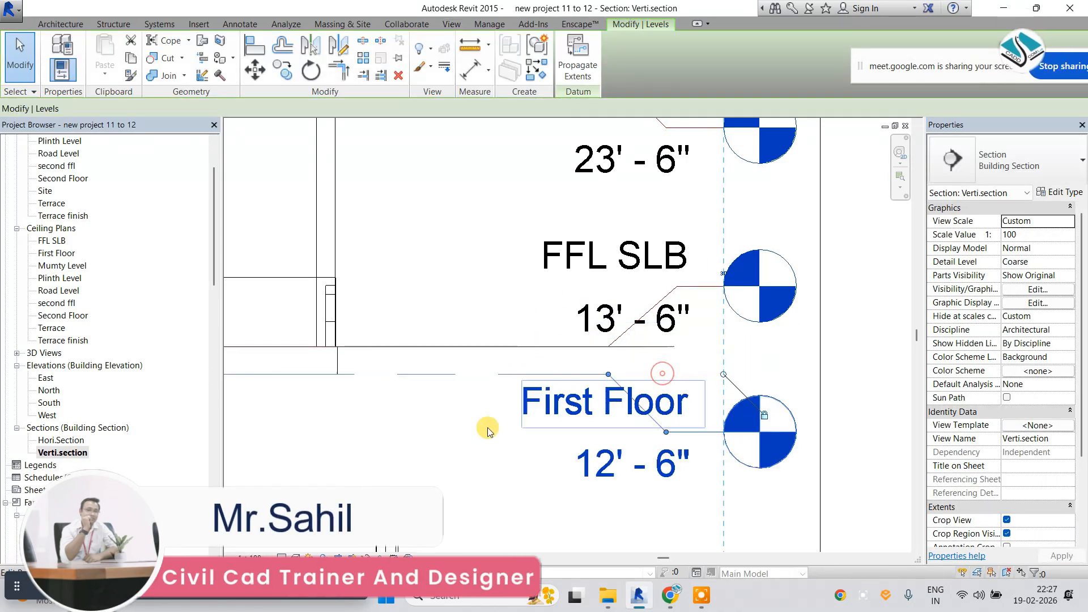
{"action": "left_click", "coordinate": [489, 428]}
Add an elbow to the Plinth Level and raise its head above the Road Level label.
{"action": "scroll", "coordinate": [629, 323], "scroll_direction": "down", "scroll_amount": 4}
{"action": "scroll", "coordinate": [624, 306], "scroll_direction": "up", "scroll_amount": 3}
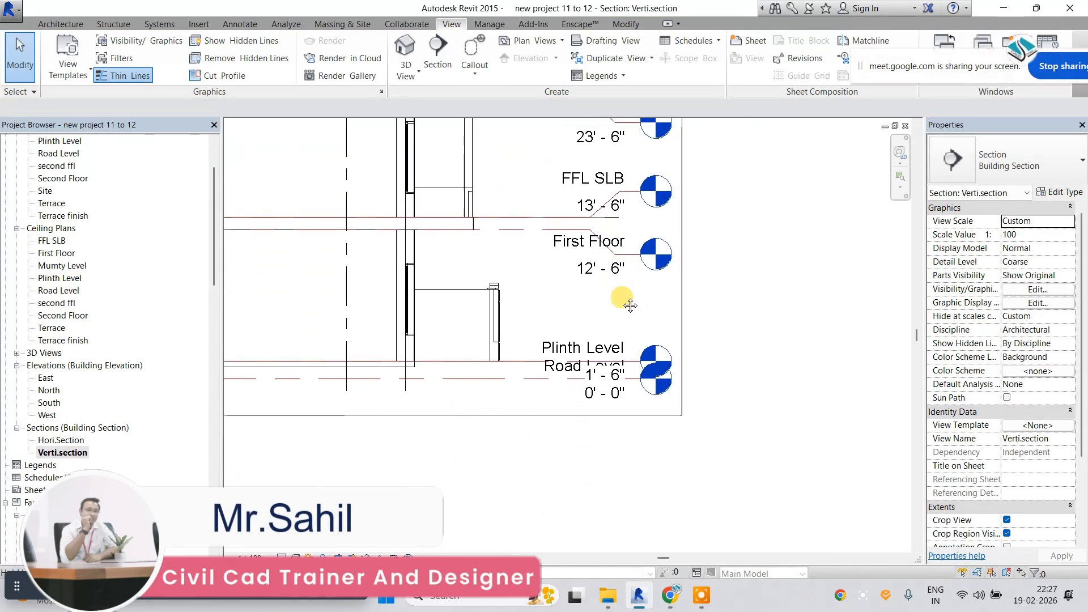
{"action": "left_click", "coordinate": [585, 356]}
{"action": "scroll", "coordinate": [624, 374], "scroll_direction": "up", "scroll_amount": 3}
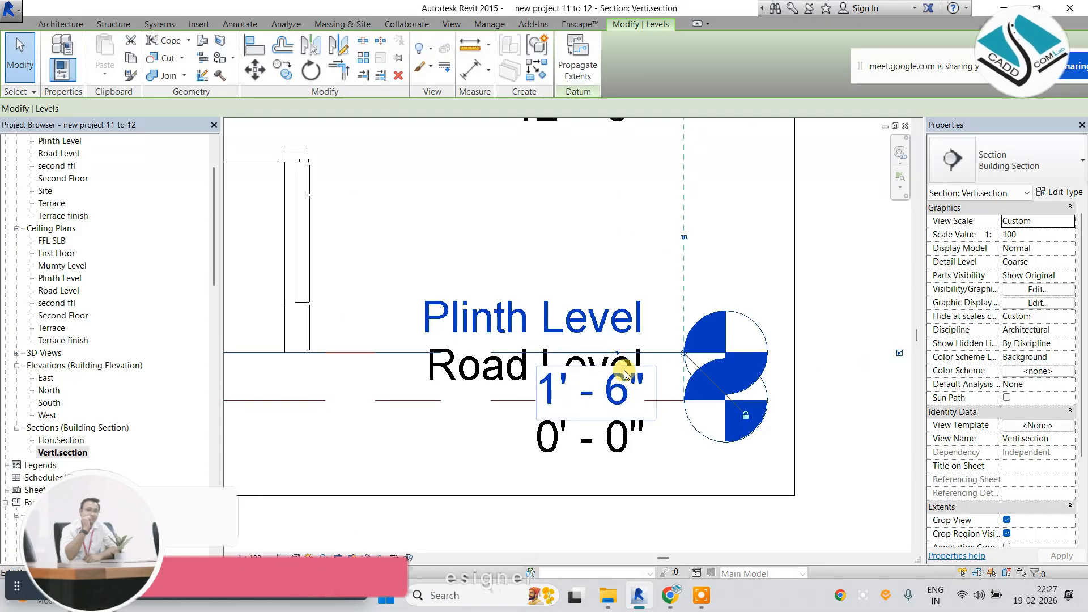
{"action": "left_click", "coordinate": [619, 354]}
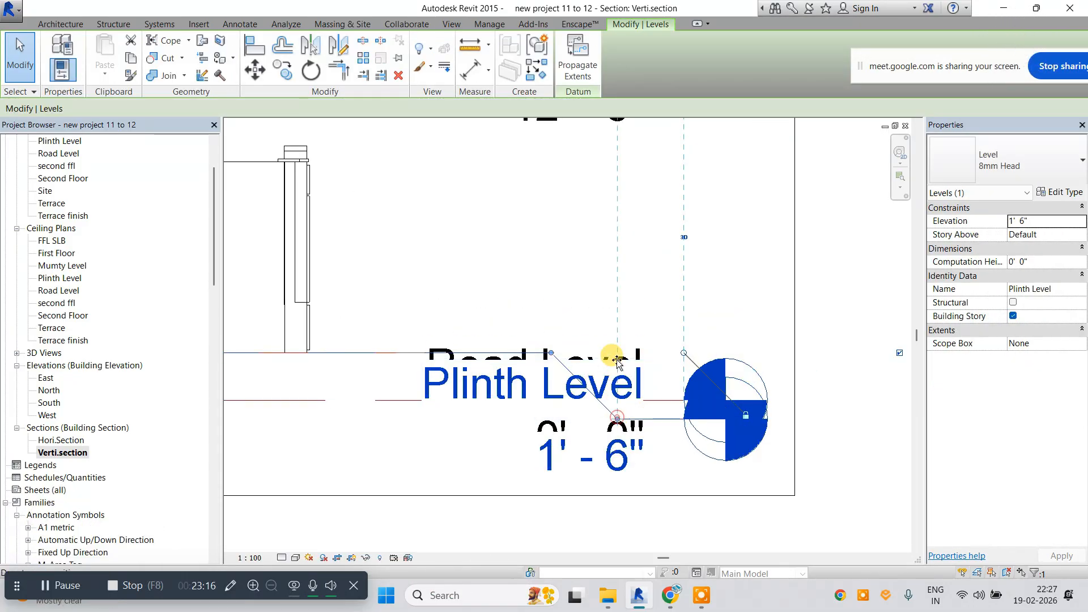
{"action": "left_click_drag", "start_coordinate": [618, 361], "coordinate": [628, 287]}
{"action": "left_click", "coordinate": [588, 202]}
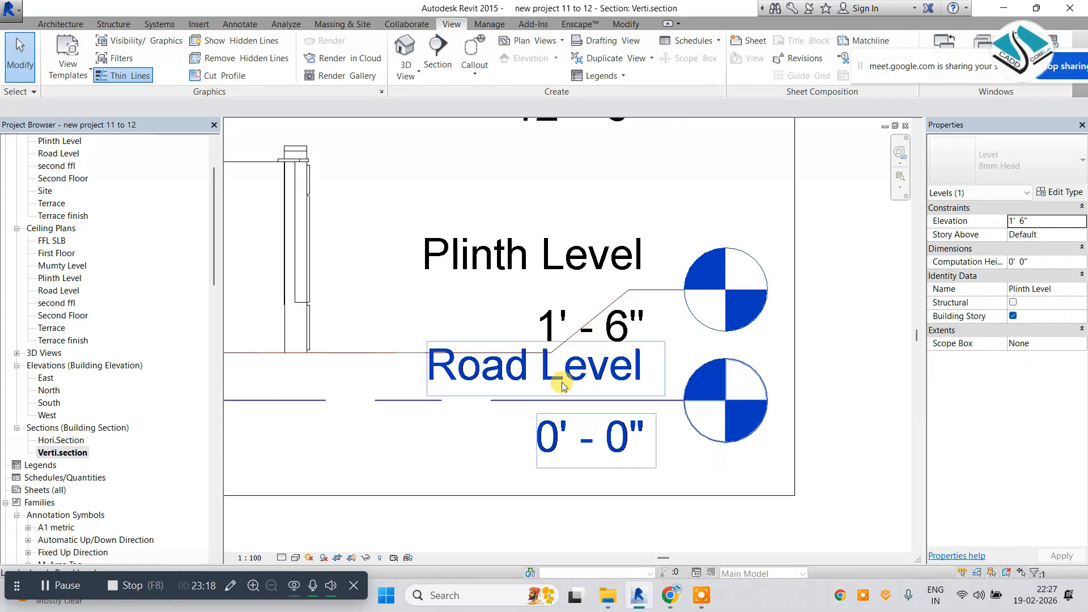
Add an elbow to the Road Level, offsetting its head below the level line.
{"action": "left_click", "coordinate": [422, 400]}
{"action": "left_click", "coordinate": [619, 405]}
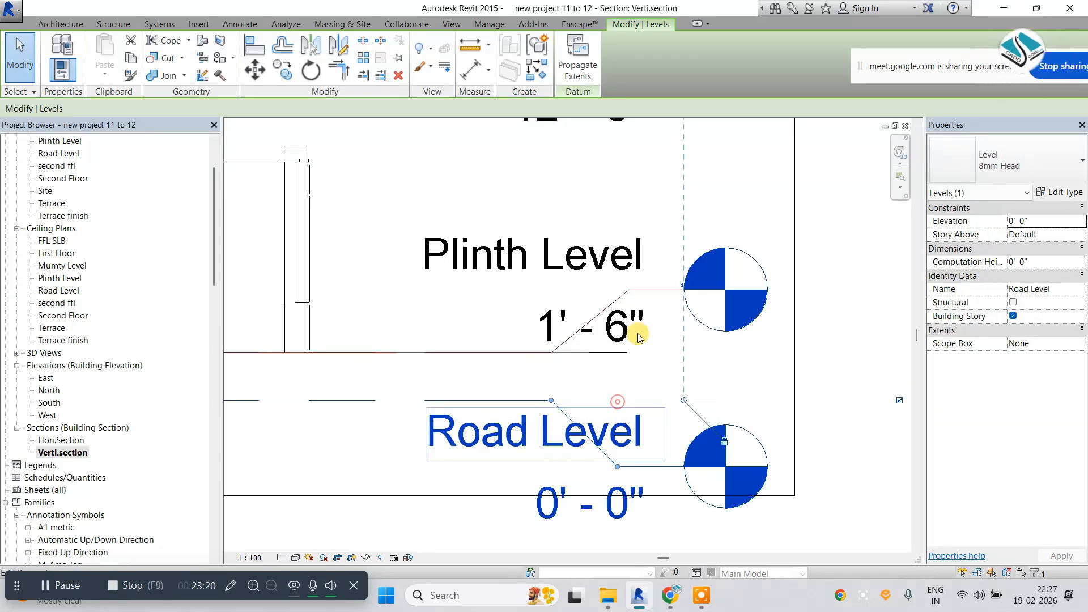
{"action": "key", "text": "Escape"}
{"action": "scroll", "coordinate": [577, 334], "scroll_direction": "down", "scroll_amount": 8}
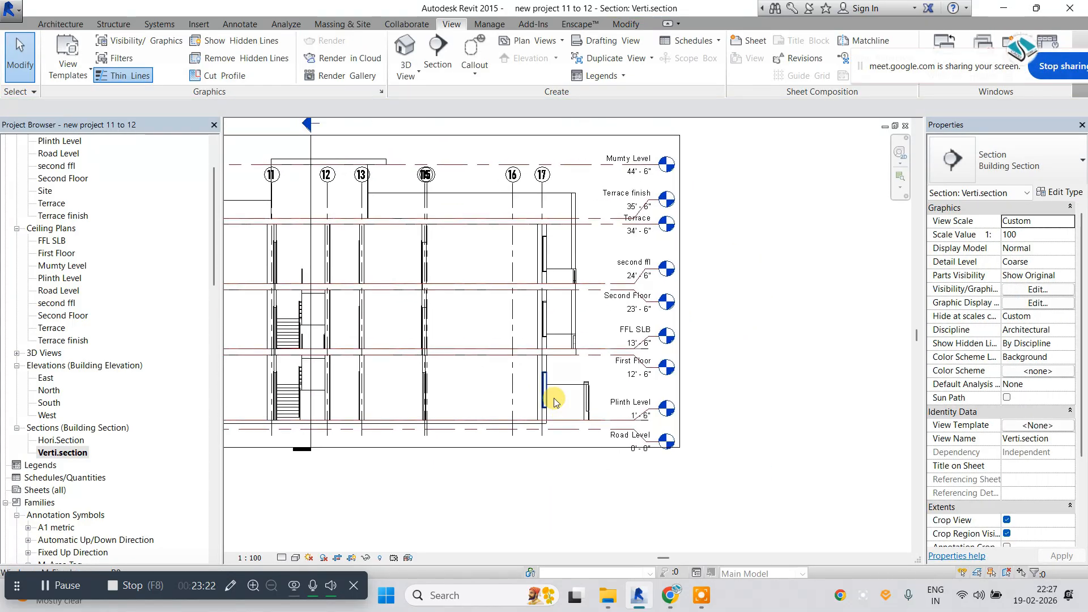
Extend the Verti.section crop region outward beyond grid 9.
{"action": "scroll", "coordinate": [590, 386], "scroll_direction": "up", "scroll_amount": 2}
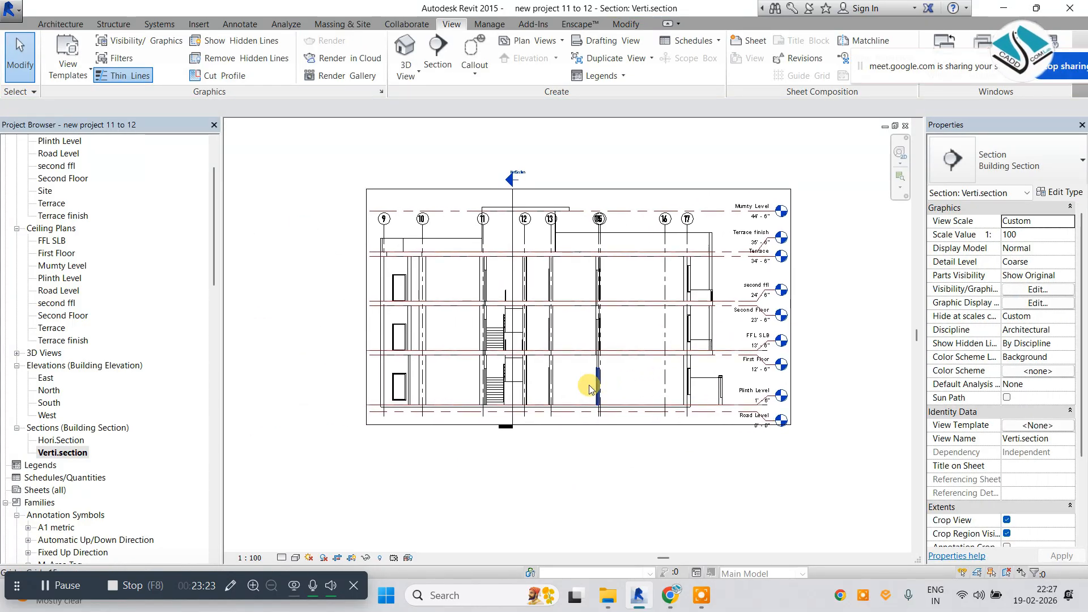
{"action": "left_click", "coordinate": [365, 327]}
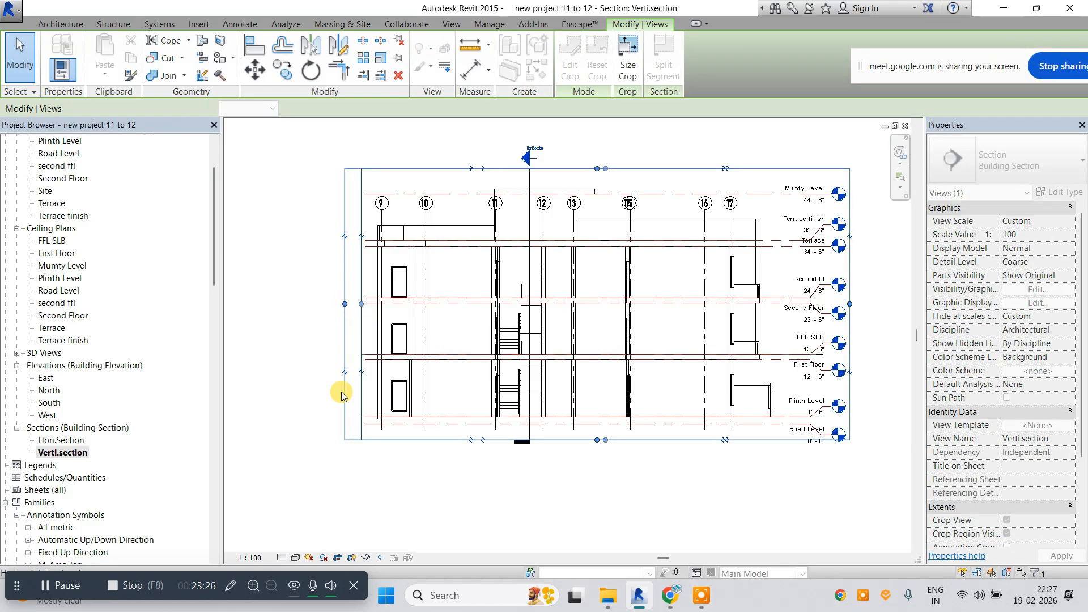
{"action": "left_click", "coordinate": [304, 389]}
Stretch the aligned ends of the level lines near grid 9 outward to the crop region's edge.
{"action": "scroll", "coordinate": [355, 358], "scroll_direction": "up", "scroll_amount": 2}
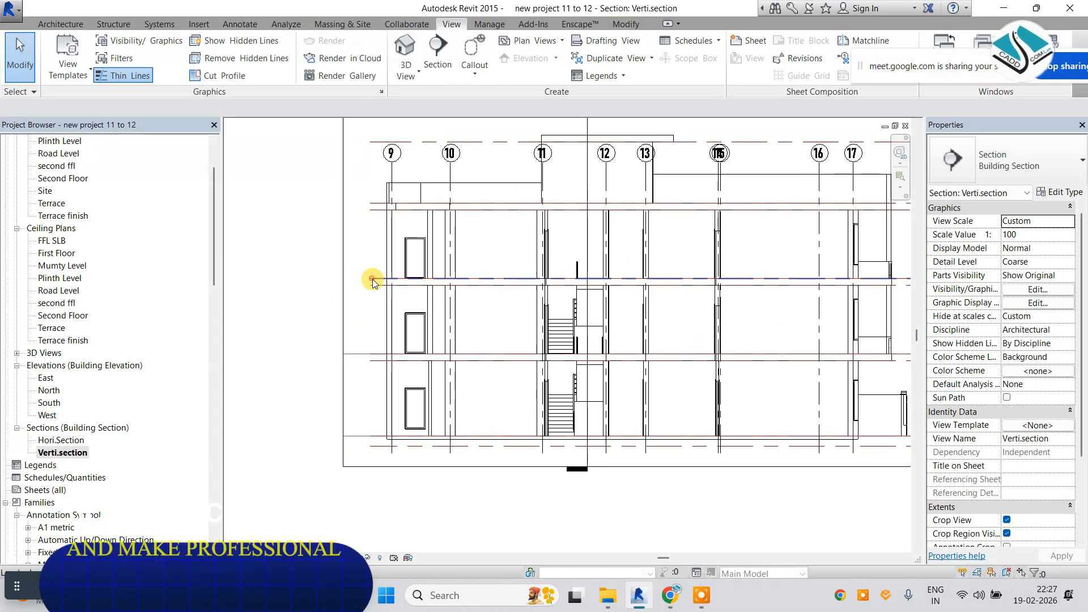
{"action": "left_click", "coordinate": [373, 280]}
{"action": "left_click_drag", "start_coordinate": [347, 279], "coordinate": [344, 279]}
{"action": "left_click", "coordinate": [299, 254]}
{"action": "scroll", "coordinate": [517, 289], "scroll_direction": "down", "scroll_amount": 3}
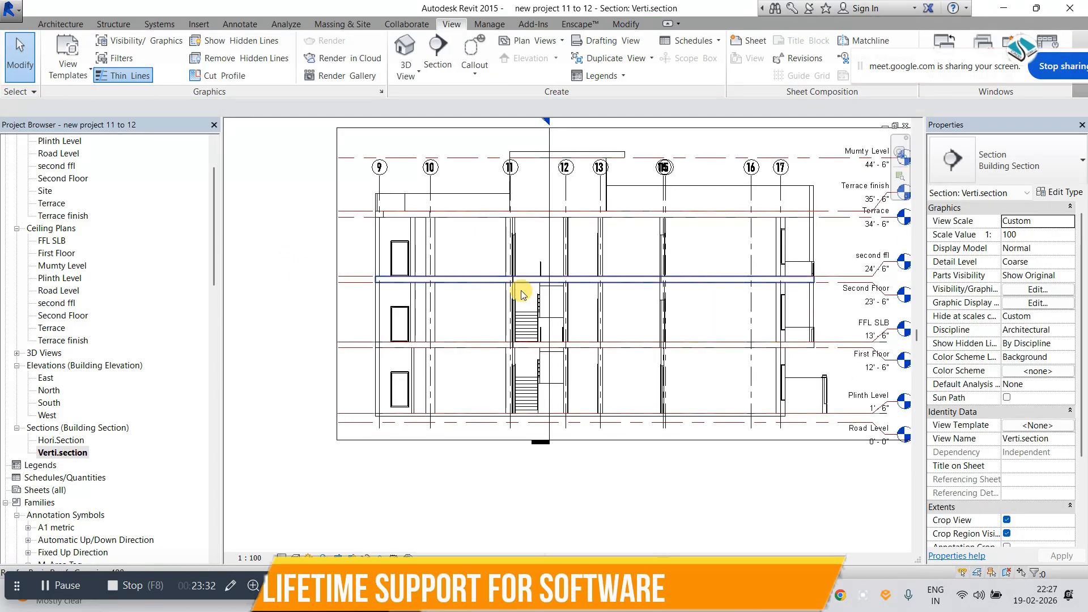
Add an elbow to grid 15, shifting its bubble clear of the grid 14 bubble.
{"action": "scroll", "coordinate": [499, 301], "scroll_direction": "up", "scroll_amount": 2}
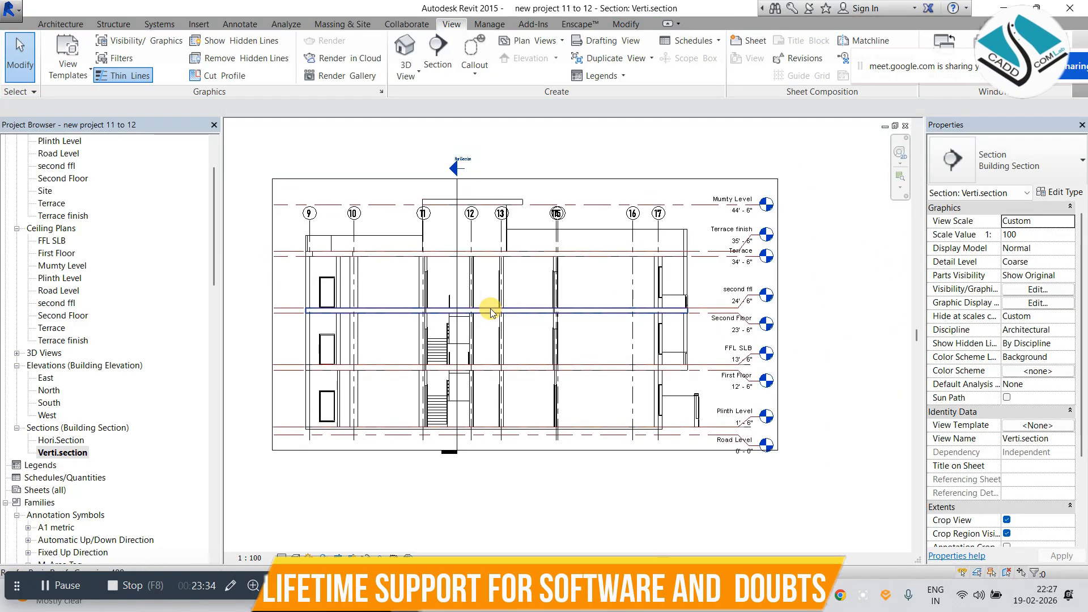
{"action": "middle_click_drag", "start_coordinate": [459, 244], "coordinate": [480, 238]}
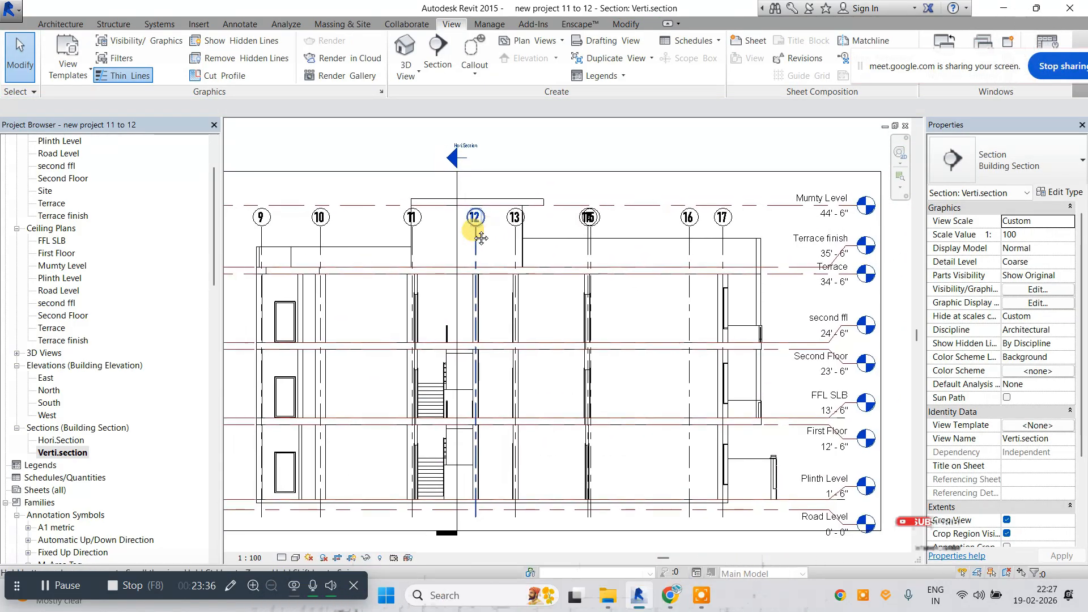
{"action": "scroll", "coordinate": [584, 230], "scroll_direction": "up", "scroll_amount": 5}
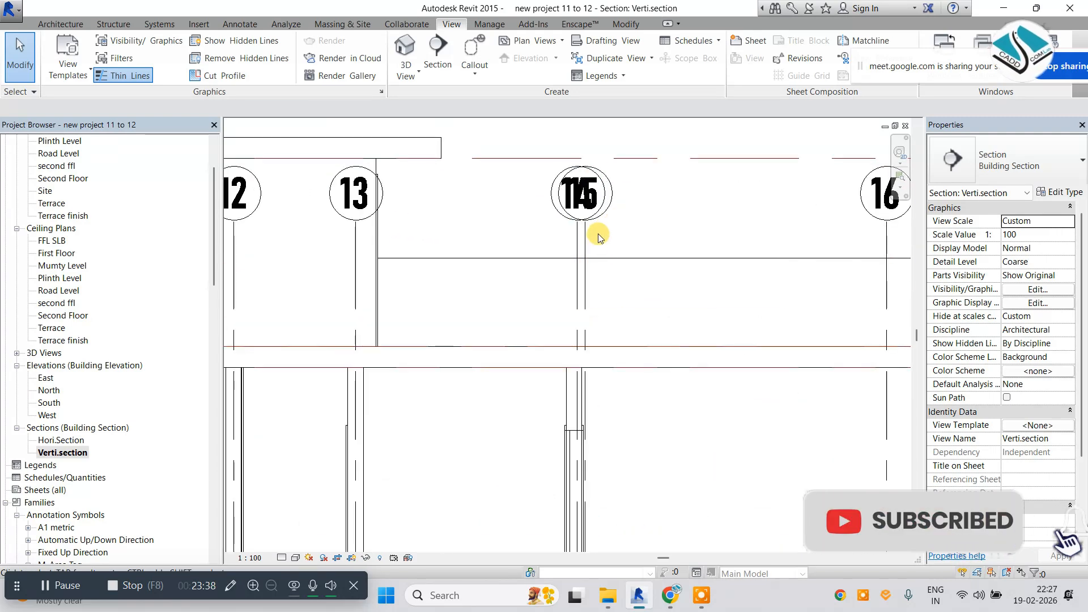
{"action": "left_click", "coordinate": [587, 268]}
{"action": "left_click", "coordinate": [587, 268]}
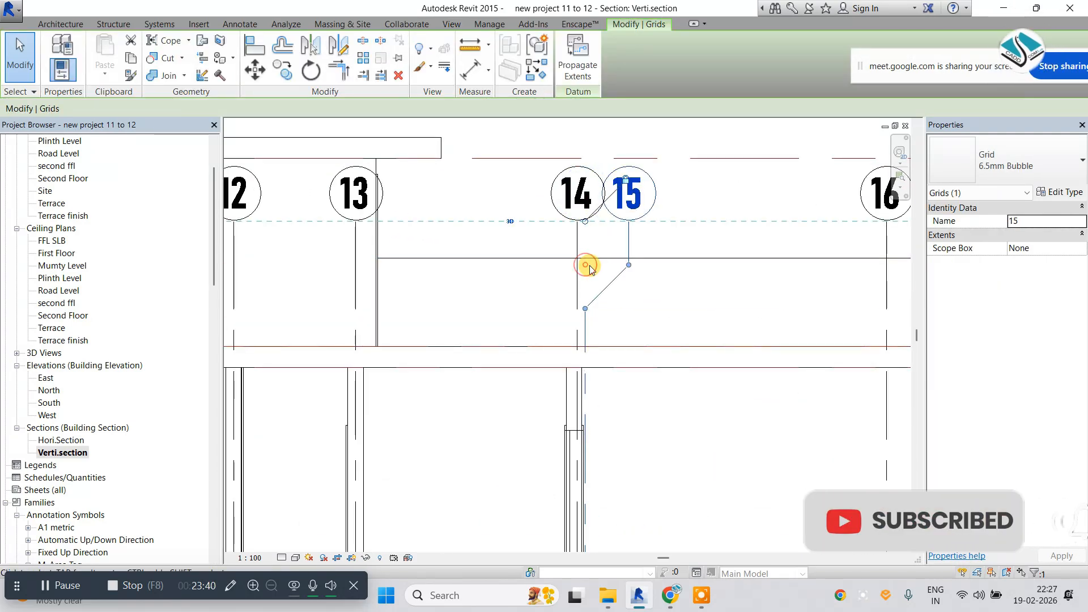
{"action": "left_click", "coordinate": [502, 209]}
Add an elbow to grid 14 and shift its bubble away from grid 15, towards grid 13.
{"action": "scroll", "coordinate": [543, 219], "scroll_direction": "down", "scroll_amount": 2}
{"action": "left_click", "coordinate": [563, 223]}
{"action": "scroll", "coordinate": [566, 239], "scroll_direction": "up", "scroll_amount": 2}
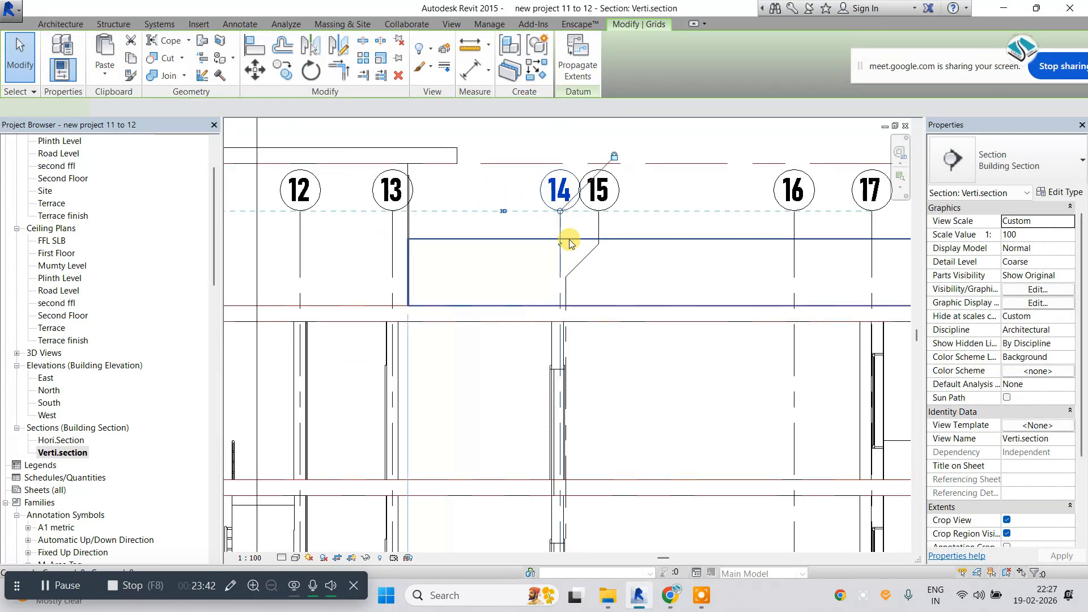
{"action": "left_click", "coordinate": [564, 245]}
{"action": "left_click_drag", "start_coordinate": [580, 242], "coordinate": [525, 243]}
{"action": "left_click", "coordinate": [508, 274]}
Set the end segment color of the 6.5mm Bubble grid type to red, starting from grid 12.
{"action": "scroll", "coordinate": [562, 243], "scroll_direction": "down", "scroll_amount": 1}
{"action": "scroll", "coordinate": [522, 252], "scroll_direction": "down", "scroll_amount": 2}
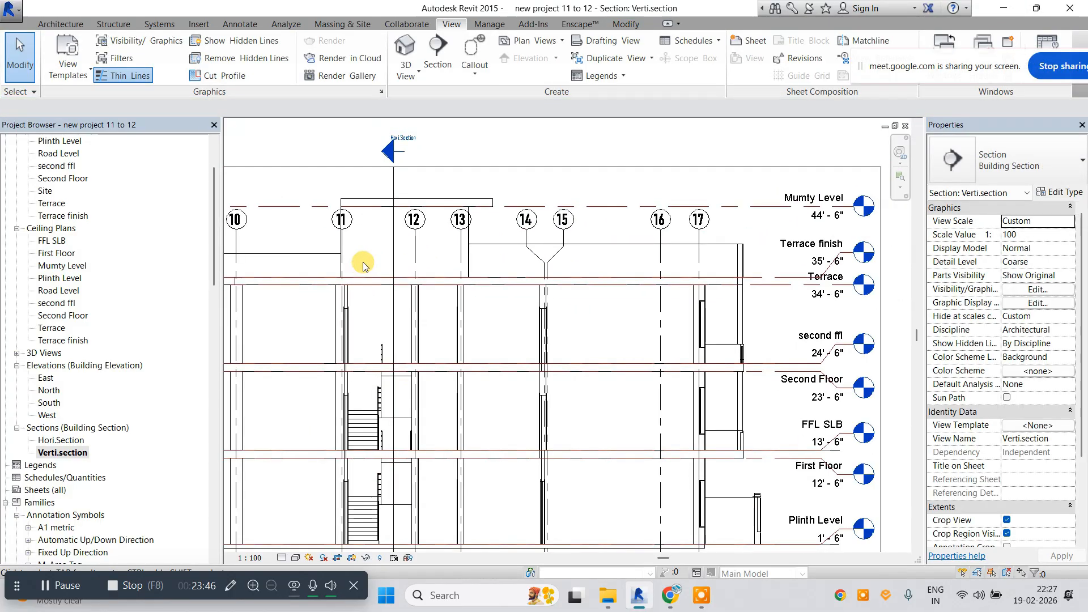
{"action": "middle_click_drag", "start_coordinate": [366, 267], "coordinate": [491, 221]}
{"action": "scroll", "coordinate": [457, 233], "scroll_direction": "down", "scroll_amount": 3}
{"action": "scroll", "coordinate": [506, 220], "scroll_direction": "up", "scroll_amount": 5}
{"action": "left_click", "coordinate": [551, 224]}
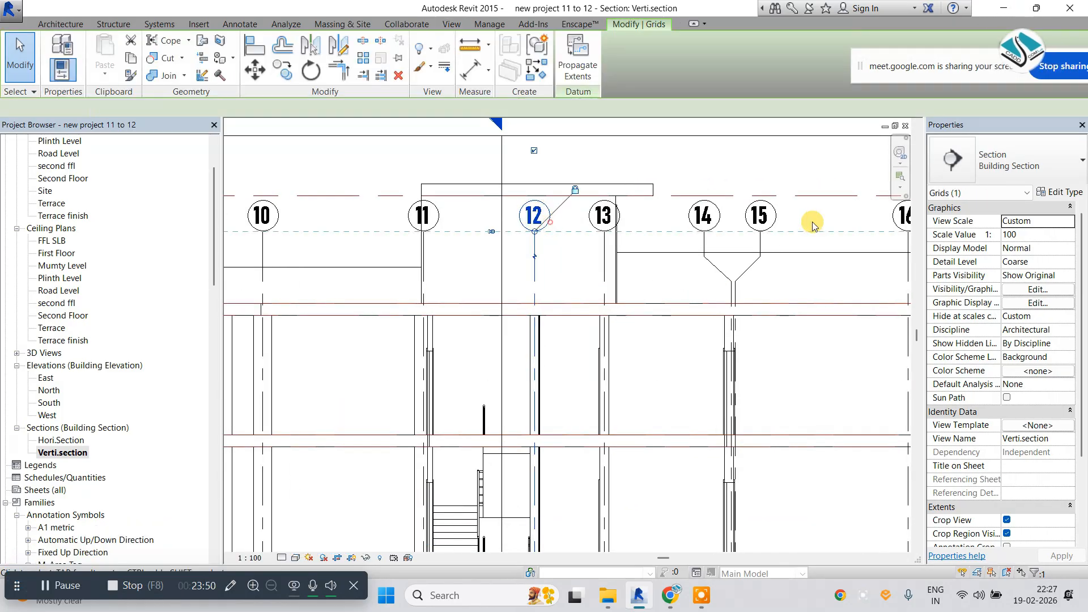
{"action": "left_click", "coordinate": [1060, 193]}
{"action": "left_click", "coordinate": [727, 242]}
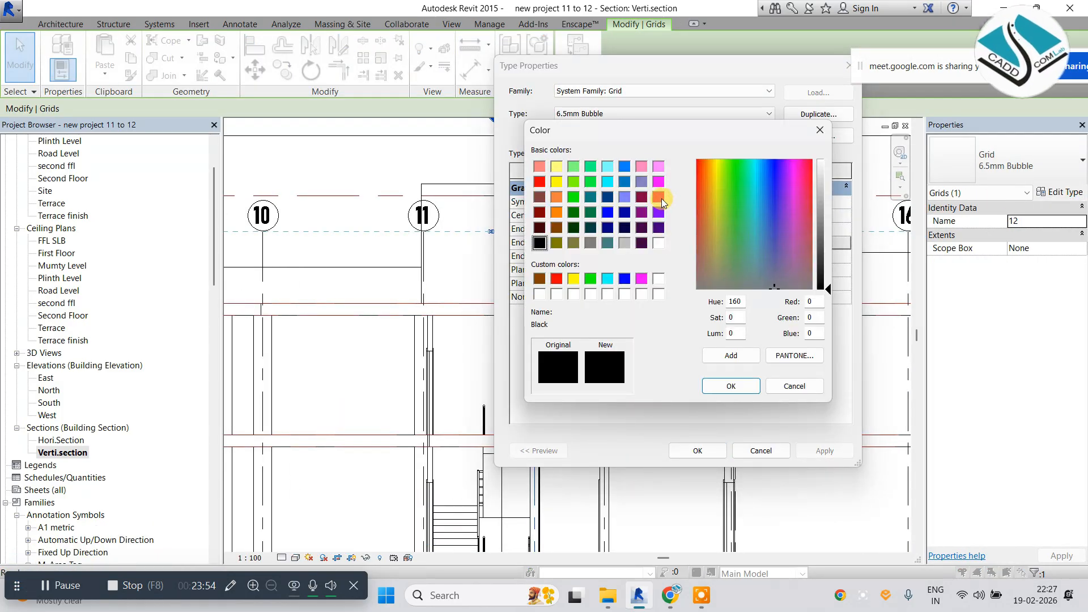
{"action": "left_click", "coordinate": [539, 181]}
{"action": "left_click", "coordinate": [715, 386]}
{"action": "left_click", "coordinate": [692, 446]}
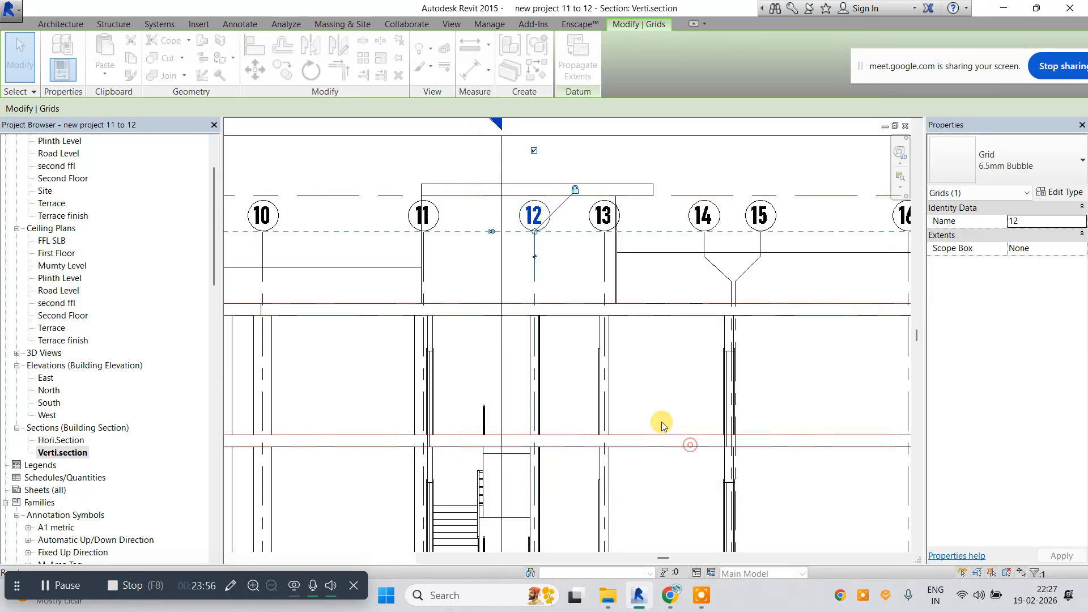
{"action": "left_click", "coordinate": [644, 378]}
{"action": "scroll", "coordinate": [523, 243], "scroll_direction": "down", "scroll_amount": 2}
{"action": "middle_click_drag", "start_coordinate": [602, 344], "coordinate": [547, 280]}
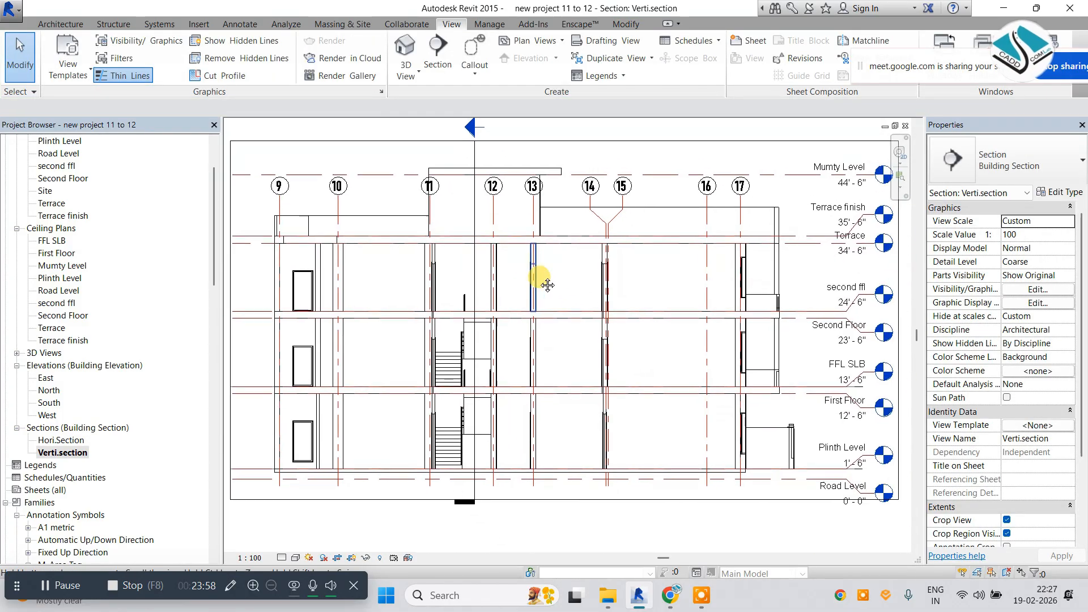
{"action": "scroll", "coordinate": [284, 250], "scroll_direction": "up", "scroll_amount": 2}
{"action": "left_click", "coordinate": [278, 283]}
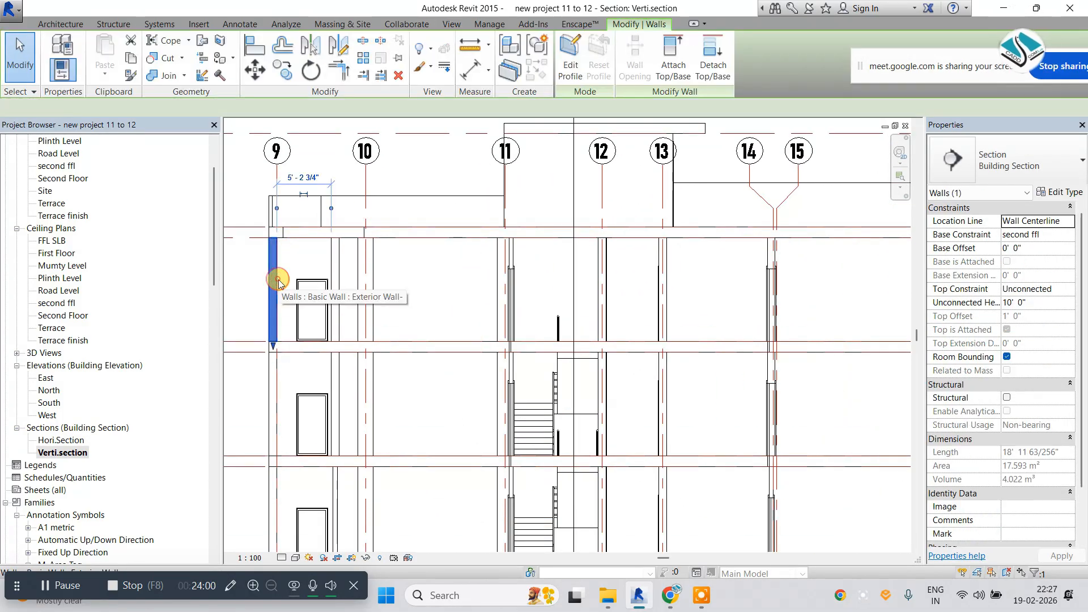
{"action": "scroll", "coordinate": [396, 306], "scroll_direction": "up", "scroll_amount": 3}
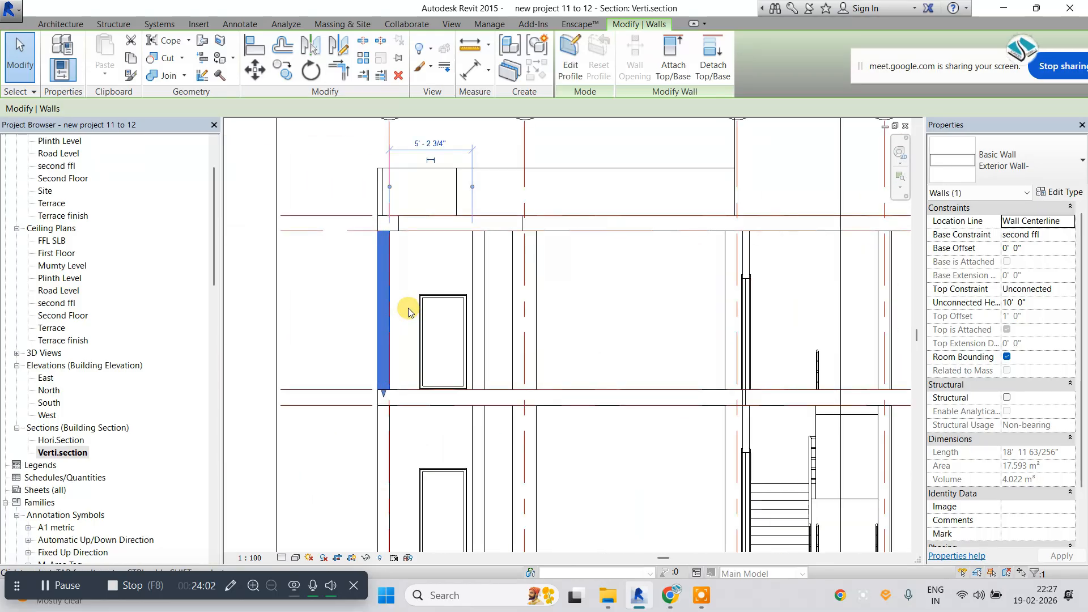
{"action": "key", "text": "Escape"}
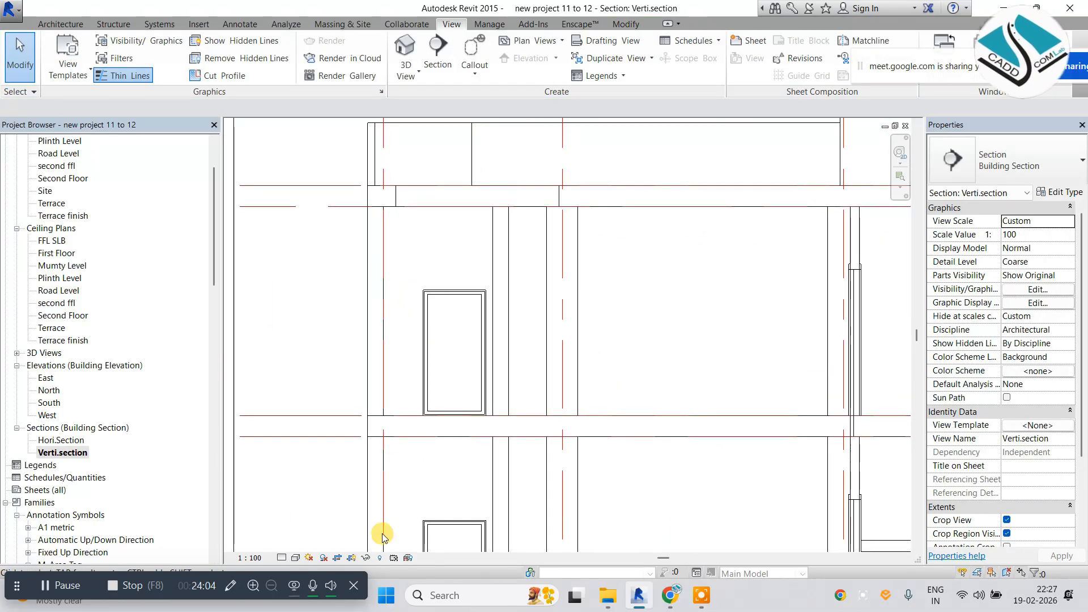
Change the visual style of the Verti.section view to Wireframe.
{"action": "left_click", "coordinate": [295, 559]}
{"action": "left_click", "coordinate": [310, 470]}
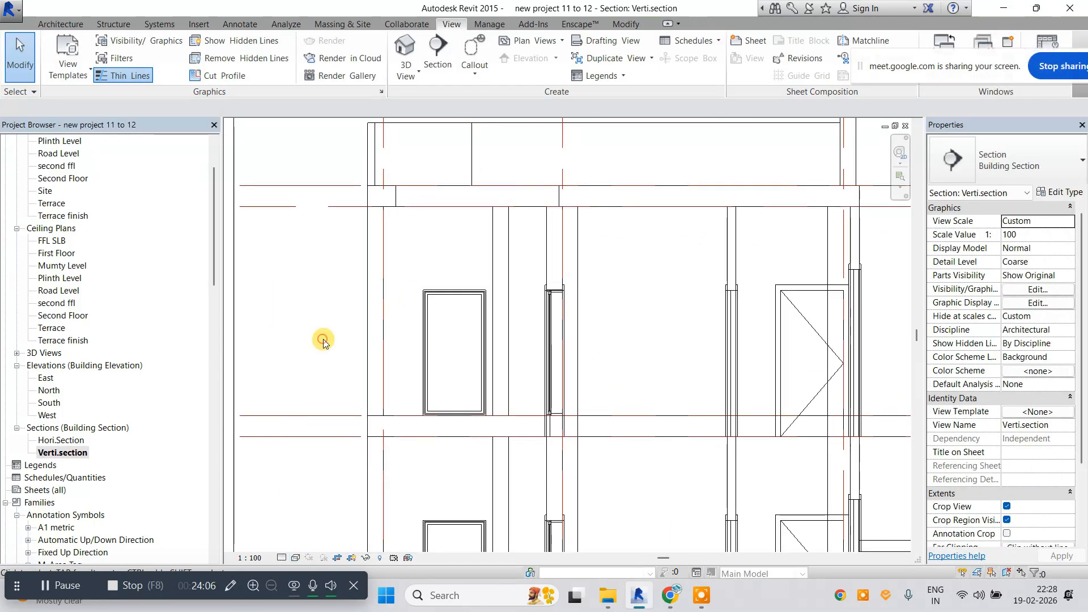
{"action": "scroll", "coordinate": [374, 257], "scroll_direction": "down", "scroll_amount": 1}
{"action": "middle_click_drag", "start_coordinate": [335, 257], "coordinate": [373, 267]}
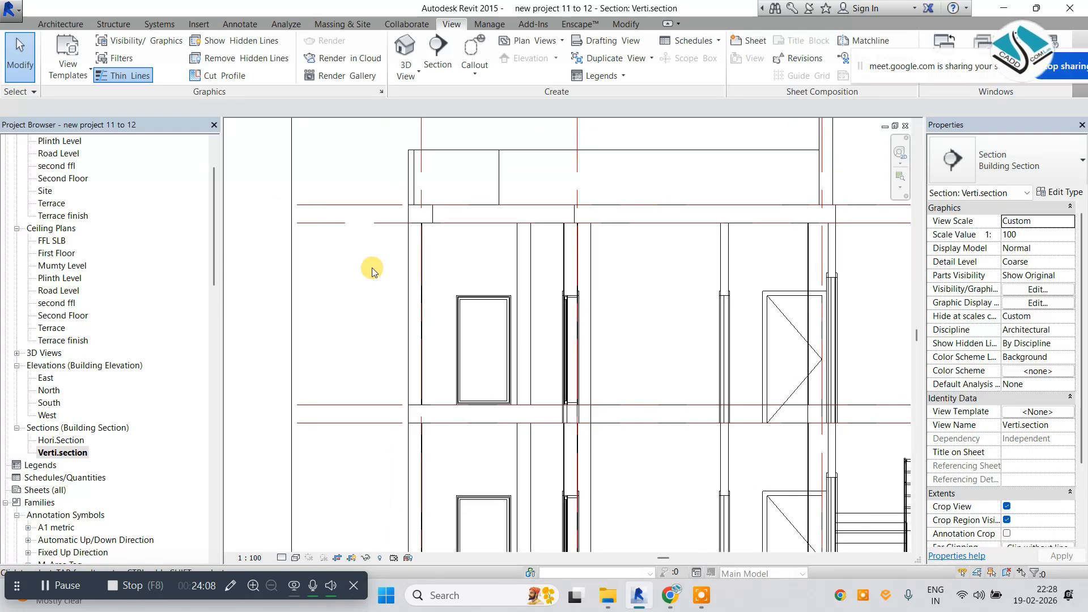
{"action": "left_click", "coordinate": [61, 24]}
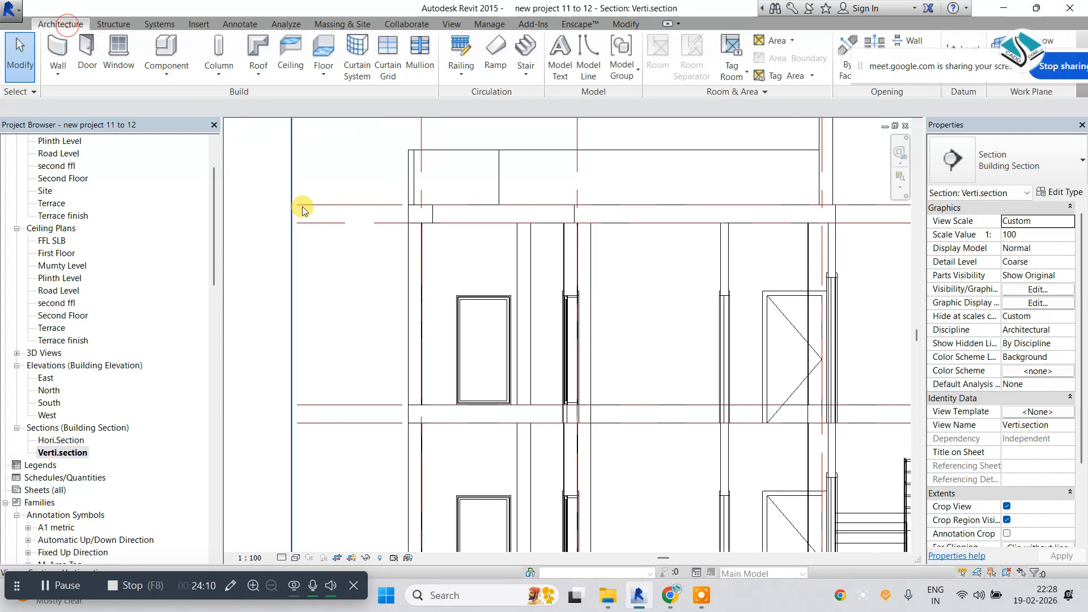
Change the coarse scale fill pattern of the Exterior Wall- type to Diagonal up, starting from the second-floor wall at grid 9.
{"action": "left_click", "coordinate": [420, 253]}
{"action": "middle_click_drag", "start_coordinate": [425, 243], "coordinate": [364, 228]}
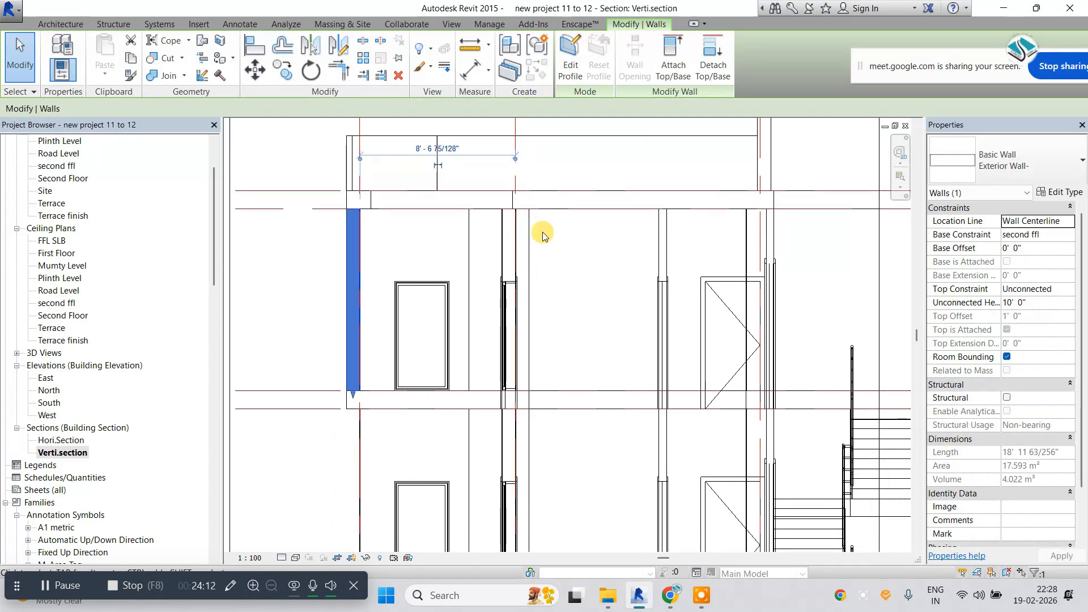
{"action": "left_click", "coordinate": [1062, 192]}
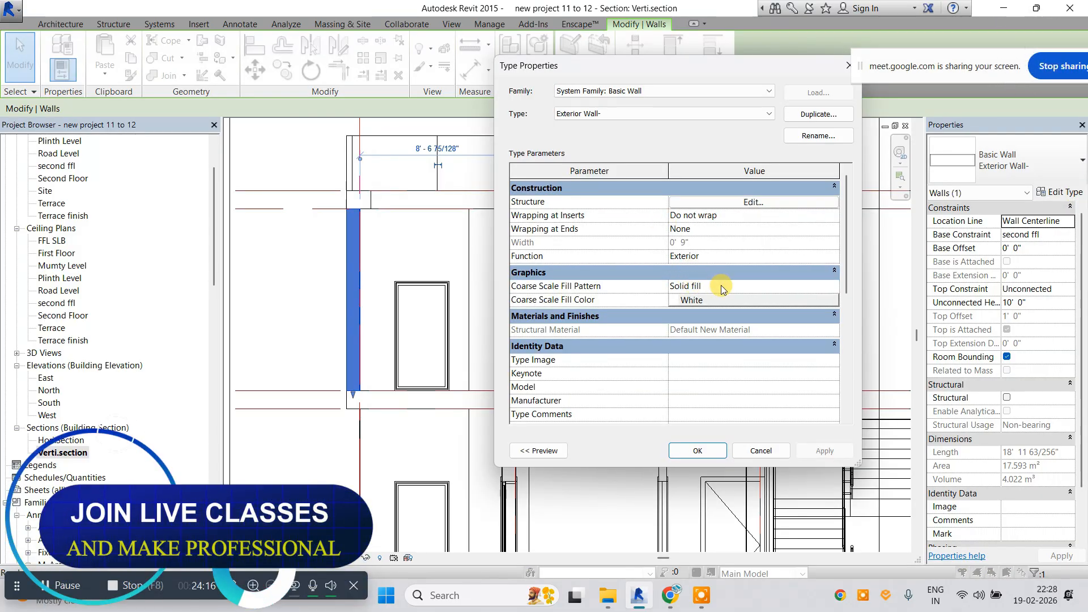
{"action": "left_click", "coordinate": [837, 289]}
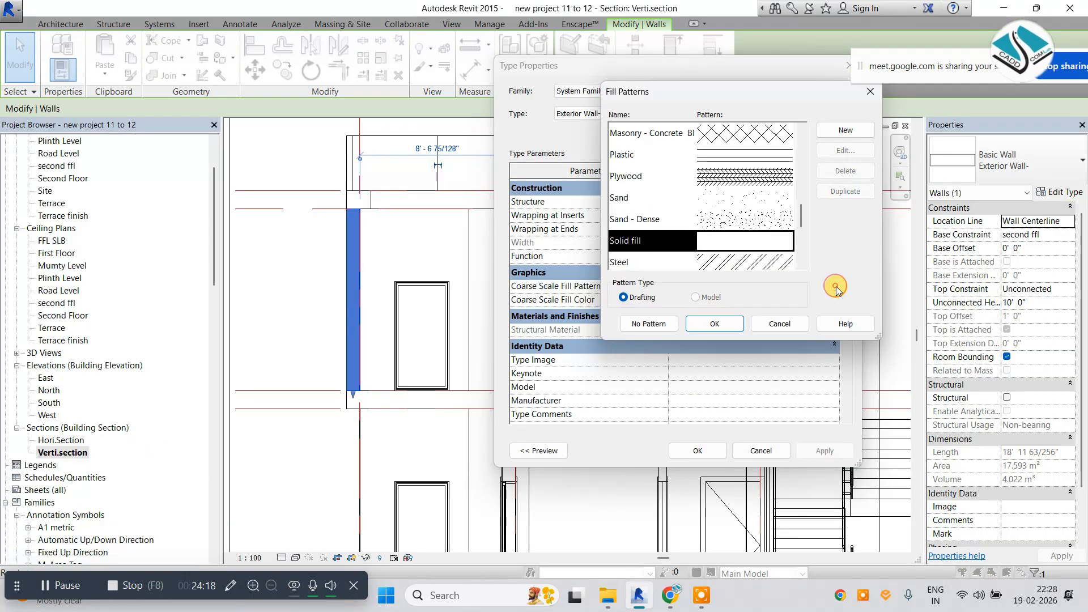
{"action": "scroll", "coordinate": [714, 227], "scroll_direction": "up", "scroll_amount": 1}
{"action": "scroll", "coordinate": [714, 226], "scroll_direction": "up", "scroll_amount": 2}
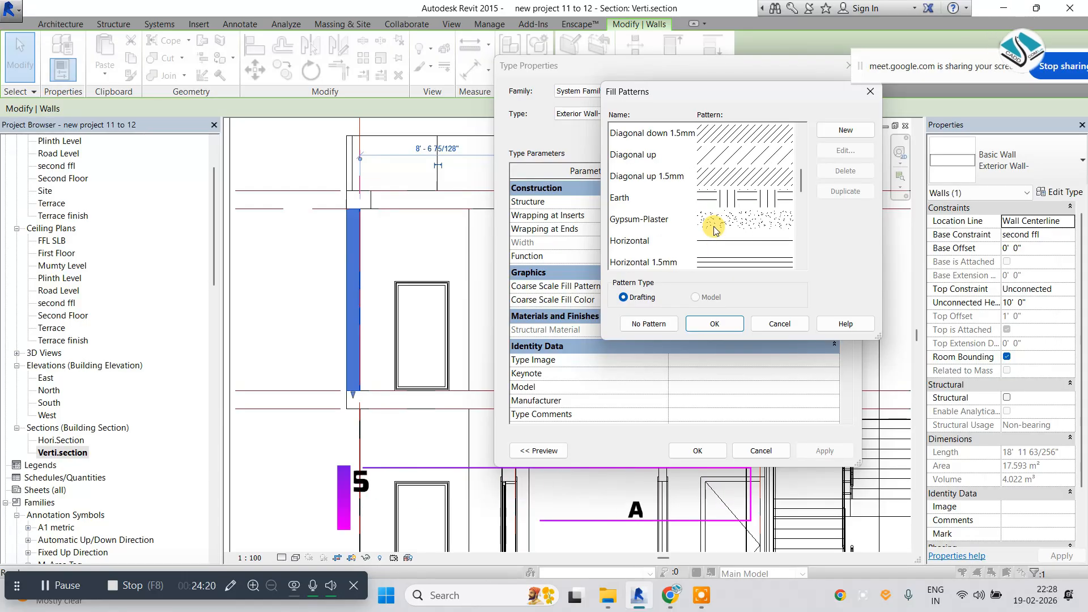
{"action": "left_click", "coordinate": [740, 155]}
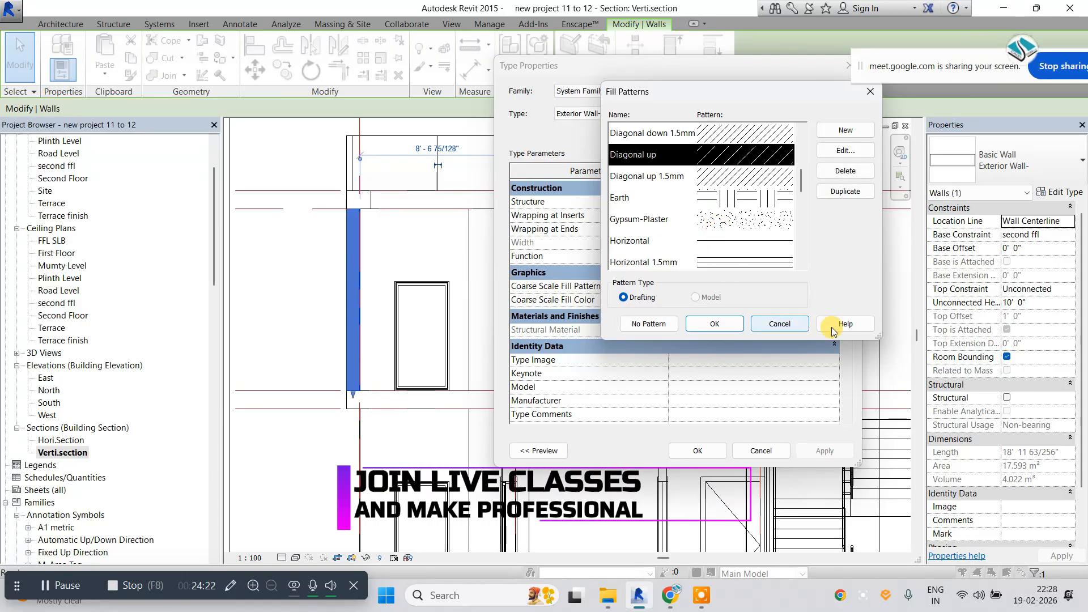
{"action": "left_click", "coordinate": [715, 324]}
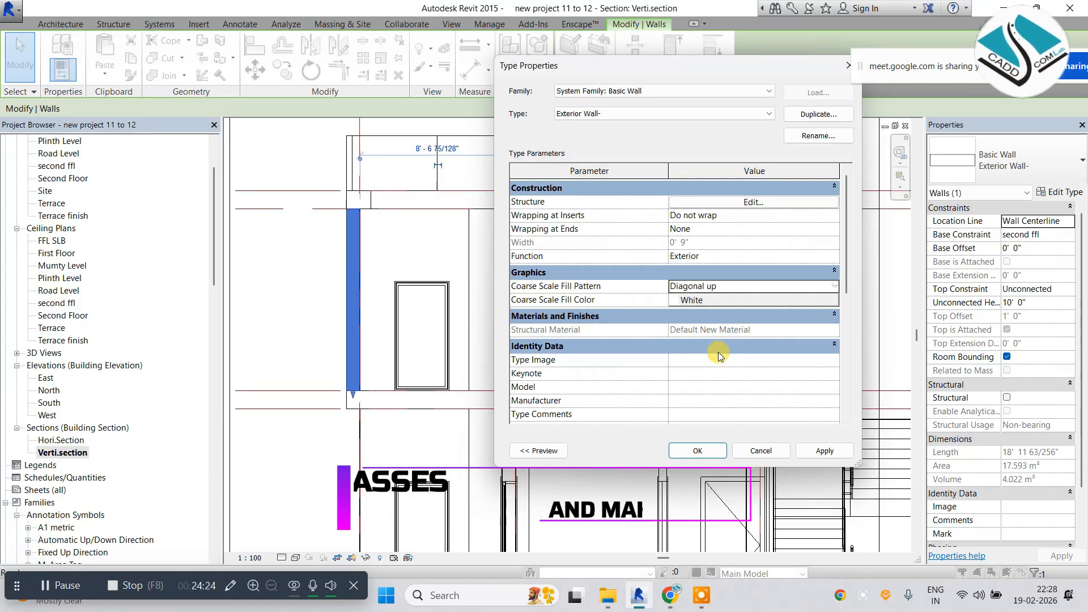
Set the Exterior Wall- type's coarse scale fill color to Black and apply it to the section's walls.
{"action": "left_click", "coordinate": [770, 300]}
{"action": "left_click", "coordinate": [540, 243]}
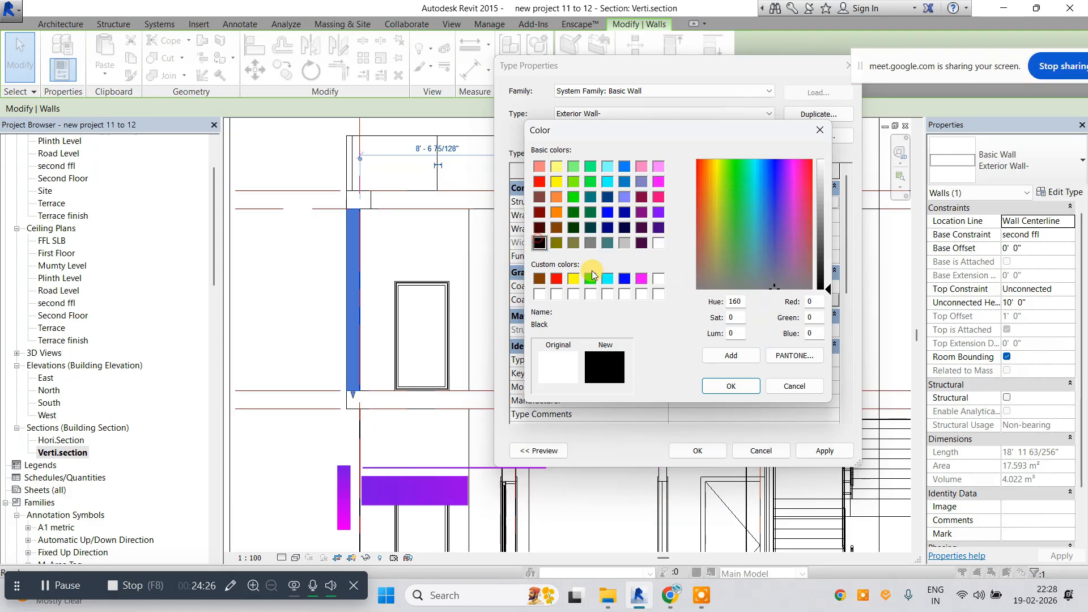
{"action": "left_click", "coordinate": [734, 387]}
{"action": "left_click", "coordinate": [814, 452]}
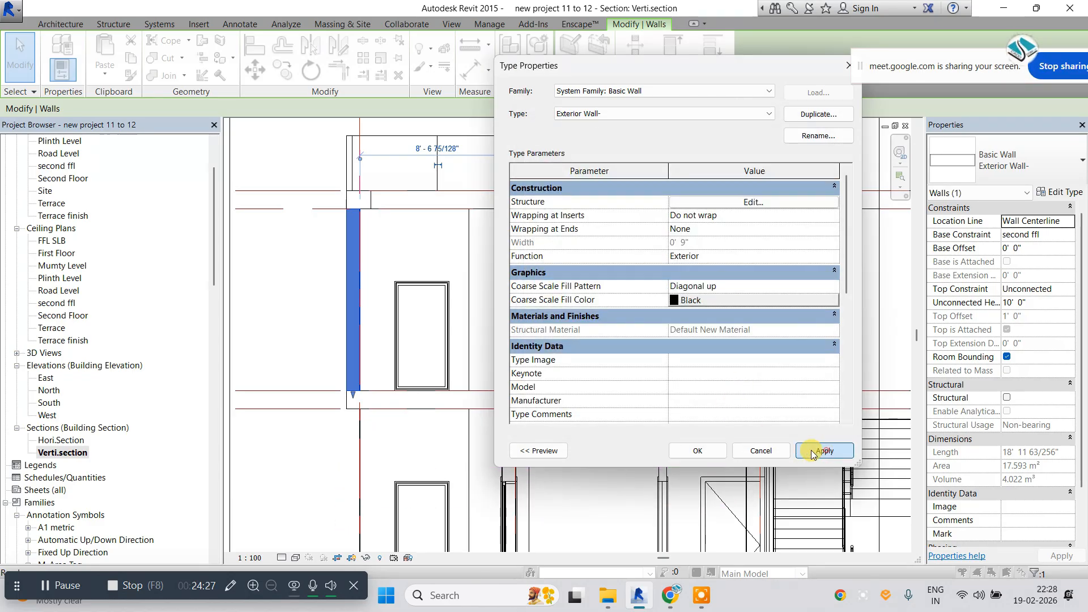
{"action": "left_click", "coordinate": [424, 250]}
{"action": "scroll", "coordinate": [423, 250], "scroll_direction": "down", "scroll_amount": 2}
{"action": "middle_click_drag", "start_coordinate": [516, 327], "coordinate": [455, 287]}
{"action": "scroll", "coordinate": [456, 287], "scroll_direction": "down", "scroll_amount": 1}
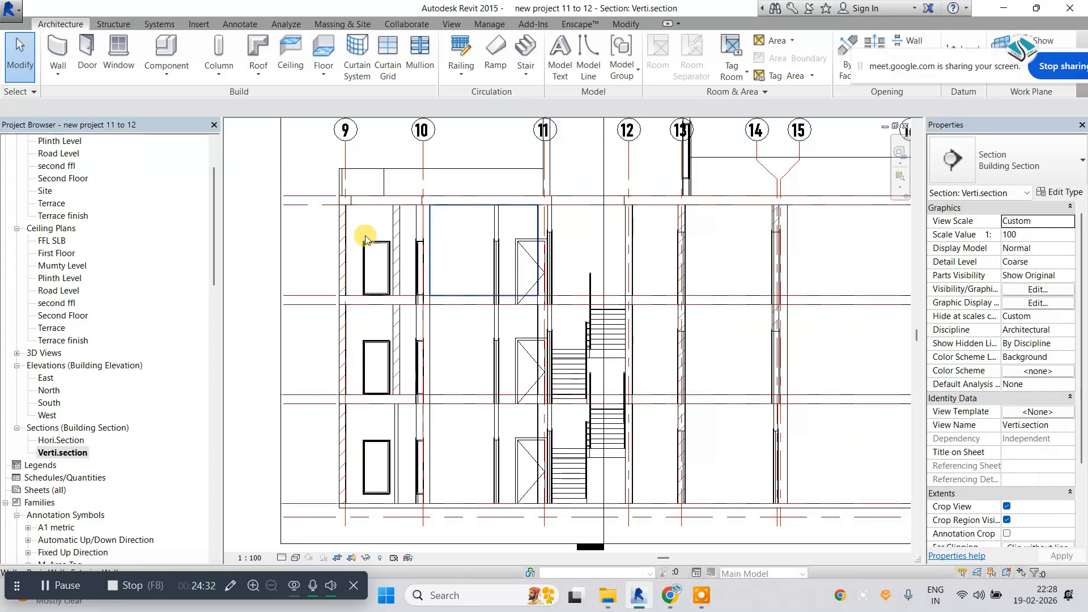
{"action": "scroll", "coordinate": [365, 236], "scroll_direction": "up", "scroll_amount": 2}
{"action": "left_click", "coordinate": [355, 226]}
{"action": "key", "text": "Escape"}
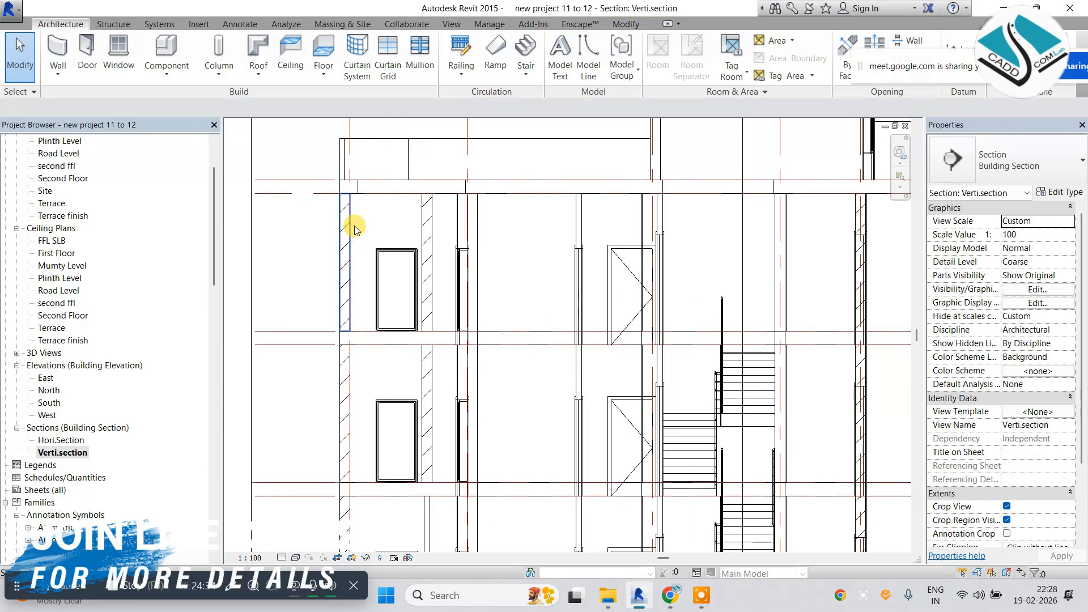
Change the project's length units to Millimeters.
{"action": "key", "text": "u"}
{"action": "key", "text": "n"}
{"action": "left_click", "coordinate": [492, 191]}
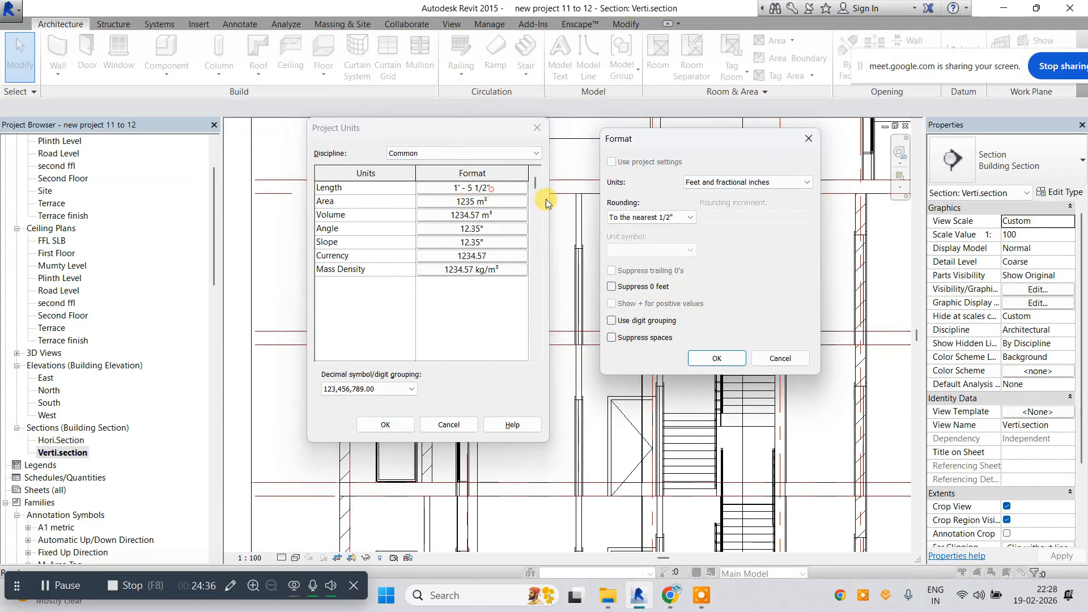
{"action": "left_click", "coordinate": [749, 182]}
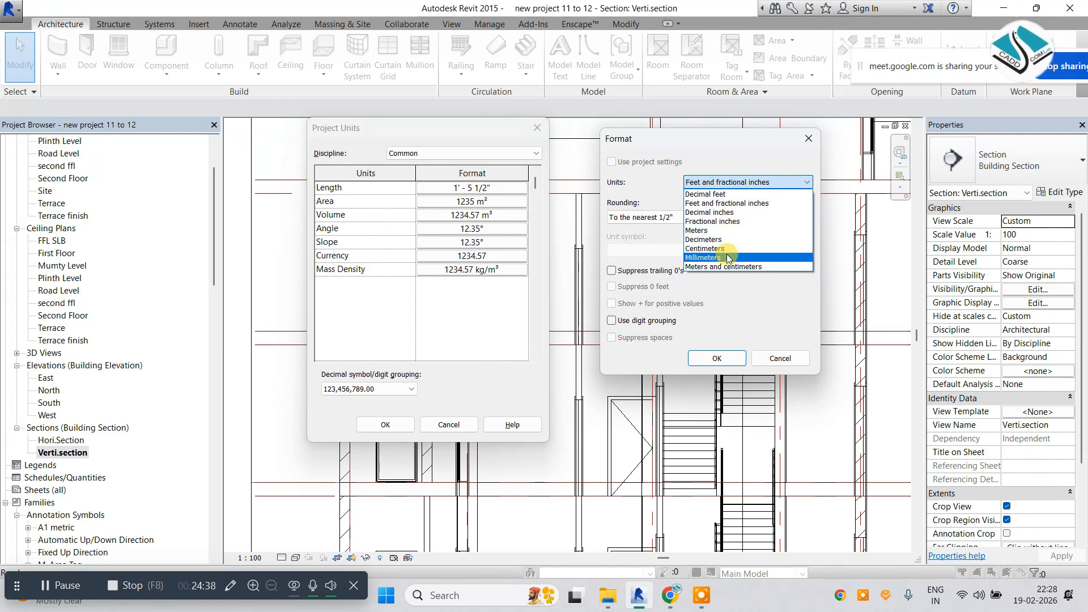
{"action": "left_click", "coordinate": [728, 257]}
{"action": "left_click", "coordinate": [717, 358]}
{"action": "left_click", "coordinate": [391, 423]}
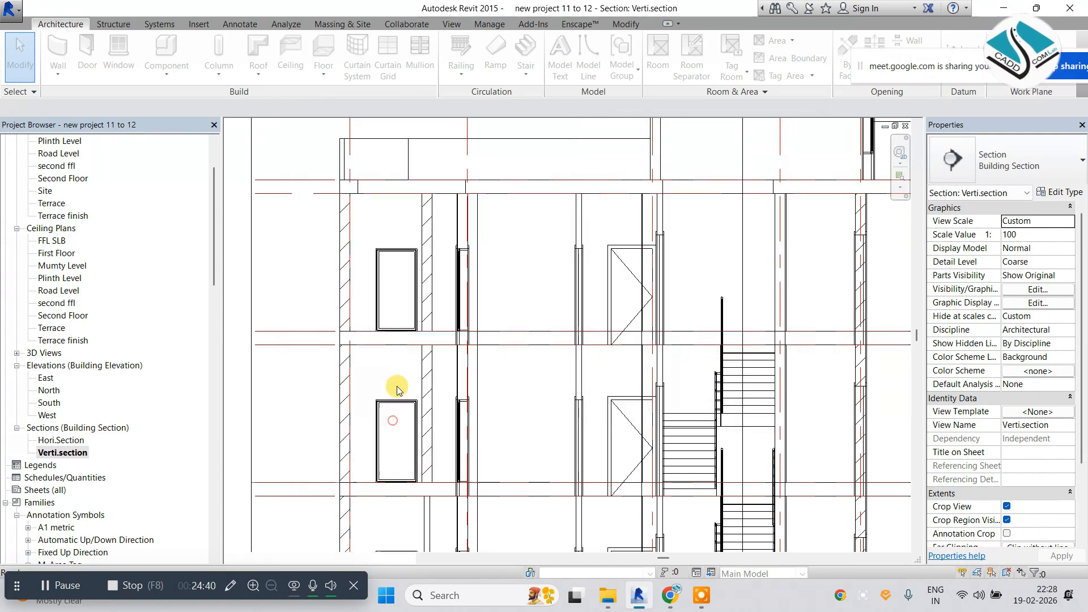
Set the line spacing of the Exterior Wall- type's Diagonal up fill pattern to 1.5 mm.
{"action": "left_click", "coordinate": [347, 238]}
{"action": "left_click", "coordinate": [1059, 192]}
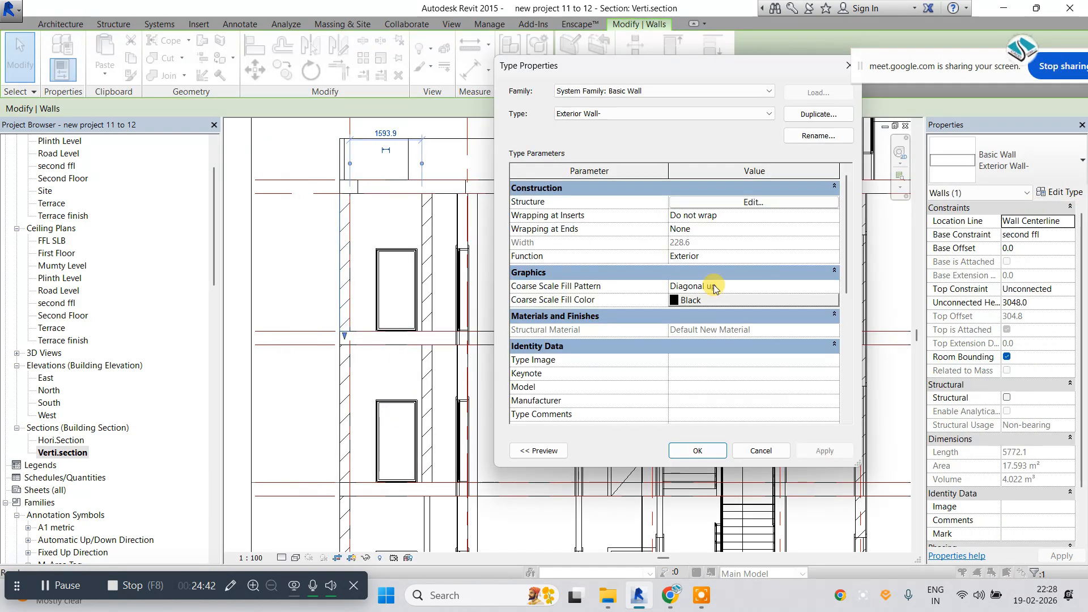
{"action": "left_click", "coordinate": [834, 287]}
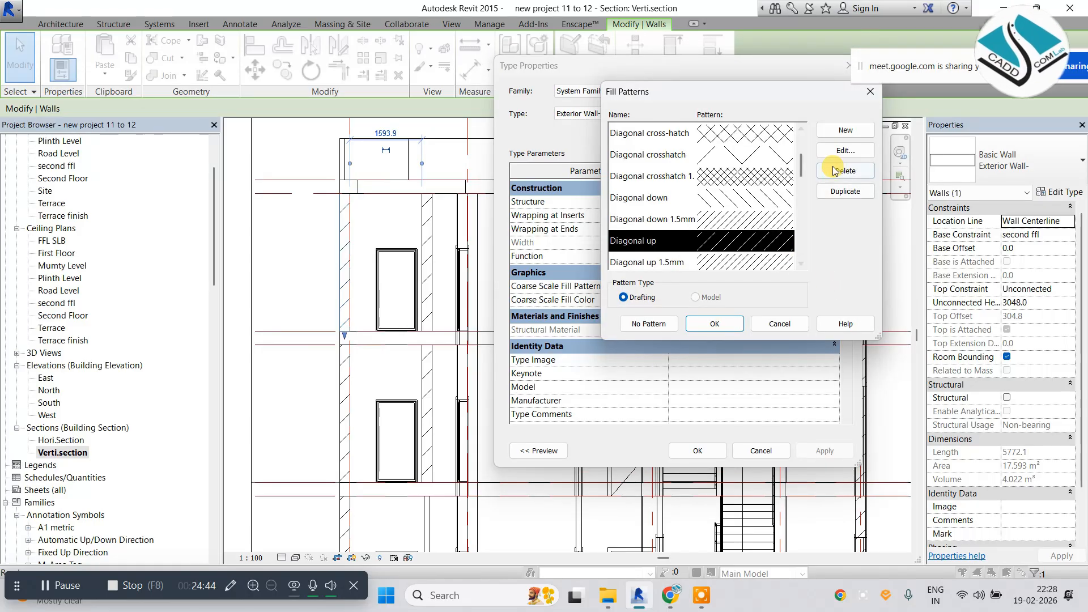
{"action": "left_click", "coordinate": [844, 152]}
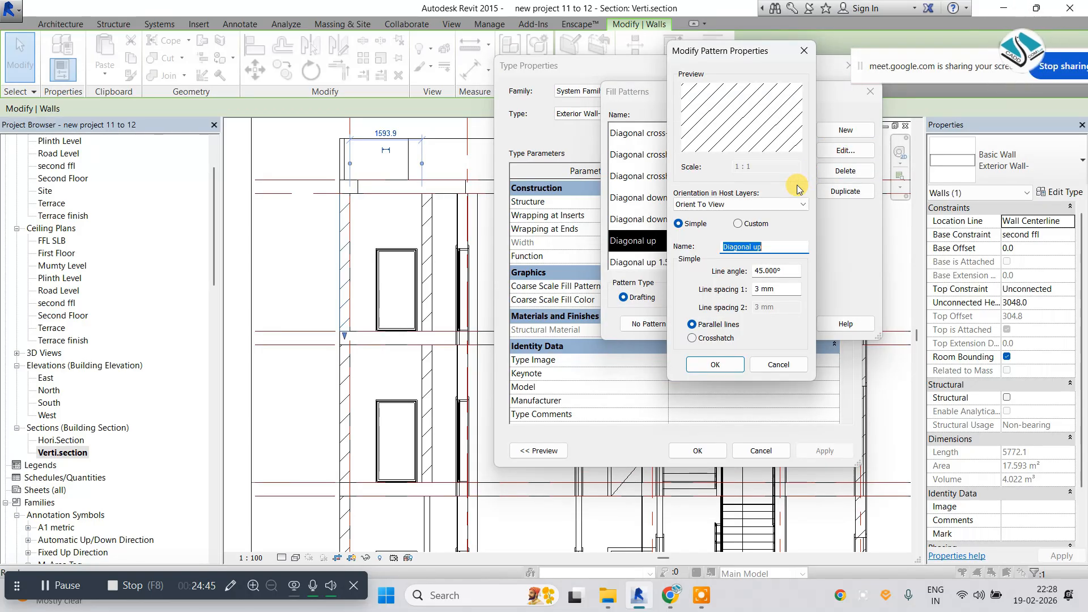
{"action": "double_click", "coordinate": [784, 289]}
{"action": "type", "text": "1.5"}
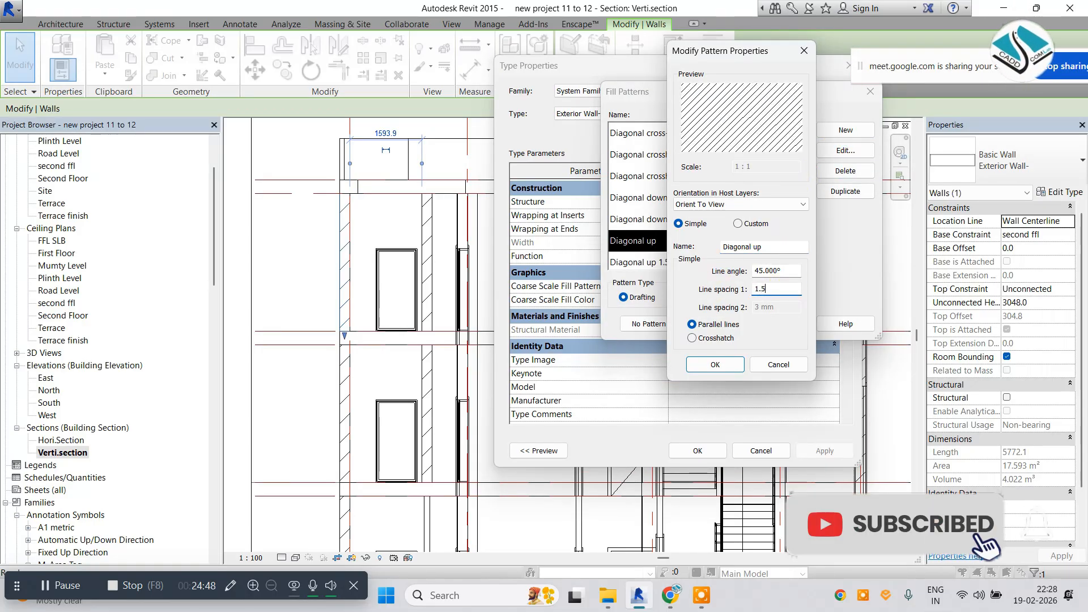
{"action": "key", "text": "Return"}
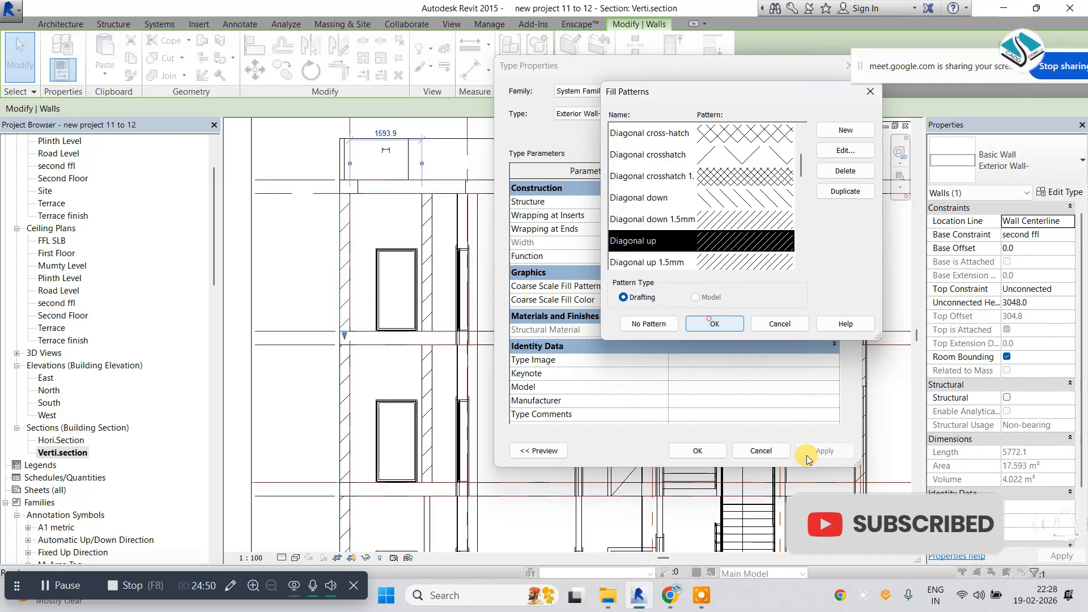
{"action": "left_click", "coordinate": [698, 451]}
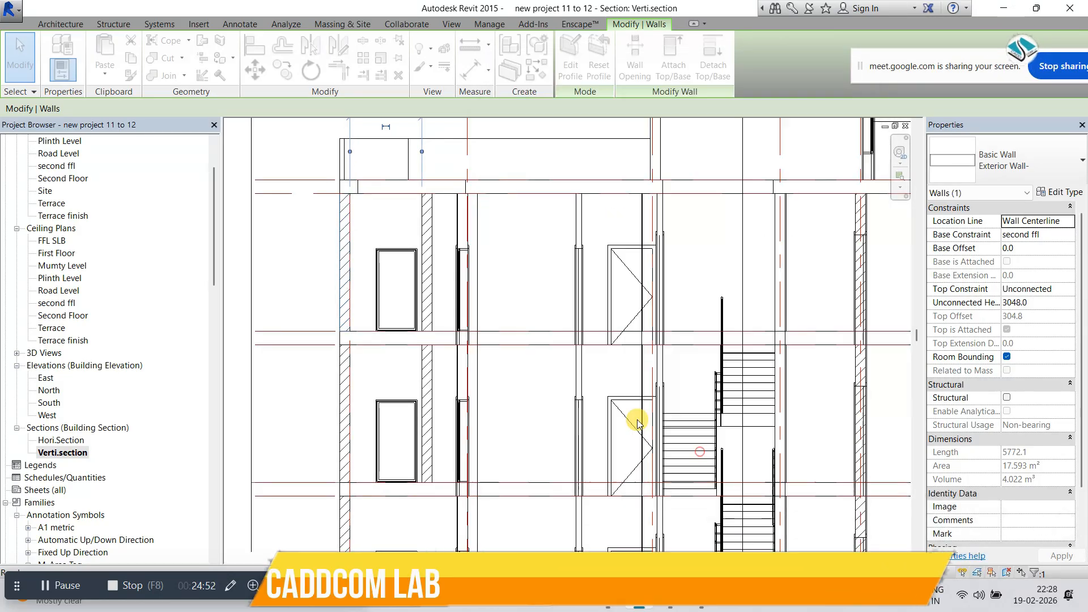
{"action": "left_click", "coordinate": [304, 271]}
{"action": "scroll", "coordinate": [314, 260], "scroll_direction": "down", "scroll_amount": 1}
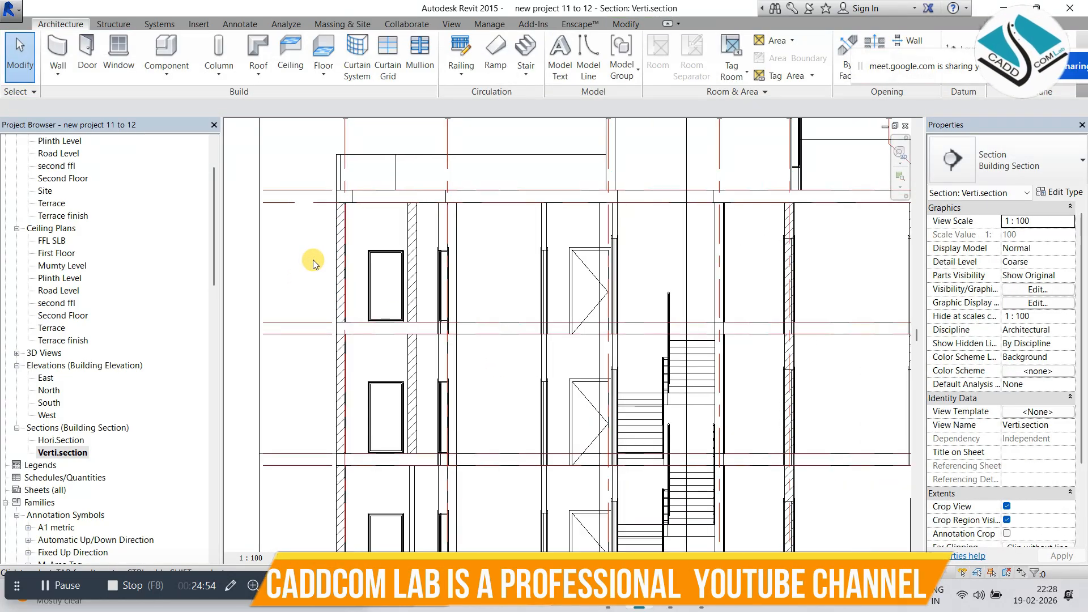
{"action": "scroll", "coordinate": [553, 283], "scroll_direction": "down", "scroll_amount": 1}
{"action": "middle_click_drag", "start_coordinate": [716, 275], "coordinate": [649, 256]}
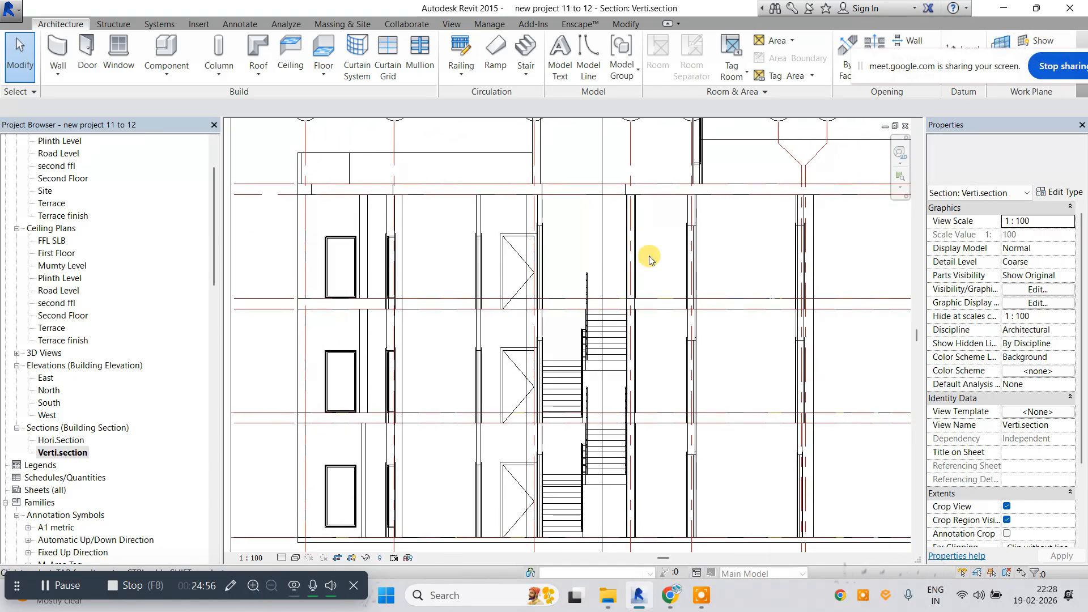
Change the coarse scale fill pattern of the Exterior Wall- type to Brickwork.
{"action": "left_click", "coordinate": [627, 233]}
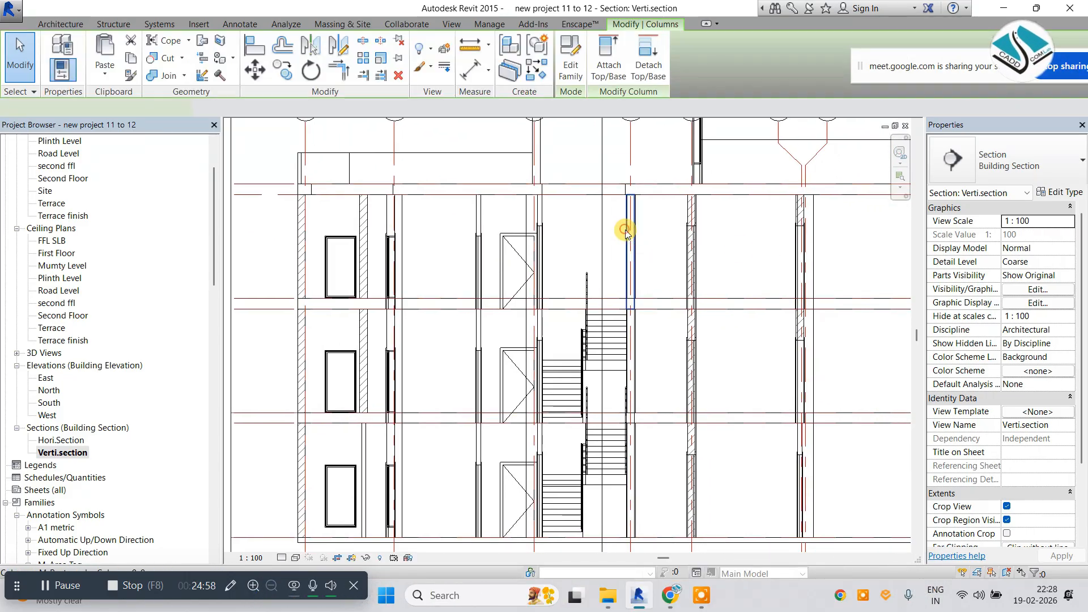
{"action": "left_click", "coordinate": [754, 240]}
{"action": "middle_click_drag", "start_coordinate": [780, 268], "coordinate": [942, 307]}
{"action": "scroll", "coordinate": [414, 222], "scroll_direction": "up", "scroll_amount": 2}
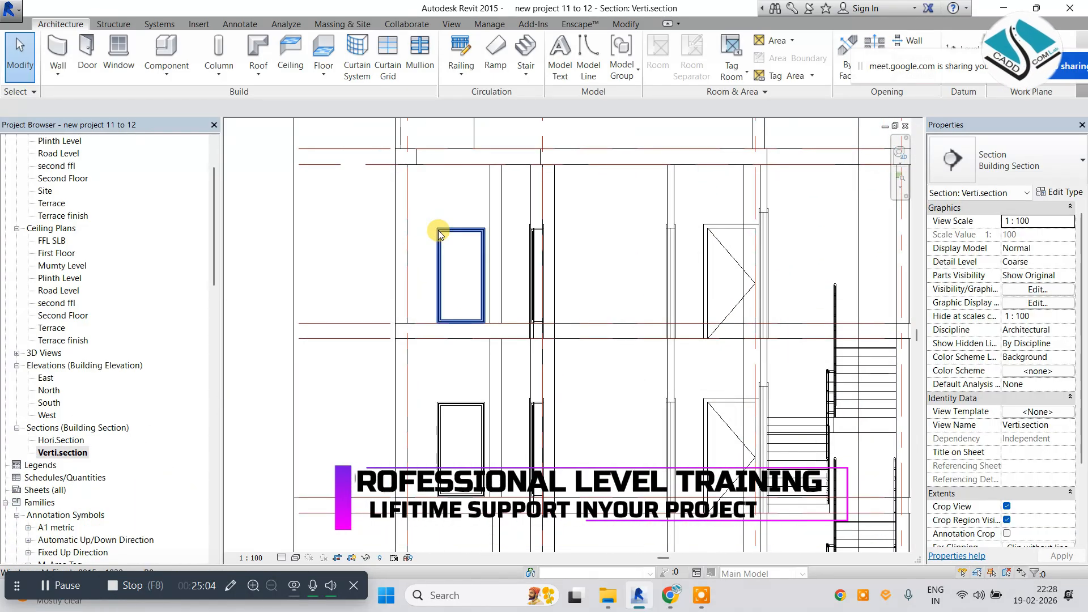
{"action": "left_click", "coordinate": [407, 198]}
{"action": "left_click", "coordinate": [1071, 192]}
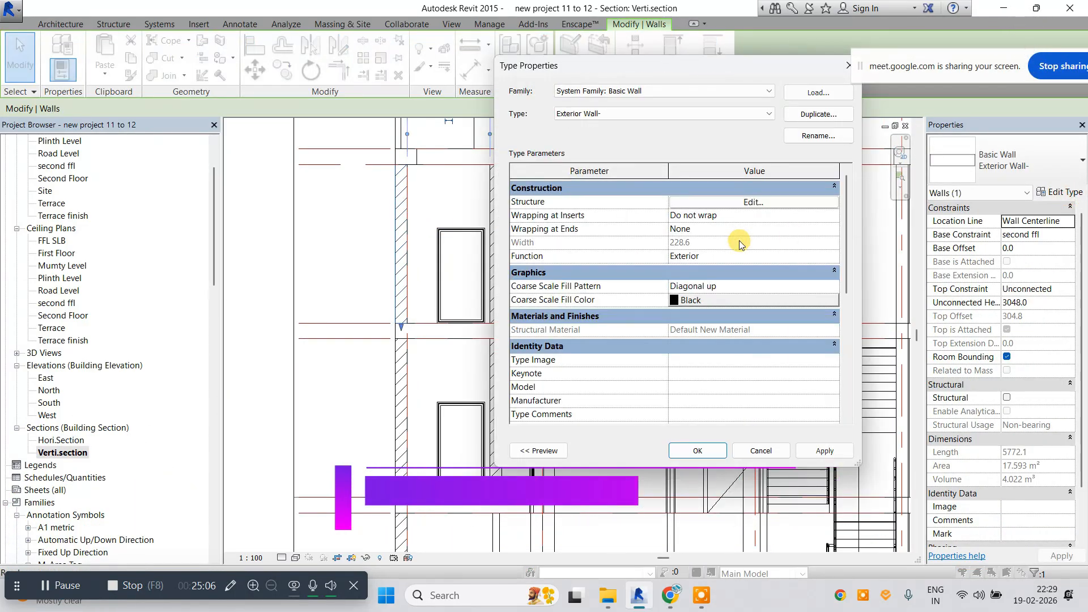
{"action": "left_click", "coordinate": [802, 286]}
{"action": "left_click", "coordinate": [834, 286]}
{"action": "scroll", "coordinate": [695, 216], "scroll_direction": "up", "scroll_amount": 2}
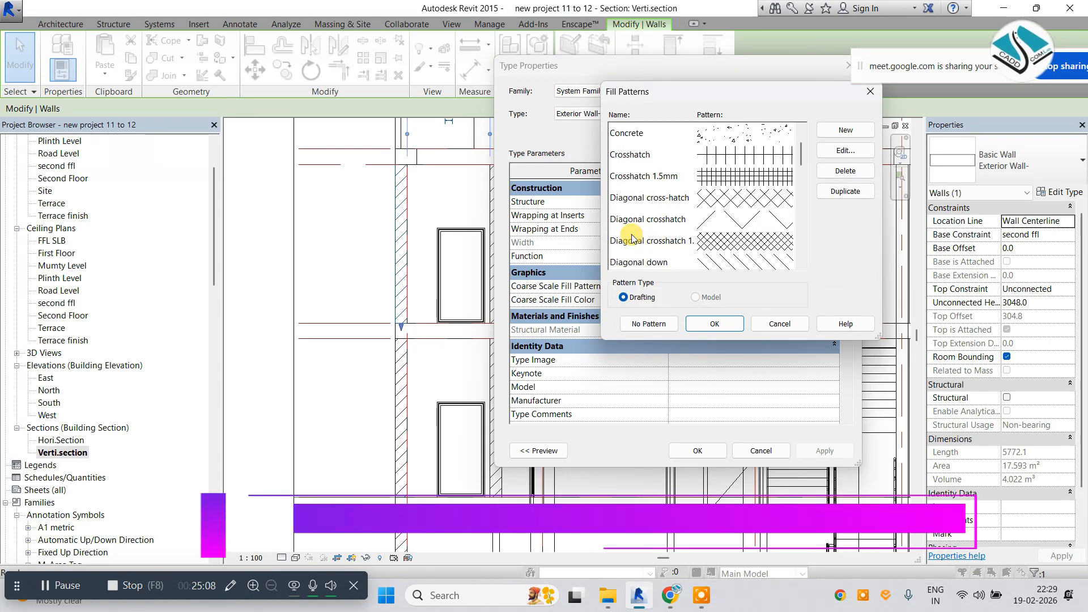
{"action": "left_click", "coordinate": [726, 163]}
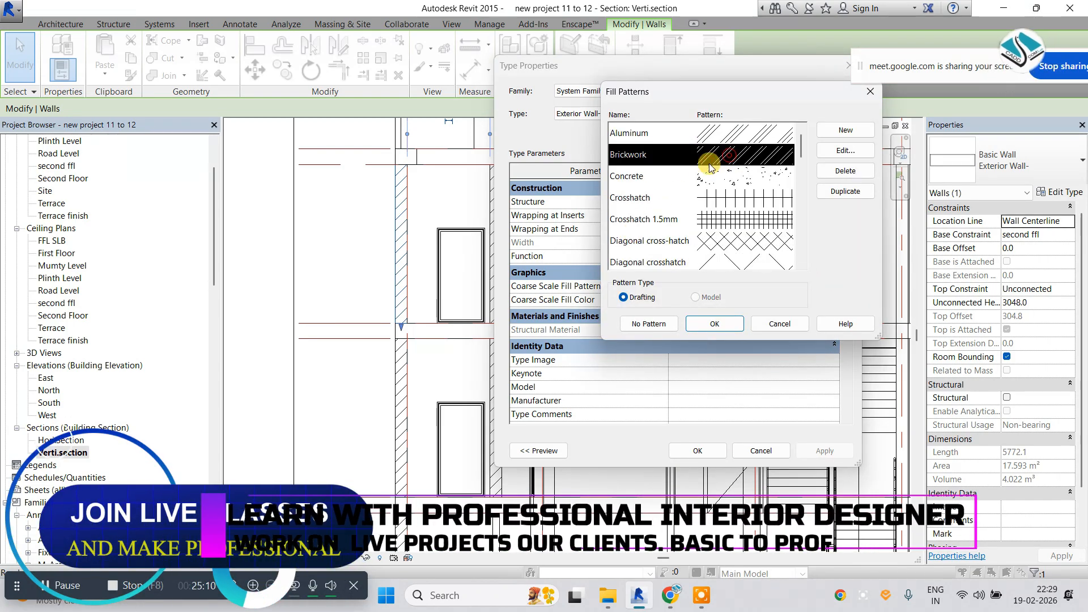
{"action": "left_click", "coordinate": [719, 323]}
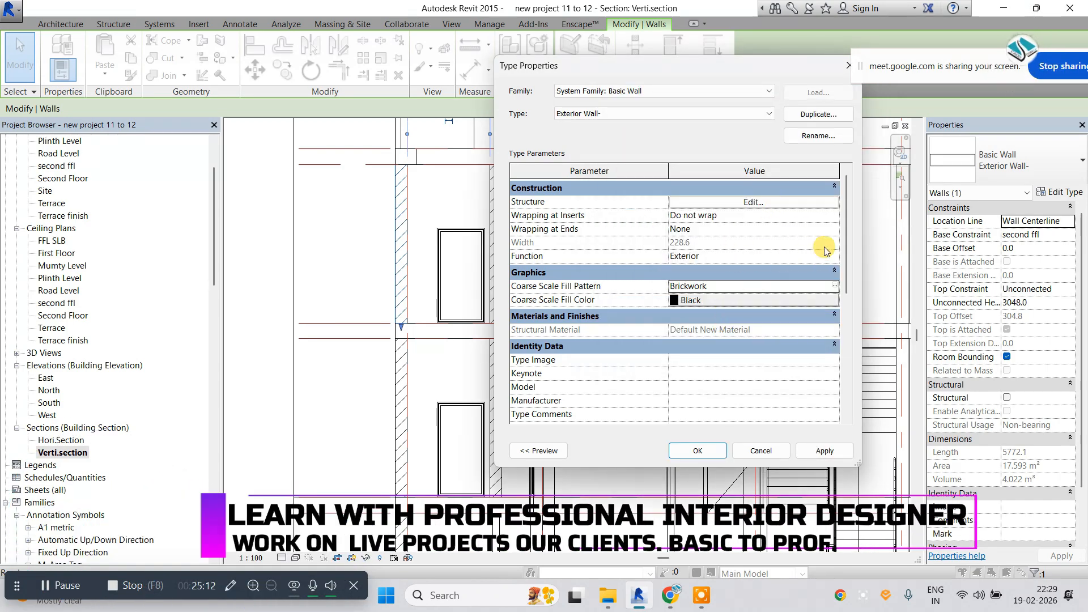
Examine the Brickwork pattern's edit settings and the orientation options for a new fill pattern.
{"action": "left_click", "coordinate": [833, 286]}
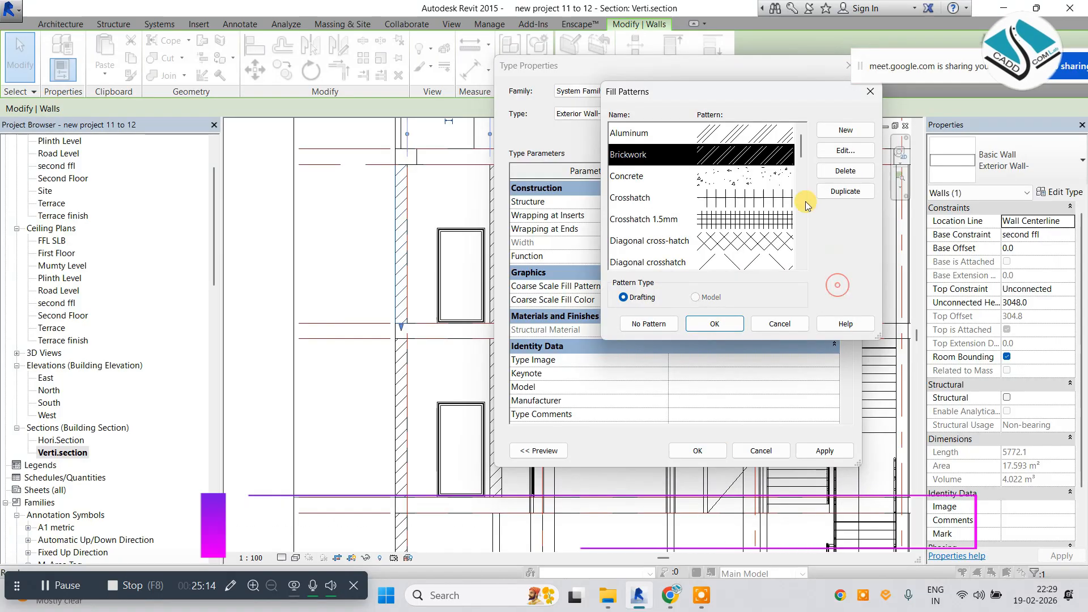
{"action": "left_click", "coordinate": [845, 151]}
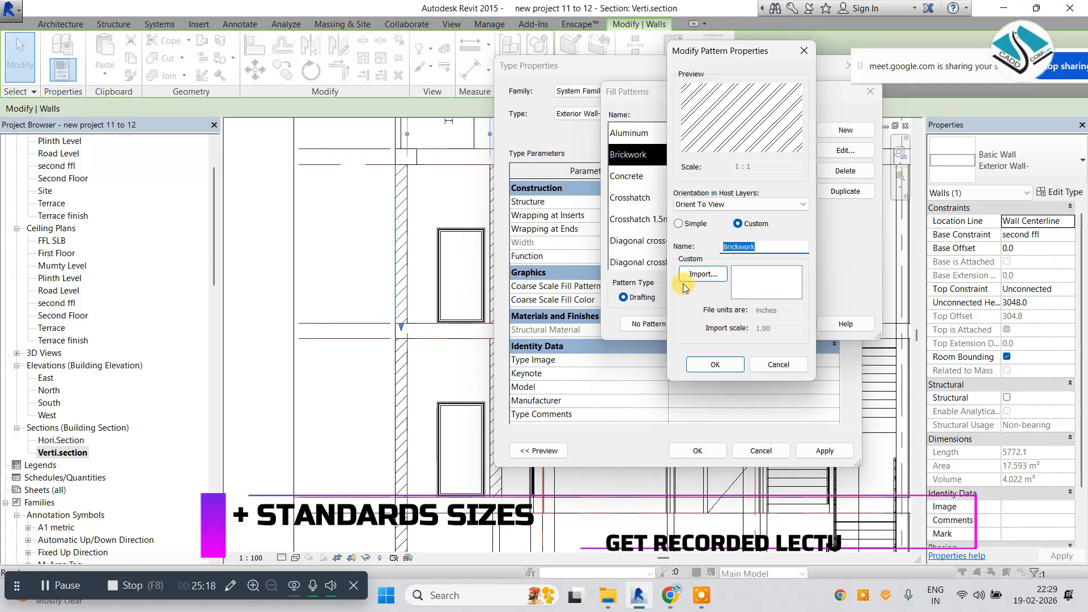
{"action": "left_click", "coordinate": [679, 224]}
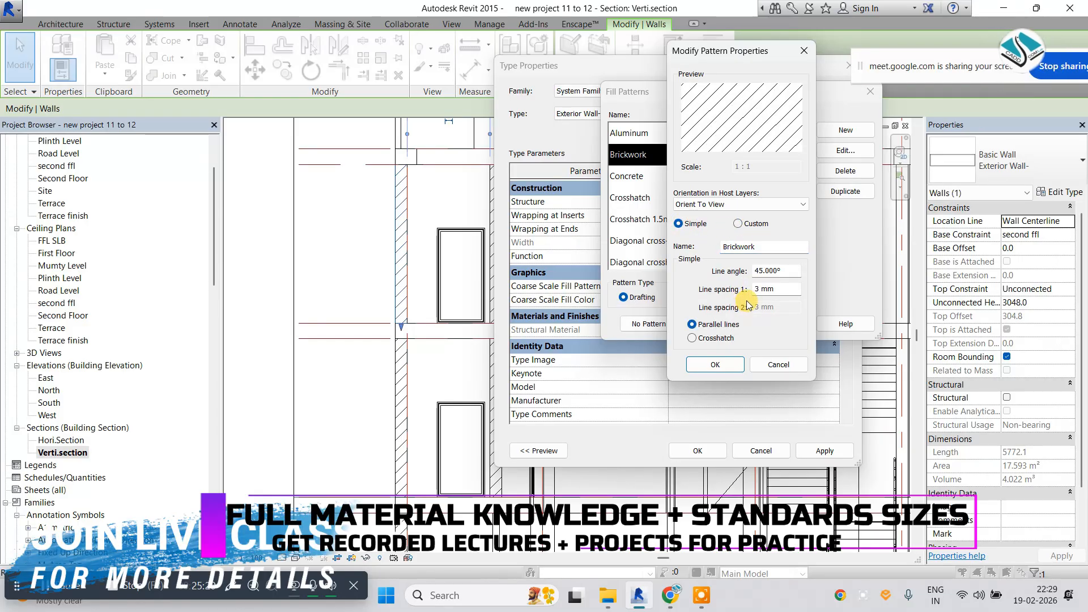
{"action": "left_click", "coordinate": [802, 51]}
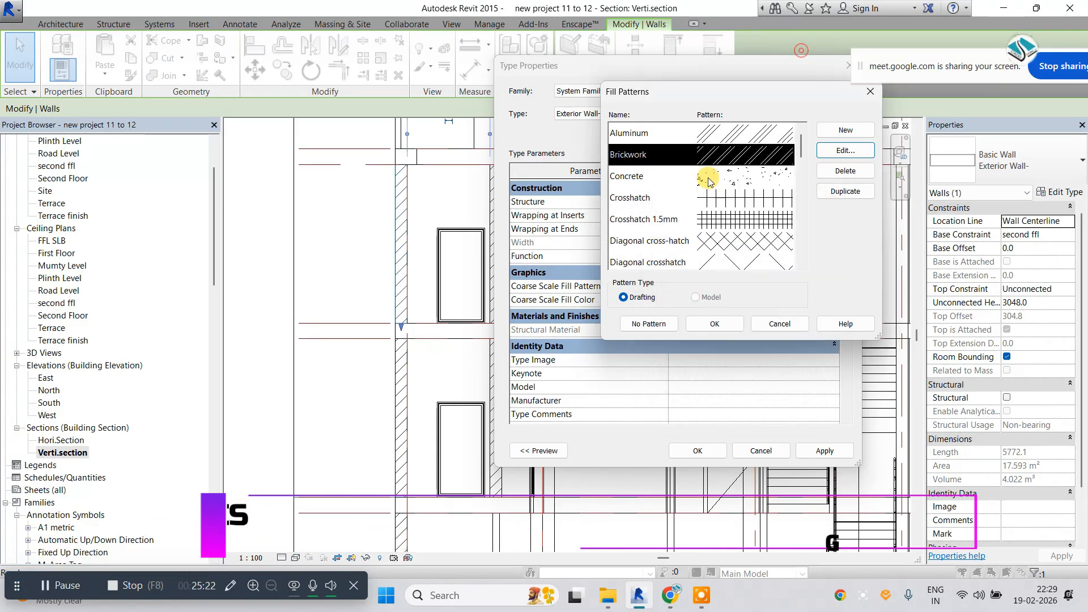
{"action": "left_click", "coordinate": [846, 129]}
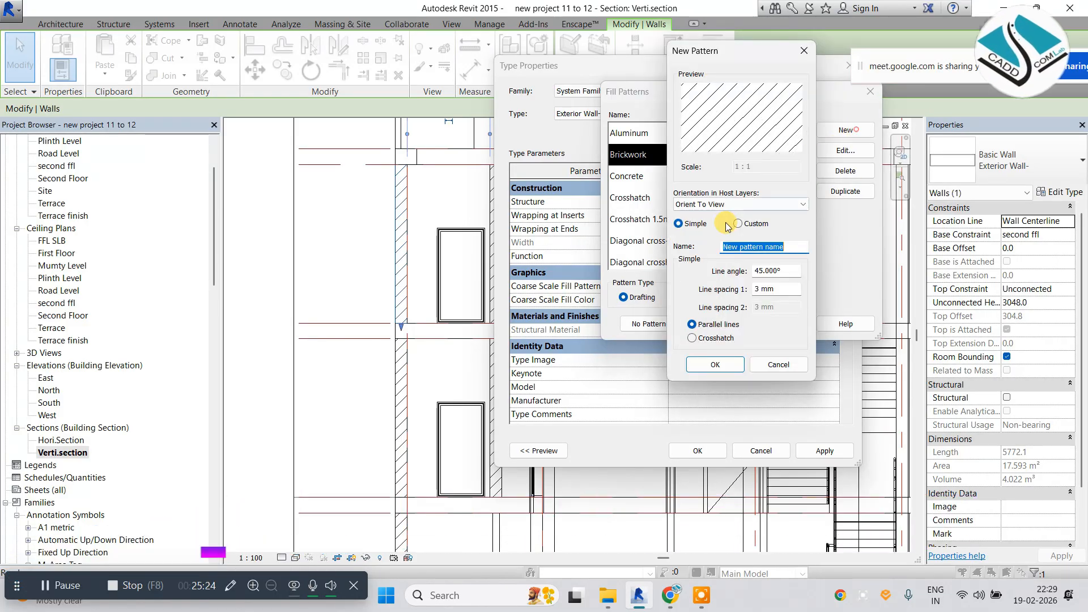
{"action": "left_click", "coordinate": [760, 205]}
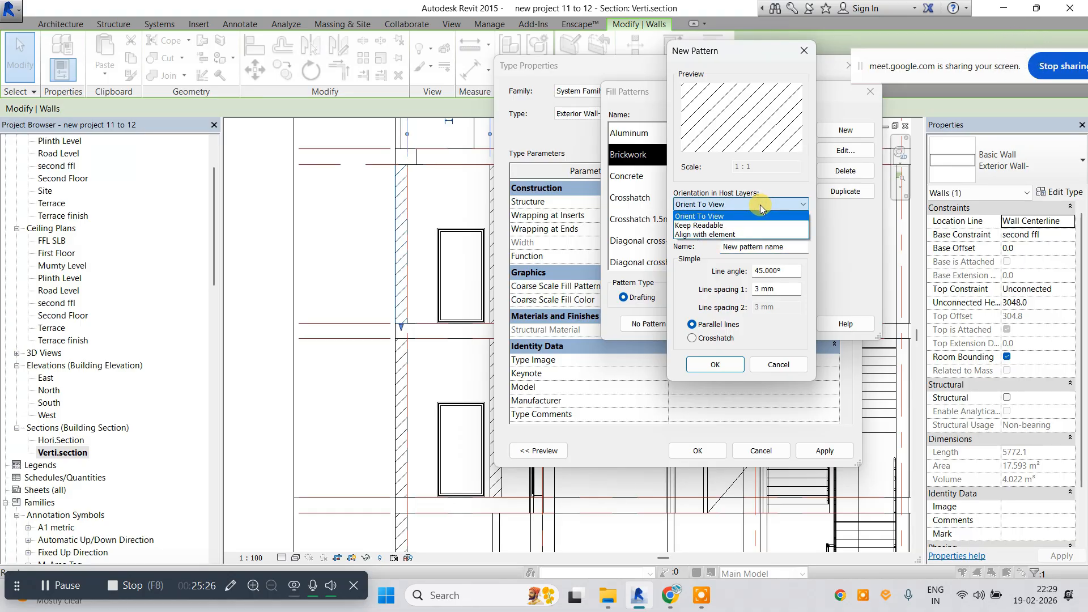
{"action": "left_click", "coordinate": [756, 206]}
{"action": "left_click", "coordinate": [805, 51]}
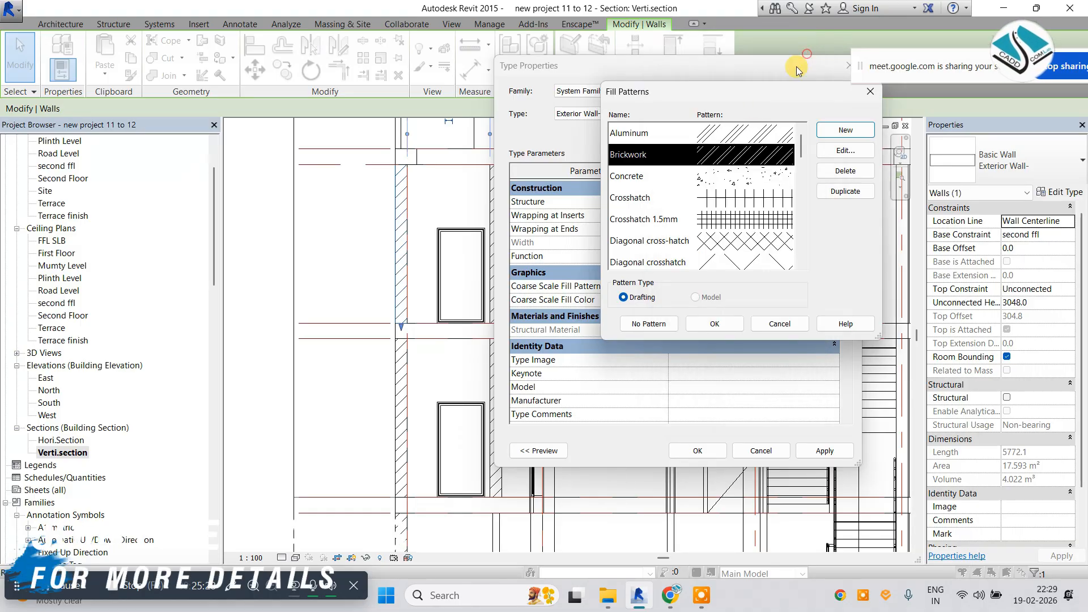
Examine the settings offered for duplicating the Brickwork fill pattern and the Aluminum pattern's edit settings.
{"action": "left_click", "coordinate": [644, 140]}
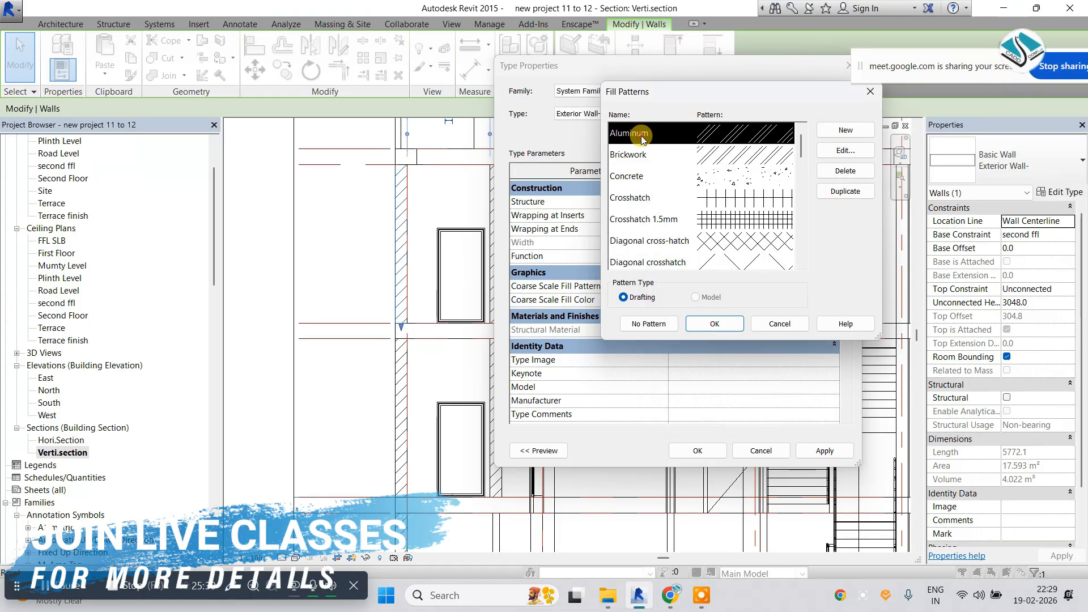
{"action": "left_click", "coordinate": [643, 155]}
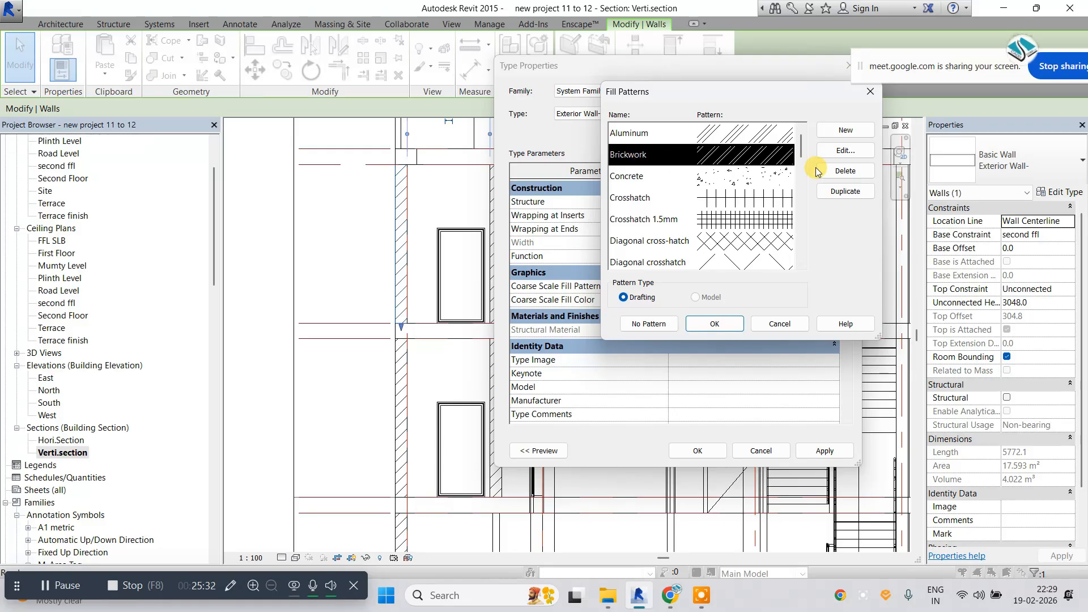
{"action": "left_click", "coordinate": [845, 191]}
{"action": "left_click", "coordinate": [758, 226]}
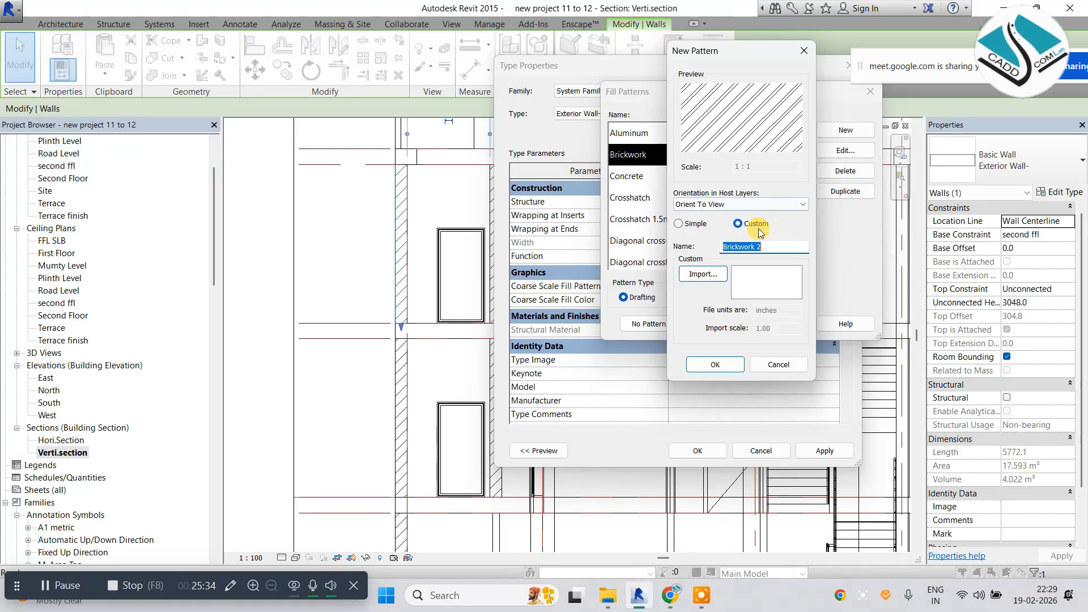
{"action": "left_click", "coordinate": [805, 57]}
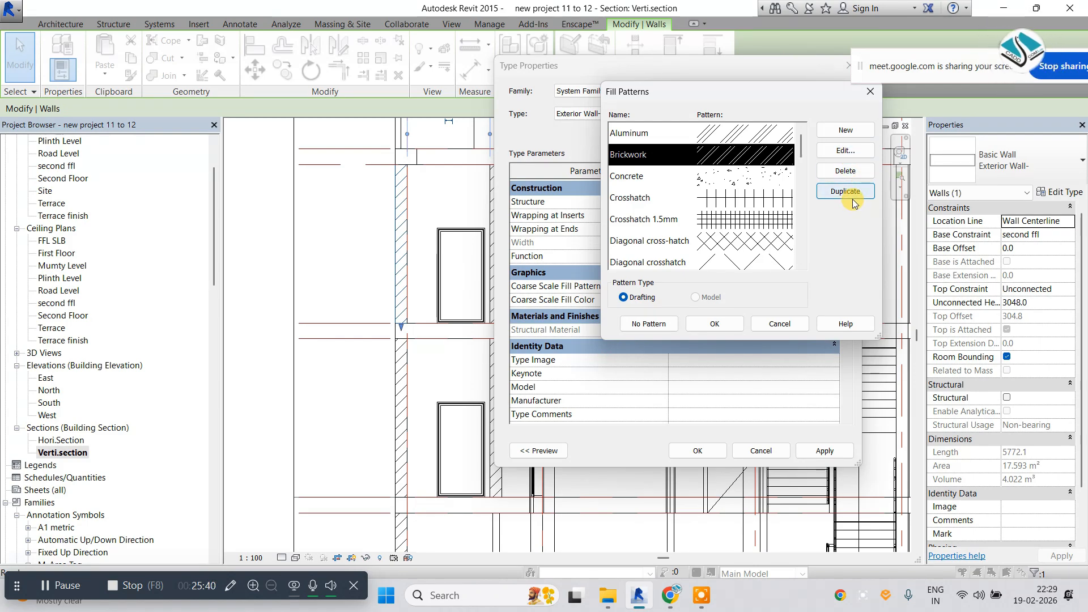
{"action": "left_click", "coordinate": [783, 324]}
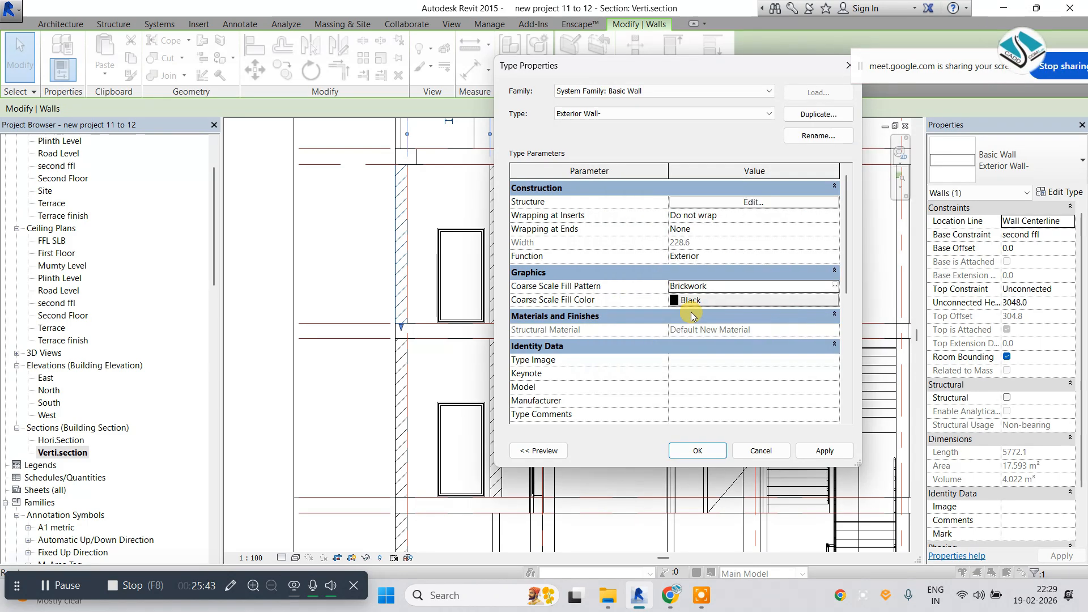
{"action": "left_click", "coordinate": [835, 286]}
{"action": "left_click", "coordinate": [762, 135]}
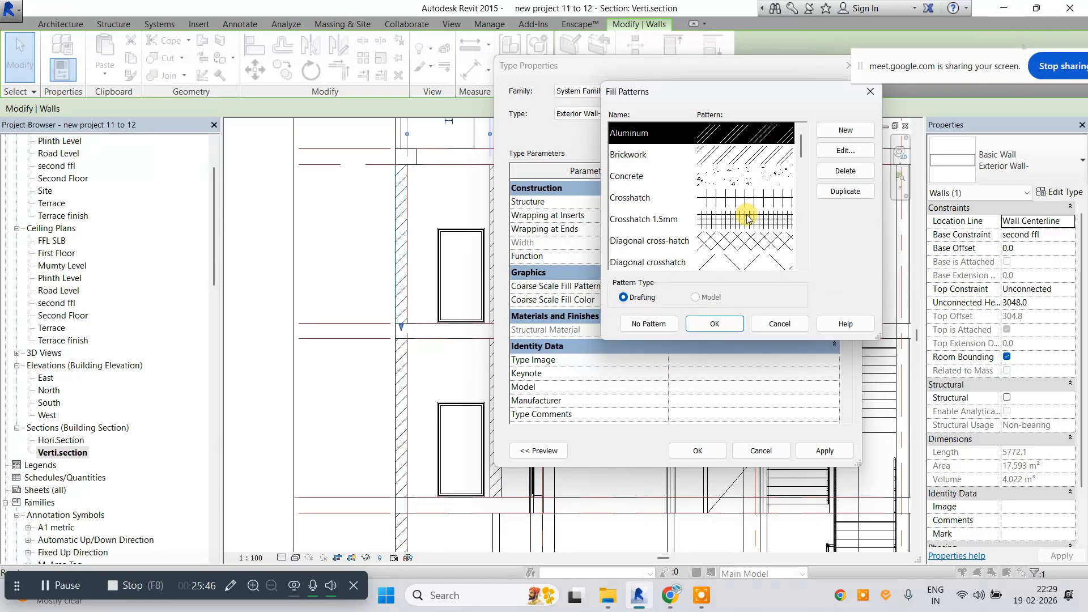
{"action": "left_click", "coordinate": [845, 152]}
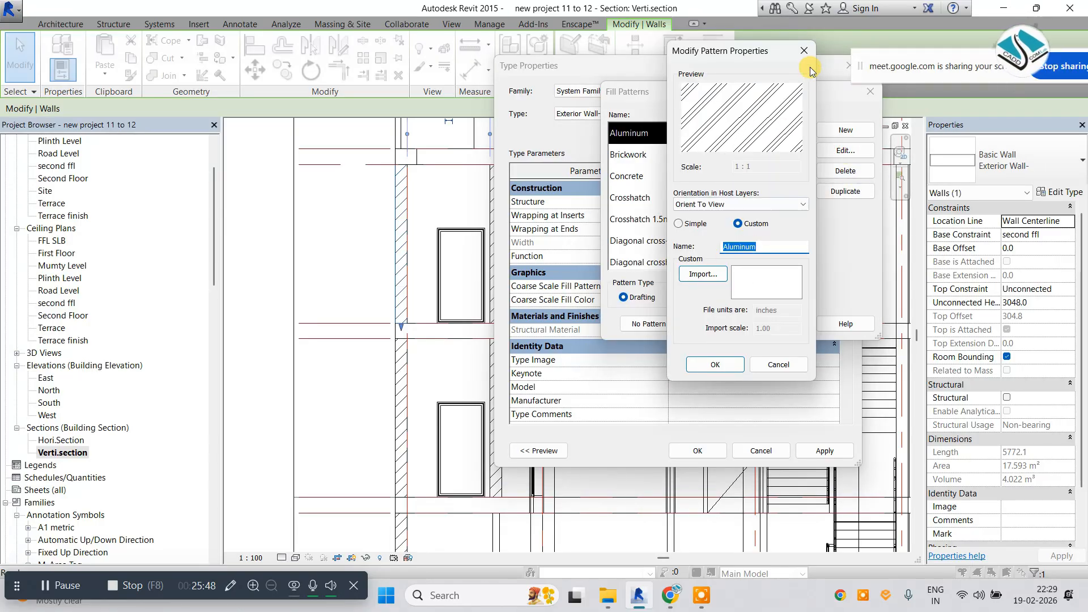
{"action": "left_click", "coordinate": [804, 50]}
Set the Diagonal up pattern's line spacing to 1 mm and apply it as the Exterior Wall- type's coarse scale fill pattern.
{"action": "scroll", "coordinate": [739, 187], "scroll_direction": "down", "scroll_amount": 1}
{"action": "scroll", "coordinate": [740, 202], "scroll_direction": "down", "scroll_amount": 1}
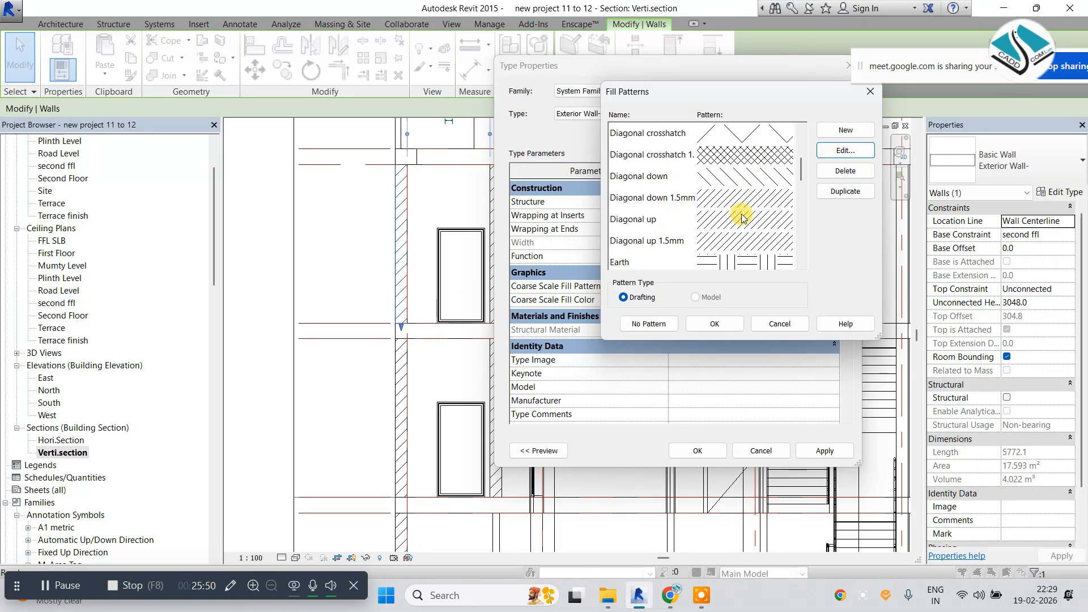
{"action": "left_click", "coordinate": [754, 220]}
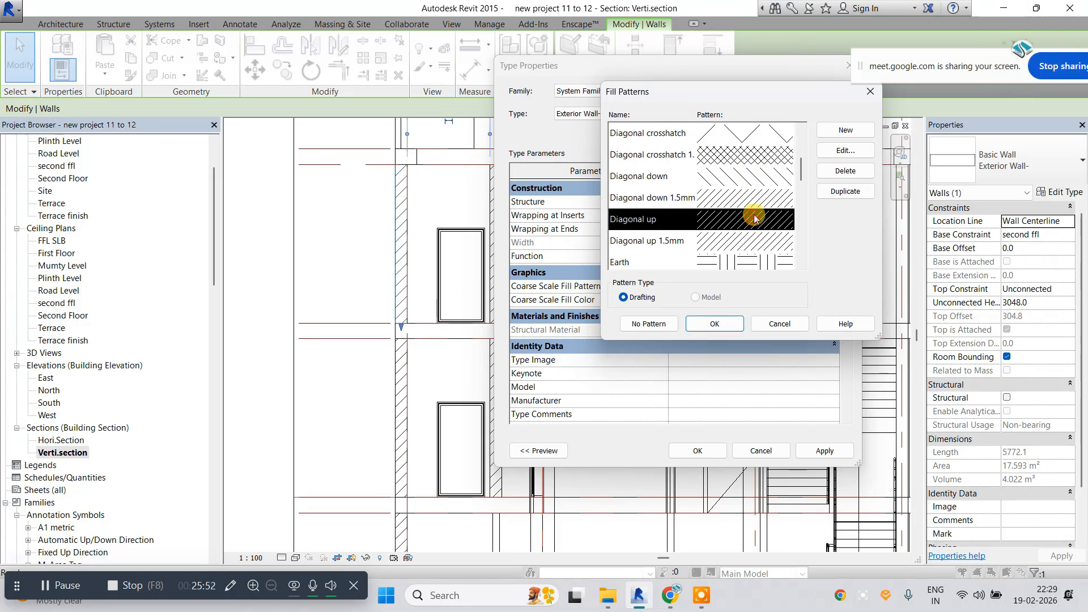
{"action": "left_click", "coordinate": [837, 151]}
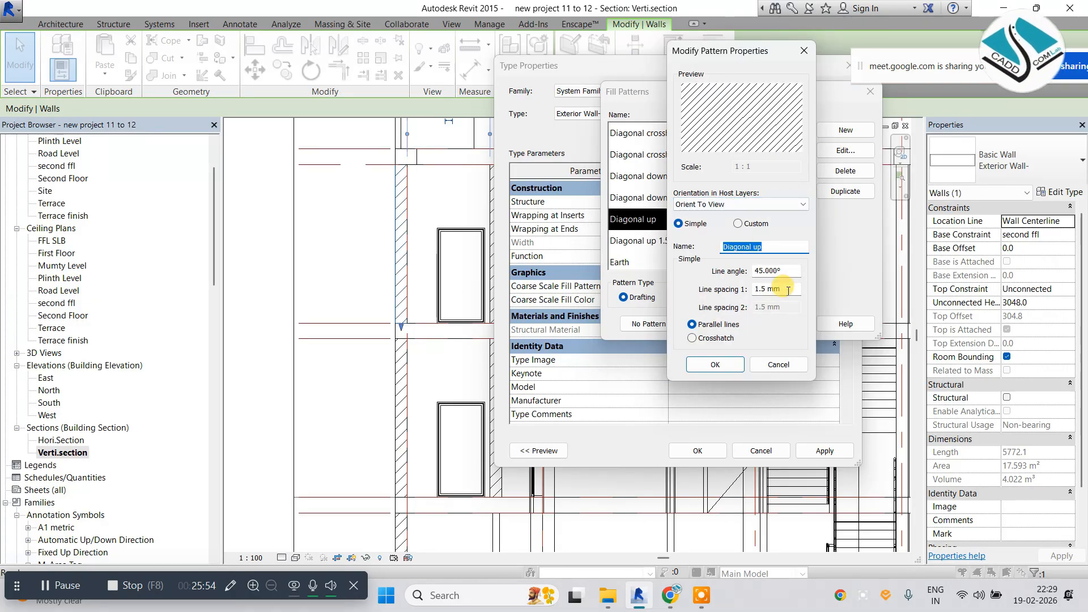
{"action": "type", "text": "1."}
{"action": "key", "text": "Return"}
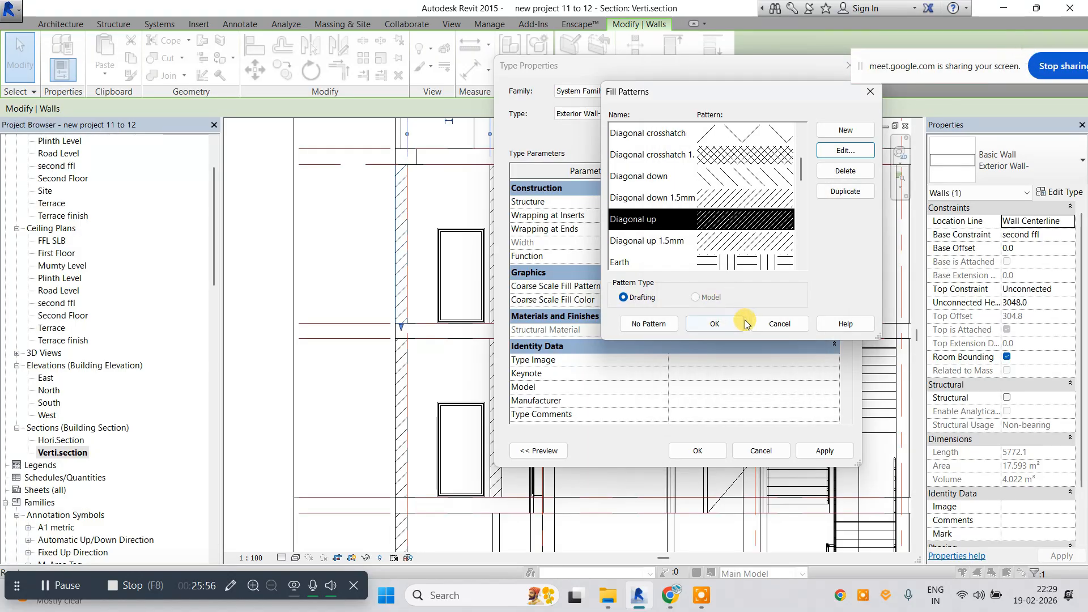
{"action": "left_click", "coordinate": [714, 325]}
{"action": "left_click", "coordinate": [824, 451]}
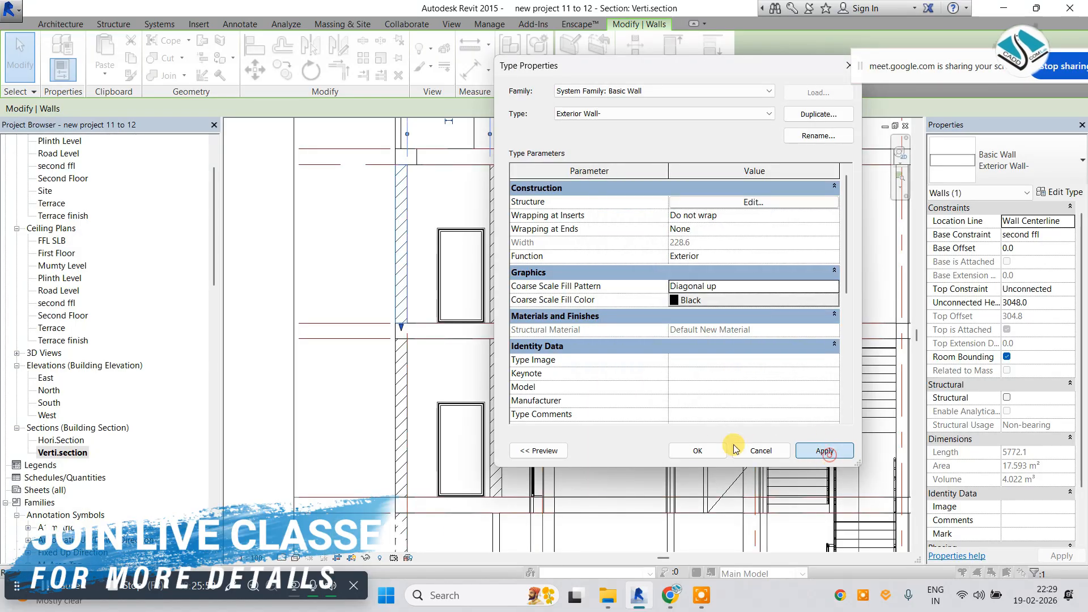
{"action": "left_click", "coordinate": [698, 450]}
Open the layer structure of the Exterior Wall- type with a preview in section view.
{"action": "left_click", "coordinate": [362, 272]}
{"action": "left_click", "coordinate": [401, 264]}
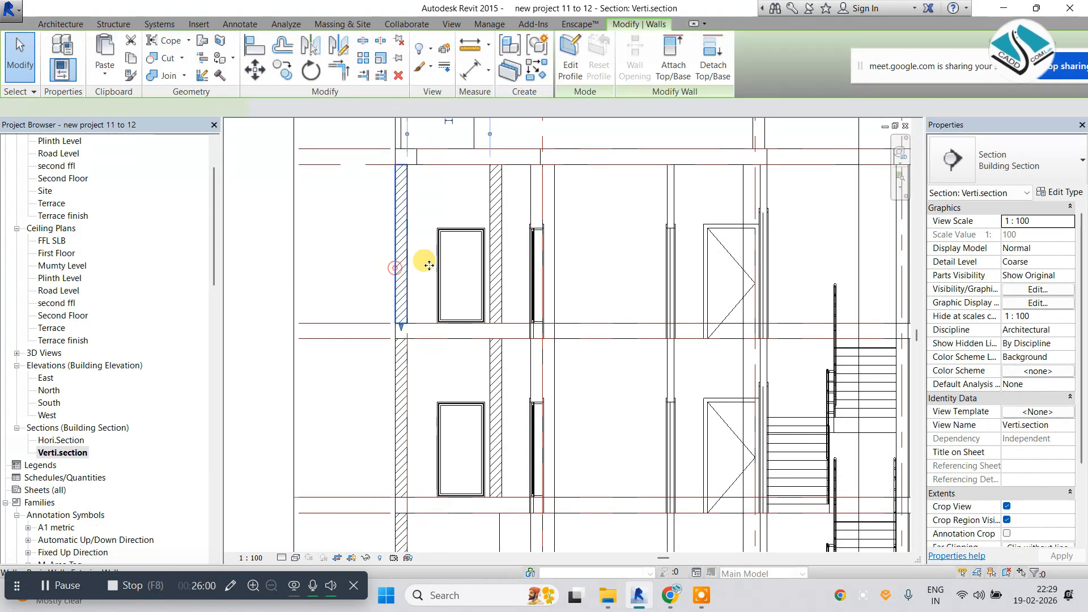
{"action": "left_click", "coordinate": [1056, 192]}
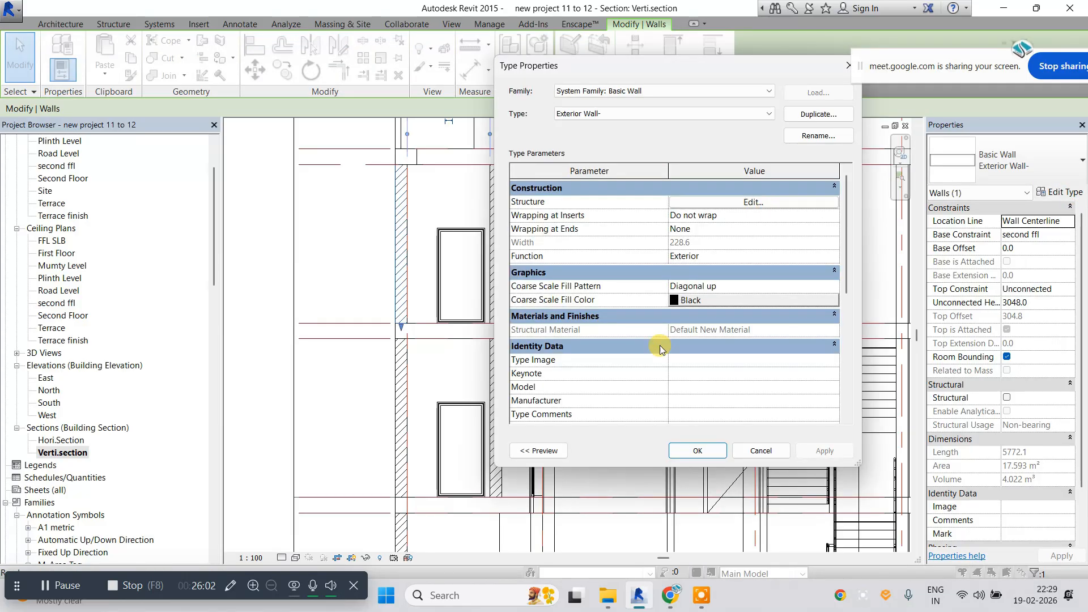
{"action": "left_click", "coordinate": [538, 449]}
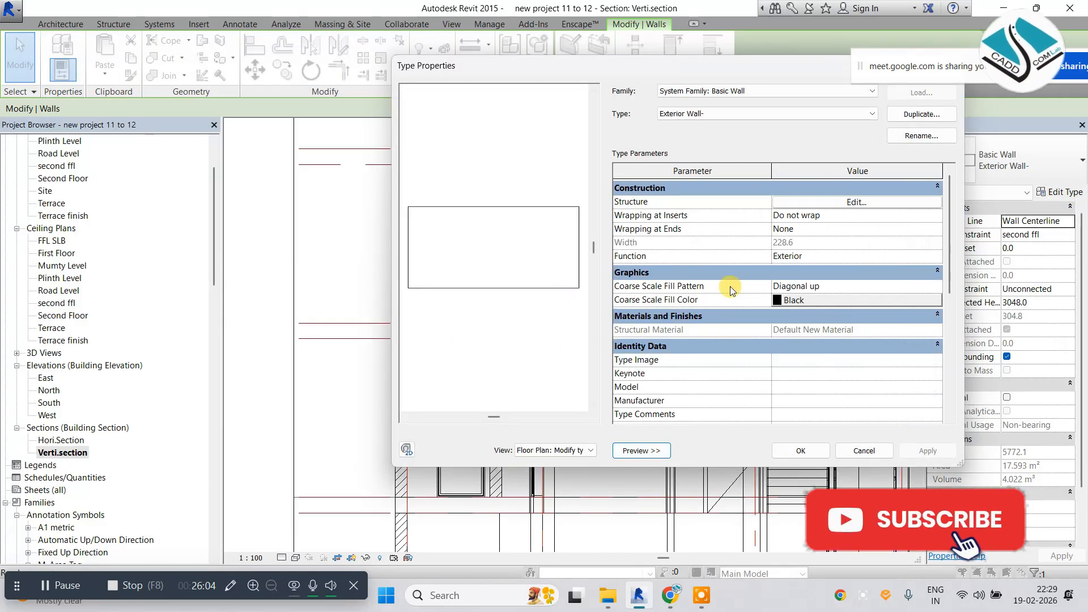
{"action": "left_click", "coordinate": [859, 202]}
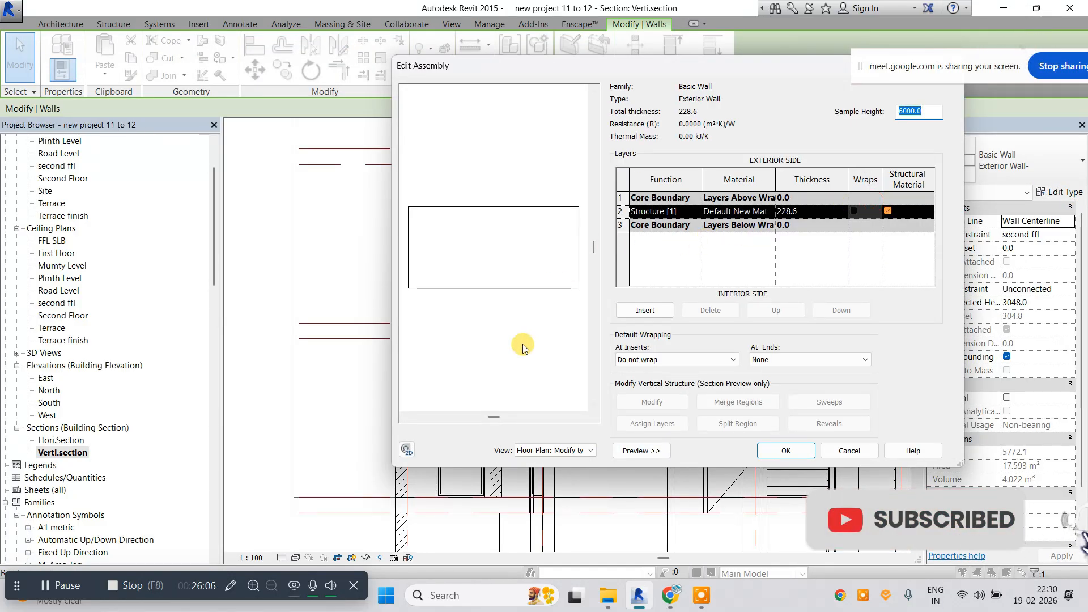
{"action": "left_click", "coordinate": [543, 450]}
{"action": "left_click", "coordinate": [543, 470]}
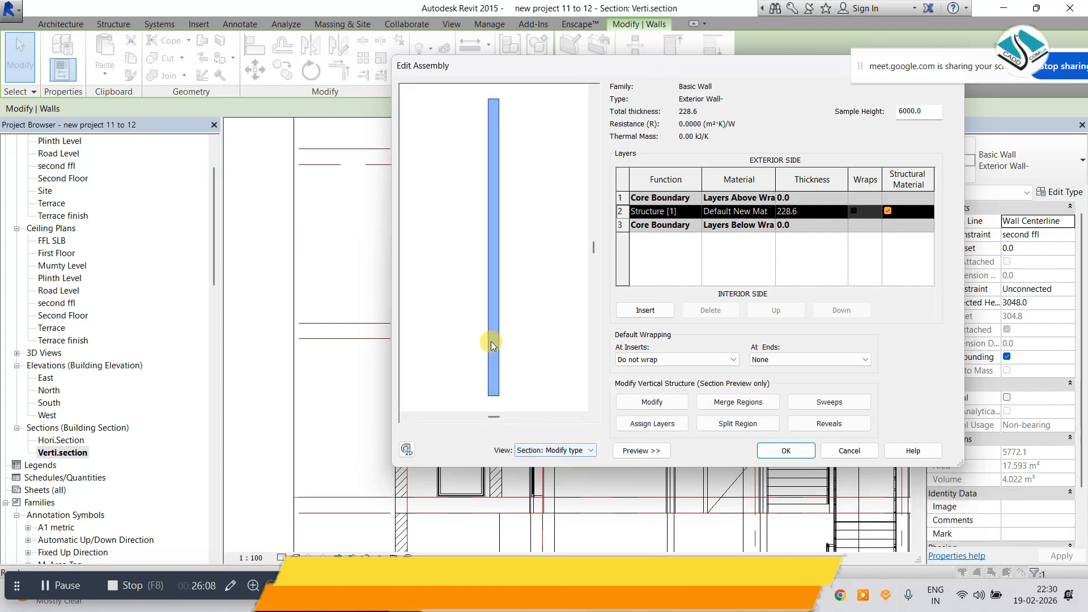
{"action": "scroll", "coordinate": [492, 306], "scroll_direction": "up", "scroll_amount": 6}
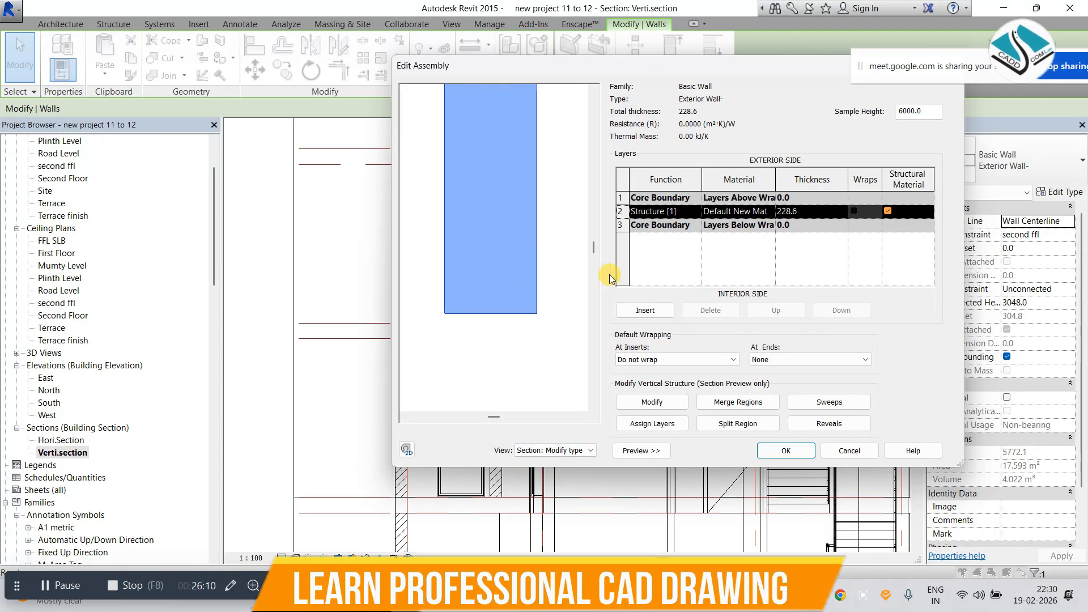
Try to add a 15 mm layer on each side of the Exterior Wall- type's 228.6 mm structure layer.
{"action": "left_click", "coordinate": [645, 310]}
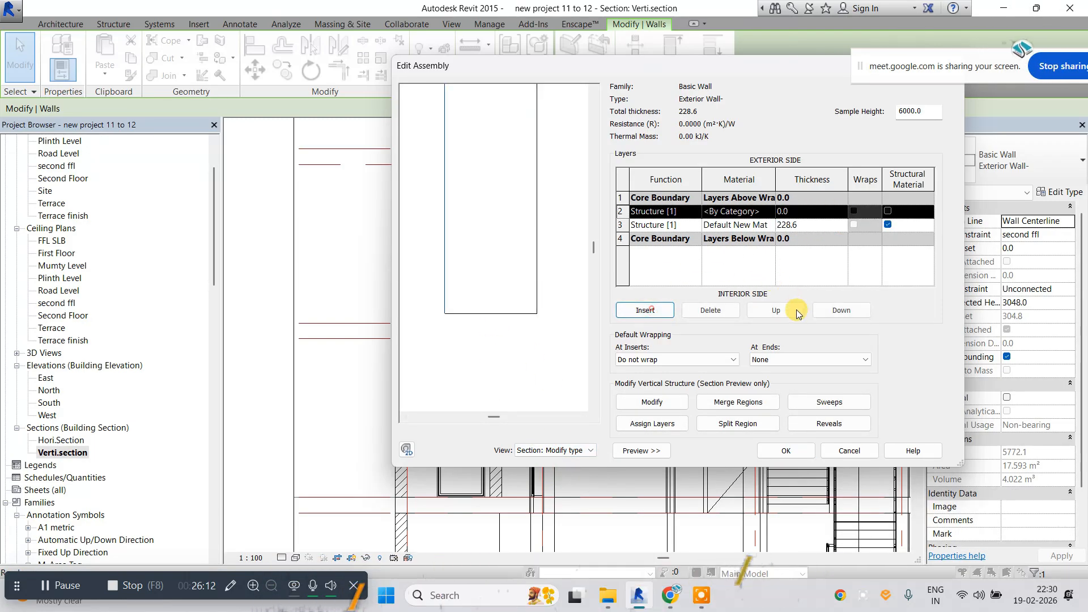
{"action": "left_click", "coordinate": [800, 210]}
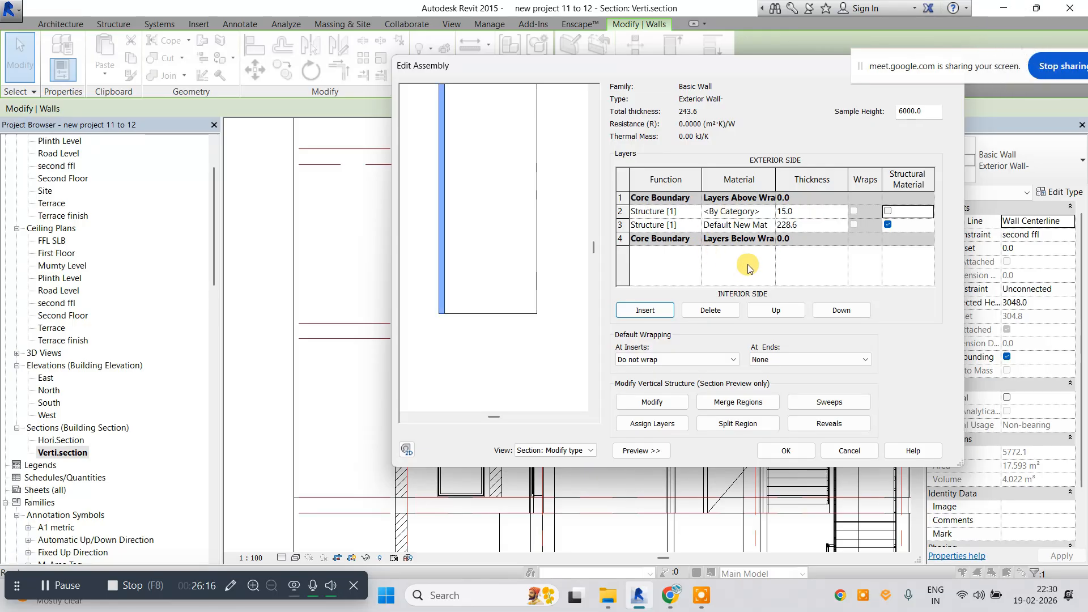
{"action": "left_click", "coordinate": [658, 312]}
{"action": "left_click", "coordinate": [825, 310]}
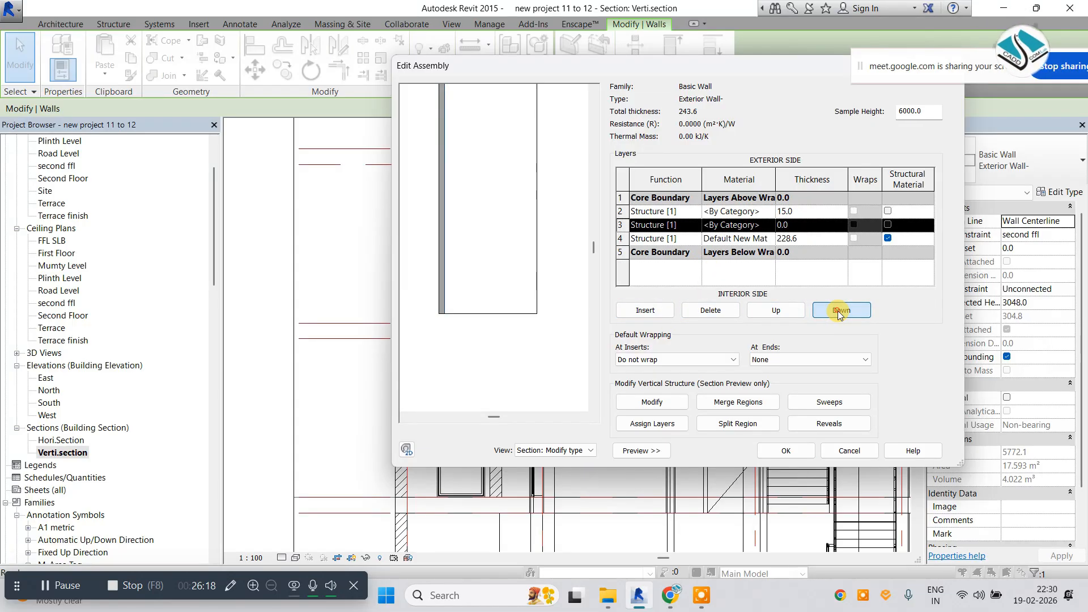
{"action": "left_click", "coordinate": [838, 310]}
{"action": "left_click", "coordinate": [798, 240]}
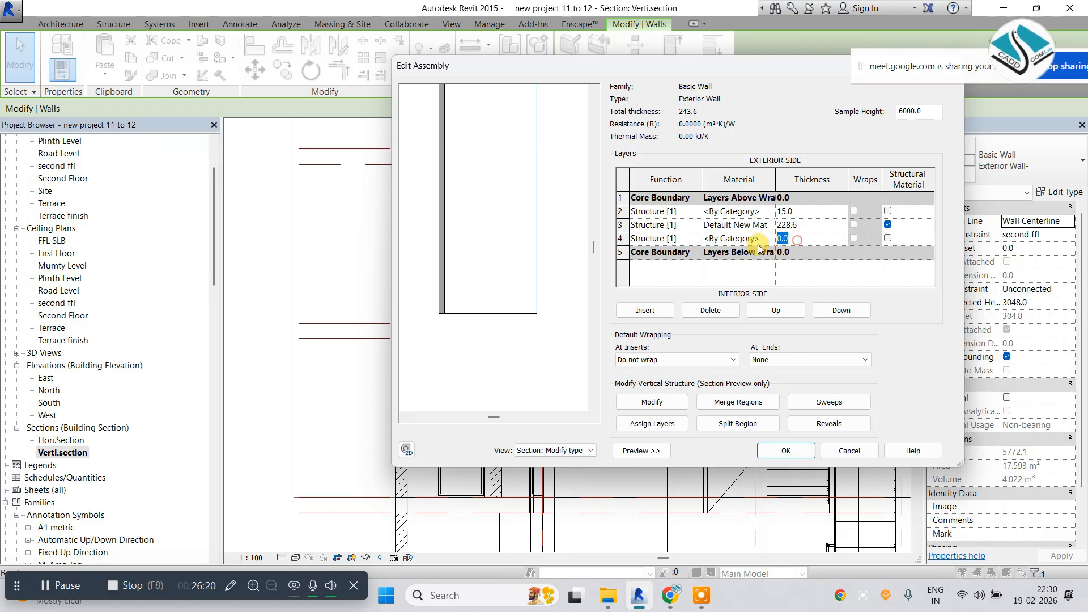
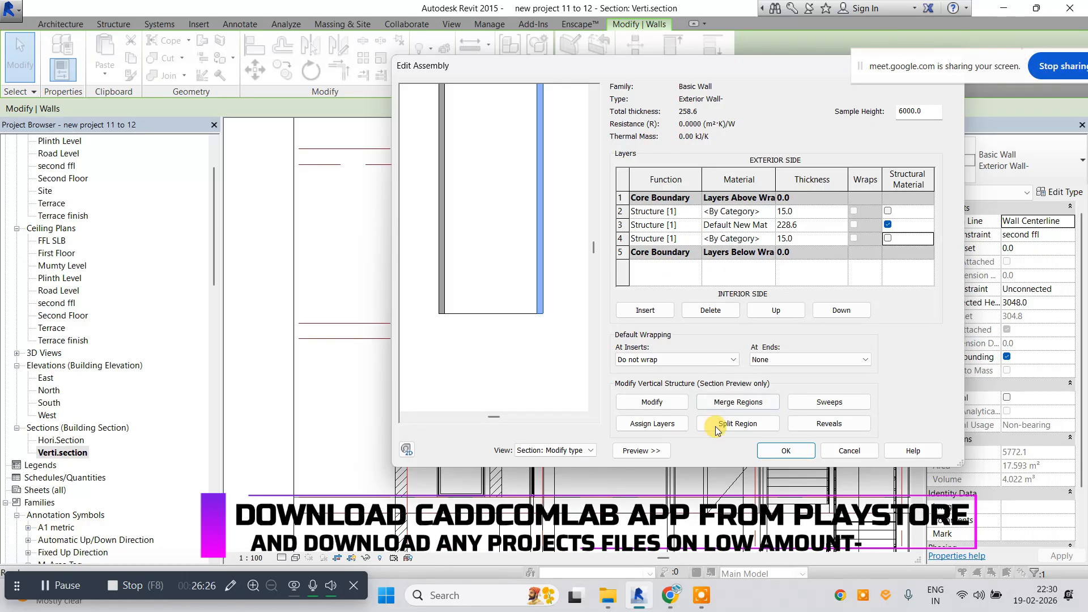
{"action": "left_click", "coordinate": [799, 447]}
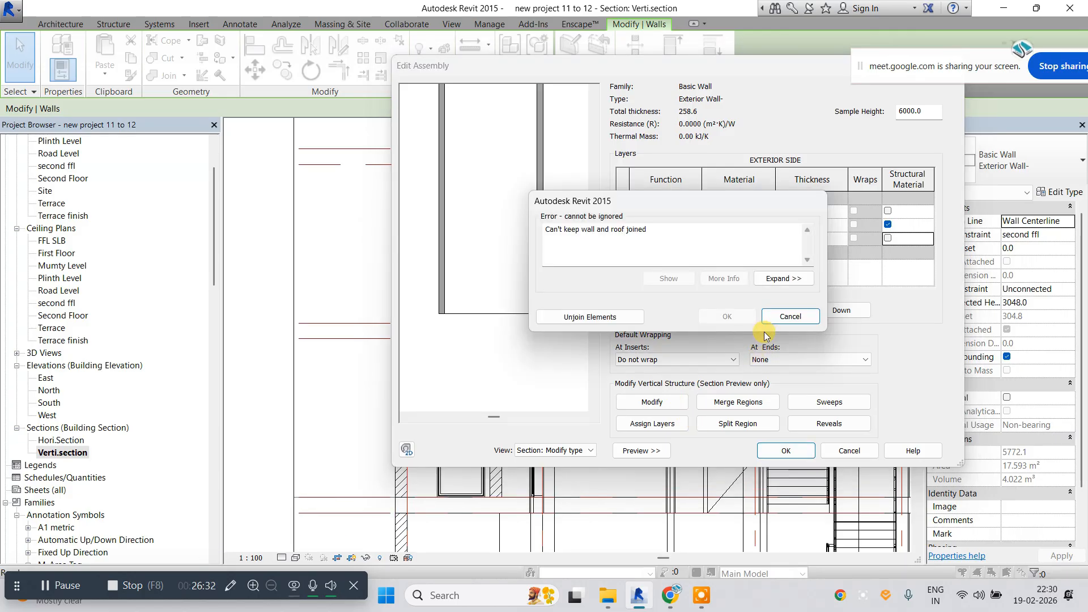
{"action": "left_click", "coordinate": [791, 317]}
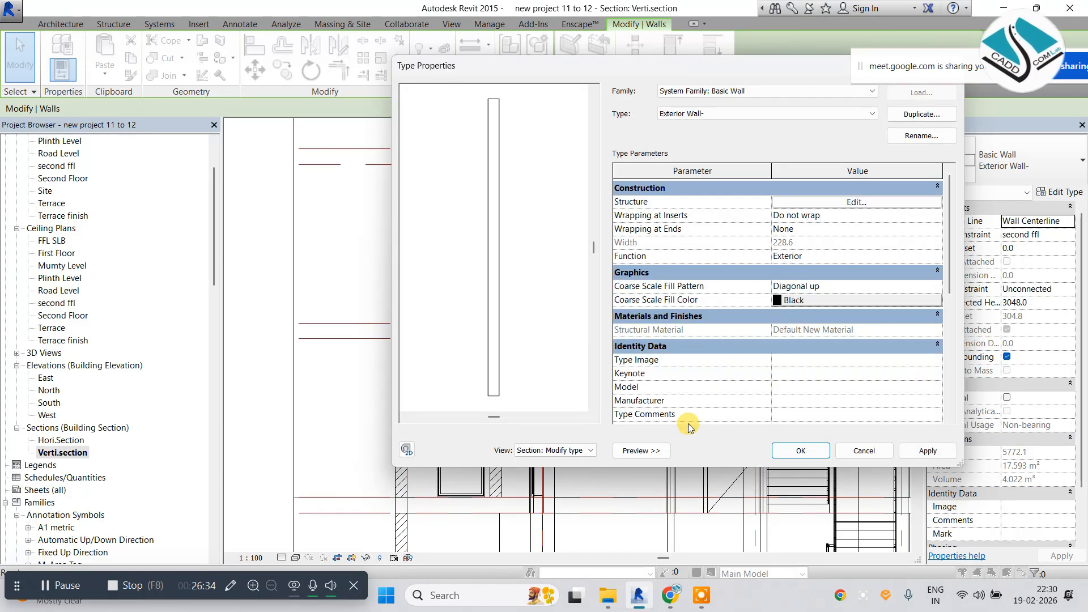
Insert a 20 mm layer on the exterior side of the Exterior Wall- type's structure, unjoining the conflicting elements.
{"action": "left_click", "coordinate": [856, 205]}
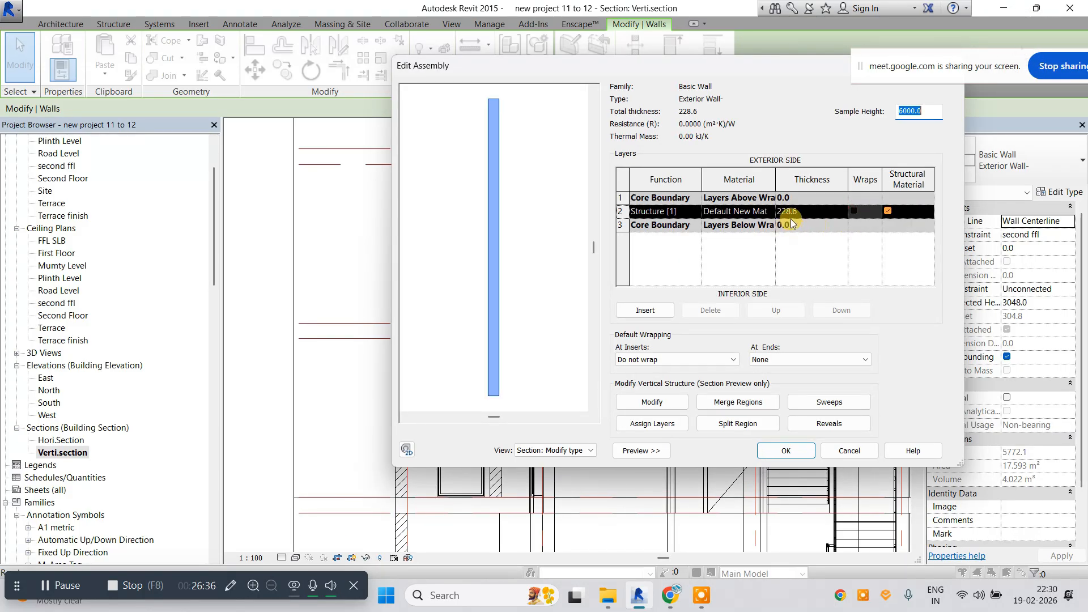
{"action": "left_click", "coordinate": [666, 309]}
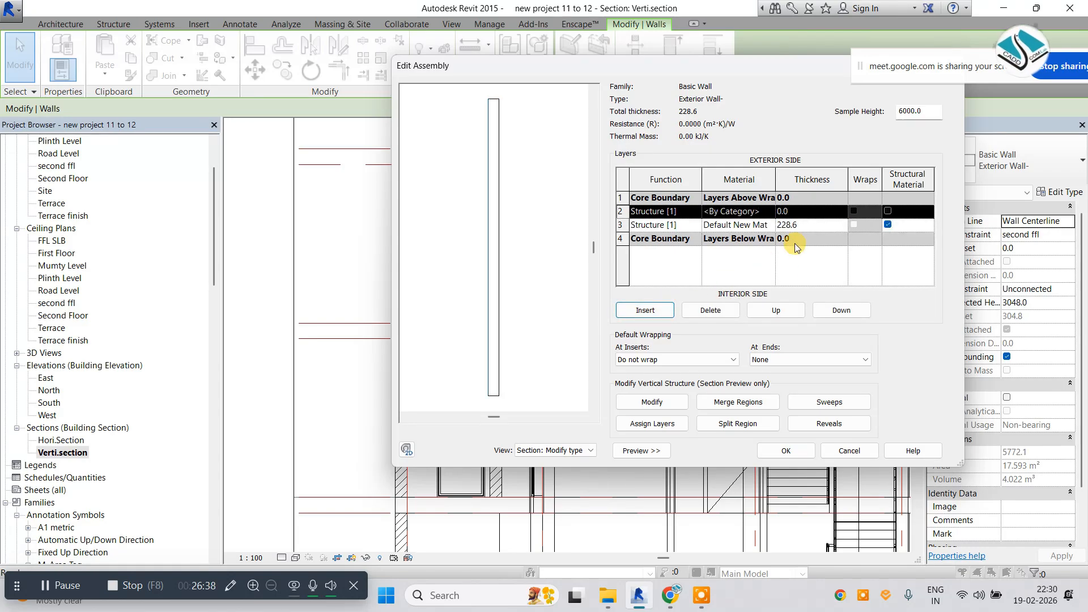
{"action": "left_click", "coordinate": [793, 209]}
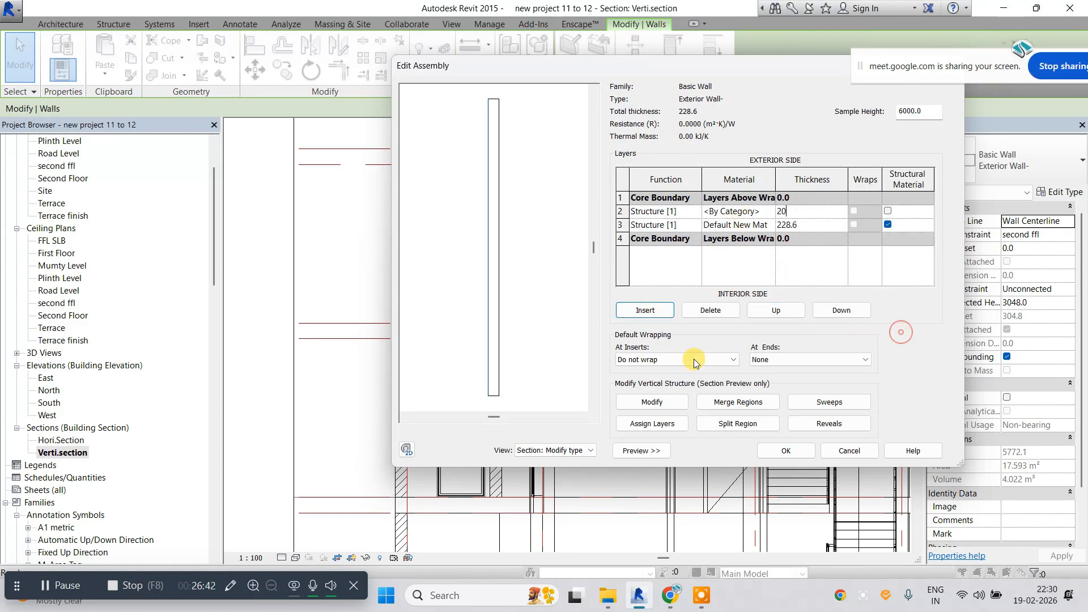
{"action": "type", "text": "20"}
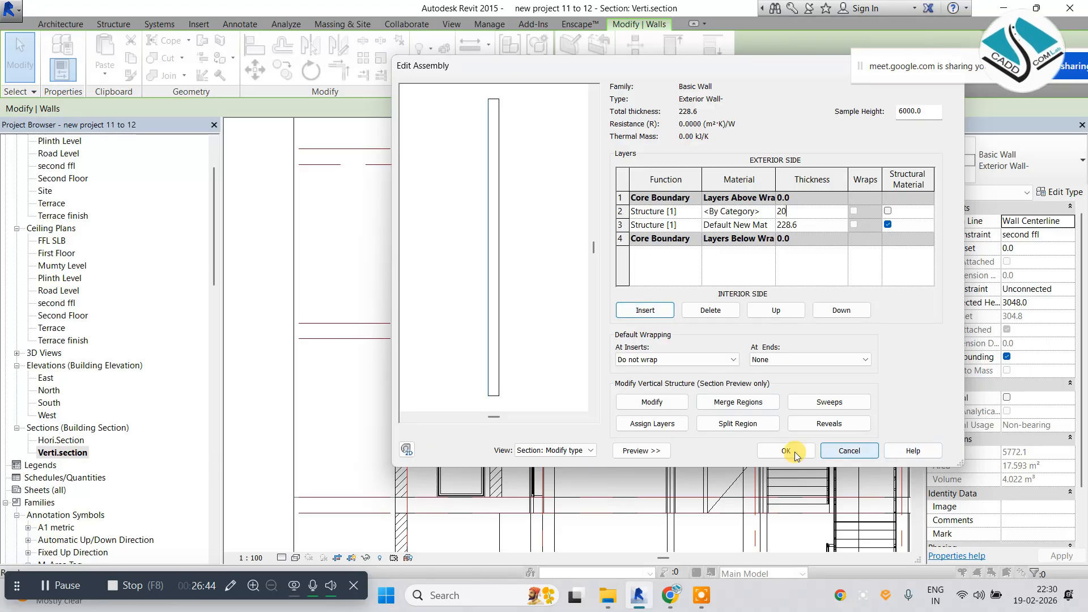
{"action": "left_click", "coordinate": [789, 451]}
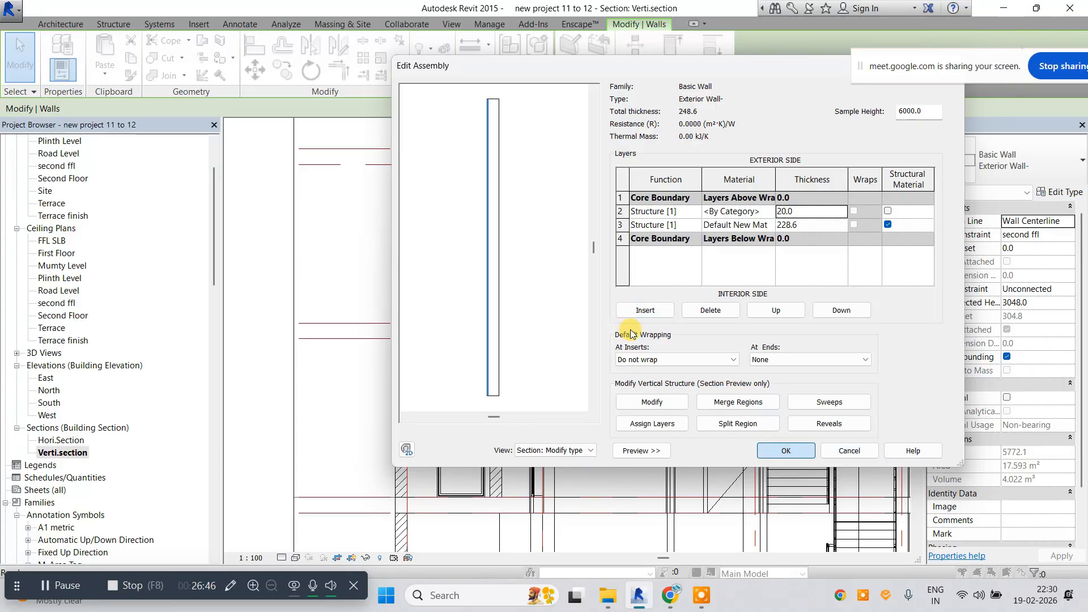
{"action": "key", "text": "Return"}
{"action": "left_click", "coordinate": [601, 315]}
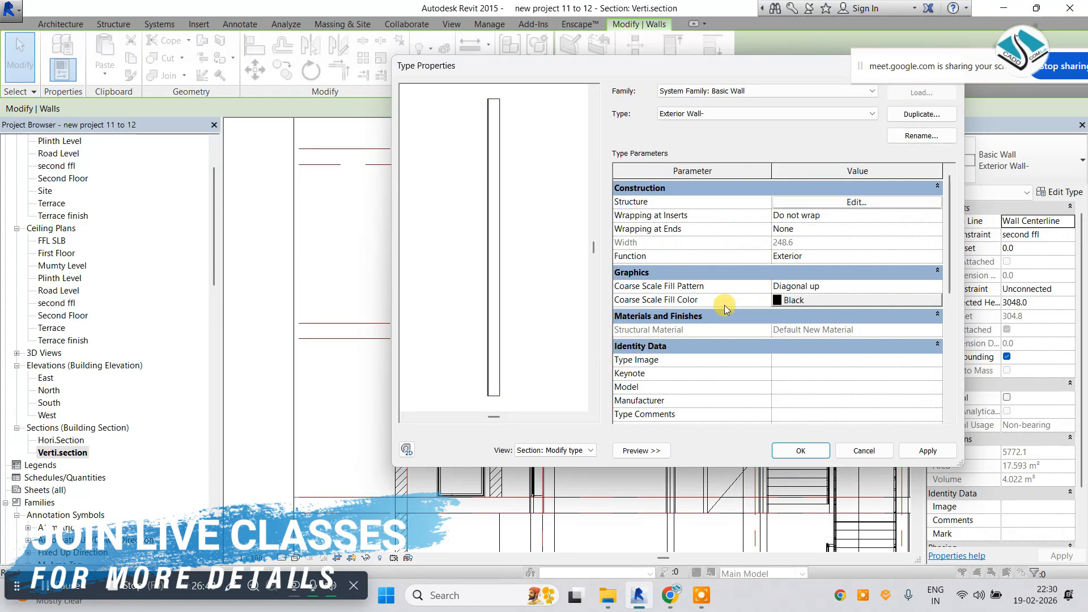
Insert a 20 mm layer on the interior side of the Exterior Wall- type's structure and accept the type changes.
{"action": "left_click", "coordinate": [845, 203]}
{"action": "left_click", "coordinate": [644, 315]}
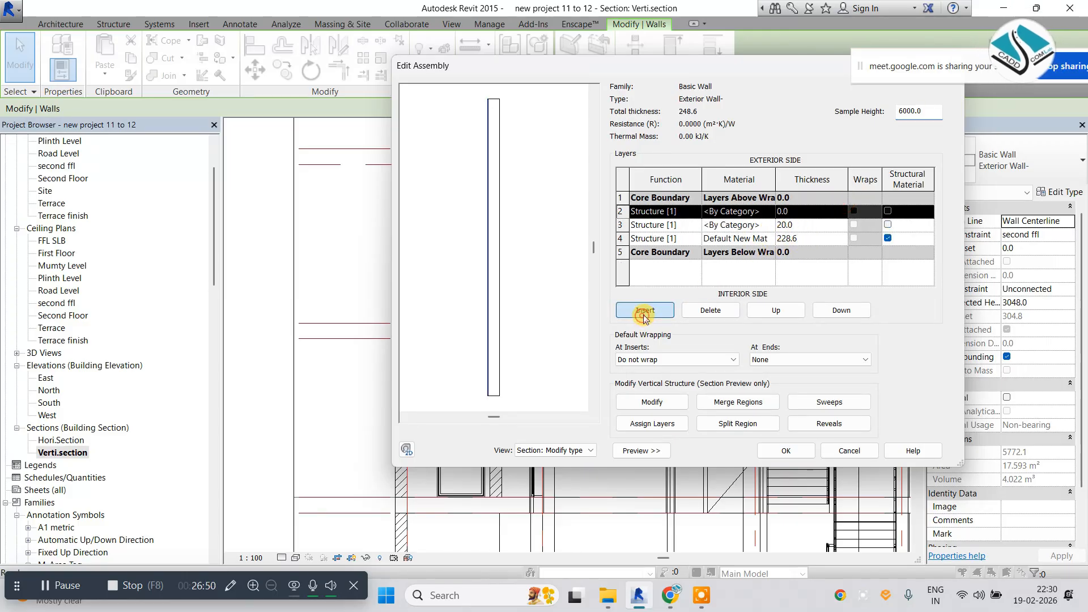
{"action": "left_click", "coordinate": [842, 310]}
{"action": "left_click", "coordinate": [842, 310]}
{"action": "left_click", "coordinate": [798, 237]}
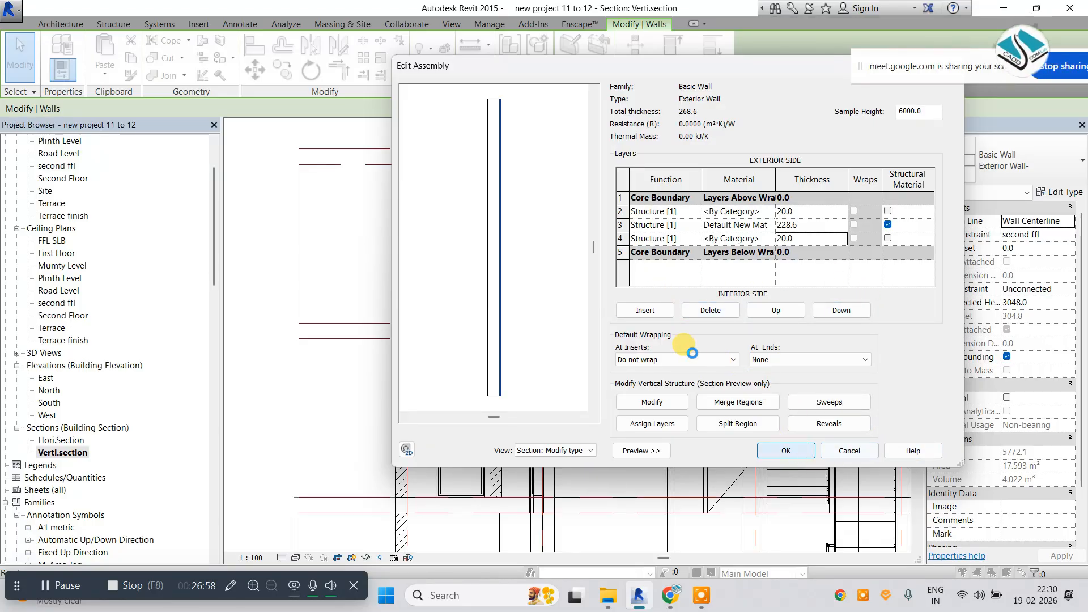
{"action": "key", "text": "Return"}
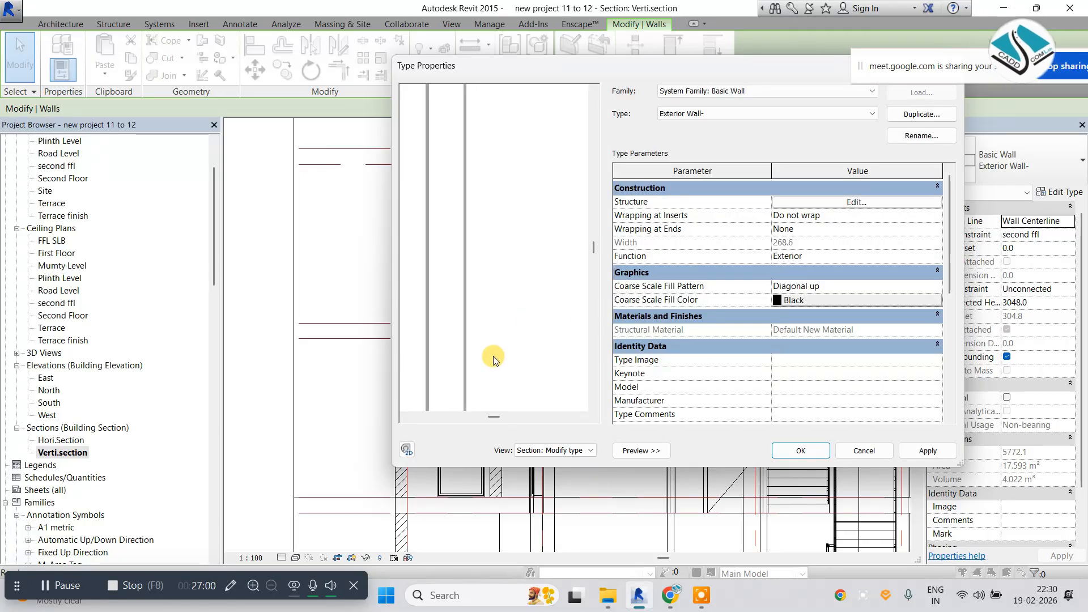
{"action": "left_click", "coordinate": [797, 449]}
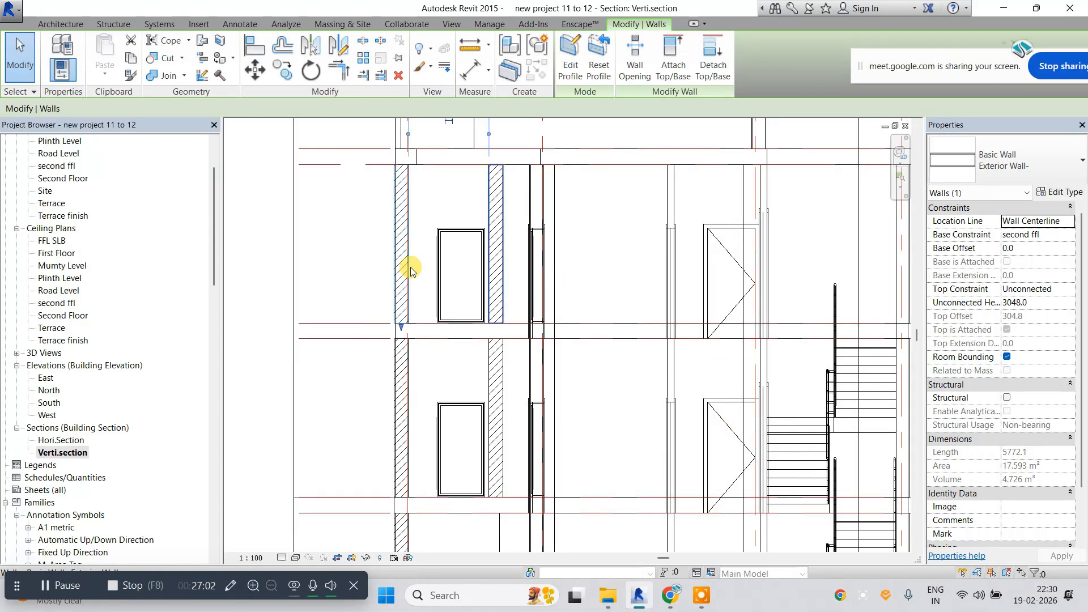
Examine the cut hatching of the exterior walls across the floors, including the wall with windows beside grid 10.
{"action": "left_click", "coordinate": [359, 242]}
{"action": "scroll", "coordinate": [389, 165], "scroll_direction": "up", "scroll_amount": 5}
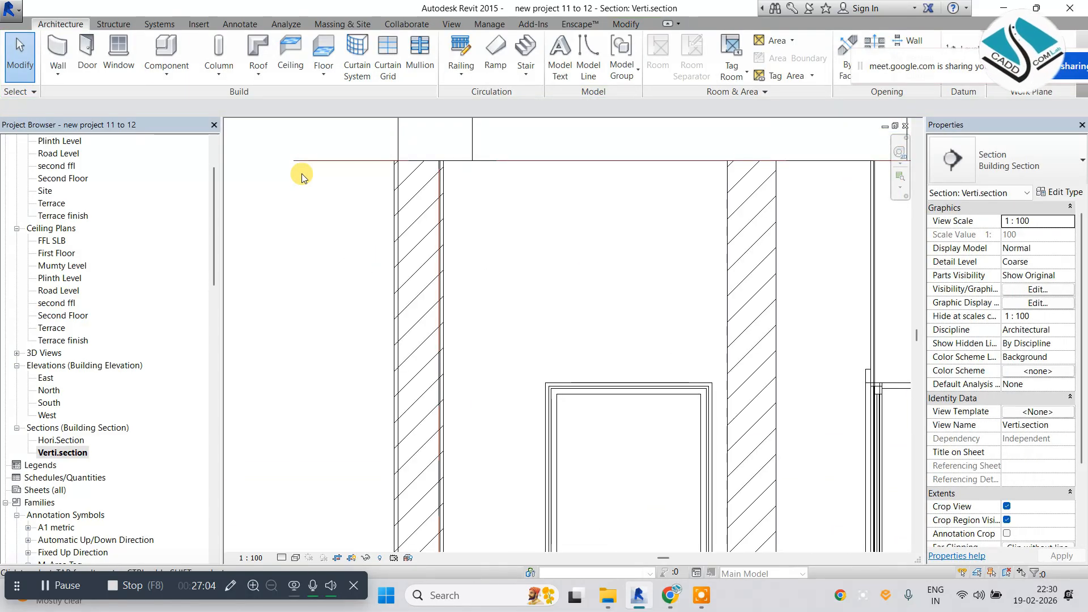
{"action": "scroll", "coordinate": [301, 174], "scroll_direction": "down", "scroll_amount": 5}
{"action": "middle_click_drag", "start_coordinate": [354, 191], "coordinate": [323, 345]}
{"action": "scroll", "coordinate": [323, 346], "scroll_direction": "up", "scroll_amount": 3}
{"action": "scroll", "coordinate": [329, 343], "scroll_direction": "down", "scroll_amount": 1}
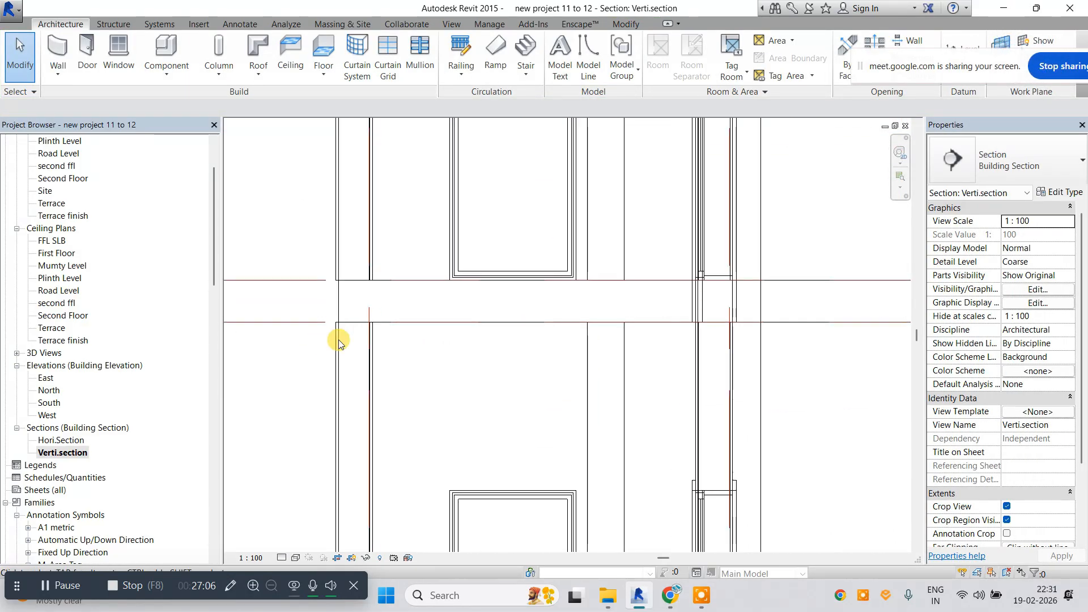
{"action": "scroll", "coordinate": [339, 344], "scroll_direction": "down", "scroll_amount": 2}
{"action": "scroll", "coordinate": [609, 362], "scroll_direction": "up", "scroll_amount": 2}
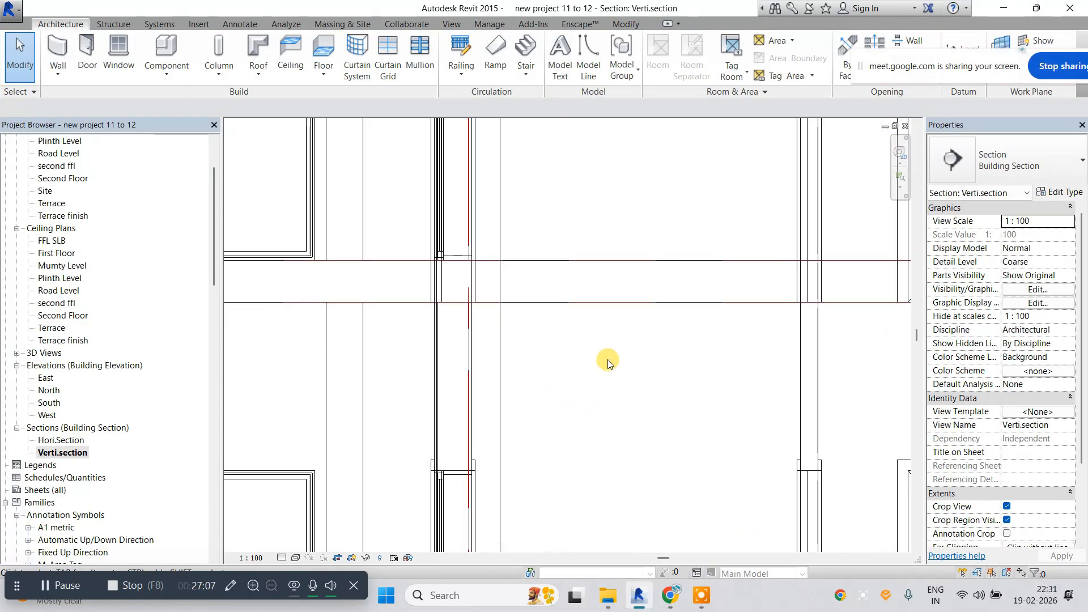
{"action": "left_click", "coordinate": [451, 346]}
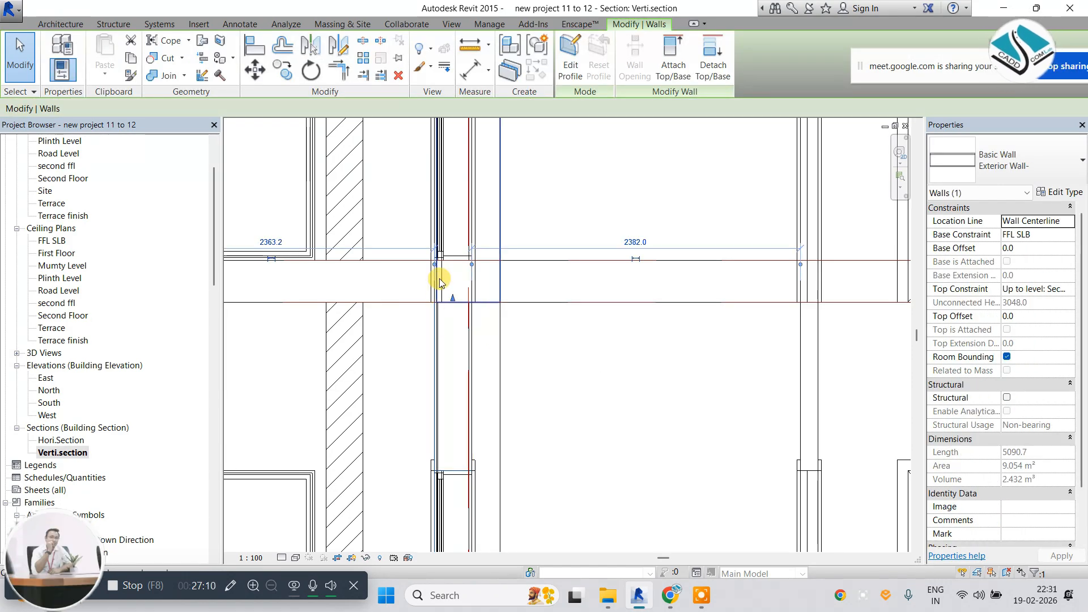
{"action": "scroll", "coordinate": [481, 312], "scroll_direction": "down", "scroll_amount": 3}
{"action": "left_click", "coordinate": [470, 311]}
{"action": "scroll", "coordinate": [463, 309], "scroll_direction": "down", "scroll_amount": 2}
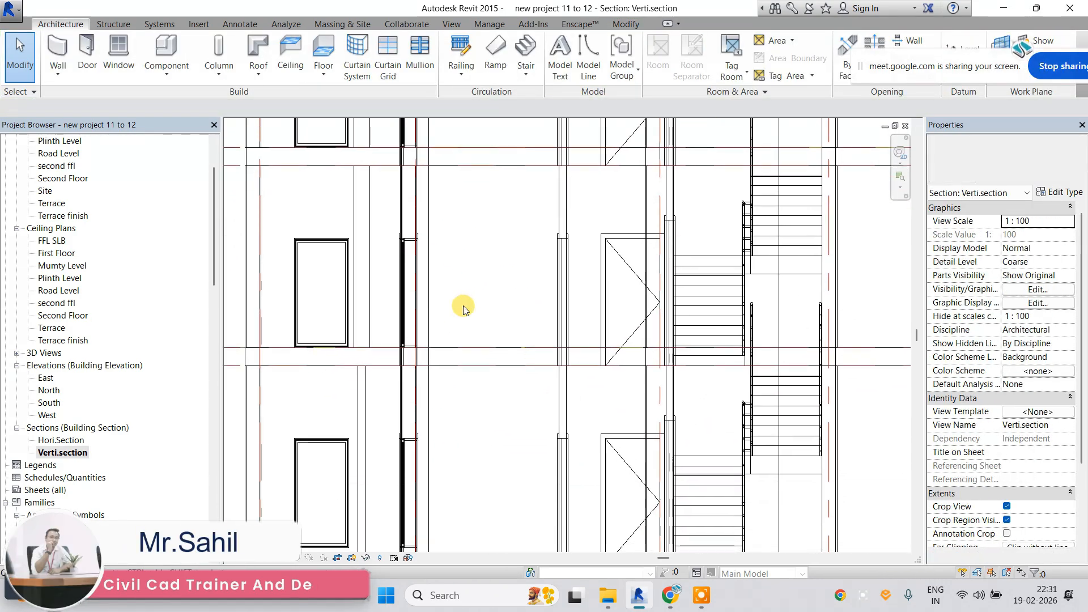
Inspect the walls around the staircase and the properties of the second-floor 9x9 rectangular column near grid 12.
{"action": "scroll", "coordinate": [448, 313], "scroll_direction": "up", "scroll_amount": 5}
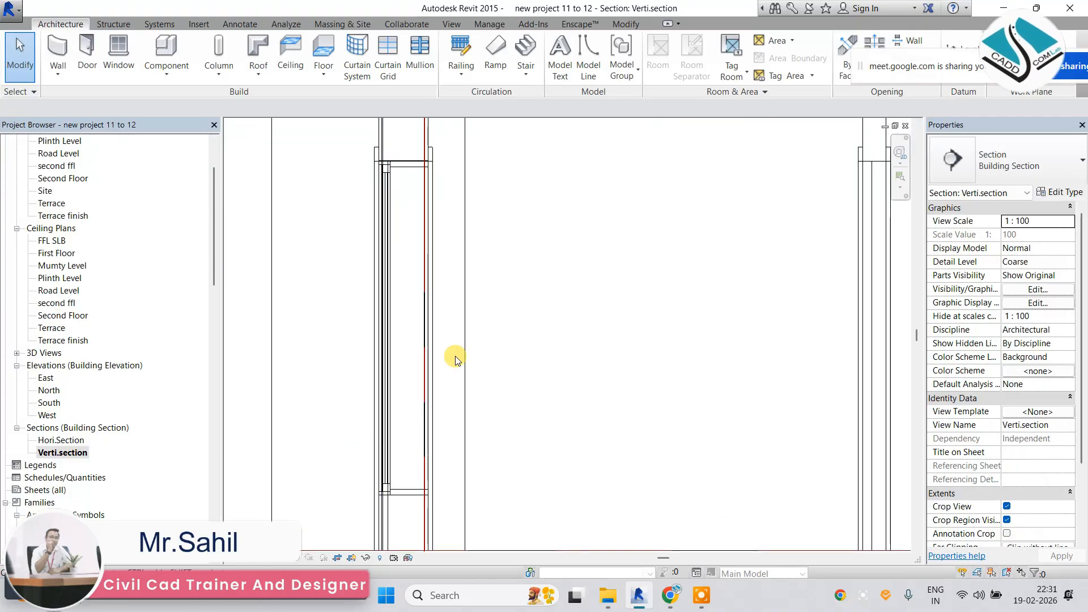
{"action": "scroll", "coordinate": [455, 356], "scroll_direction": "down", "scroll_amount": 4}
{"action": "scroll", "coordinate": [539, 359], "scroll_direction": "down", "scroll_amount": 2}
{"action": "middle_click_drag", "start_coordinate": [638, 353], "coordinate": [500, 377]}
{"action": "scroll", "coordinate": [501, 376], "scroll_direction": "up", "scroll_amount": 2}
{"action": "scroll", "coordinate": [504, 372], "scroll_direction": "down", "scroll_amount": 1}
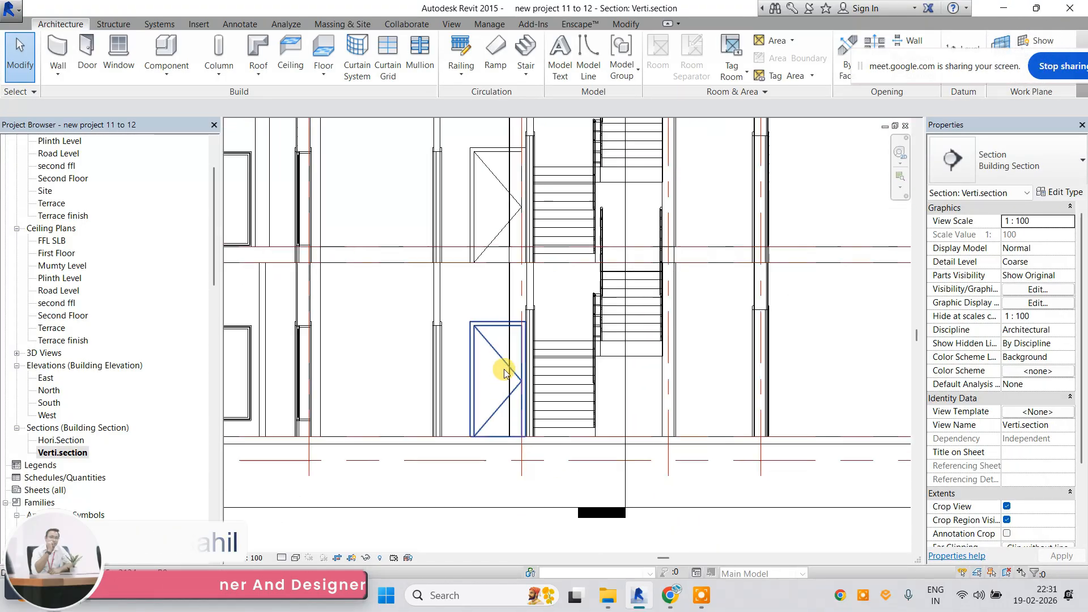
{"action": "scroll", "coordinate": [590, 323], "scroll_direction": "down", "scroll_amount": 3}
{"action": "scroll", "coordinate": [691, 275], "scroll_direction": "up", "scroll_amount": 3}
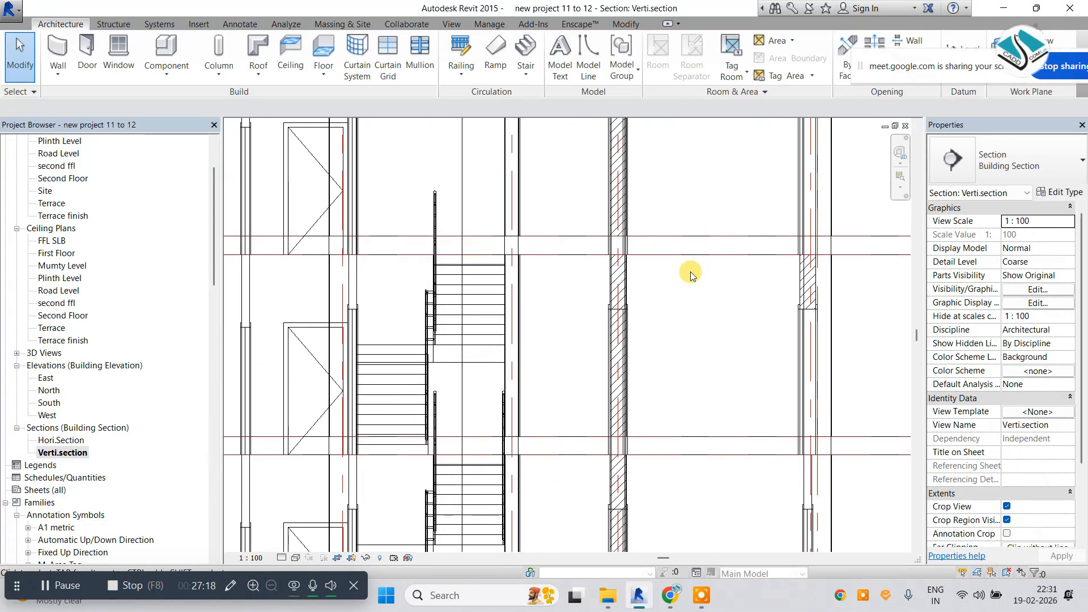
{"action": "scroll", "coordinate": [551, 190], "scroll_direction": "up", "scroll_amount": 2}
{"action": "left_click", "coordinate": [538, 216]}
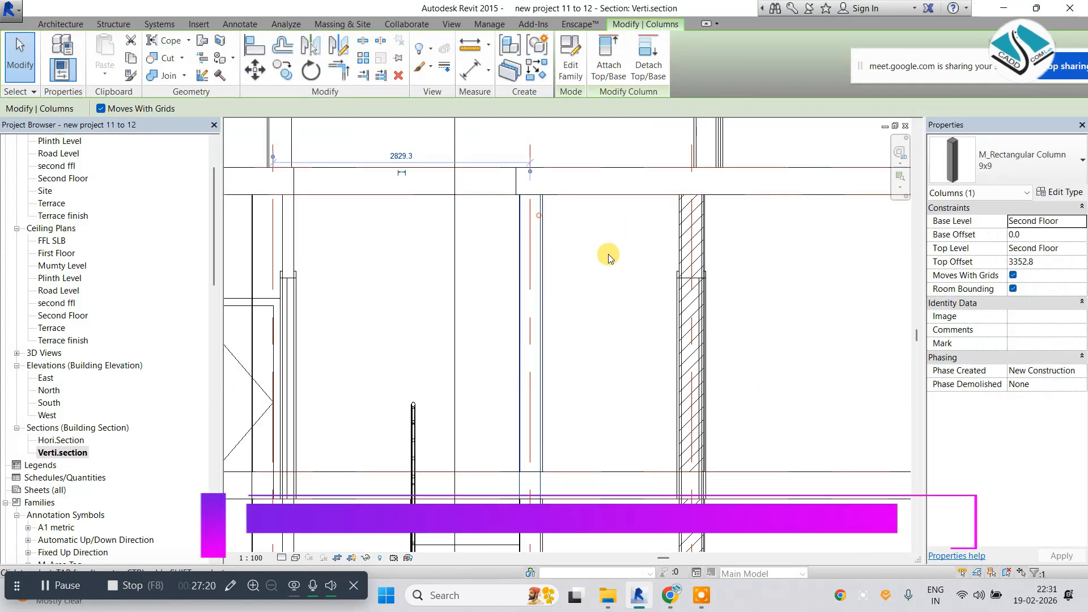
{"action": "scroll", "coordinate": [609, 256], "scroll_direction": "down", "scroll_amount": 2}
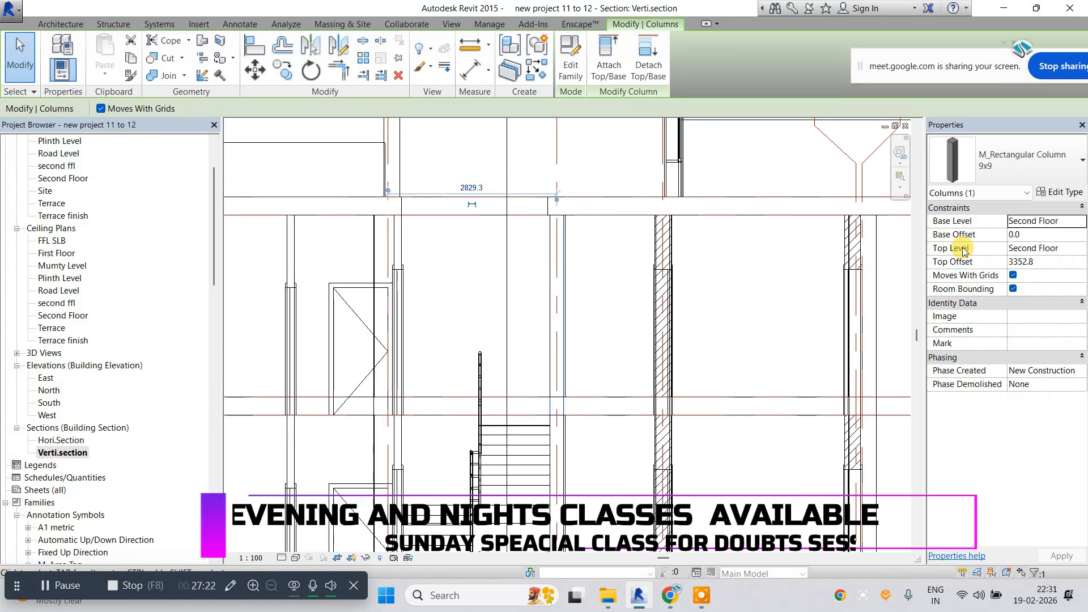
{"action": "scroll", "coordinate": [618, 351], "scroll_direction": "down", "scroll_amount": 3}
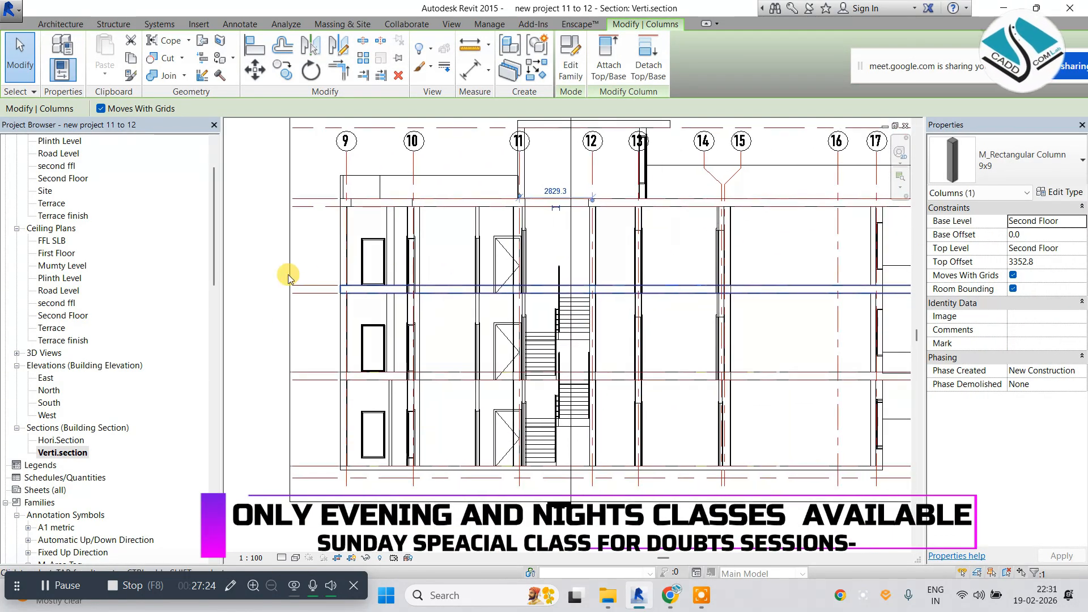
{"action": "left_click", "coordinate": [246, 245]}
{"action": "middle_click_drag", "start_coordinate": [566, 346], "coordinate": [494, 353]}
{"action": "scroll", "coordinate": [790, 375], "scroll_direction": "up", "scroll_amount": 1}
{"action": "middle_click_drag", "start_coordinate": [516, 403], "coordinate": [617, 383]}
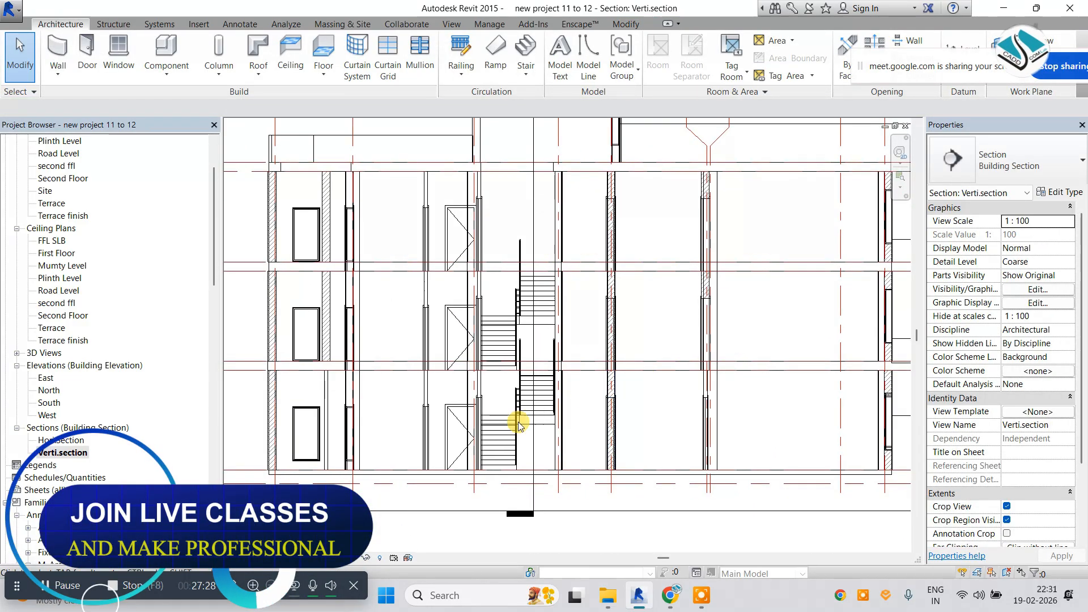
Try the Fine detail level in the Verti.section view, then return it to Coarse.
{"action": "left_click", "coordinate": [282, 558]}
{"action": "left_click", "coordinate": [300, 530]}
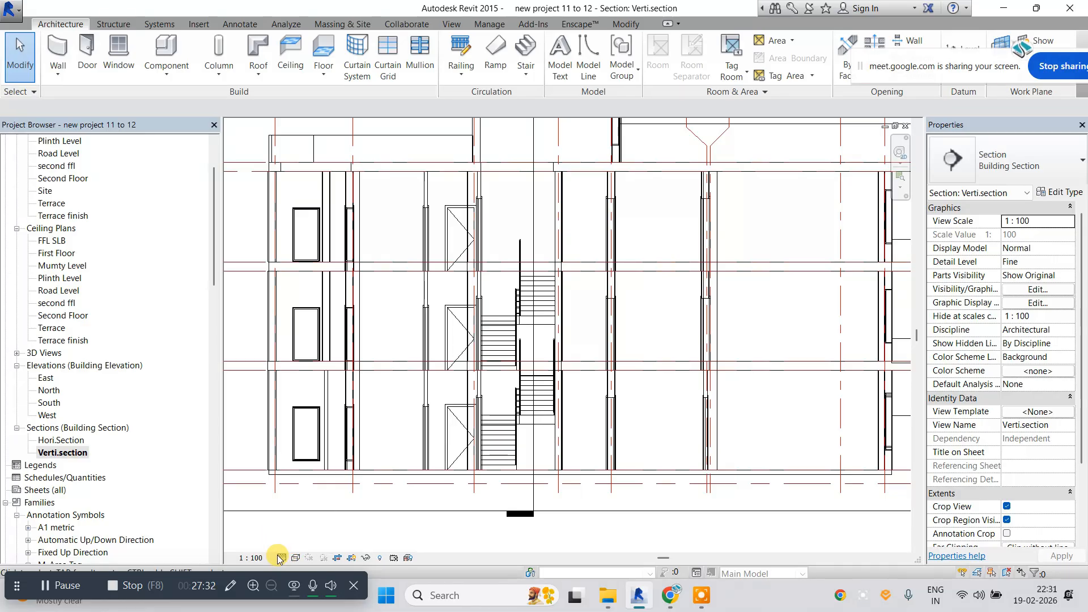
{"action": "left_click", "coordinate": [300, 517]}
Try the Hidden Line and Consistent Colors visual styles on the section, then return it to Wireframe.
{"action": "left_click", "coordinate": [296, 557]}
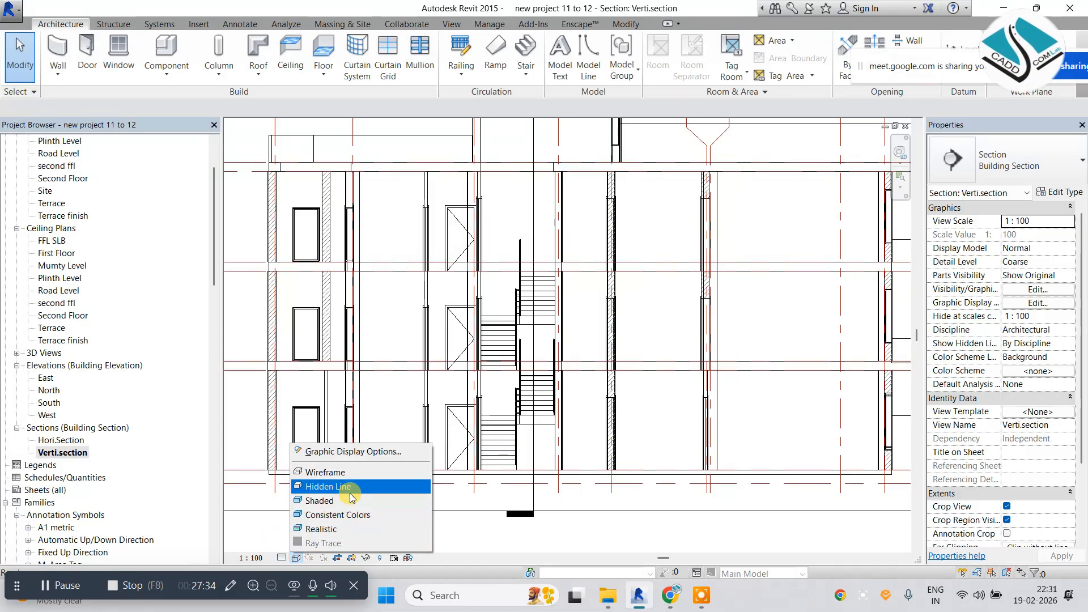
{"action": "left_click", "coordinate": [326, 486]}
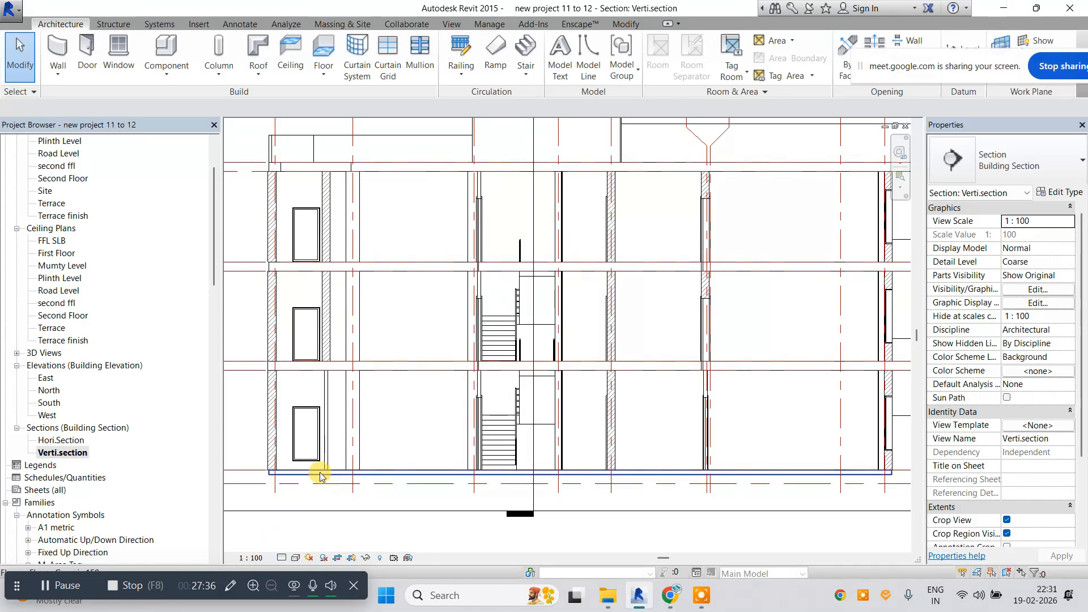
{"action": "scroll", "coordinate": [258, 452], "scroll_direction": "up", "scroll_amount": 3}
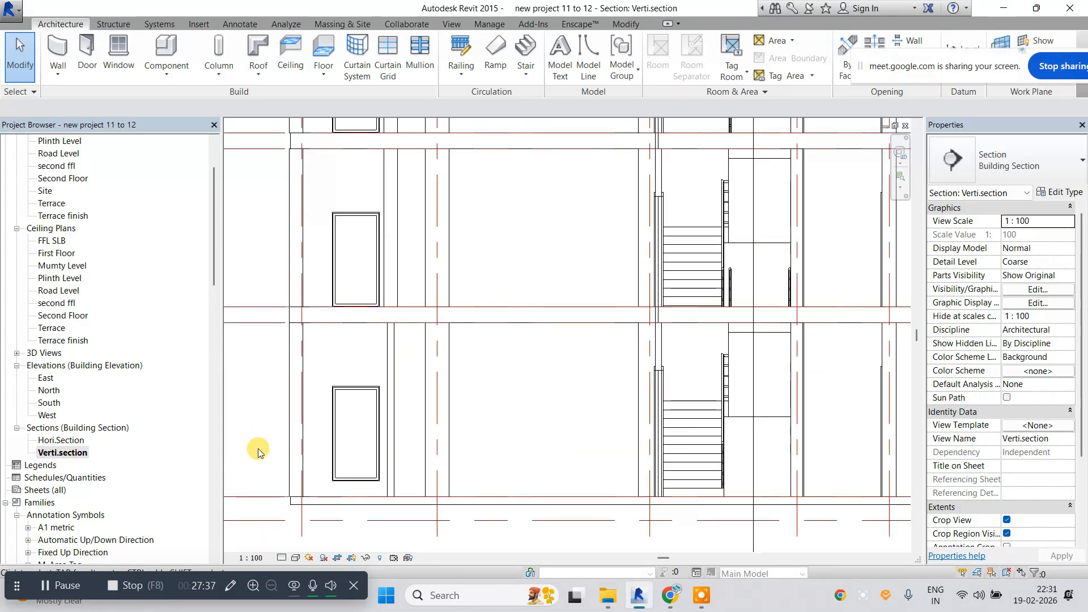
{"action": "left_click", "coordinate": [294, 562]}
{"action": "left_click", "coordinate": [327, 517]}
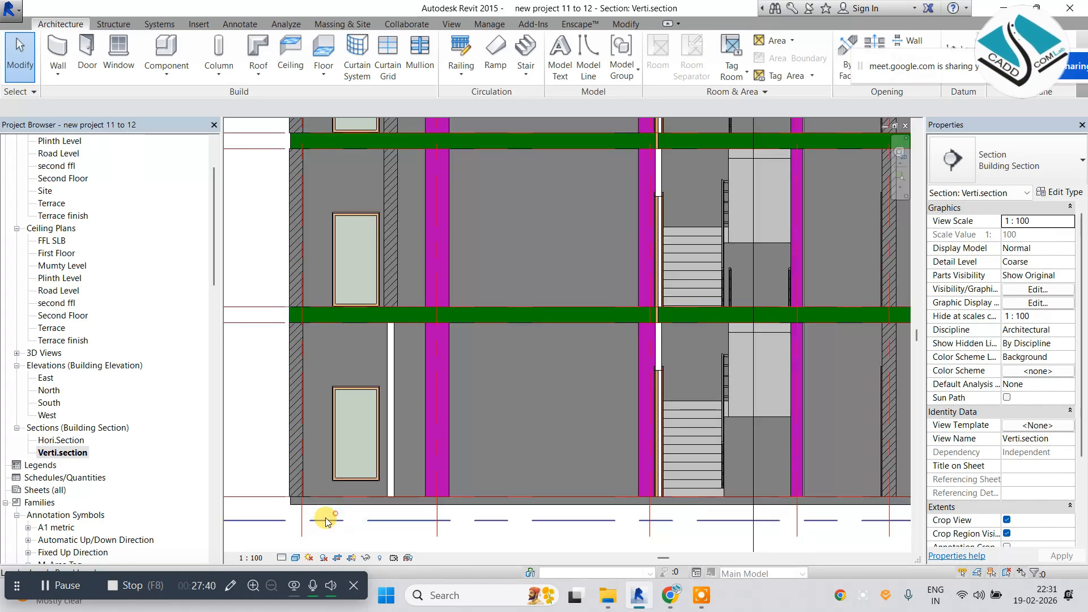
{"action": "left_click", "coordinate": [296, 558]}
{"action": "left_click", "coordinate": [327, 487]}
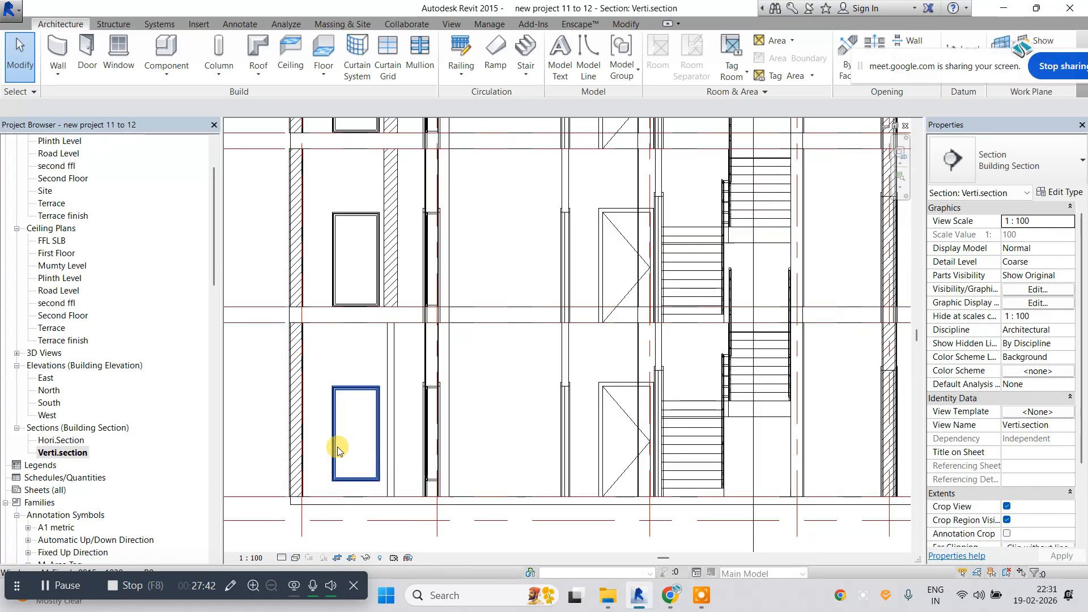
Inspect the properties of the second-floor rectangular column at grid 10.
{"action": "scroll", "coordinate": [457, 327], "scroll_direction": "down", "scroll_amount": 3}
{"action": "scroll", "coordinate": [409, 379], "scroll_direction": "up", "scroll_amount": 2}
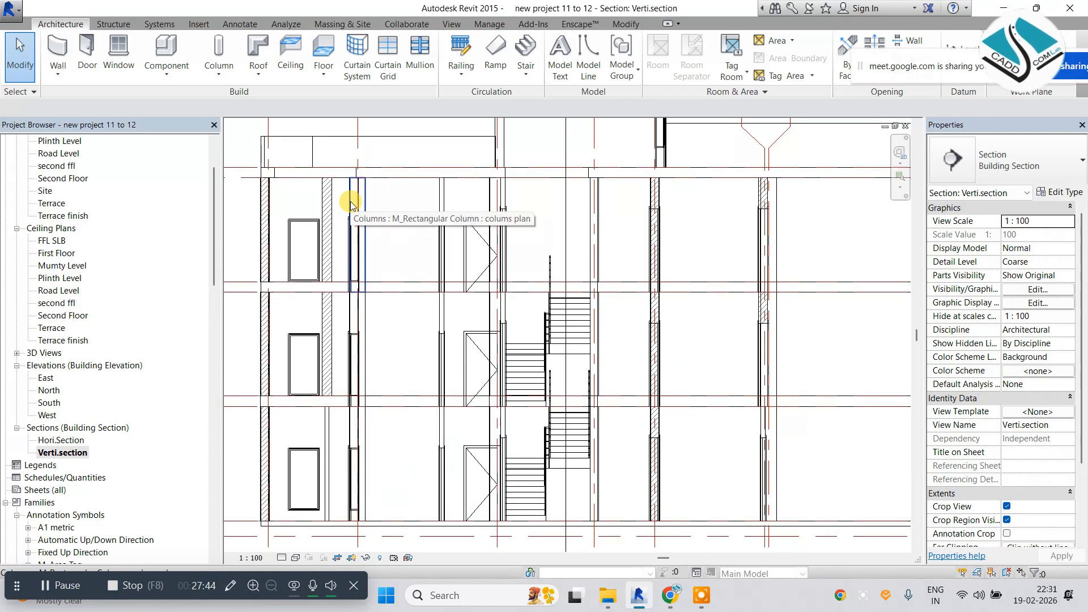
{"action": "left_click", "coordinate": [350, 201]}
{"action": "scroll", "coordinate": [354, 201], "scroll_direction": "up", "scroll_amount": 1}
{"action": "scroll", "coordinate": [354, 201], "scroll_direction": "up", "scroll_amount": 1}
{"action": "left_click", "coordinate": [431, 204]}
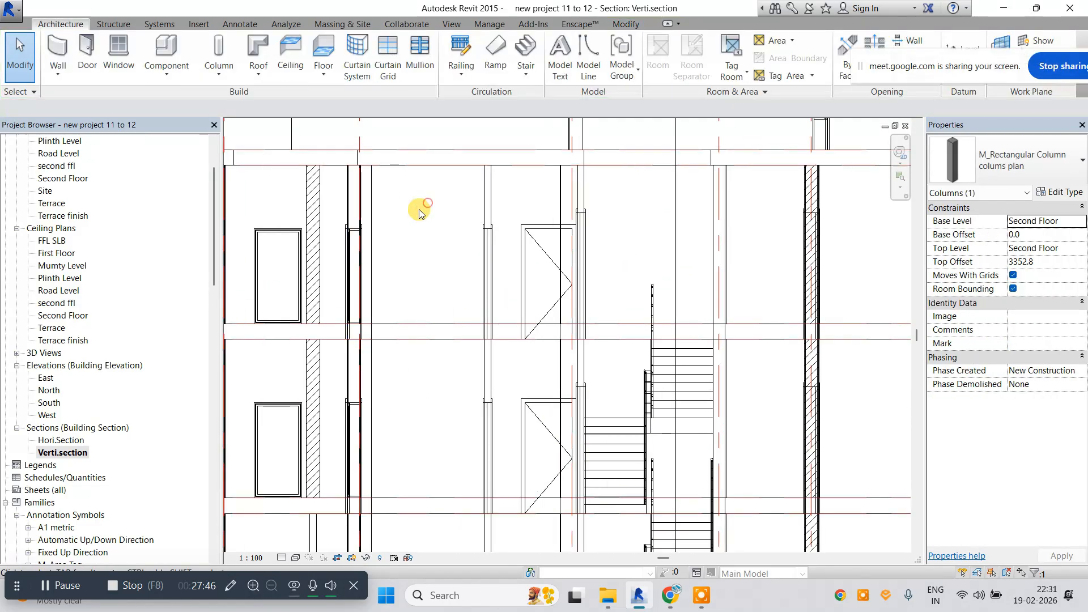
Insert a 20 mm layer on the exterior side of the 5" wall type's structure.
{"action": "scroll", "coordinate": [409, 229], "scroll_direction": "down", "scroll_amount": 1}
{"action": "left_click", "coordinate": [469, 193]}
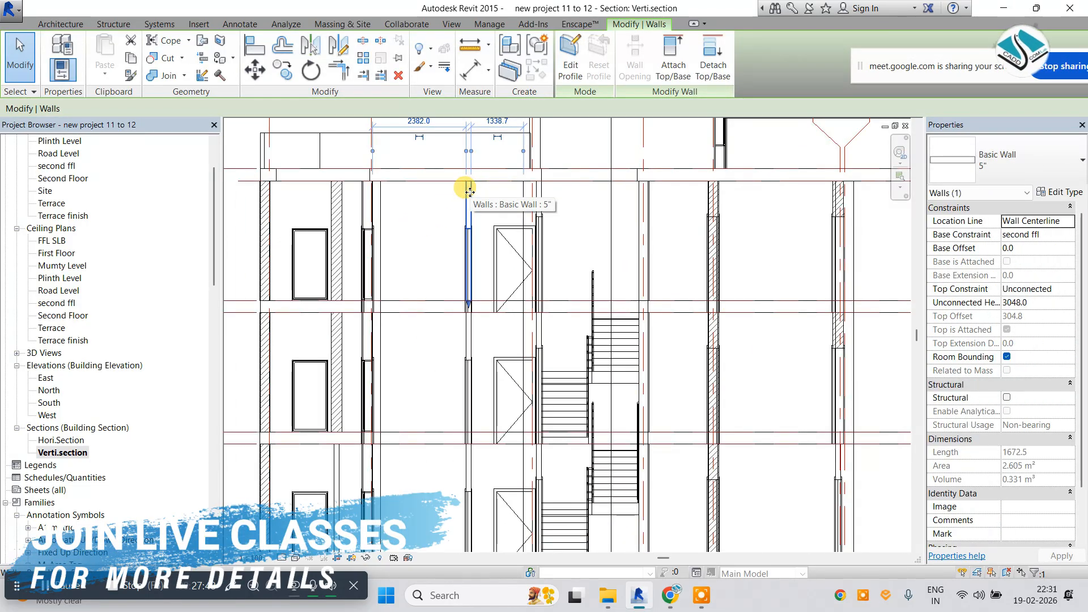
{"action": "scroll", "coordinate": [465, 188], "scroll_direction": "up", "scroll_amount": 1}
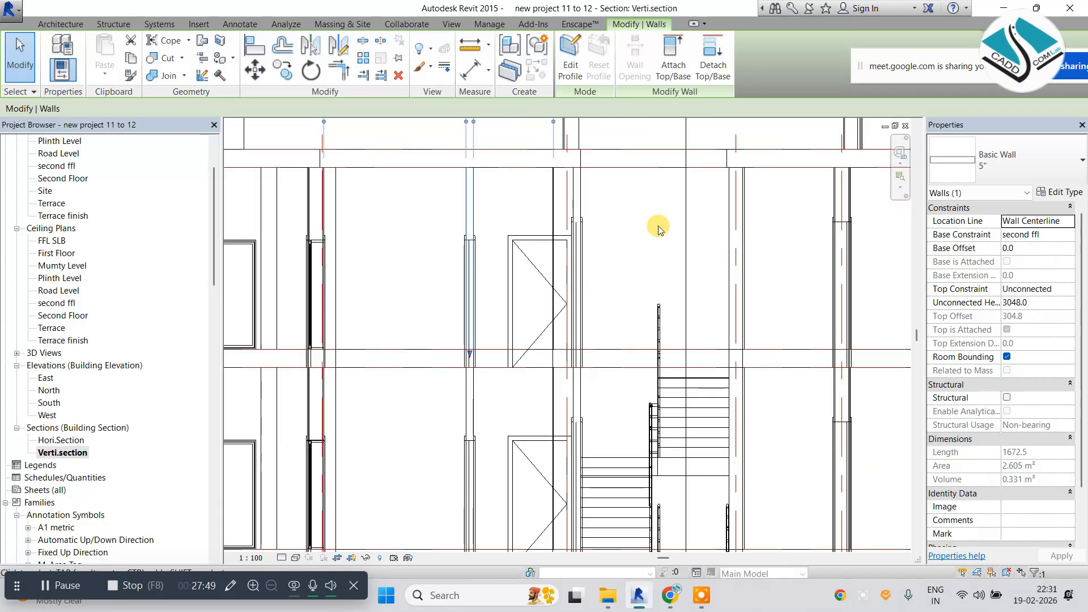
{"action": "left_click", "coordinate": [1058, 192]}
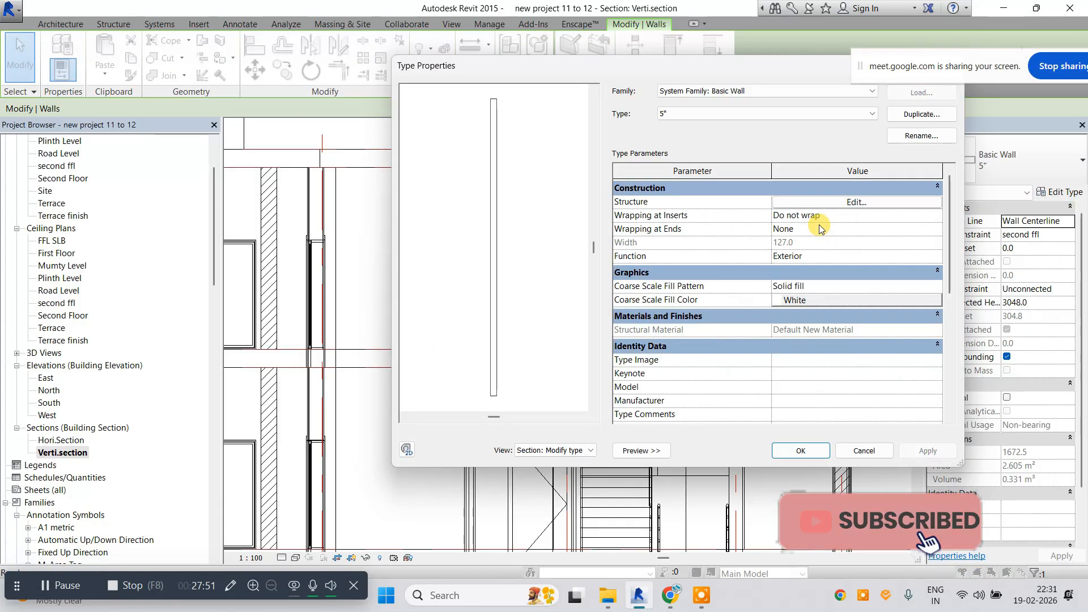
{"action": "left_click", "coordinate": [863, 205]}
{"action": "left_click", "coordinate": [668, 307]}
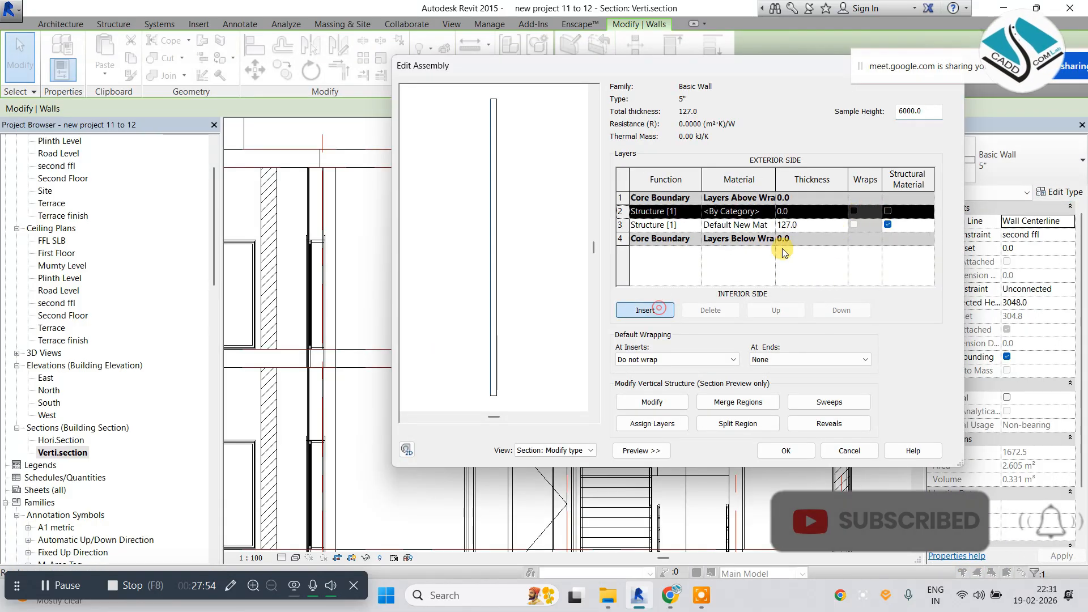
{"action": "left_click", "coordinate": [785, 211]}
{"action": "type", "text": "20"}
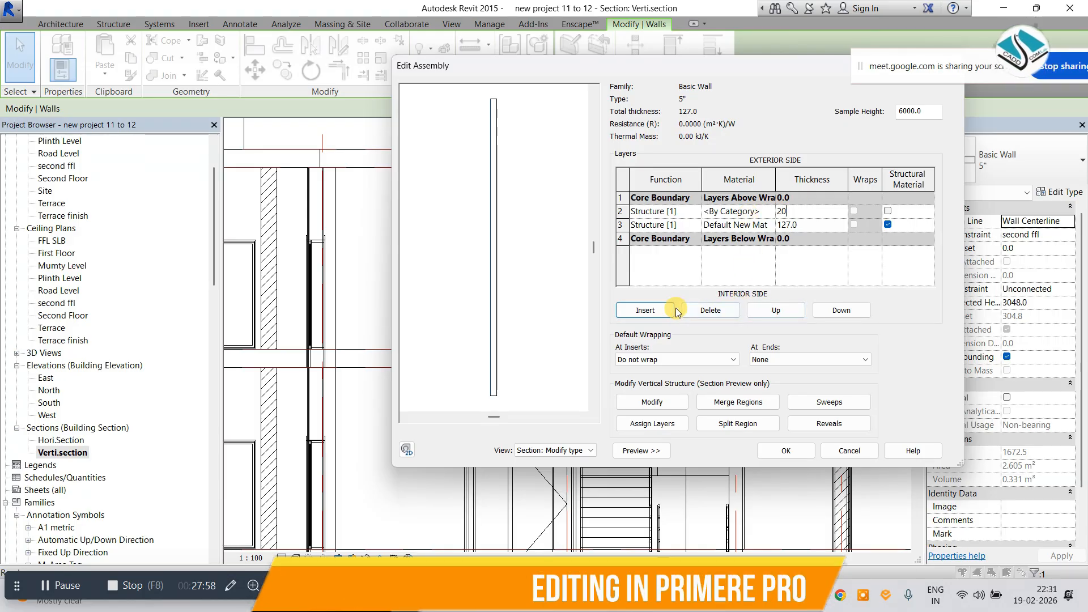
Insert a 10 mm layer on the interior side of the 5" wall type's structure and accept the assembly.
{"action": "left_click", "coordinate": [657, 314]}
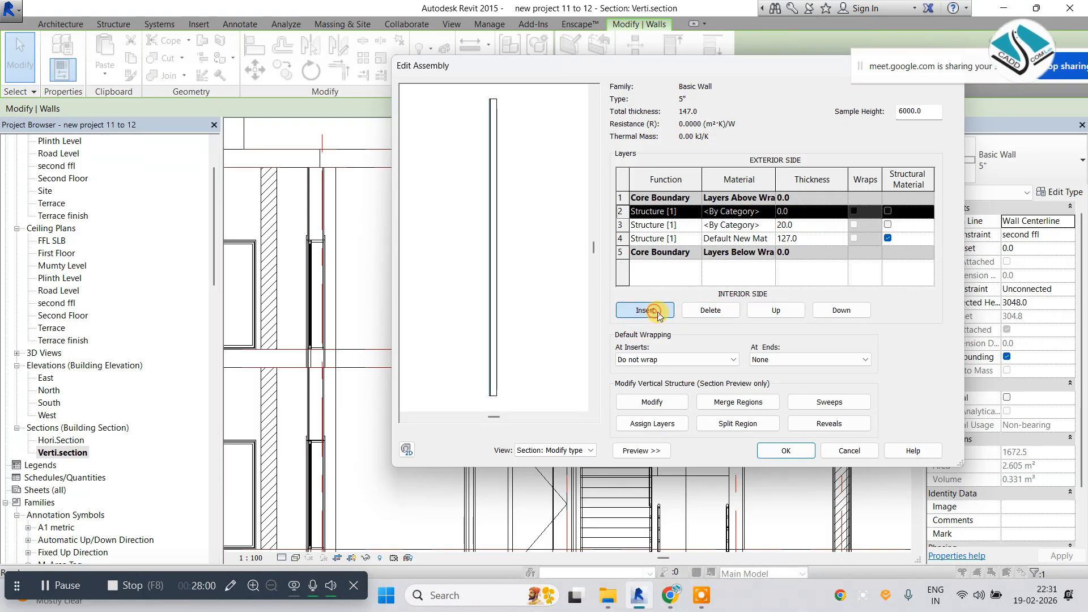
{"action": "double_click", "coordinate": [832, 311]}
{"action": "left_click", "coordinate": [802, 237]}
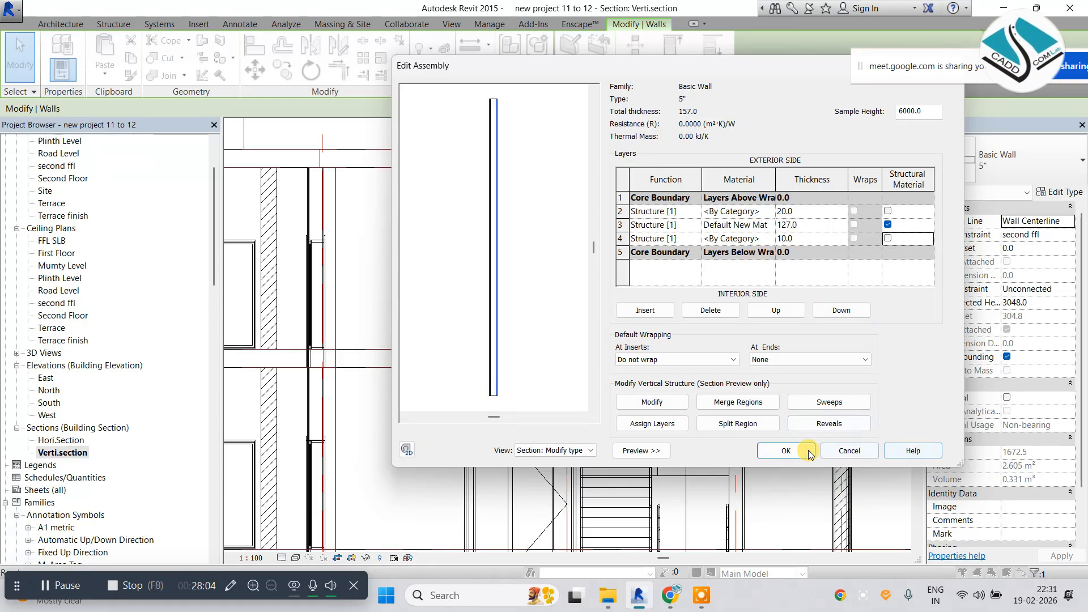
{"action": "key", "text": "Return"}
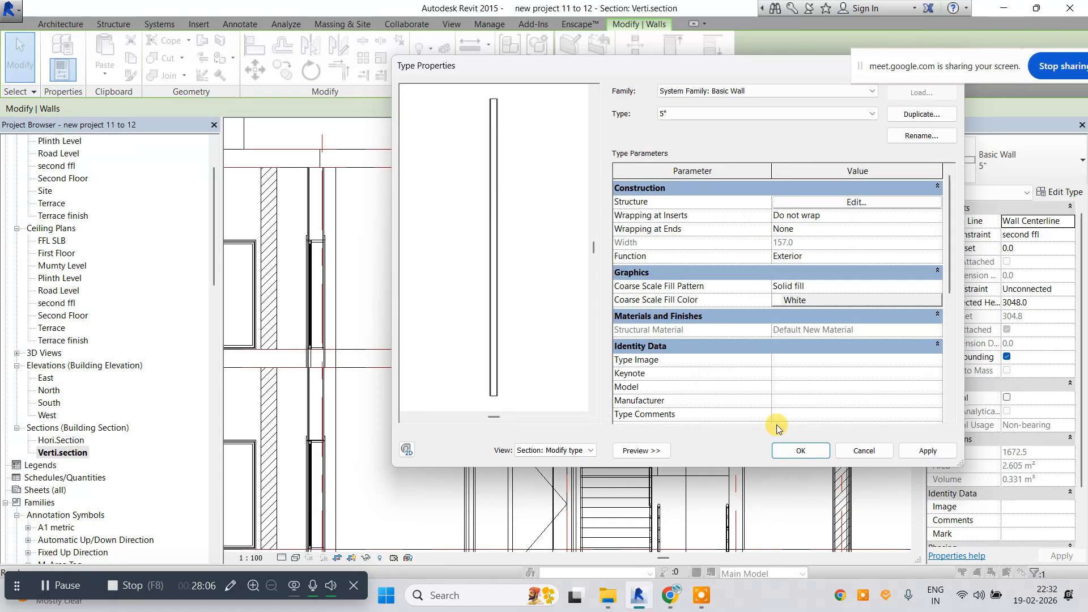
Set the 5" wall type's coarse scale fill pattern to Diagonal down 1.5mm and accept the type changes.
{"action": "left_click", "coordinate": [943, 286]}
{"action": "scroll", "coordinate": [731, 201], "scroll_direction": "up", "scroll_amount": 5}
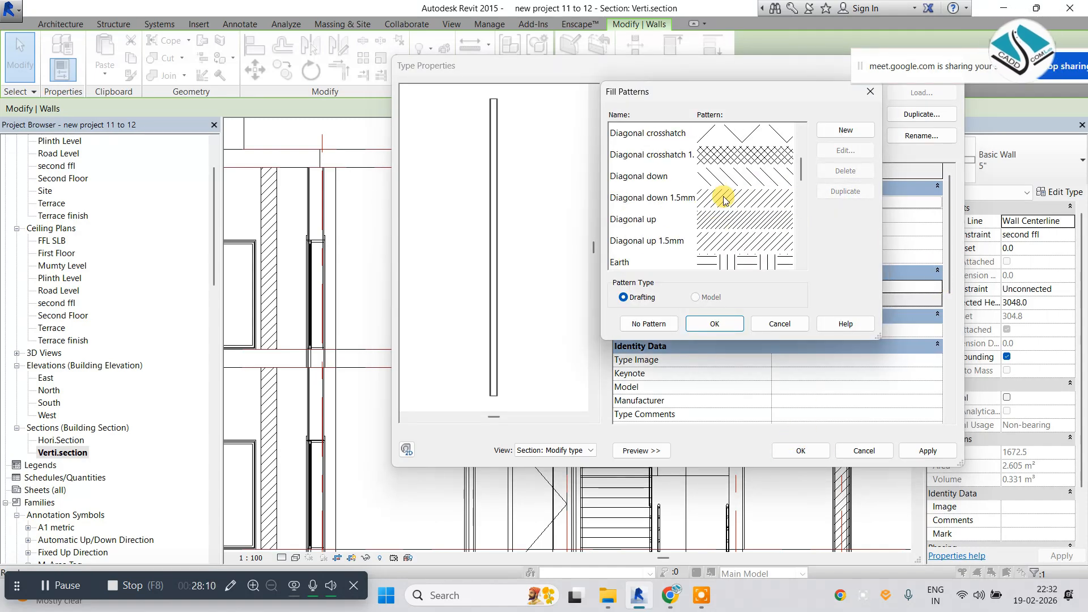
{"action": "left_click", "coordinate": [766, 200]}
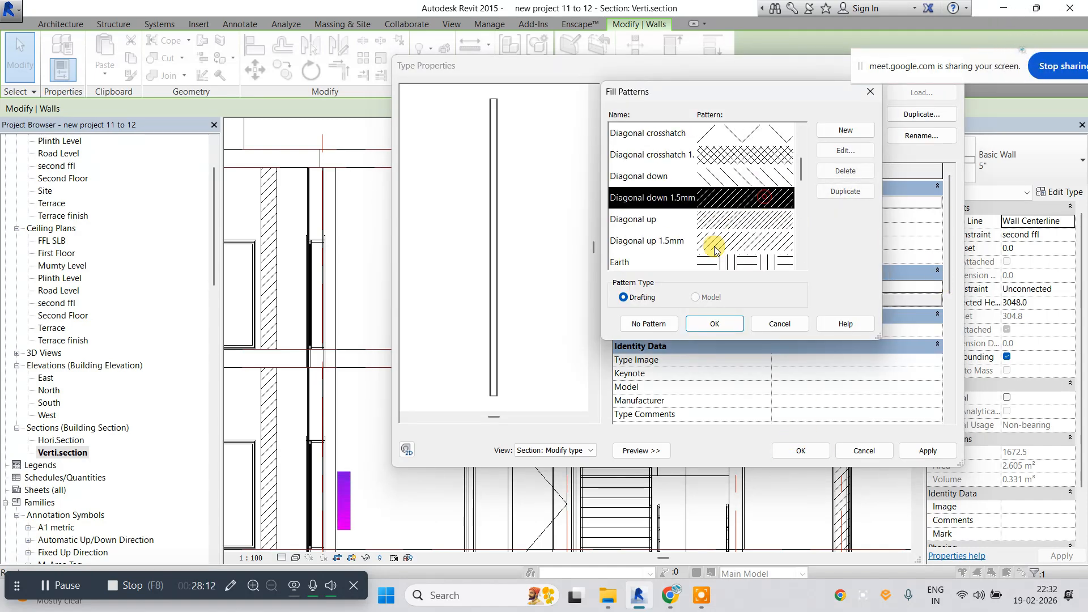
{"action": "left_click", "coordinate": [714, 324]}
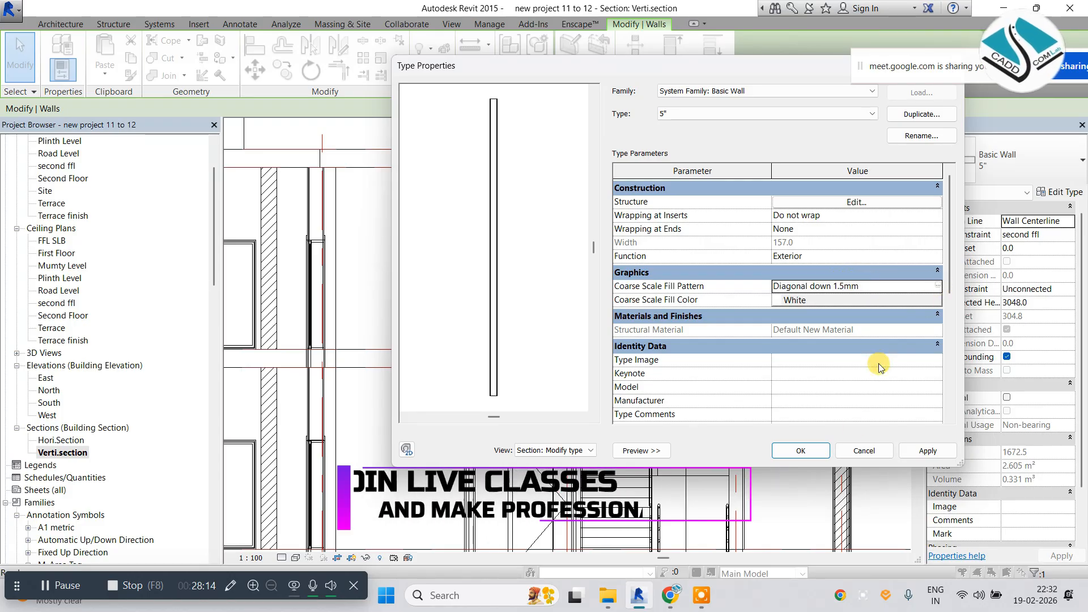
{"action": "left_click", "coordinate": [801, 451]}
{"action": "left_click", "coordinate": [784, 434]}
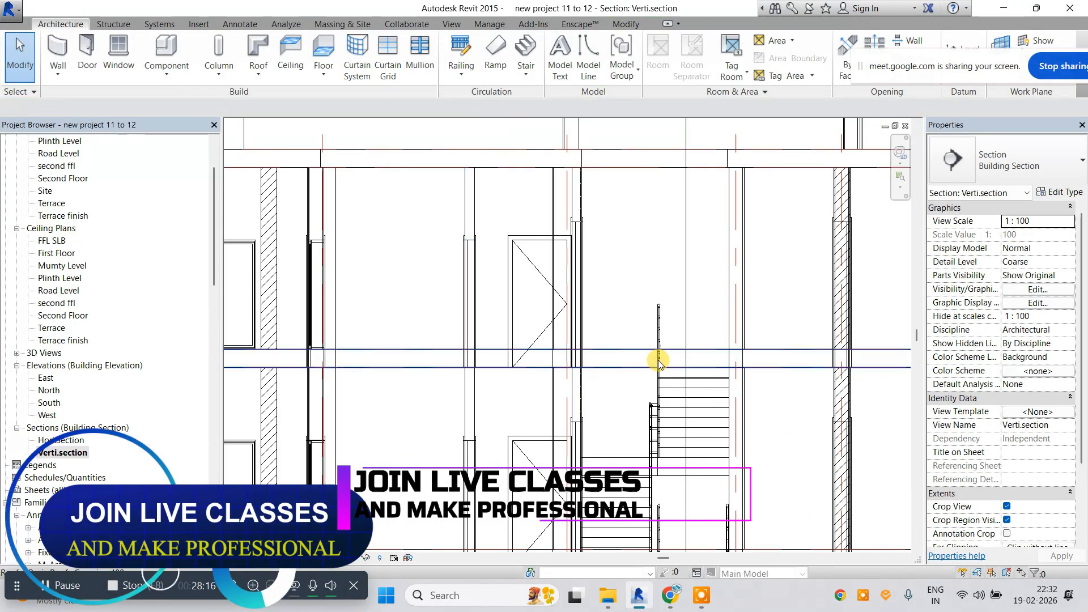
Check how the edited 5" walls display in the section compared with the surrounding walls.
{"action": "left_click", "coordinate": [473, 203]}
{"action": "middle_click_drag", "start_coordinate": [410, 262], "coordinate": [483, 246]}
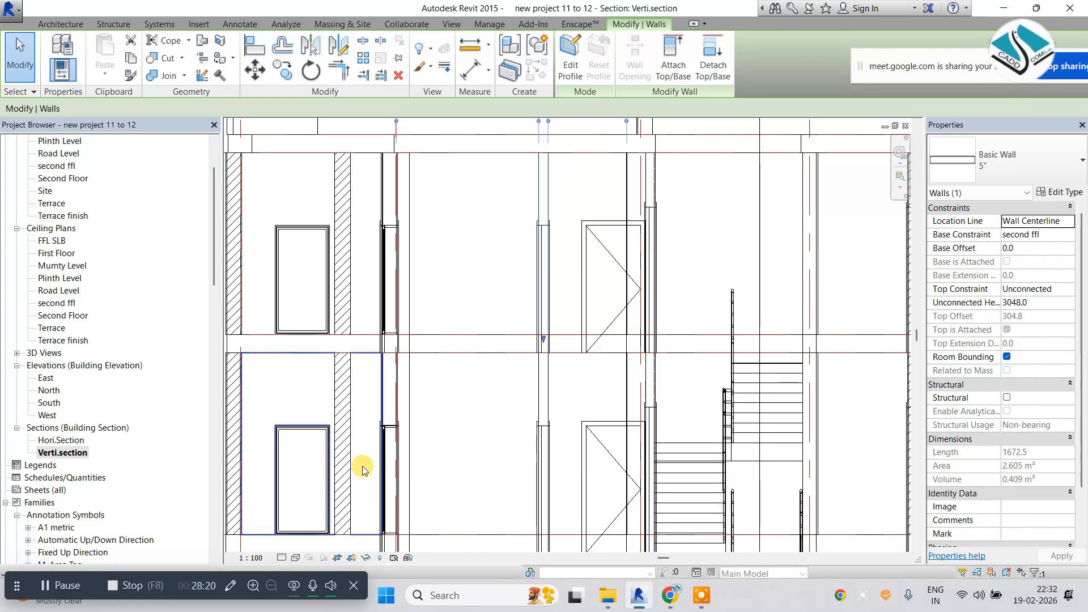
{"action": "left_click", "coordinate": [296, 515]}
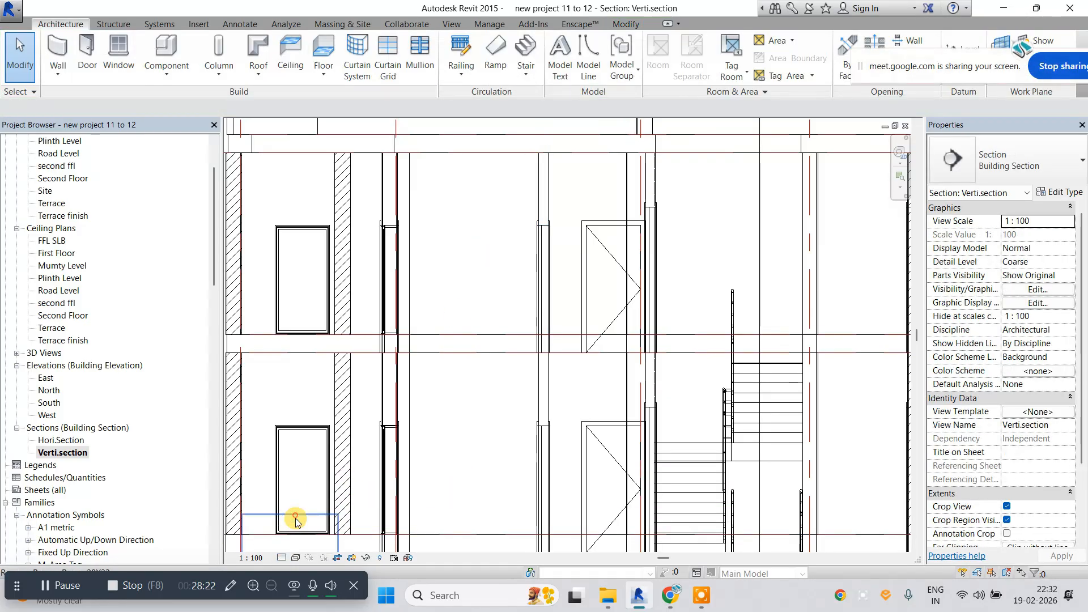
{"action": "left_click", "coordinate": [296, 558]}
{"action": "scroll", "coordinate": [462, 369], "scroll_direction": "down", "scroll_amount": 5}
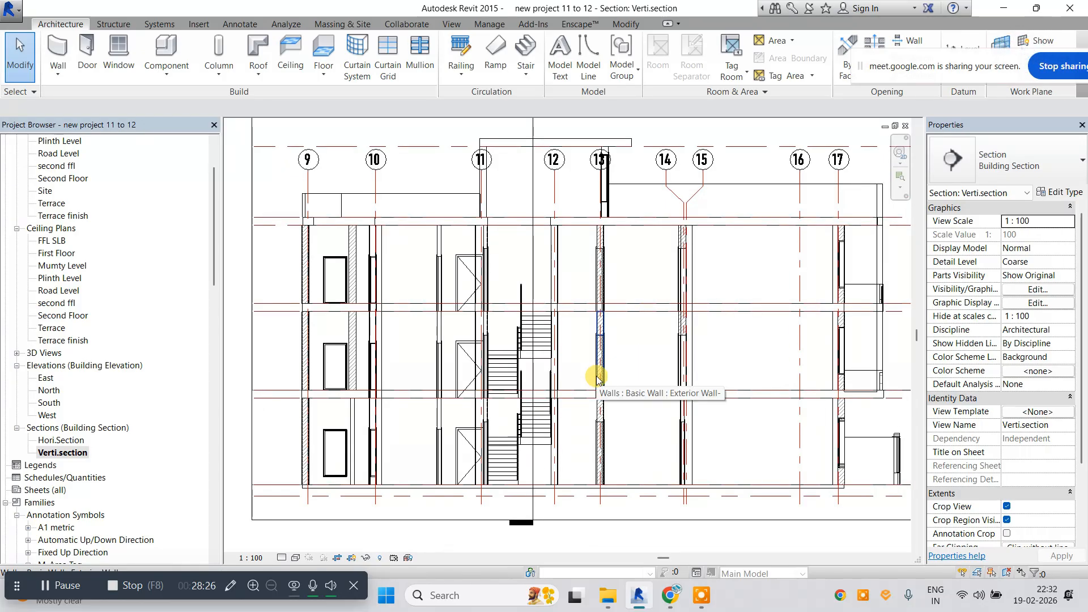
Set the coarse scale fill pattern of the slabs' Generic - 400mm roof type to Concrete and accept the type changes.
{"action": "left_click", "coordinate": [708, 308]}
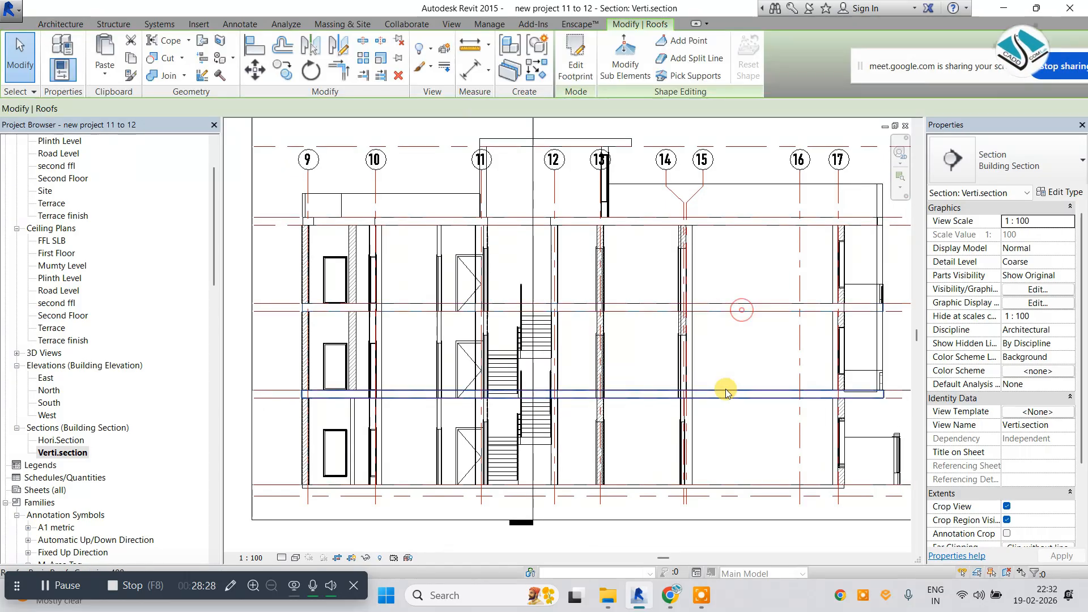
{"action": "left_click", "coordinate": [1067, 193]}
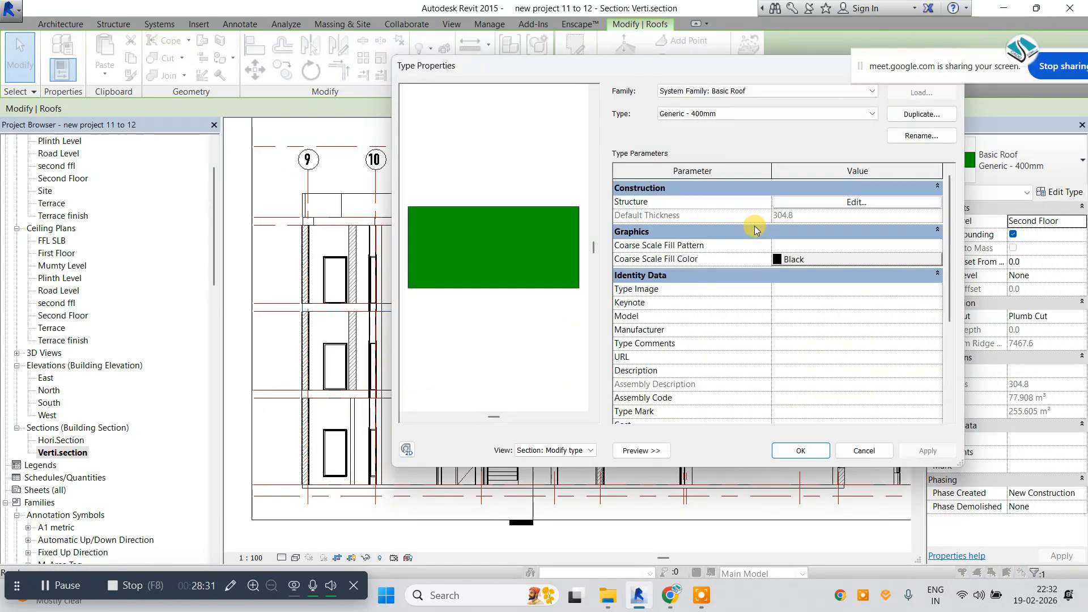
{"action": "left_click", "coordinate": [936, 246]}
{"action": "left_click", "coordinate": [761, 180]}
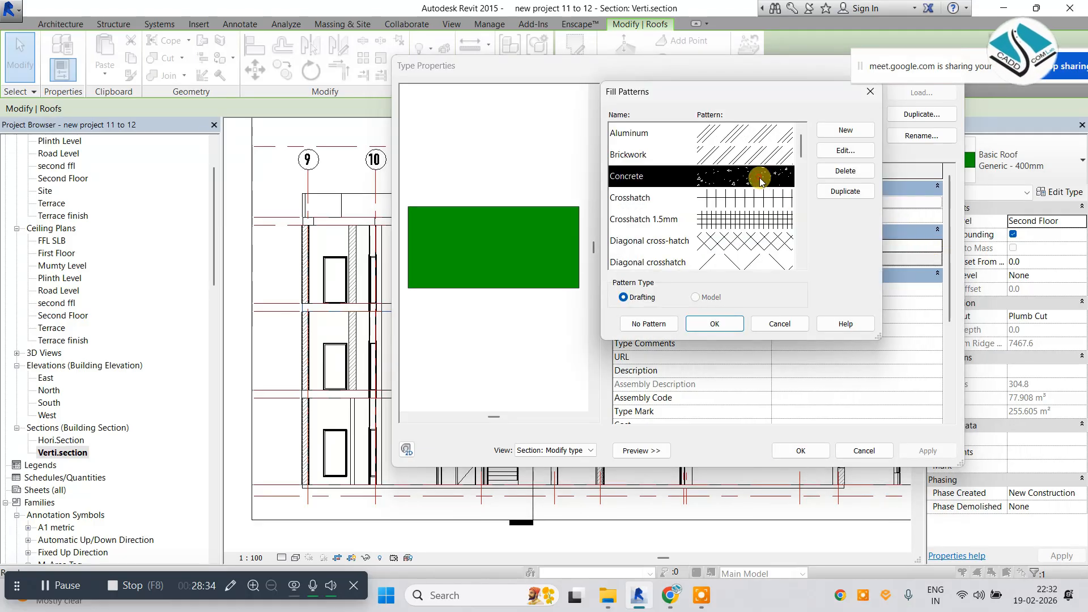
{"action": "left_click", "coordinate": [857, 152]}
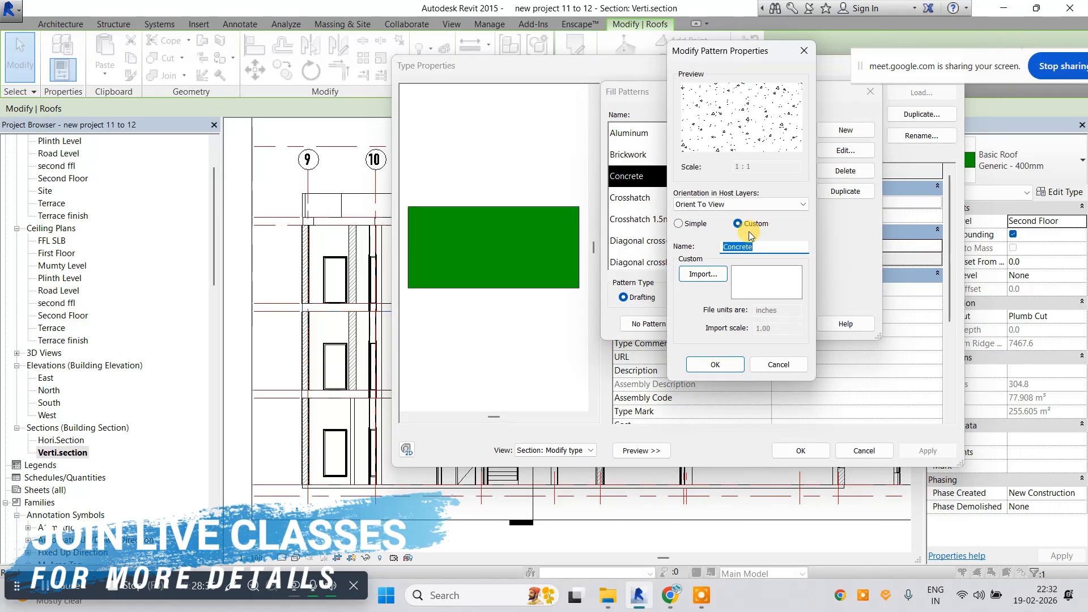
{"action": "left_click", "coordinate": [719, 364]}
{"action": "left_click", "coordinate": [717, 323]}
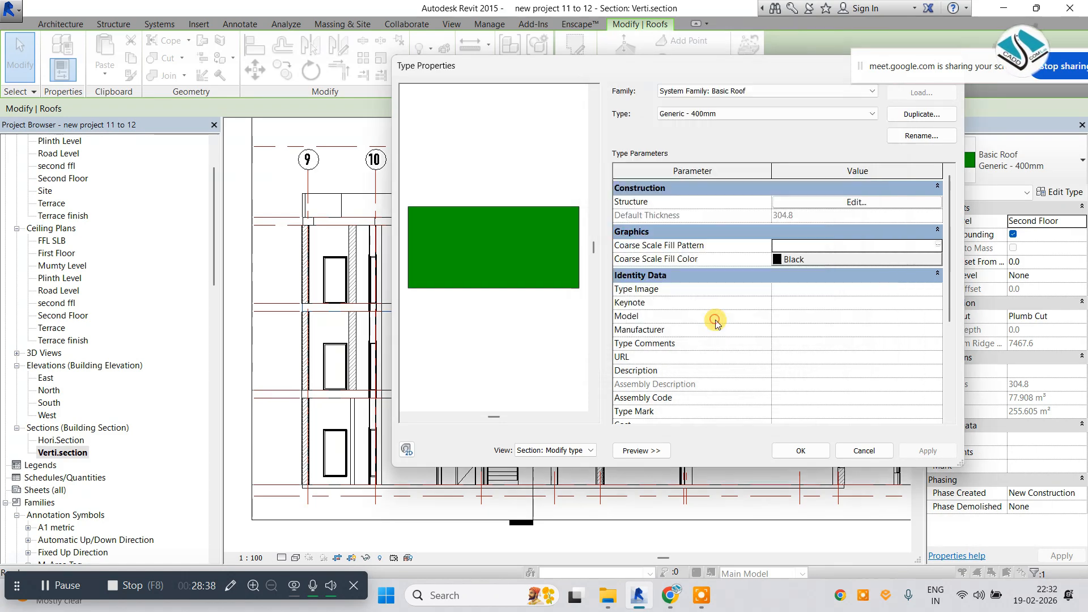
{"action": "left_click", "coordinate": [799, 450]}
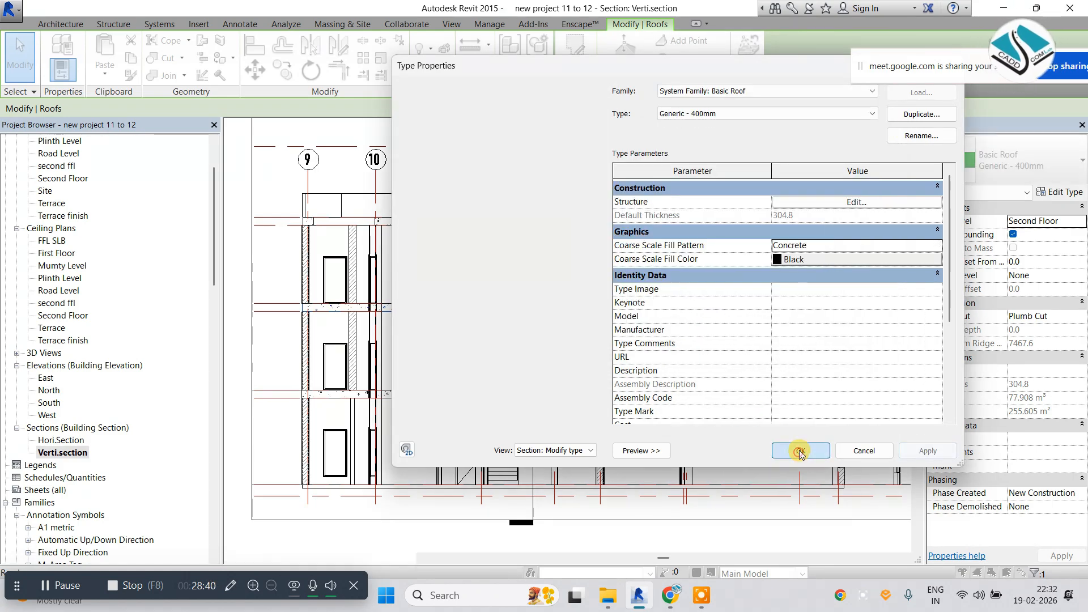
{"action": "left_click", "coordinate": [727, 256]}
Insert a 20 mm layer above the structure layer of the slabs' Generic - 400mm roof type and accept the changes.
{"action": "middle_click_drag", "start_coordinate": [700, 370], "coordinate": [692, 369]}
{"action": "scroll", "coordinate": [692, 370], "scroll_direction": "up", "scroll_amount": 5}
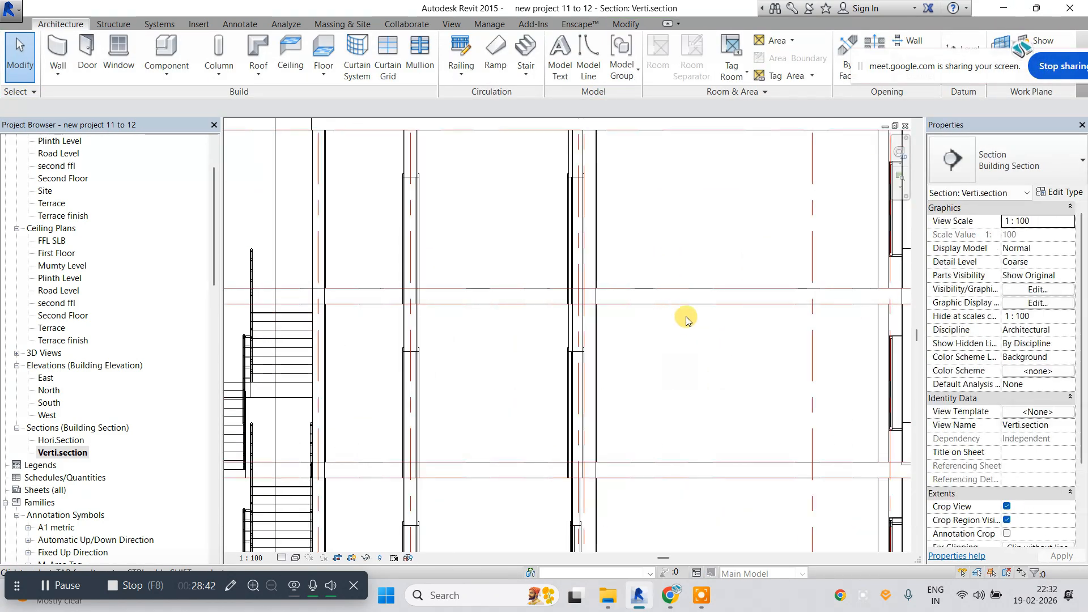
{"action": "left_click", "coordinate": [721, 290]}
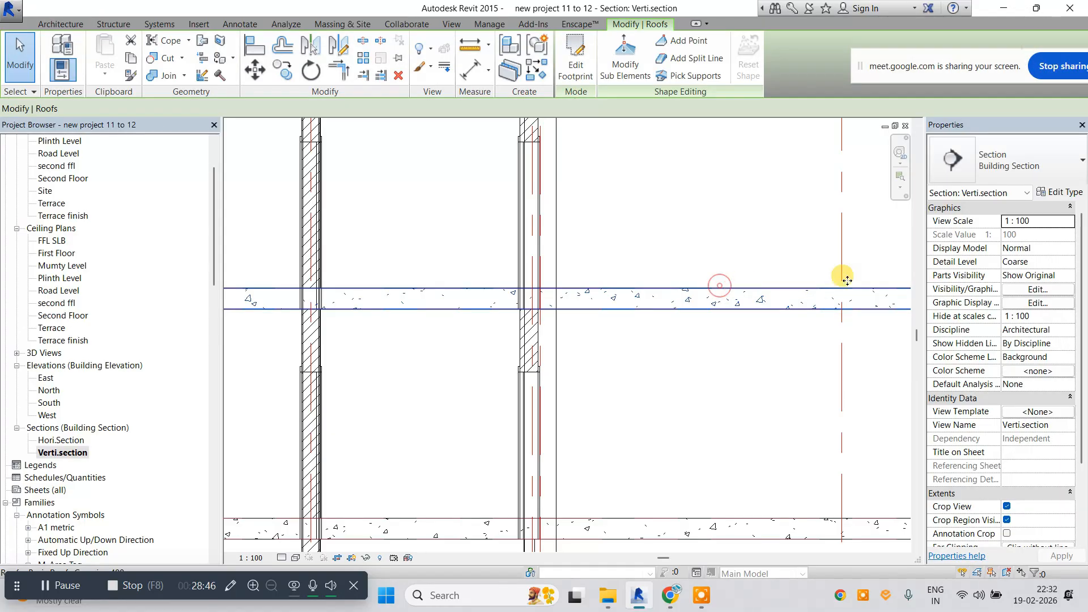
{"action": "left_click", "coordinate": [1059, 192]}
{"action": "left_click", "coordinate": [855, 202]}
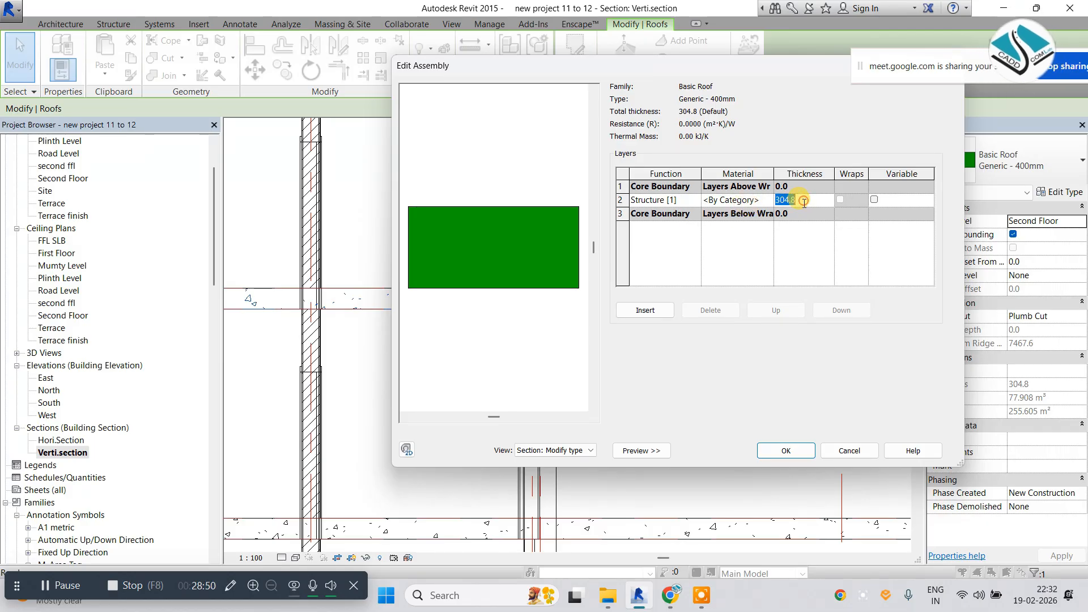
{"action": "left_click", "coordinate": [646, 311]}
{"action": "left_click", "coordinate": [794, 200]}
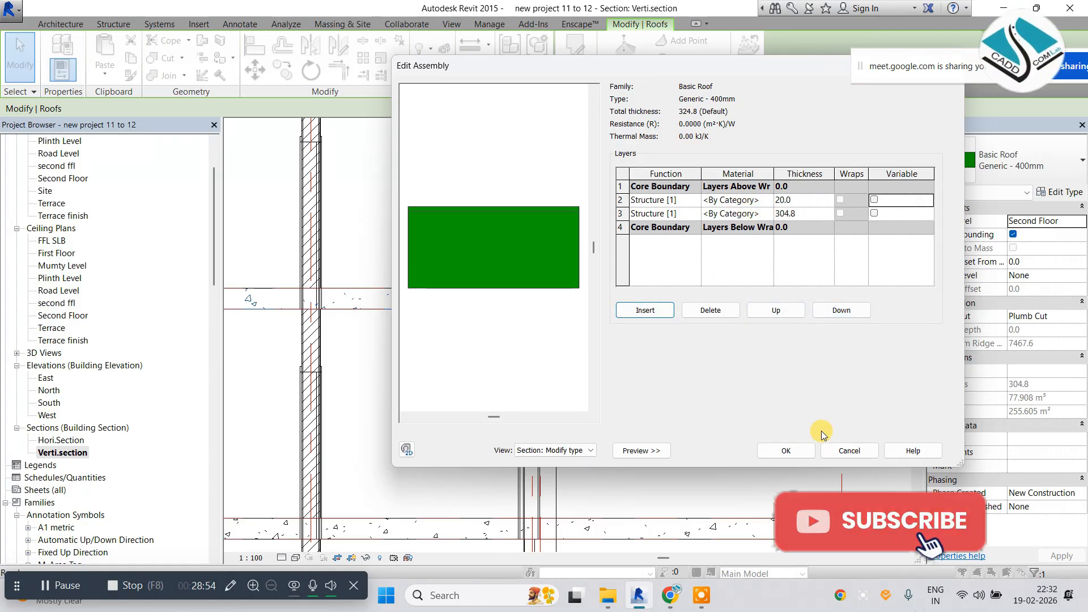
{"action": "left_click", "coordinate": [786, 451]}
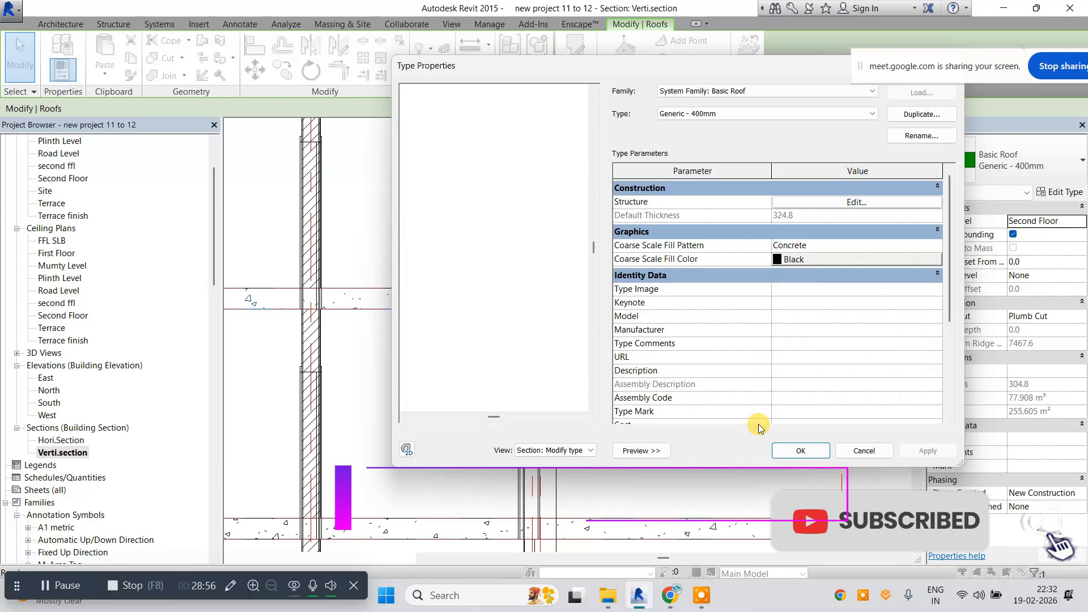
{"action": "key", "text": "Escape"}
{"action": "scroll", "coordinate": [373, 301], "scroll_direction": "up", "scroll_amount": 4}
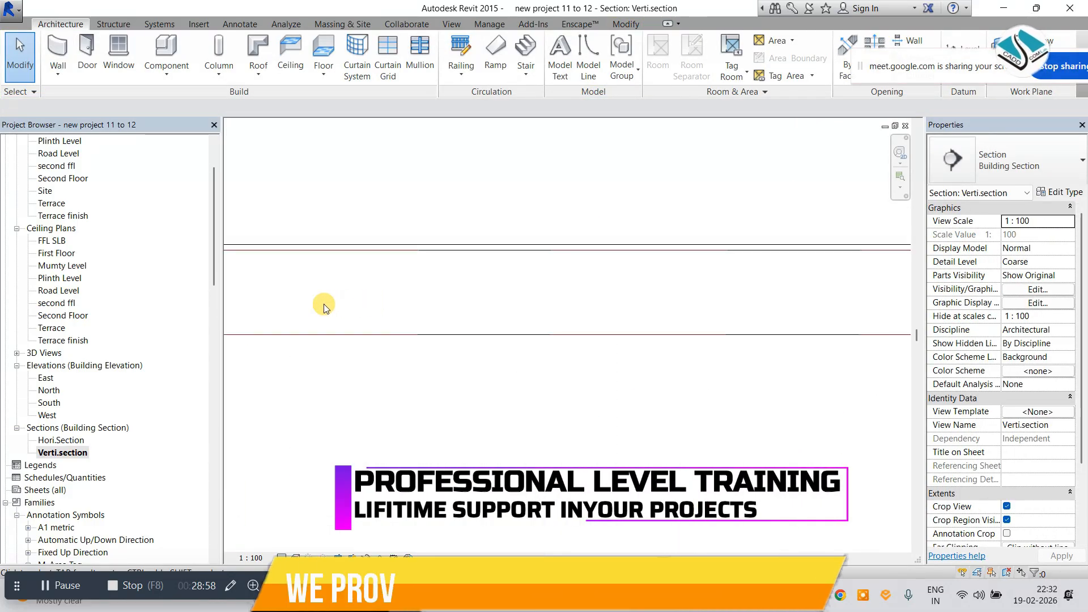
{"action": "middle_click_drag", "start_coordinate": [323, 304], "coordinate": [720, 338]}
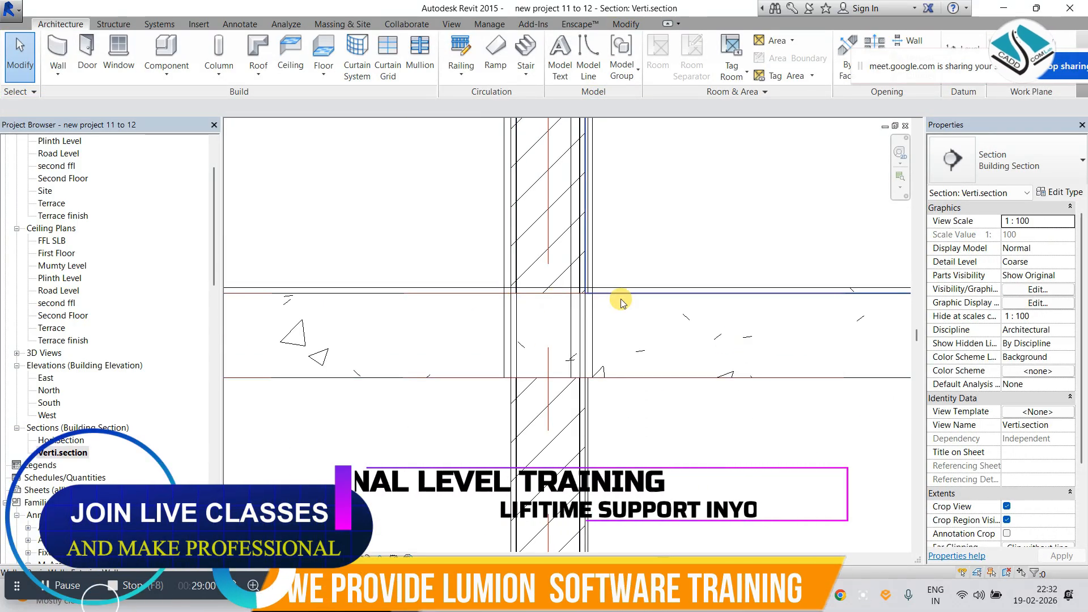
{"action": "left_click", "coordinate": [674, 379]}
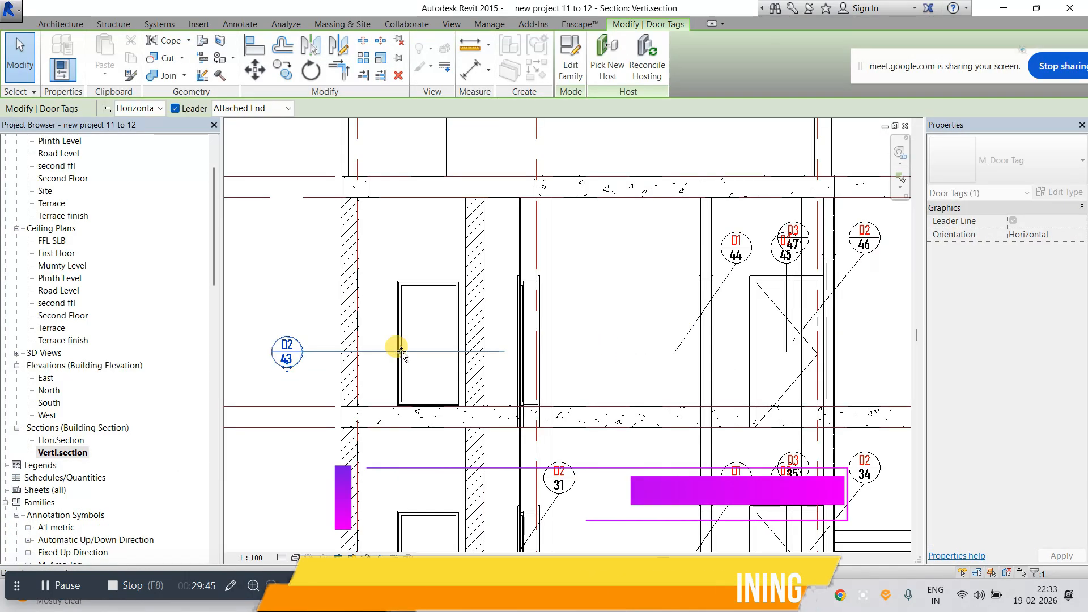
Adjust the leader of door tag D2 43 on the upper floor of the vertical section.
{"action": "left_click_drag", "start_coordinate": [389, 345], "coordinate": [526, 352]}
{"action": "left_click", "coordinate": [586, 345]}
{"action": "scroll", "coordinate": [571, 267], "scroll_direction": "down", "scroll_amount": 3}
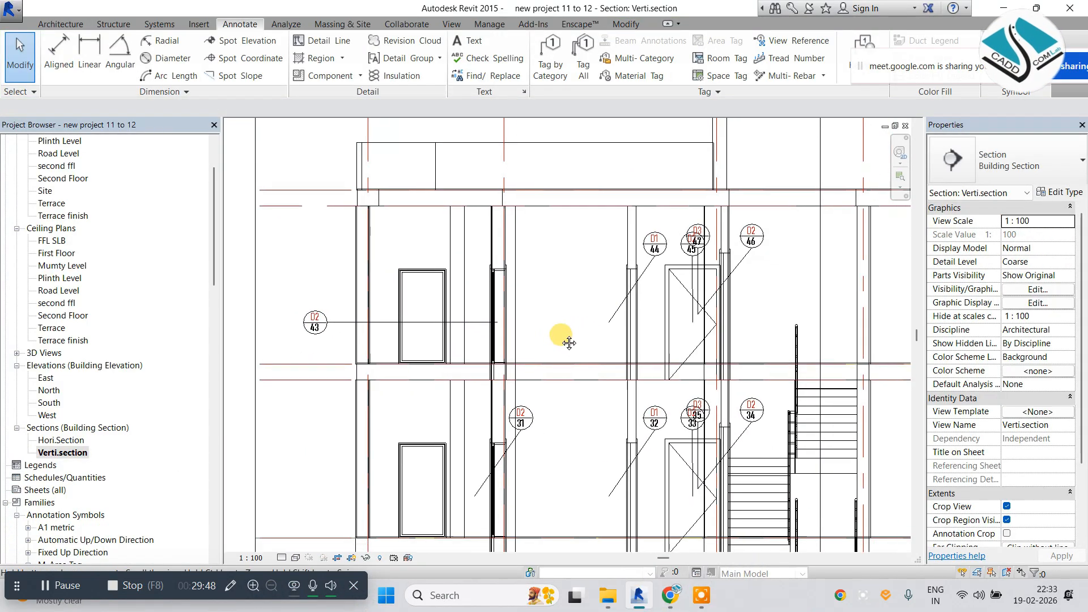
Remove the leader from door tag D1 44 and move the tag beside its door.
{"action": "scroll", "coordinate": [561, 334], "scroll_direction": "up", "scroll_amount": 2}
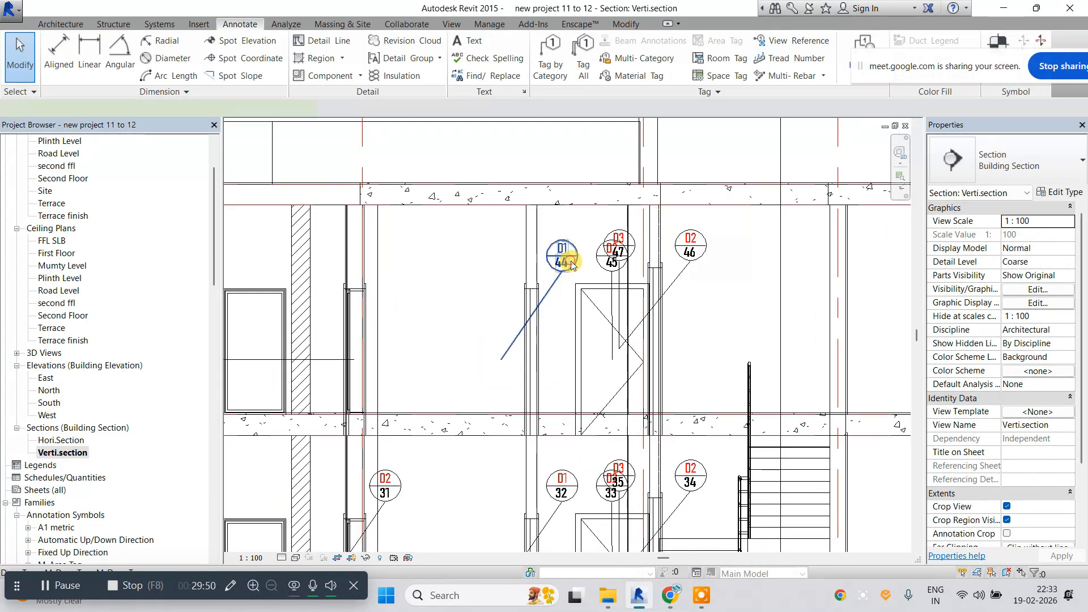
{"action": "left_click", "coordinate": [571, 265]}
{"action": "scroll", "coordinate": [573, 287], "scroll_direction": "up", "scroll_amount": 2}
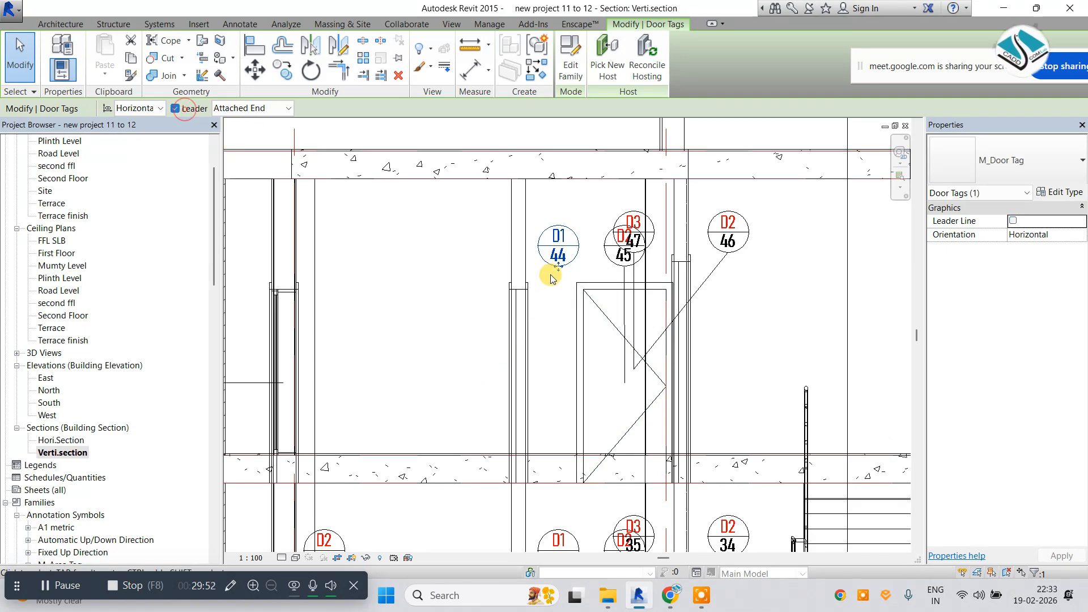
{"action": "left_click_drag", "start_coordinate": [484, 392], "coordinate": [489, 394]}
{"action": "key", "text": "Escape"}
{"action": "scroll", "coordinate": [510, 309], "scroll_direction": "down", "scroll_amount": 2}
{"action": "scroll", "coordinate": [618, 313], "scroll_direction": "up", "scroll_amount": 1}
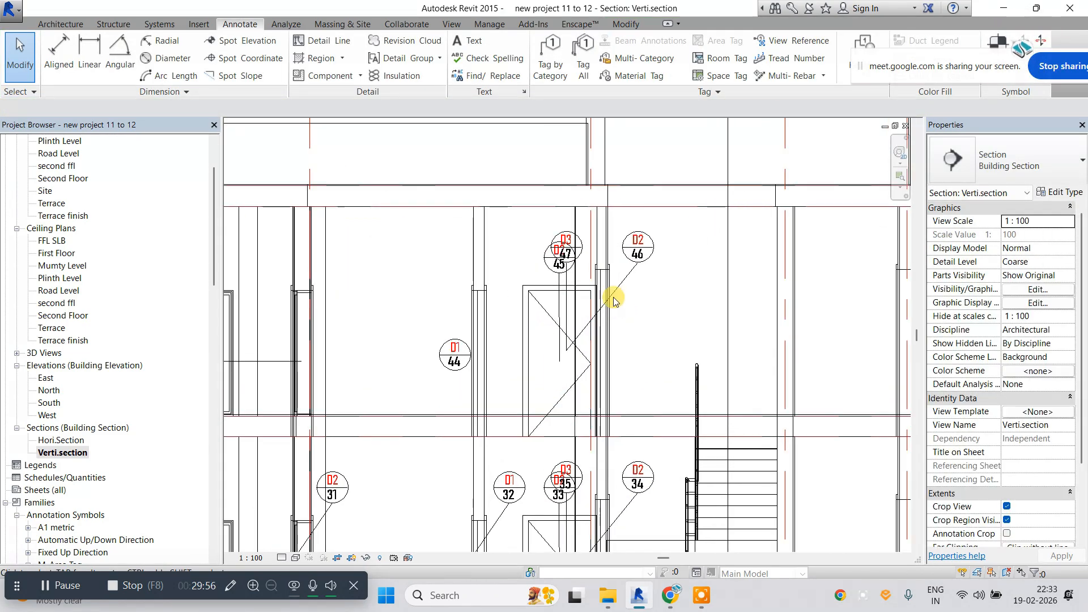
Remove the leaders from the overlapping door tags D3 47 and D2 45 above the door.
{"action": "left_click", "coordinate": [577, 238]}
{"action": "scroll", "coordinate": [575, 262], "scroll_direction": "up", "scroll_amount": 2}
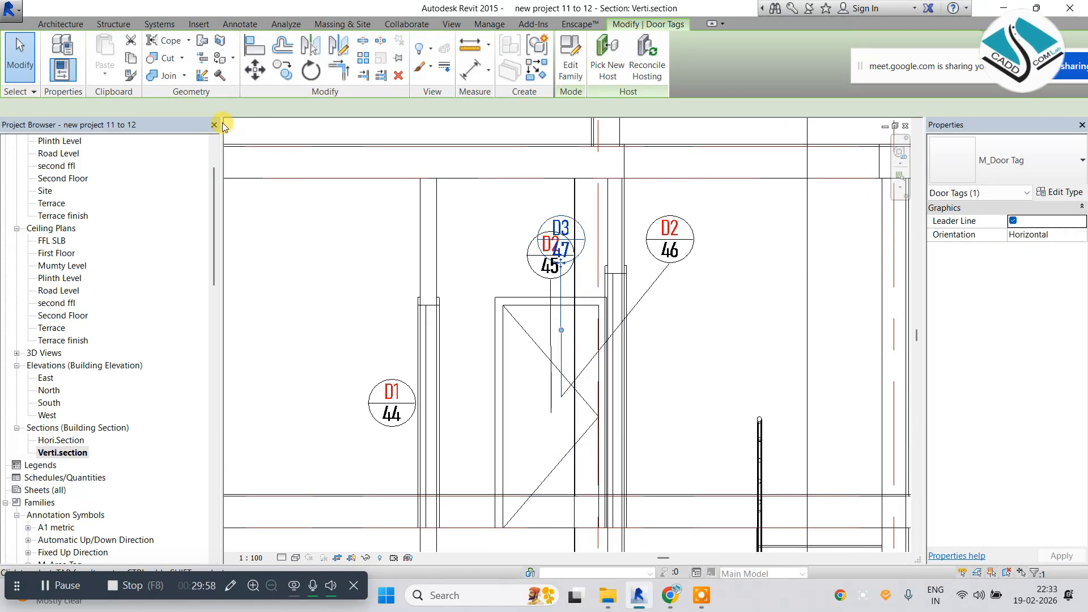
{"action": "left_click", "coordinate": [614, 278]}
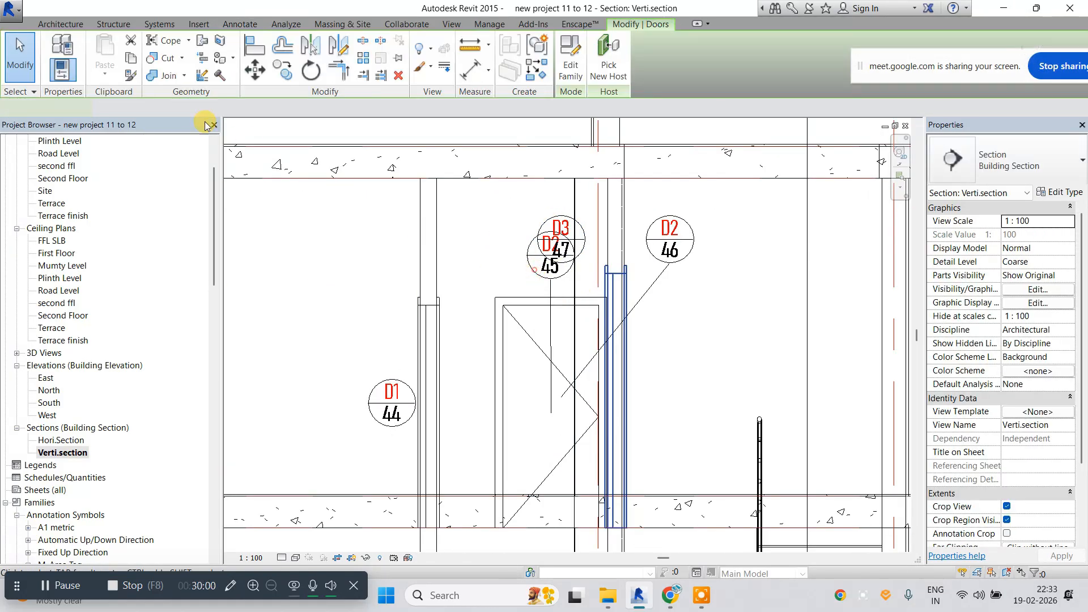
{"action": "left_click", "coordinate": [520, 280]}
{"action": "left_click", "coordinate": [550, 292]}
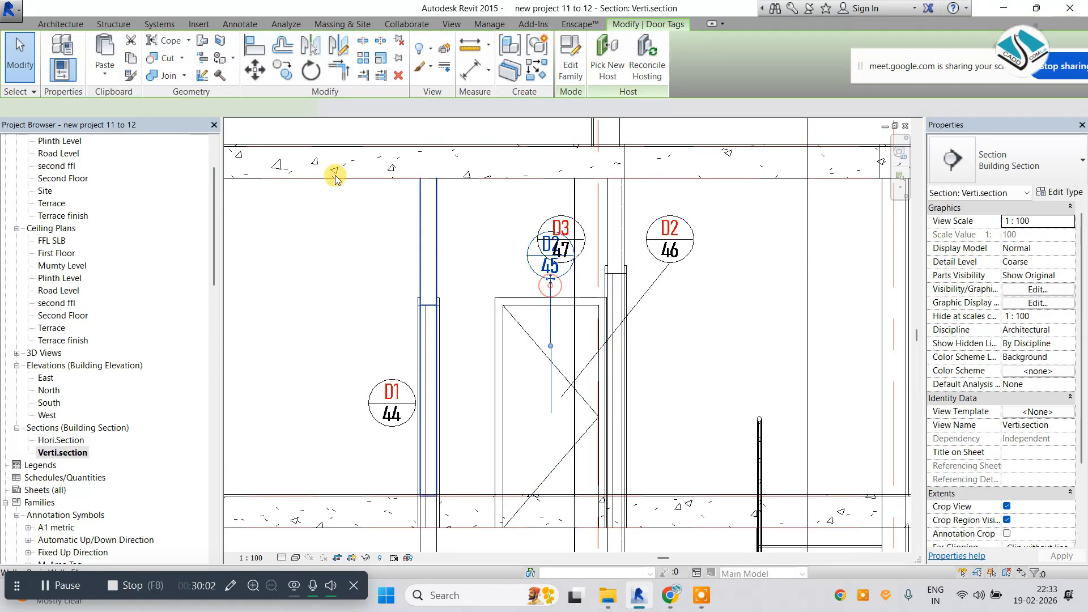
{"action": "left_click", "coordinate": [448, 278]}
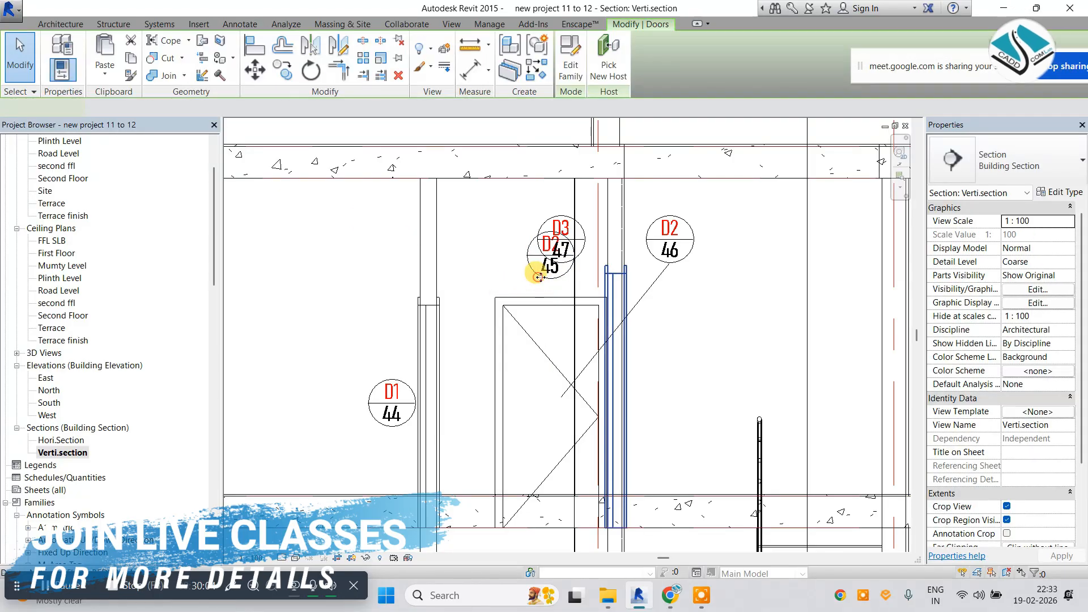
{"action": "left_click", "coordinate": [588, 293]}
Remove the leader from door tag D2 46 and move the tag down beside its door.
{"action": "scroll", "coordinate": [685, 272], "scroll_direction": "up", "scroll_amount": 1}
{"action": "left_click", "coordinate": [686, 272]}
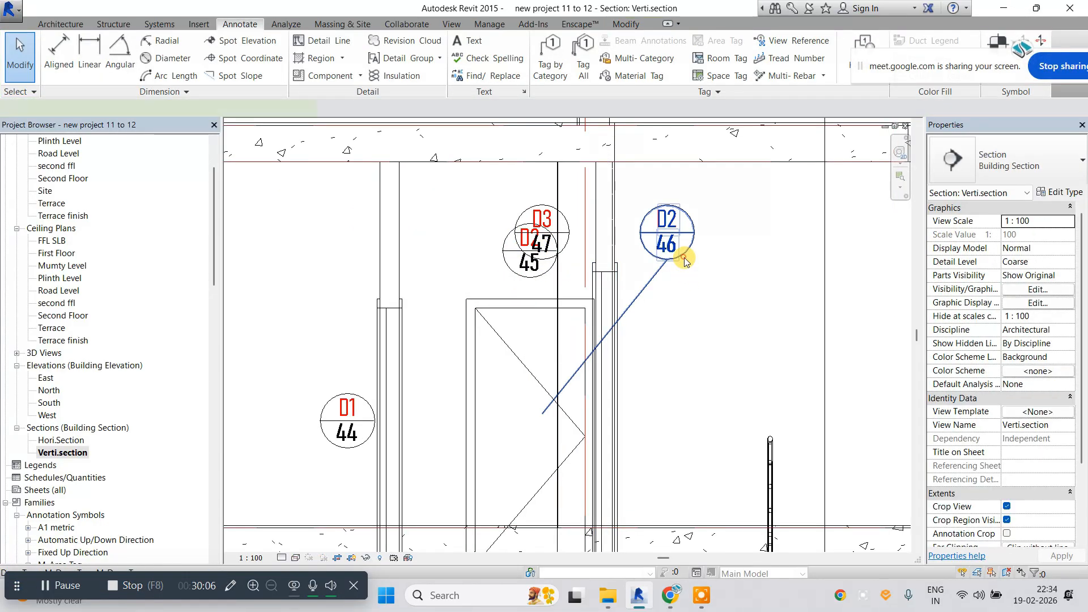
{"action": "left_click", "coordinate": [685, 258]}
{"action": "left_click", "coordinate": [186, 109]}
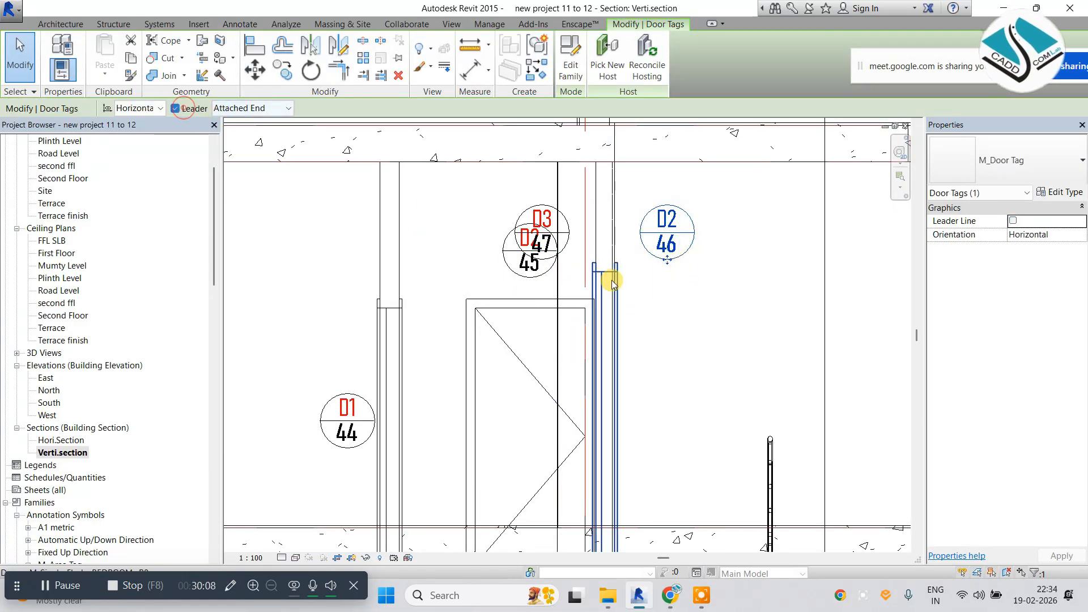
{"action": "left_click", "coordinate": [673, 268]}
{"action": "left_click", "coordinate": [669, 271]}
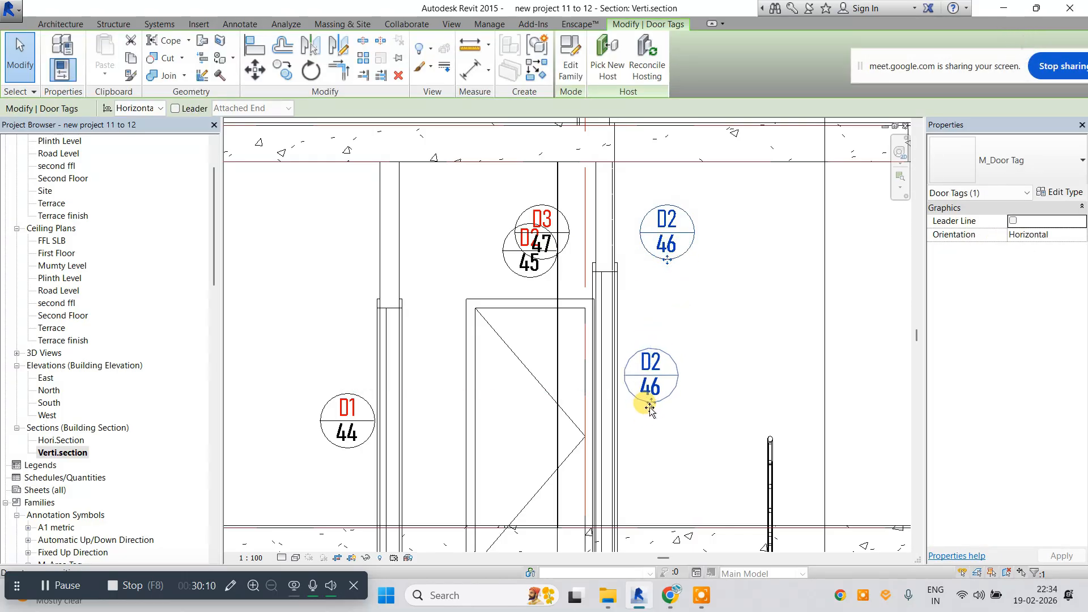
{"action": "left_click_drag", "start_coordinate": [649, 407], "coordinate": [647, 432]}
{"action": "left_click", "coordinate": [625, 368]}
Delete door tag D3 47 and reposition the overlapped door tag D2 45 just above the door.
{"action": "left_click", "coordinate": [535, 208]}
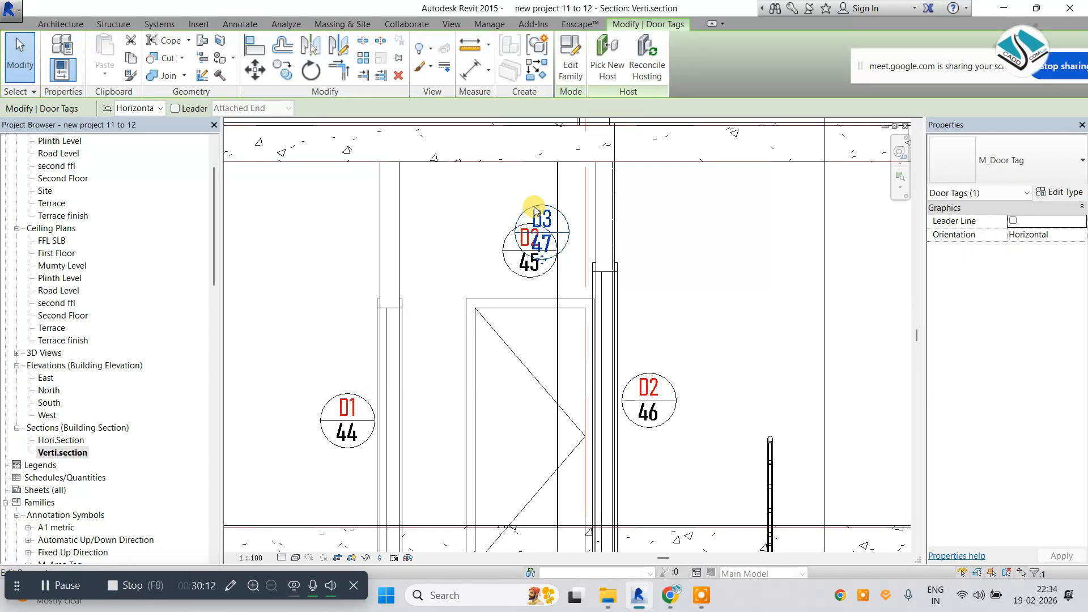
{"action": "key", "text": "Delete"}
{"action": "left_click", "coordinate": [523, 279]}
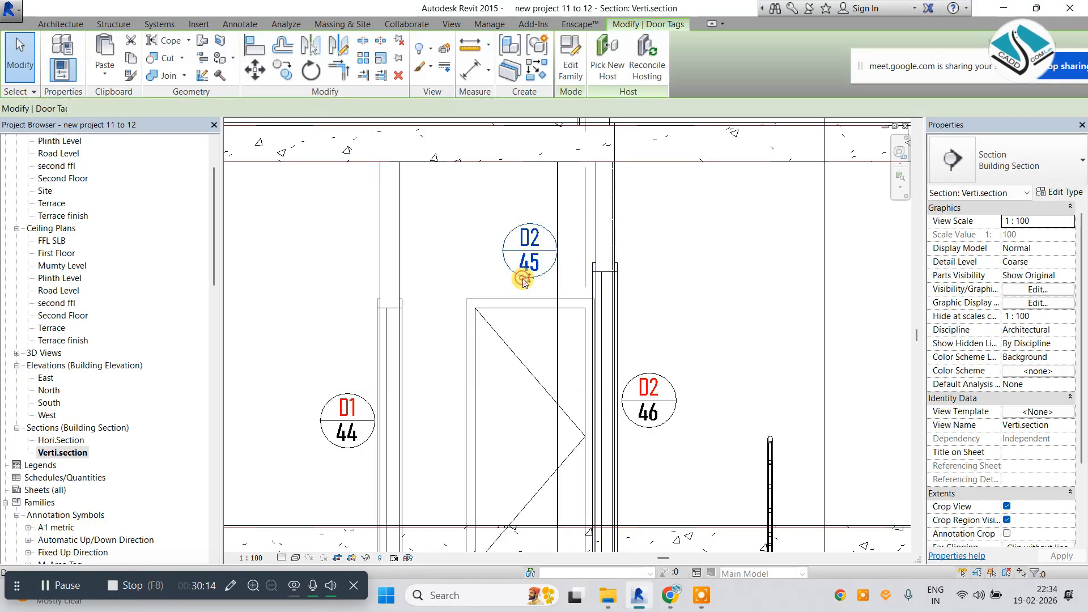
{"action": "mouse_move", "coordinate": [523, 279]}
{"action": "left_mouse_down"}
{"action": "mouse_move", "coordinate": [531, 295]}
{"action": "mouse_move", "coordinate": [511, 295]}
{"action": "left_mouse_up"}
{"action": "left_click", "coordinate": [454, 262]}
Remove the leader from door tag D3 52 and move the tag beside its door in the hatched wall.
{"action": "scroll", "coordinate": [452, 261], "scroll_direction": "down", "scroll_amount": 4}
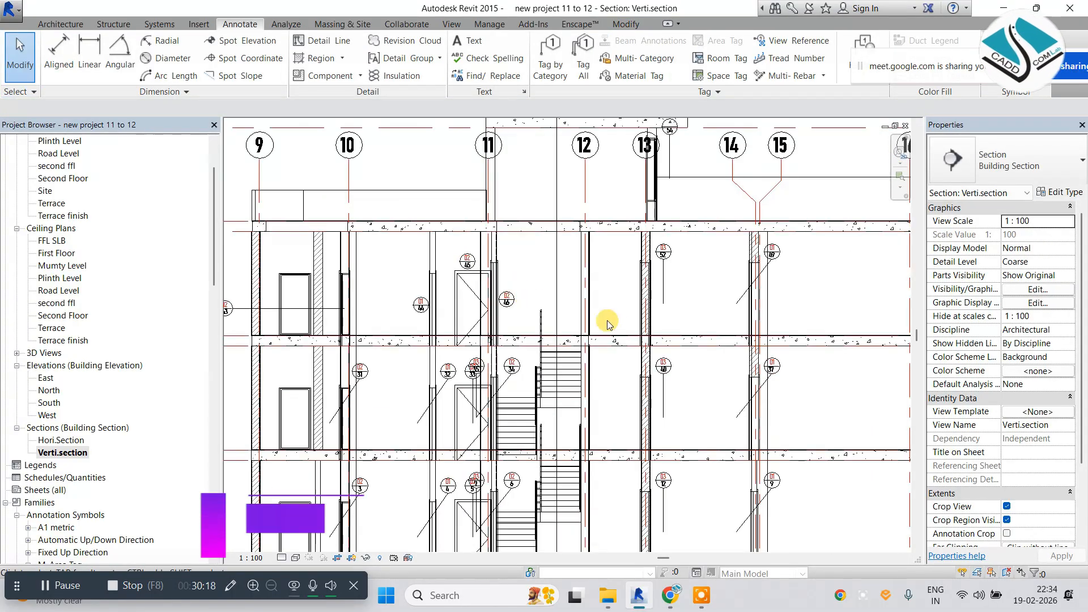
{"action": "middle_click_drag", "start_coordinate": [604, 327], "coordinate": [541, 326]}
{"action": "scroll", "coordinate": [602, 249], "scroll_direction": "up", "scroll_amount": 5}
{"action": "left_click", "coordinate": [594, 309]}
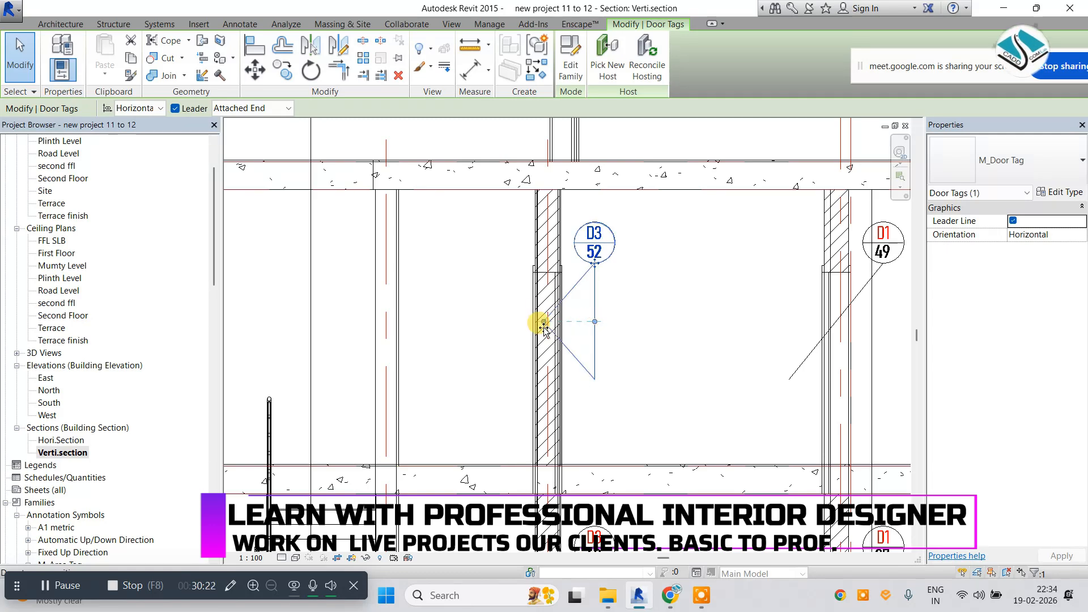
{"action": "left_click_drag", "start_coordinate": [543, 326], "coordinate": [743, 297]}
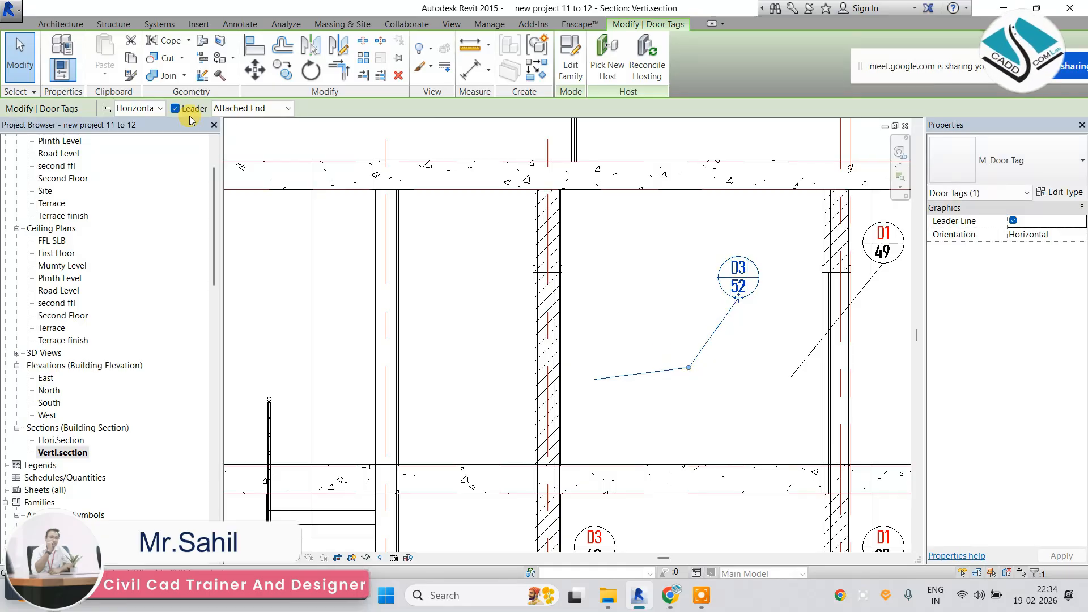
{"action": "left_click", "coordinate": [657, 301]}
{"action": "left_click_drag", "start_coordinate": [739, 297], "coordinate": [658, 342]}
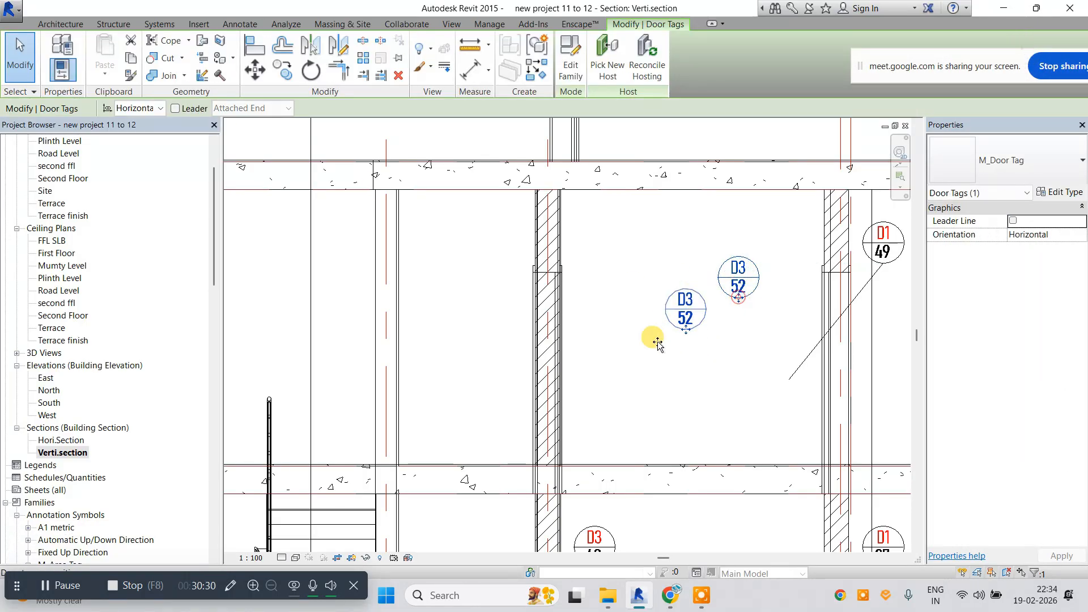
{"action": "left_click_drag", "start_coordinate": [592, 381], "coordinate": [591, 386]}
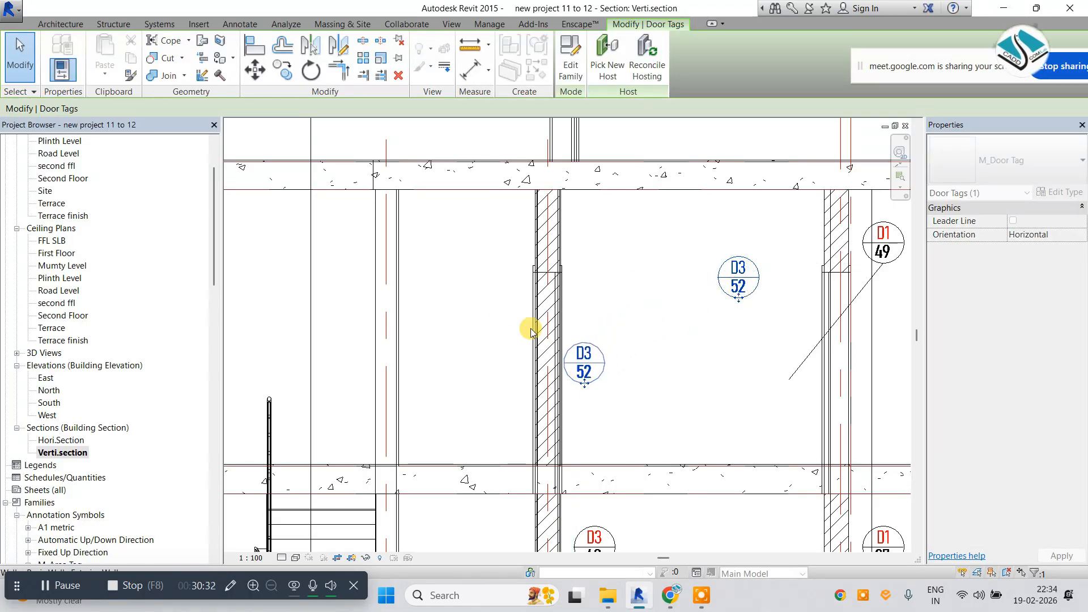
Remove the leader from door tag D1 49 and move the tag down beside its door.
{"action": "scroll", "coordinate": [744, 322], "scroll_direction": "down", "scroll_amount": 2}
{"action": "middle_click_drag", "start_coordinate": [744, 322], "coordinate": [476, 313]}
{"action": "scroll", "coordinate": [590, 288], "scroll_direction": "up", "scroll_amount": 2}
{"action": "left_click", "coordinate": [542, 273]}
{"action": "left_click_drag", "start_coordinate": [572, 254], "coordinate": [572, 255]}
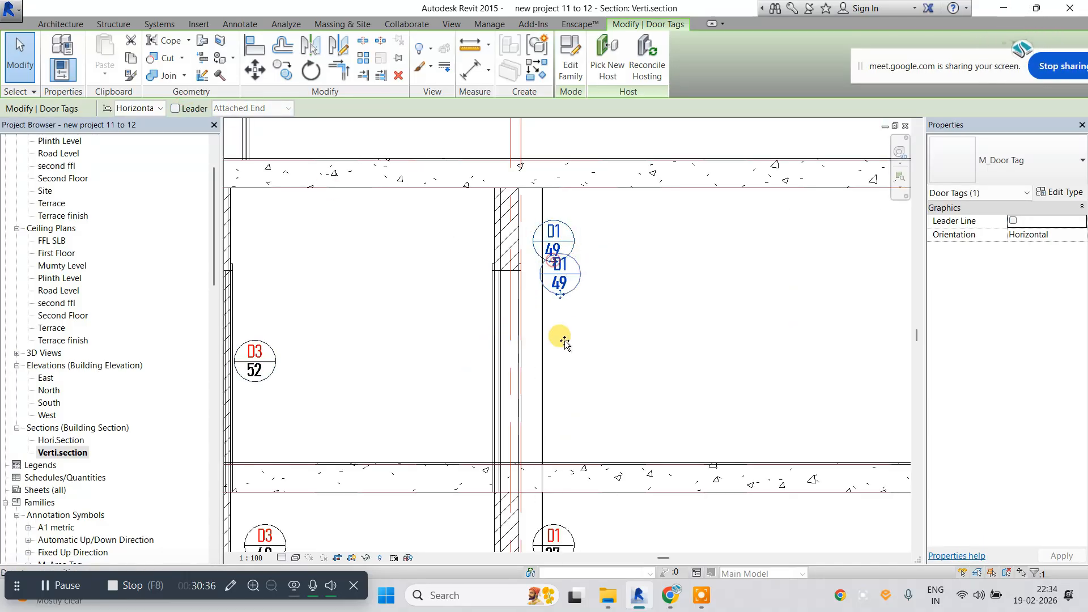
{"action": "left_click_drag", "start_coordinate": [565, 341], "coordinate": [546, 377]}
{"action": "left_click", "coordinate": [595, 292]}
Select every door tag instance visible in the vertical section and turn off their leaders.
{"action": "scroll", "coordinate": [605, 283], "scroll_direction": "down", "scroll_amount": 4}
{"action": "middle_click_drag", "start_coordinate": [505, 344], "coordinate": [507, 345]}
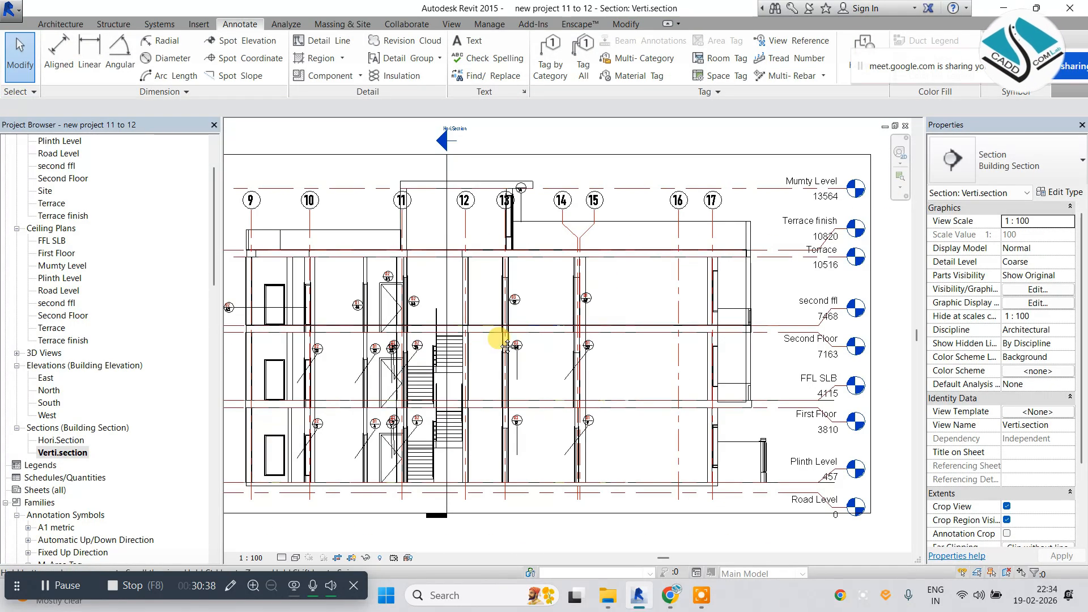
{"action": "scroll", "coordinate": [505, 344], "scroll_direction": "up", "scroll_amount": 5}
{"action": "left_click", "coordinate": [663, 289]}
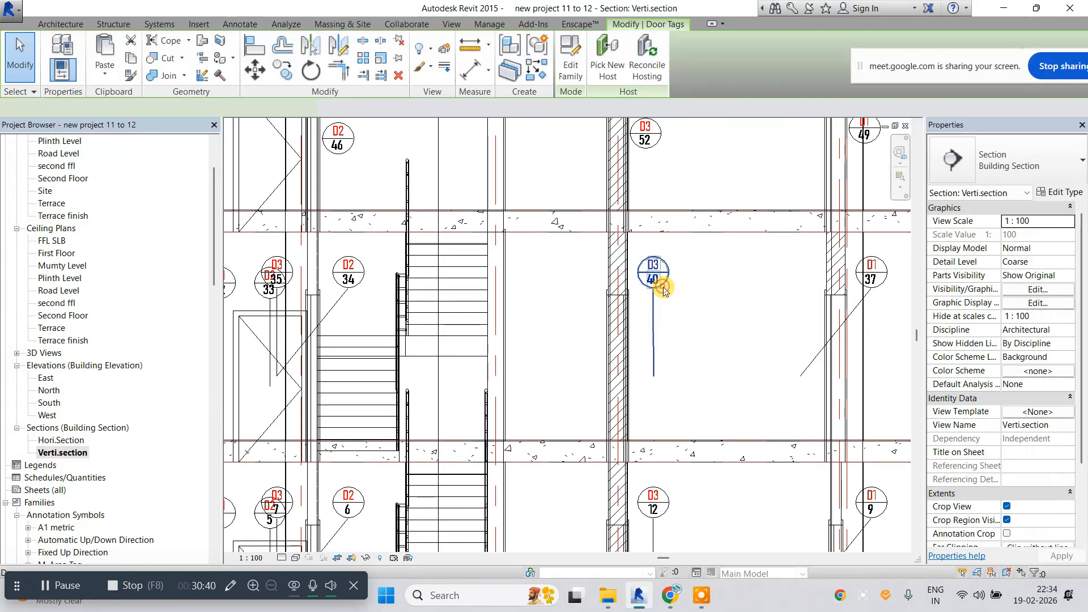
{"action": "scroll", "coordinate": [645, 289], "scroll_direction": "down", "scroll_amount": 2}
{"action": "key", "text": "Escape"}
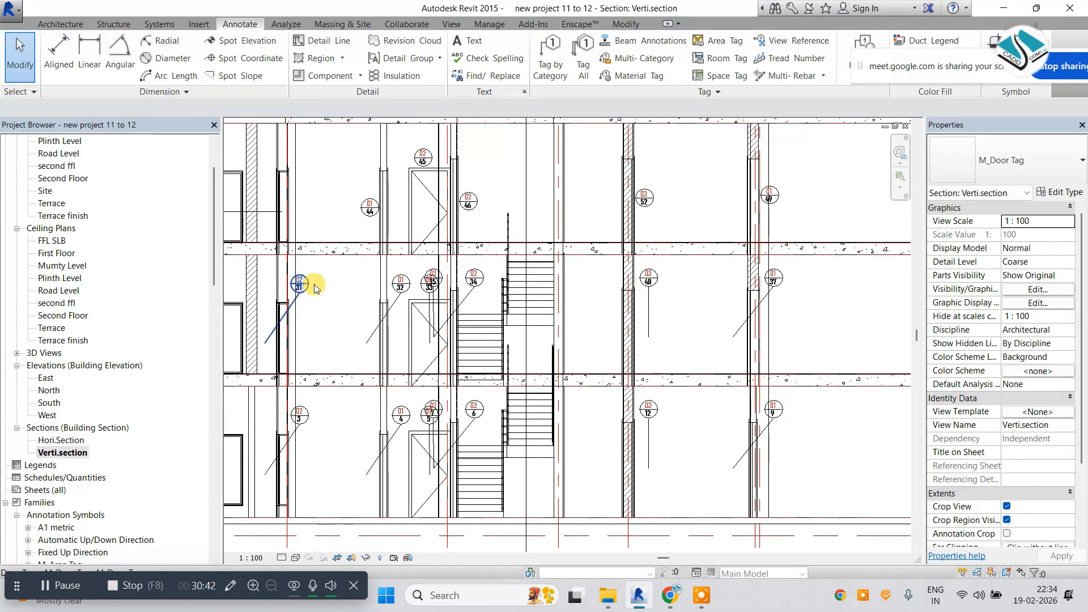
{"action": "left_click", "coordinate": [303, 282]}
{"action": "right_click", "coordinate": [314, 291]}
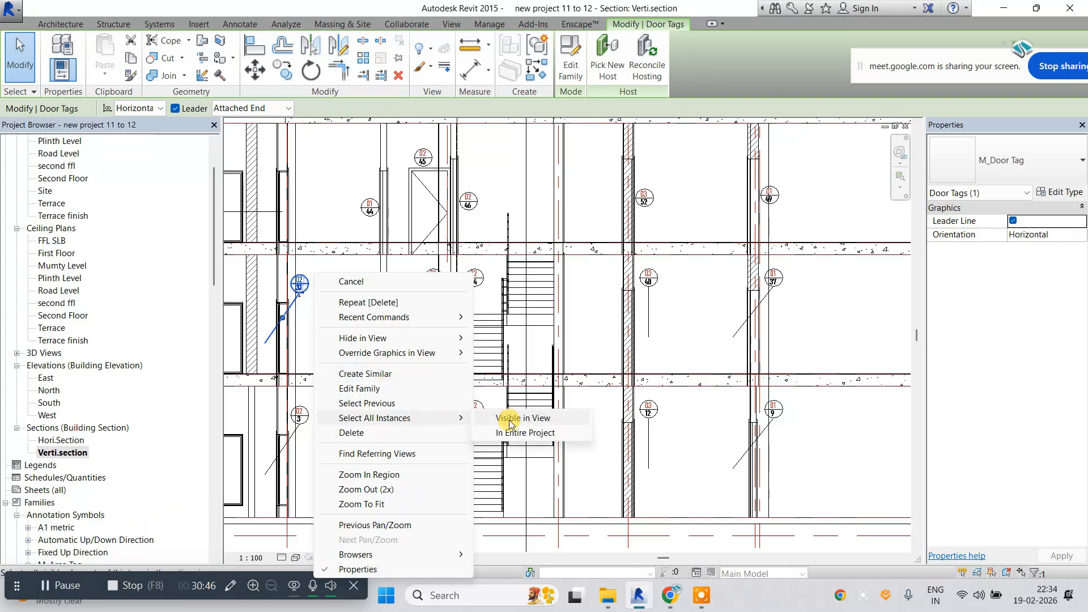
{"action": "left_click", "coordinate": [511, 423]}
{"action": "scroll", "coordinate": [502, 284], "scroll_direction": "down", "scroll_amount": 1}
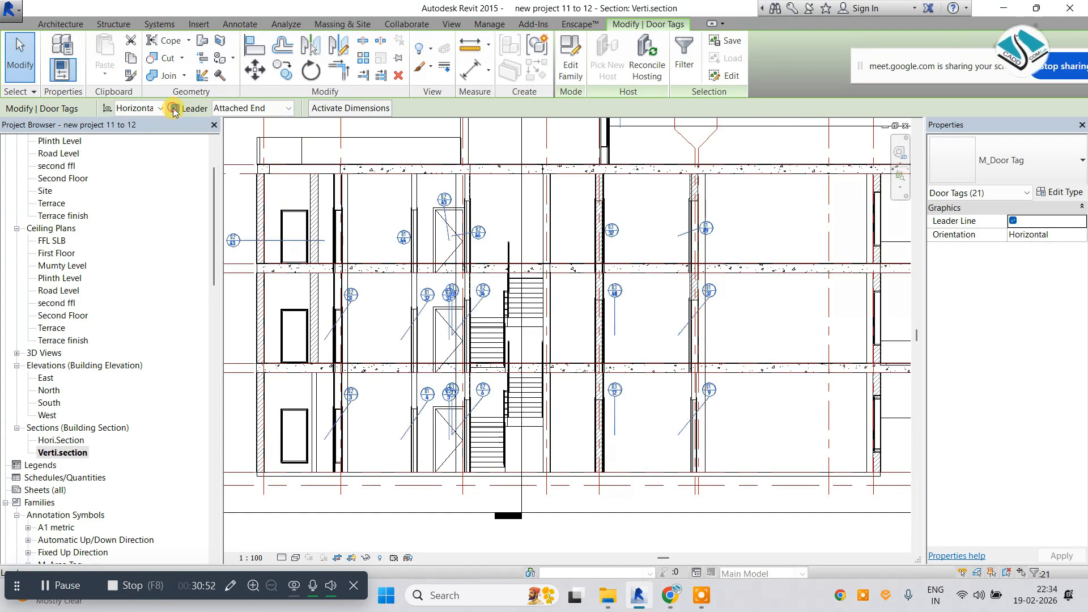
{"action": "left_click", "coordinate": [371, 209]}
{"action": "left_click", "coordinate": [404, 237]}
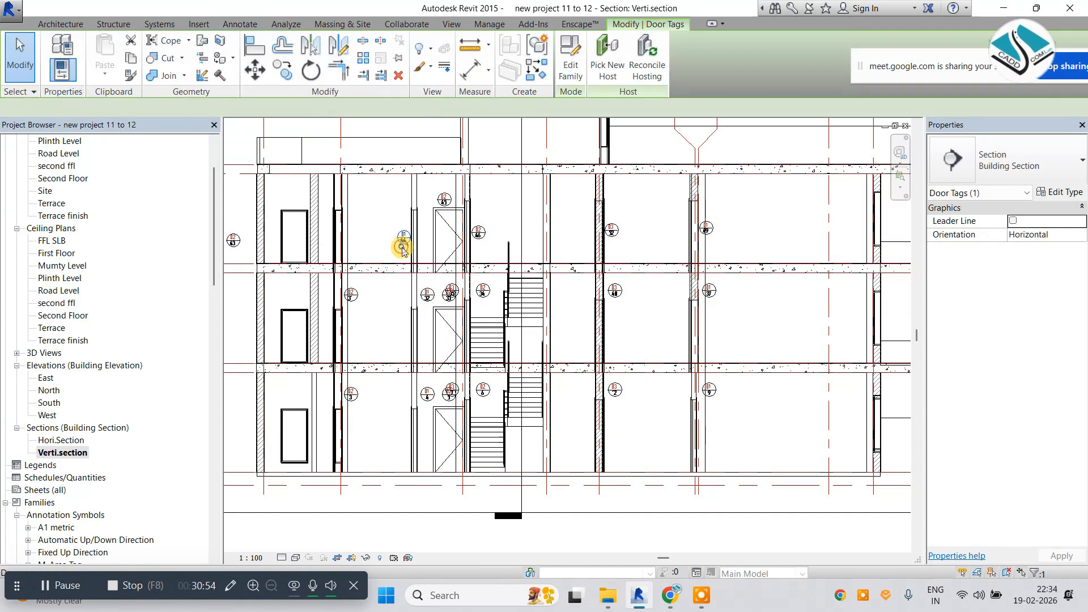
{"action": "right_click", "coordinate": [402, 246]}
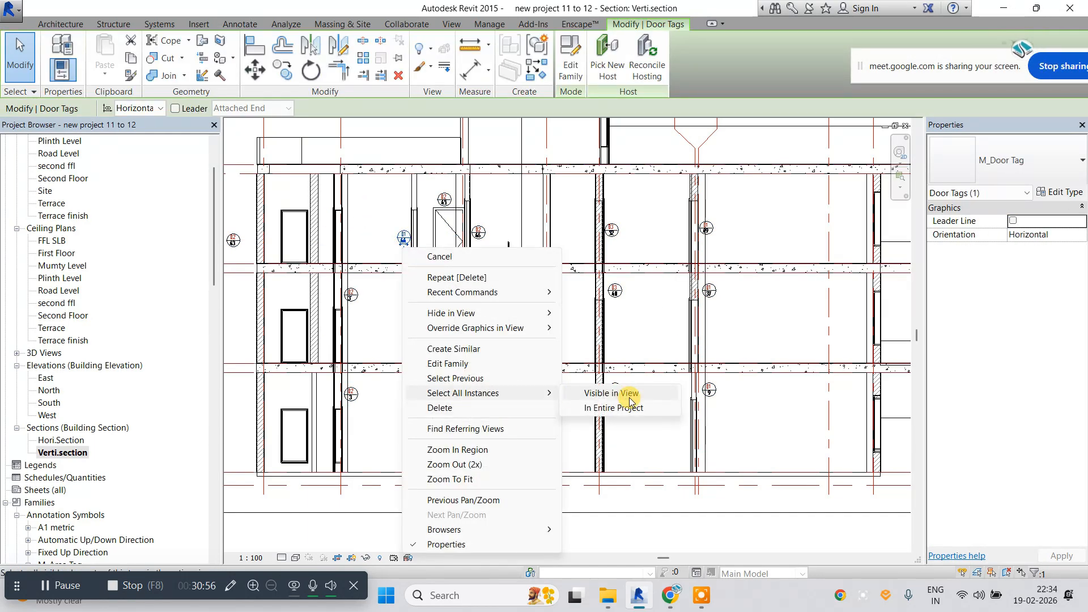
{"action": "left_click", "coordinate": [352, 322]}
Move door tag D2 31 down beside its door on the middle floor.
{"action": "middle_click_drag", "start_coordinate": [357, 322], "coordinate": [460, 325]}
{"action": "scroll", "coordinate": [457, 324], "scroll_direction": "up", "scroll_amount": 3}
{"action": "left_click", "coordinate": [445, 283]}
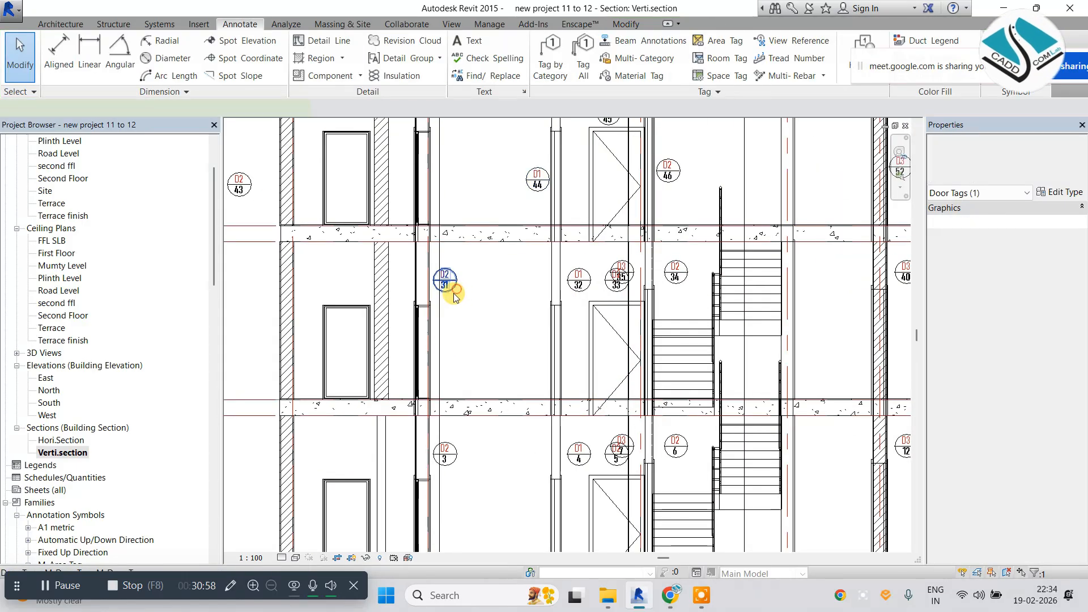
{"action": "scroll", "coordinate": [439, 309], "scroll_direction": "up", "scroll_amount": 2}
{"action": "left_click_drag", "start_coordinate": [467, 362], "coordinate": [466, 364]}
{"action": "left_click", "coordinate": [510, 354]}
Move door tag D1 32 down to the left side of its door at mid-height.
{"action": "scroll", "coordinate": [521, 346], "scroll_direction": "down", "scroll_amount": 1}
{"action": "middle_click_drag", "start_coordinate": [561, 339], "coordinate": [436, 320]}
{"action": "scroll", "coordinate": [502, 284], "scroll_direction": "up", "scroll_amount": 2}
{"action": "left_click", "coordinate": [505, 270]}
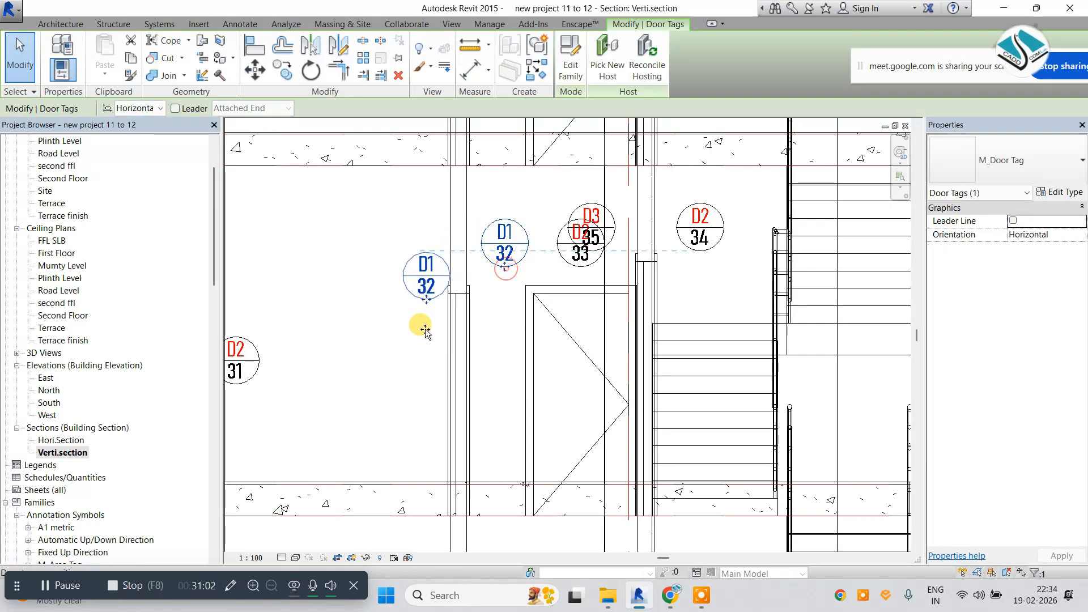
{"action": "left_click_drag", "start_coordinate": [421, 391], "coordinate": [420, 391]}
Delete the overlapping door tag D3 35 and lower door tag D2 33 to just above its door.
{"action": "left_click", "coordinate": [590, 214]}
{"action": "key", "text": "Delete"}
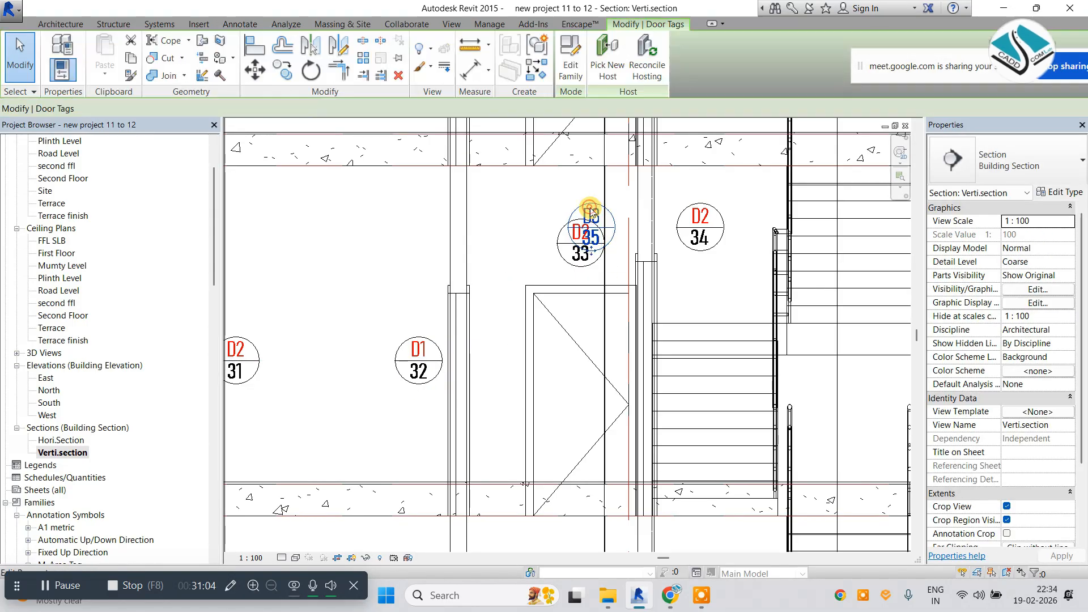
{"action": "left_click", "coordinate": [590, 211]}
{"action": "key", "text": "Delete"}
{"action": "scroll", "coordinate": [575, 260], "scroll_direction": "up", "scroll_amount": 1}
{"action": "left_click_drag", "start_coordinate": [577, 267], "coordinate": [579, 275]}
Shift door tag D2 34 slightly to the right beside the staircase.
{"action": "middle_click_drag", "start_coordinate": [667, 286], "coordinate": [495, 277]}
{"action": "left_click", "coordinate": [552, 248]}
{"action": "left_click_drag", "start_coordinate": [567, 238], "coordinate": [585, 248]}
Move door tag D3 40 down beside its door in the hatched wall.
{"action": "scroll", "coordinate": [474, 240], "scroll_direction": "down", "scroll_amount": 2}
{"action": "scroll", "coordinate": [522, 268], "scroll_direction": "down", "scroll_amount": 2}
{"action": "middle_click_drag", "start_coordinate": [675, 309], "coordinate": [530, 309]}
{"action": "scroll", "coordinate": [574, 249], "scroll_direction": "up", "scroll_amount": 2}
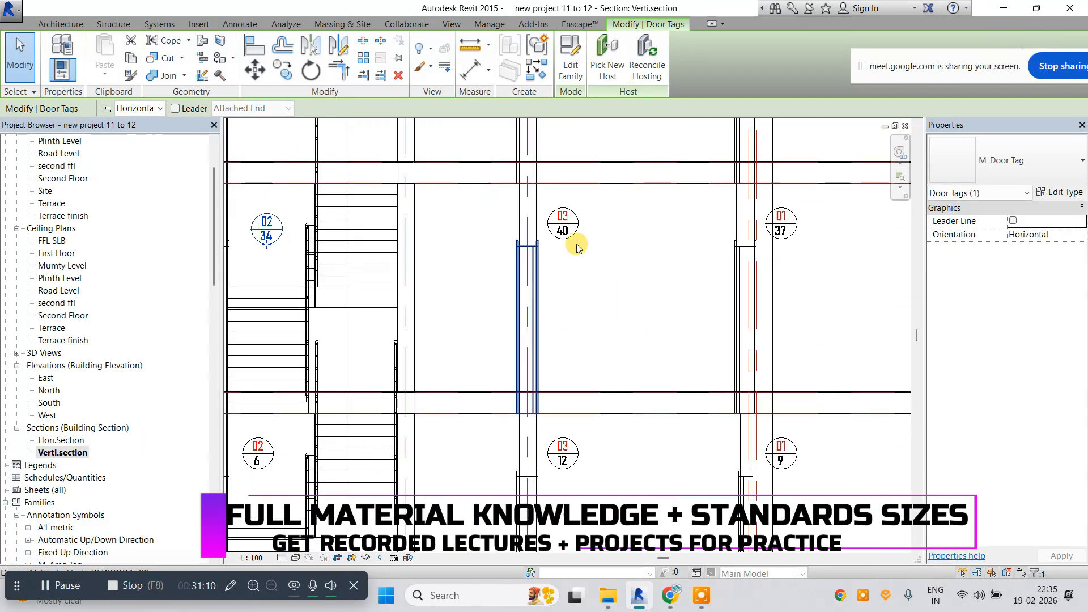
{"action": "left_click", "coordinate": [572, 242]}
{"action": "scroll", "coordinate": [570, 242], "scroll_direction": "up", "scroll_amount": 2}
{"action": "left_click_drag", "start_coordinate": [560, 239], "coordinate": [553, 374]}
{"action": "left_click", "coordinate": [613, 321]}
Move door tag D1 37 down beside its door on the middle floor.
{"action": "scroll", "coordinate": [617, 319], "scroll_direction": "down", "scroll_amount": 2}
{"action": "middle_click_drag", "start_coordinate": [617, 319], "coordinate": [445, 309]}
{"action": "scroll", "coordinate": [669, 286], "scroll_direction": "up", "scroll_amount": 2}
{"action": "left_click", "coordinate": [608, 237]}
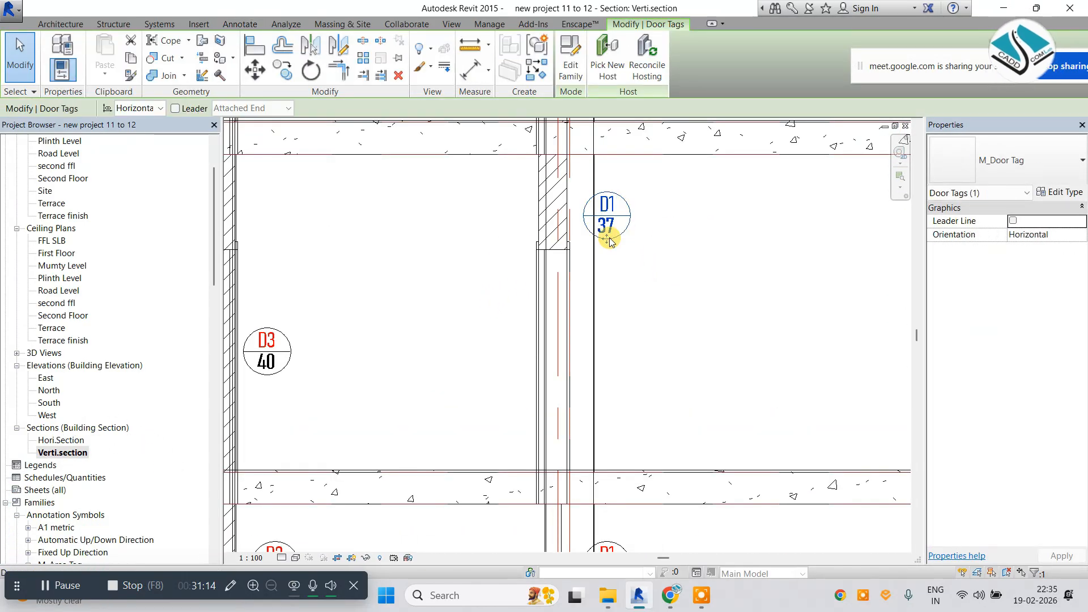
{"action": "left_click_drag", "start_coordinate": [605, 378], "coordinate": [606, 376]}
{"action": "left_click", "coordinate": [610, 277]}
Move door tag D1 9 down beside its door on the lowest floor.
{"action": "scroll", "coordinate": [608, 281], "scroll_direction": "down", "scroll_amount": 4}
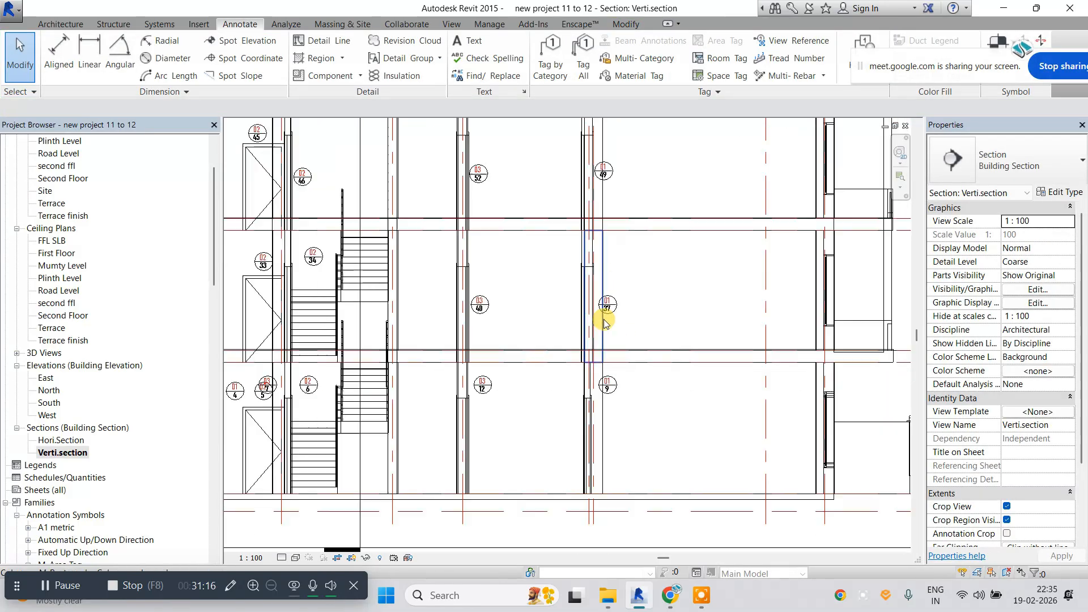
{"action": "scroll", "coordinate": [609, 403], "scroll_direction": "up", "scroll_amount": 3}
{"action": "middle_click_drag", "start_coordinate": [601, 369], "coordinate": [573, 281]}
{"action": "scroll", "coordinate": [572, 281], "scroll_direction": "up", "scroll_amount": 1}
{"action": "left_click", "coordinate": [559, 234]}
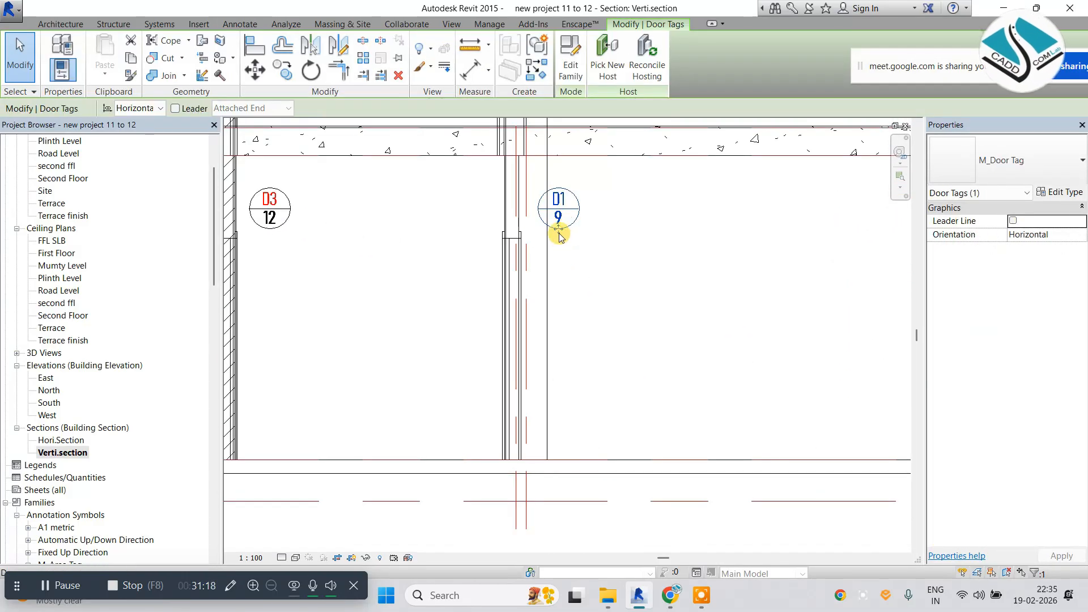
{"action": "left_click_drag", "start_coordinate": [557, 353], "coordinate": [555, 390]}
{"action": "left_click", "coordinate": [389, 301]}
Move door tag D3 12 down beside its door on the lowest floor.
{"action": "middle_click_drag", "start_coordinate": [267, 246], "coordinate": [537, 243]}
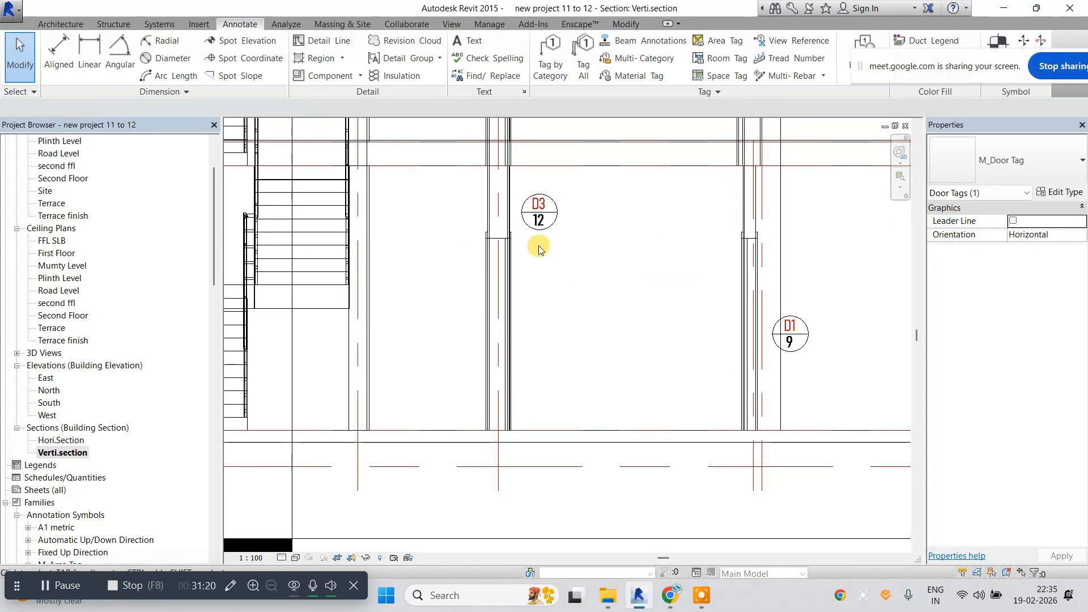
{"action": "left_click", "coordinate": [551, 222]}
{"action": "left_click_drag", "start_coordinate": [534, 359], "coordinate": [534, 366]}
{"action": "left_click", "coordinate": [521, 311]}
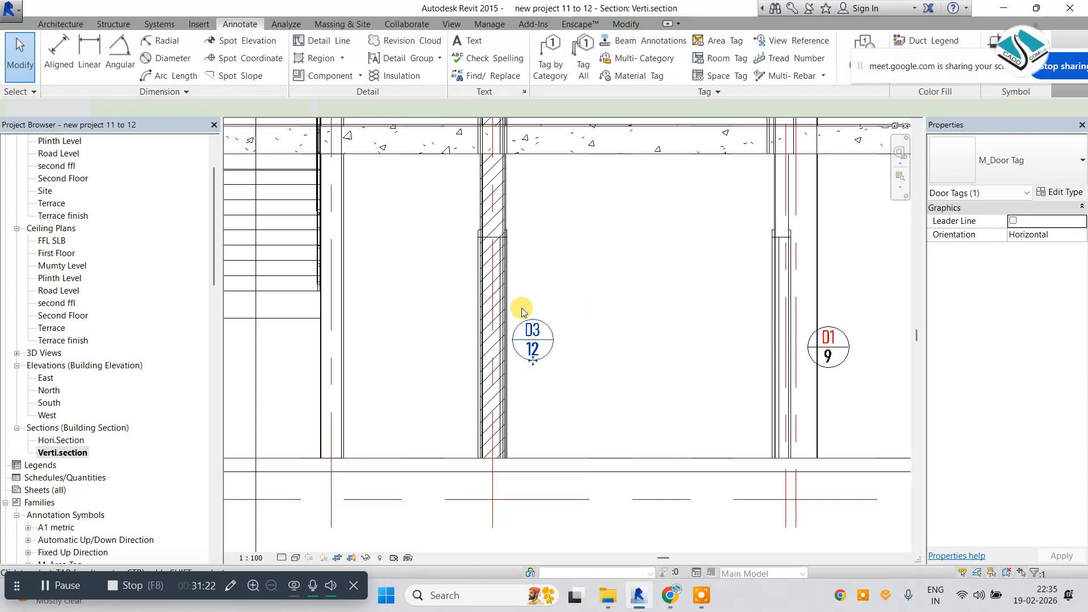
Move door tag D1 4 down to the left side of its door at mid-height.
{"action": "scroll", "coordinate": [521, 309], "scroll_direction": "down", "scroll_amount": 4}
{"action": "middle_click_drag", "start_coordinate": [374, 306], "coordinate": [562, 304]}
{"action": "scroll", "coordinate": [542, 277], "scroll_direction": "up", "scroll_amount": 4}
{"action": "left_click", "coordinate": [468, 252]}
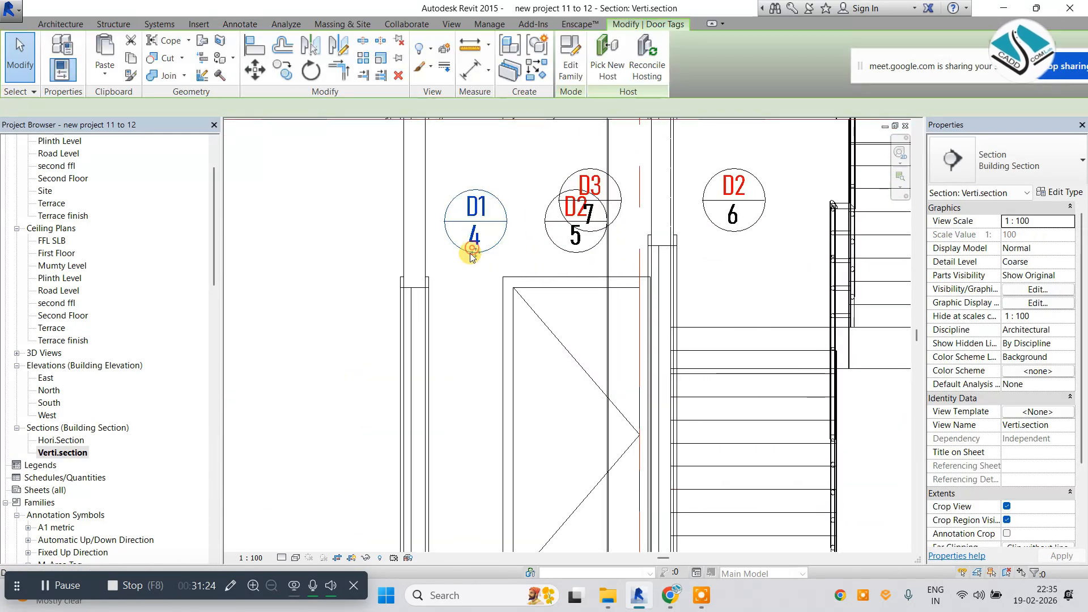
{"action": "scroll", "coordinate": [527, 226], "scroll_direction": "up", "scroll_amount": 1}
{"action": "left_click_drag", "start_coordinate": [547, 237], "coordinate": [437, 447]}
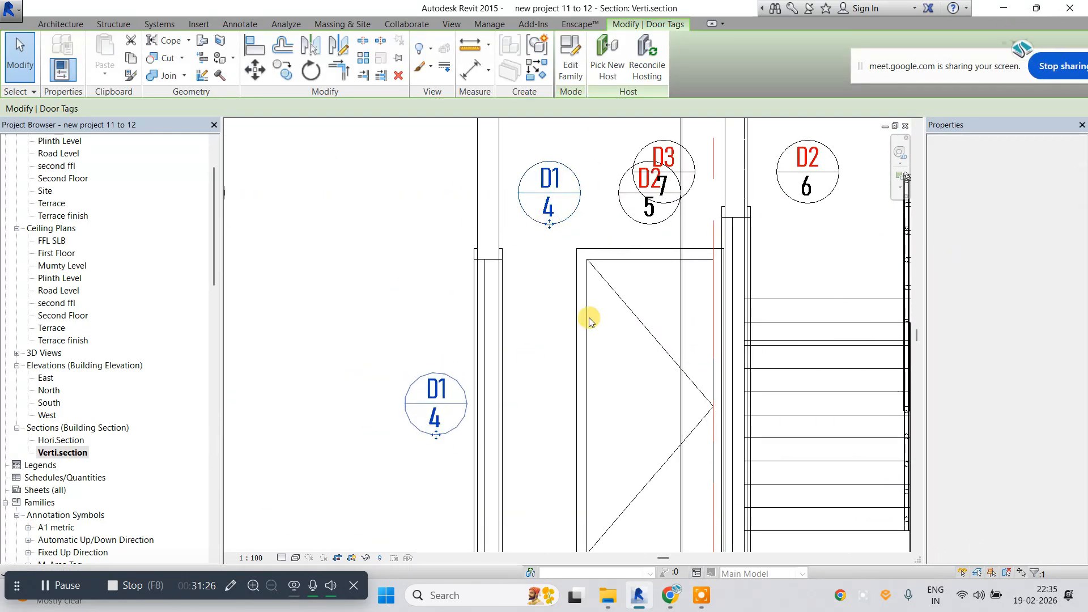
Delete door tag D3 7 that overlaps tag D2 5.
{"action": "left_click", "coordinate": [633, 216]}
{"action": "key", "text": "Delete"}
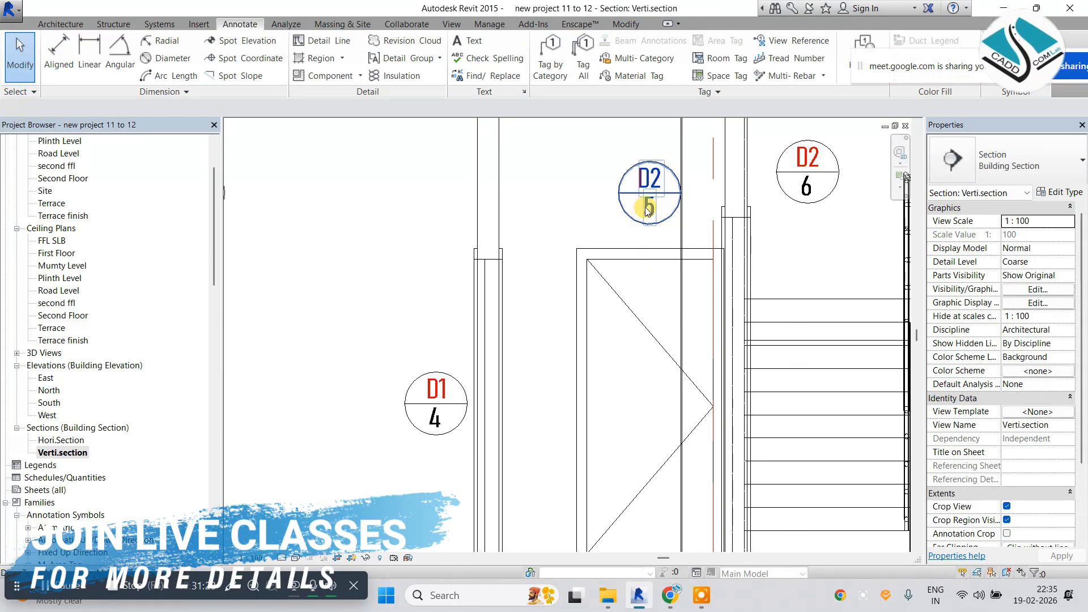
{"action": "left_click", "coordinate": [648, 229]}
{"action": "key", "text": "Escape"}
{"action": "left_click", "coordinate": [650, 229]}
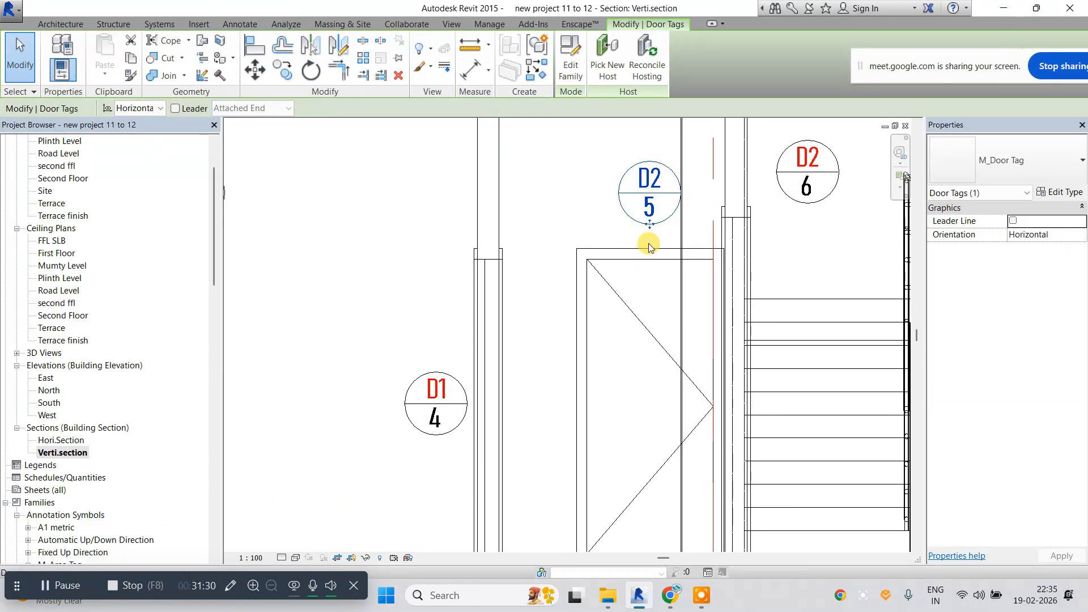
{"action": "double_click", "coordinate": [645, 227]}
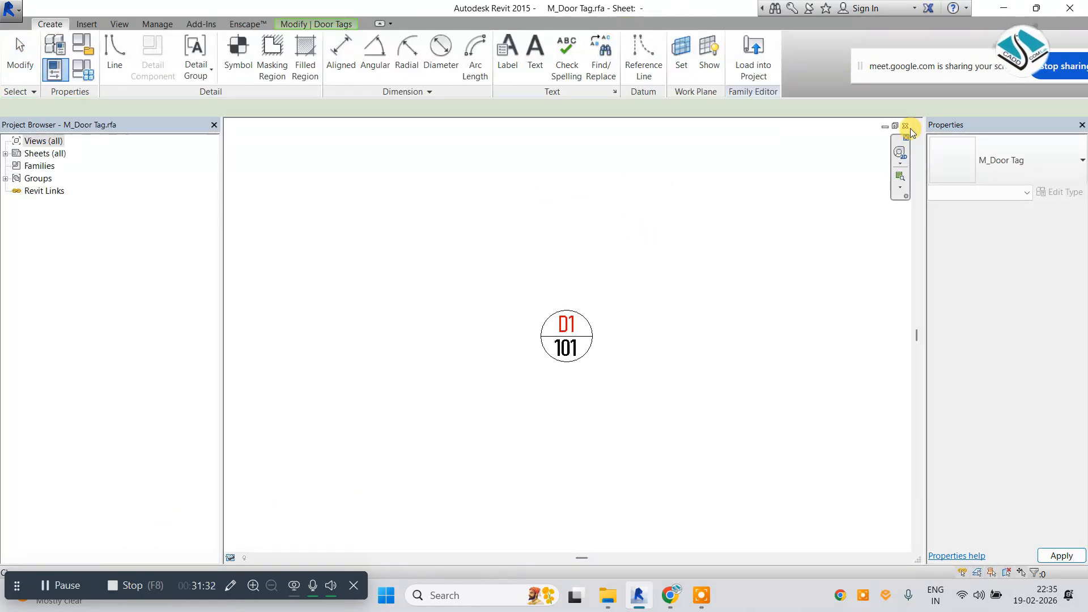
{"action": "left_click", "coordinate": [907, 125]}
{"action": "left_click", "coordinate": [563, 311]}
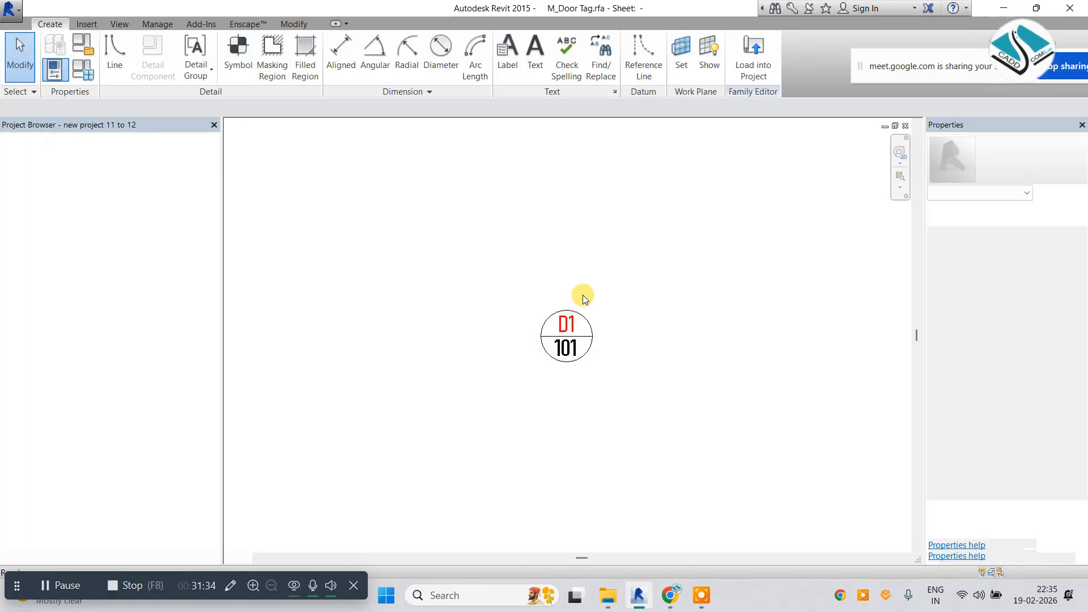
Lower door tag D2 5 to just above its door.
{"action": "left_click", "coordinate": [663, 222]}
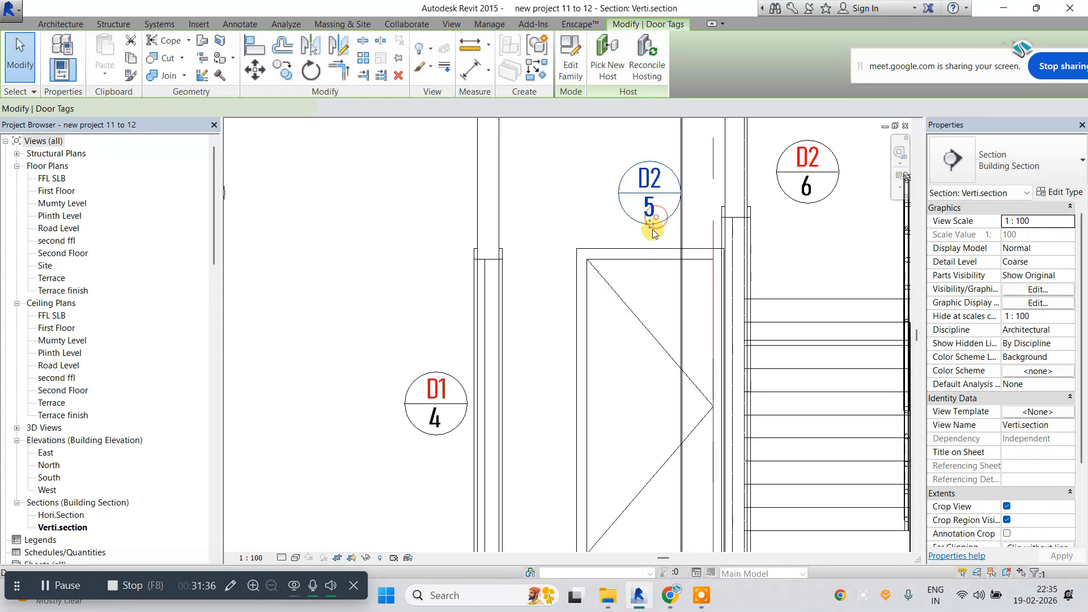
{"action": "scroll", "coordinate": [651, 249], "scroll_direction": "down", "scroll_amount": 2}
{"action": "left_click", "coordinate": [651, 247]}
Reposition door tag D2 6 near the staircase on the lowest floor.
{"action": "scroll", "coordinate": [689, 217], "scroll_direction": "up", "scroll_amount": 2}
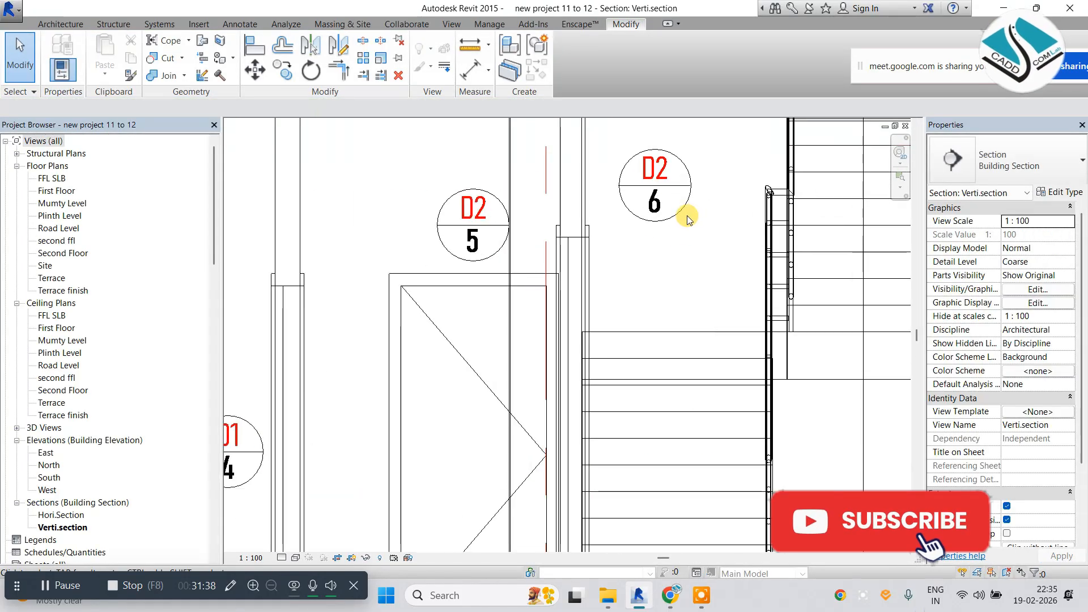
{"action": "left_click", "coordinate": [683, 214]}
{"action": "middle_click_drag", "start_coordinate": [680, 214], "coordinate": [622, 272]}
{"action": "left_click_drag", "start_coordinate": [596, 276], "coordinate": [612, 282]}
{"action": "left_click", "coordinate": [628, 255]}
Move door tag D2 3 down beside its door on the lowest floor.
{"action": "scroll", "coordinate": [628, 253], "scroll_direction": "down", "scroll_amount": 4}
{"action": "scroll", "coordinate": [453, 263], "scroll_direction": "up", "scroll_amount": 3}
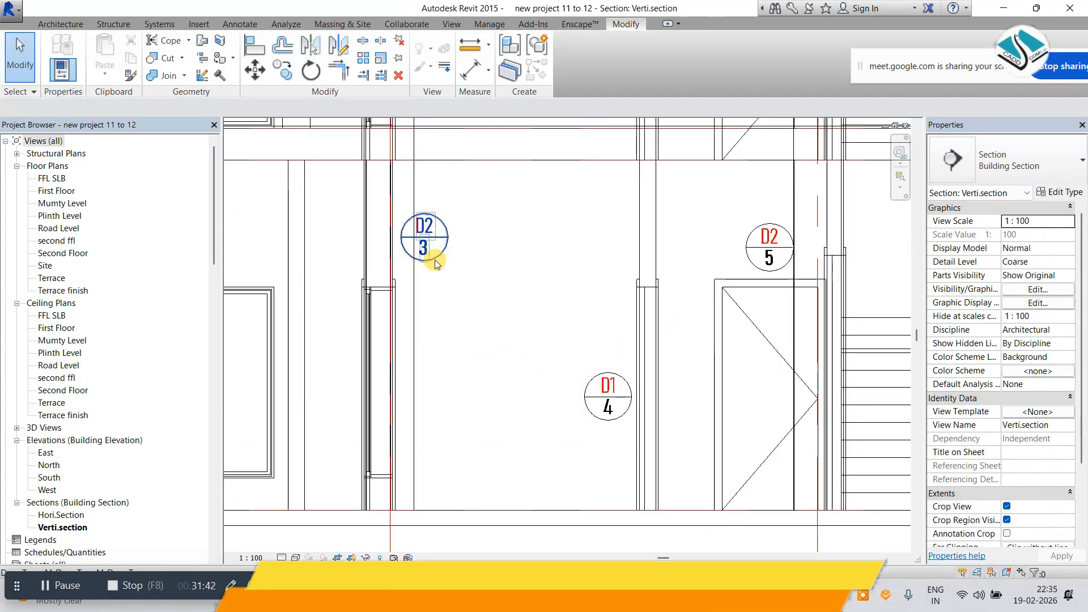
{"action": "left_click", "coordinate": [436, 263]}
{"action": "middle_click_drag", "start_coordinate": [437, 264], "coordinate": [532, 205]}
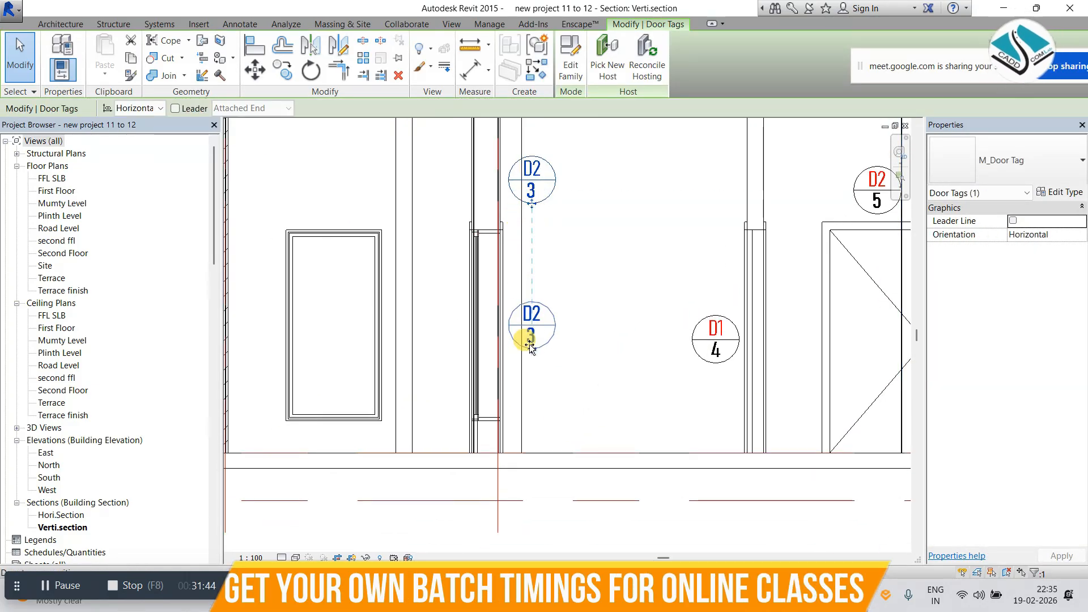
{"action": "left_click_drag", "start_coordinate": [530, 347], "coordinate": [528, 341]}
{"action": "left_click", "coordinate": [493, 310]}
Open the M_Door Tag family for editing from door tag D2 31 on the middle floor.
{"action": "scroll", "coordinate": [491, 310], "scroll_direction": "down", "scroll_amount": 4}
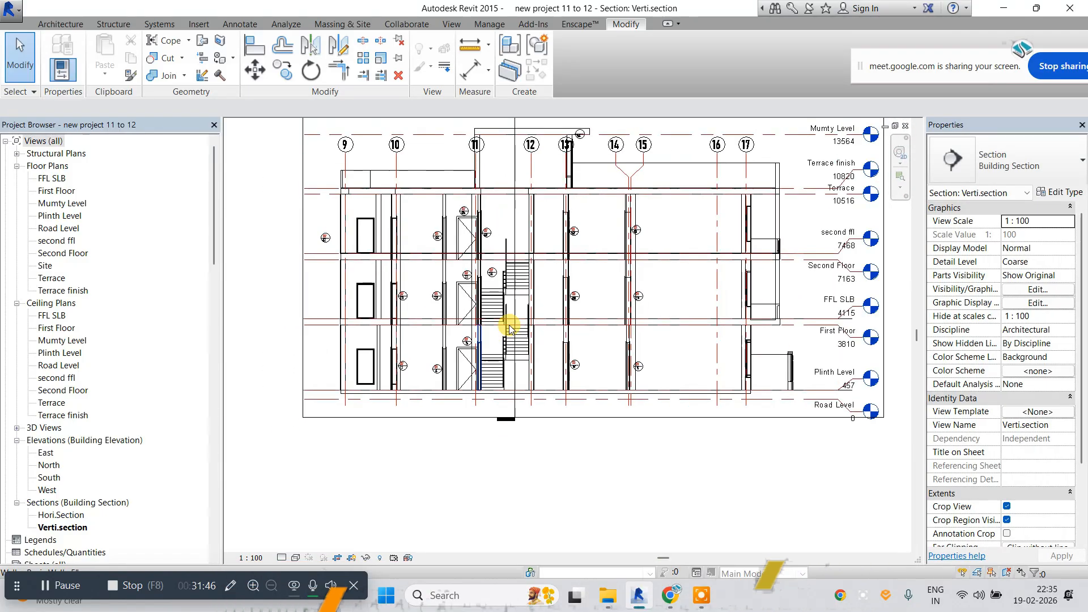
{"action": "middle_click_drag", "start_coordinate": [567, 308], "coordinate": [520, 323]}
{"action": "scroll", "coordinate": [667, 268], "scroll_direction": "up", "scroll_amount": 2}
{"action": "middle_click_drag", "start_coordinate": [405, 285], "coordinate": [527, 289]}
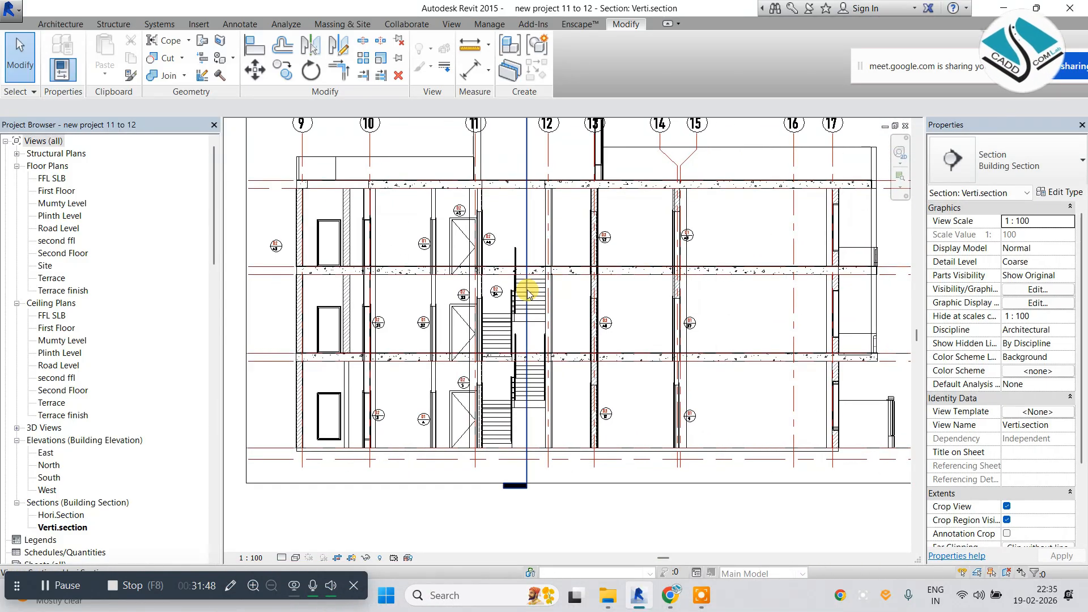
{"action": "scroll", "coordinate": [527, 287], "scroll_direction": "up", "scroll_amount": 1}
{"action": "middle_click_drag", "start_coordinate": [608, 279], "coordinate": [675, 272]}
{"action": "scroll", "coordinate": [383, 340], "scroll_direction": "up", "scroll_amount": 2}
{"action": "scroll", "coordinate": [391, 339], "scroll_direction": "up", "scroll_amount": 3}
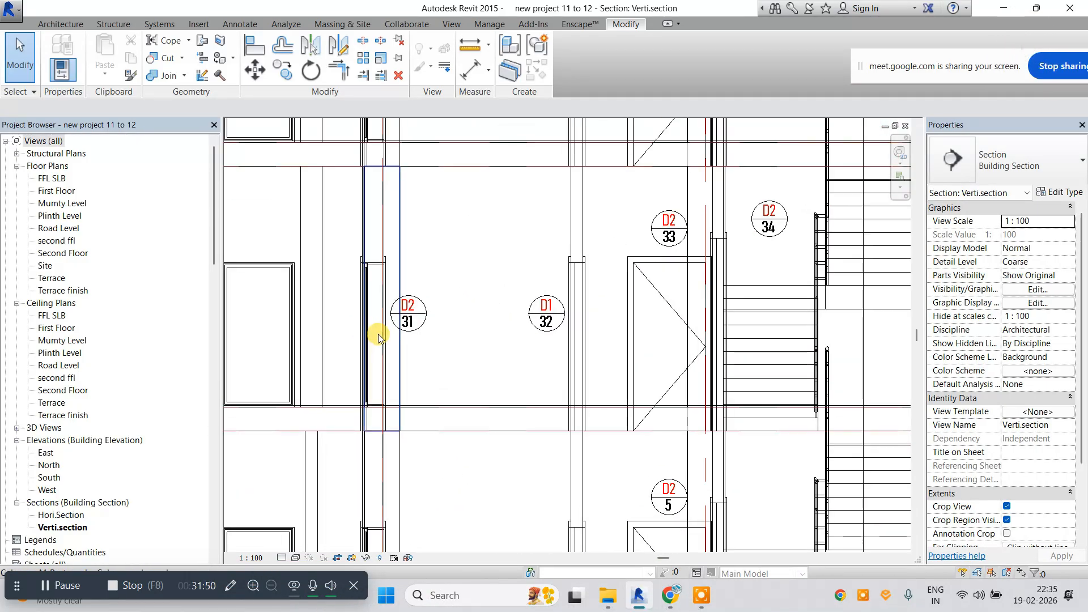
{"action": "left_click", "coordinate": [415, 331]}
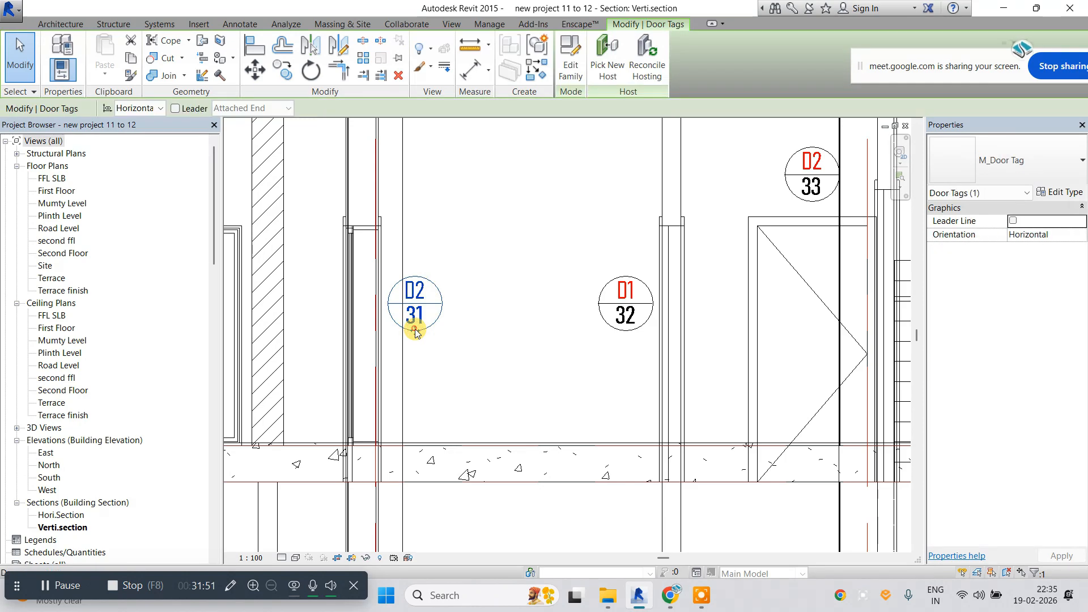
{"action": "double_click", "coordinate": [447, 301]}
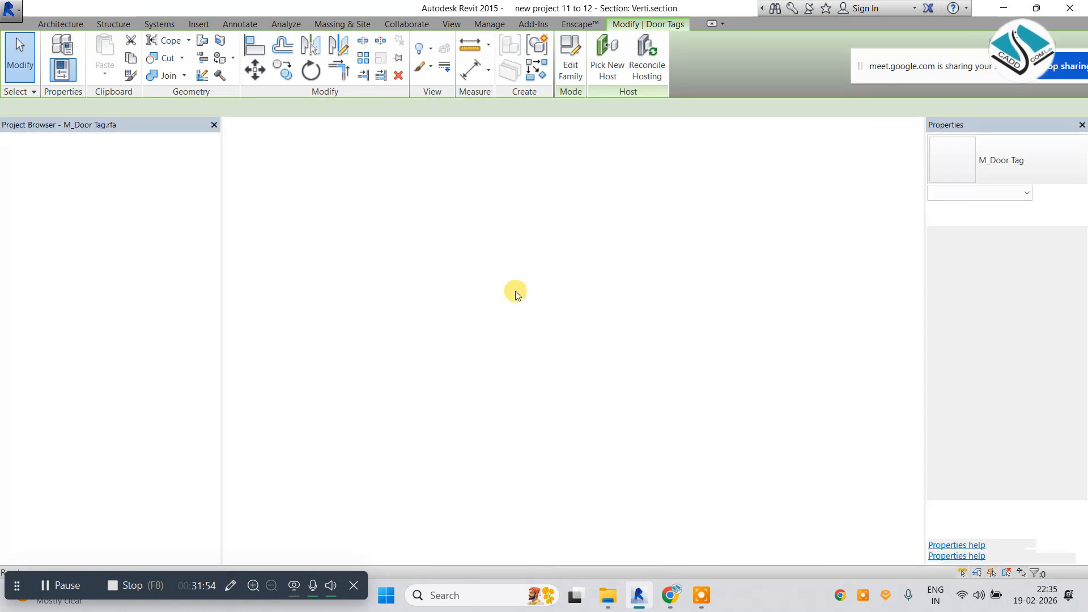
{"action": "scroll", "coordinate": [573, 342], "scroll_direction": "up", "scroll_amount": 5}
Reduce the radius of the door tag's circle in the family.
{"action": "left_click", "coordinate": [587, 265]}
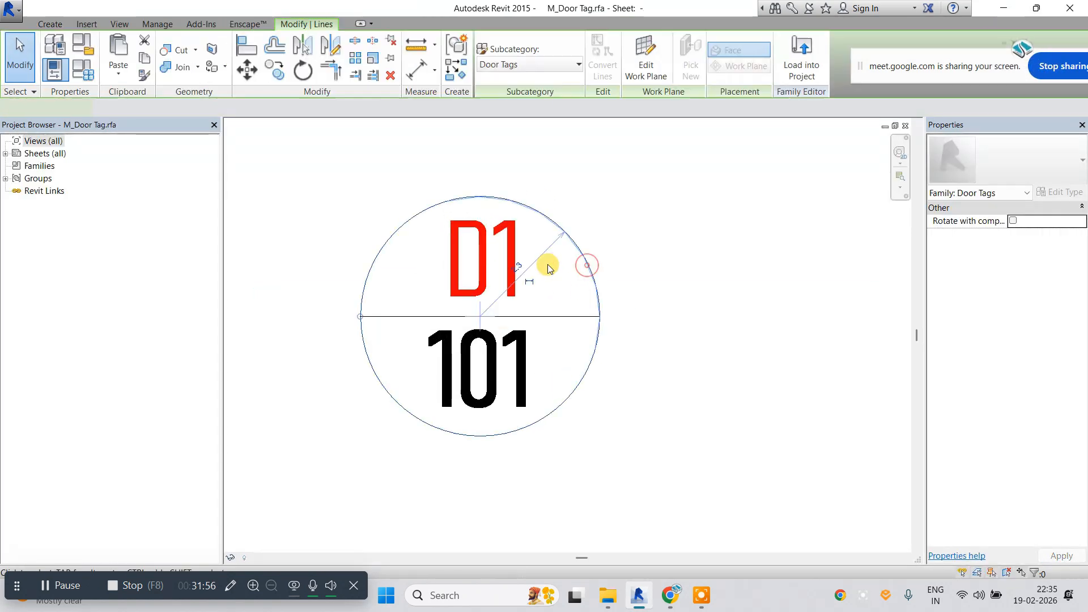
{"action": "left_click", "coordinate": [519, 268]}
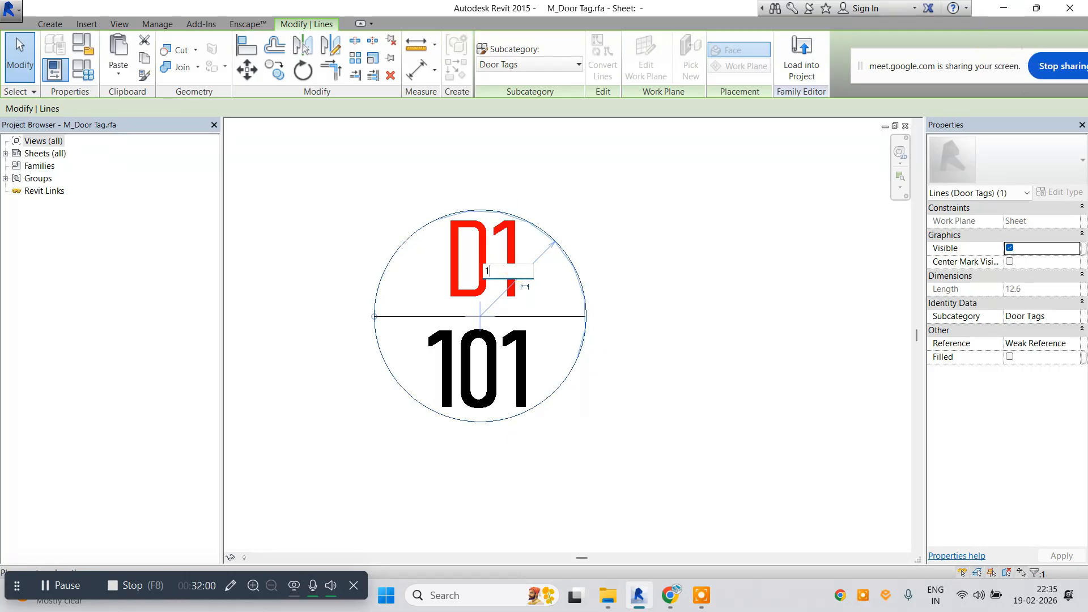
{"action": "key", "text": "Return"}
Set the D1 label's text size to 1 mm and centre it in the upper half of the door tag circle.
{"action": "left_click", "coordinate": [504, 276]}
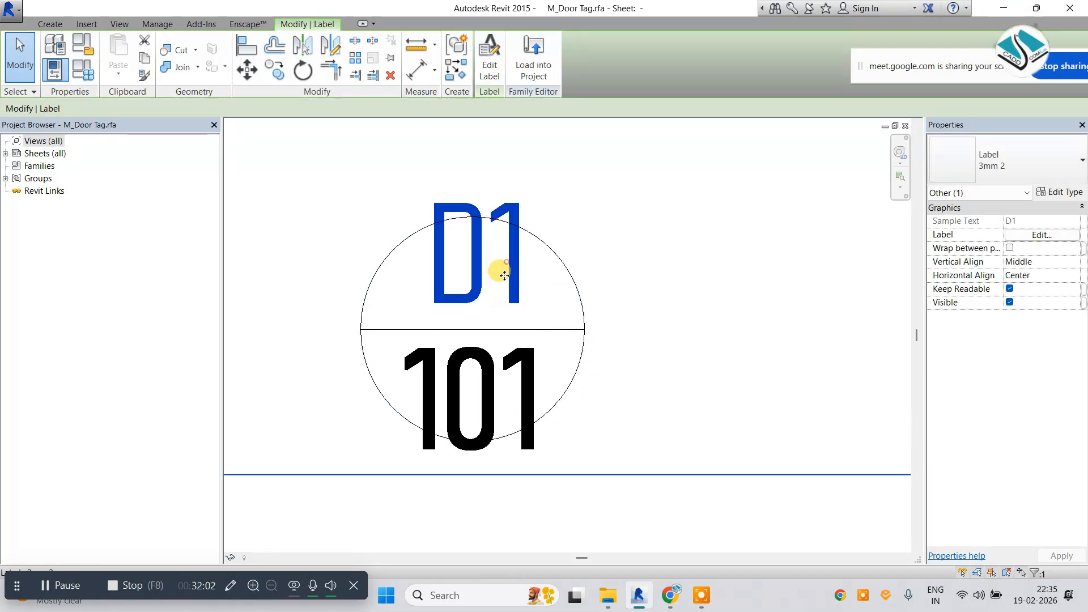
{"action": "left_click", "coordinate": [1044, 195]}
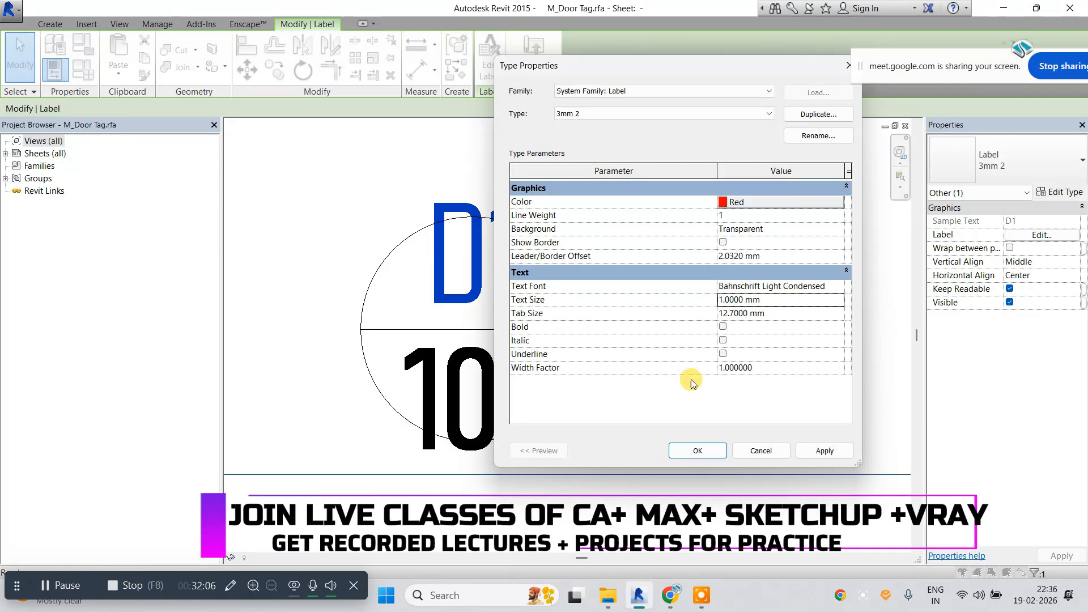
{"action": "left_click", "coordinate": [698, 451]}
{"action": "key", "text": "Escape"}
{"action": "left_click_drag", "start_coordinate": [502, 268], "coordinate": [496, 296]}
Set the 101 label's text size to 1.0 mm and move it up within the lower half of the circle.
{"action": "left_click", "coordinate": [533, 358]}
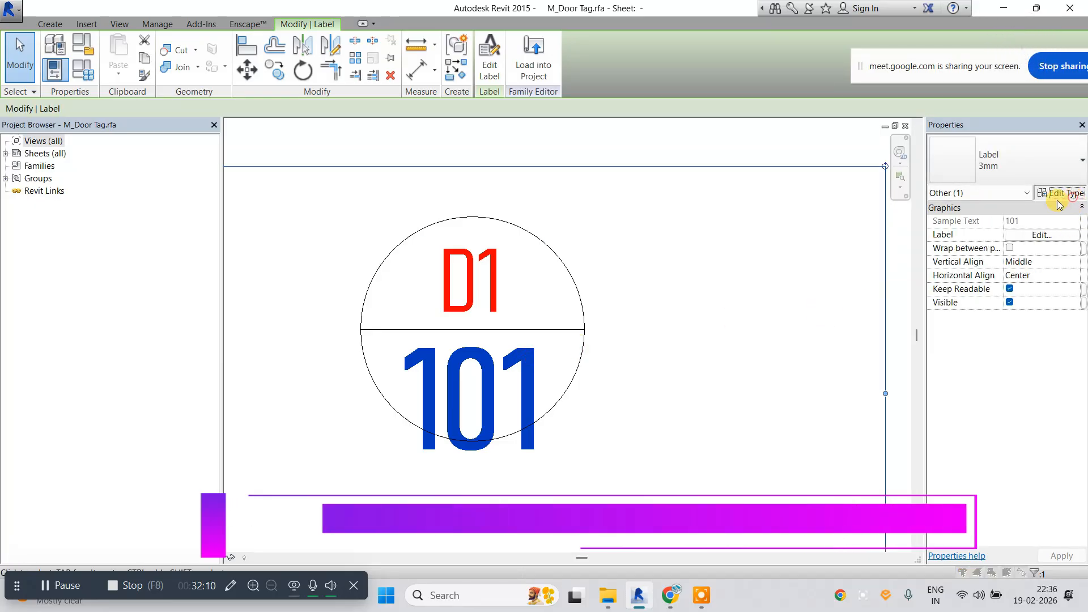
{"action": "left_click", "coordinate": [1058, 192]}
{"action": "left_click", "coordinate": [669, 302]}
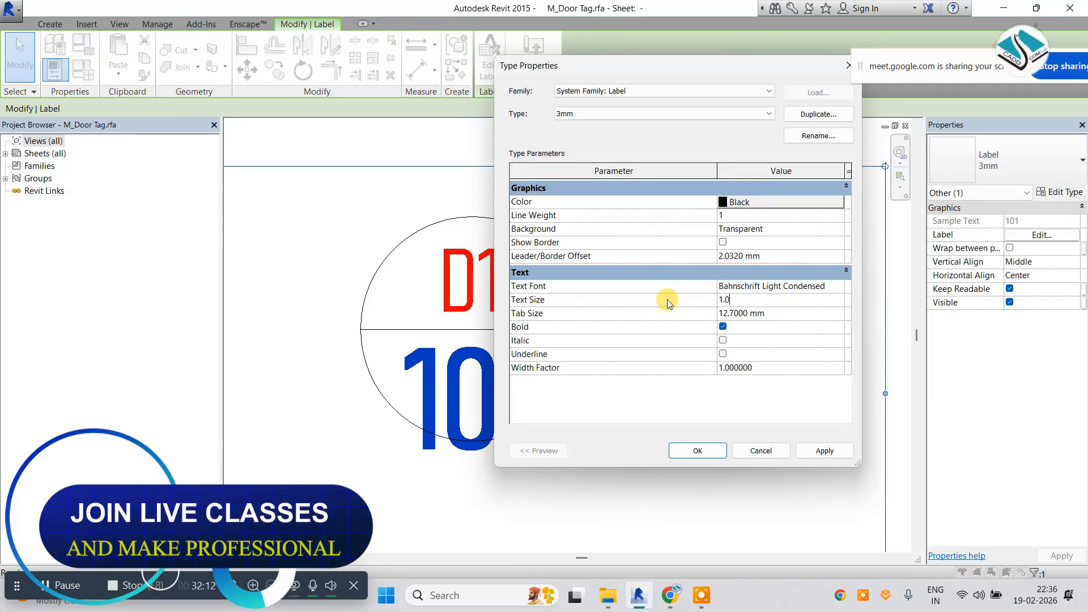
{"action": "left_click", "coordinate": [697, 450]}
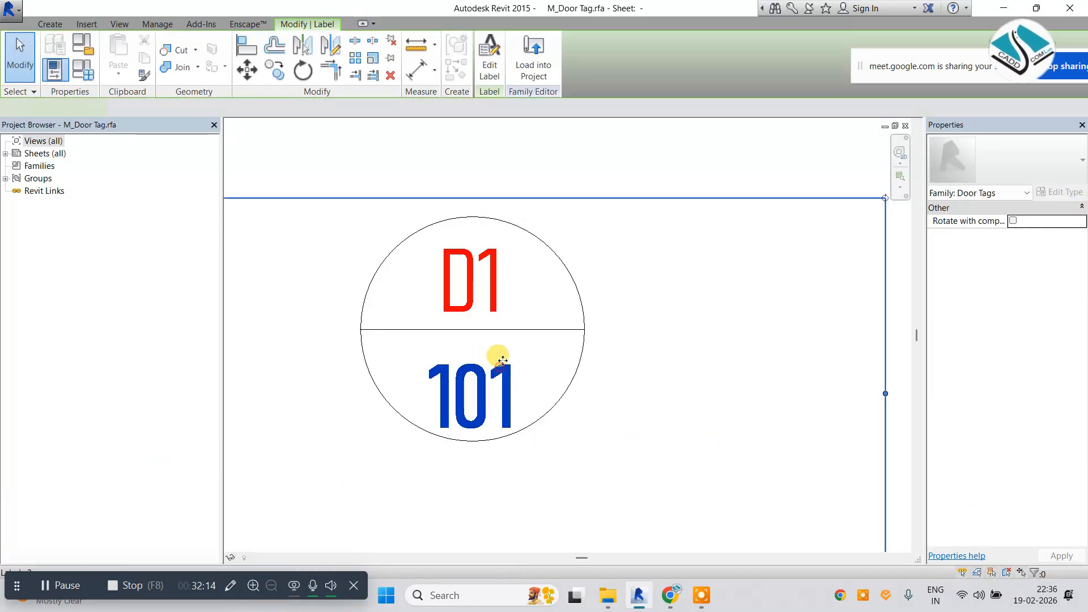
{"action": "left_click_drag", "start_coordinate": [496, 357], "coordinate": [502, 352]}
{"action": "key", "text": "Escape"}
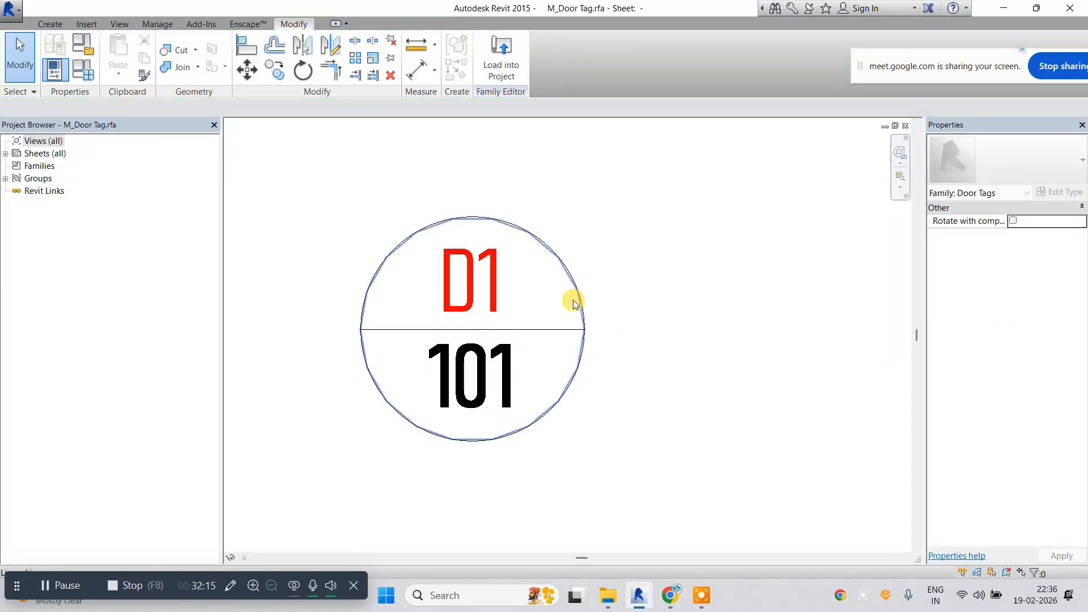
Load the edited door tag family back into the project, replacing the existing version.
{"action": "left_click", "coordinate": [501, 68]}
{"action": "left_click", "coordinate": [513, 404]}
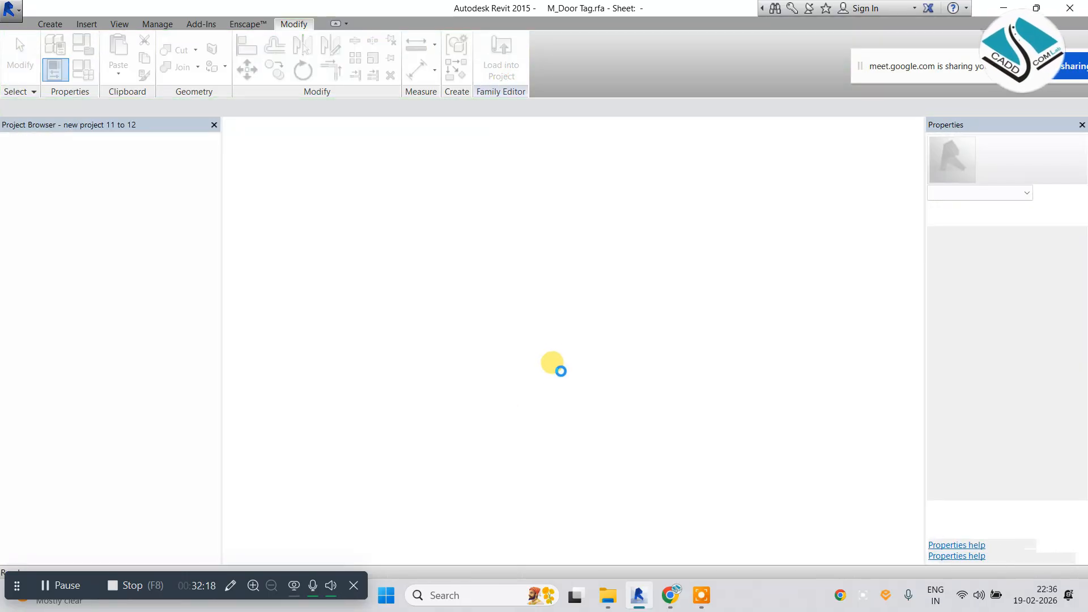
{"action": "left_click", "coordinate": [588, 276]}
Tag all untagged windows in the vertical section with WINDOW TAG : M_Window Tag, horizontally and without leaders.
{"action": "scroll", "coordinate": [482, 362], "scroll_direction": "down", "scroll_amount": 5}
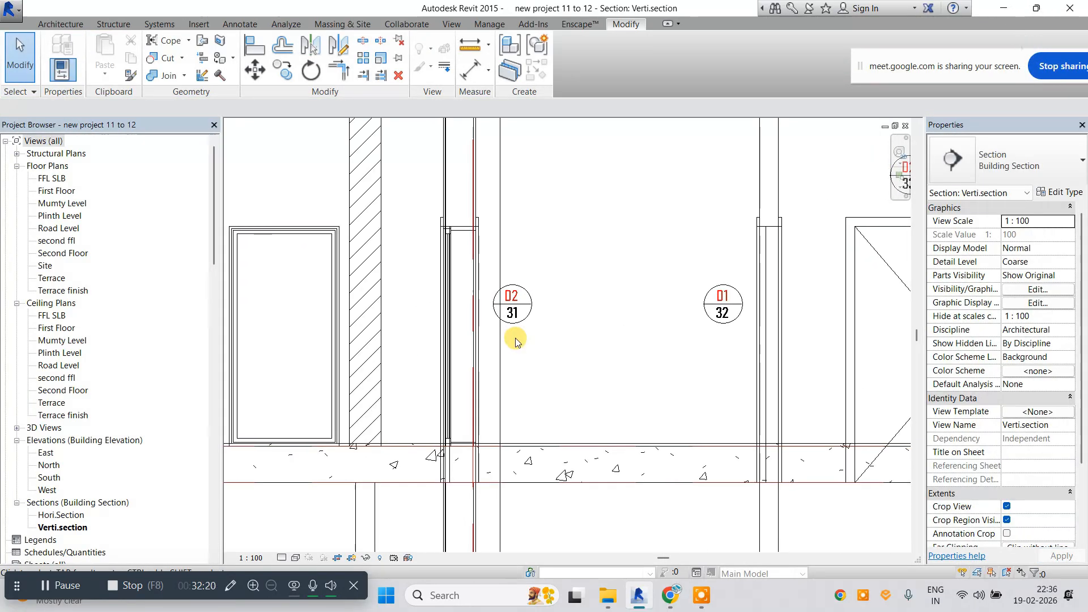
{"action": "scroll", "coordinate": [493, 378], "scroll_direction": "down", "scroll_amount": 3}
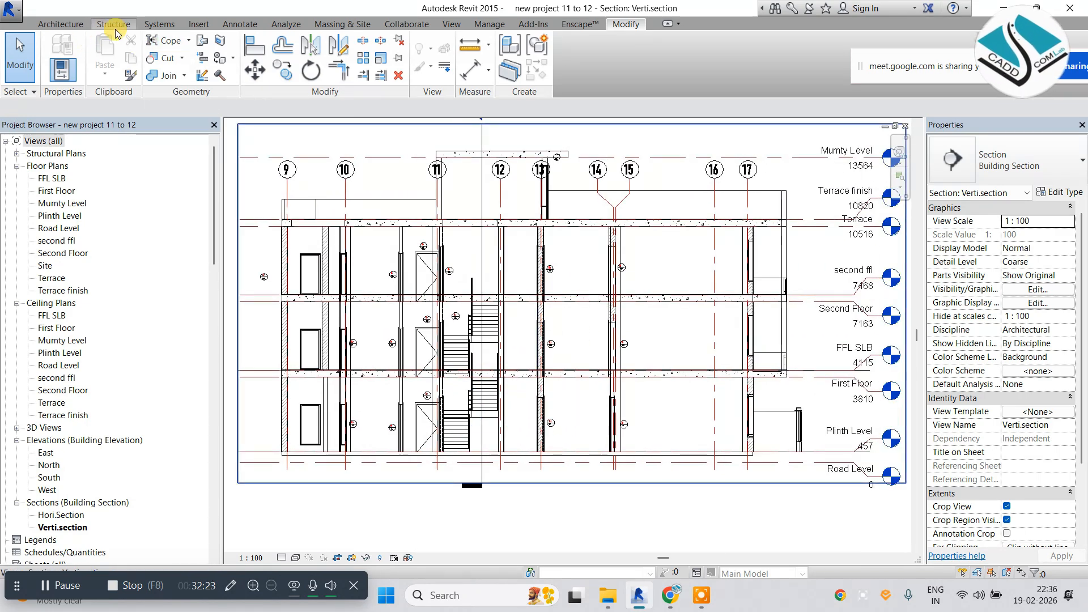
{"action": "left_click", "coordinate": [240, 24]}
{"action": "left_click", "coordinate": [584, 59]}
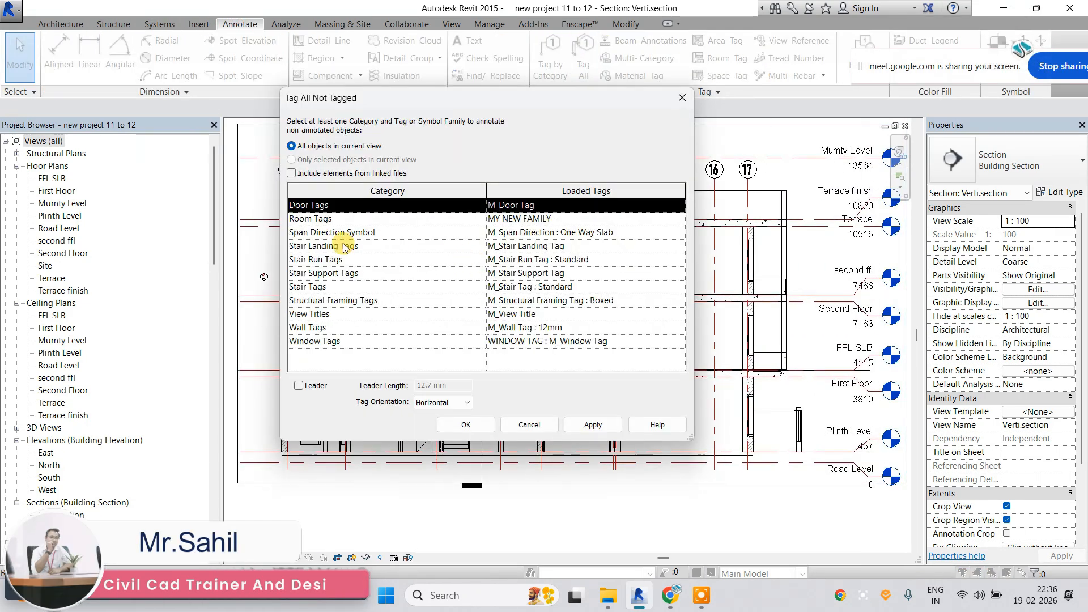
{"action": "left_click", "coordinate": [319, 342]}
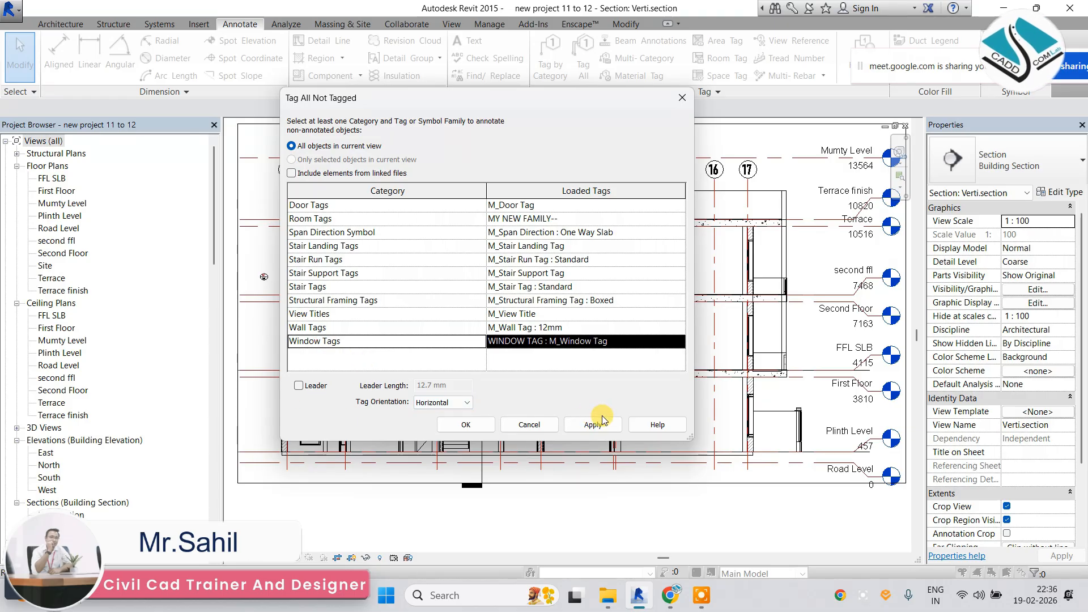
{"action": "left_click", "coordinate": [479, 425]}
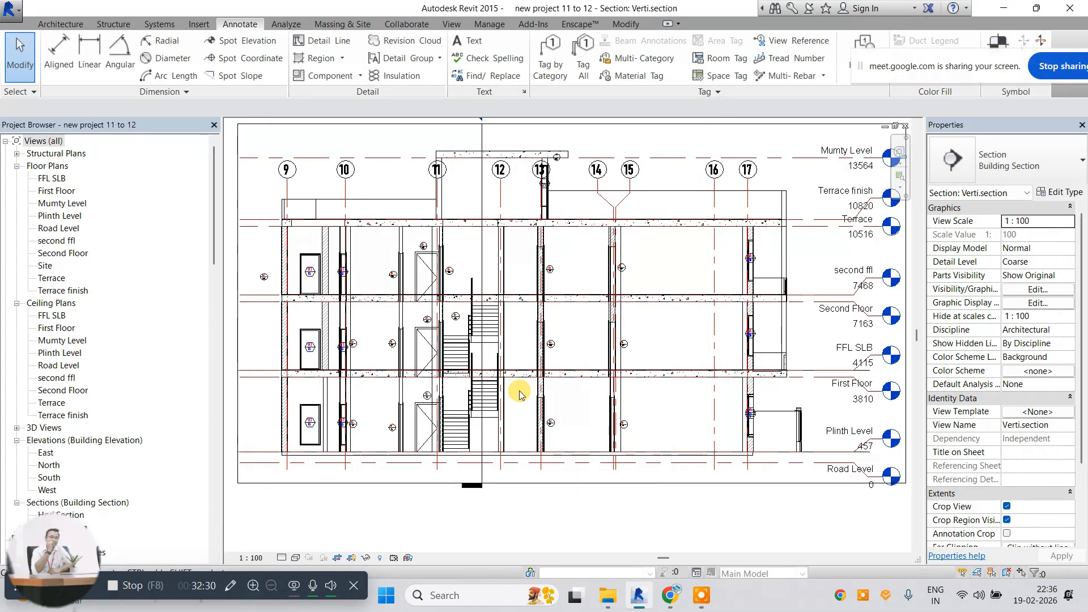
Open the WINDOW TAG family for editing from window tag W1 18 on the top floor.
{"action": "scroll", "coordinate": [365, 280], "scroll_direction": "up", "scroll_amount": 5}
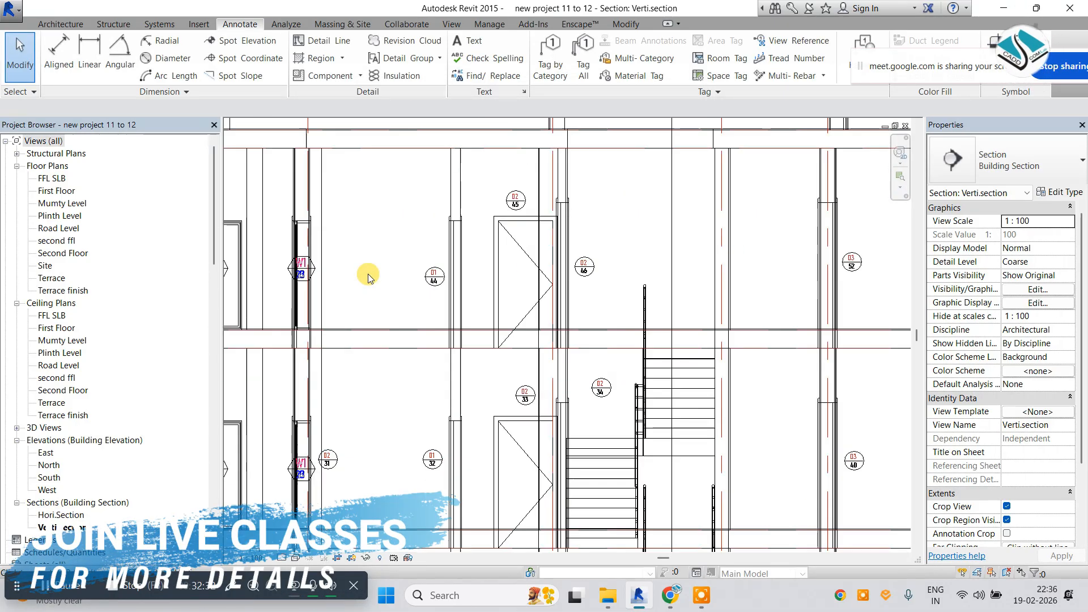
{"action": "scroll", "coordinate": [471, 284], "scroll_direction": "up", "scroll_amount": 5}
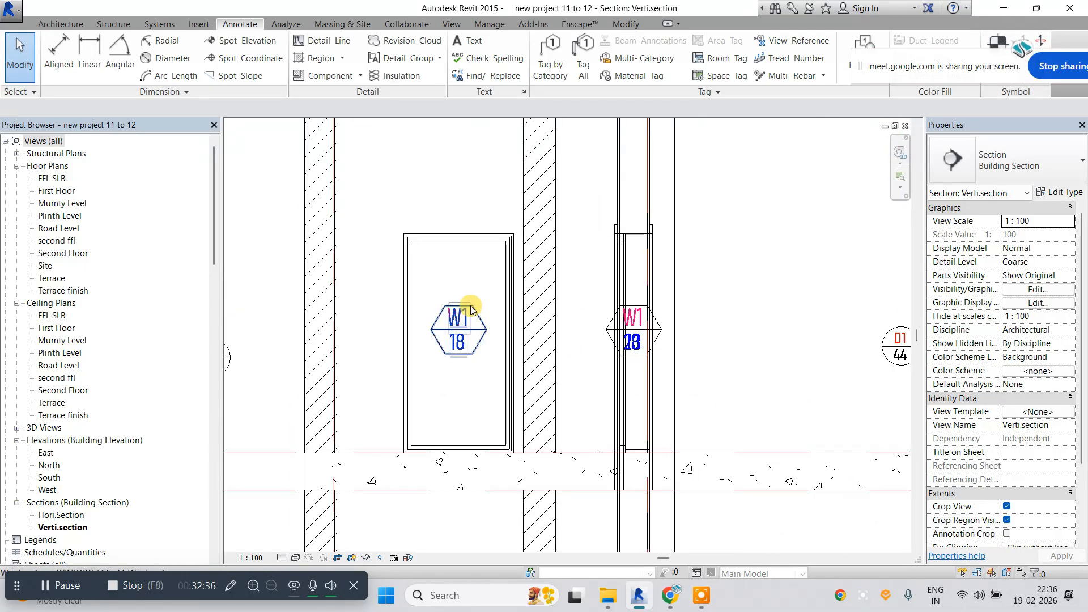
{"action": "left_click", "coordinate": [469, 306]}
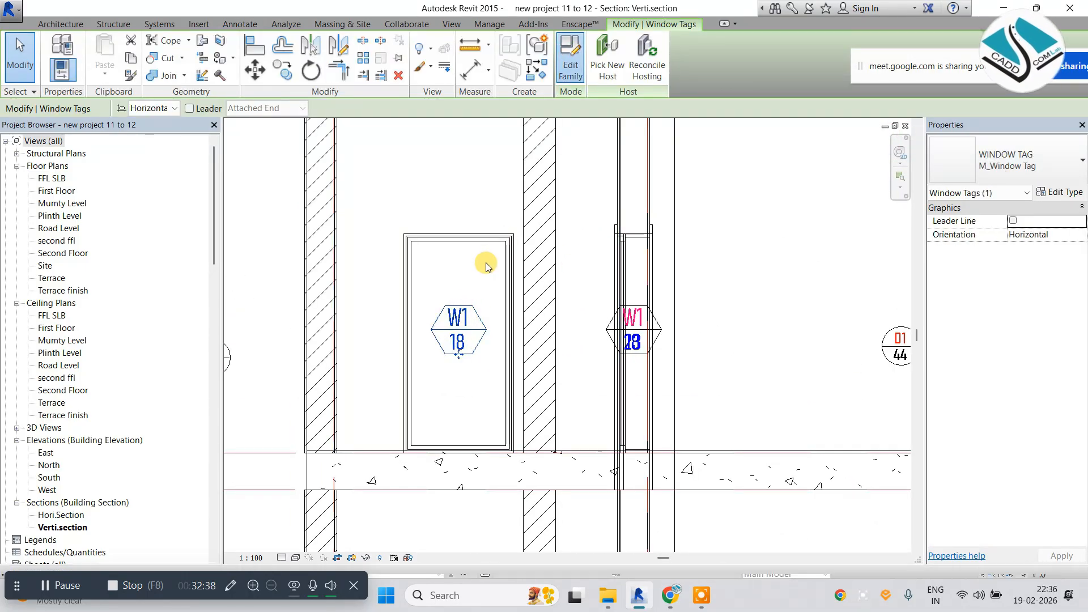
{"action": "double_click", "coordinate": [487, 295]}
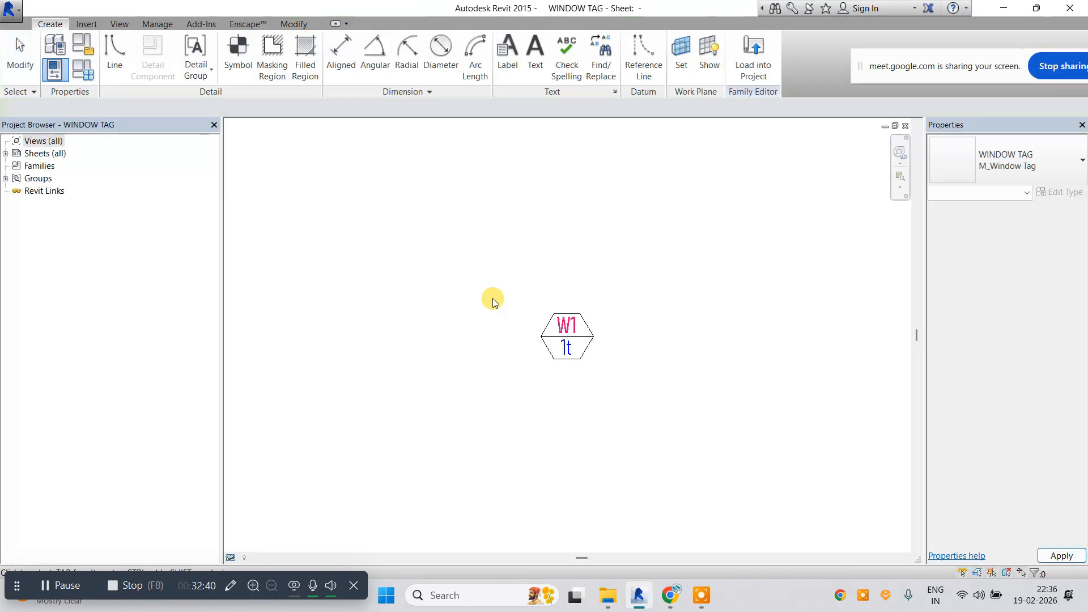
Narrow the window tag's hexagon by moving the sloping edges on both sides inward.
{"action": "scroll", "coordinate": [582, 311], "scroll_direction": "up", "scroll_amount": 5}
{"action": "left_click", "coordinate": [590, 301]}
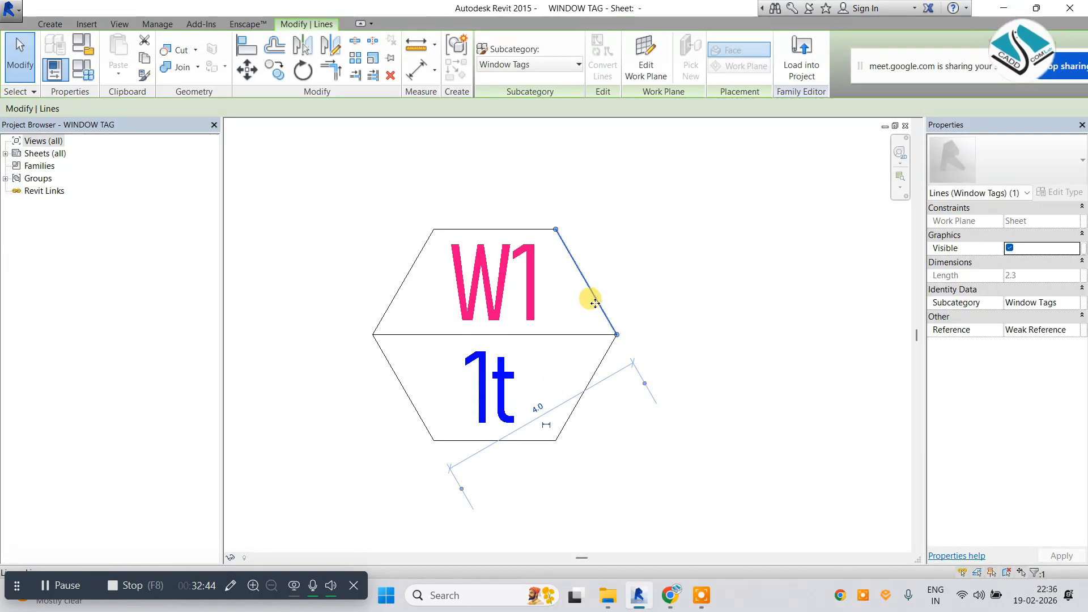
{"action": "left_click", "coordinate": [586, 390]}
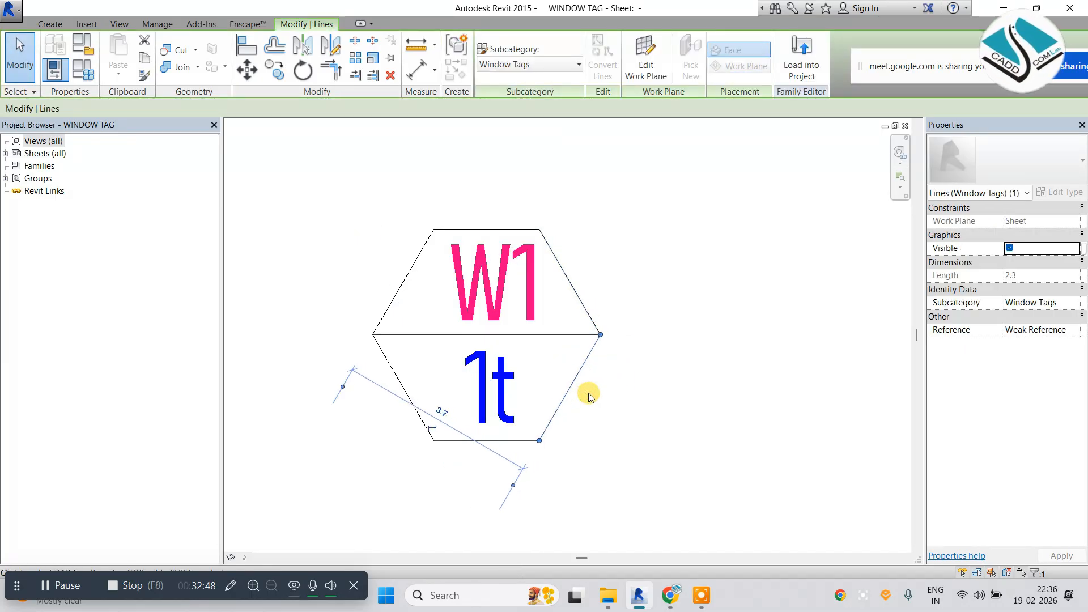
{"action": "left_click", "coordinate": [589, 394]}
{"action": "left_click", "coordinate": [413, 280]}
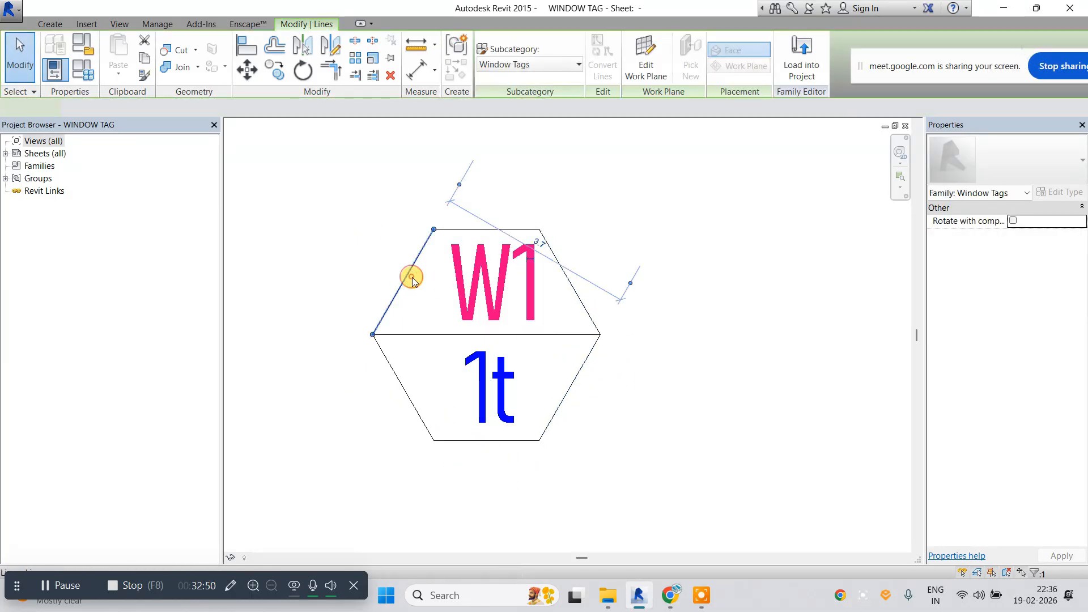
{"action": "left_click", "coordinate": [408, 381]}
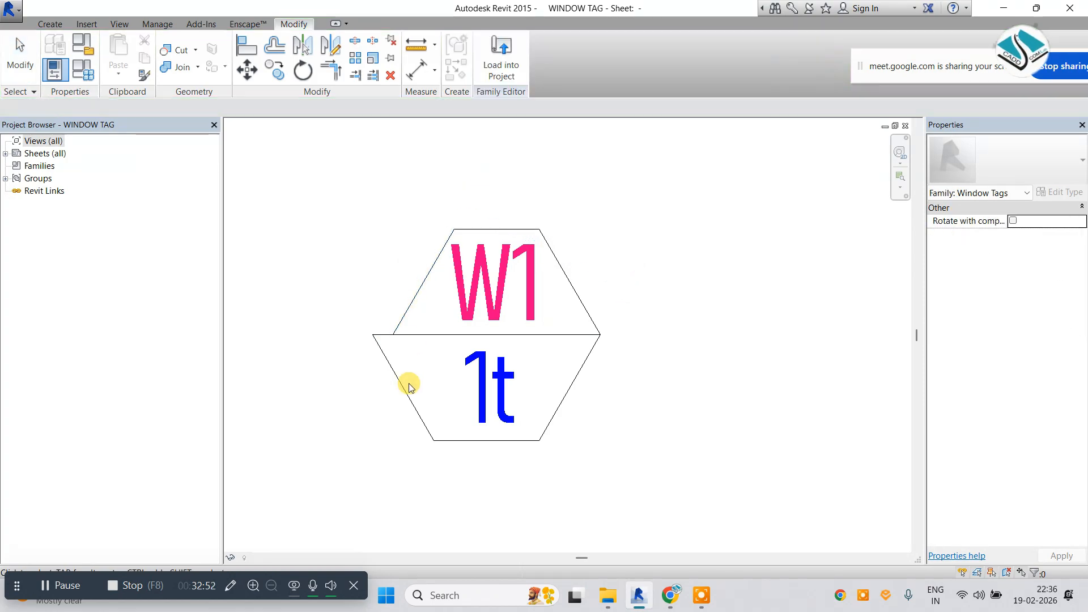
{"action": "left_click", "coordinate": [407, 389]}
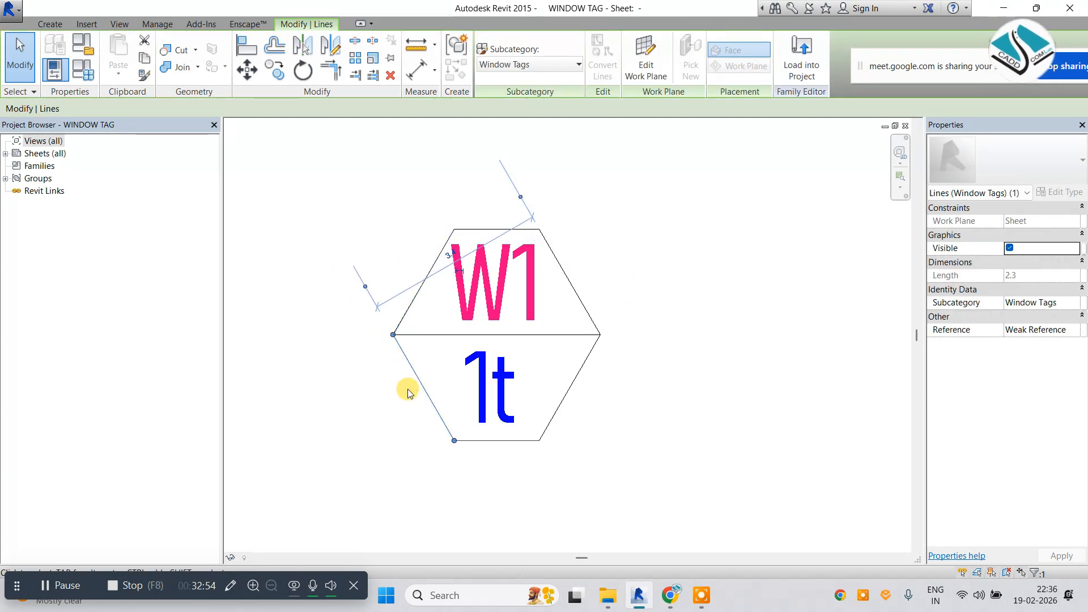
{"action": "left_click", "coordinate": [418, 308]}
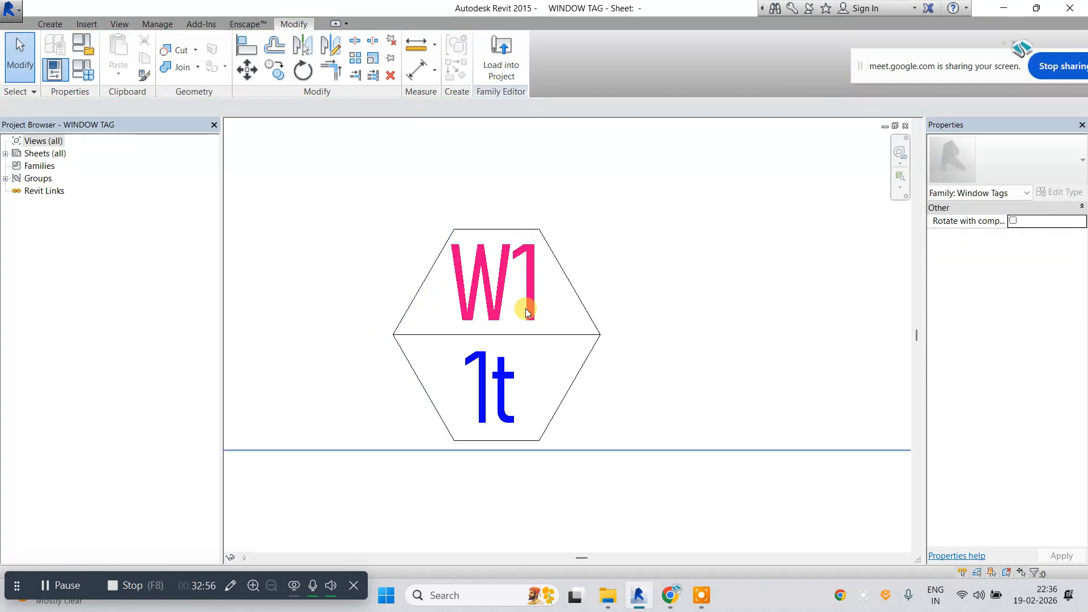
Reduce the hexagon's height by moving its top and bottom edges toward the middle line.
{"action": "left_click", "coordinate": [521, 229]}
{"action": "key", "text": "Down"}
{"action": "key", "text": "Down"}
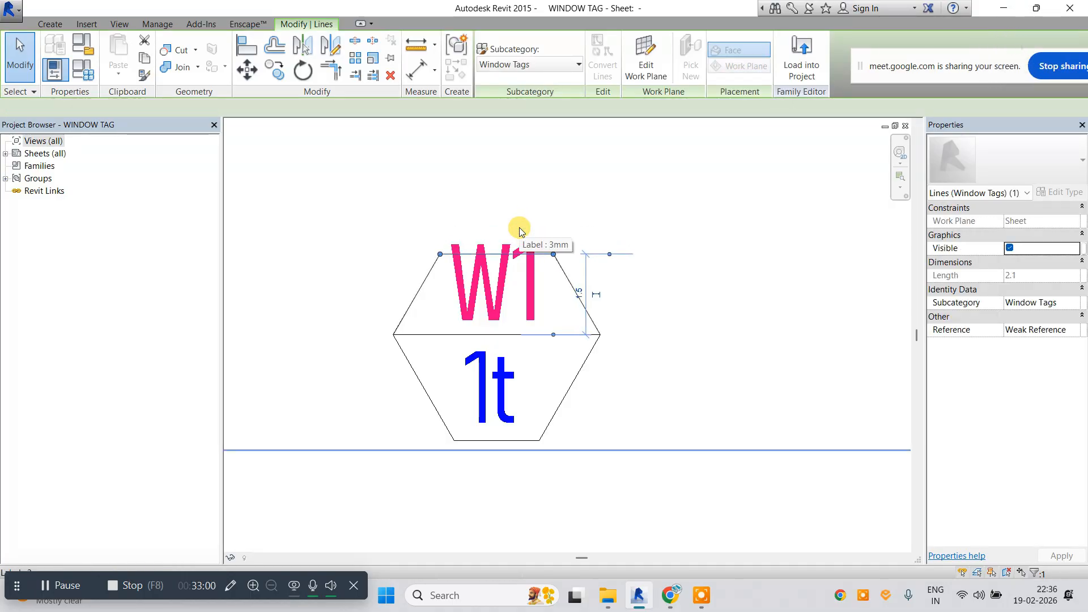
{"action": "key", "text": "Escape"}
{"action": "left_click", "coordinate": [498, 441]}
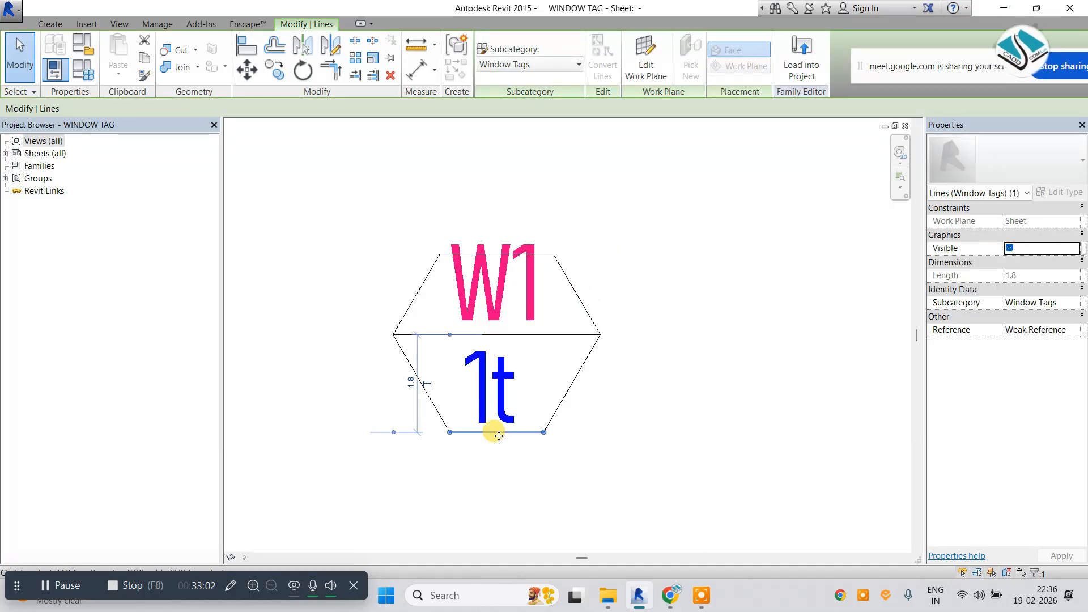
{"action": "key", "text": "Up"}
{"action": "key", "text": "Up"}
{"action": "key", "text": "Escape"}
Set the W1 label's text size to 1 mm and lower it within the upper half of the hexagon.
{"action": "left_click", "coordinate": [481, 291]}
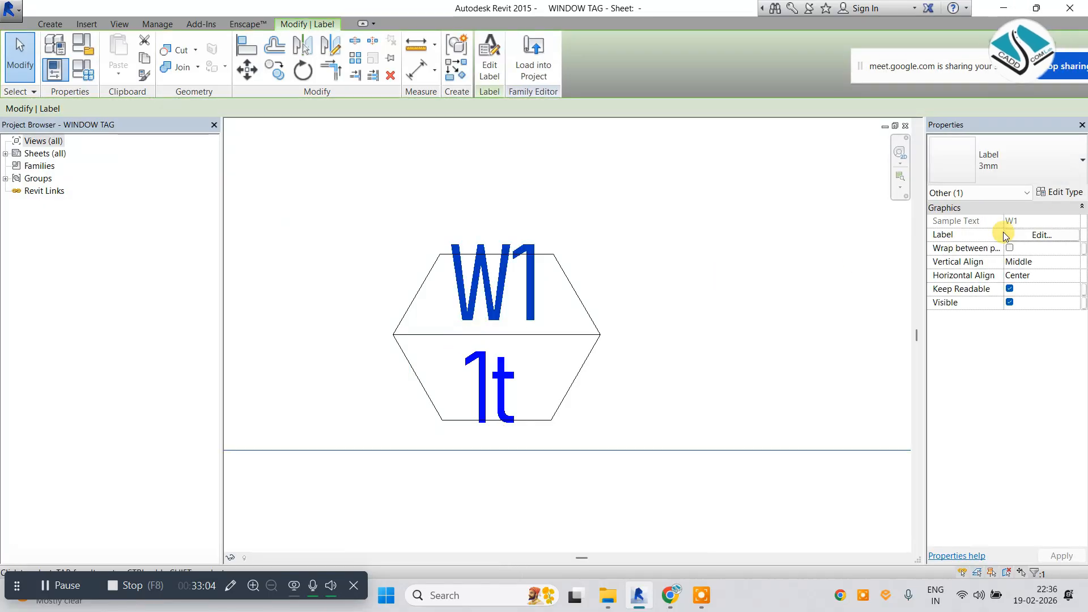
{"action": "left_click", "coordinate": [1066, 193]}
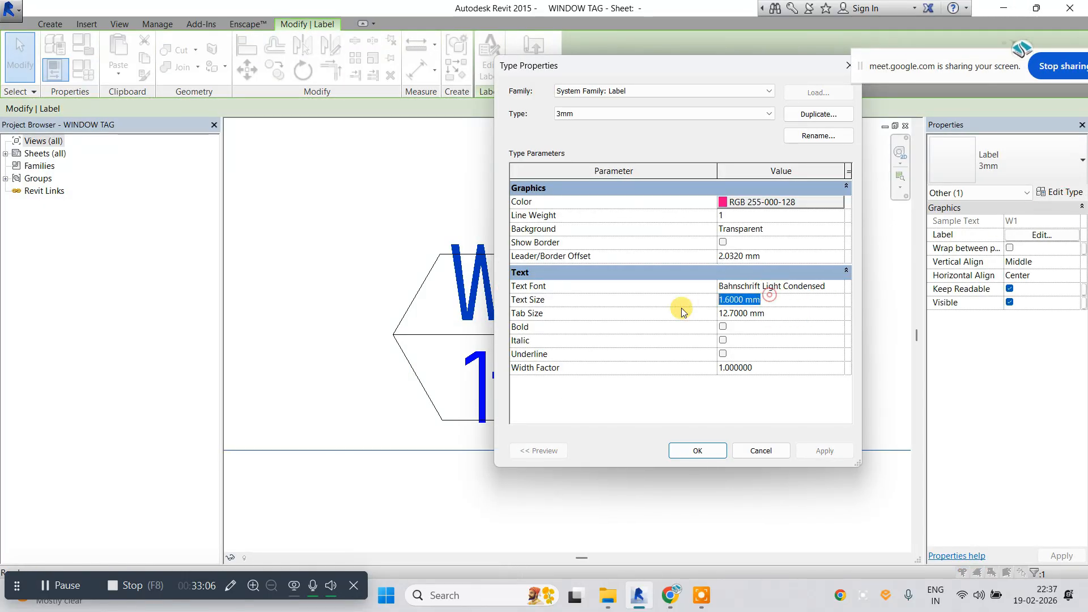
{"action": "type", "text": "1"}
{"action": "key", "text": "Return"}
{"action": "left_click", "coordinate": [699, 452]}
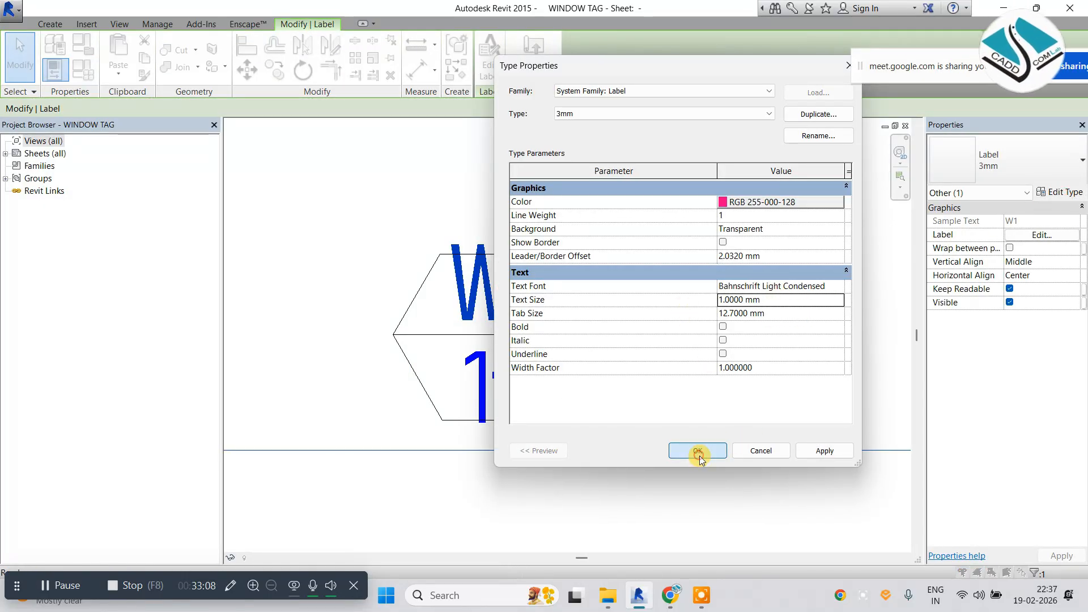
{"action": "left_click", "coordinate": [611, 361]}
{"action": "scroll", "coordinate": [491, 304], "scroll_direction": "up", "scroll_amount": 1}
{"action": "left_click_drag", "start_coordinate": [494, 295], "coordinate": [488, 315]}
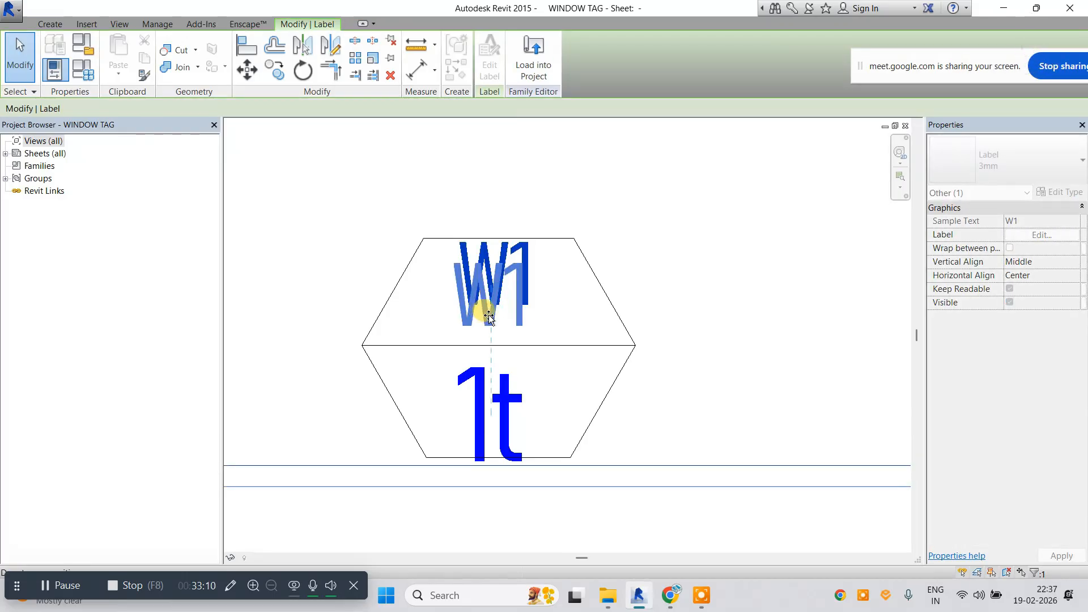
Reduce the 1t label's text size and move it up within the lower half of the hexagon.
{"action": "left_click", "coordinate": [498, 436]}
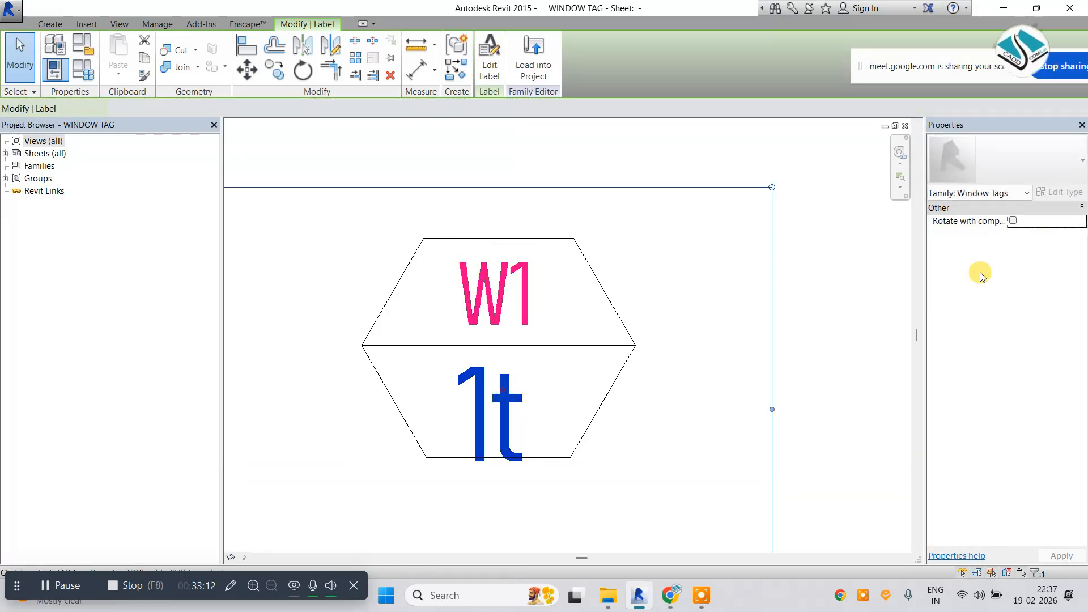
{"action": "left_click", "coordinate": [1062, 192]}
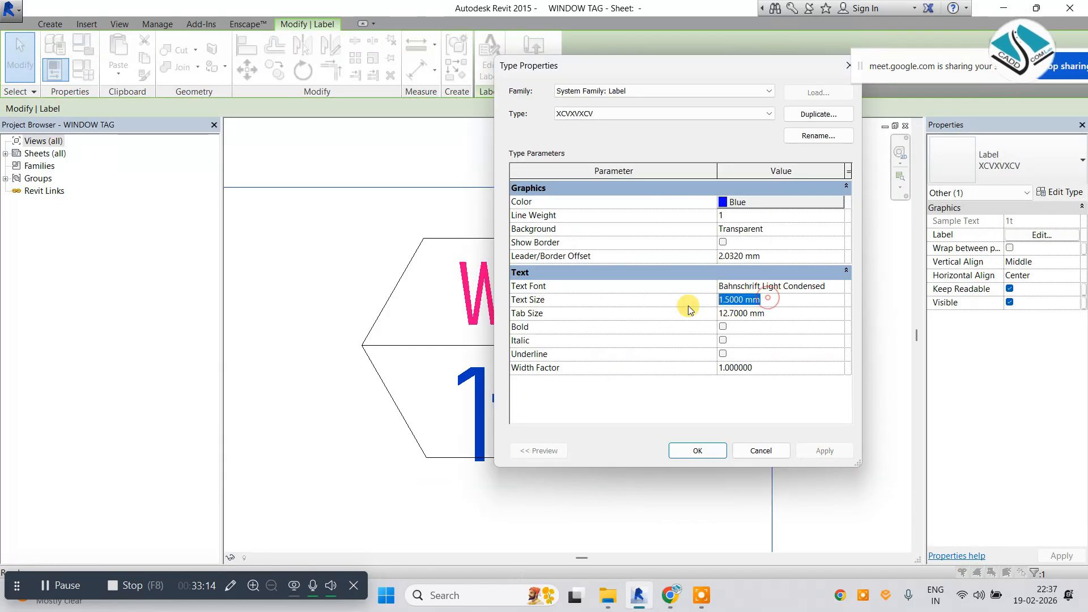
{"action": "left_click", "coordinate": [709, 451]}
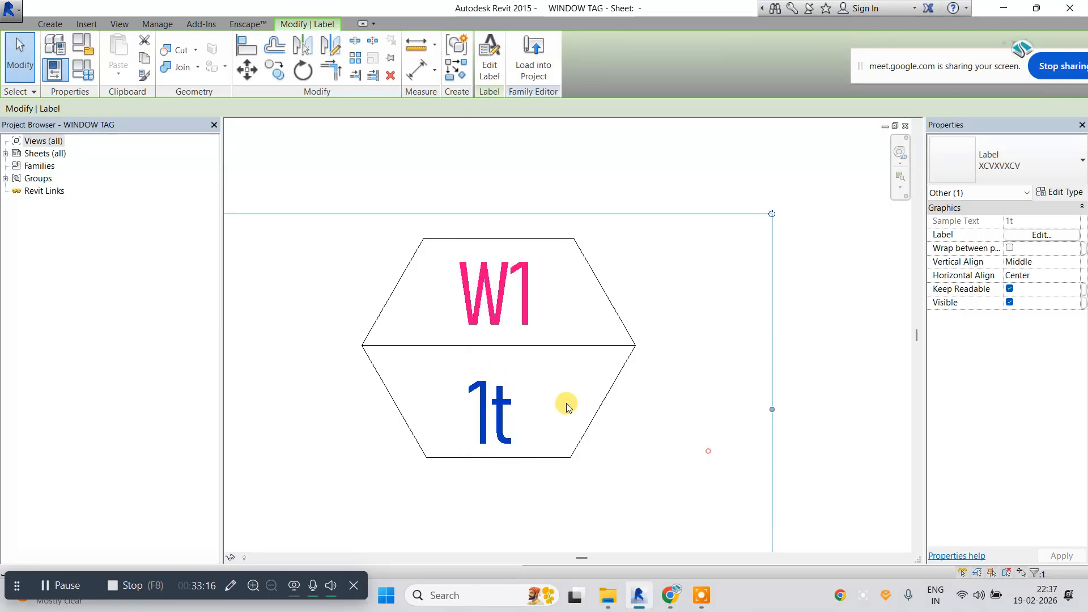
{"action": "left_click", "coordinate": [563, 403]}
{"action": "left_click", "coordinate": [503, 390]}
{"action": "left_click", "coordinate": [547, 384]}
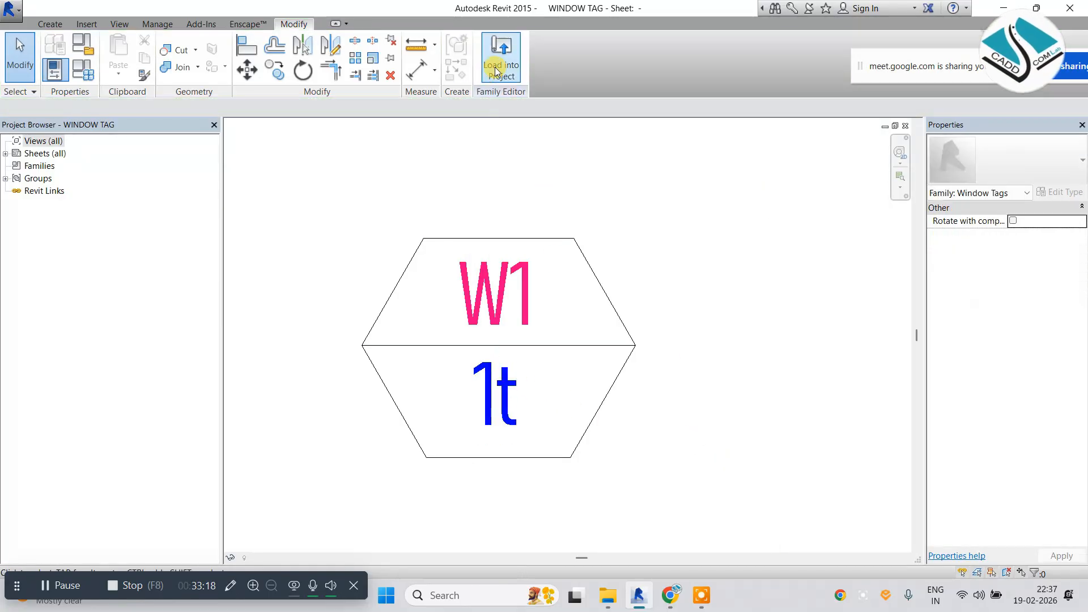
Load the edited window tag family back into the project, replacing the existing version.
{"action": "left_click", "coordinate": [502, 56]}
{"action": "left_click", "coordinate": [536, 400]}
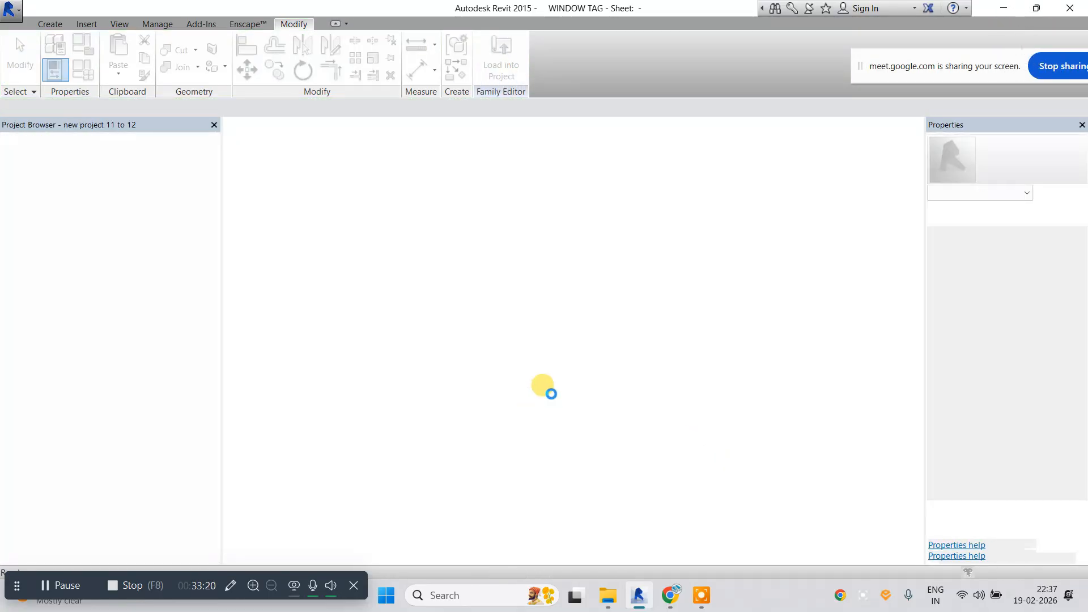
{"action": "left_click", "coordinate": [499, 296]}
{"action": "scroll", "coordinate": [482, 340], "scroll_direction": "up", "scroll_amount": 2}
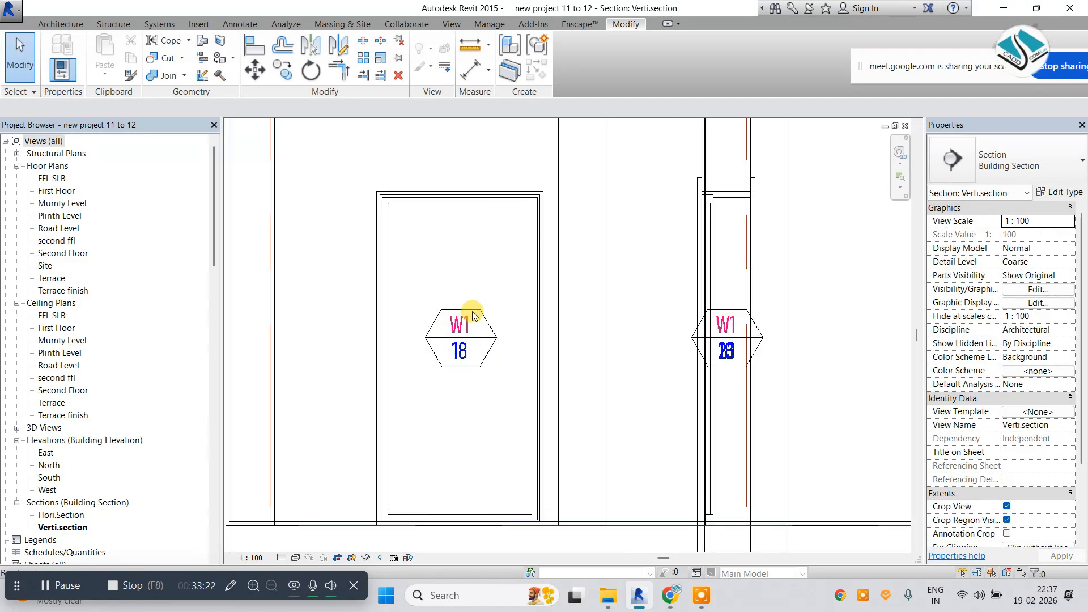
Move window tag W1 18 to just above its window on the top floor.
{"action": "left_click", "coordinate": [471, 351]}
{"action": "left_click_drag", "start_coordinate": [456, 409], "coordinate": [462, 227]}
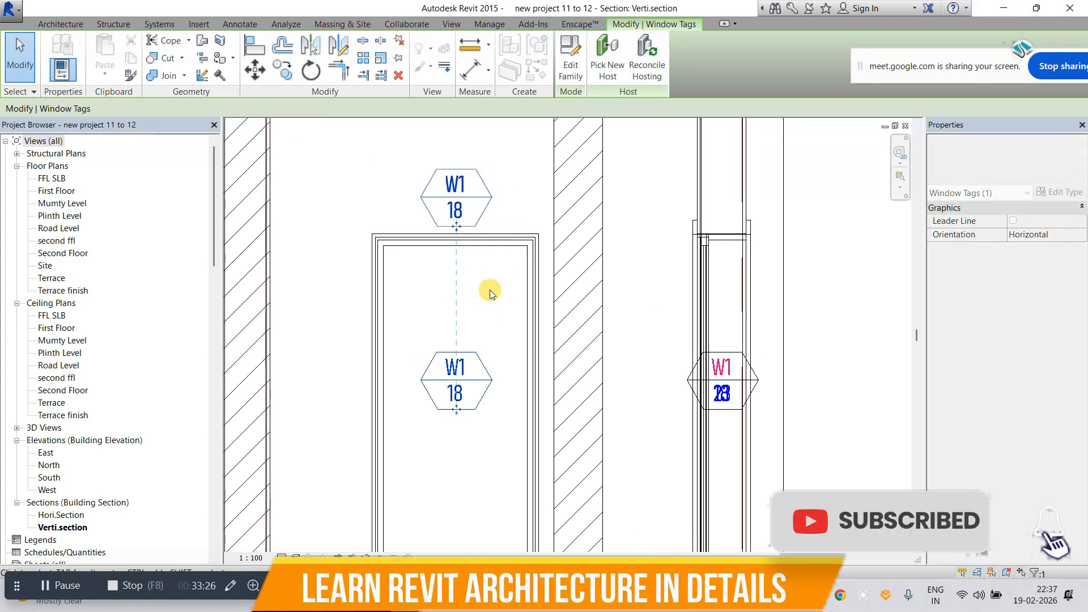
Separate the overlapping window tags at the narrow top-floor window, moving tag 23 to its left and W1 18 to its right.
{"action": "scroll", "coordinate": [491, 290], "scroll_direction": "down", "scroll_amount": 2}
{"action": "middle_click_drag", "start_coordinate": [540, 322], "coordinate": [501, 312]}
{"action": "left_click", "coordinate": [546, 315]}
{"action": "scroll", "coordinate": [606, 329], "scroll_direction": "up", "scroll_amount": 2}
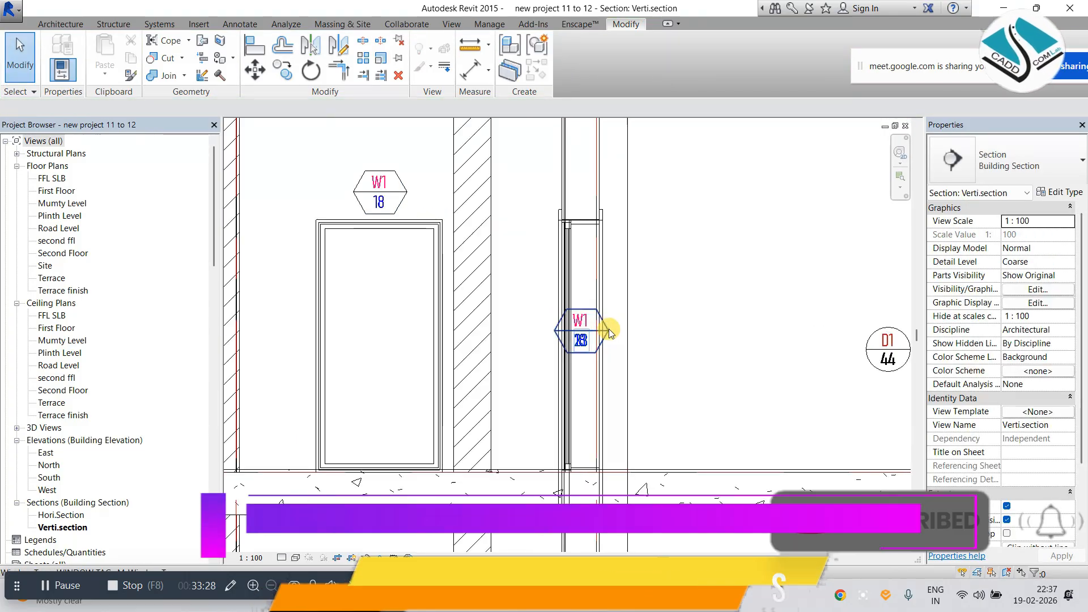
{"action": "left_click", "coordinate": [581, 335]}
{"action": "left_click_drag", "start_coordinate": [581, 336], "coordinate": [531, 350]}
{"action": "left_click", "coordinate": [584, 352]}
{"action": "left_click_drag", "start_coordinate": [636, 357], "coordinate": [642, 355]}
{"action": "key", "text": "Escape"}
{"action": "scroll", "coordinate": [546, 342], "scroll_direction": "down", "scroll_amount": 4}
{"action": "scroll", "coordinate": [579, 343], "scroll_direction": "up", "scroll_amount": 2}
{"action": "scroll", "coordinate": [533, 334], "scroll_direction": "up", "scroll_amount": 2}
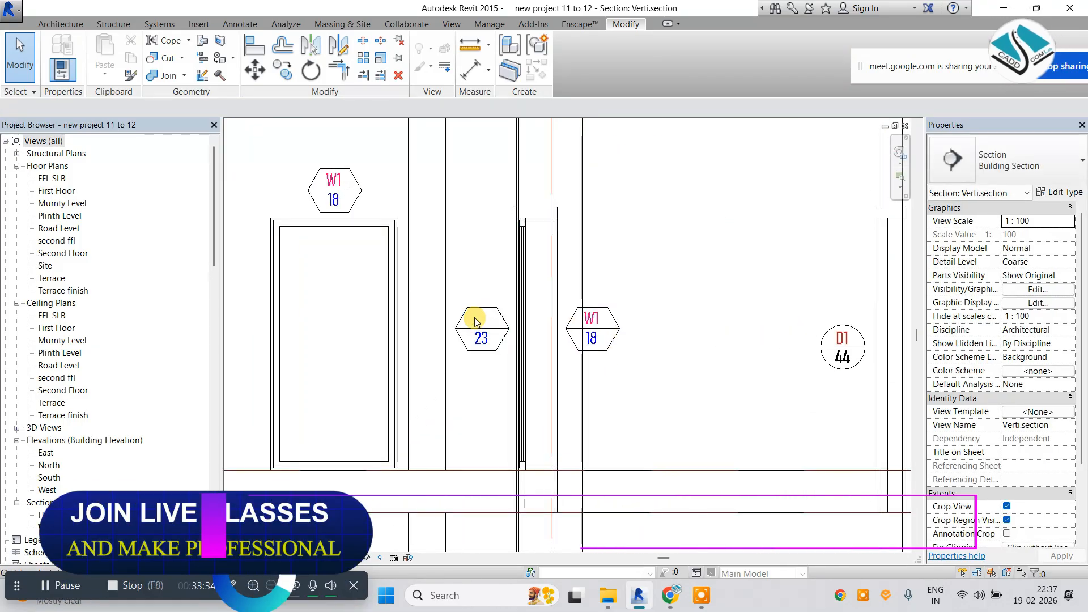
Set the type mark of window tag 23 on the top floor to w2.
{"action": "left_click", "coordinate": [483, 321]}
{"action": "type", "text": "w2"}
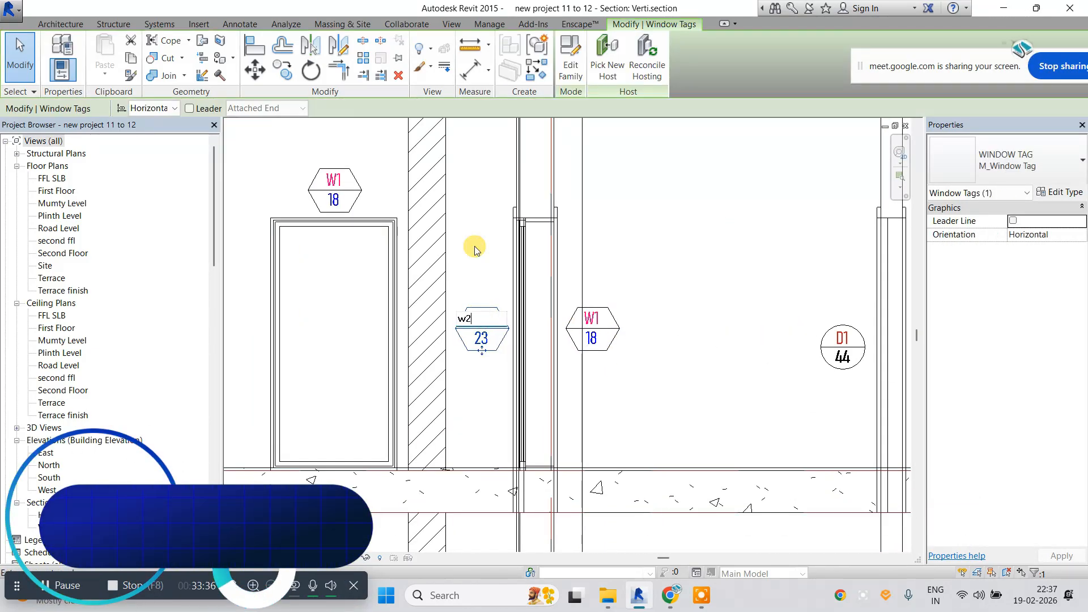
{"action": "left_click", "coordinate": [475, 235]}
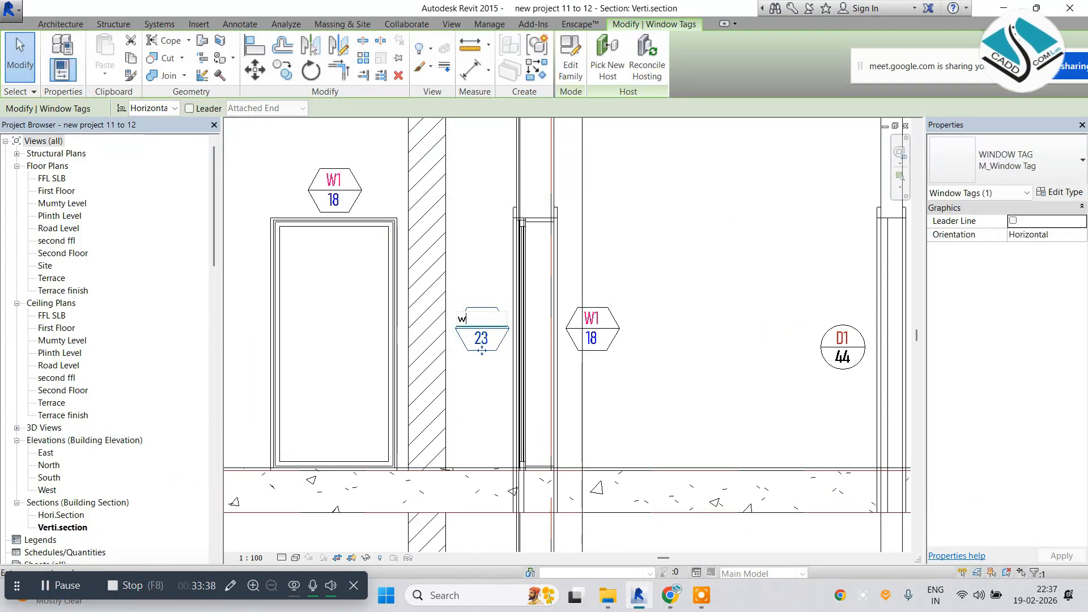
{"action": "left_click", "coordinate": [574, 301]}
{"action": "scroll", "coordinate": [486, 301], "scroll_direction": "down", "scroll_amount": 3}
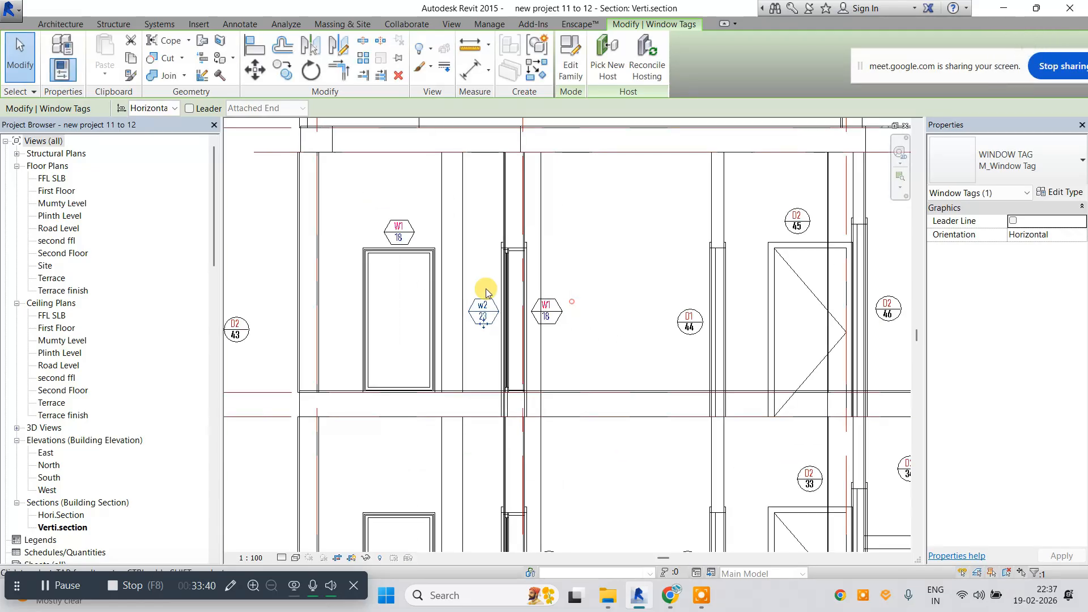
{"action": "key", "text": "Escape"}
Move tag 25 to the right of the top-floor window near grid 17 and set its type mark to w3.
{"action": "mouse_move", "coordinate": [686, 340]}
{"action": "middle_mouse_down"}
{"action": "mouse_move", "coordinate": [491, 320]}
{"action": "mouse_move", "coordinate": [518, 316]}
{"action": "mouse_move", "coordinate": [493, 309]}
{"action": "mouse_move", "coordinate": [598, 334]}
{"action": "mouse_move", "coordinate": [490, 324]}
{"action": "middle_mouse_up"}
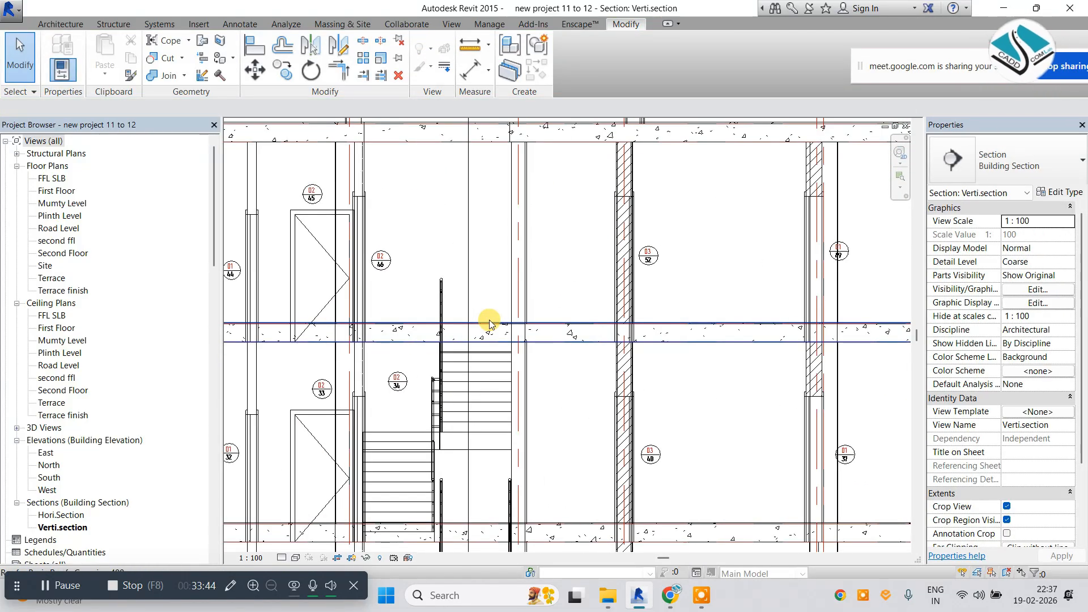
{"action": "scroll", "coordinate": [489, 324], "scroll_direction": "down", "scroll_amount": 1}
{"action": "middle_click_drag", "start_coordinate": [597, 316], "coordinate": [491, 312]}
{"action": "middle_click_drag", "start_coordinate": [627, 334], "coordinate": [412, 309]}
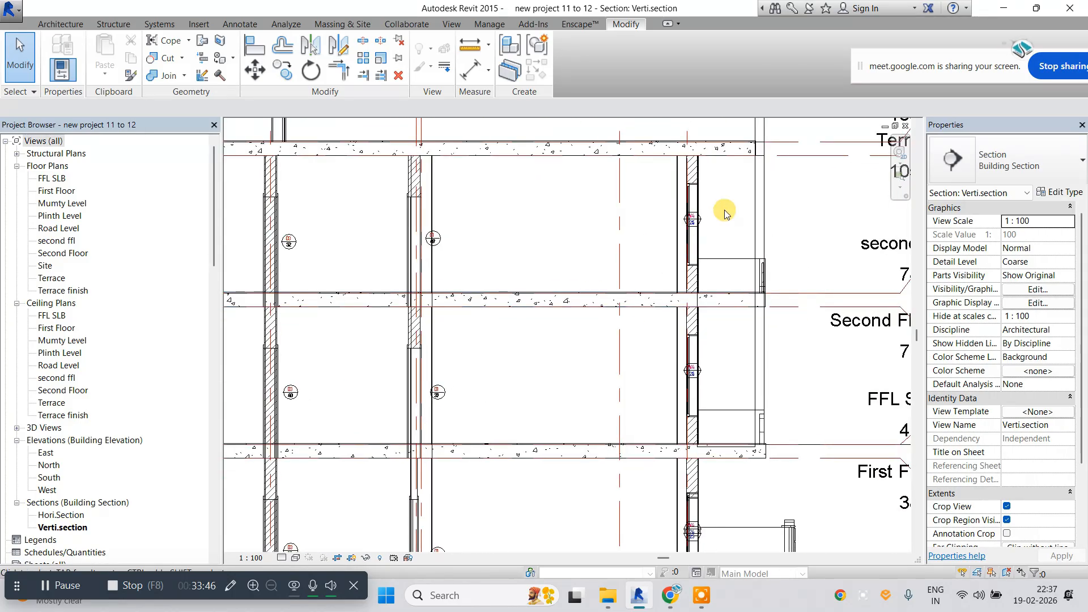
{"action": "scroll", "coordinate": [629, 266], "scroll_direction": "up", "scroll_amount": 6}
{"action": "left_click", "coordinate": [630, 263]}
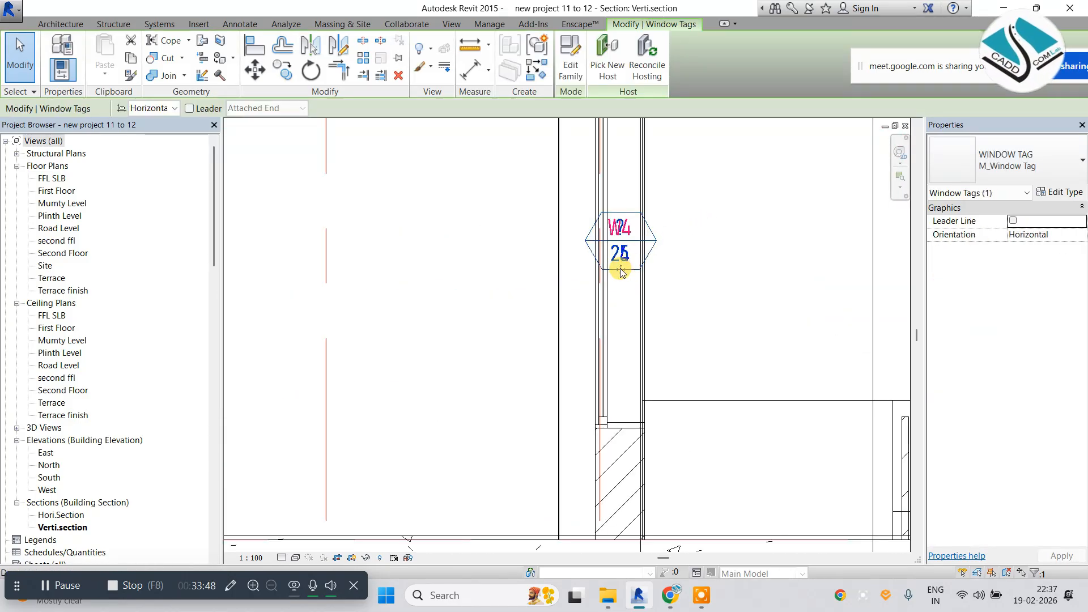
{"action": "left_click_drag", "start_coordinate": [669, 276], "coordinate": [685, 276]}
{"action": "left_click", "coordinate": [685, 232]}
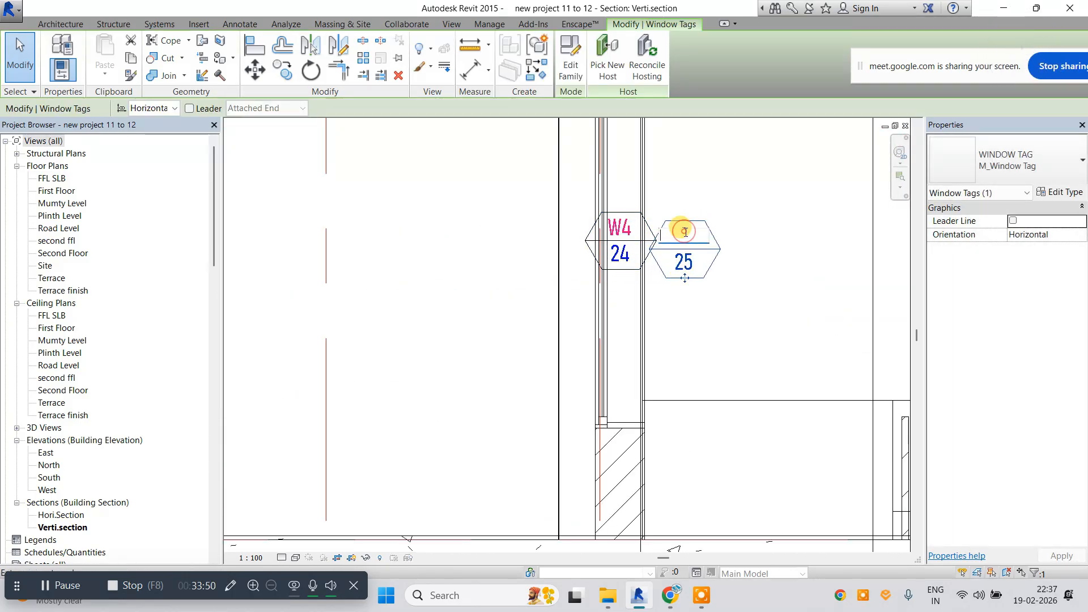
{"action": "left_click", "coordinate": [581, 307]}
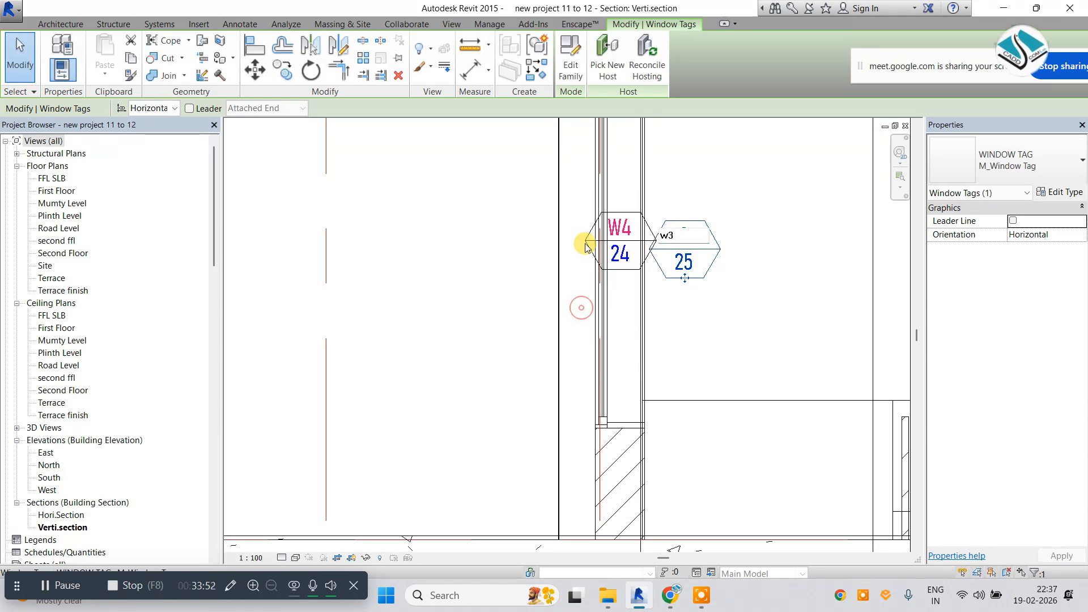
Delete window tag W4 24 from the top-floor window near grid 17.
{"action": "scroll", "coordinate": [585, 243], "scroll_direction": "down", "scroll_amount": 5}
{"action": "scroll", "coordinate": [624, 256], "scroll_direction": "up", "scroll_amount": 4}
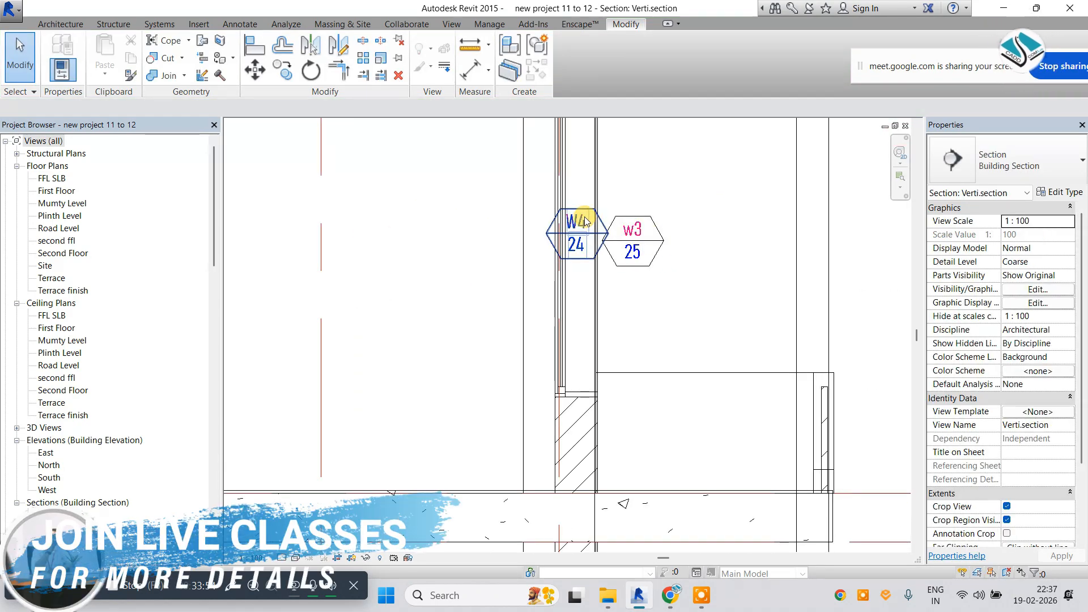
{"action": "left_click", "coordinate": [584, 227]}
{"action": "key", "text": "Delete"}
On the middle floor near grid 17, move tag w3 25 to the right of the window and delete the overlapping W4 24 tag.
{"action": "scroll", "coordinate": [589, 229], "scroll_direction": "down", "scroll_amount": 3}
{"action": "middle_click_drag", "start_coordinate": [620, 391], "coordinate": [569, 192]}
{"action": "scroll", "coordinate": [567, 294], "scroll_direction": "up", "scroll_amount": 3}
{"action": "left_click", "coordinate": [574, 289]}
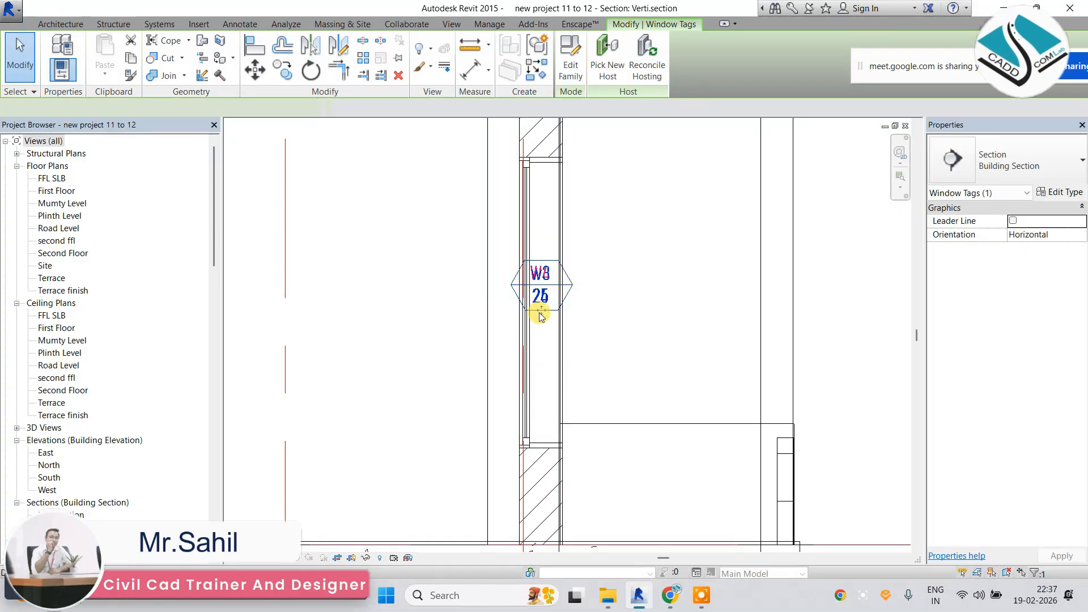
{"action": "left_click_drag", "start_coordinate": [581, 318], "coordinate": [604, 324]}
{"action": "left_click", "coordinate": [607, 232]}
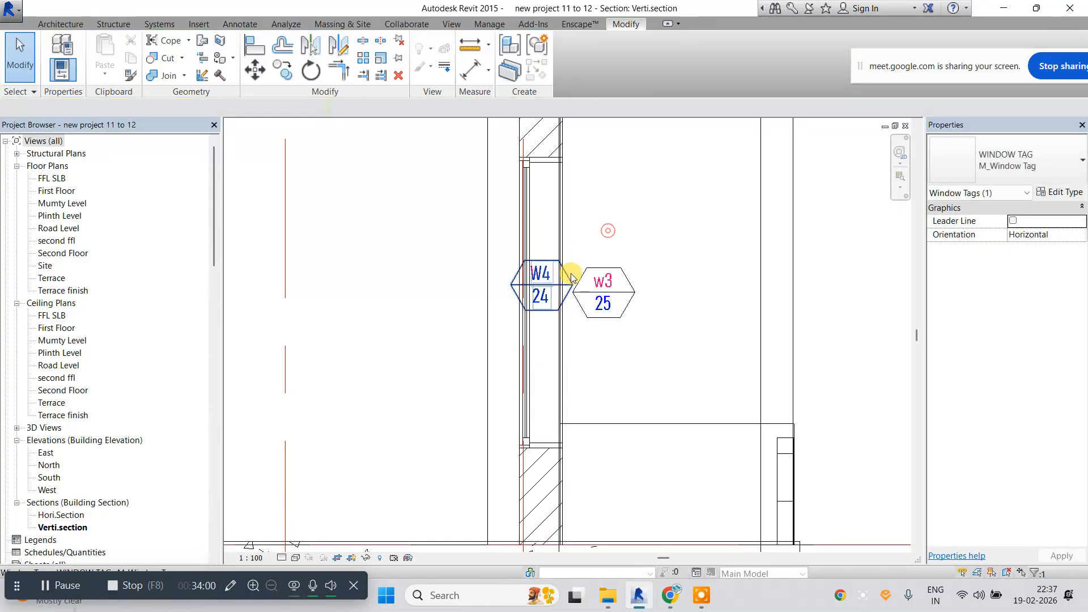
At the lowest window near grid 17, delete the overlapping W4 24 tag and move w3 25 to the window's right.
{"action": "scroll", "coordinate": [618, 245], "scroll_direction": "down", "scroll_amount": 3}
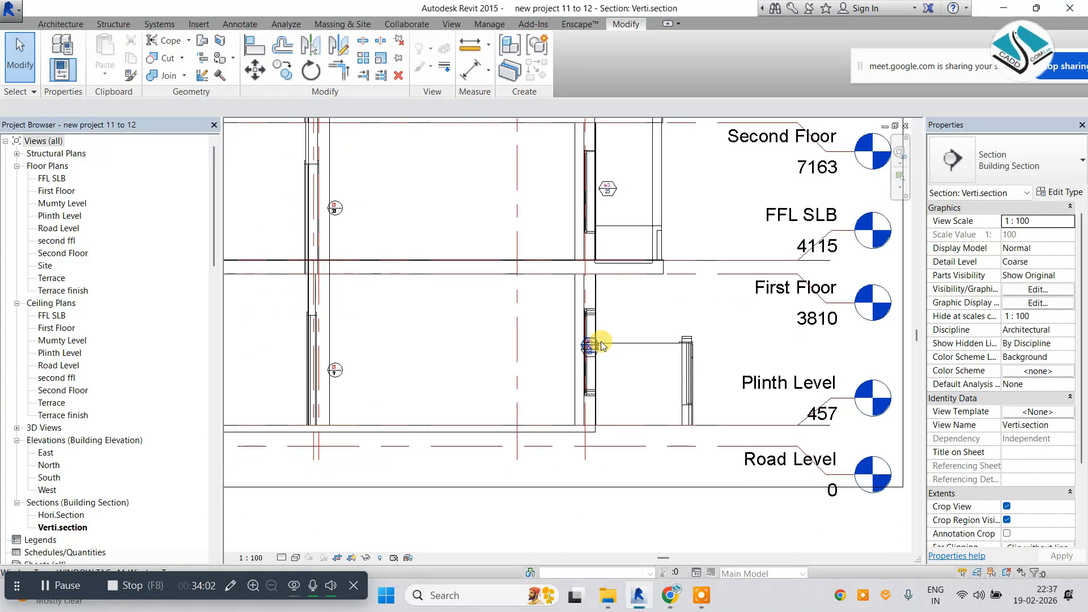
{"action": "scroll", "coordinate": [601, 340], "scroll_direction": "up", "scroll_amount": 4}
{"action": "scroll", "coordinate": [599, 340], "scroll_direction": "up", "scroll_amount": 1}
{"action": "left_click", "coordinate": [600, 347]}
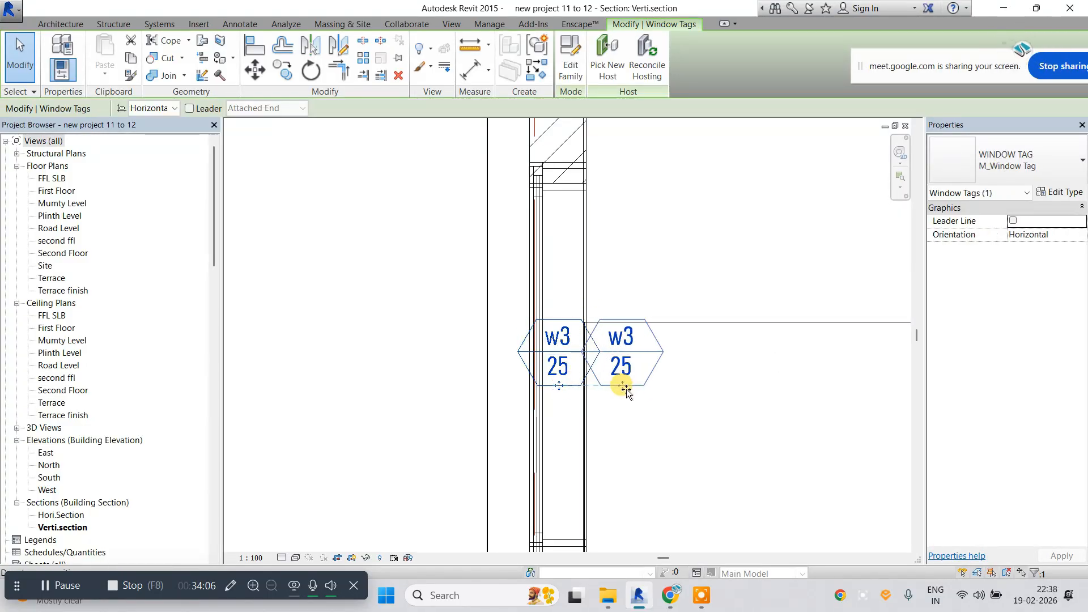
{"action": "left_click", "coordinate": [607, 310]}
{"action": "scroll", "coordinate": [606, 309], "scroll_direction": "down", "scroll_amount": 5}
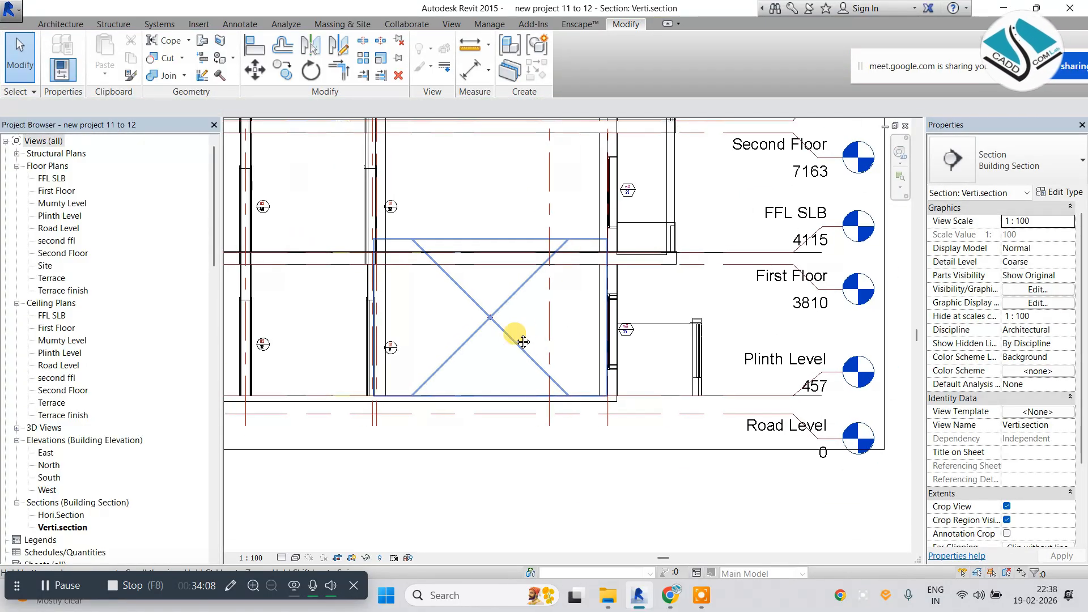
On the middle floor near grid 10, move tag w2 23 to the left of the narrow window and delete the overlapping W1 18 tag.
{"action": "scroll", "coordinate": [694, 351], "scroll_direction": "up", "scroll_amount": 2}
{"action": "mouse_move", "coordinate": [477, 347]}
{"action": "middle_mouse_down"}
{"action": "mouse_move", "coordinate": [616, 353]}
{"action": "mouse_move", "coordinate": [631, 416]}
{"action": "middle_mouse_up"}
{"action": "middle_click_drag", "start_coordinate": [424, 348], "coordinate": [604, 375]}
{"action": "scroll", "coordinate": [546, 315], "scroll_direction": "up", "scroll_amount": 5}
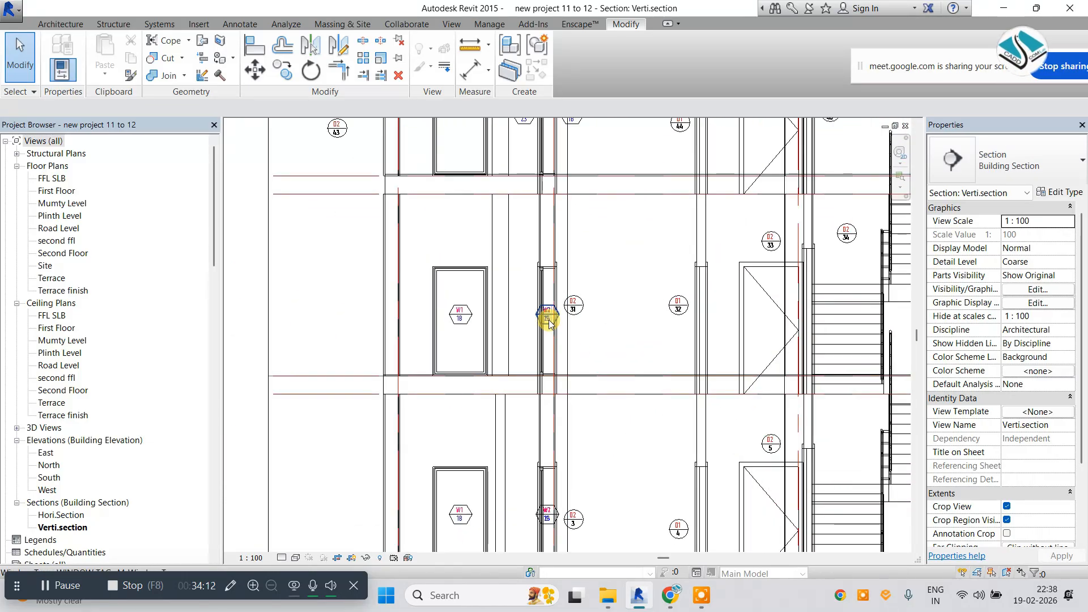
{"action": "left_click", "coordinate": [547, 329]}
{"action": "left_click_drag", "start_coordinate": [515, 331], "coordinate": [490, 330]}
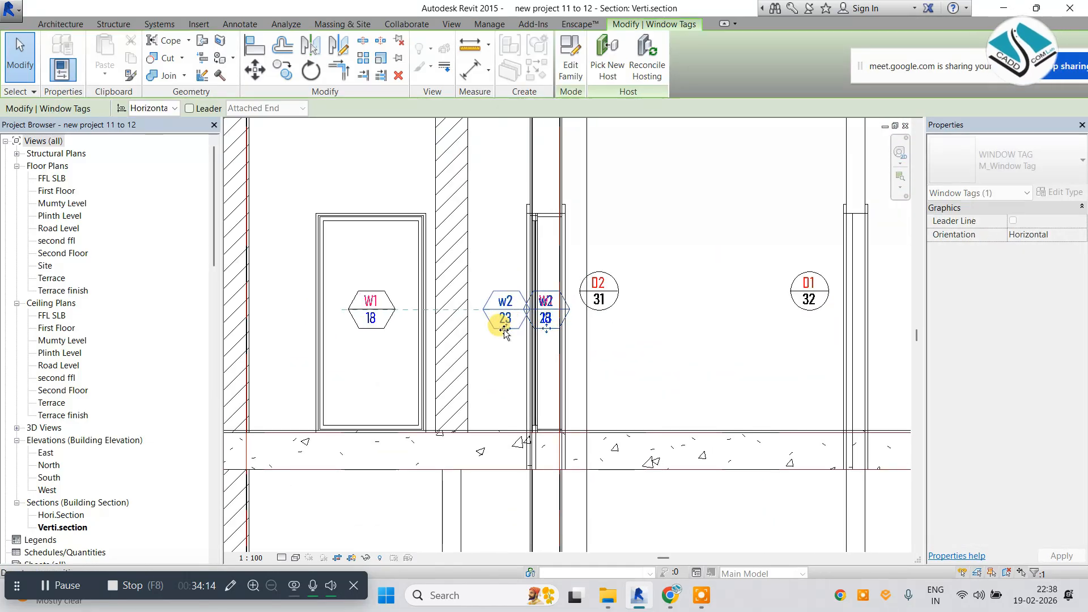
{"action": "left_click", "coordinate": [519, 275]}
{"action": "left_click", "coordinate": [553, 301]}
{"action": "key", "text": "Delete"}
{"action": "scroll", "coordinate": [513, 226], "scroll_direction": "down", "scroll_amount": 5}
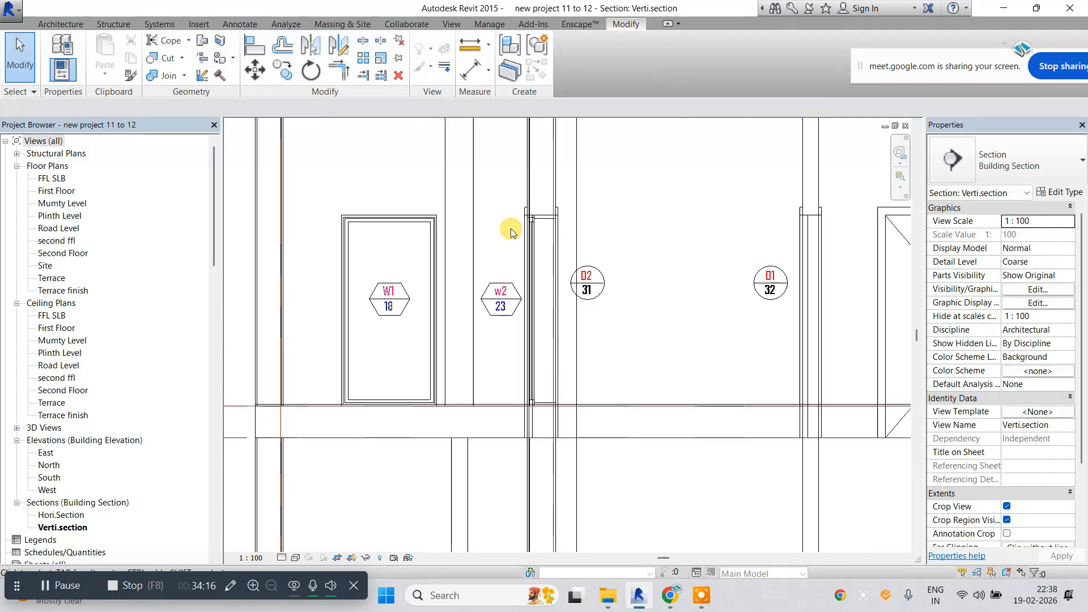
On the lowest floor near grid 10, delete the overlapping w2 23 tag and move W1 18 to the narrow window's left.
{"action": "middle_click_drag", "start_coordinate": [533, 475], "coordinate": [518, 335]}
{"action": "scroll", "coordinate": [517, 338], "scroll_direction": "up", "scroll_amount": 8}
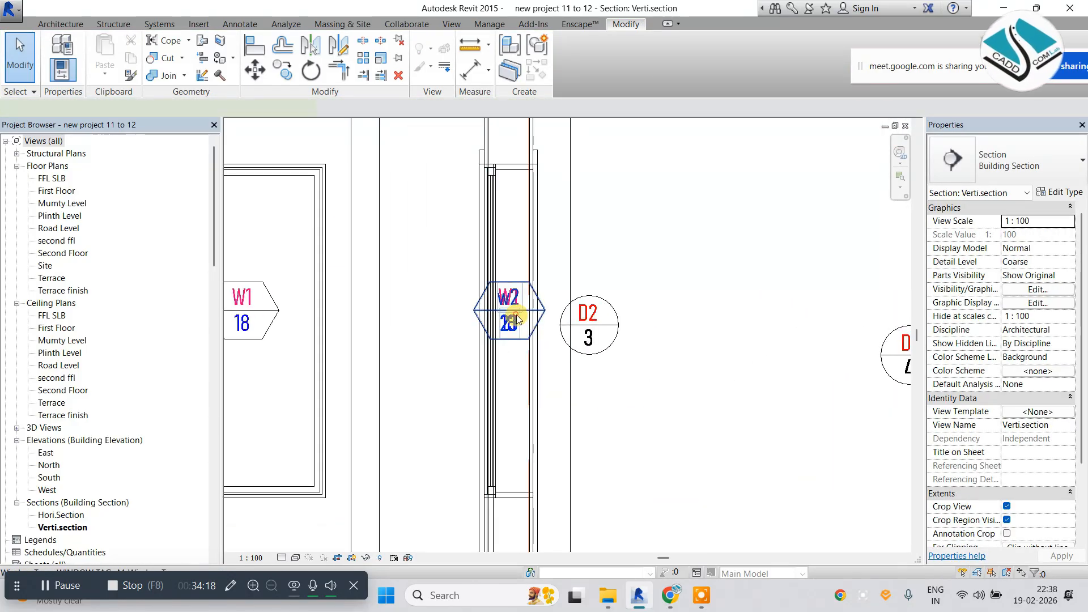
{"action": "left_click", "coordinate": [517, 319]}
{"action": "key", "text": "Delete"}
{"action": "left_click", "coordinate": [527, 323]}
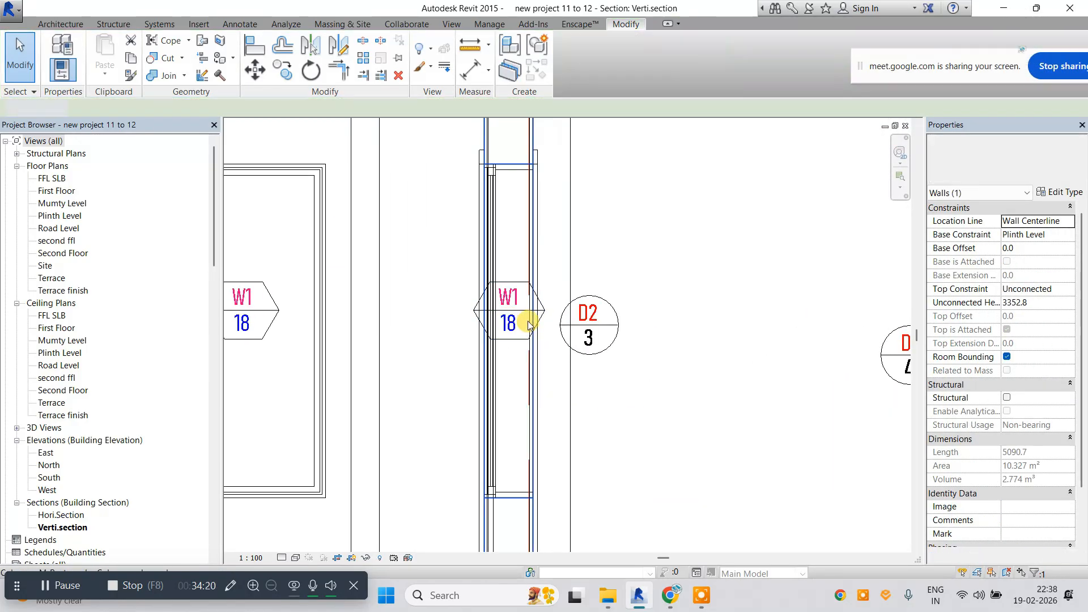
{"action": "key", "text": "Escape"}
{"action": "left_click", "coordinate": [507, 338]}
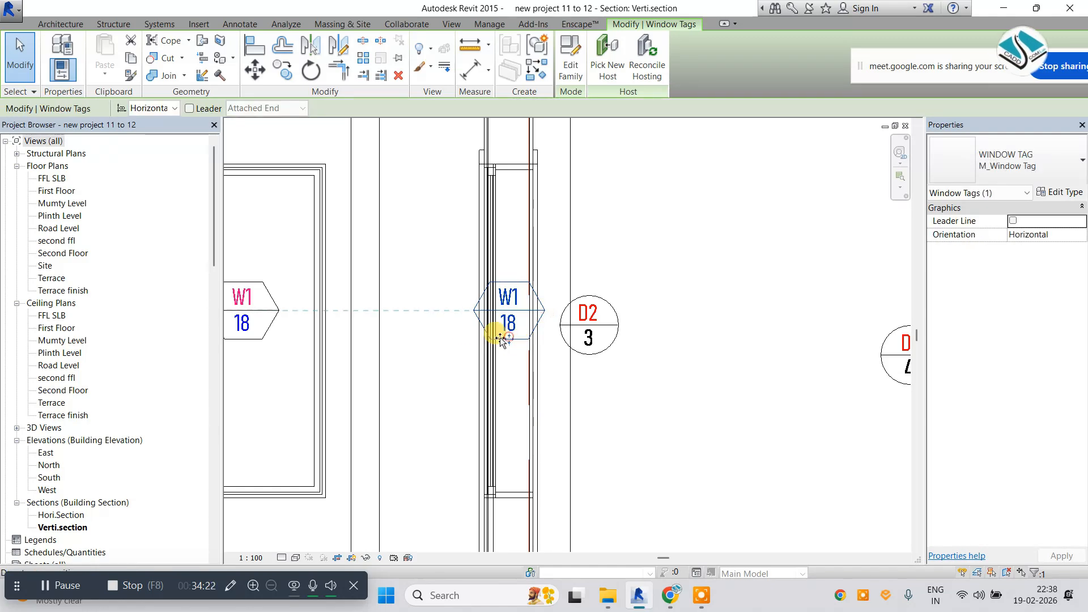
{"action": "left_click_drag", "start_coordinate": [502, 341], "coordinate": [452, 339]}
{"action": "key", "text": "Escape"}
{"action": "scroll", "coordinate": [462, 346], "scroll_direction": "down", "scroll_amount": 5}
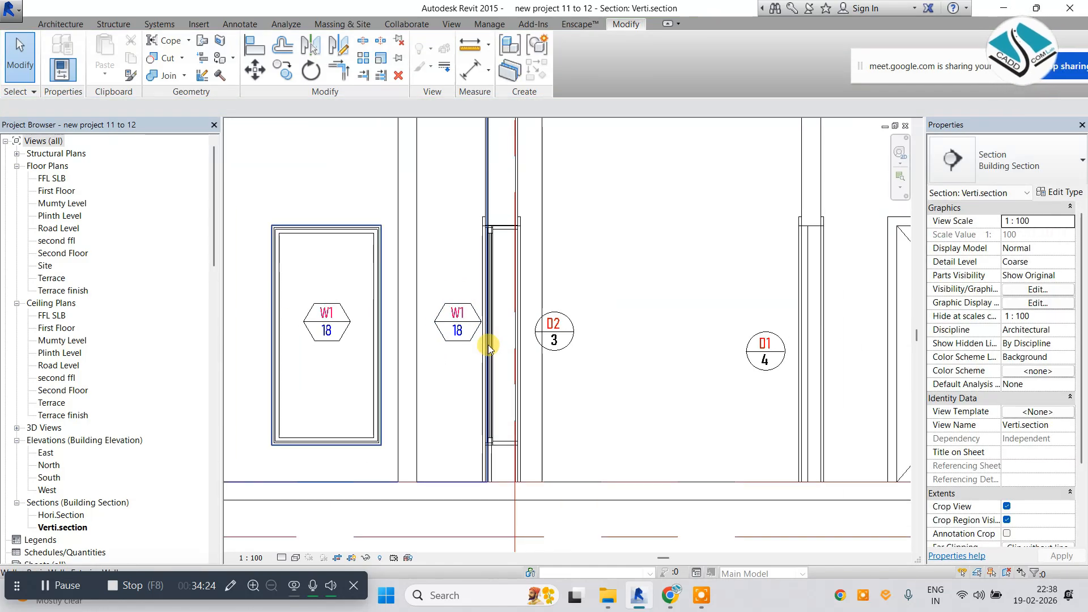
Offset the elbowed bubble of grid 13 to the right, clear of the mumty window.
{"action": "scroll", "coordinate": [426, 385], "scroll_direction": "down", "scroll_amount": 6}
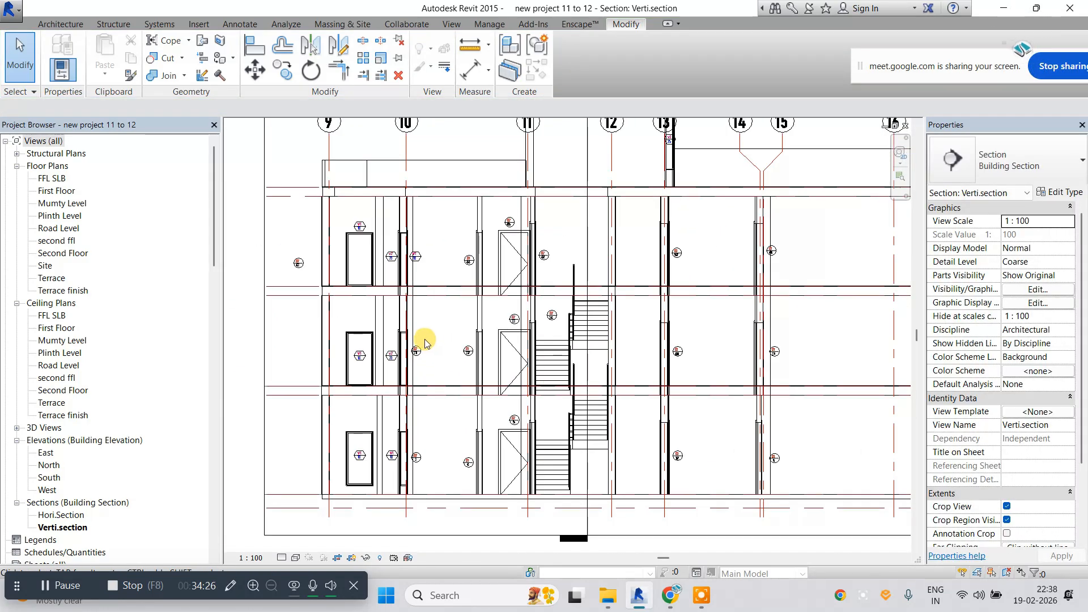
{"action": "mouse_move", "coordinate": [549, 352]}
{"action": "middle_mouse_down"}
{"action": "mouse_move", "coordinate": [564, 342]}
{"action": "mouse_move", "coordinate": [545, 365]}
{"action": "middle_mouse_up"}
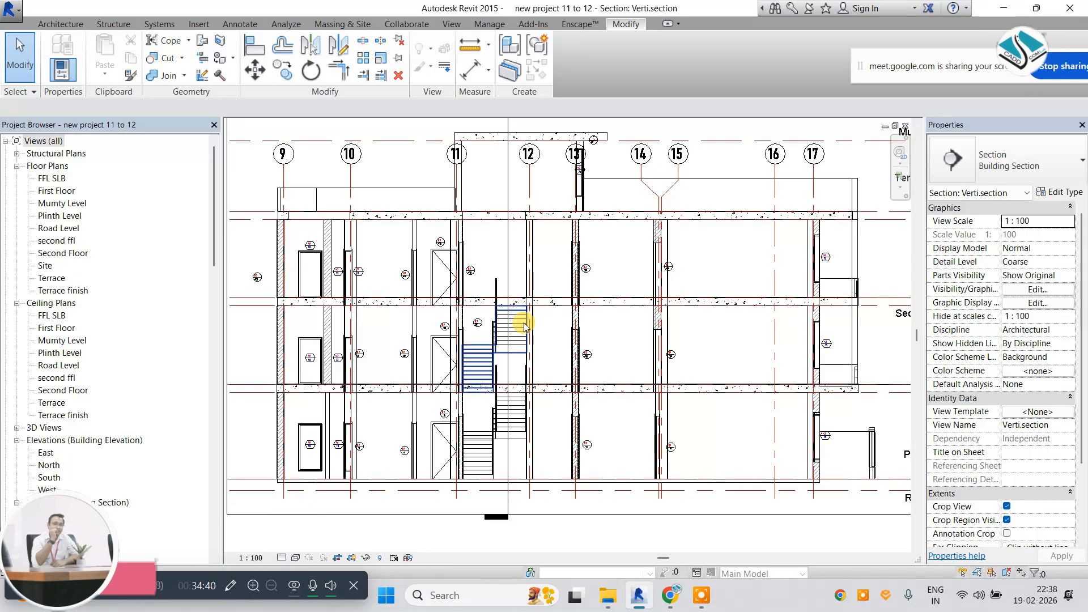
{"action": "scroll", "coordinate": [573, 149], "scroll_direction": "up", "scroll_amount": 4}
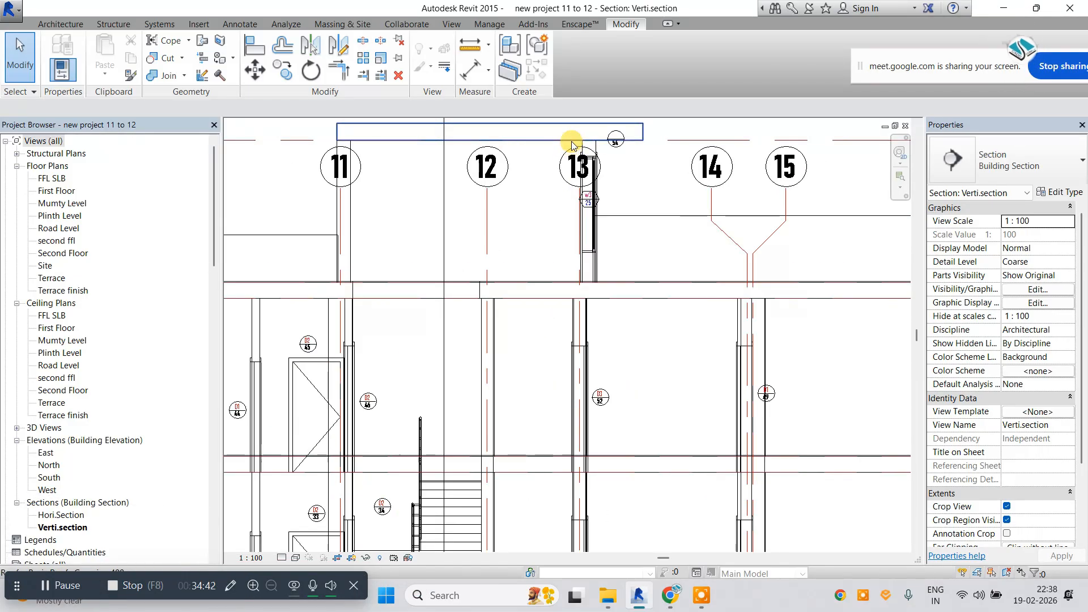
{"action": "left_click", "coordinate": [549, 182]}
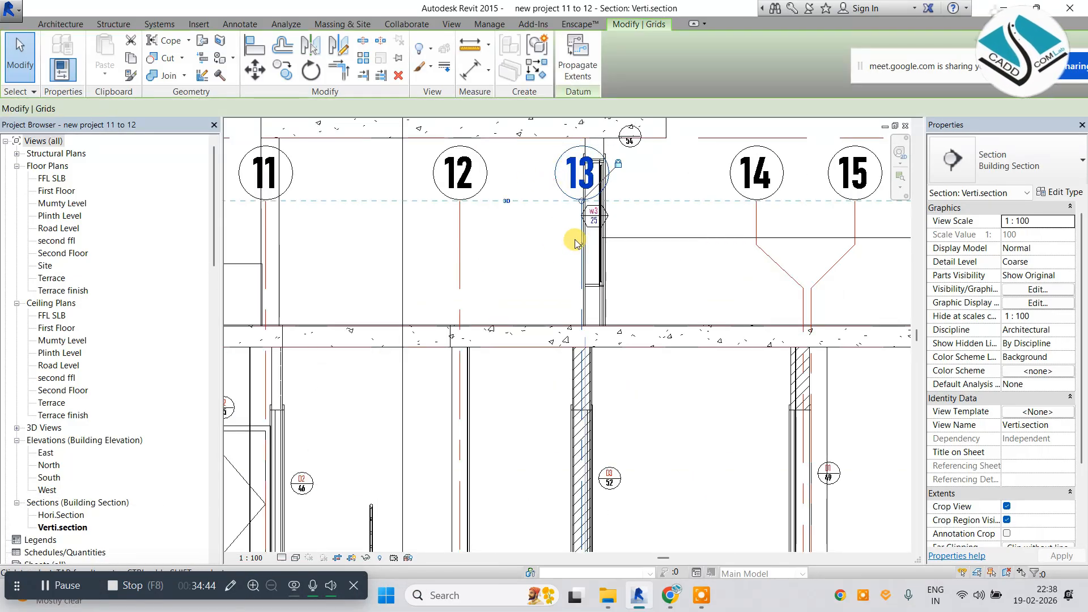
{"action": "left_click_drag", "start_coordinate": [576, 244], "coordinate": [626, 234]}
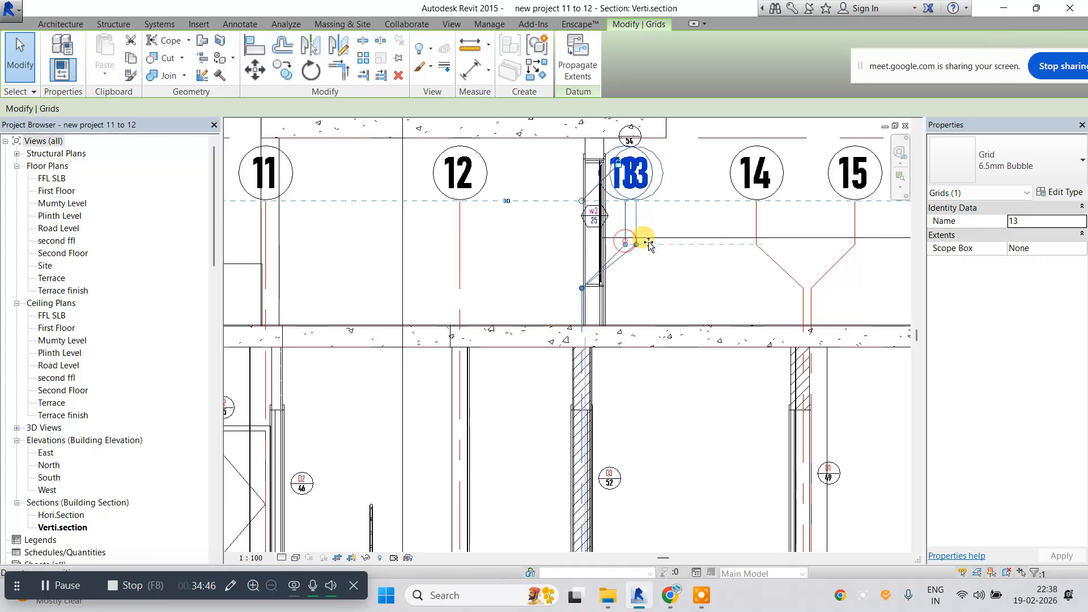
{"action": "key", "text": "Escape"}
Move window tag w3 25 to the left of the mumty window.
{"action": "scroll", "coordinate": [590, 214], "scroll_direction": "up", "scroll_amount": 4}
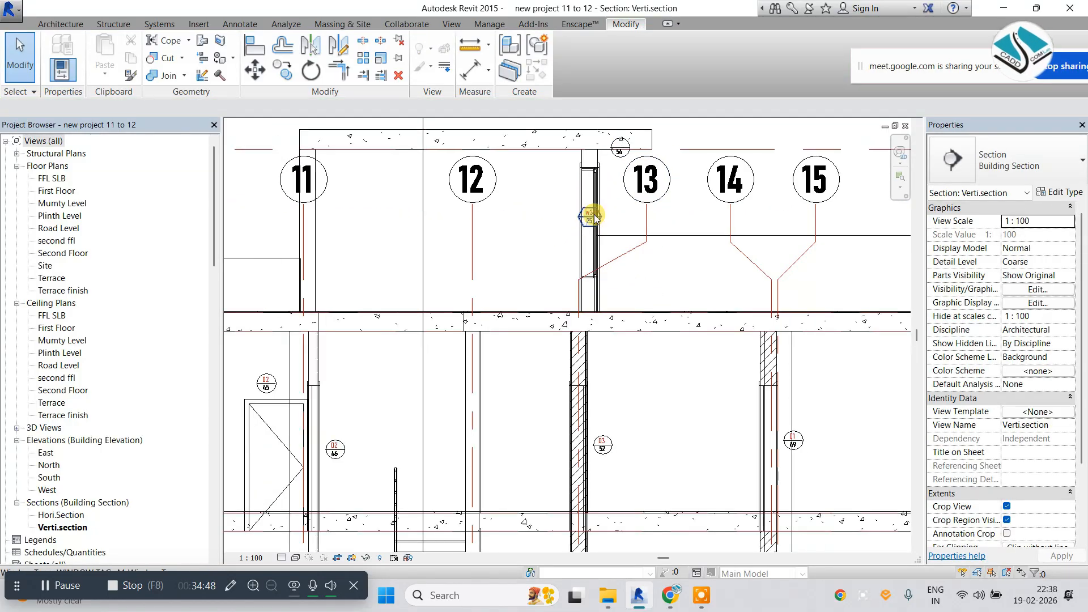
{"action": "left_click", "coordinate": [600, 225]}
{"action": "left_click_drag", "start_coordinate": [601, 226], "coordinate": [557, 225]}
{"action": "scroll", "coordinate": [537, 221], "scroll_direction": "down", "scroll_amount": 2}
{"action": "key", "text": "Escape"}
{"action": "scroll", "coordinate": [537, 221], "scroll_direction": "down", "scroll_amount": 4}
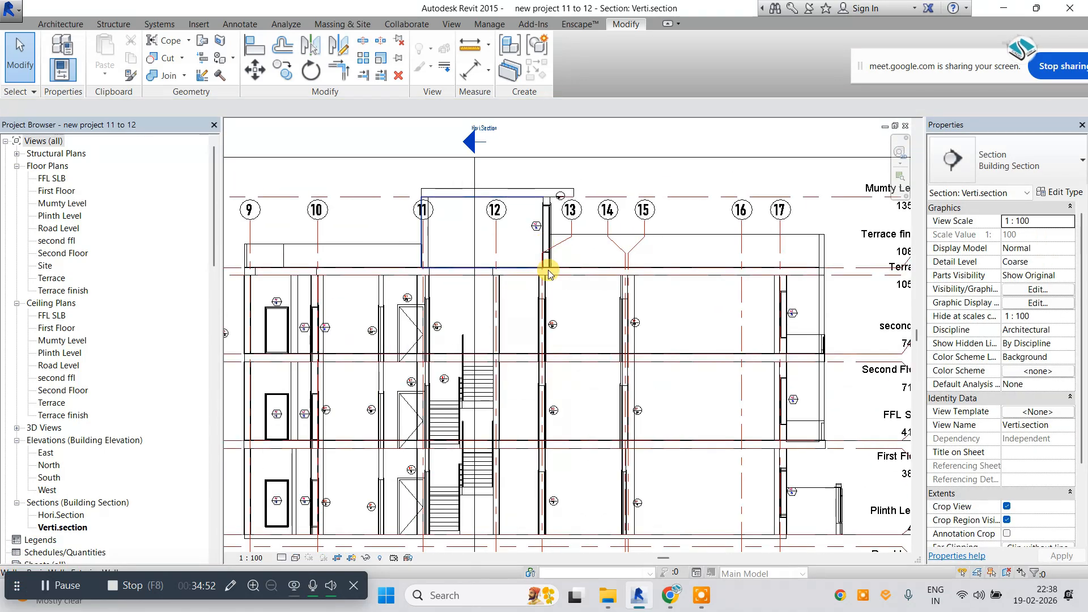
Delete the unmarked door tag 54 at the edge of the mumty roof slab.
{"action": "scroll", "coordinate": [567, 193], "scroll_direction": "up", "scroll_amount": 4}
{"action": "left_click", "coordinate": [574, 202]}
{"action": "scroll", "coordinate": [573, 202], "scroll_direction": "up", "scroll_amount": 3}
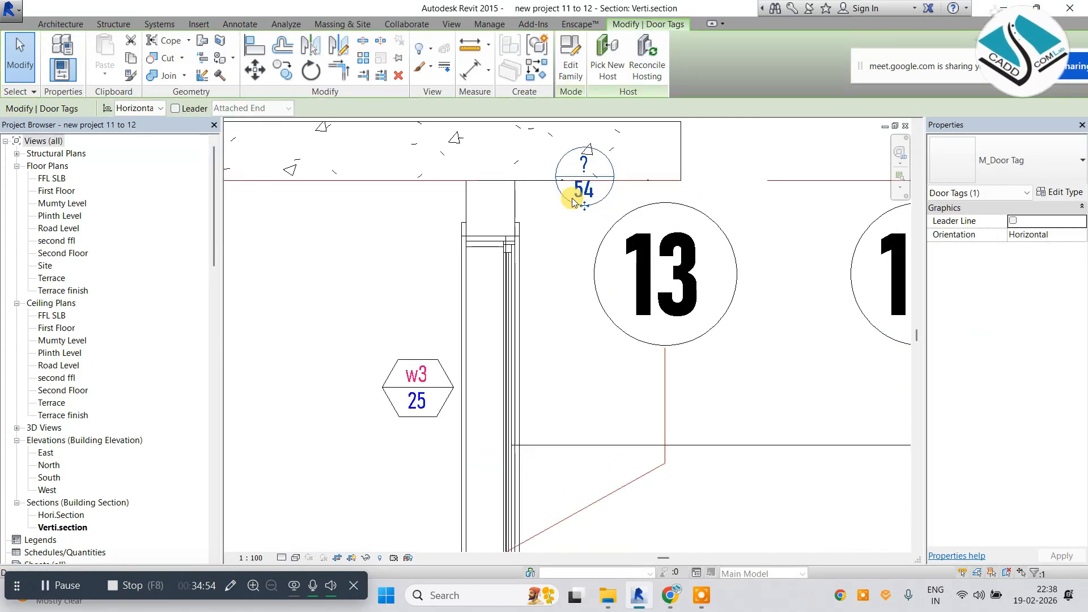
{"action": "key", "text": "Escape"}
{"action": "scroll", "coordinate": [568, 196], "scroll_direction": "down", "scroll_amount": 6}
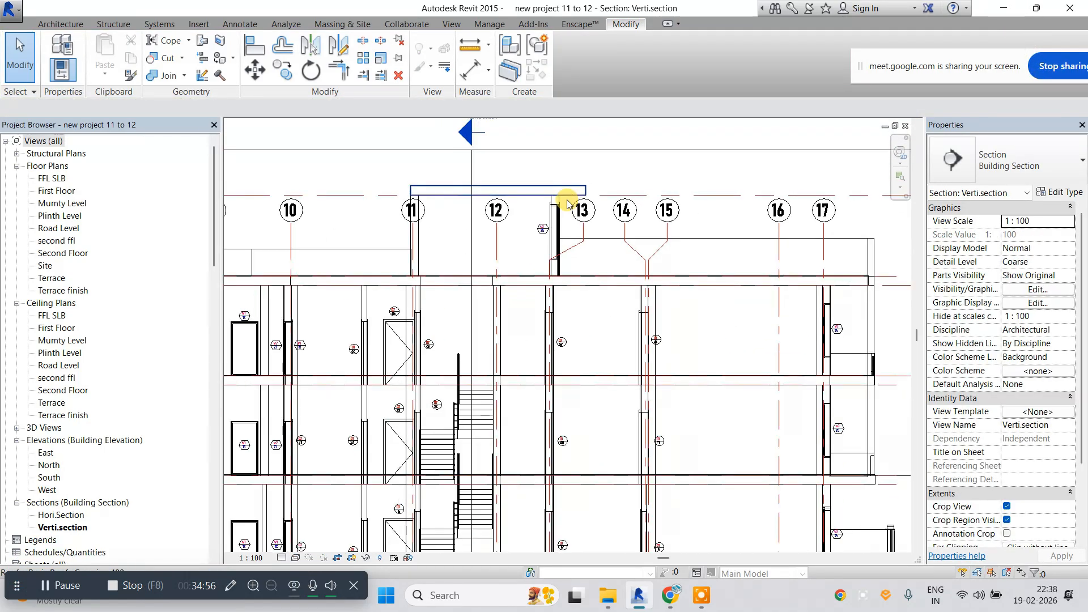
{"action": "middle_click_drag", "start_coordinate": [598, 315], "coordinate": [573, 297]}
{"action": "middle_click_drag", "start_coordinate": [526, 325], "coordinate": [557, 323]}
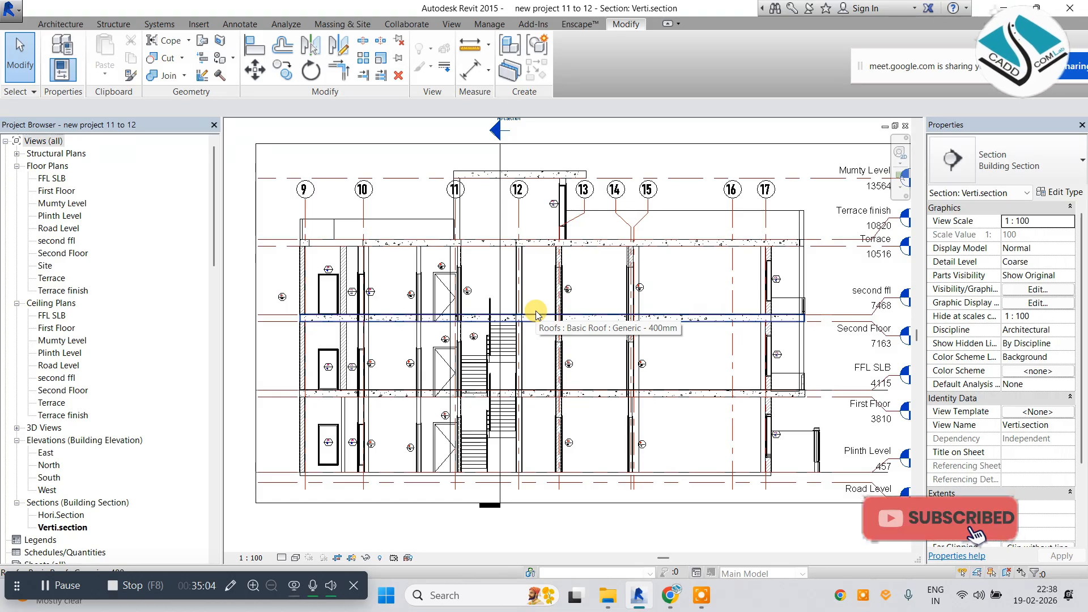
{"action": "middle_click_drag", "start_coordinate": [745, 383], "coordinate": [505, 365]}
{"action": "scroll", "coordinate": [677, 312], "scroll_direction": "up", "scroll_amount": 1}
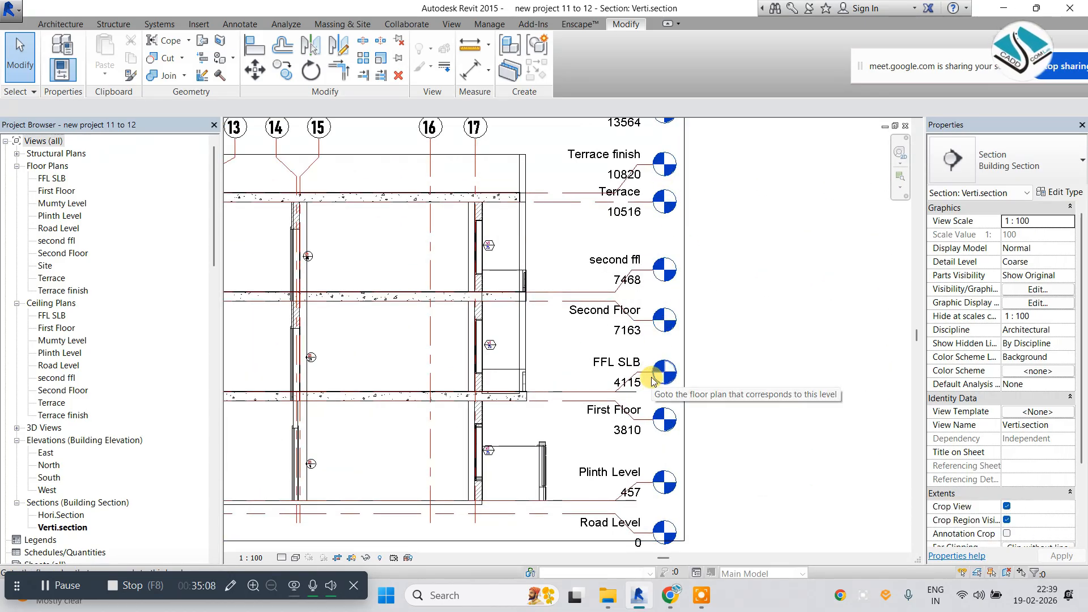
{"action": "middle_click_drag", "start_coordinate": [551, 362], "coordinate": [696, 356]}
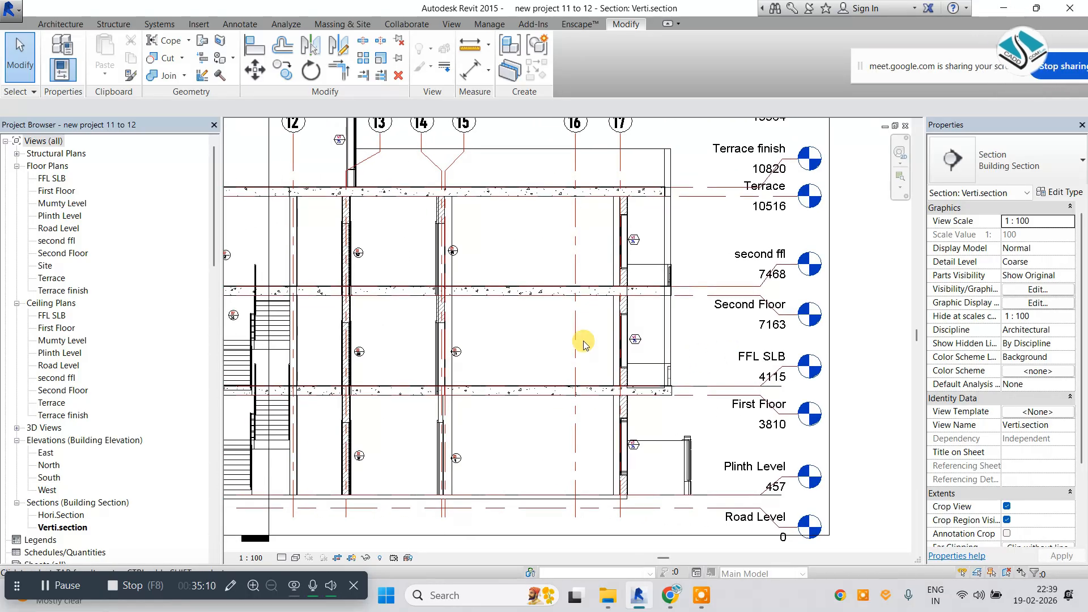
Examine the door and window tags, wall hatching and floor slabs between grids 12 and 17, and review the whole vertical section.
{"action": "scroll", "coordinate": [450, 259], "scroll_direction": "up", "scroll_amount": 4}
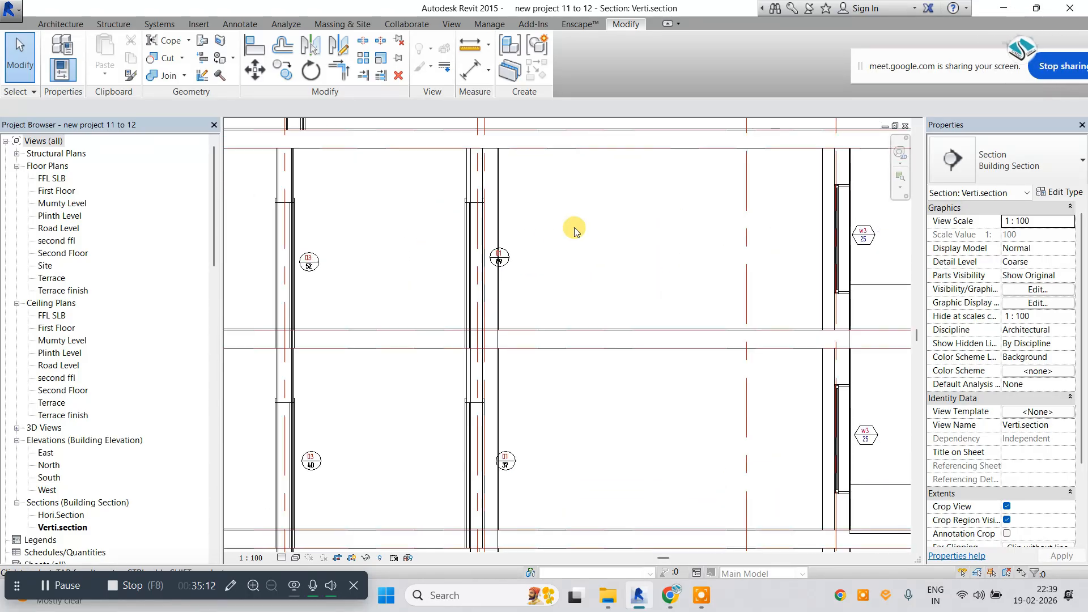
{"action": "scroll", "coordinate": [576, 231], "scroll_direction": "down", "scroll_amount": 1}
{"action": "scroll", "coordinate": [572, 238], "scroll_direction": "down", "scroll_amount": 1}
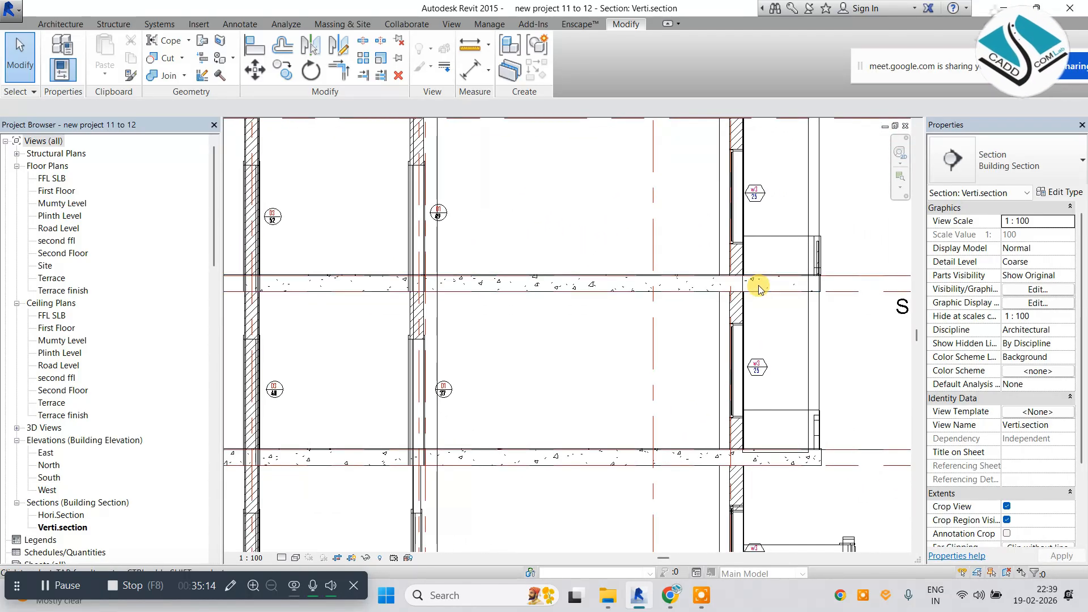
{"action": "scroll", "coordinate": [710, 275], "scroll_direction": "up", "scroll_amount": 2}
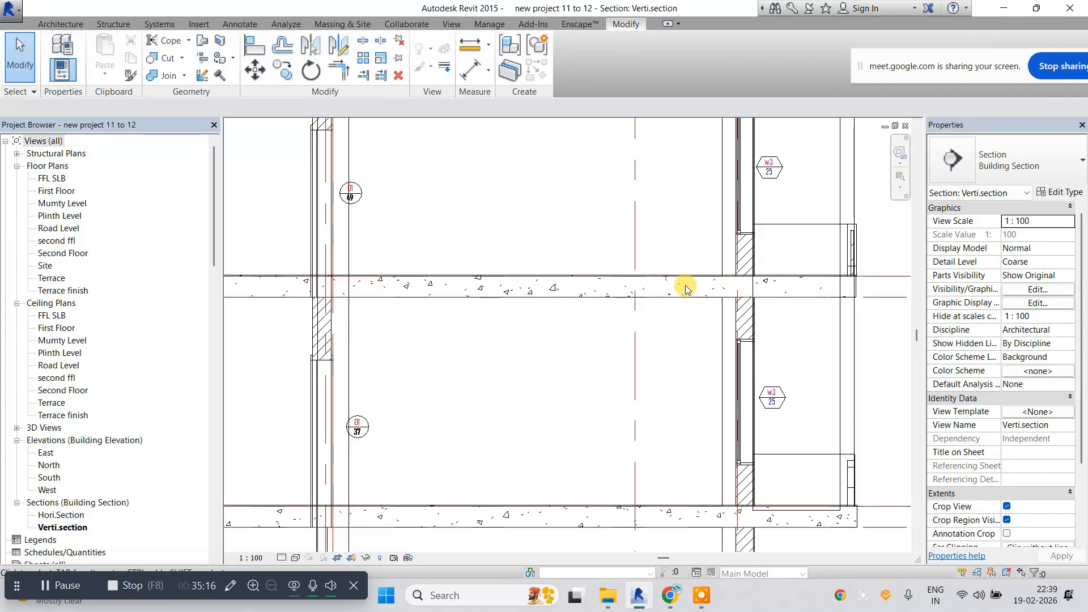
{"action": "scroll", "coordinate": [686, 290], "scroll_direction": "down", "scroll_amount": 3}
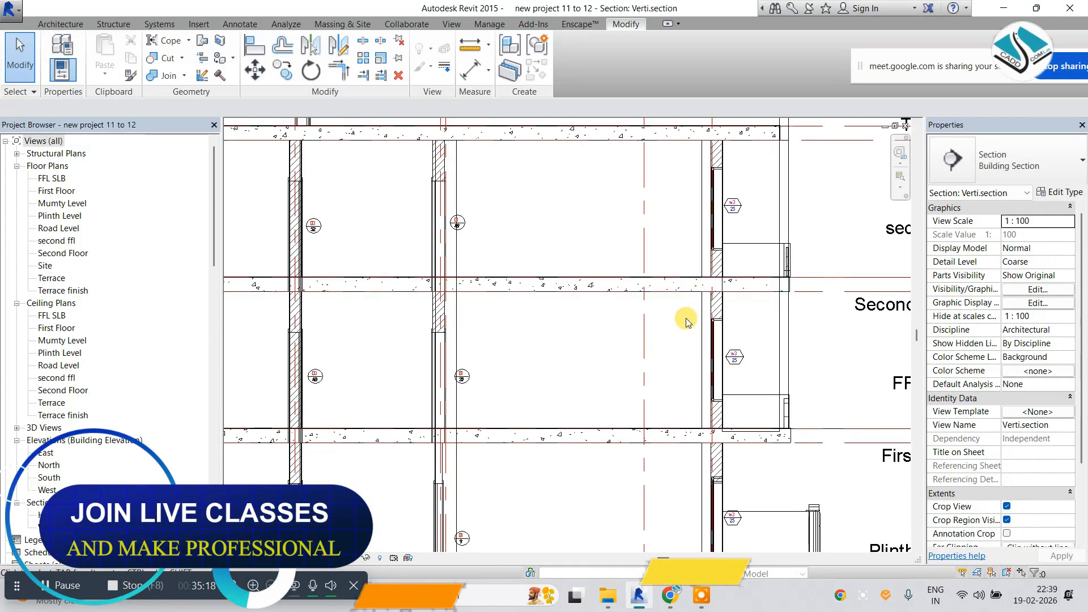
{"action": "scroll", "coordinate": [683, 321], "scroll_direction": "down", "scroll_amount": 2}
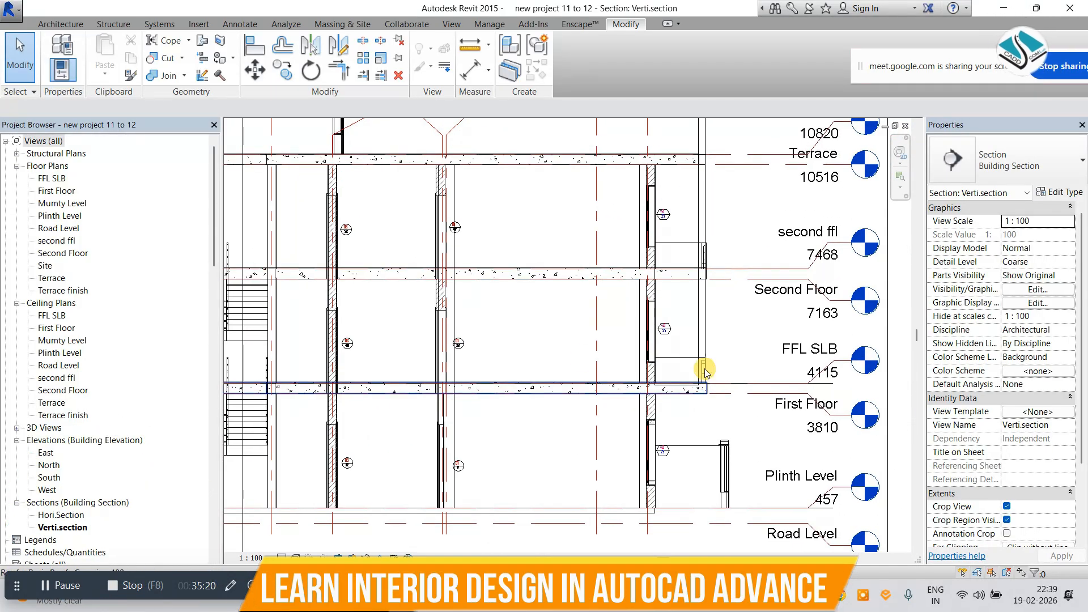
{"action": "scroll", "coordinate": [650, 371], "scroll_direction": "down", "scroll_amount": 5}
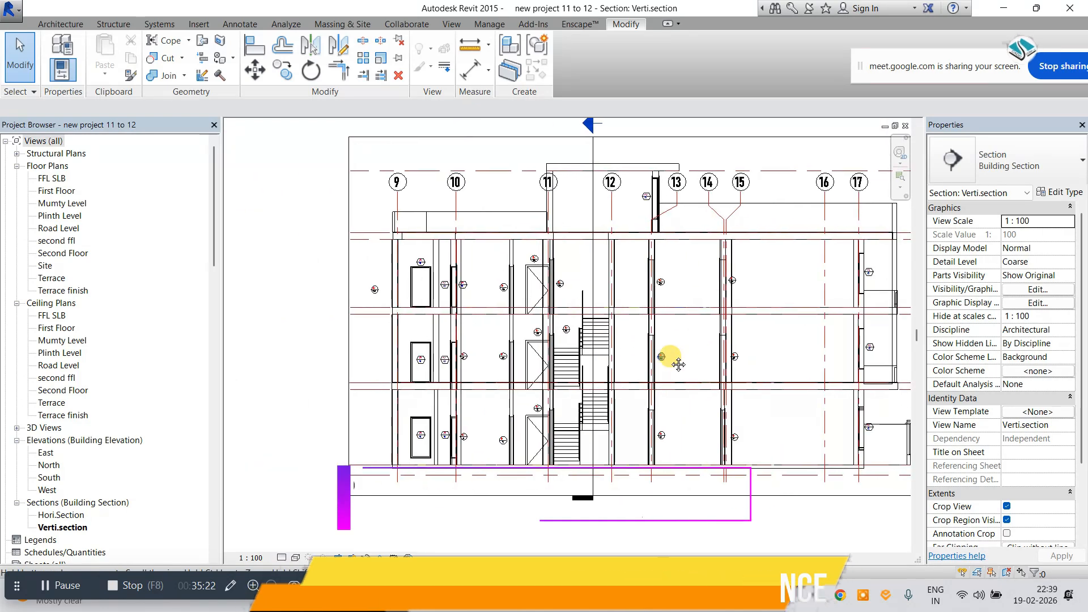